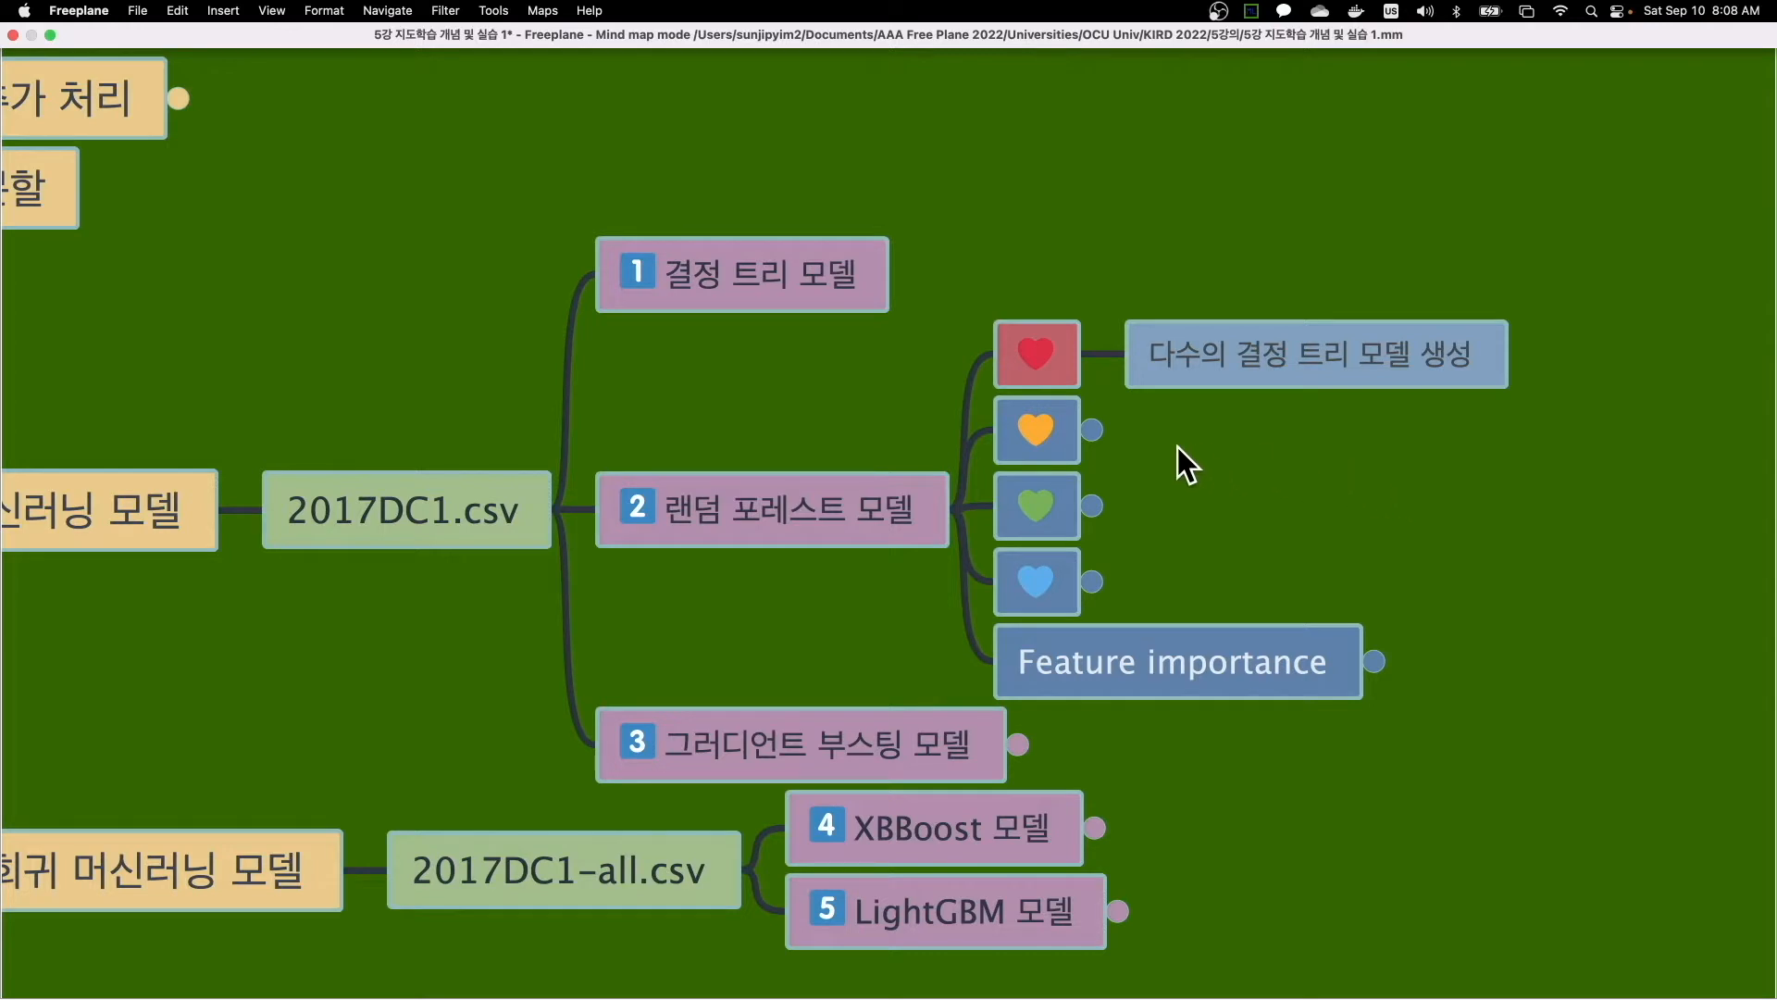
- Unfold the orange and green heart nodes under 랜덤 포레스트 모델 and review their notes alongside the decision tree node
click(1094, 431)
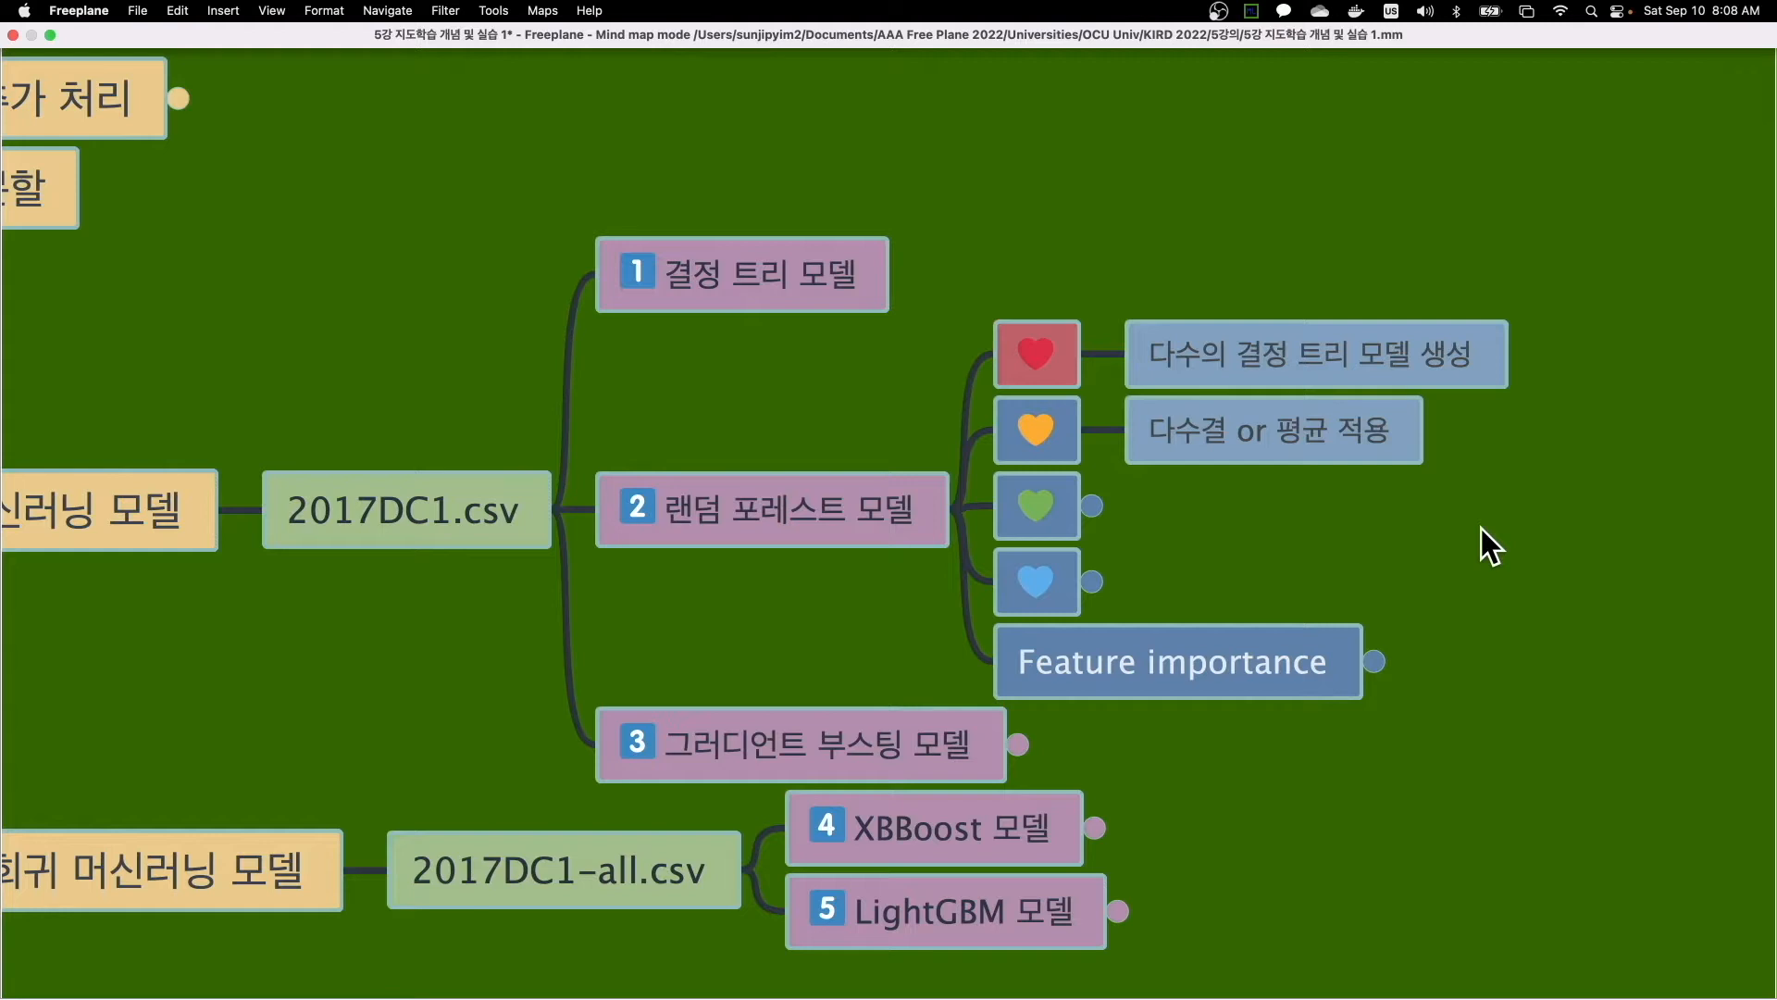
click(870, 265)
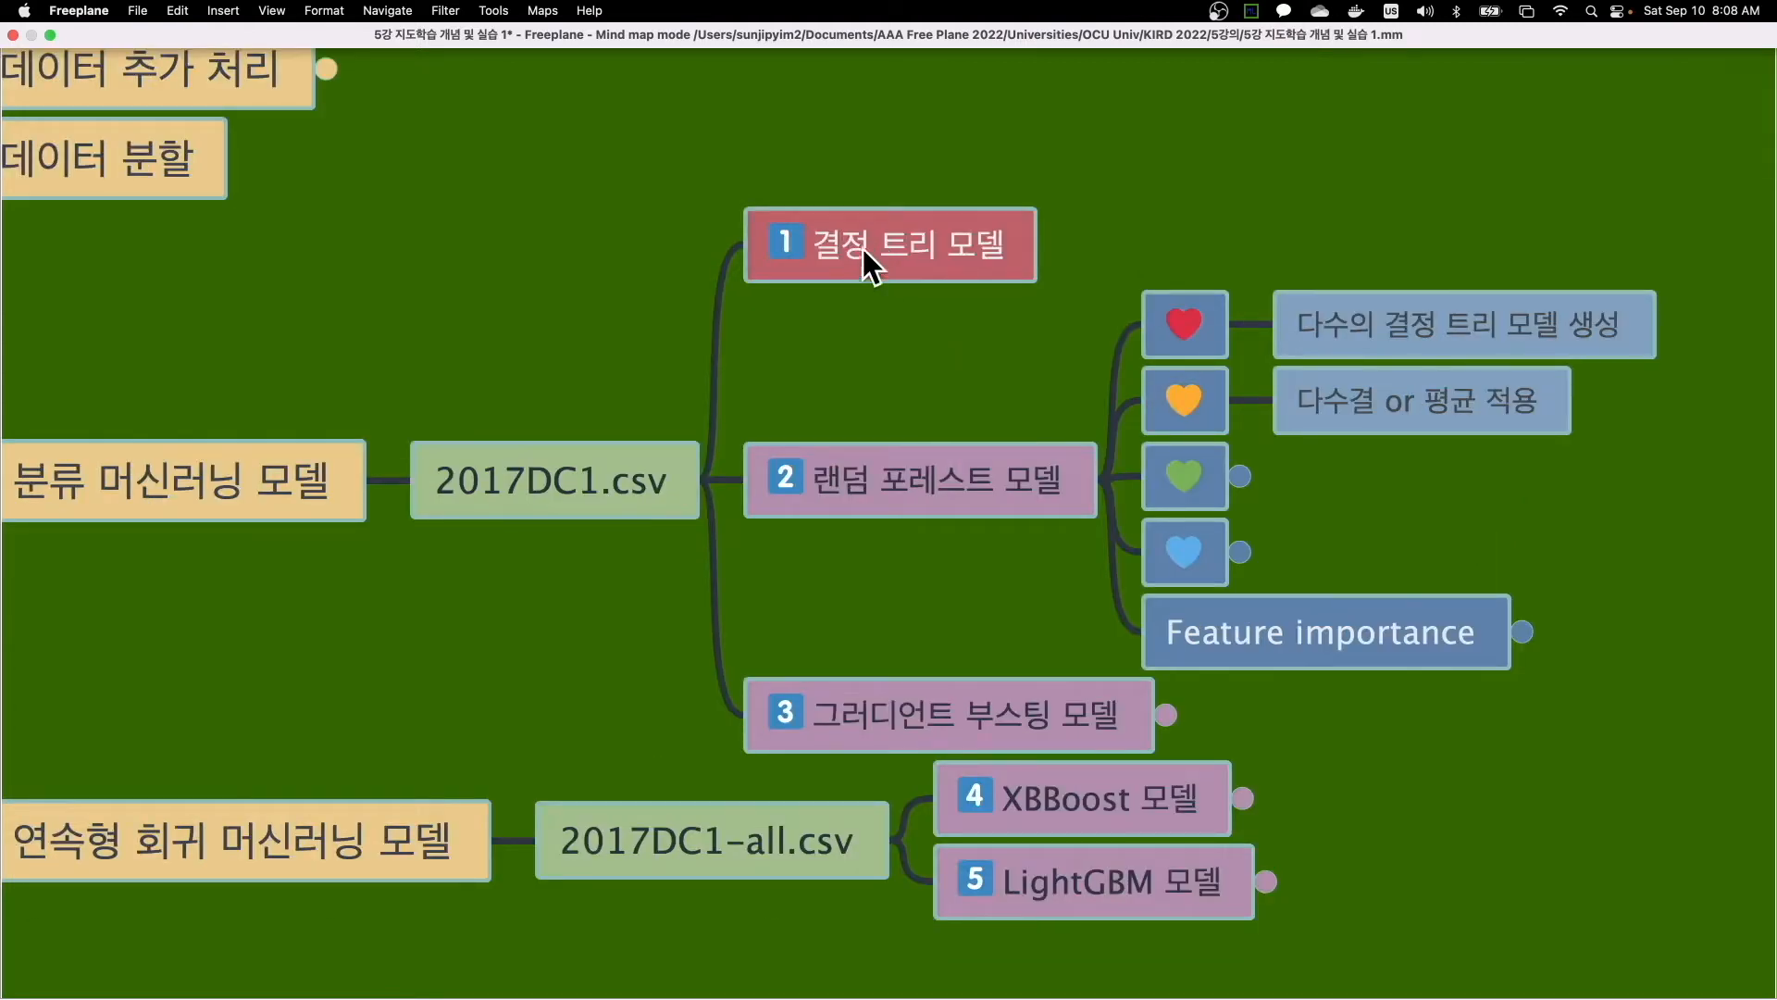
click(1500, 322)
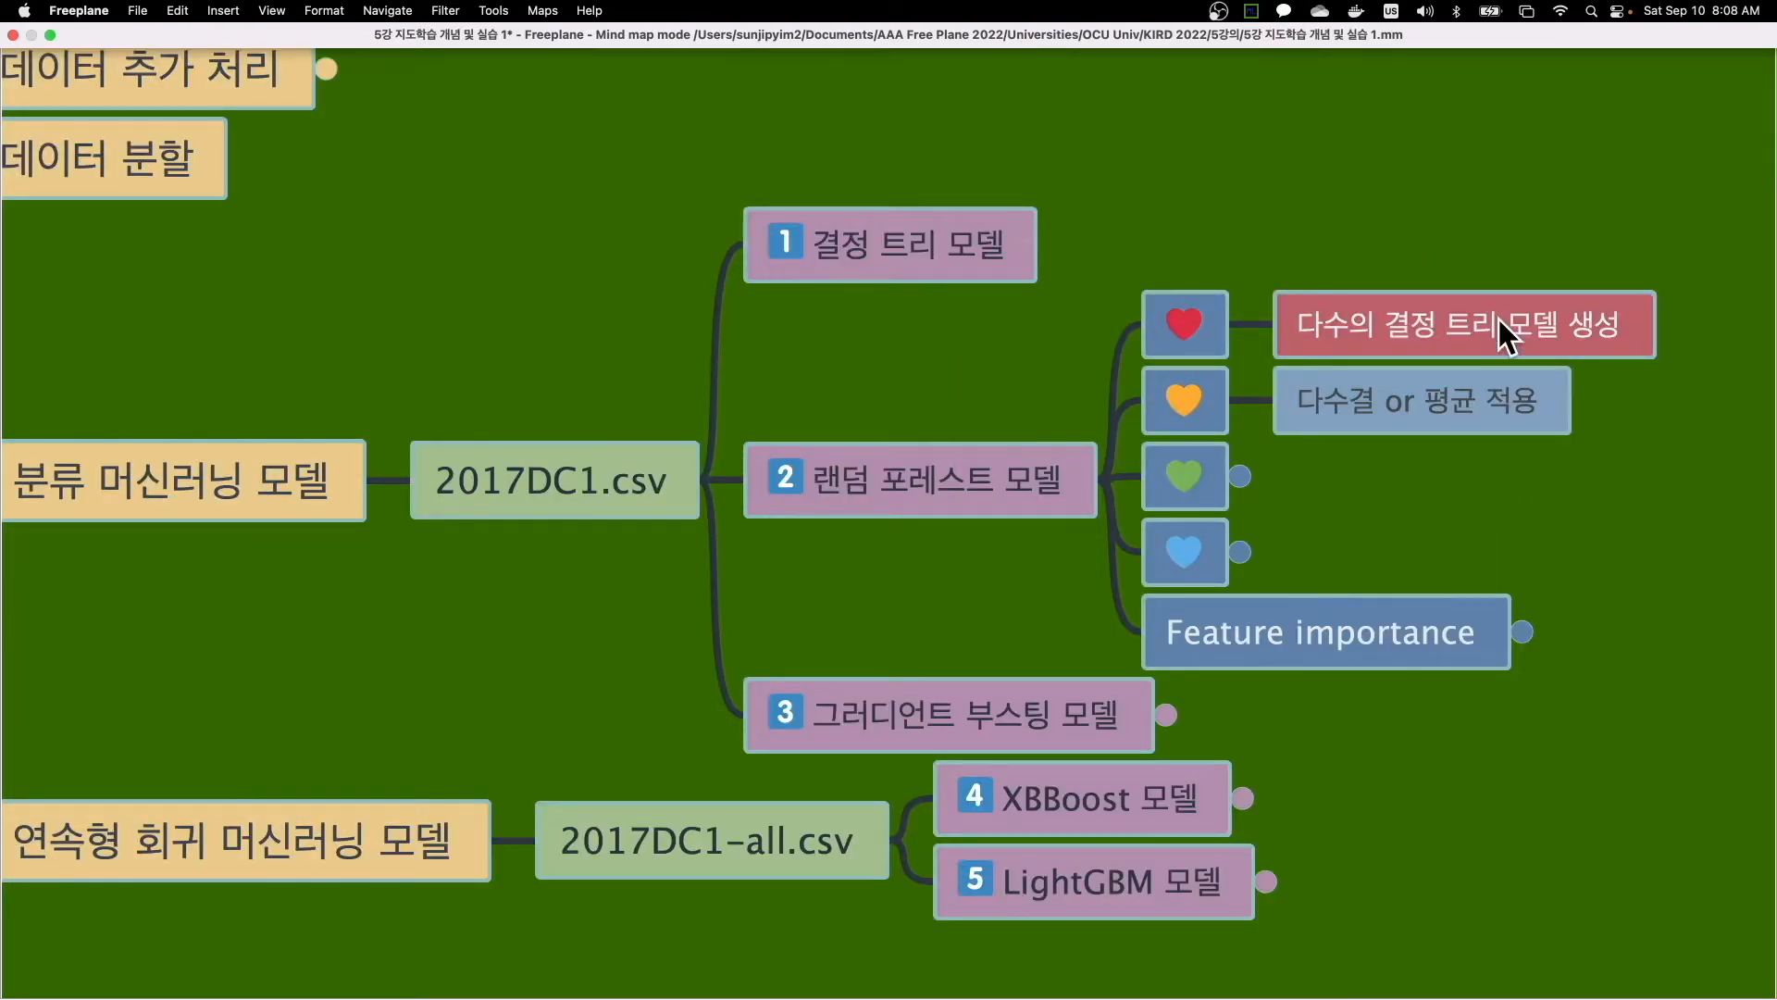
click(1496, 398)
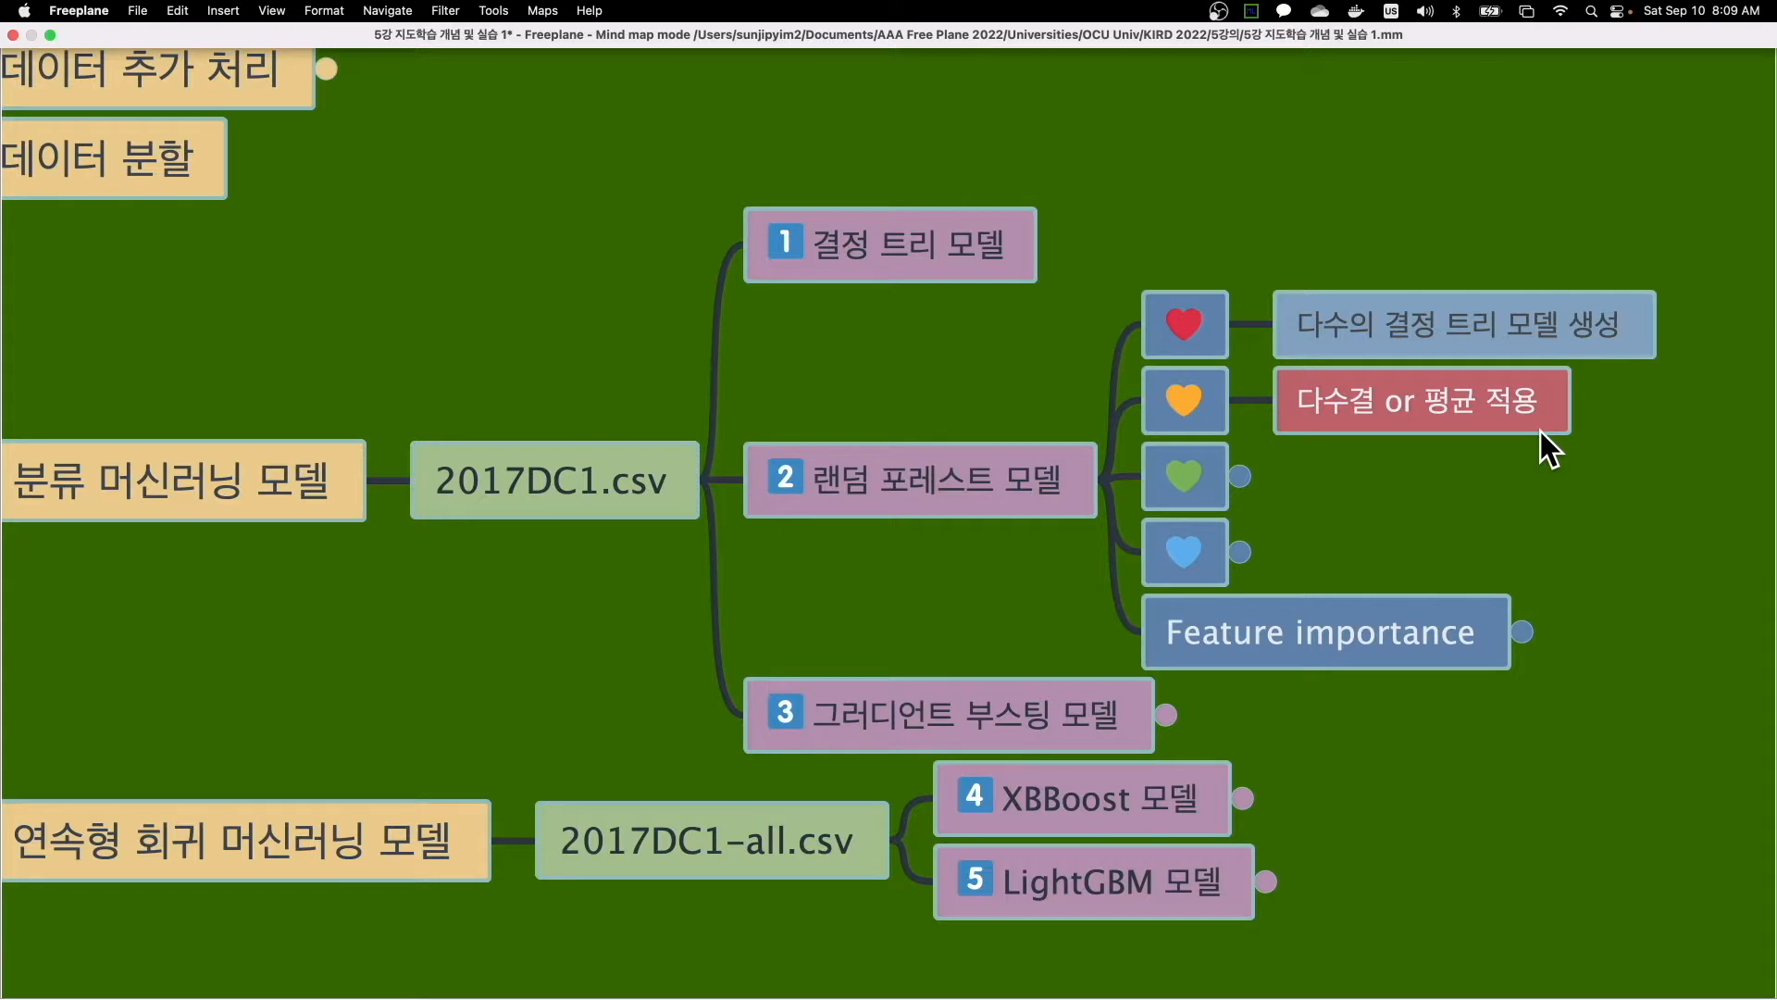
click(1241, 472)
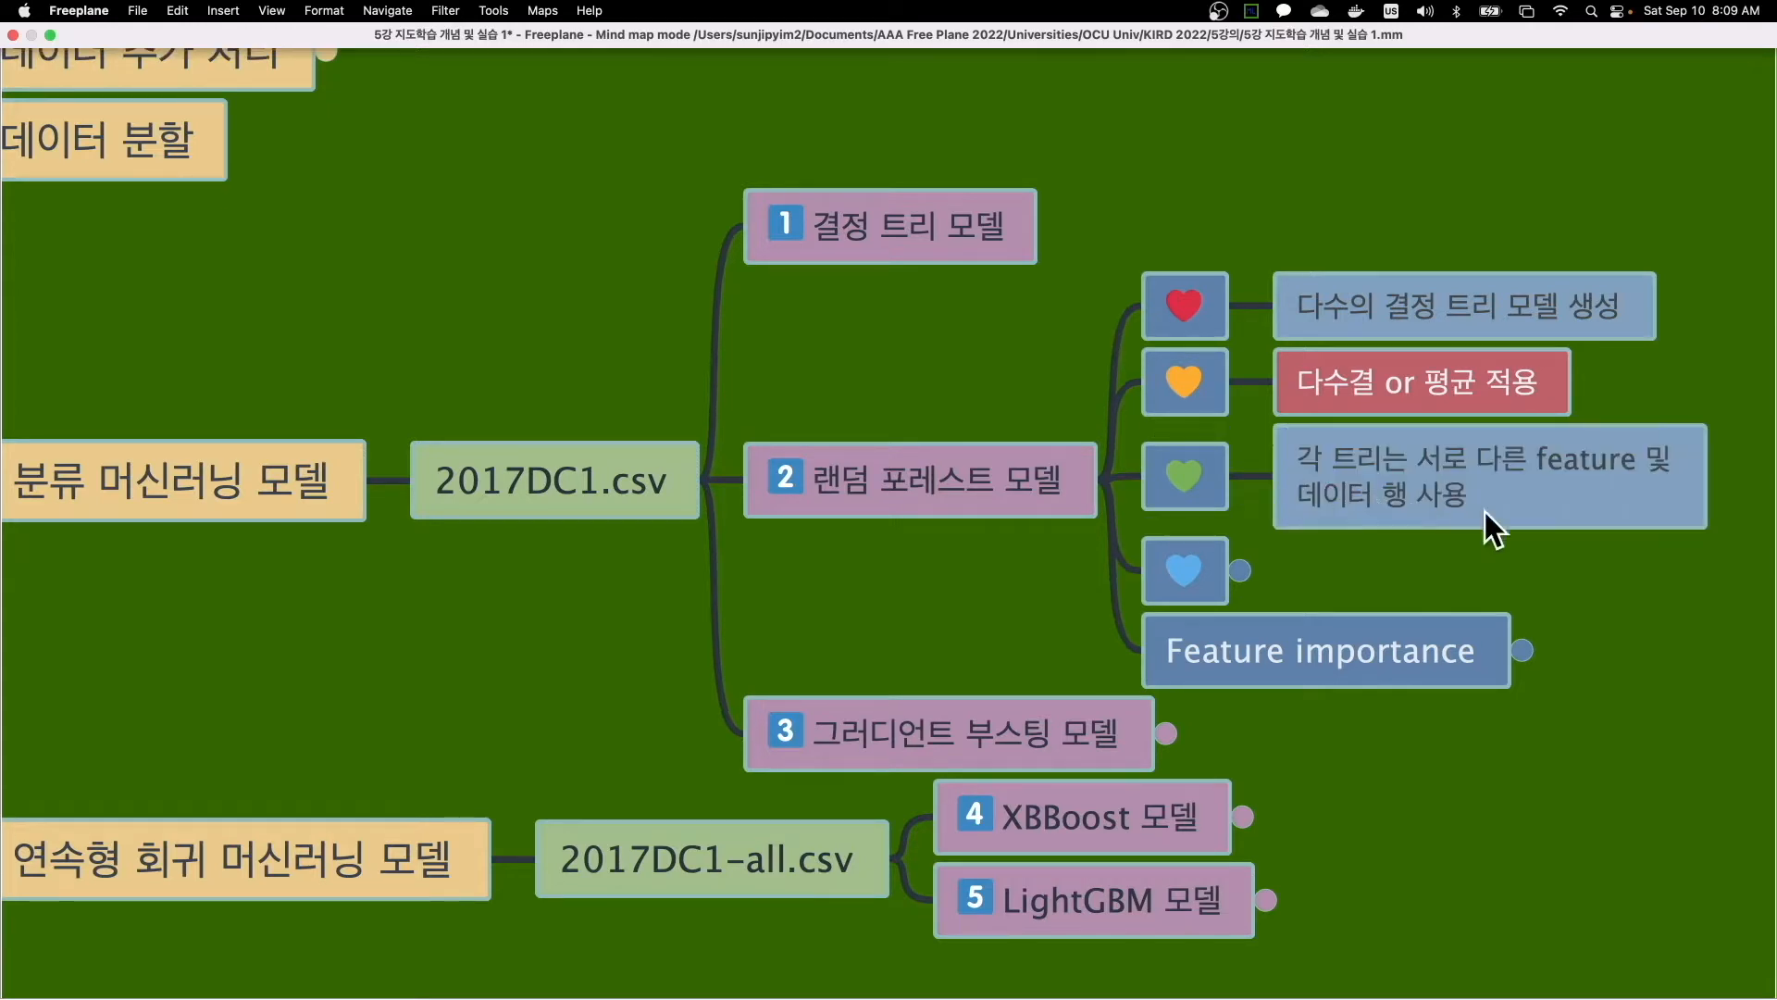
click(1525, 519)
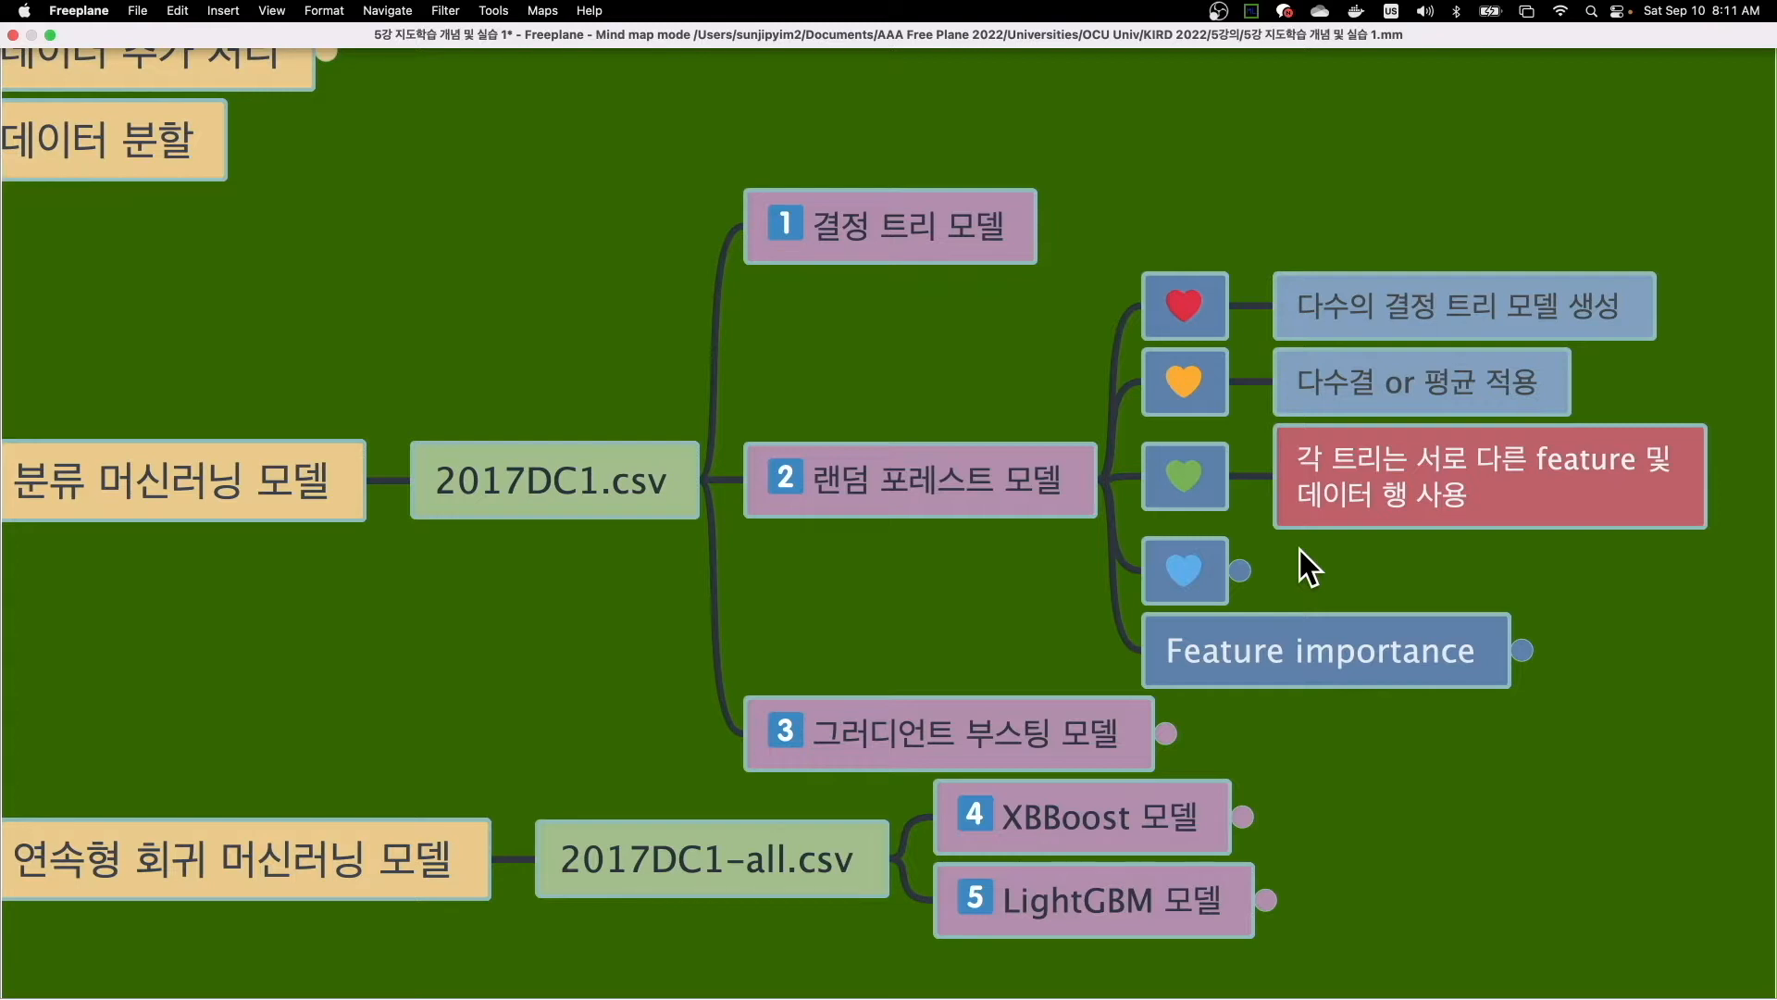
- Revisit the 다수결 or 평균 적용 note, unfold the blue heart node, and inspect the Feature importance node
click(1362, 392)
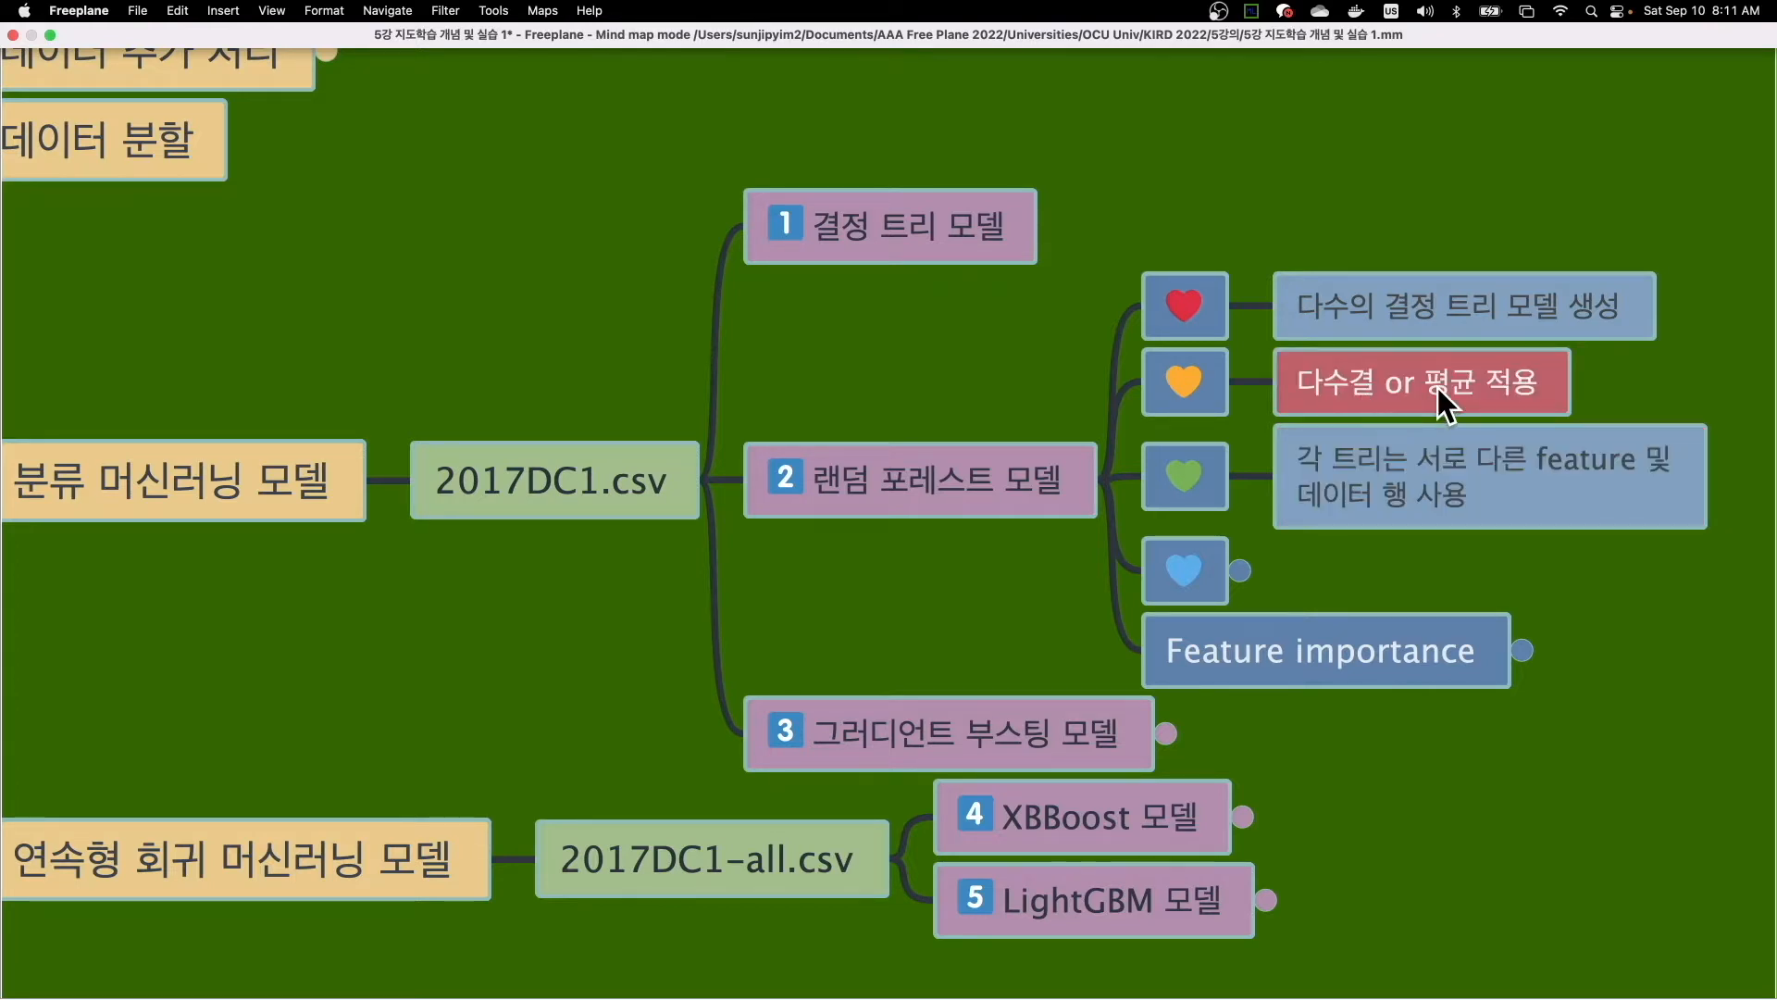
click(822, 248)
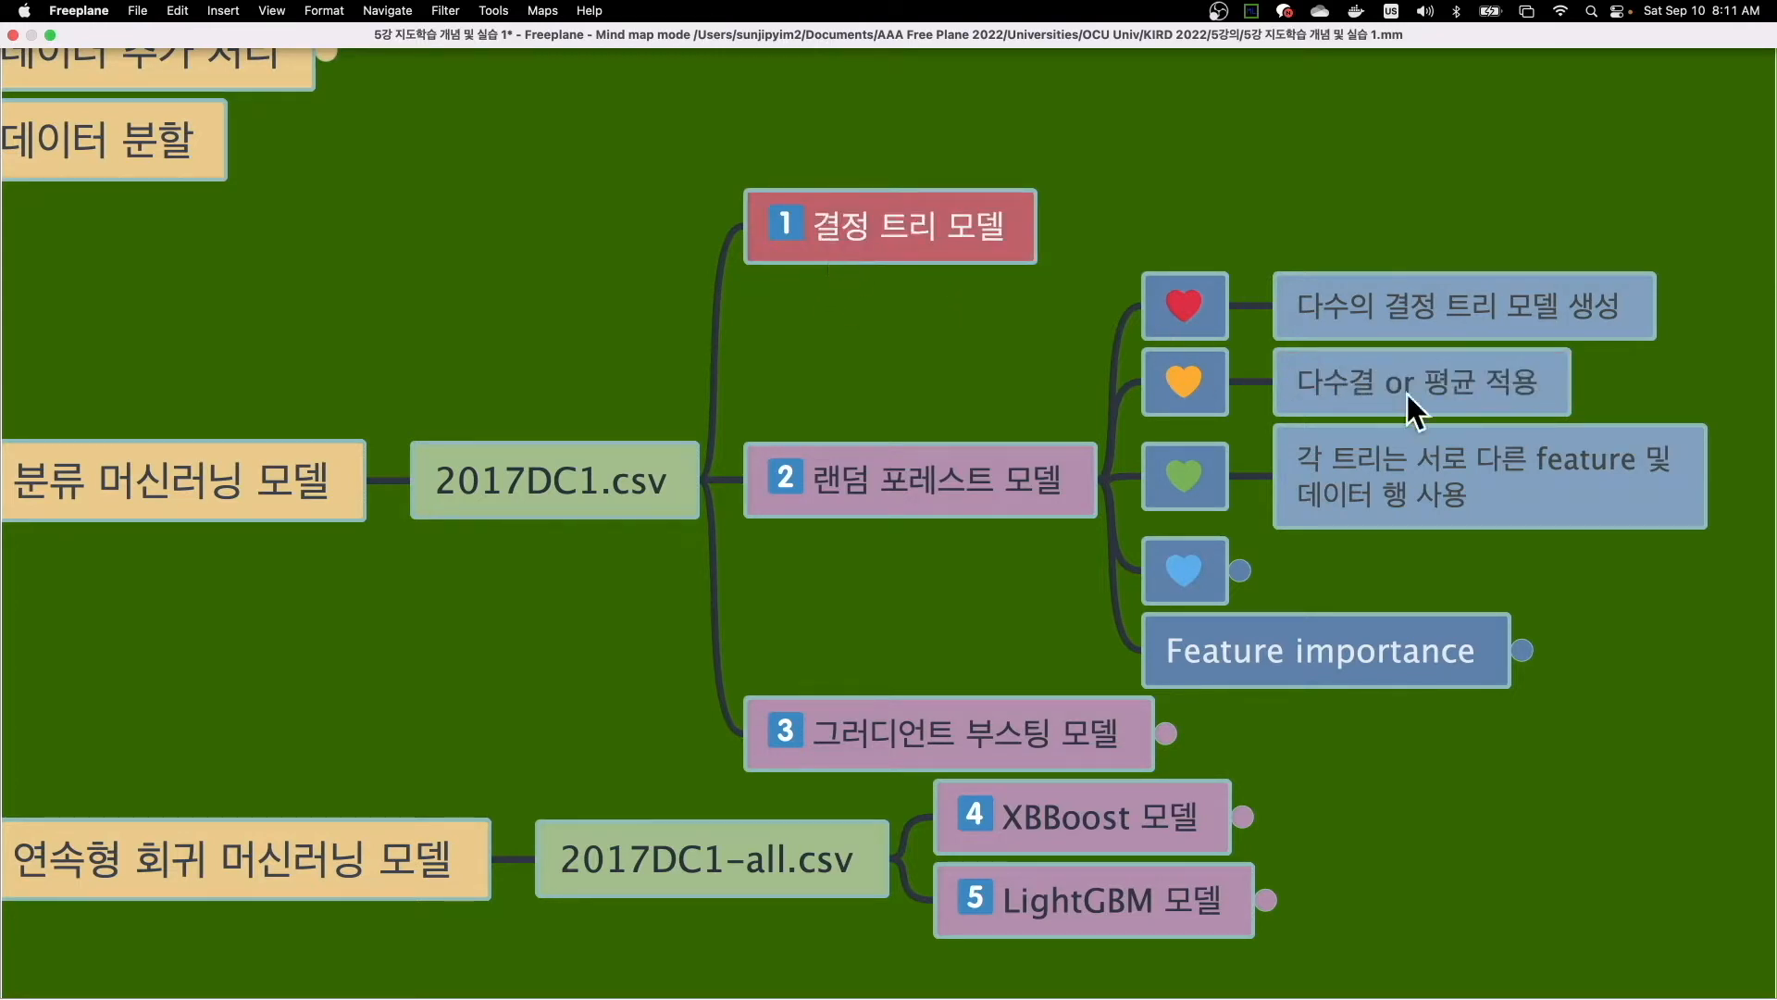
click(1433, 395)
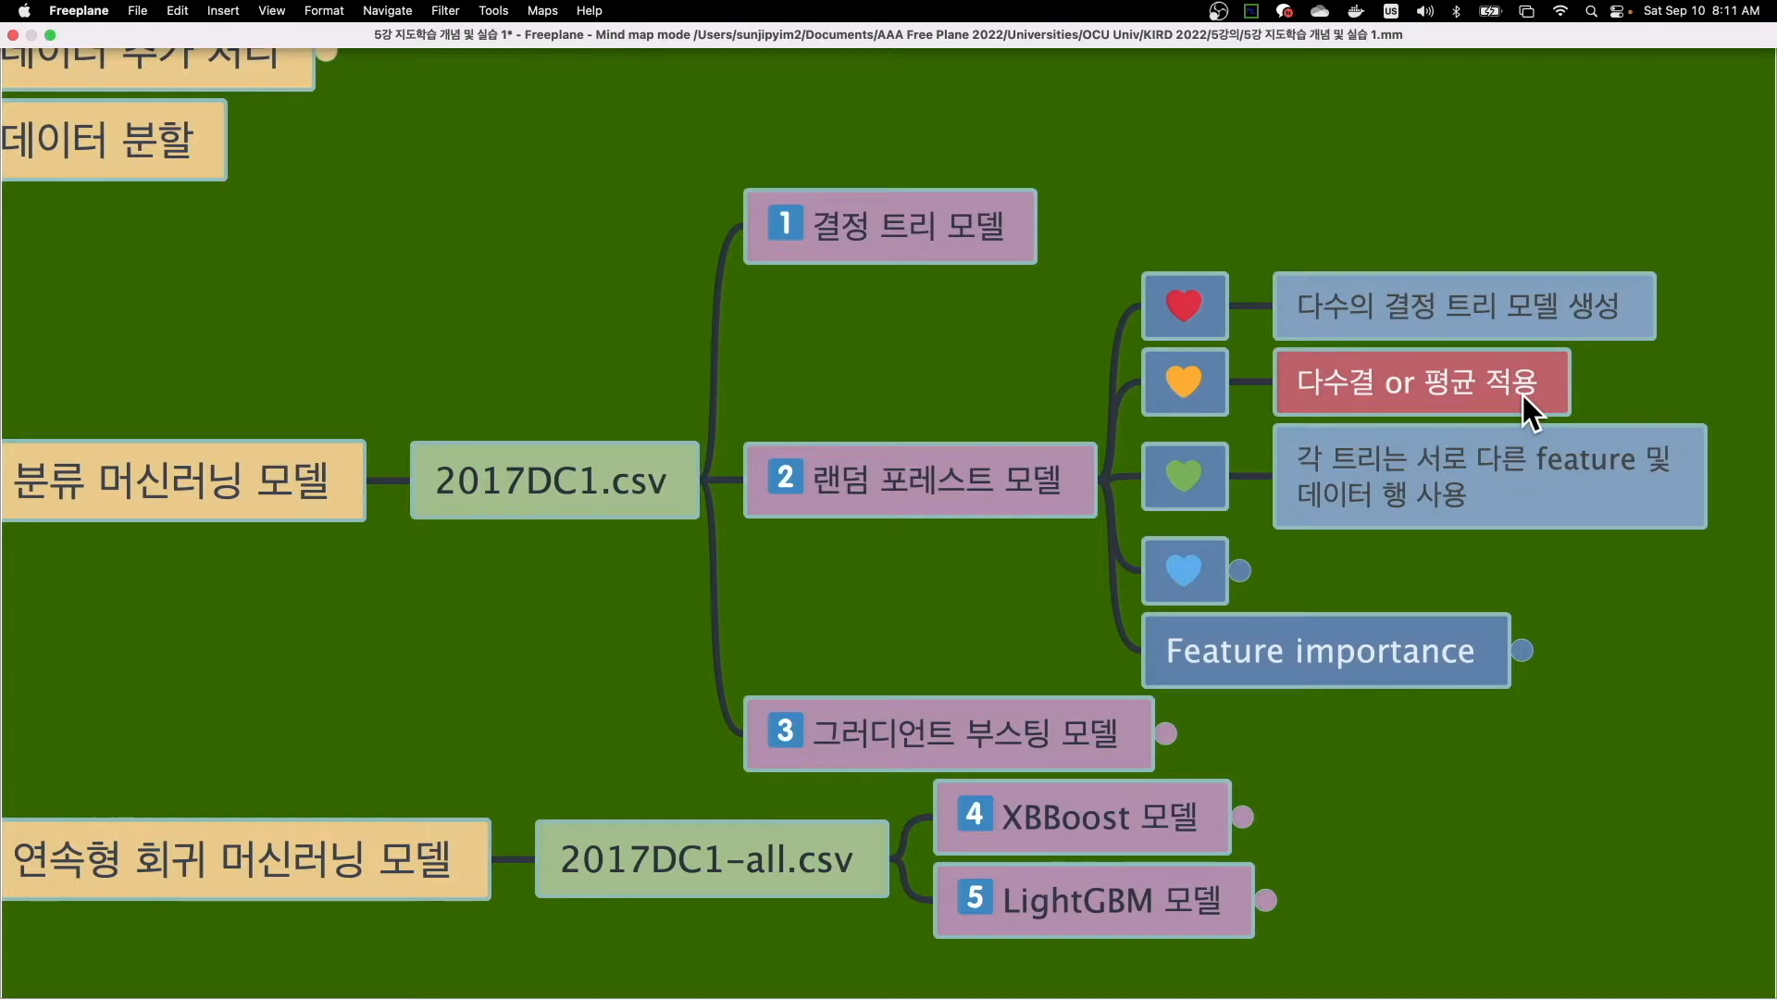
click(1239, 570)
click(1391, 578)
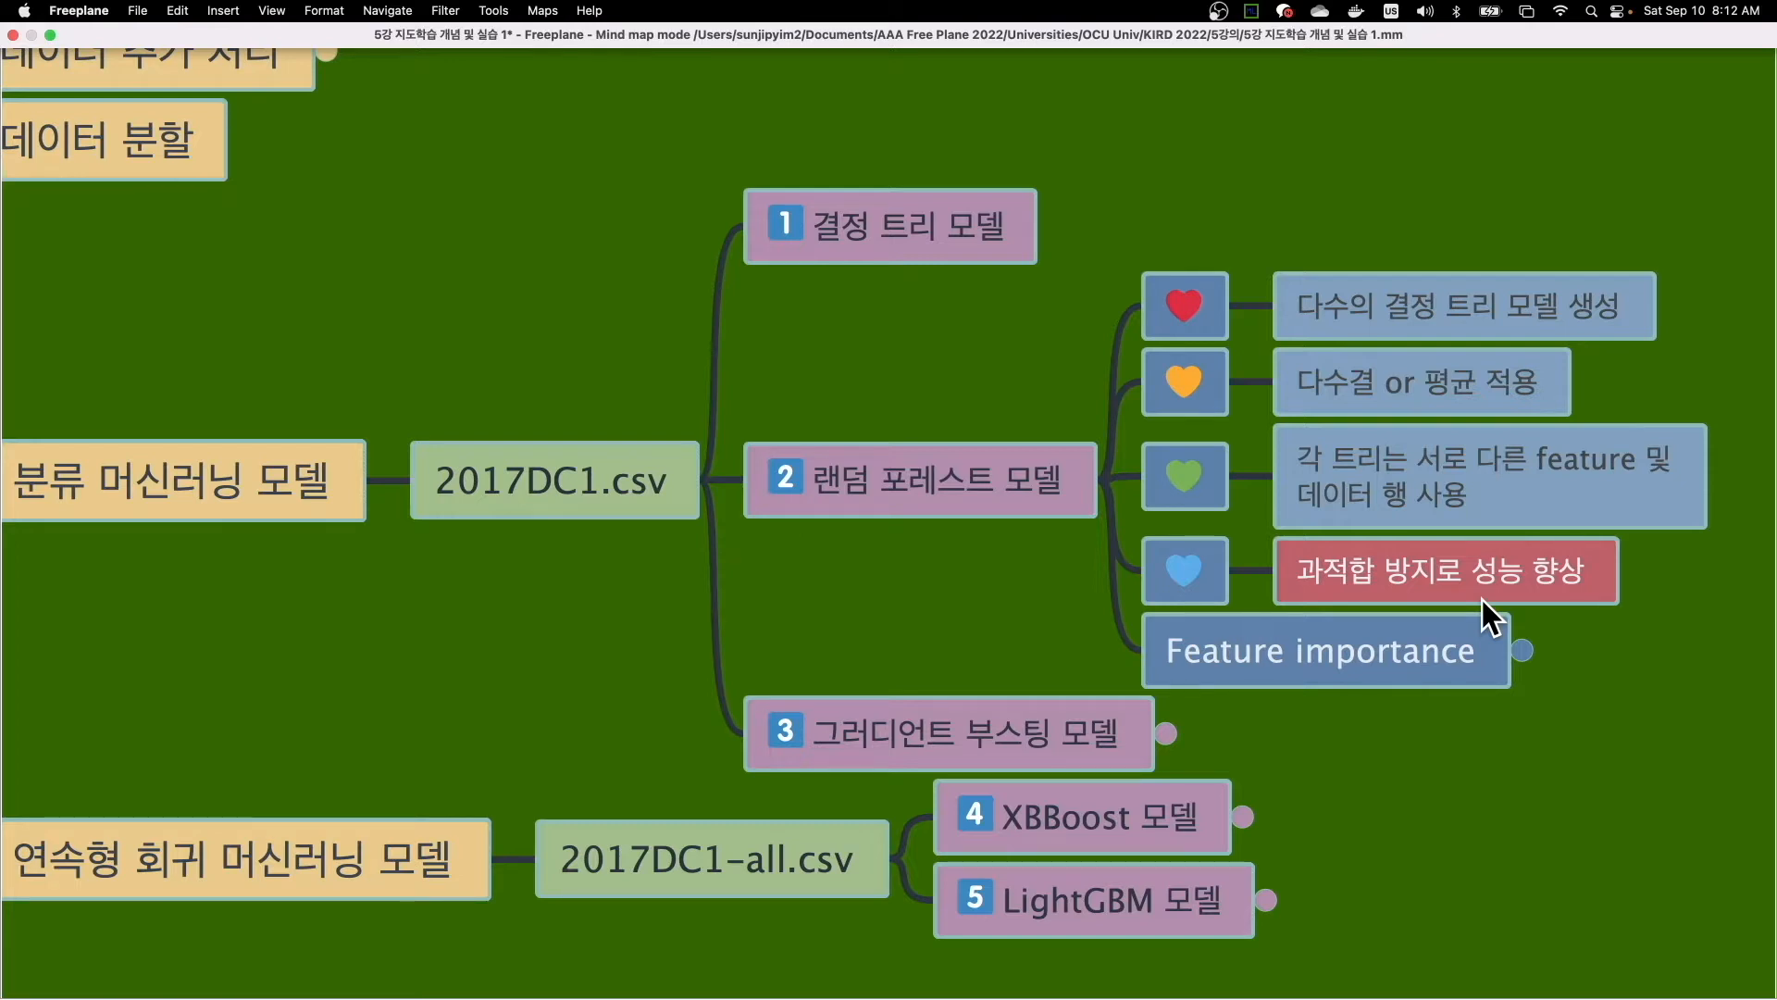
click(1521, 650)
click(1521, 650)
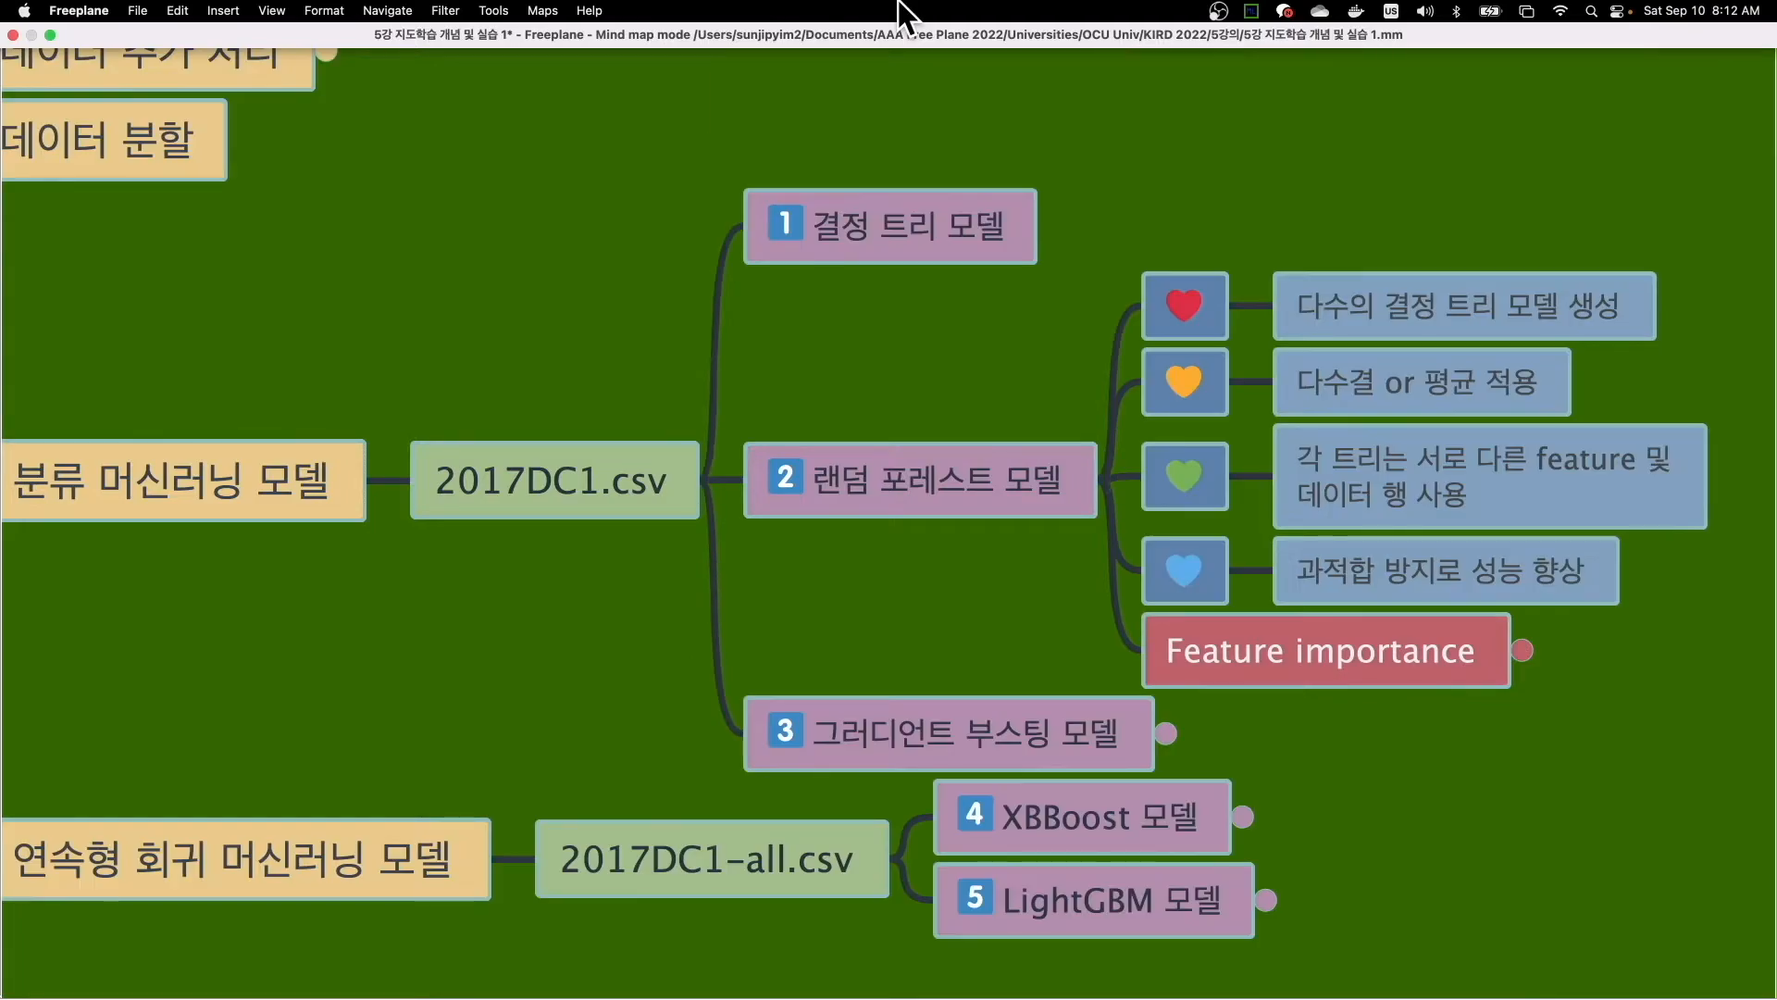
- Switch to Finder and browse from Documents through Book2 for Lectures to the Ch6 for lectures folder
key(ctrl+Up)
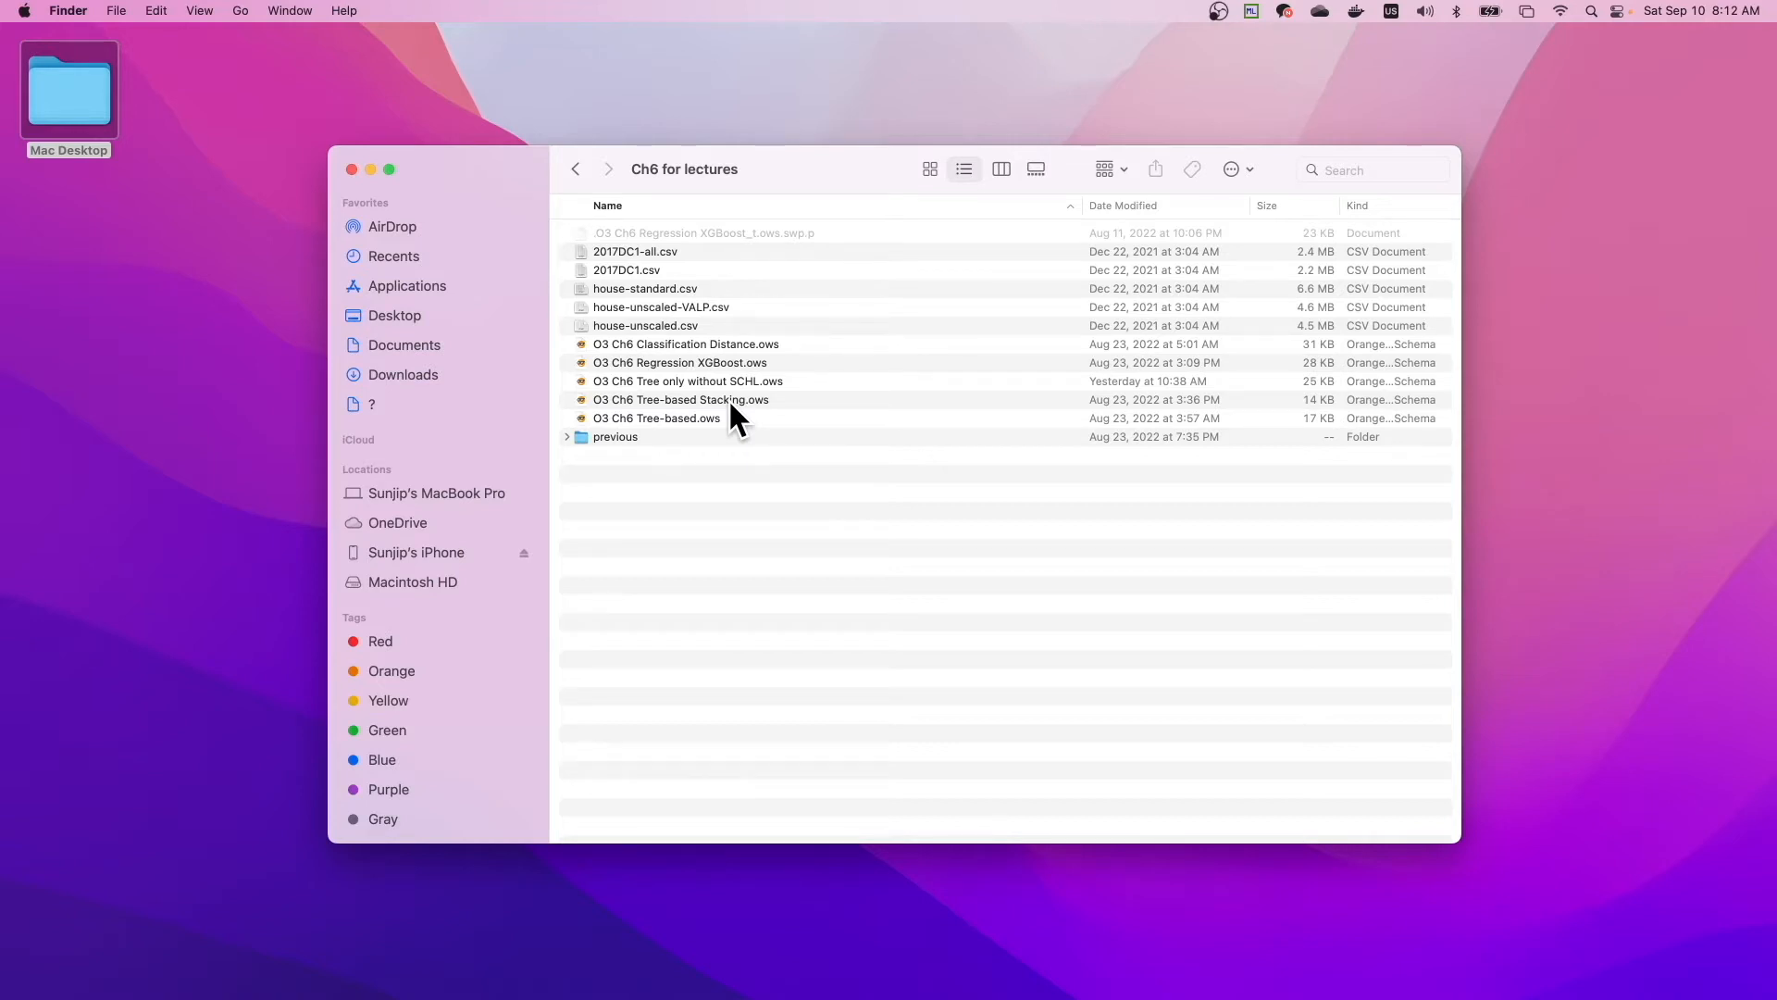
click(403, 355)
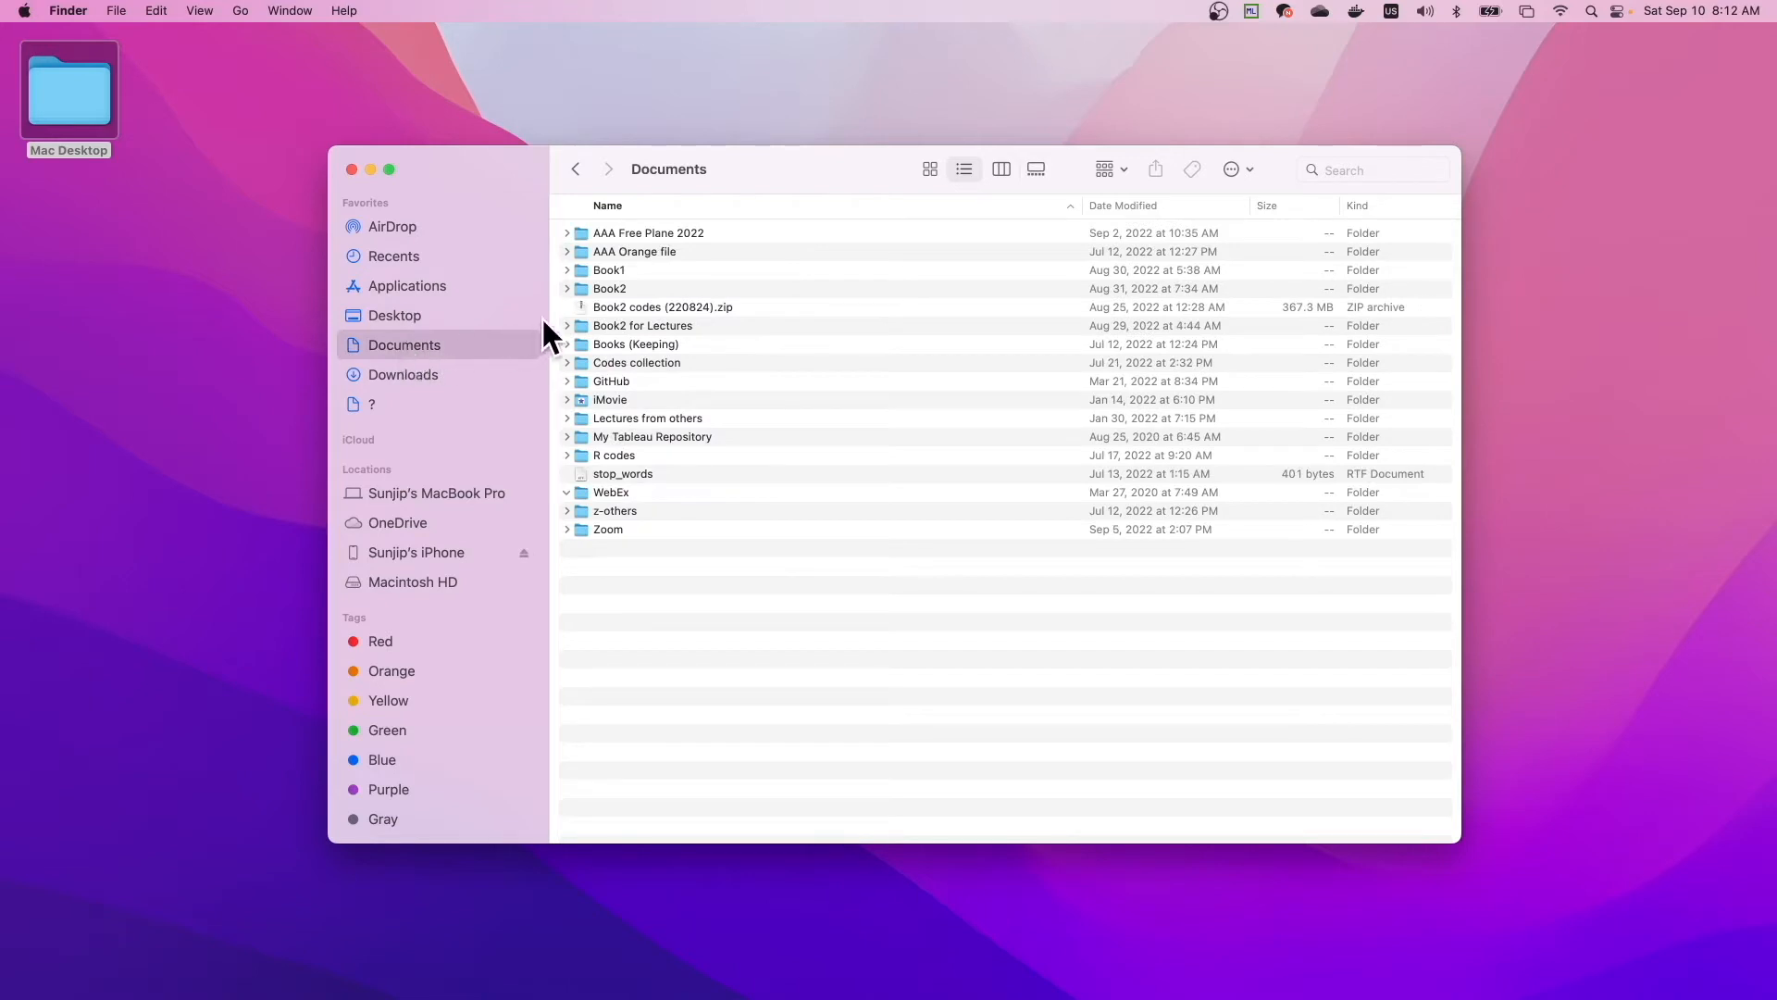
click(609, 290)
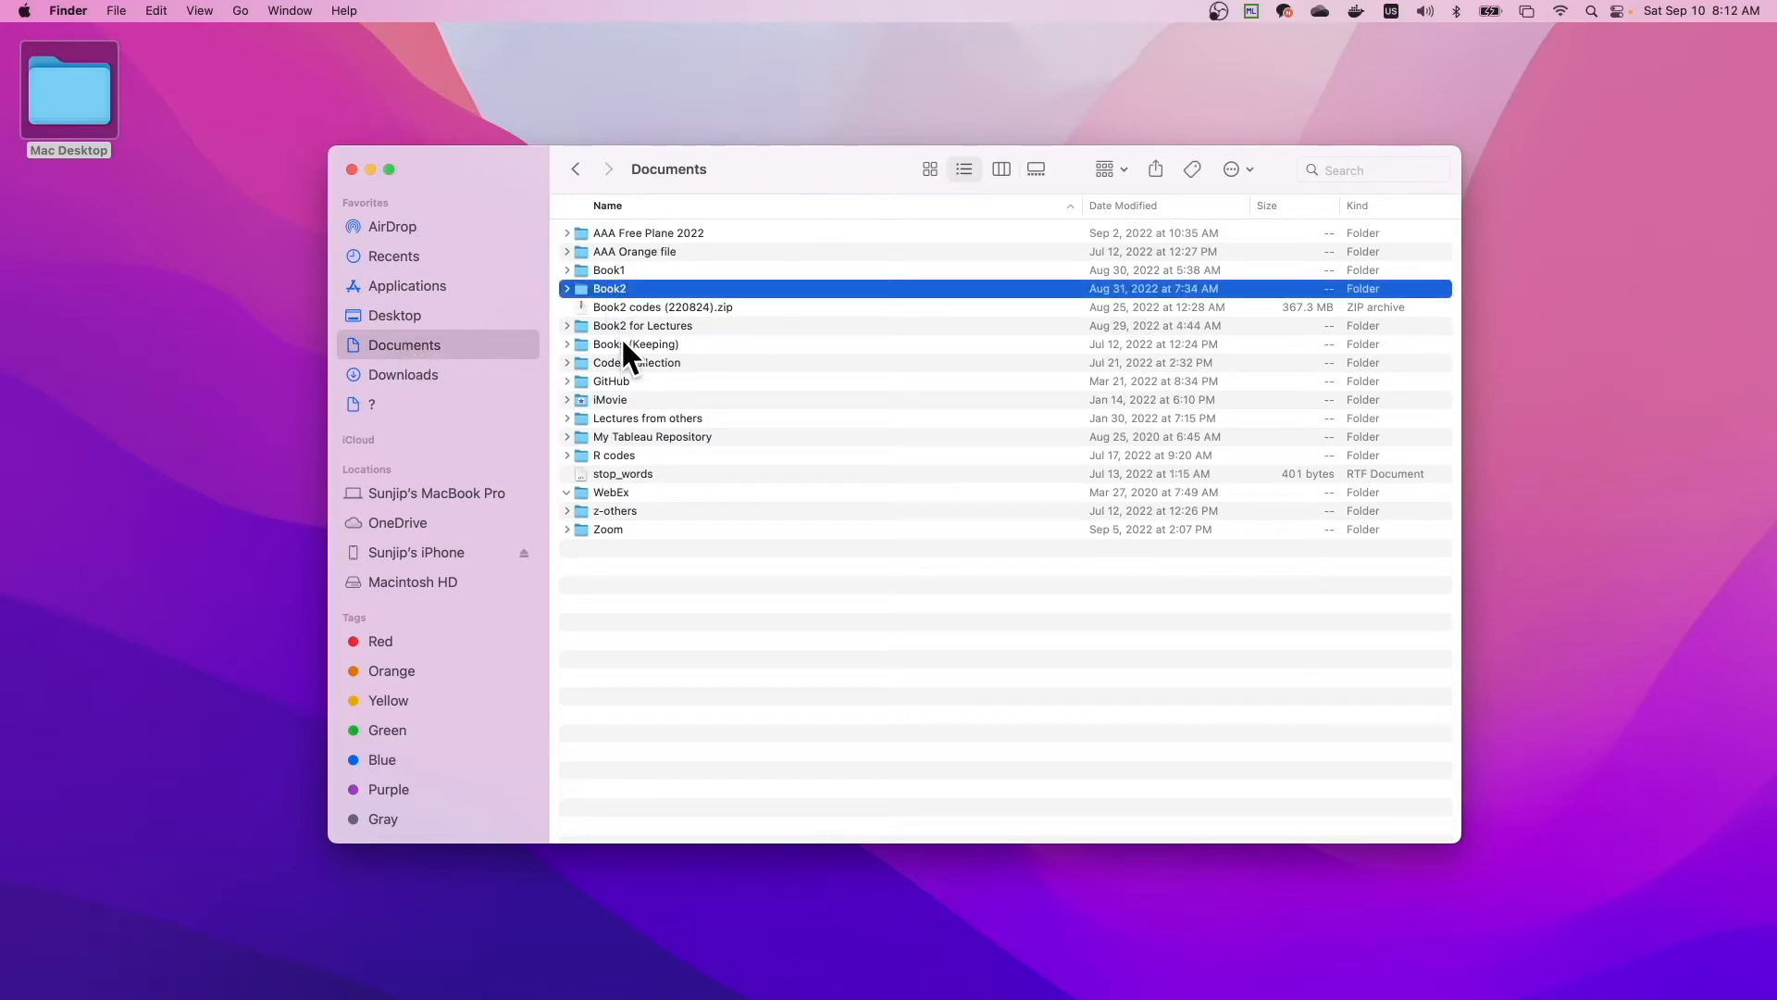
double_click(630, 324)
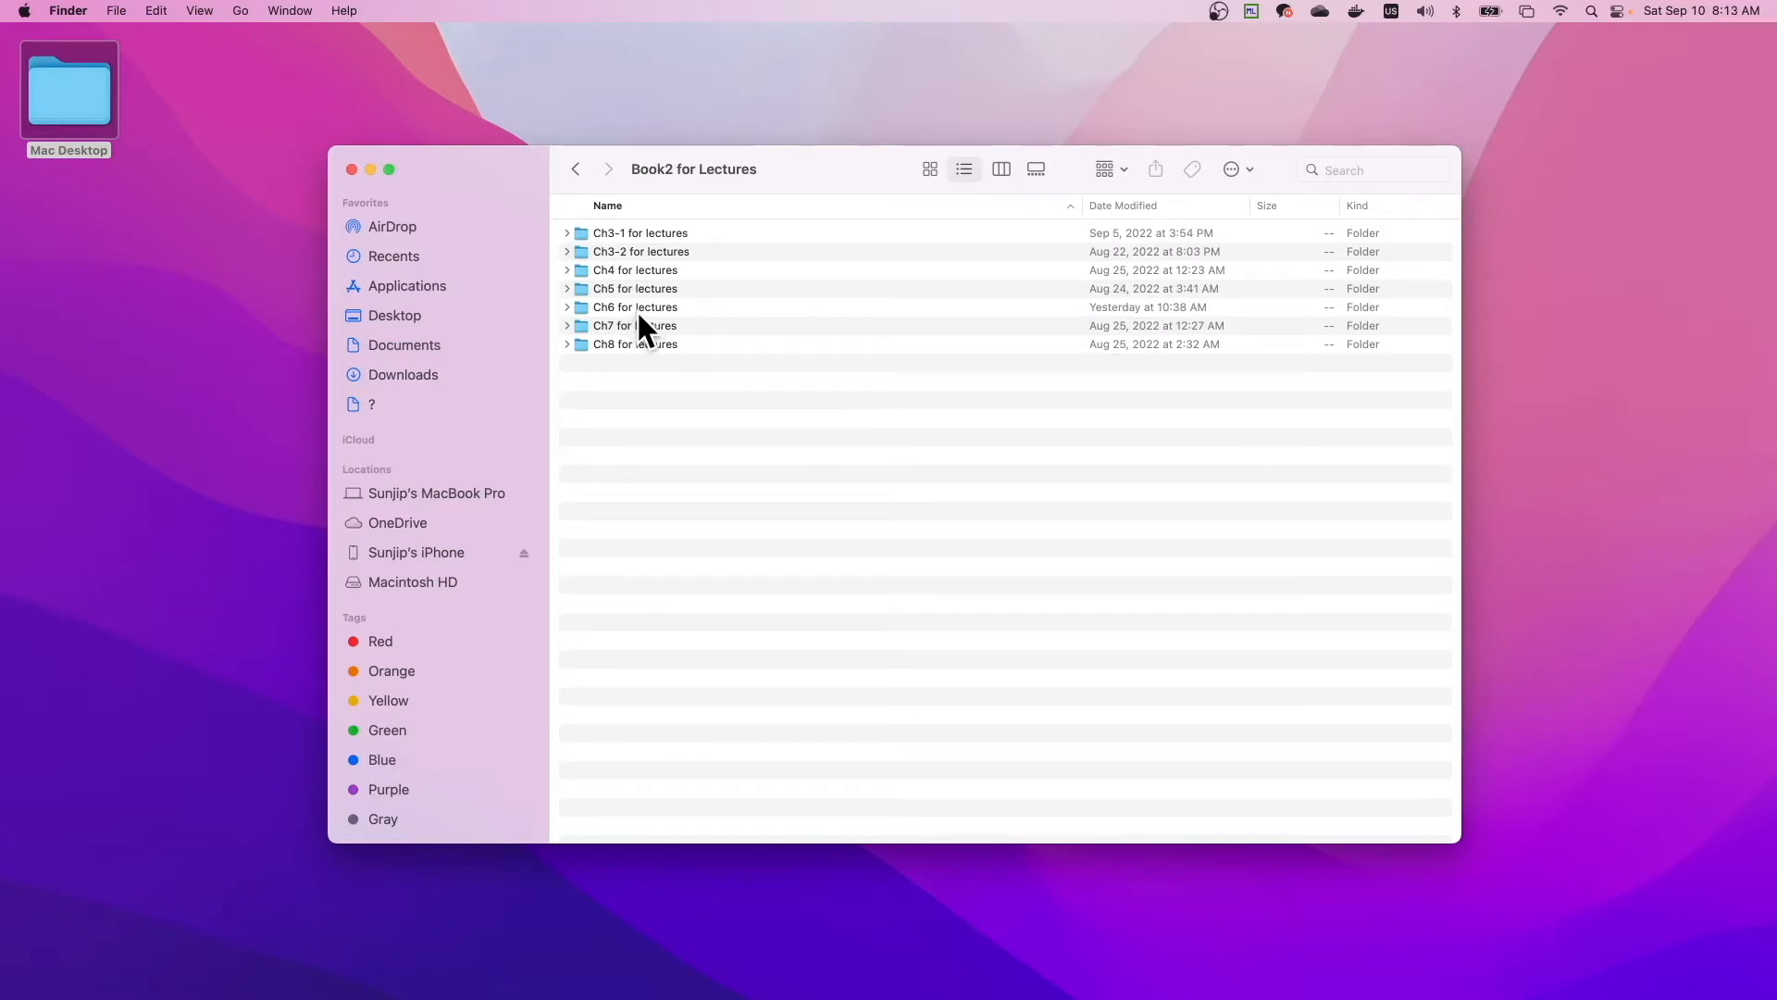
double_click(637, 307)
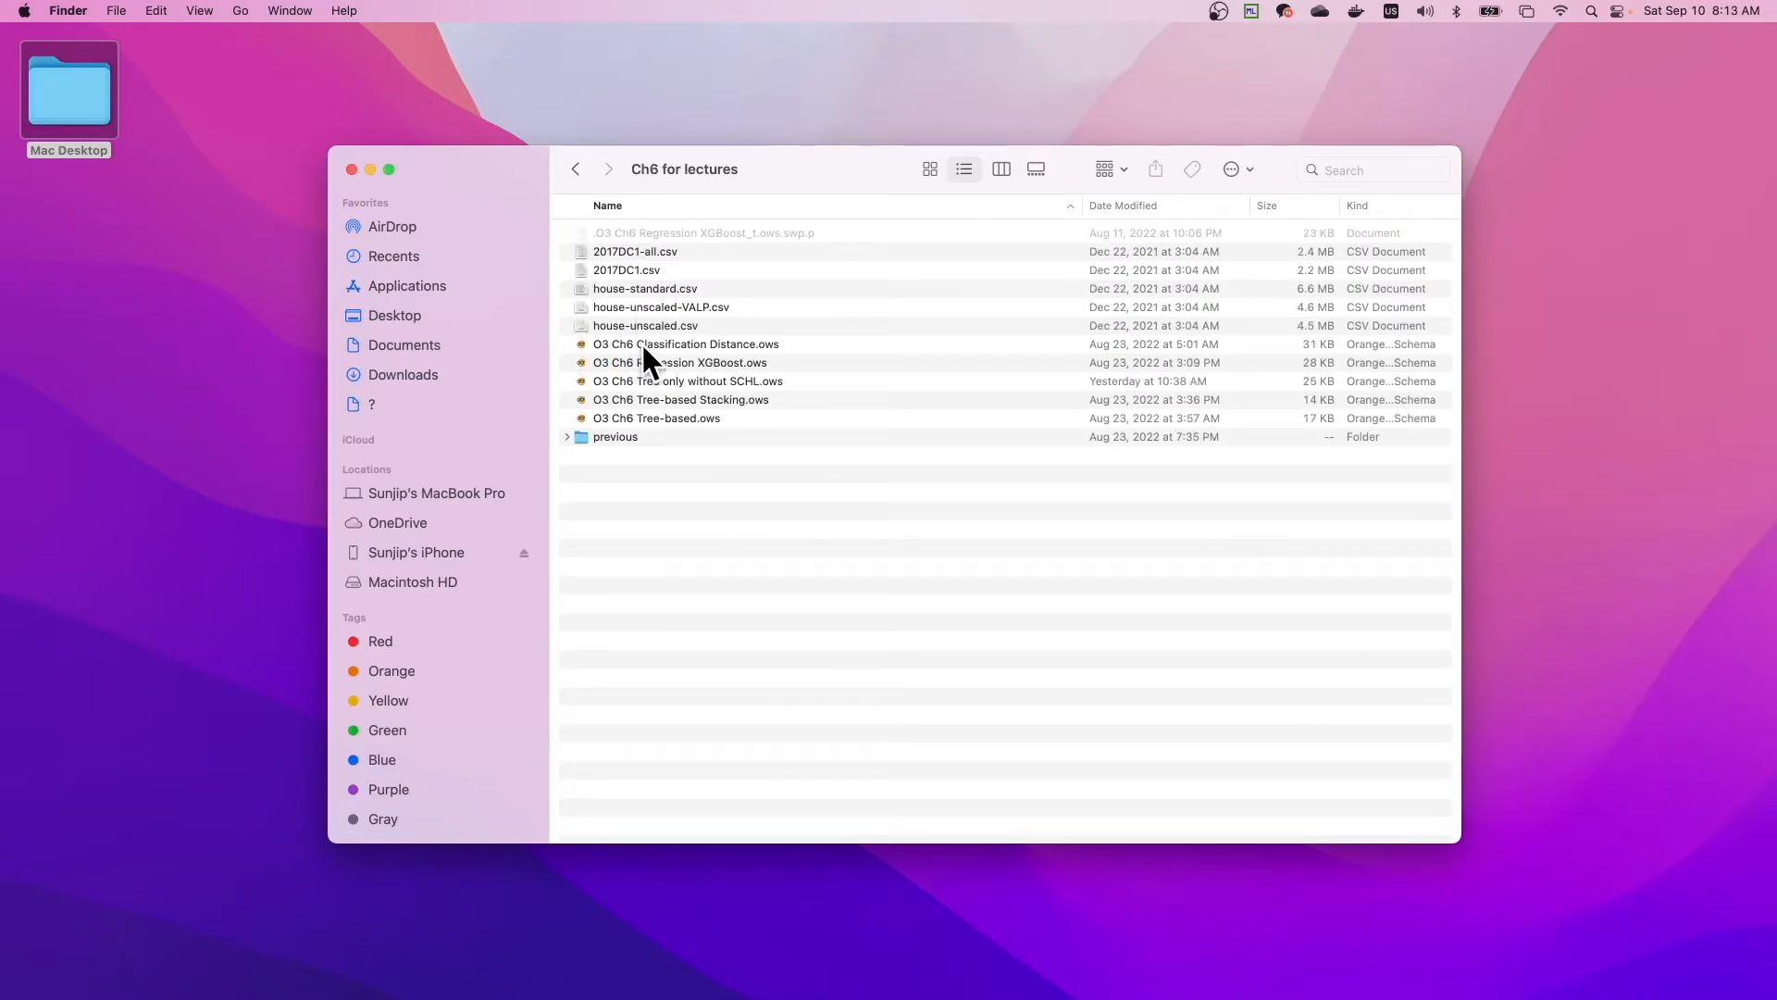
- Open the workflow file O3 Ch6 Tree-based.ows in Orange
double_click(648, 362)
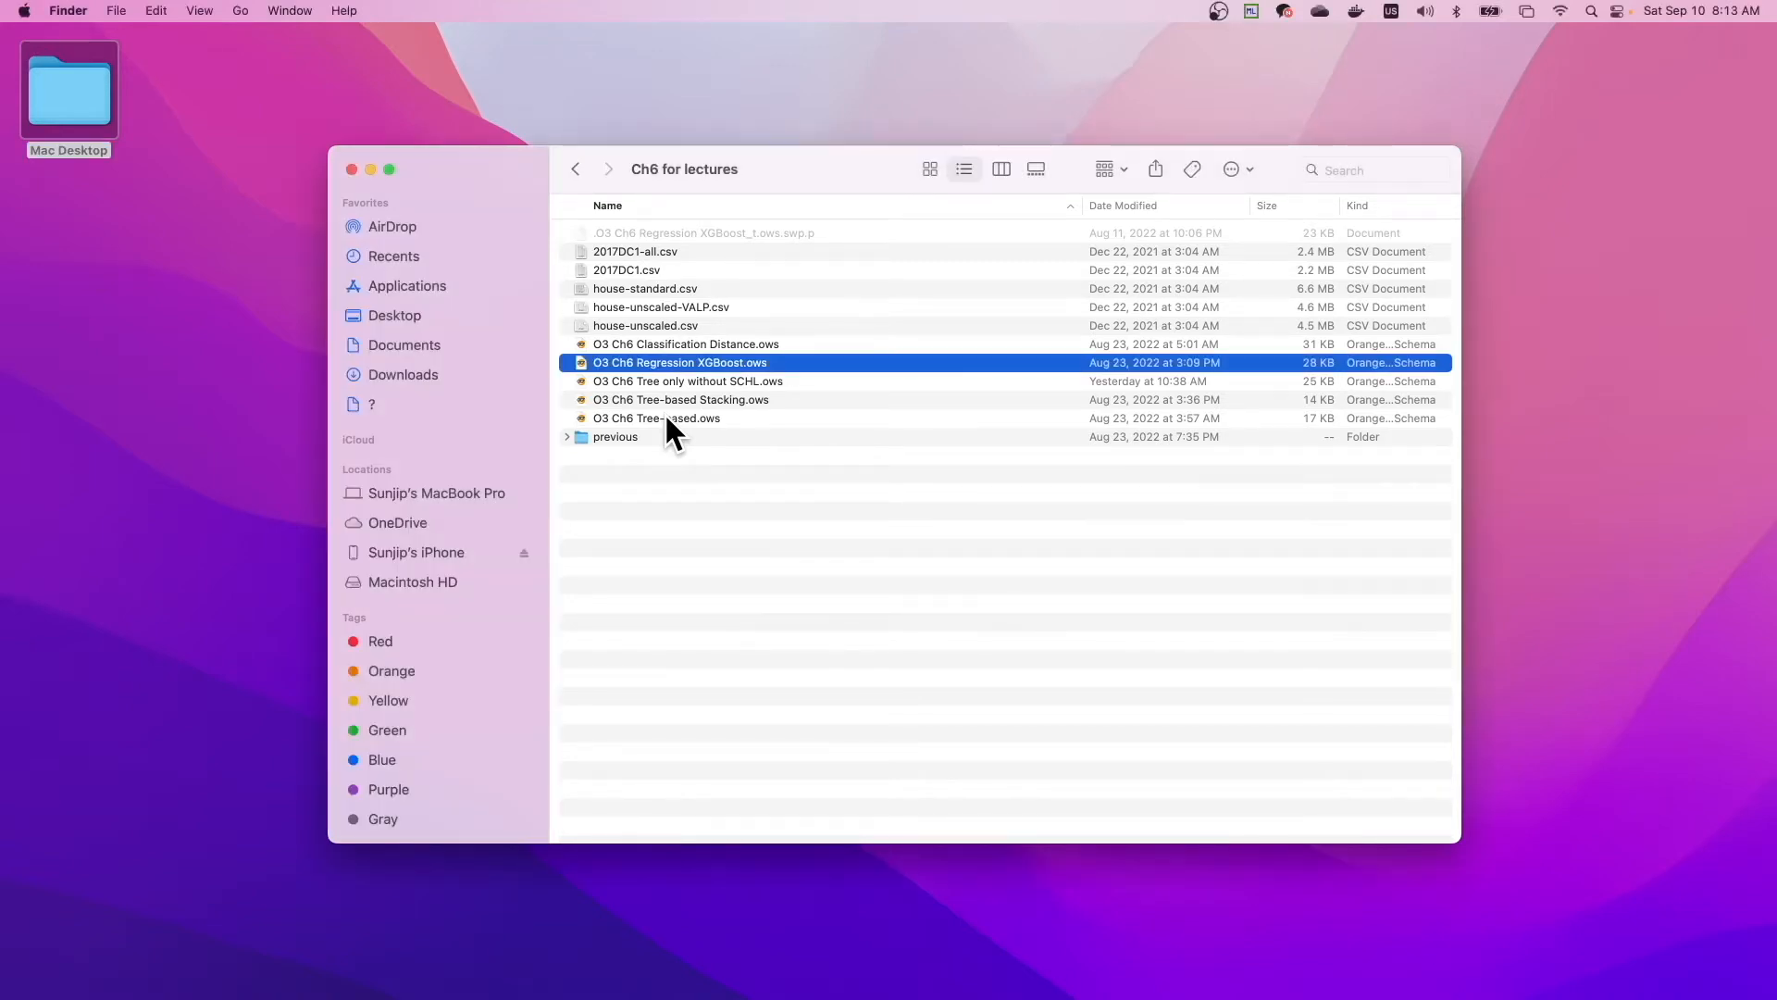
click(664, 418)
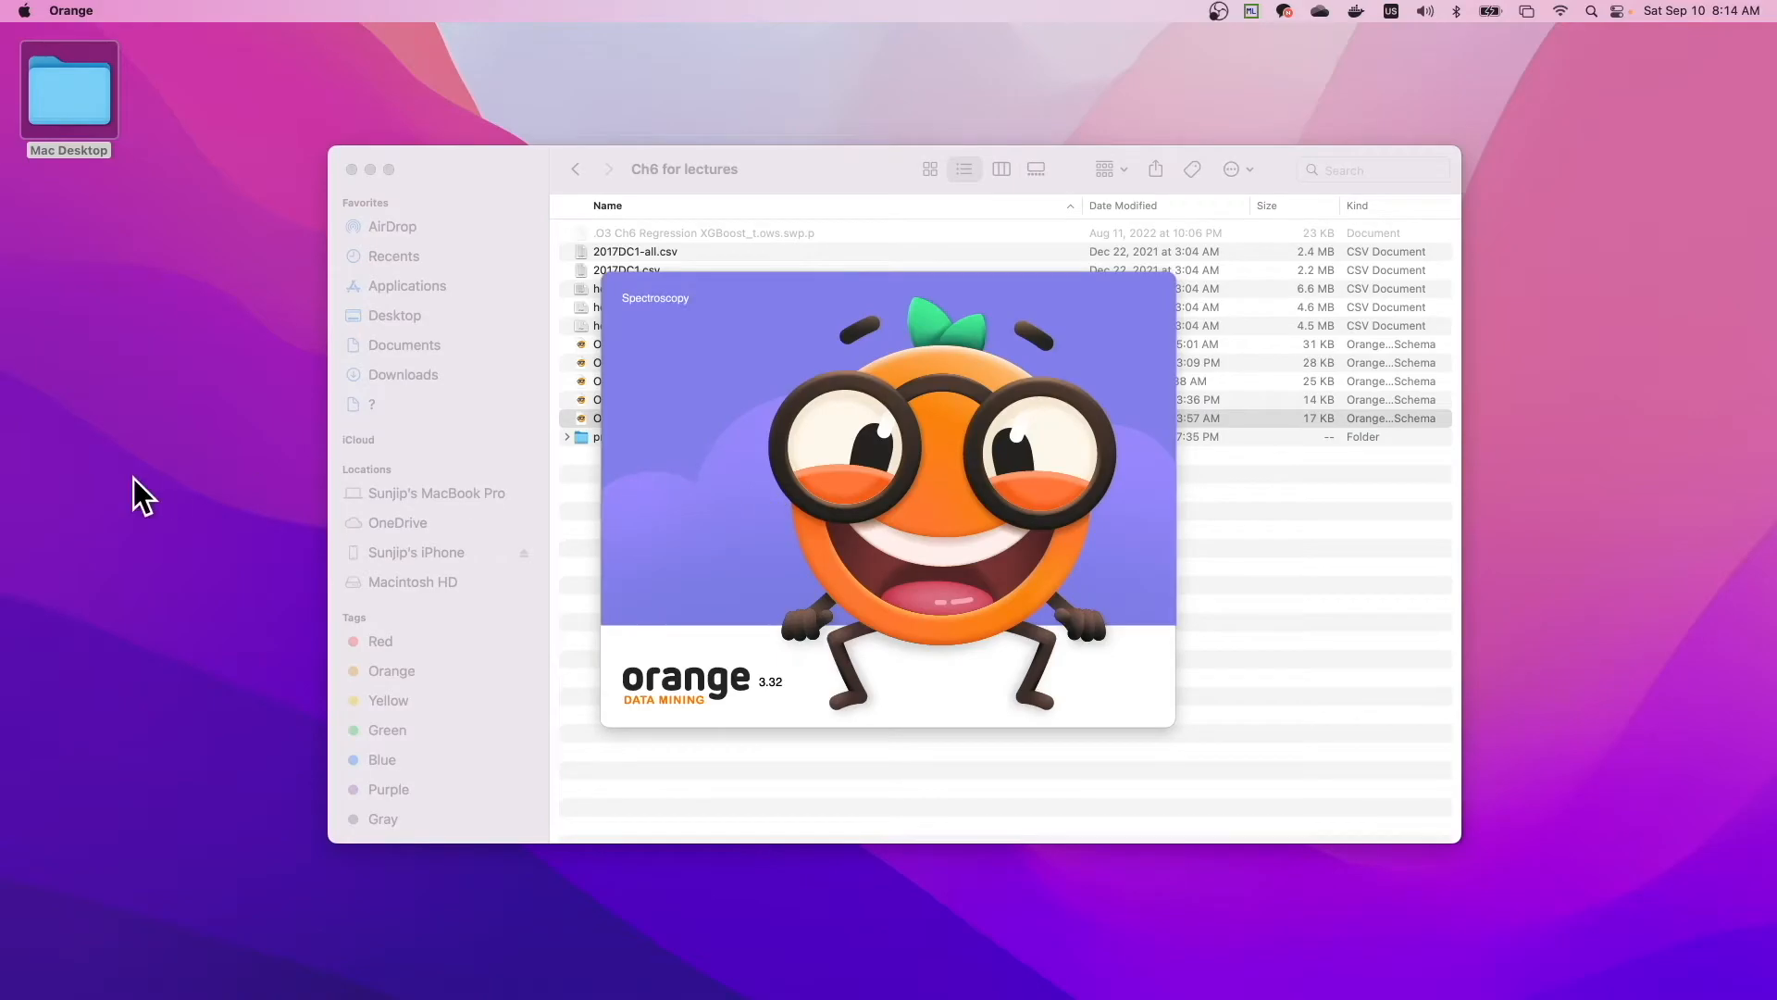
drag(745, 586, 815, 536)
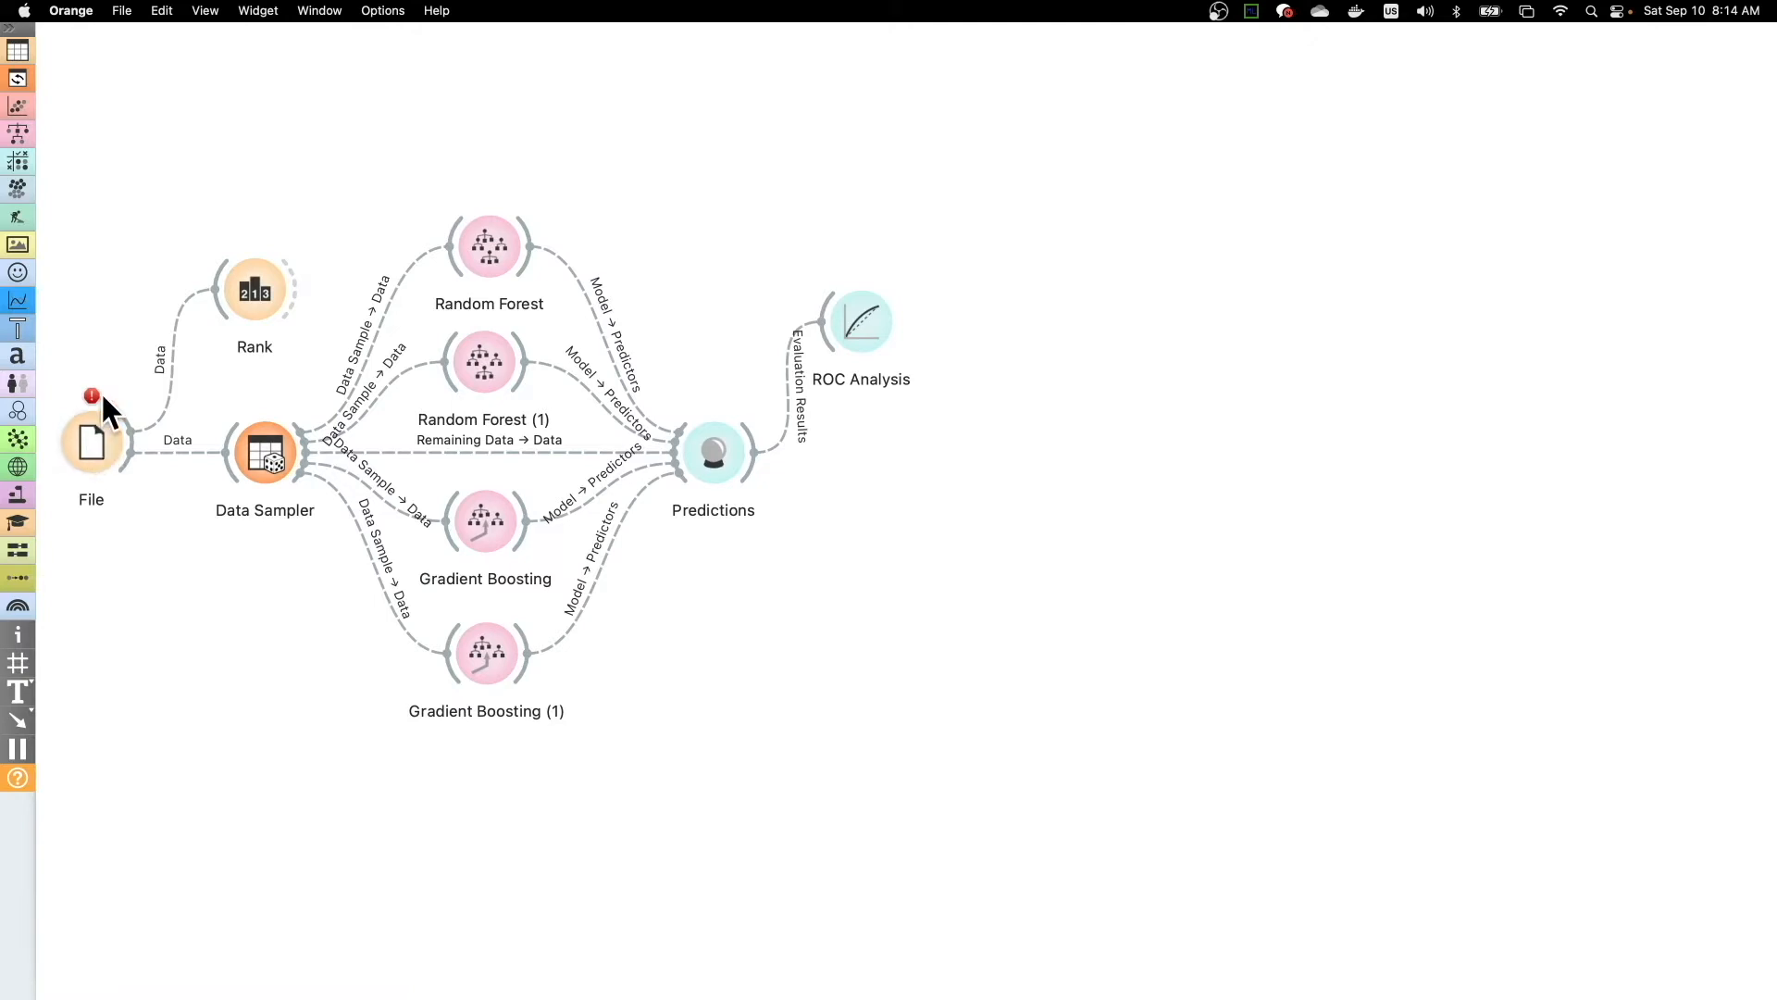
- Load 2017DC1.csv from the Ch6 folder inside Documents' Book2 into the File widget
mouse_move(97, 402)
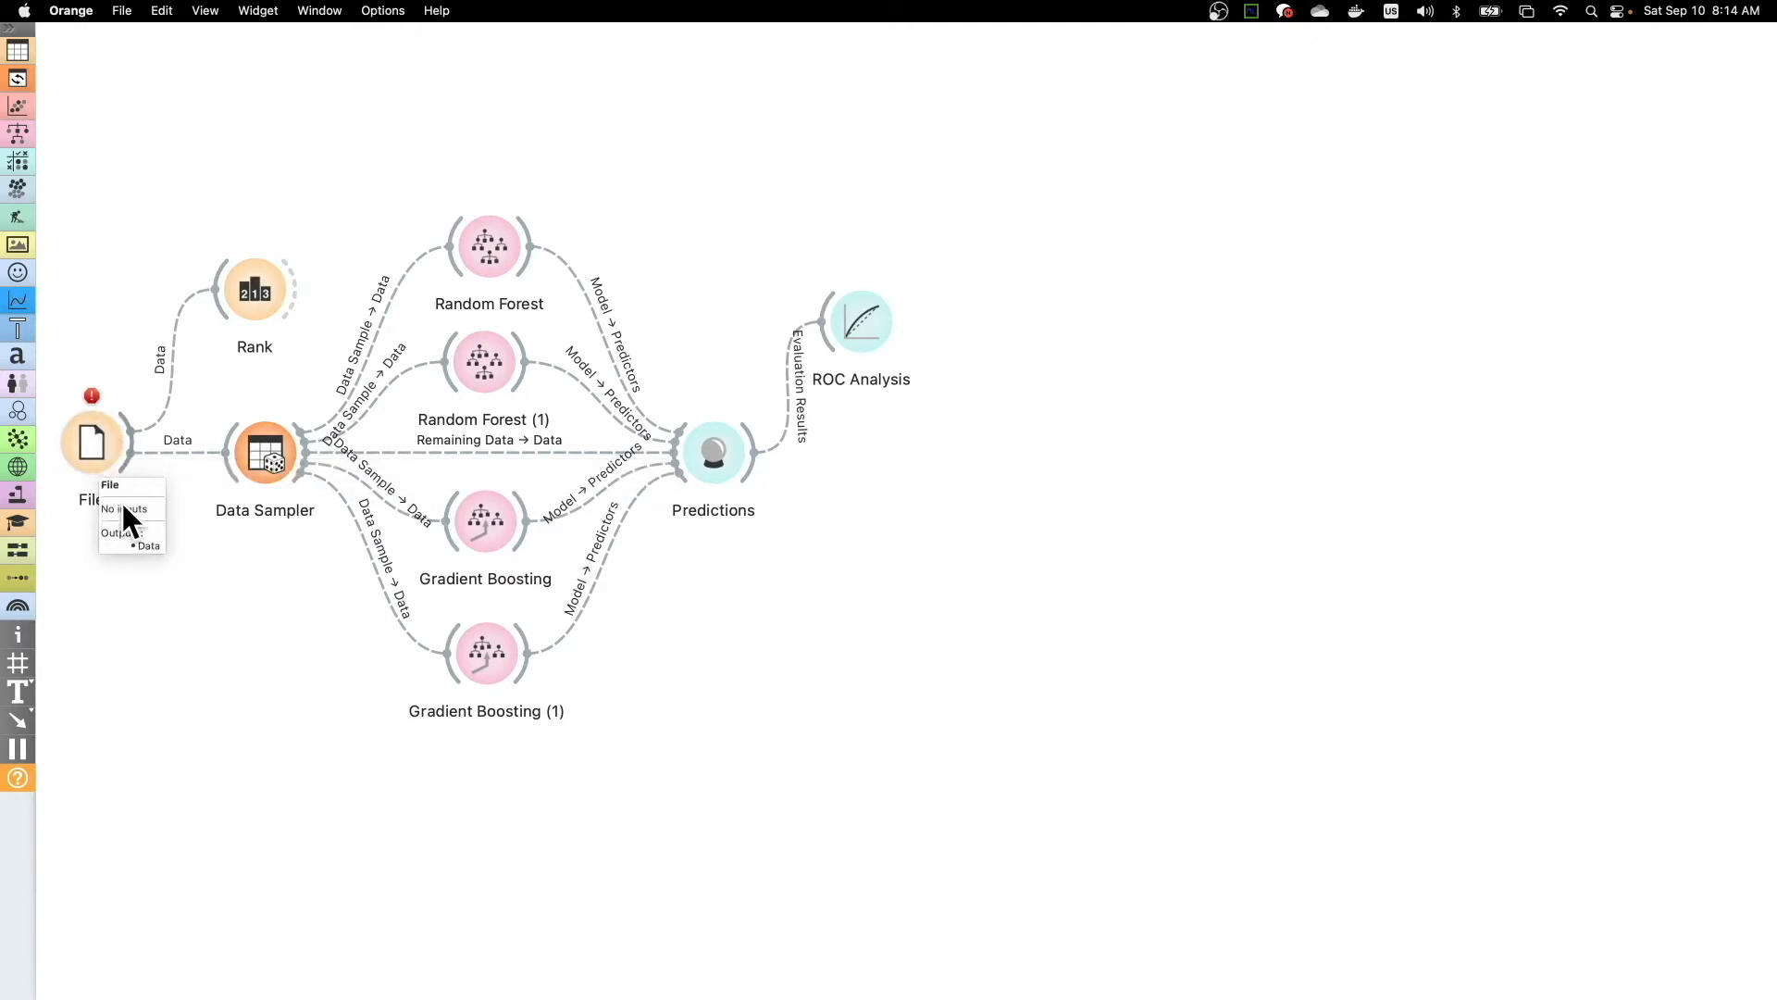
double_click(101, 441)
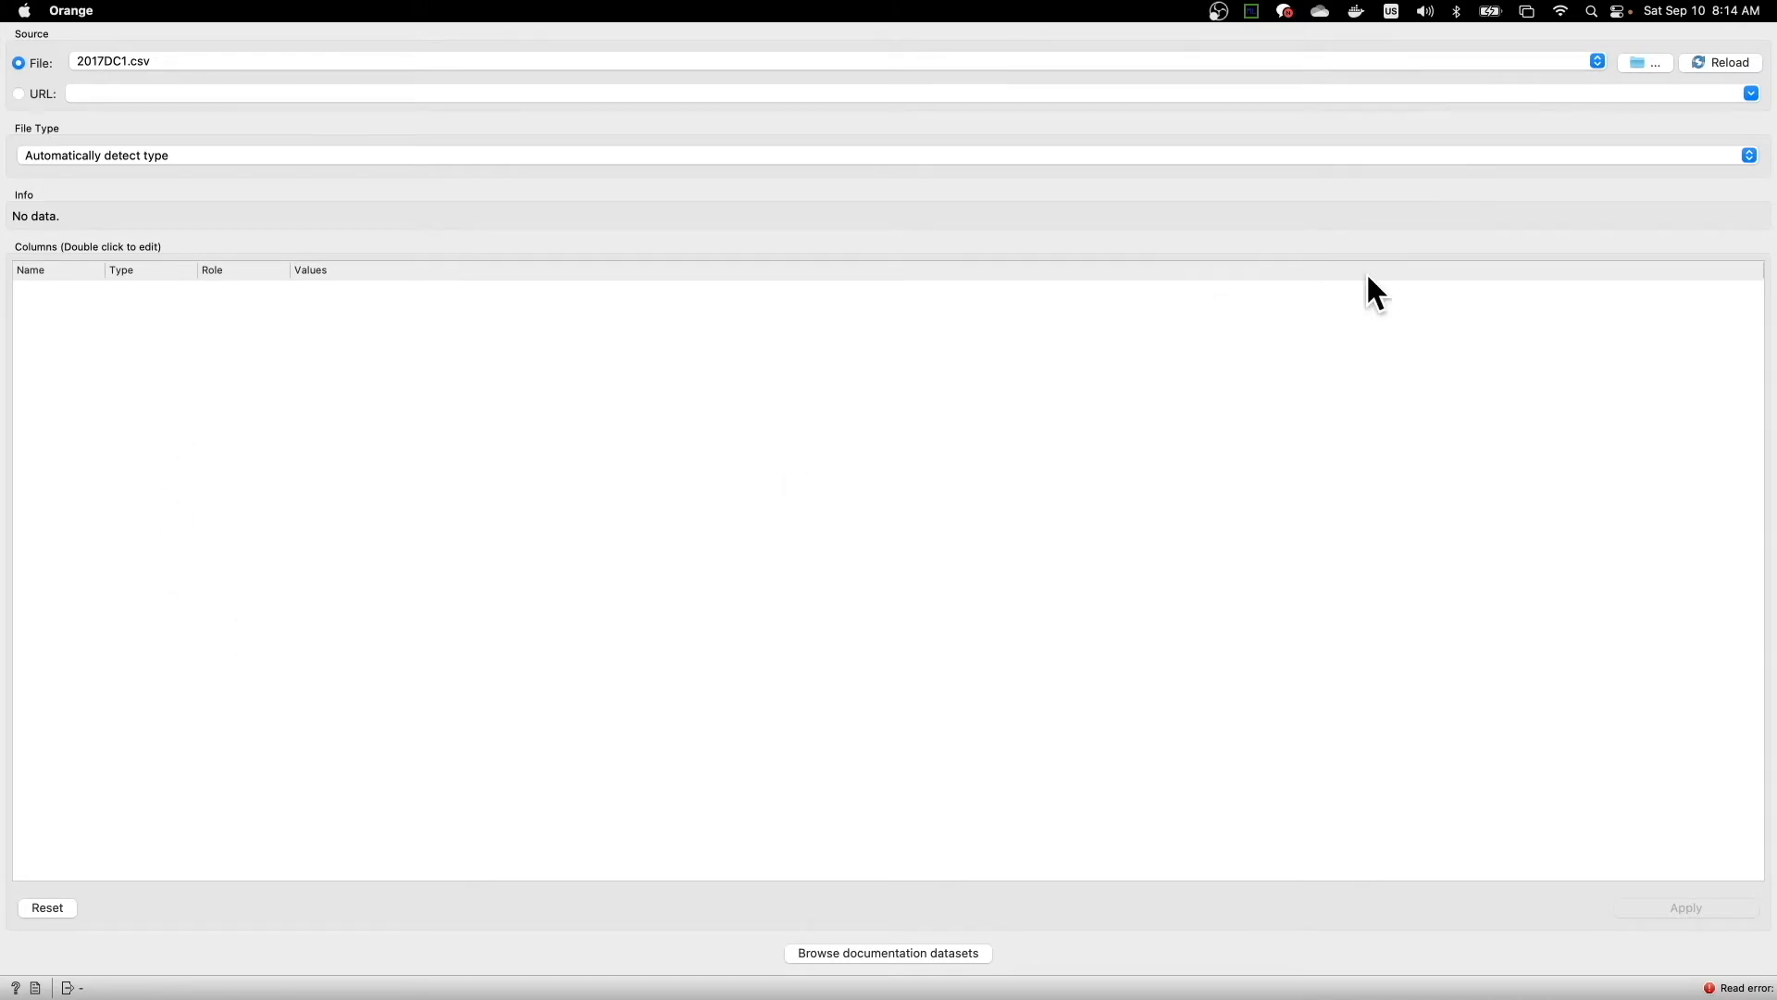
click(1646, 62)
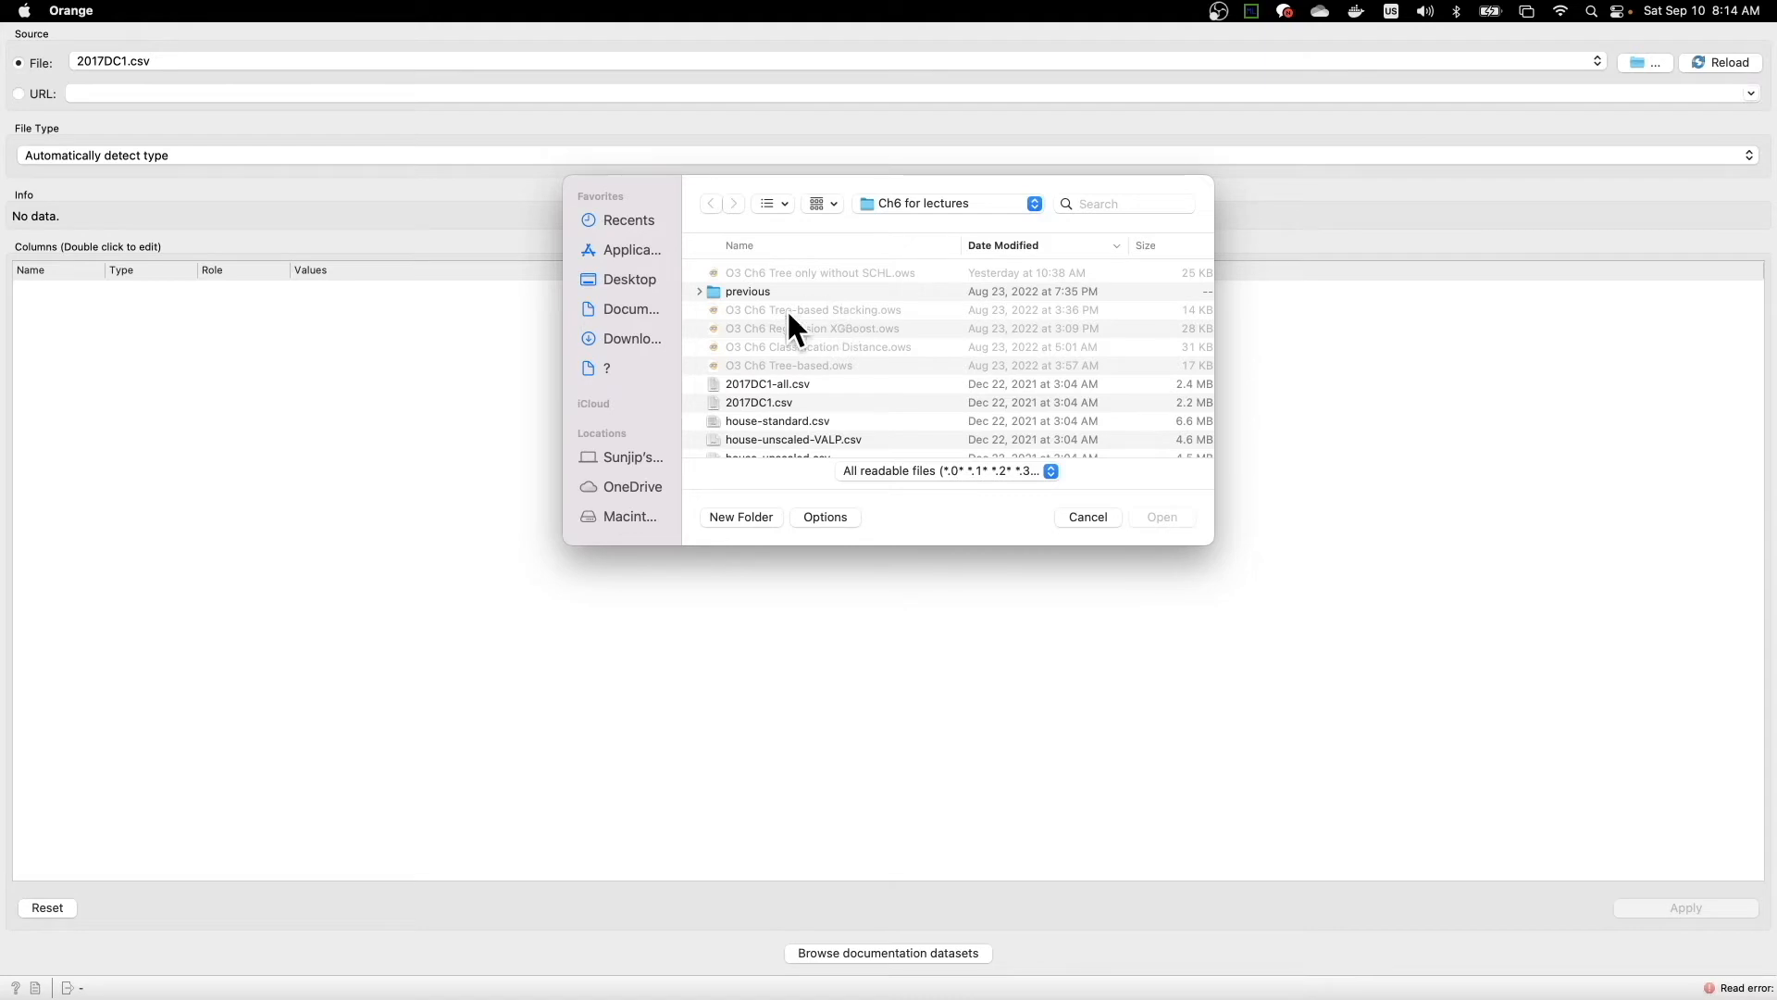
click(635, 307)
double_click(747, 307)
double_click(741, 290)
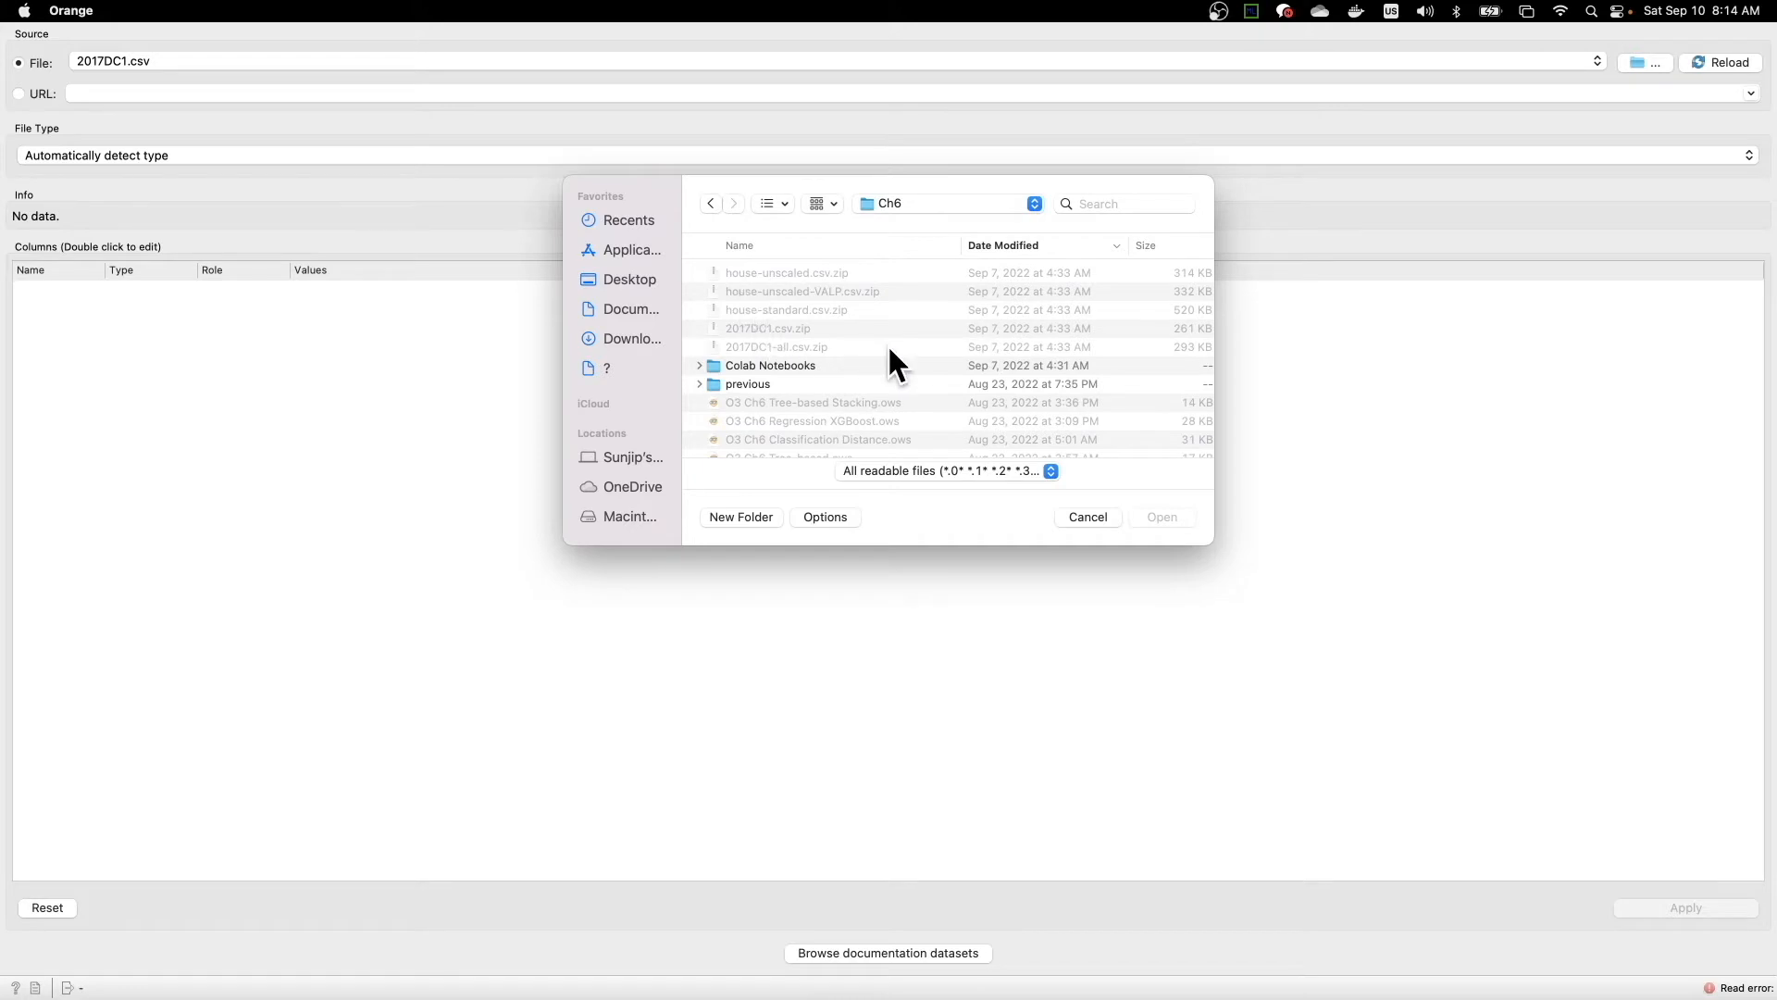
scroll(889, 349, down, 5)
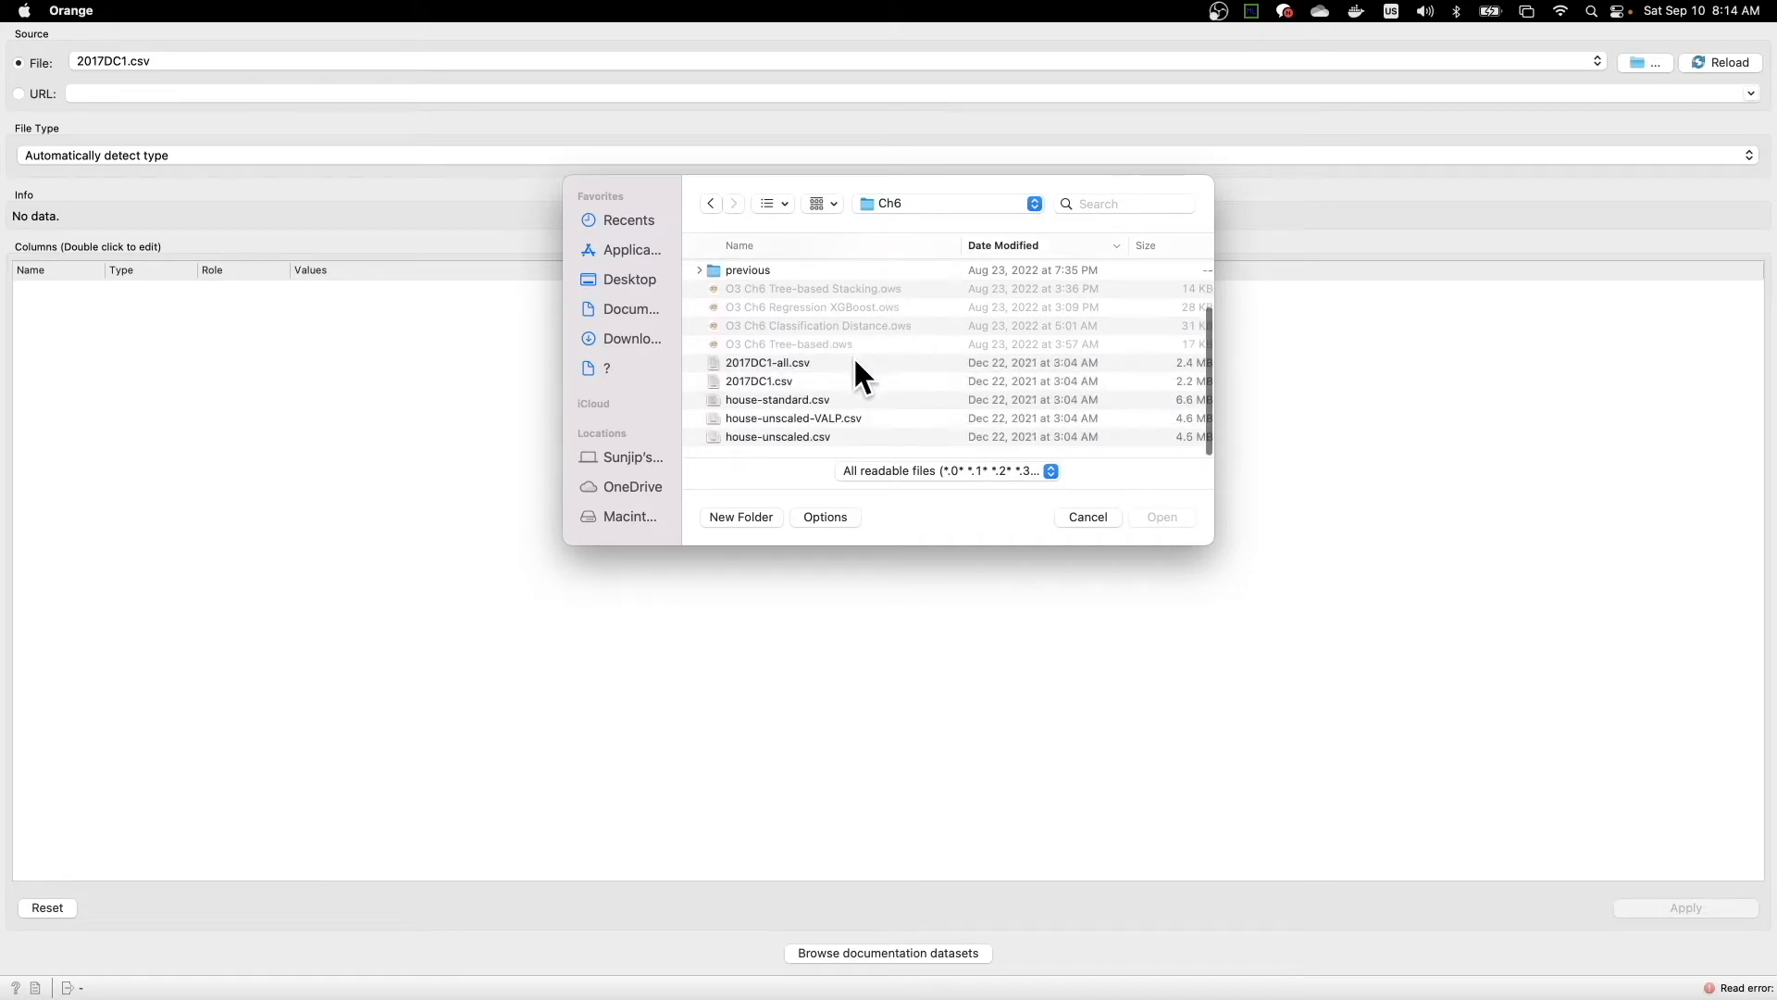
click(787, 382)
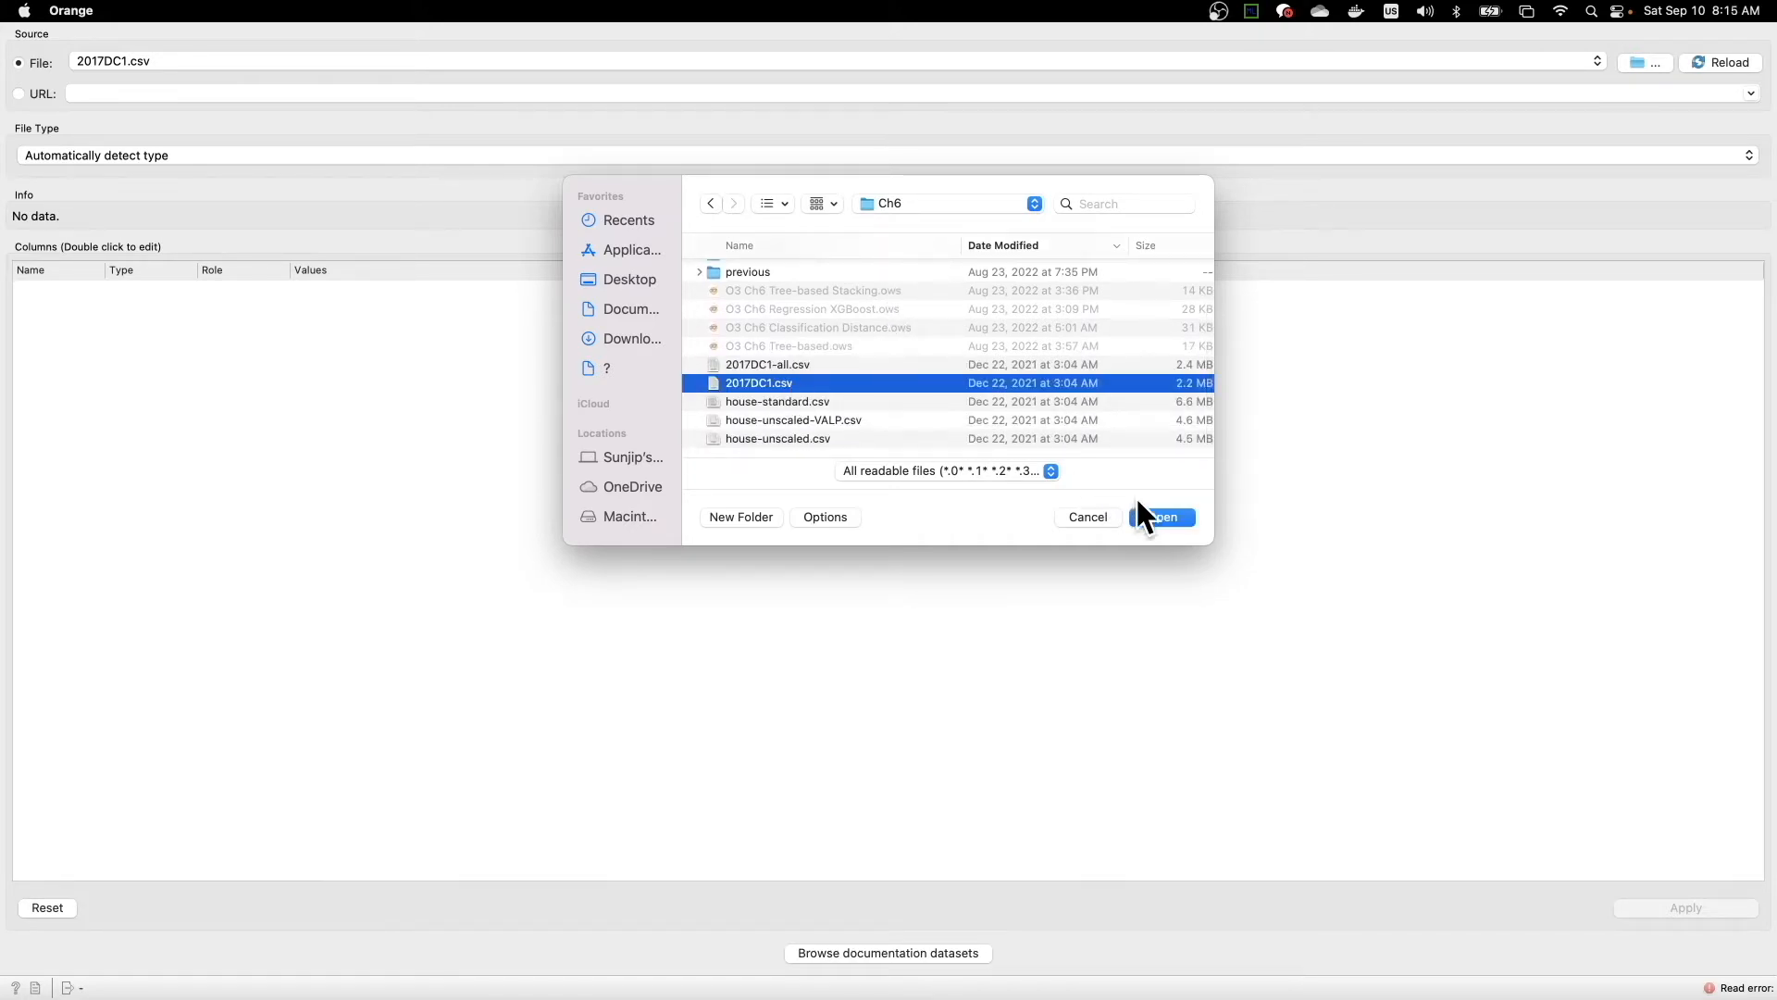
click(1159, 516)
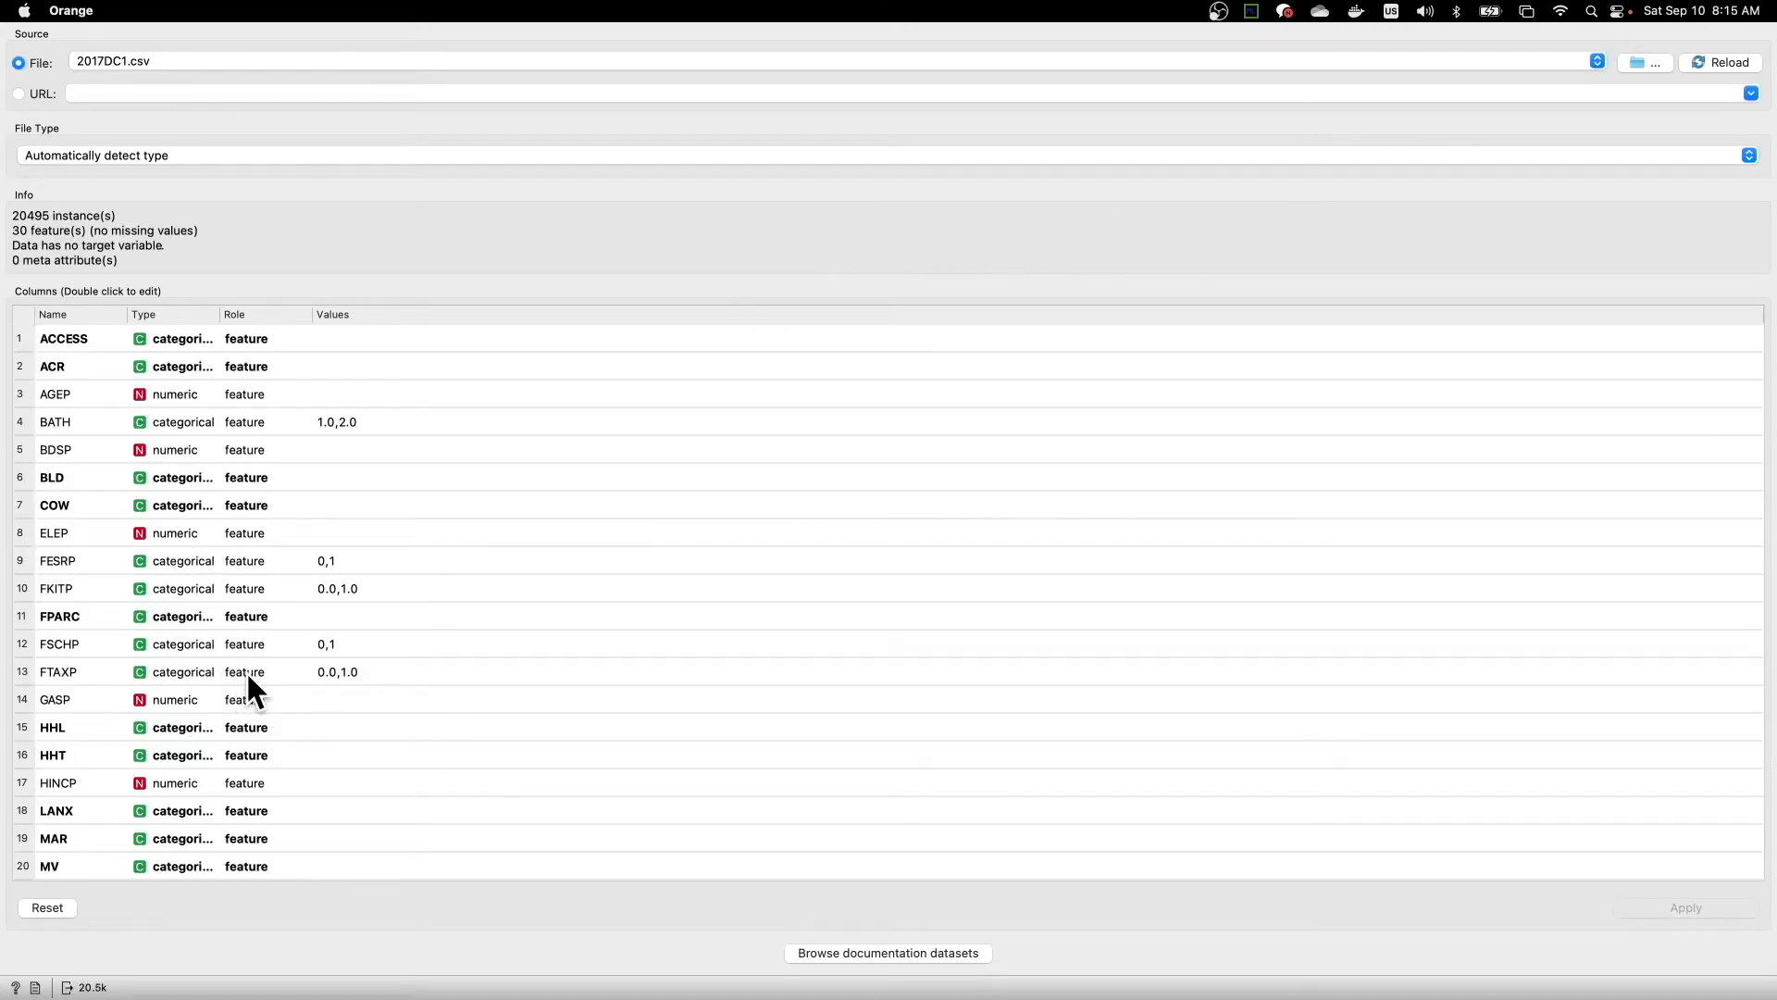
- Examine the names, types and roles of the loaded dataset's columns, from ACCESS down to VALP_B1
scroll(608, 656, down, 1)
scroll(212, 419, up, 1)
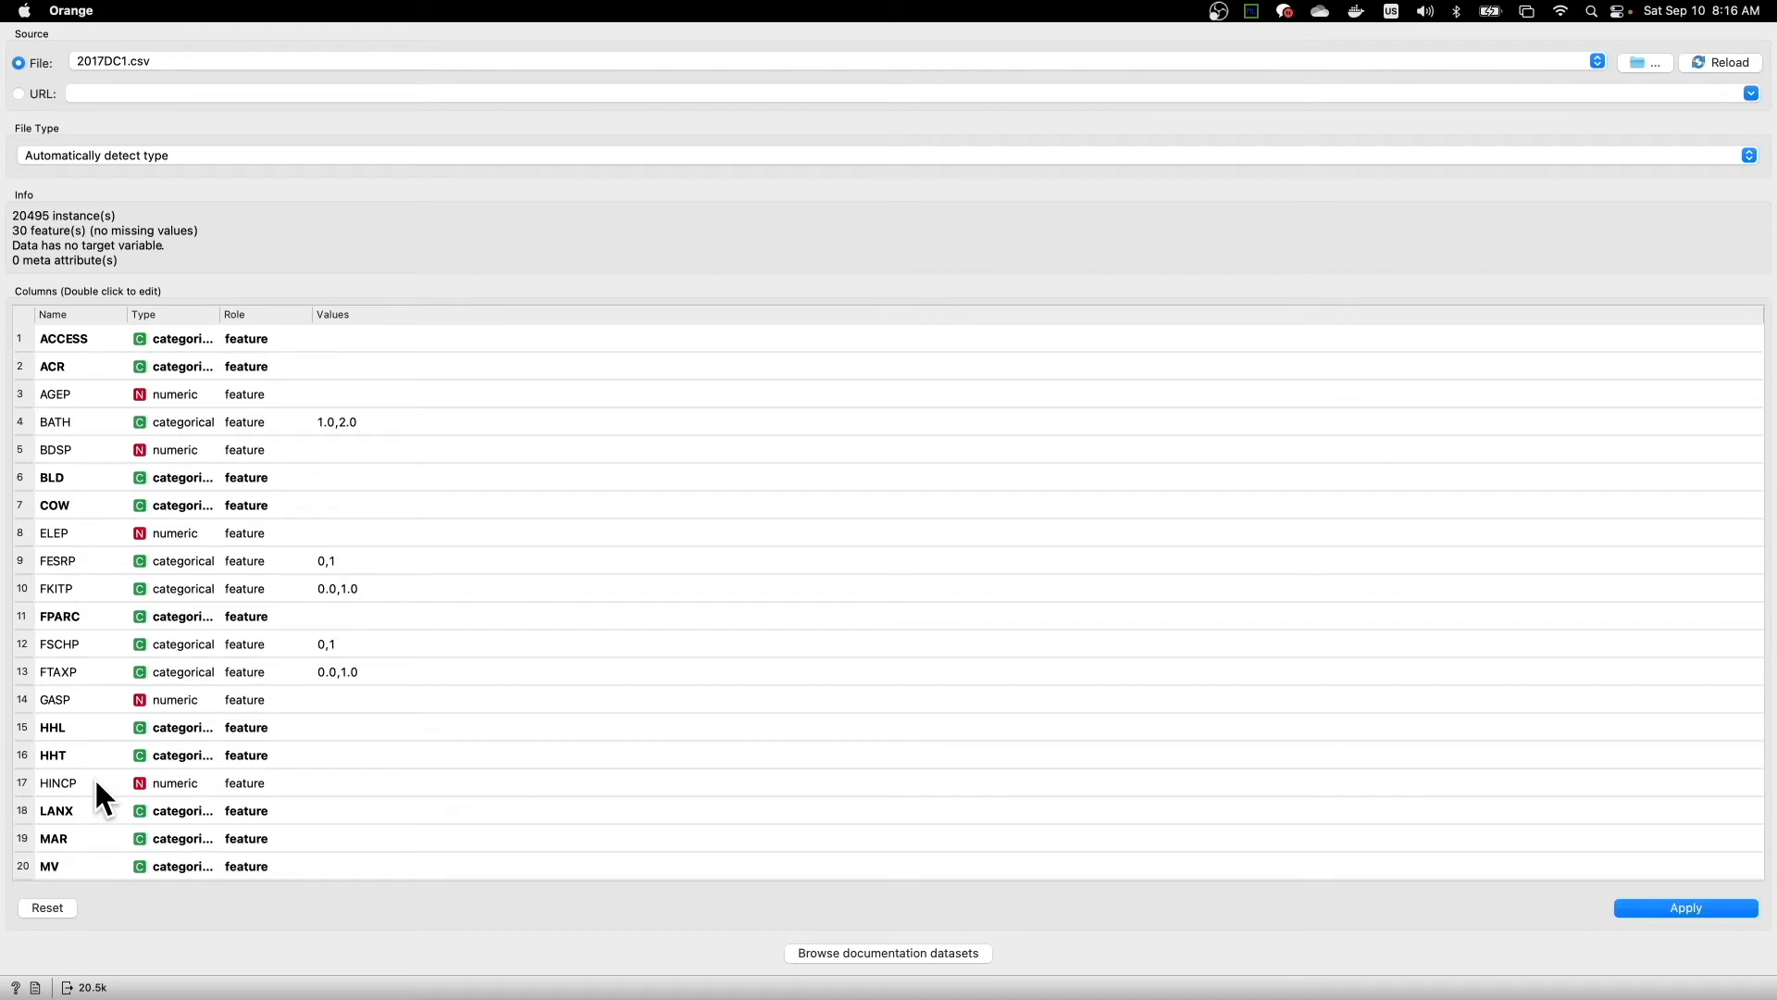
scroll(97, 787, down, 5)
scroll(87, 575, down, 4)
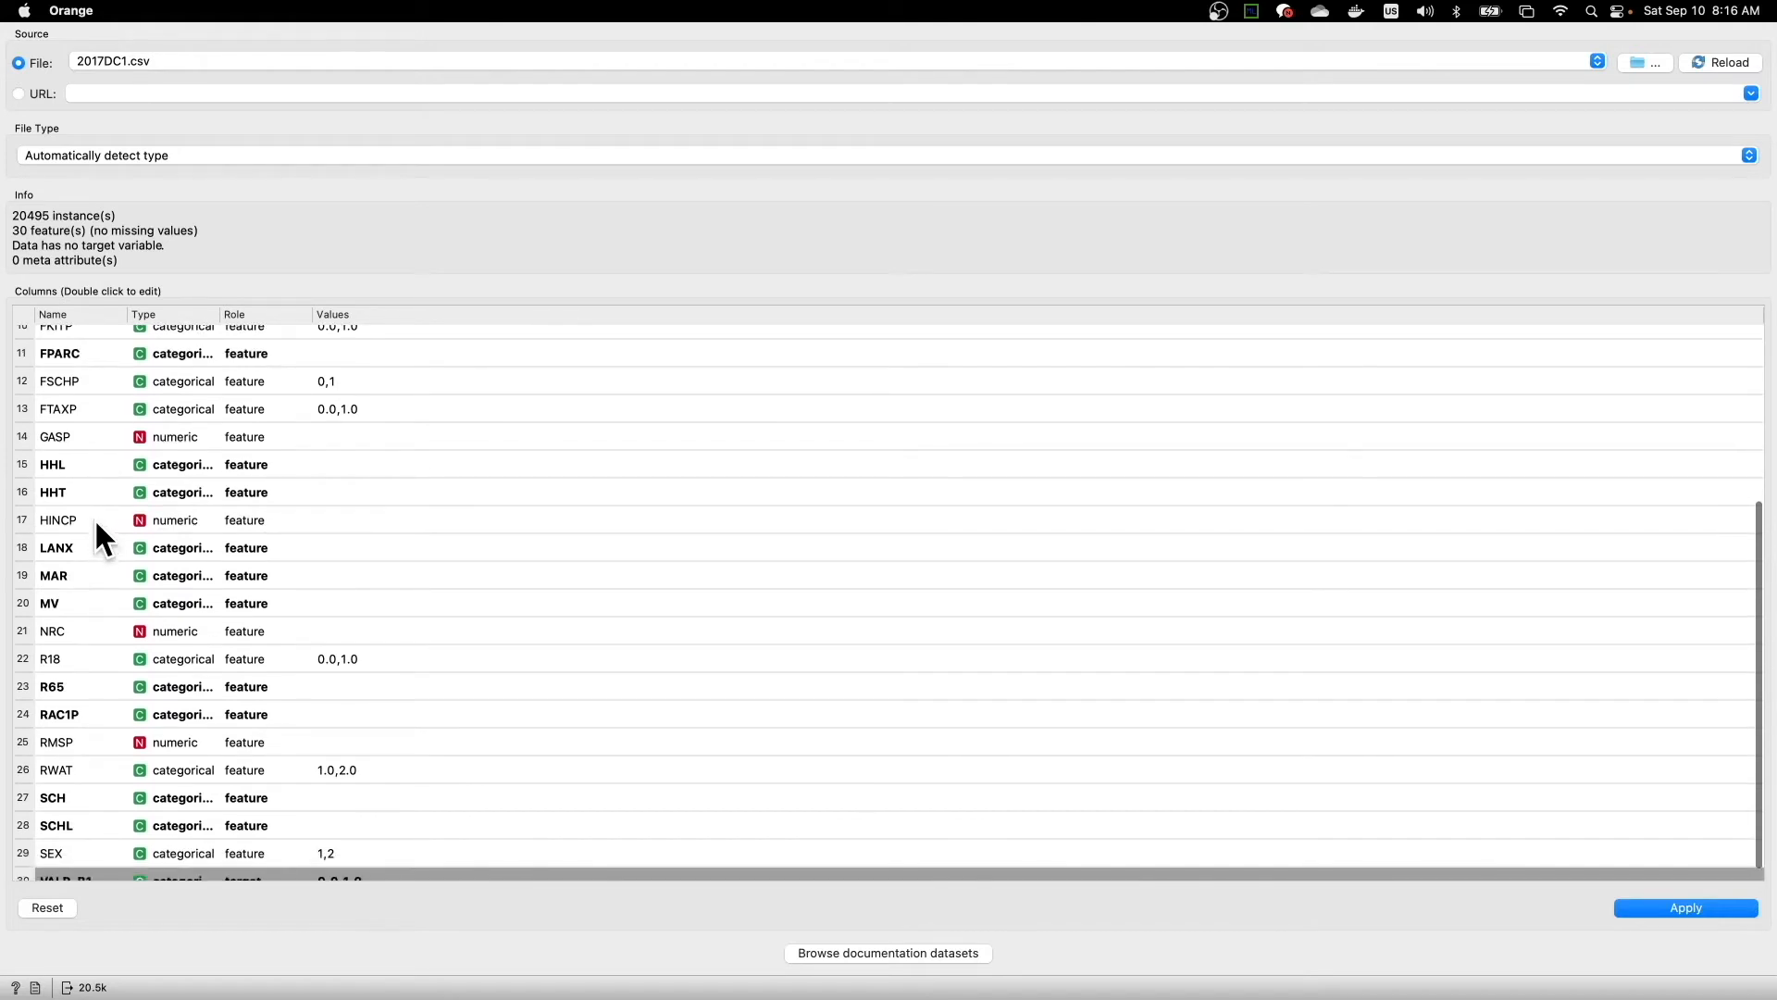
scroll(95, 574, down, 1)
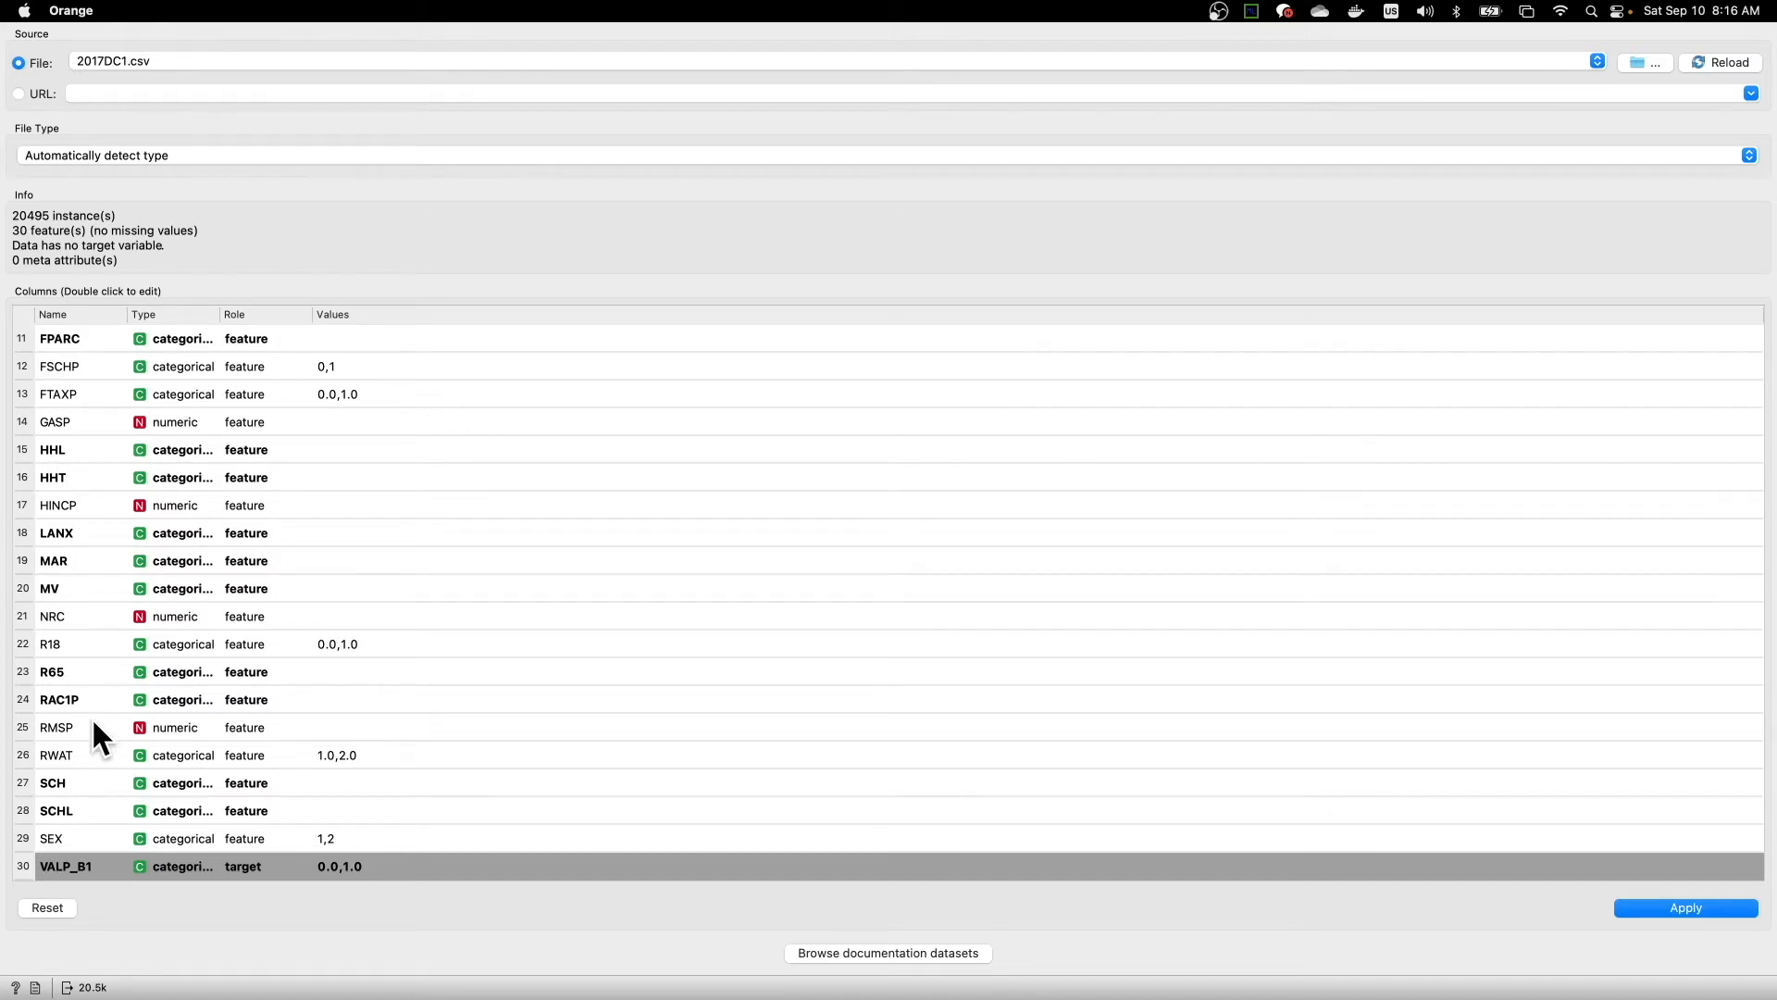
scroll(122, 560, up, 4)
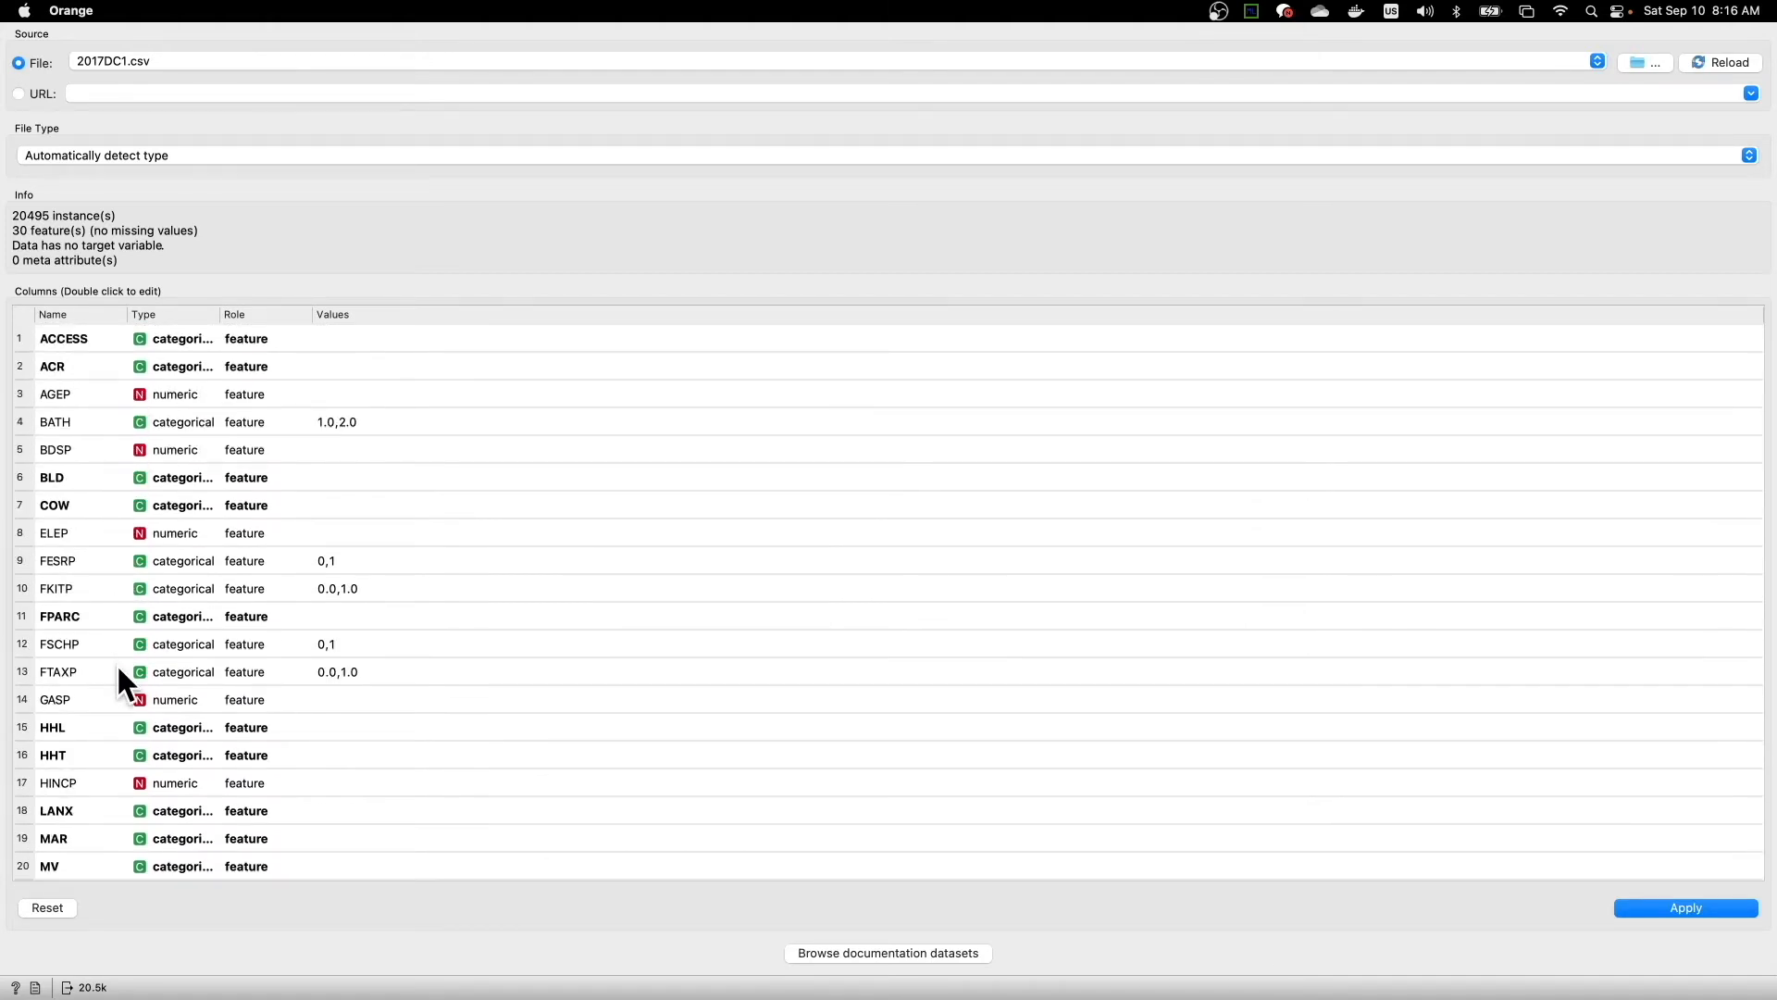
scroll(109, 804, down, 3)
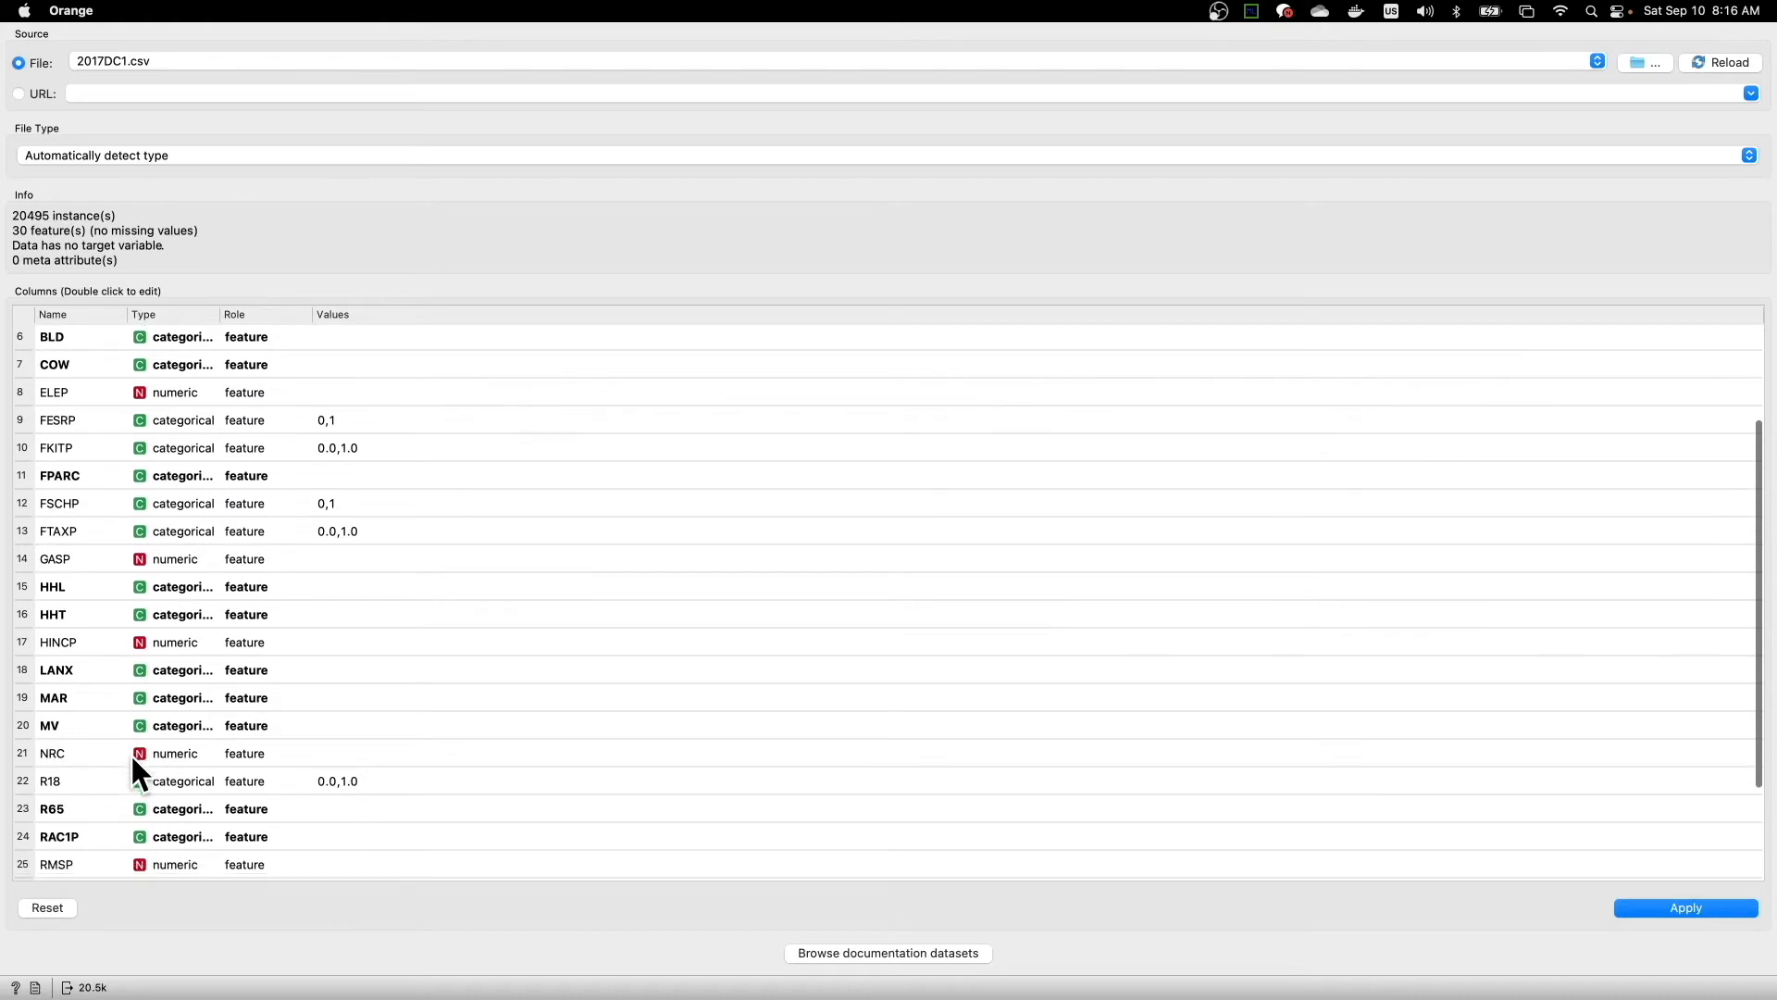
scroll(111, 770, down, 2)
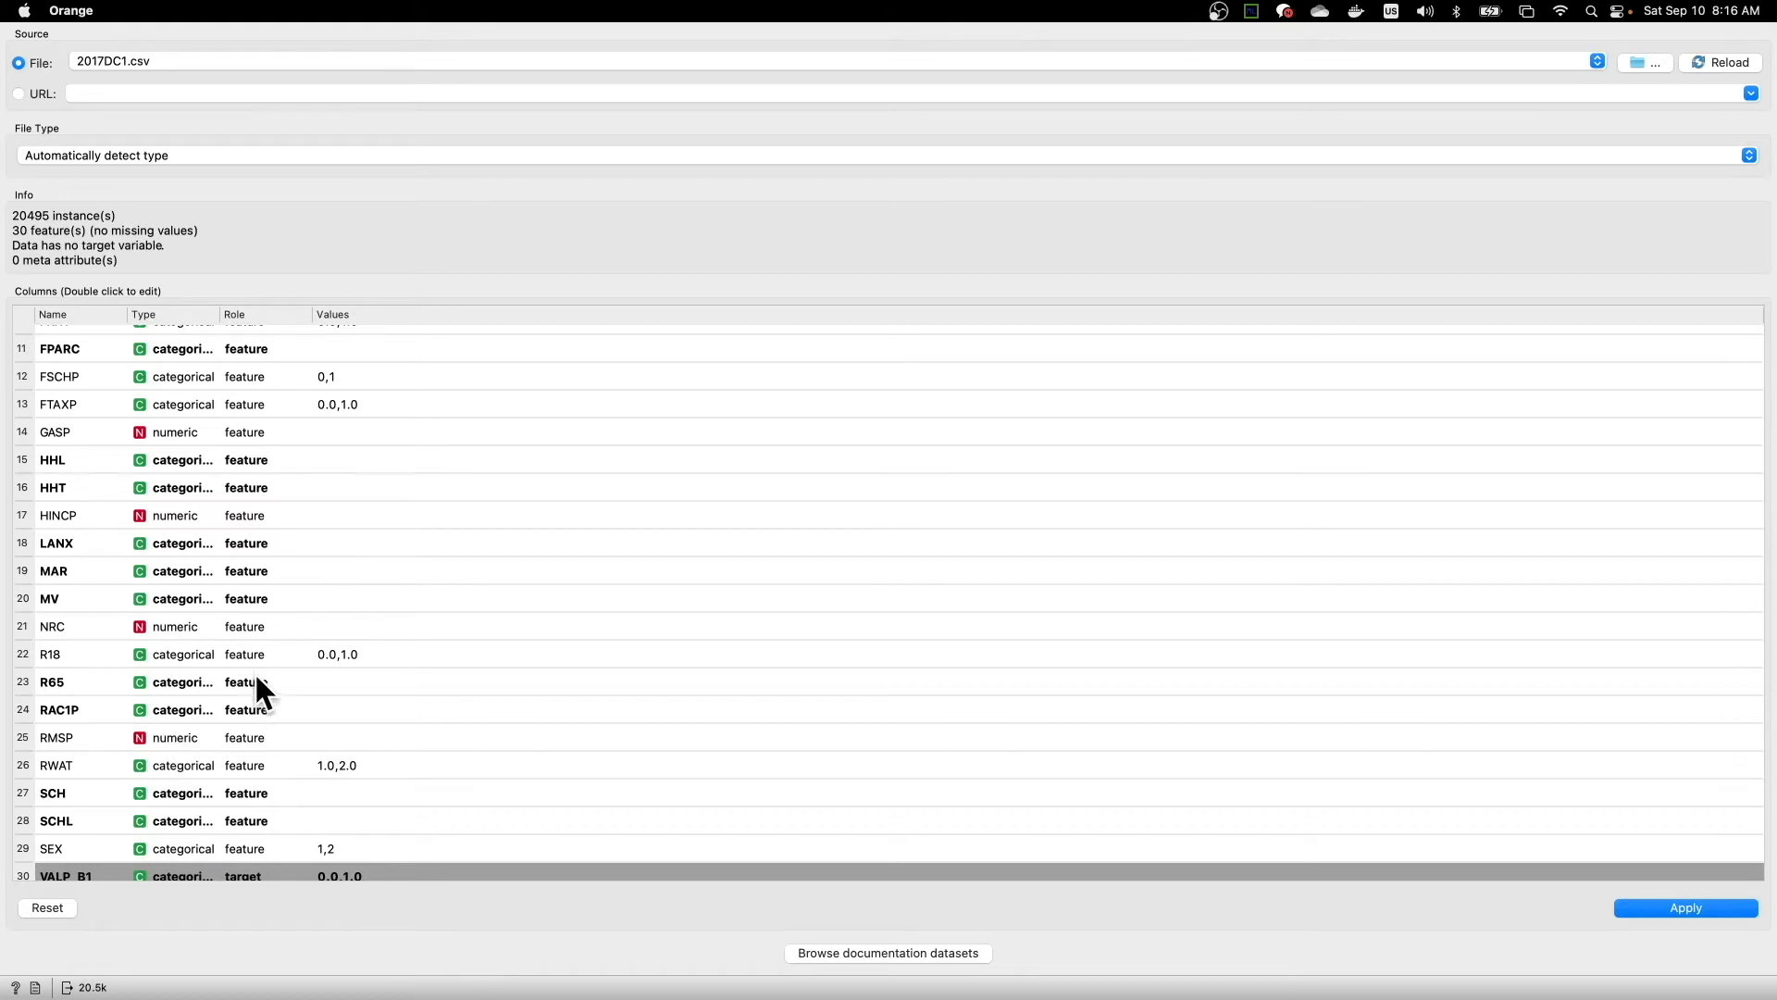
scroll(255, 676, down, 1)
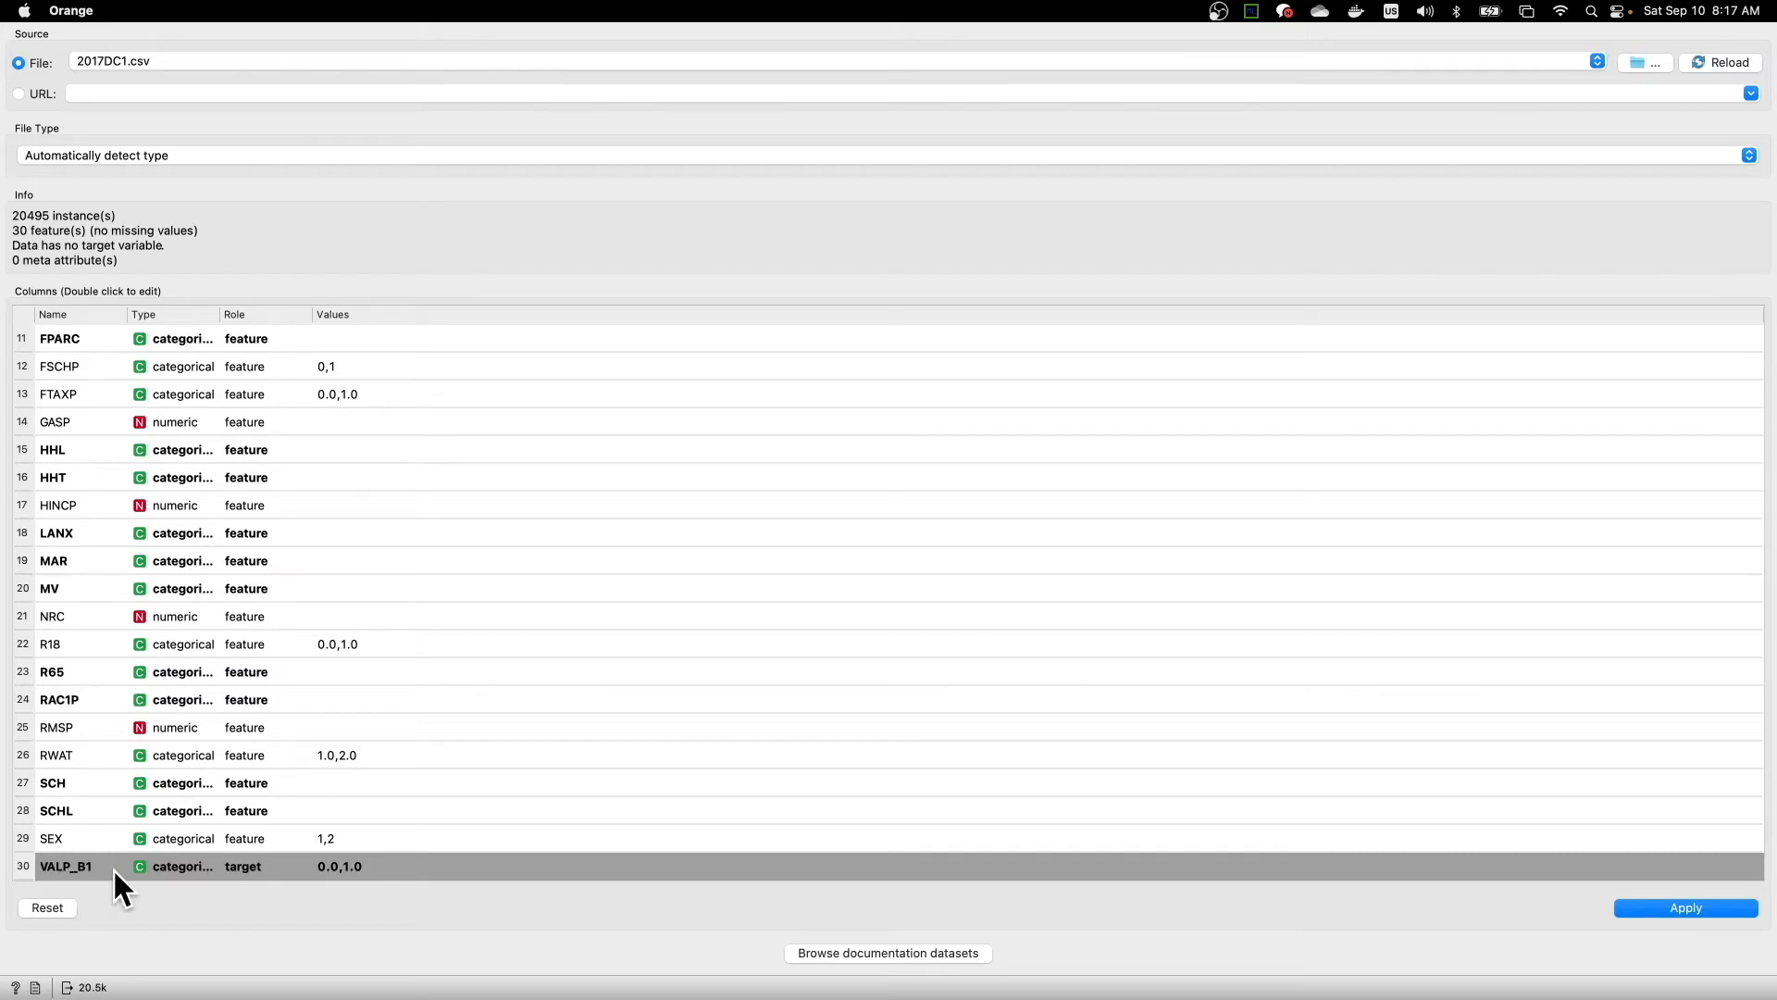
- Set the role of the VALP_B1 column to target and apply the column settings
double_click(244, 868)
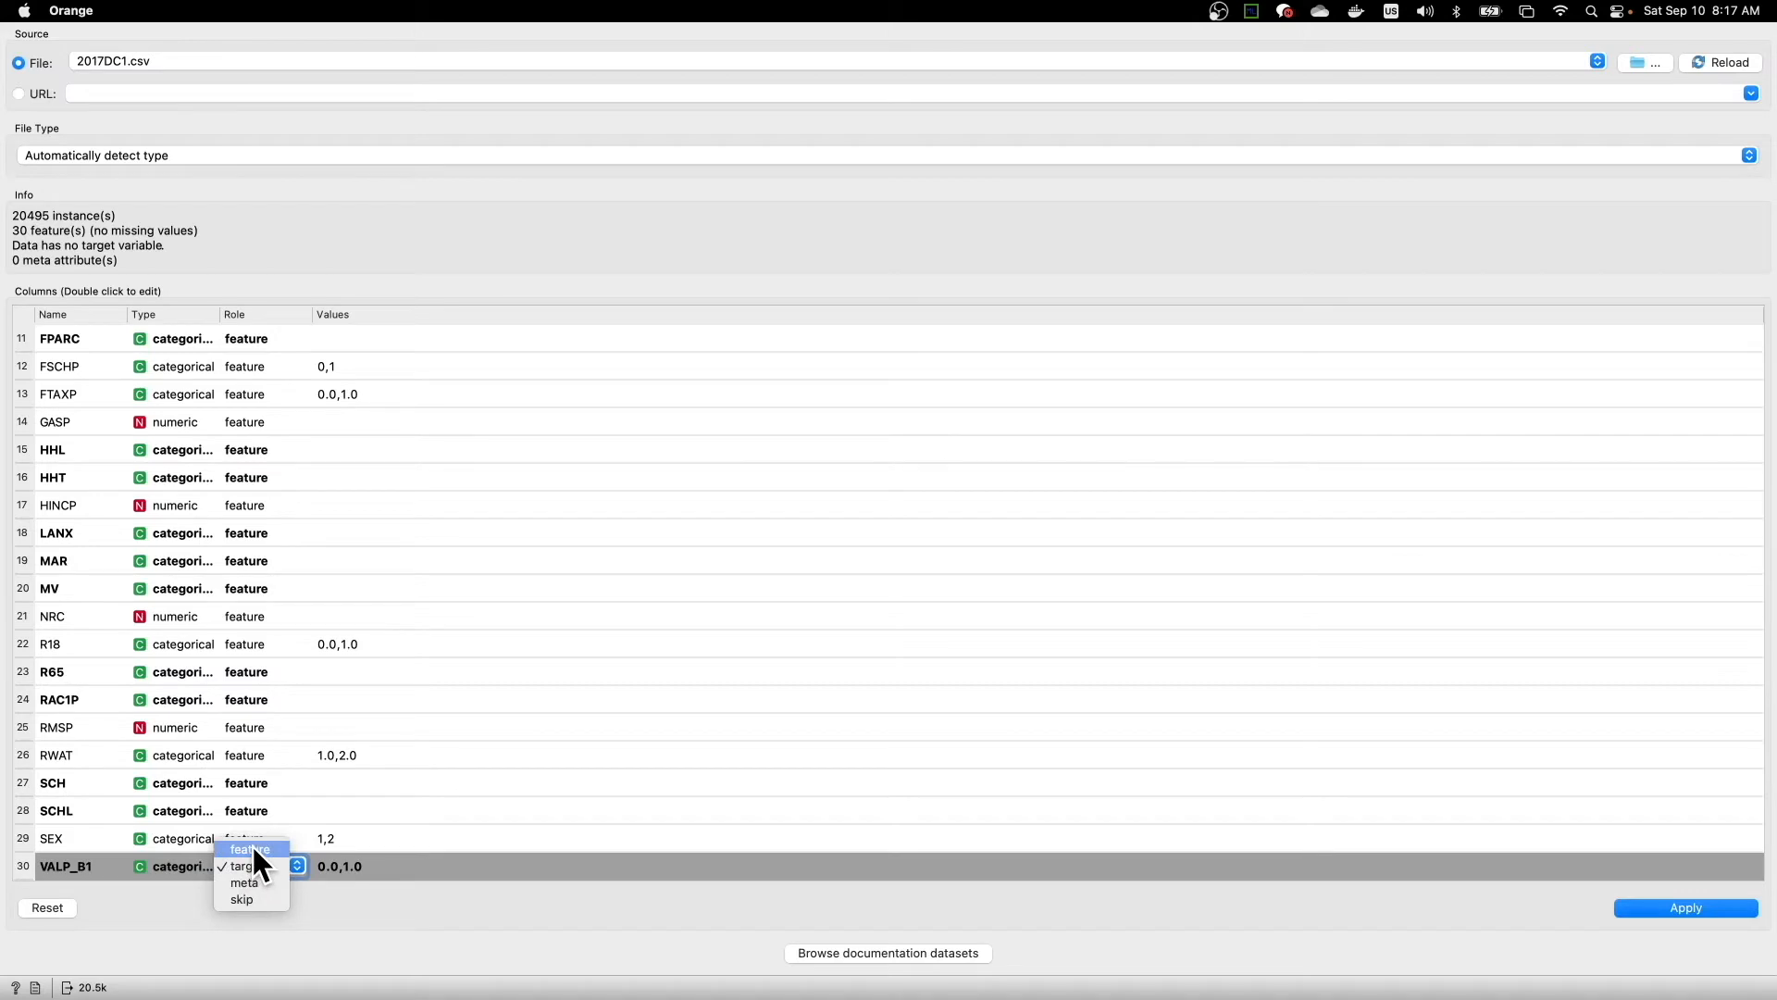
click(248, 865)
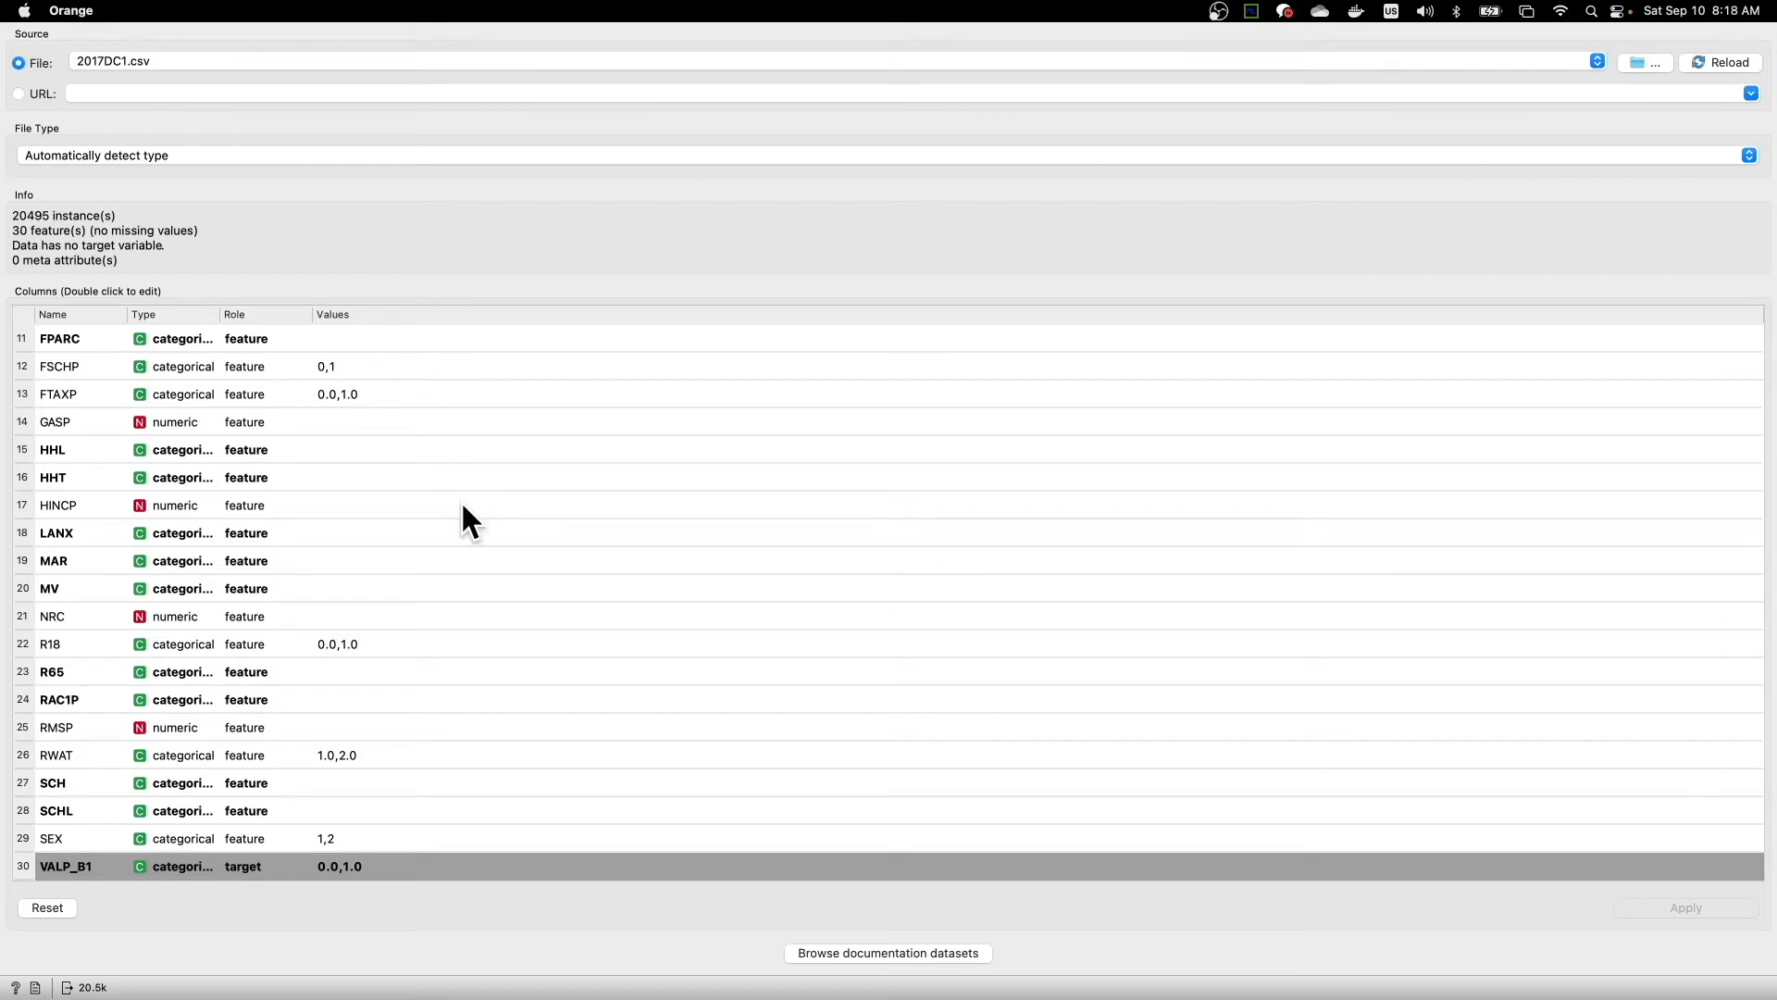
- Close the File widget's settings and place a copy of the File widget on the empty canvas below the existing workflow
key(Escape)
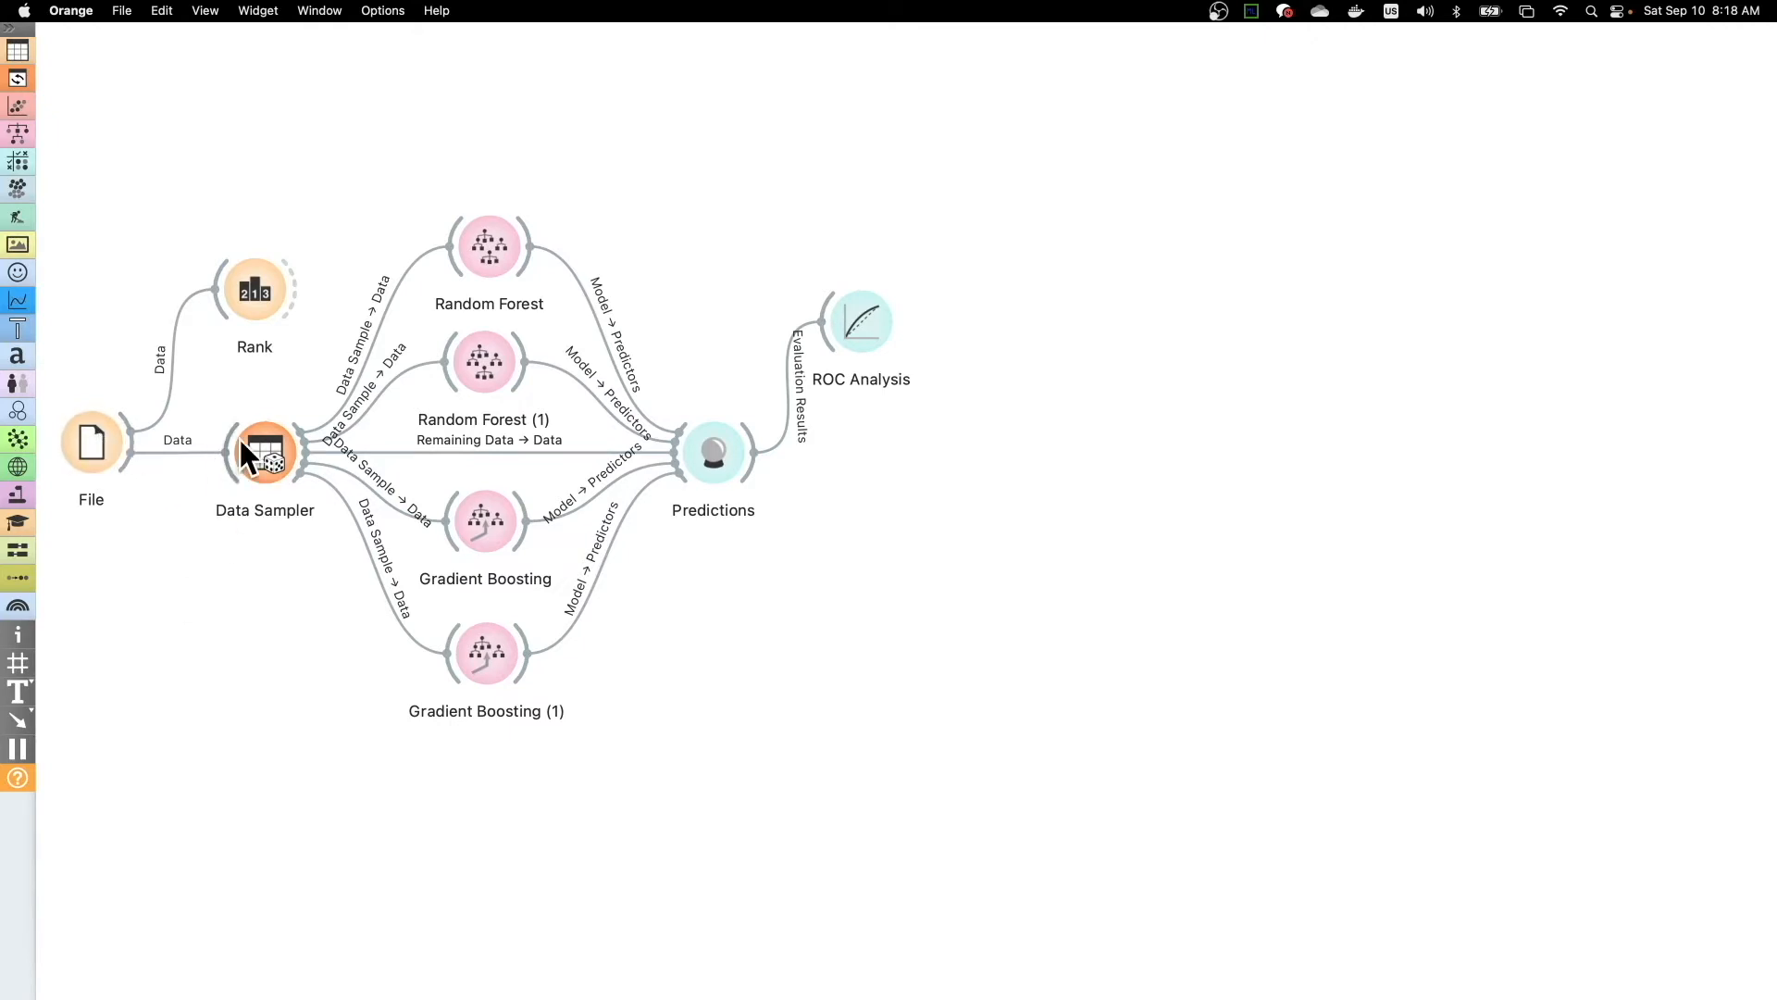
mouse_move(275, 448)
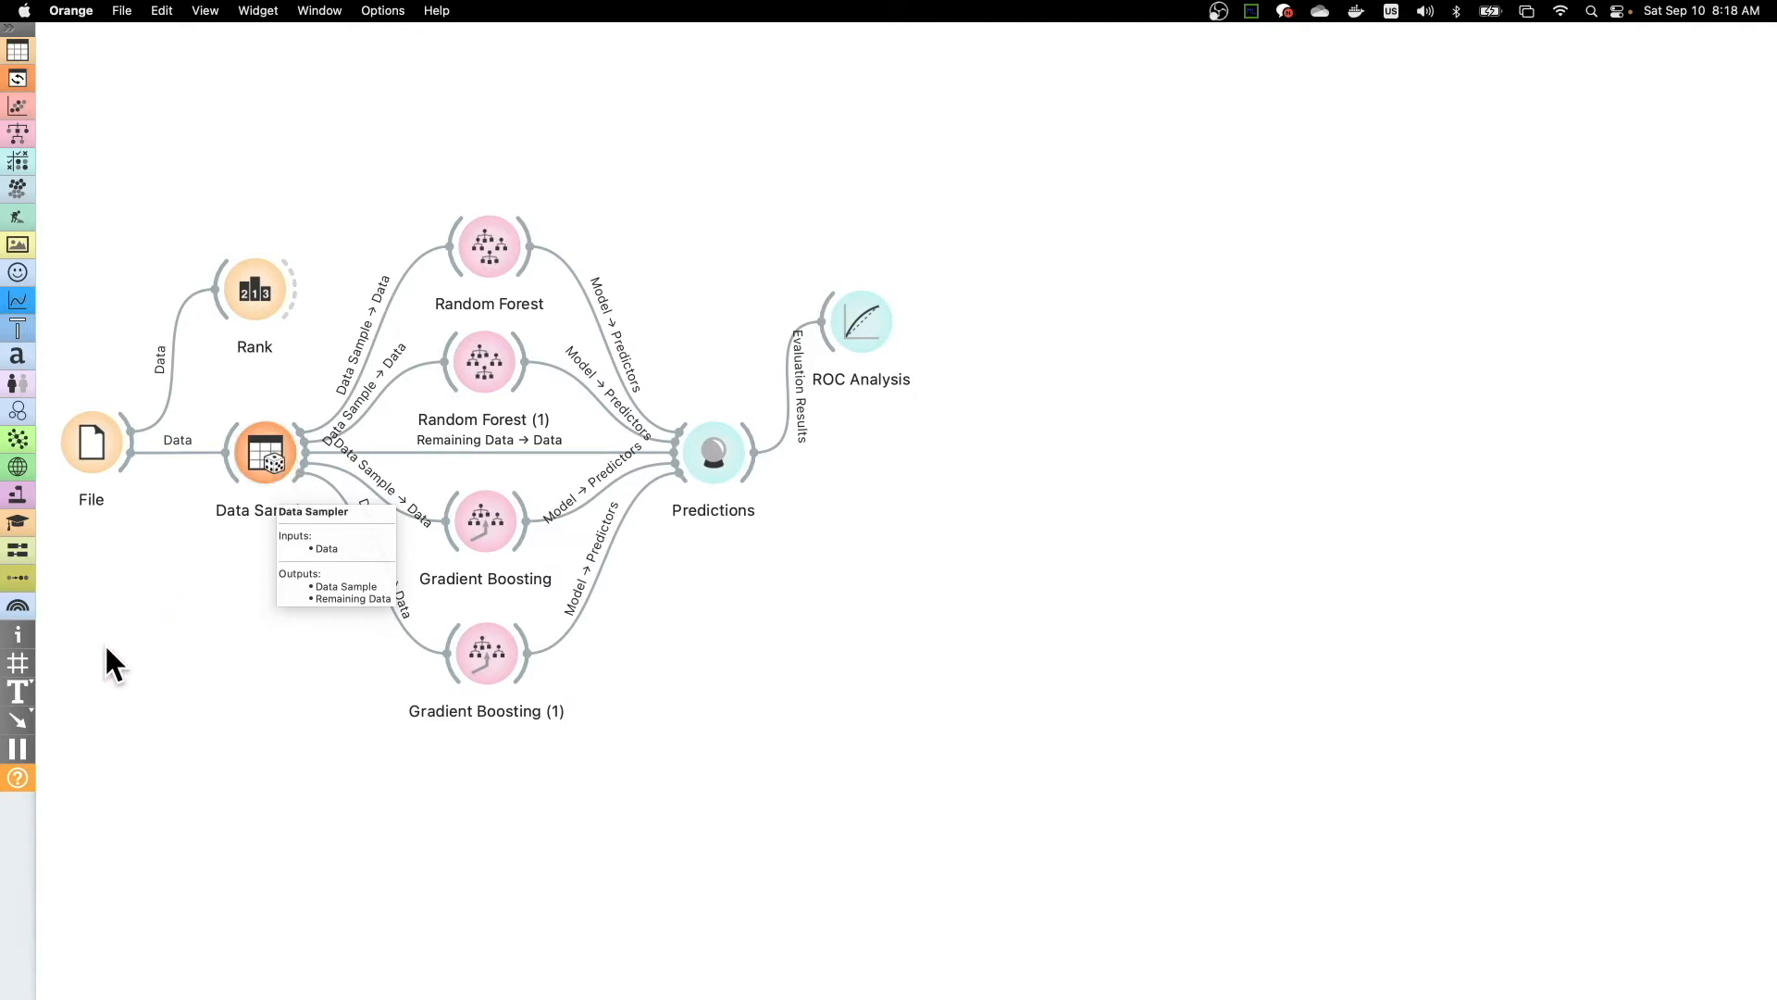
click(87, 448)
right_click(87, 448)
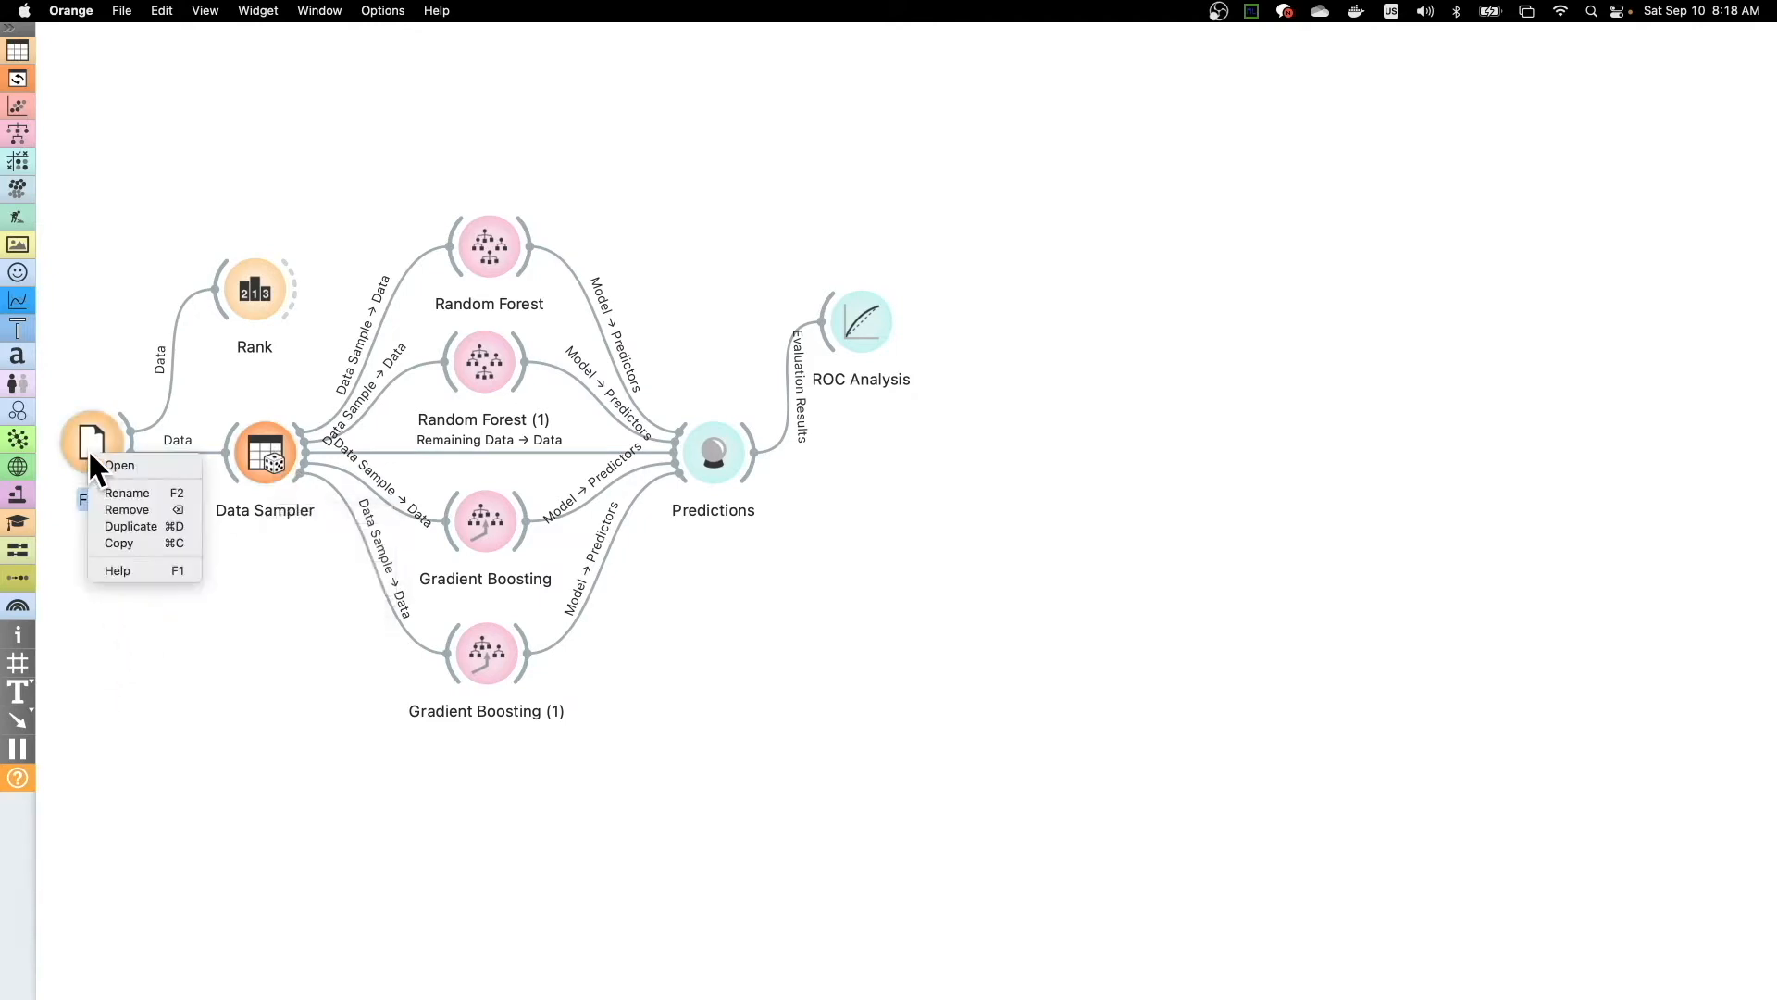
click(136, 542)
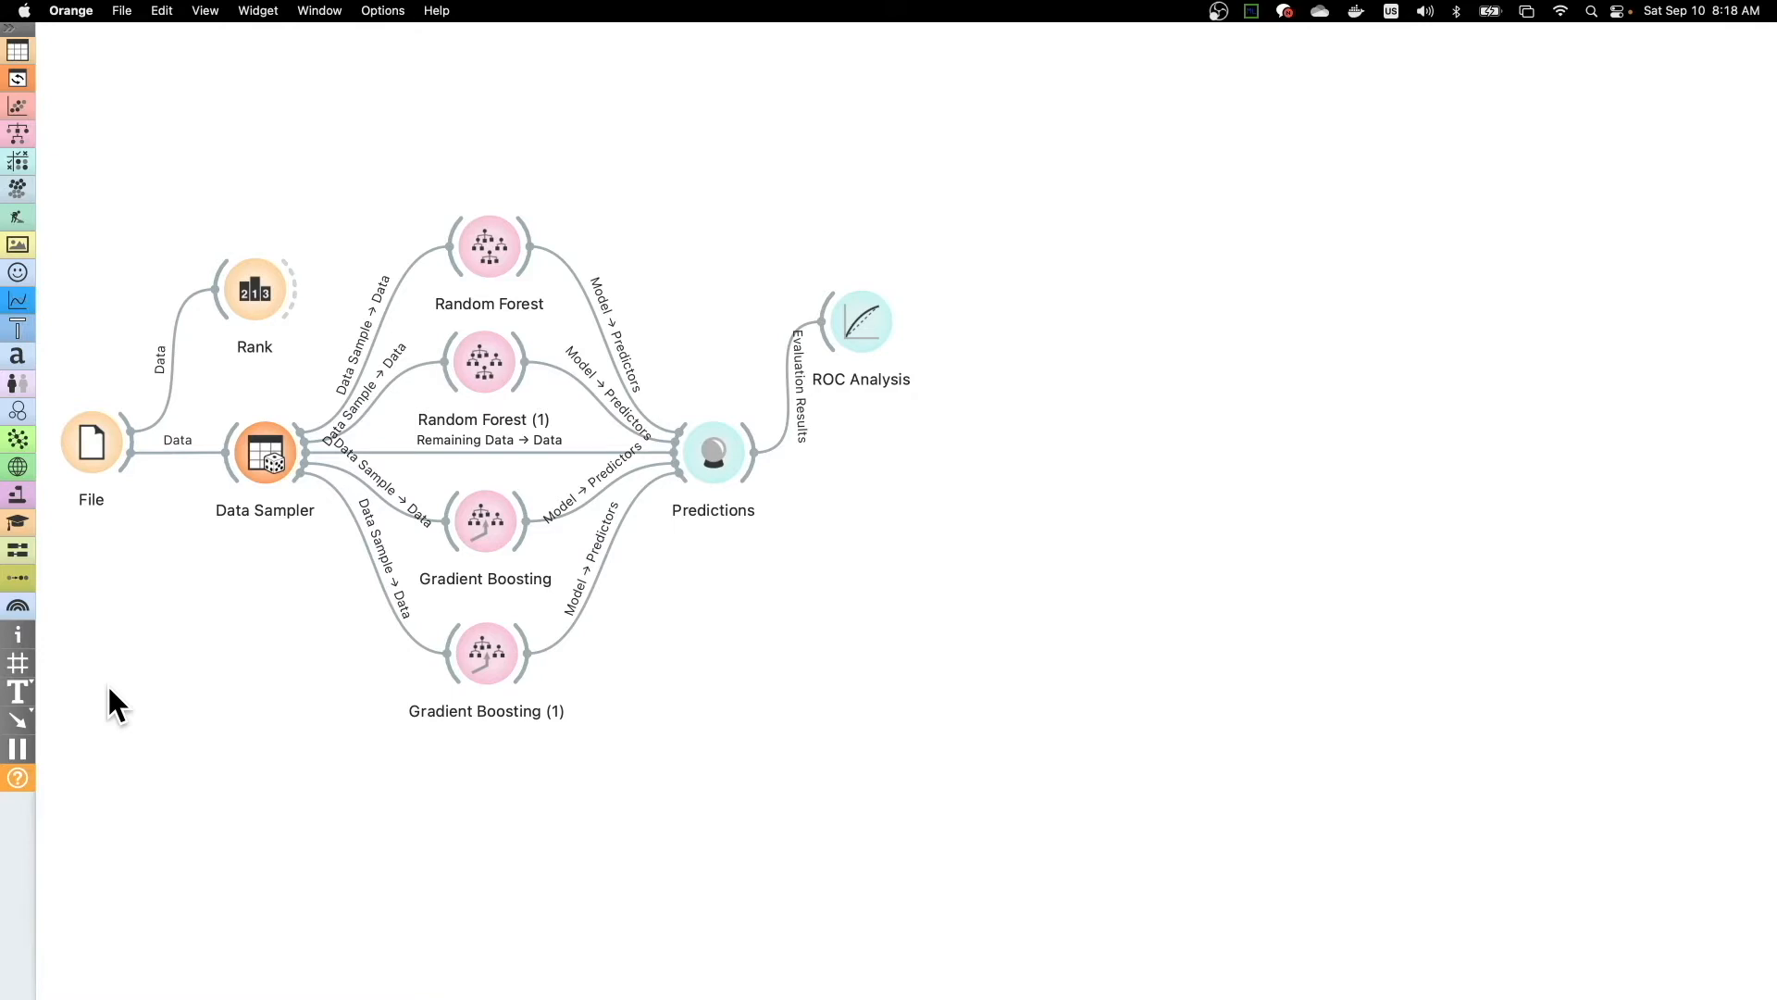
key(super+v)
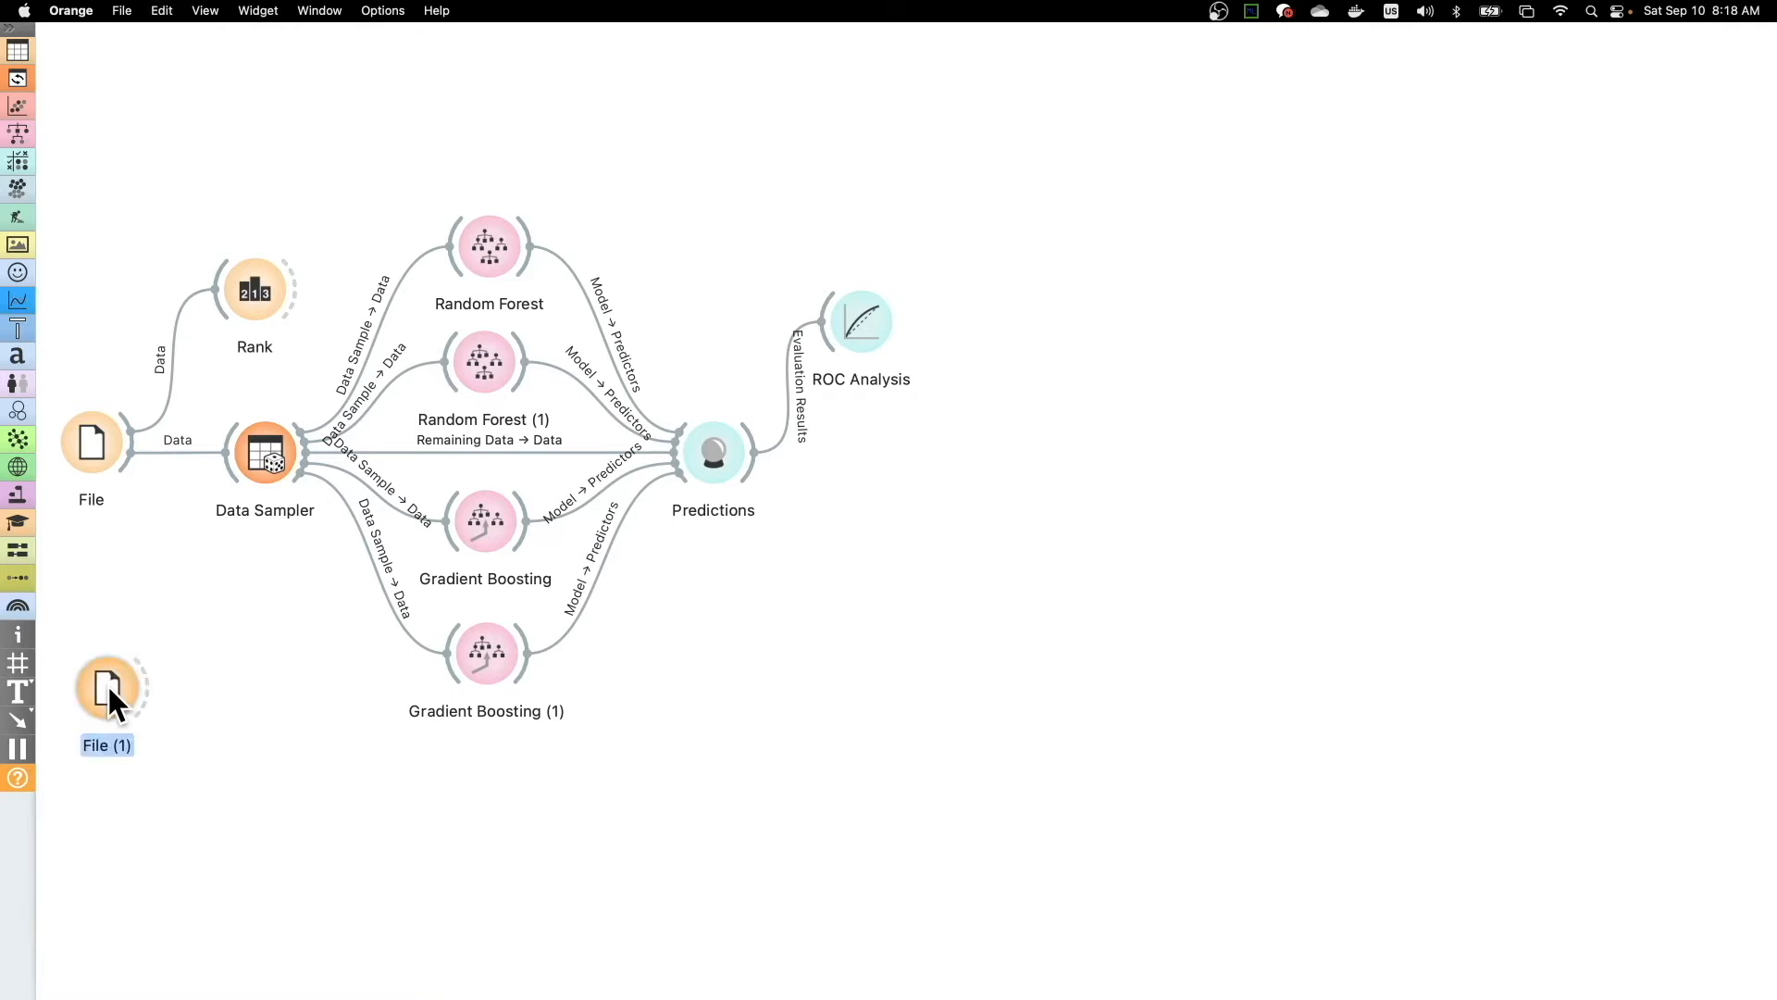
drag(109, 691, 104, 725)
- Check the data source and column settings of the copied File widget, File (1)
double_click(101, 720)
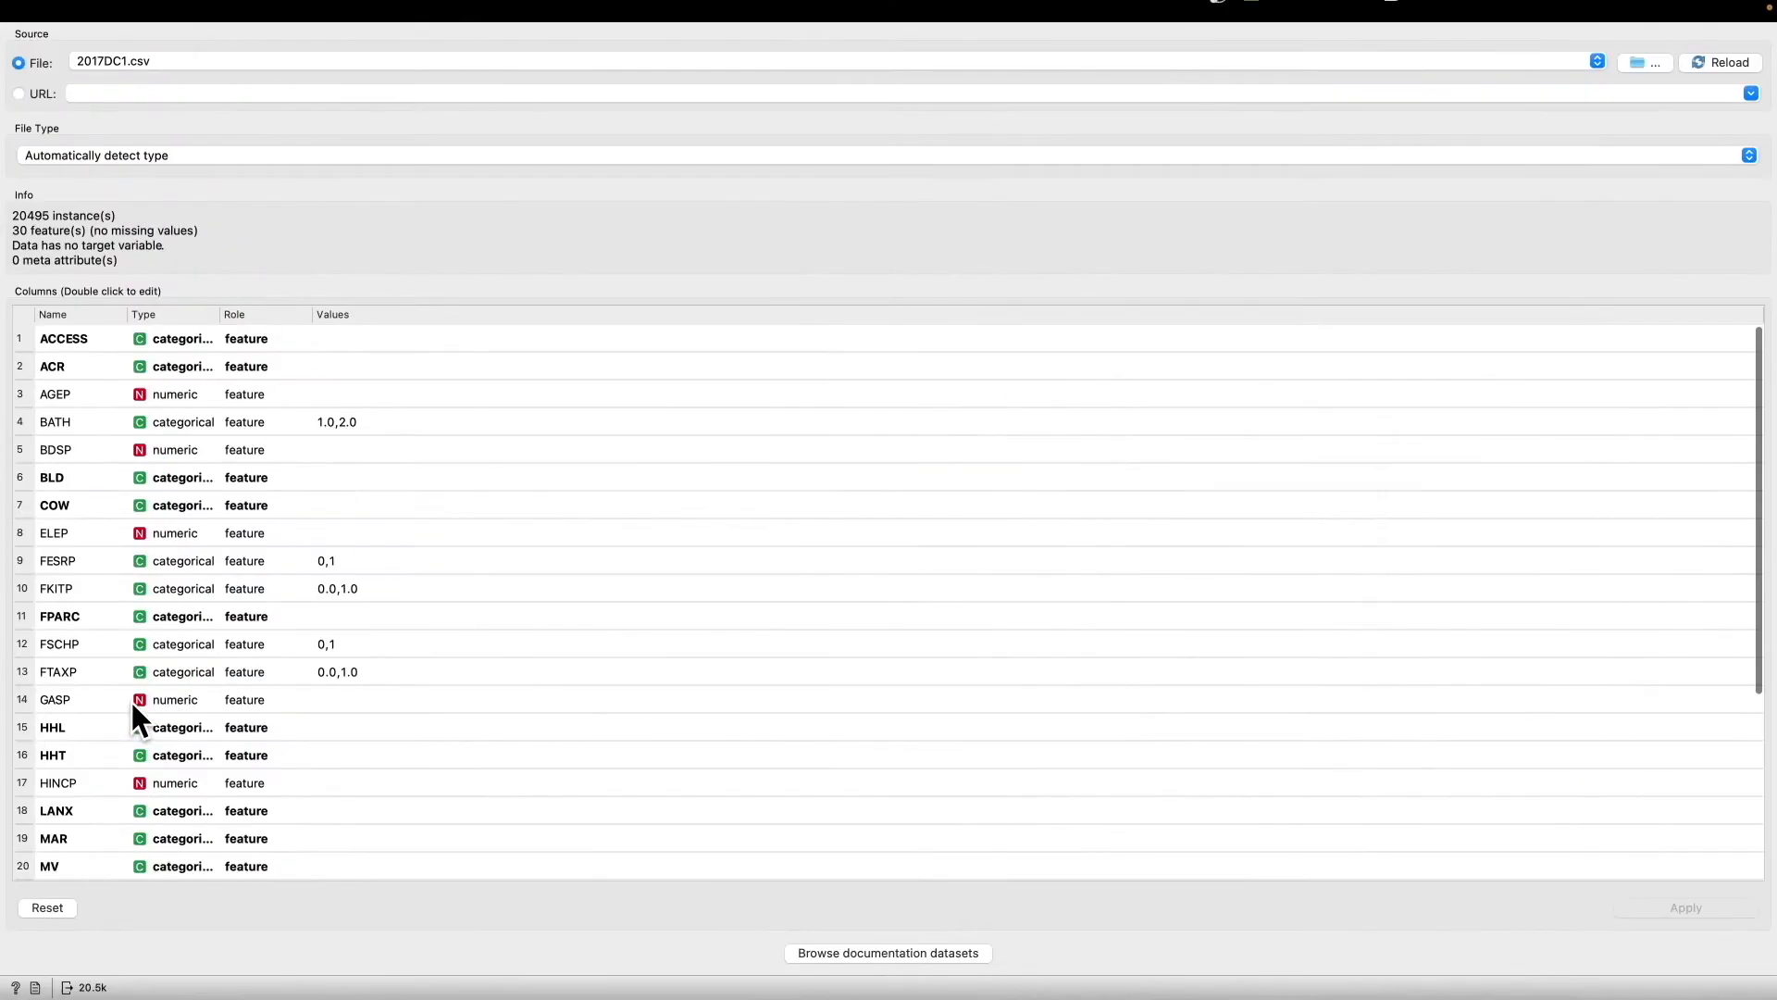
mouse_move(214, 7)
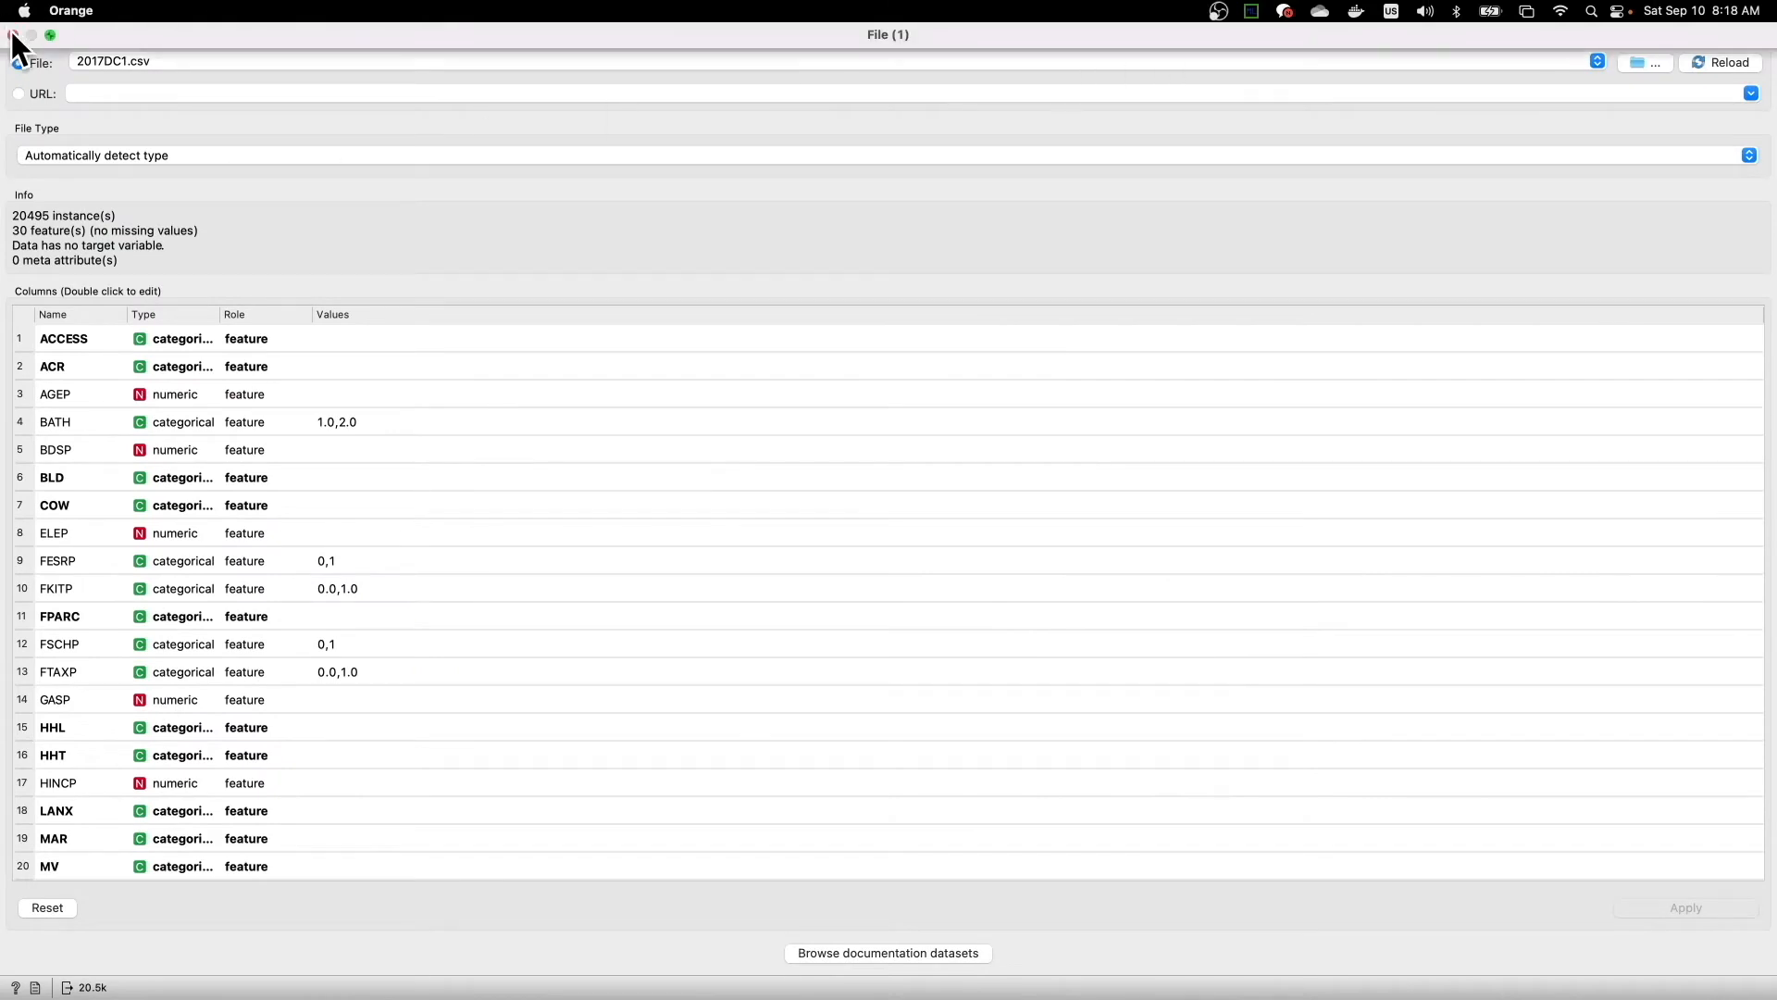
click(49, 36)
click(13, 35)
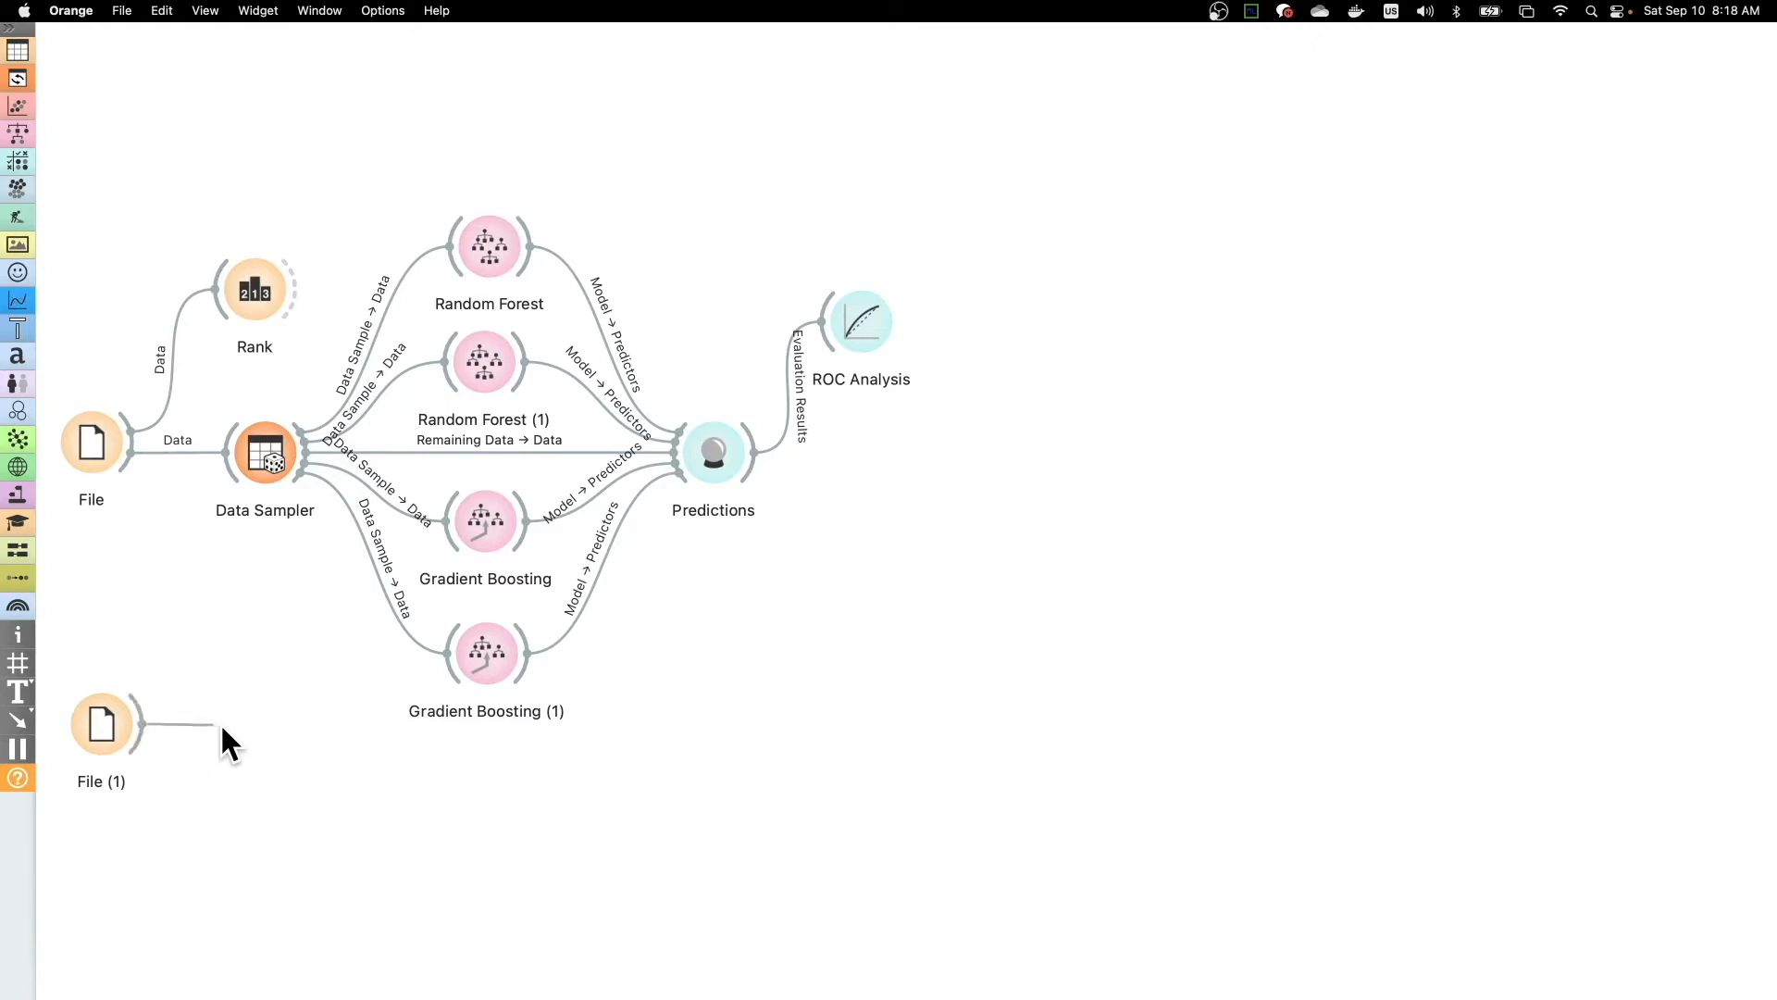
- Connect a new Data Sampler widget to File (1) and check its sampling settings
drag(251, 728, 261, 725)
click(347, 590)
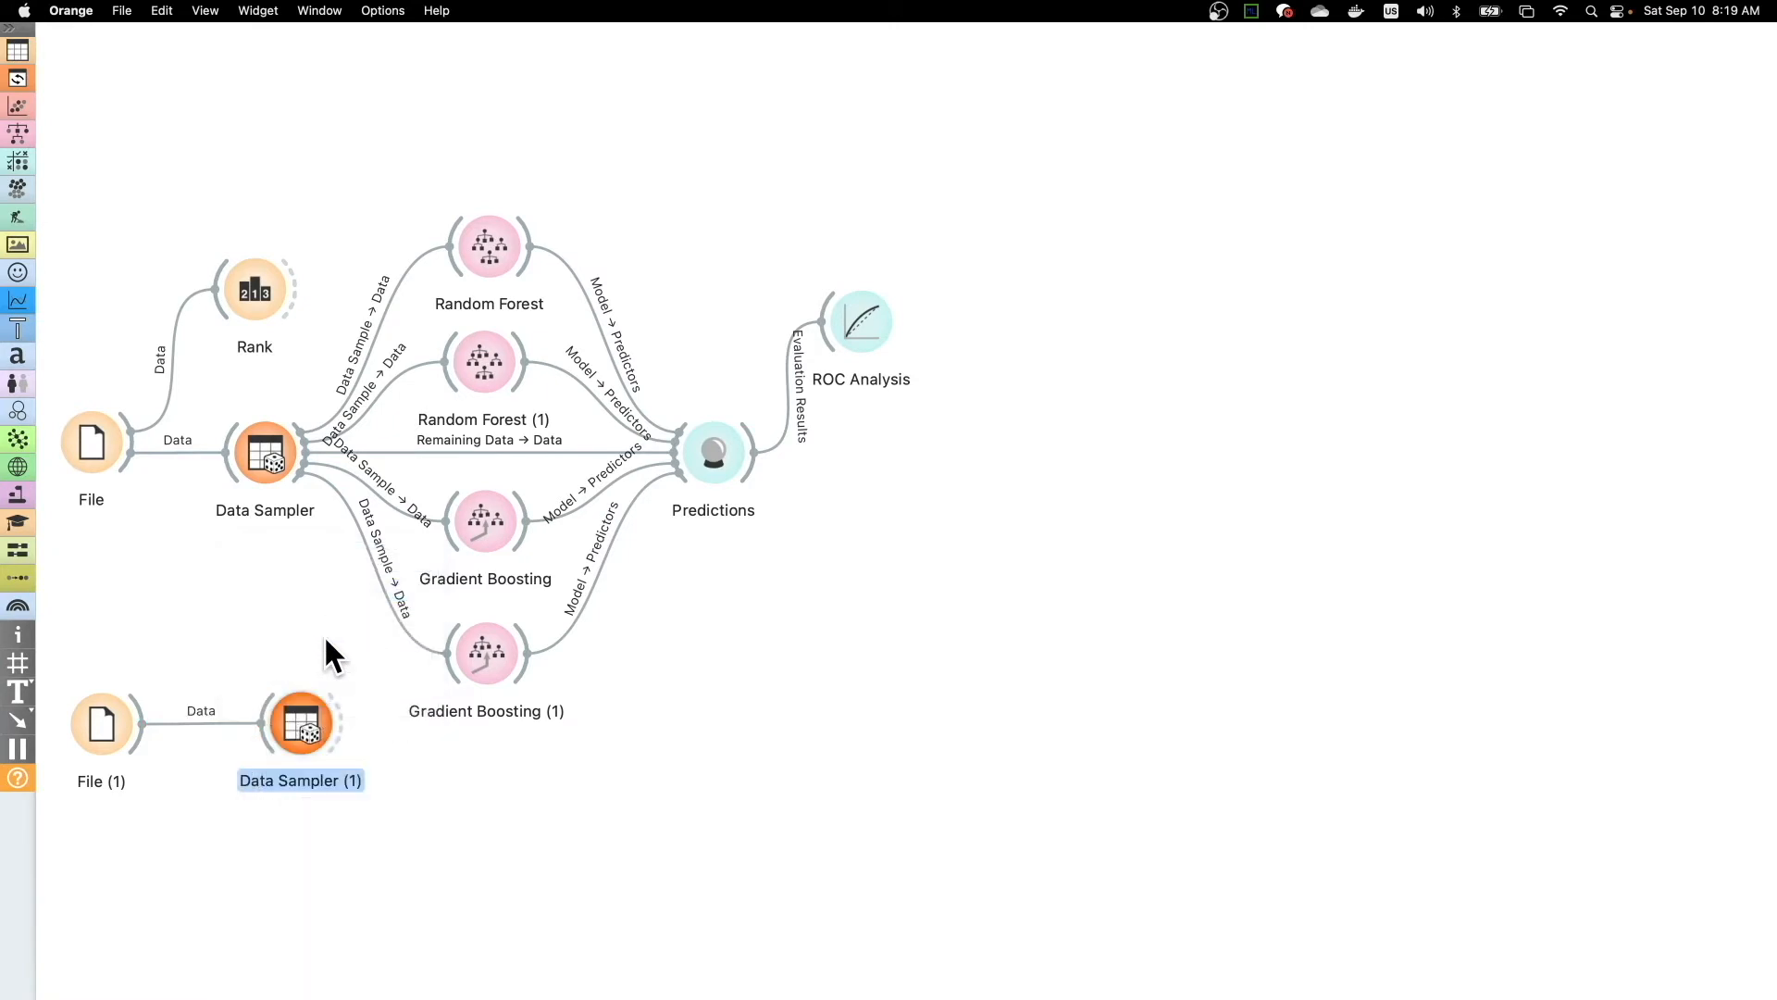
double_click(297, 715)
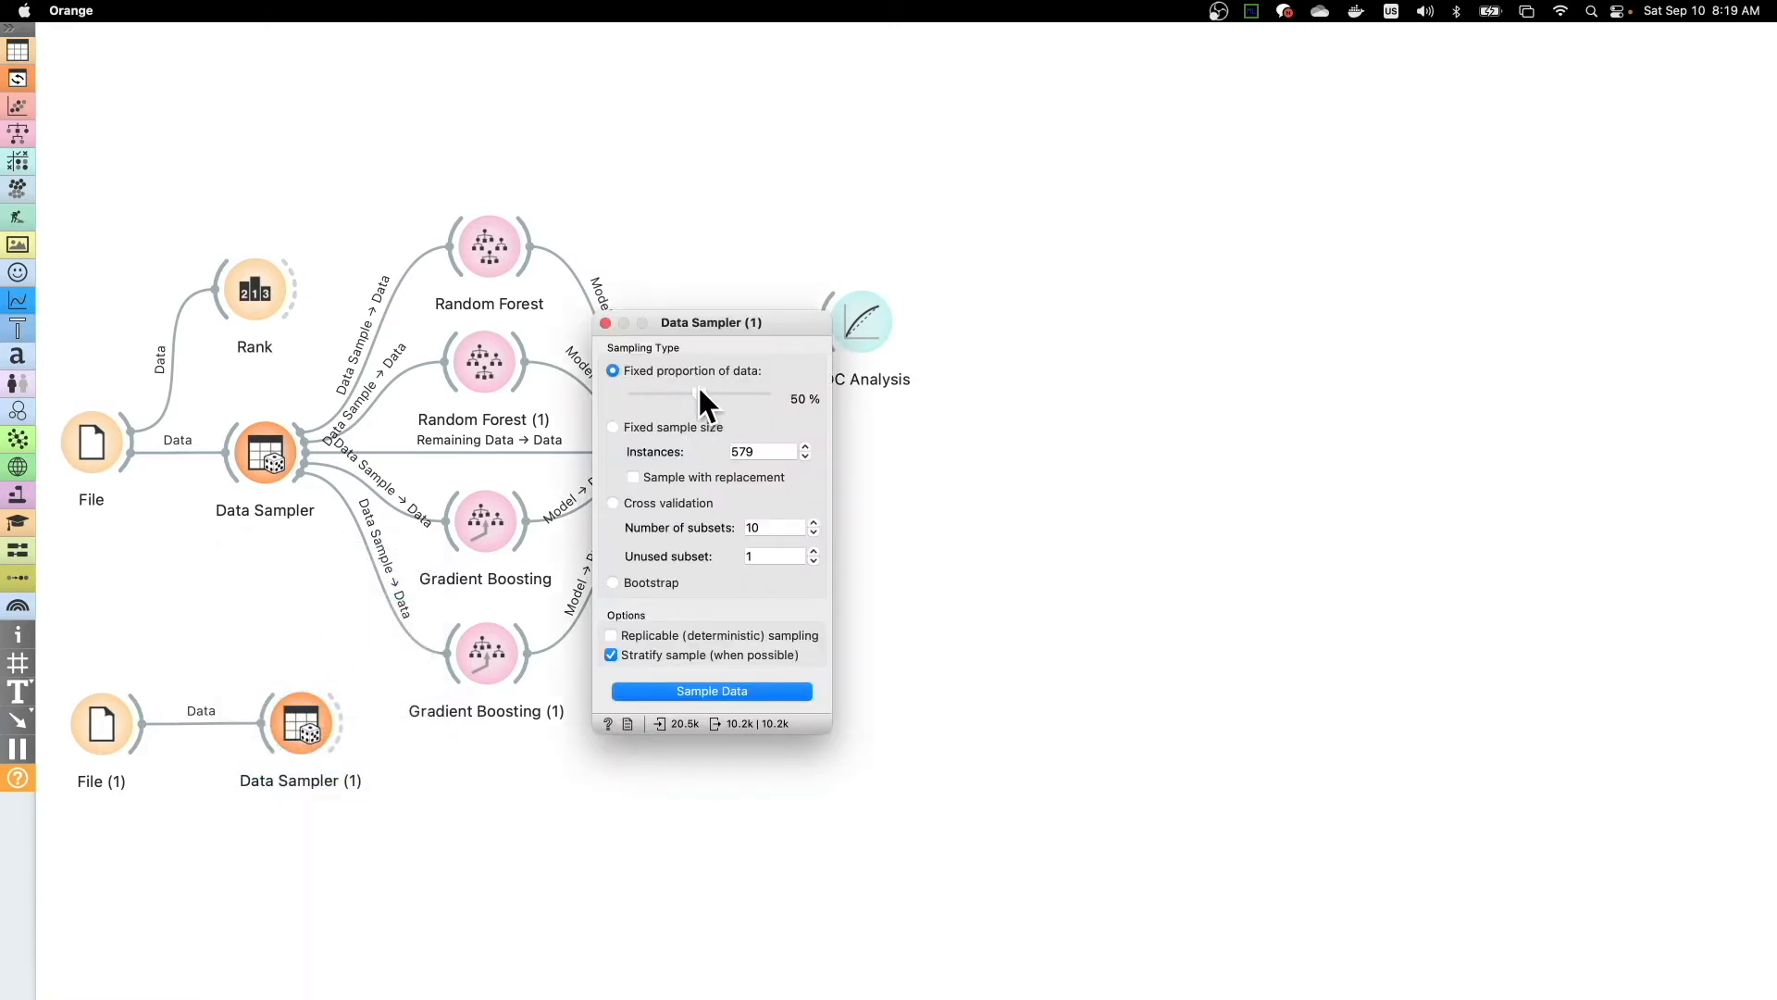
click(605, 322)
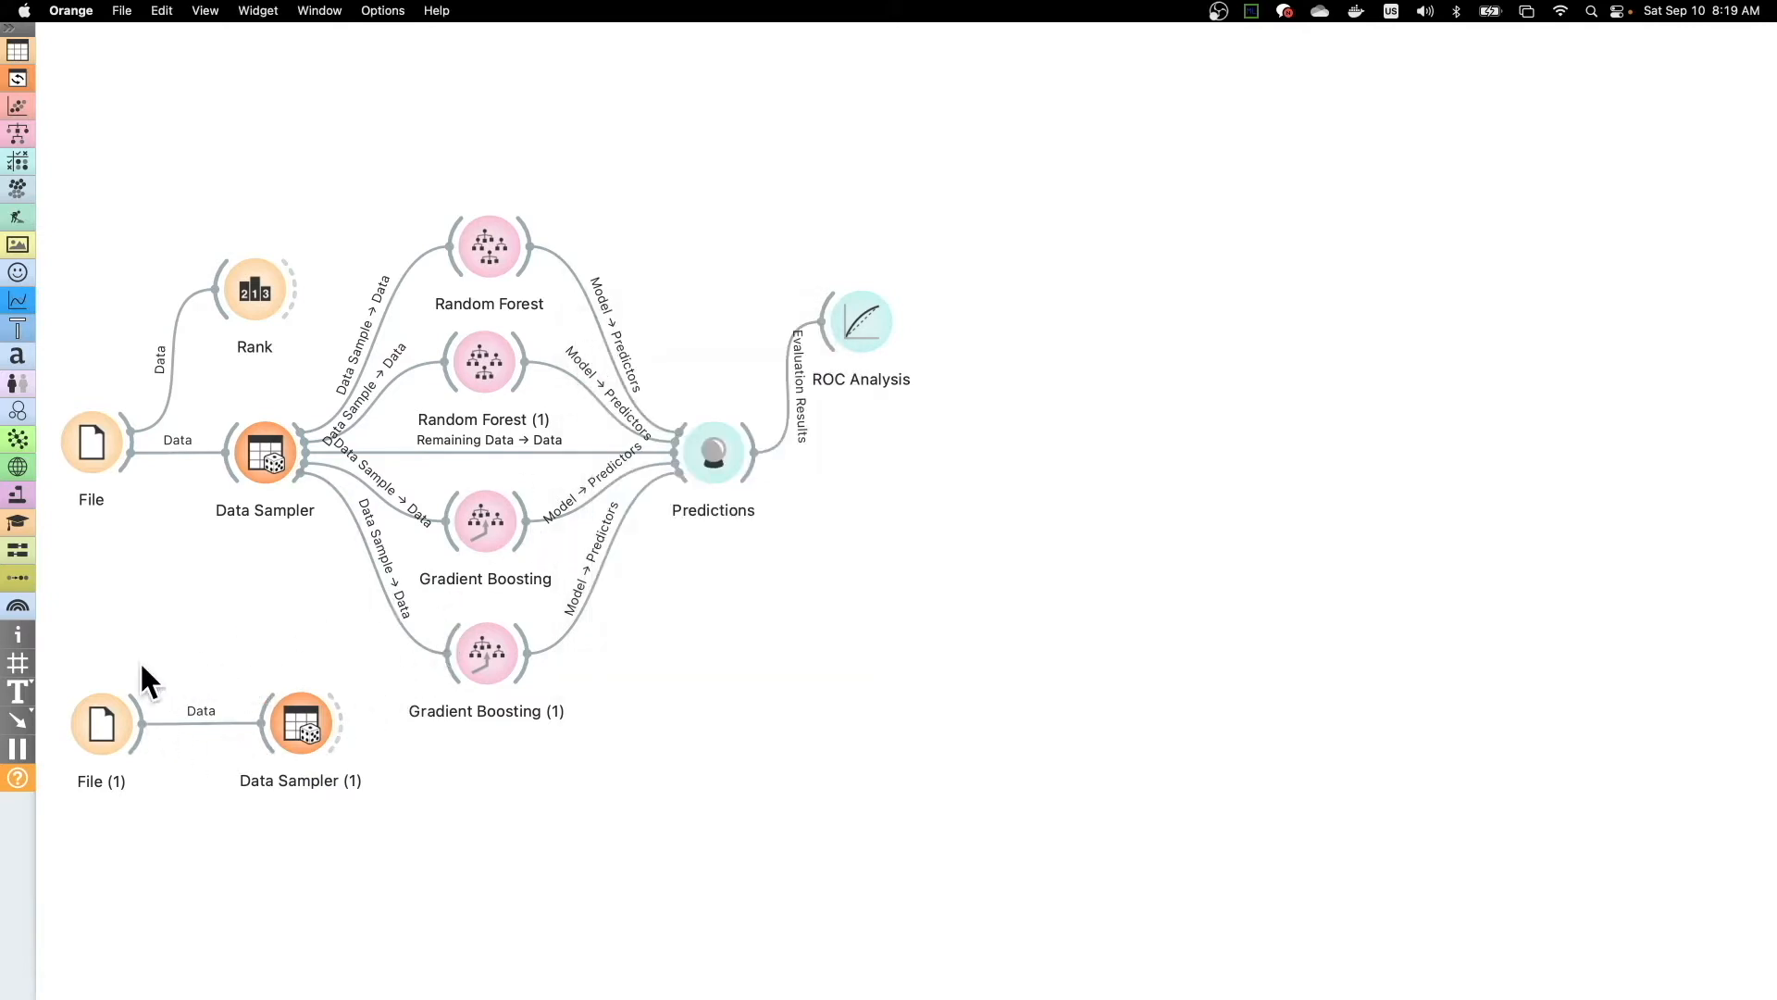
- Move the existing workflow up the canvas and position the File (1) and Data Sampler (1) pair beneath it
drag(51, 638, 374, 850)
drag(296, 728, 1008, 639)
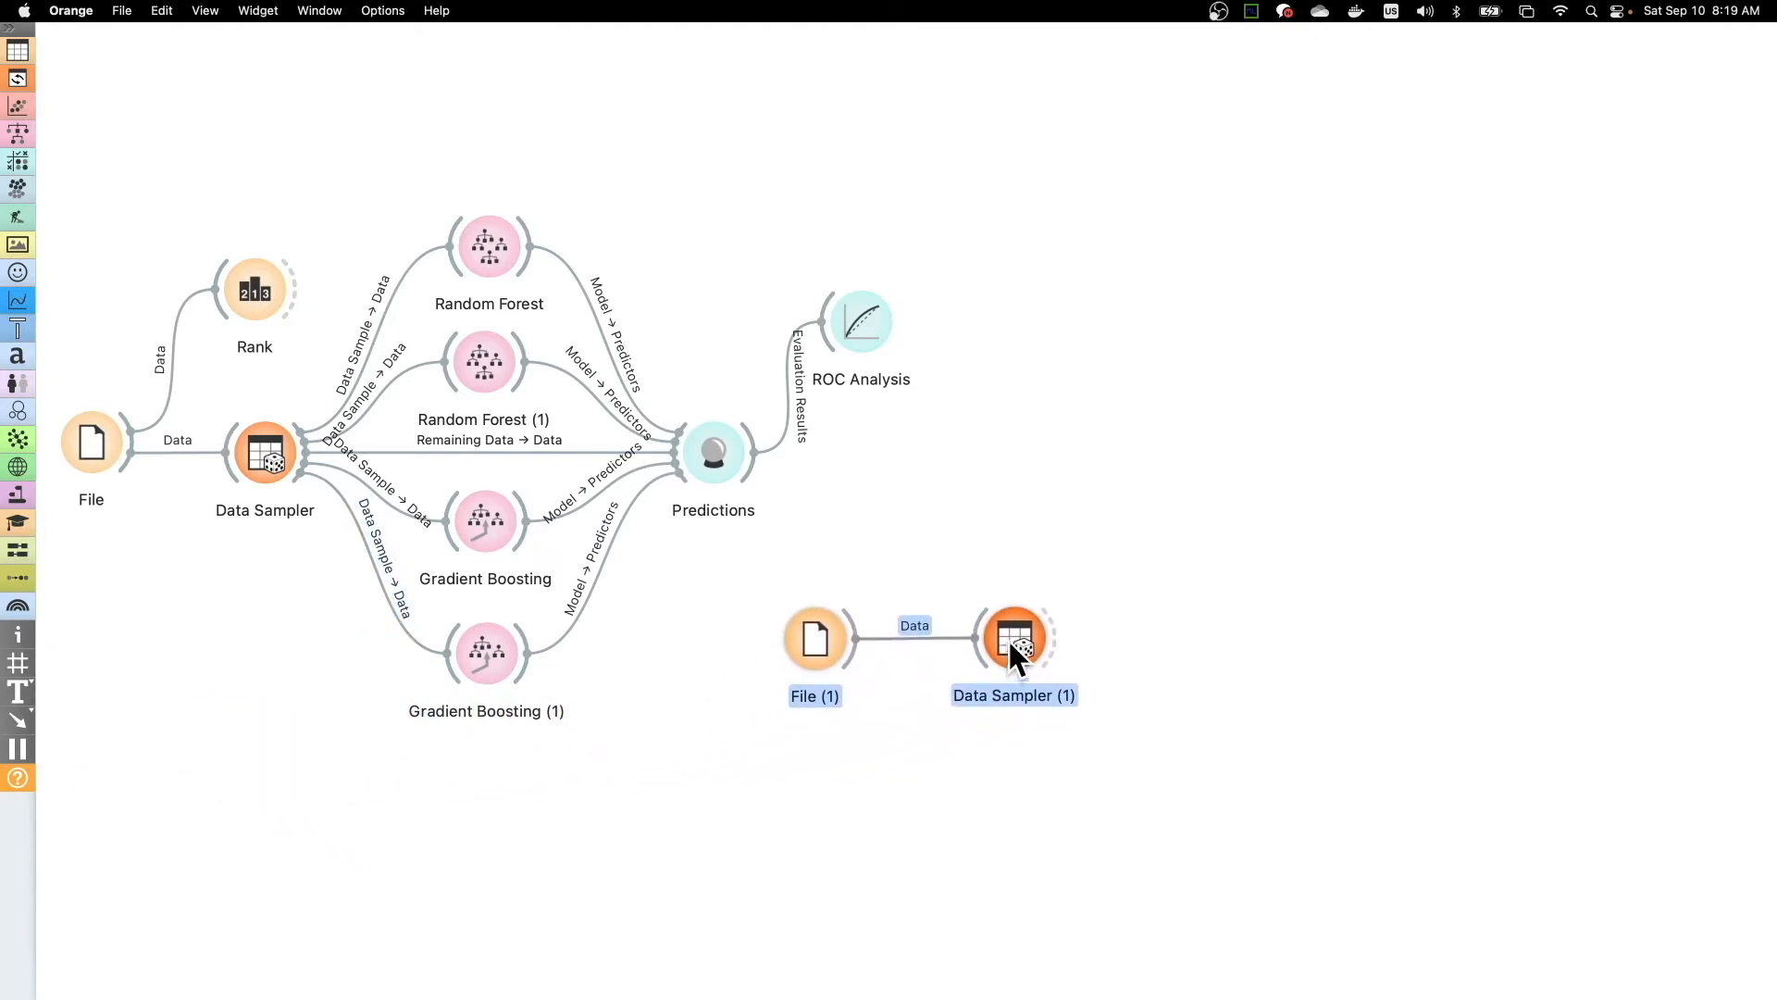
click(1031, 385)
drag(718, 559, 1092, 742)
drag(1022, 639, 1383, 696)
click(724, 653)
drag(53, 127, 1018, 832)
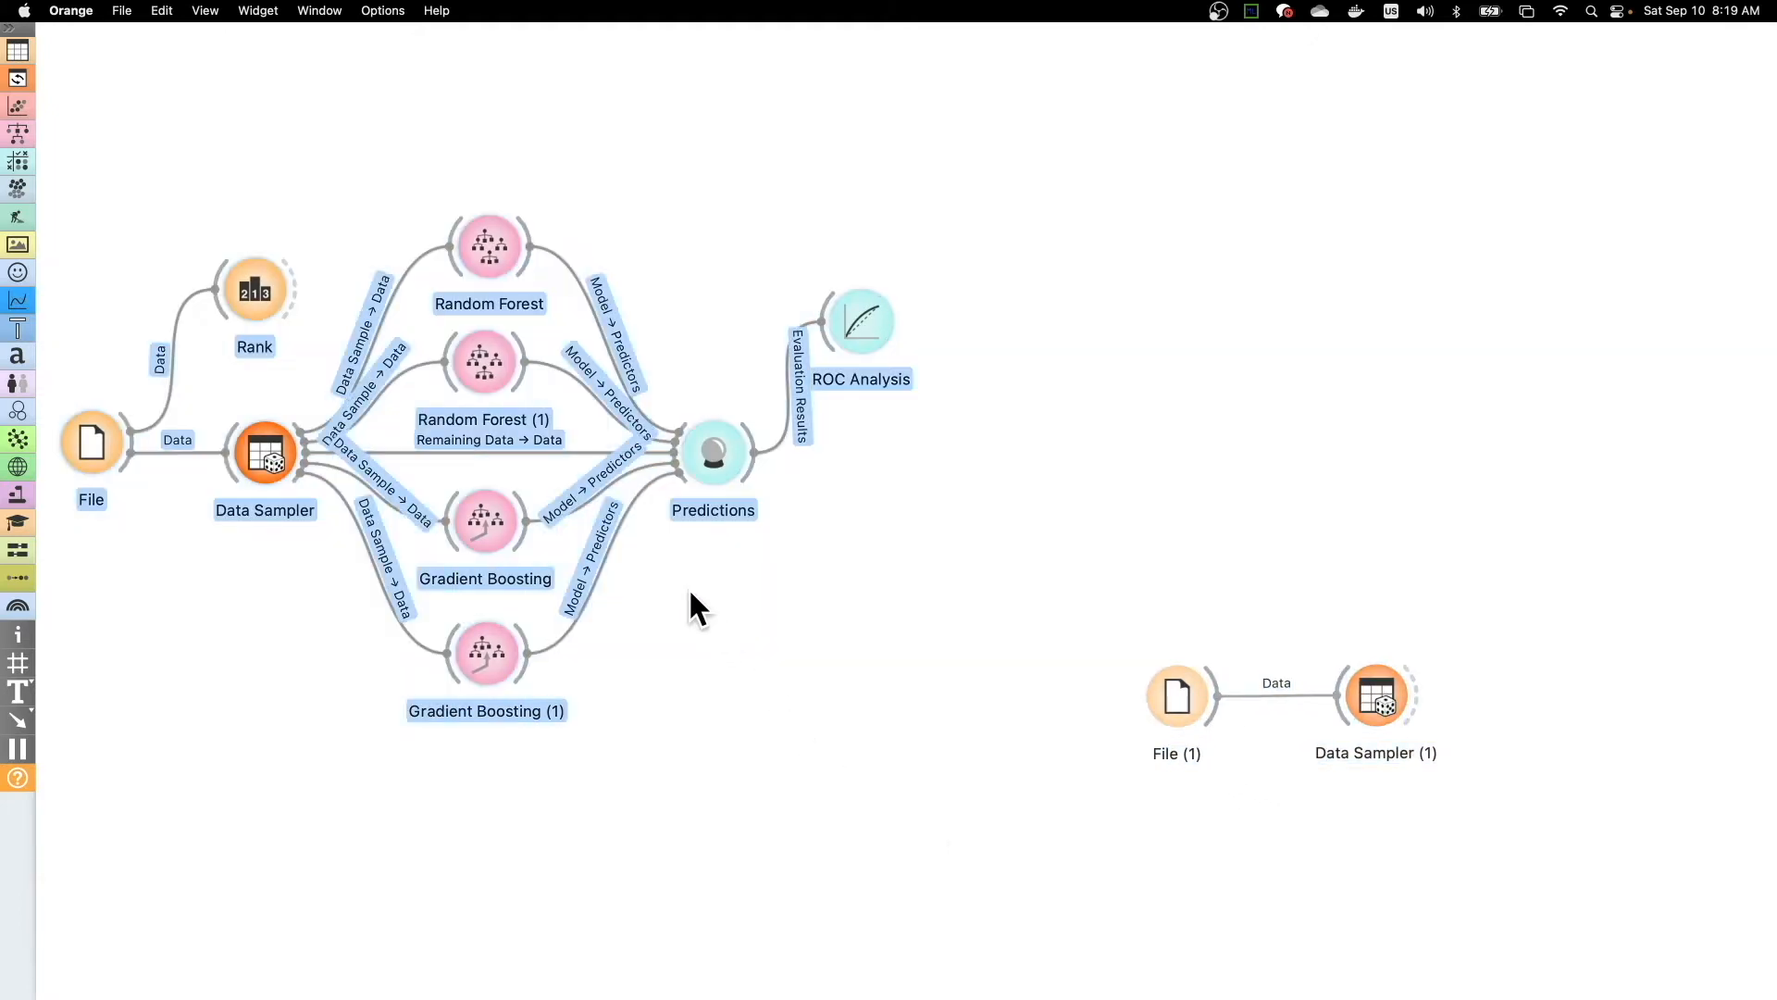
drag(490, 363, 491, 204)
drag(1050, 600, 1567, 794)
drag(1369, 687, 881, 615)
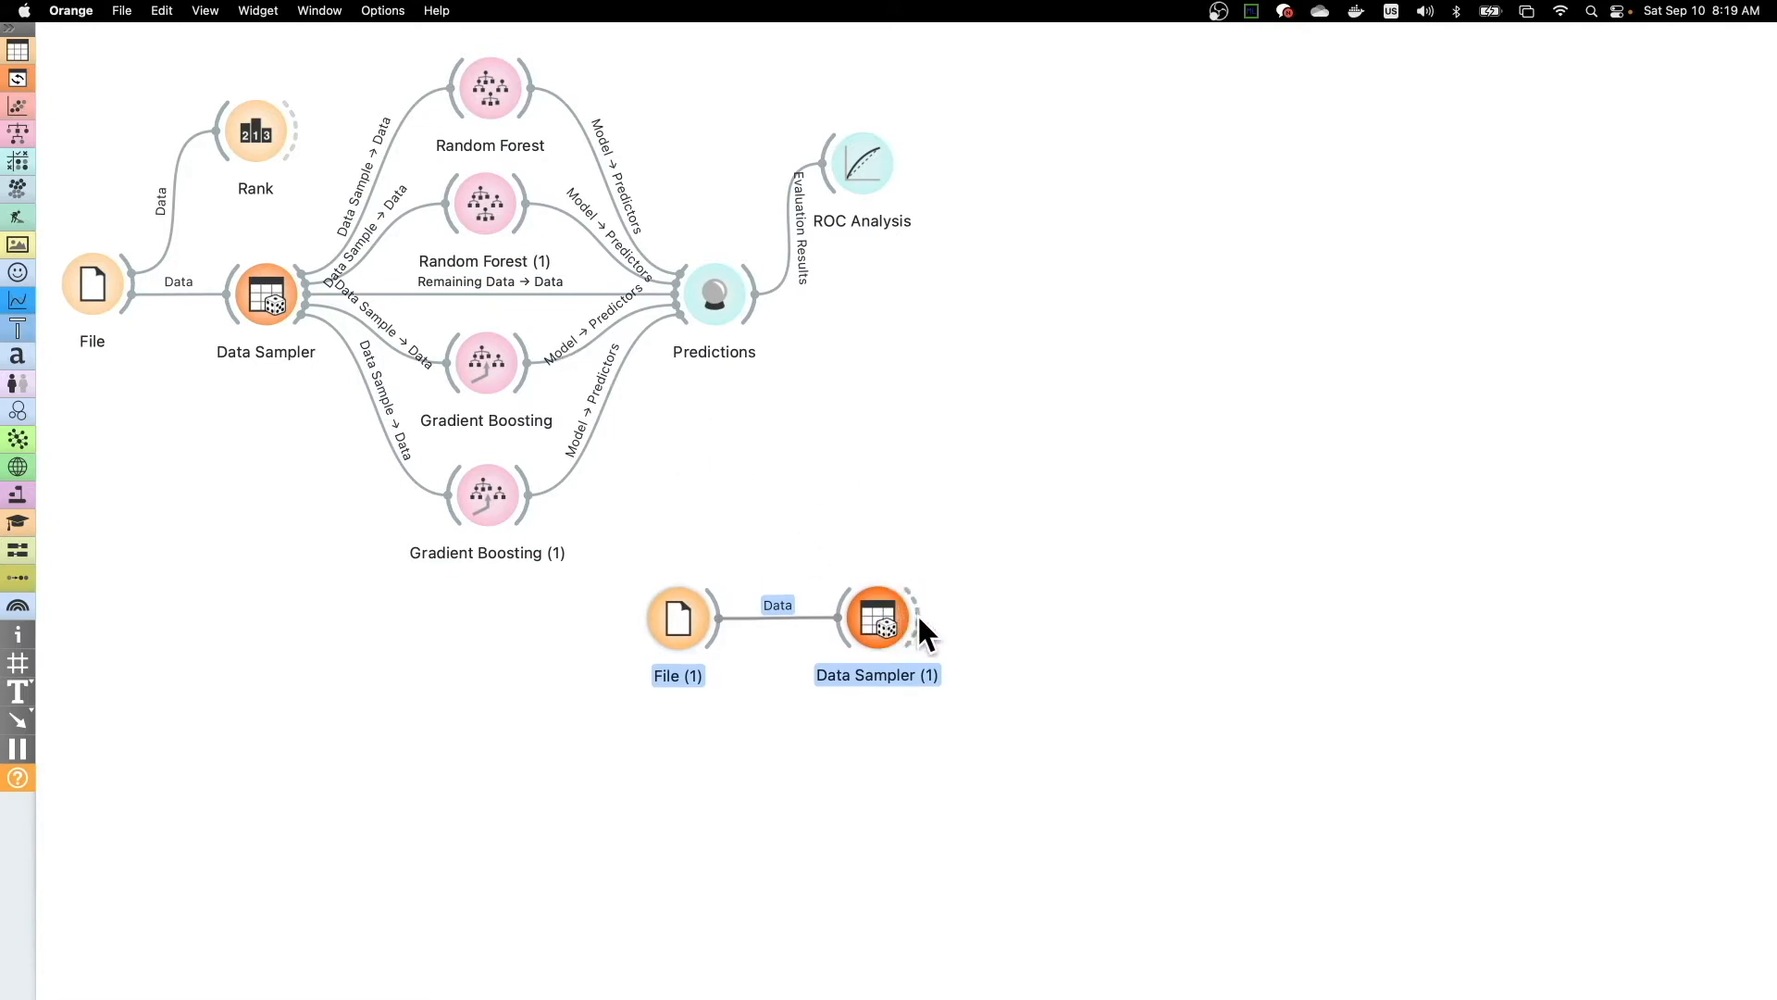
- Connect a new Random Forest to Data Sampler (1) and compare its settings with those of the original Random Forest
drag(918, 613, 1059, 398)
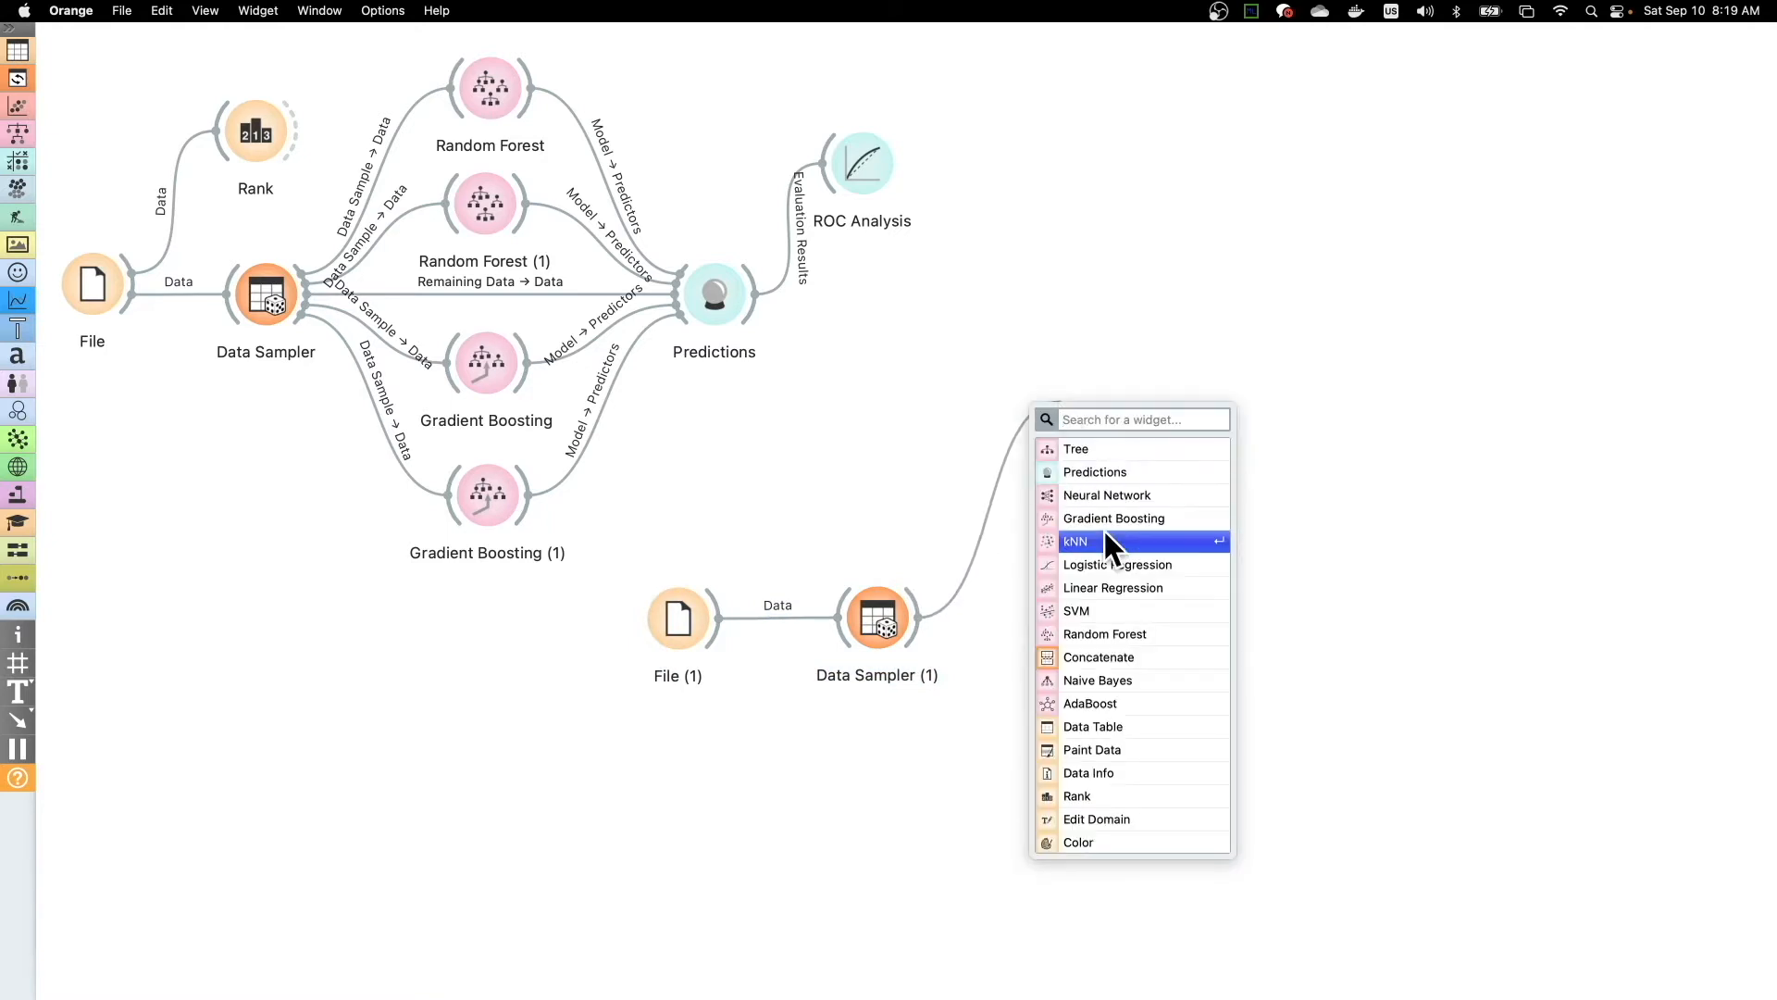
click(1114, 634)
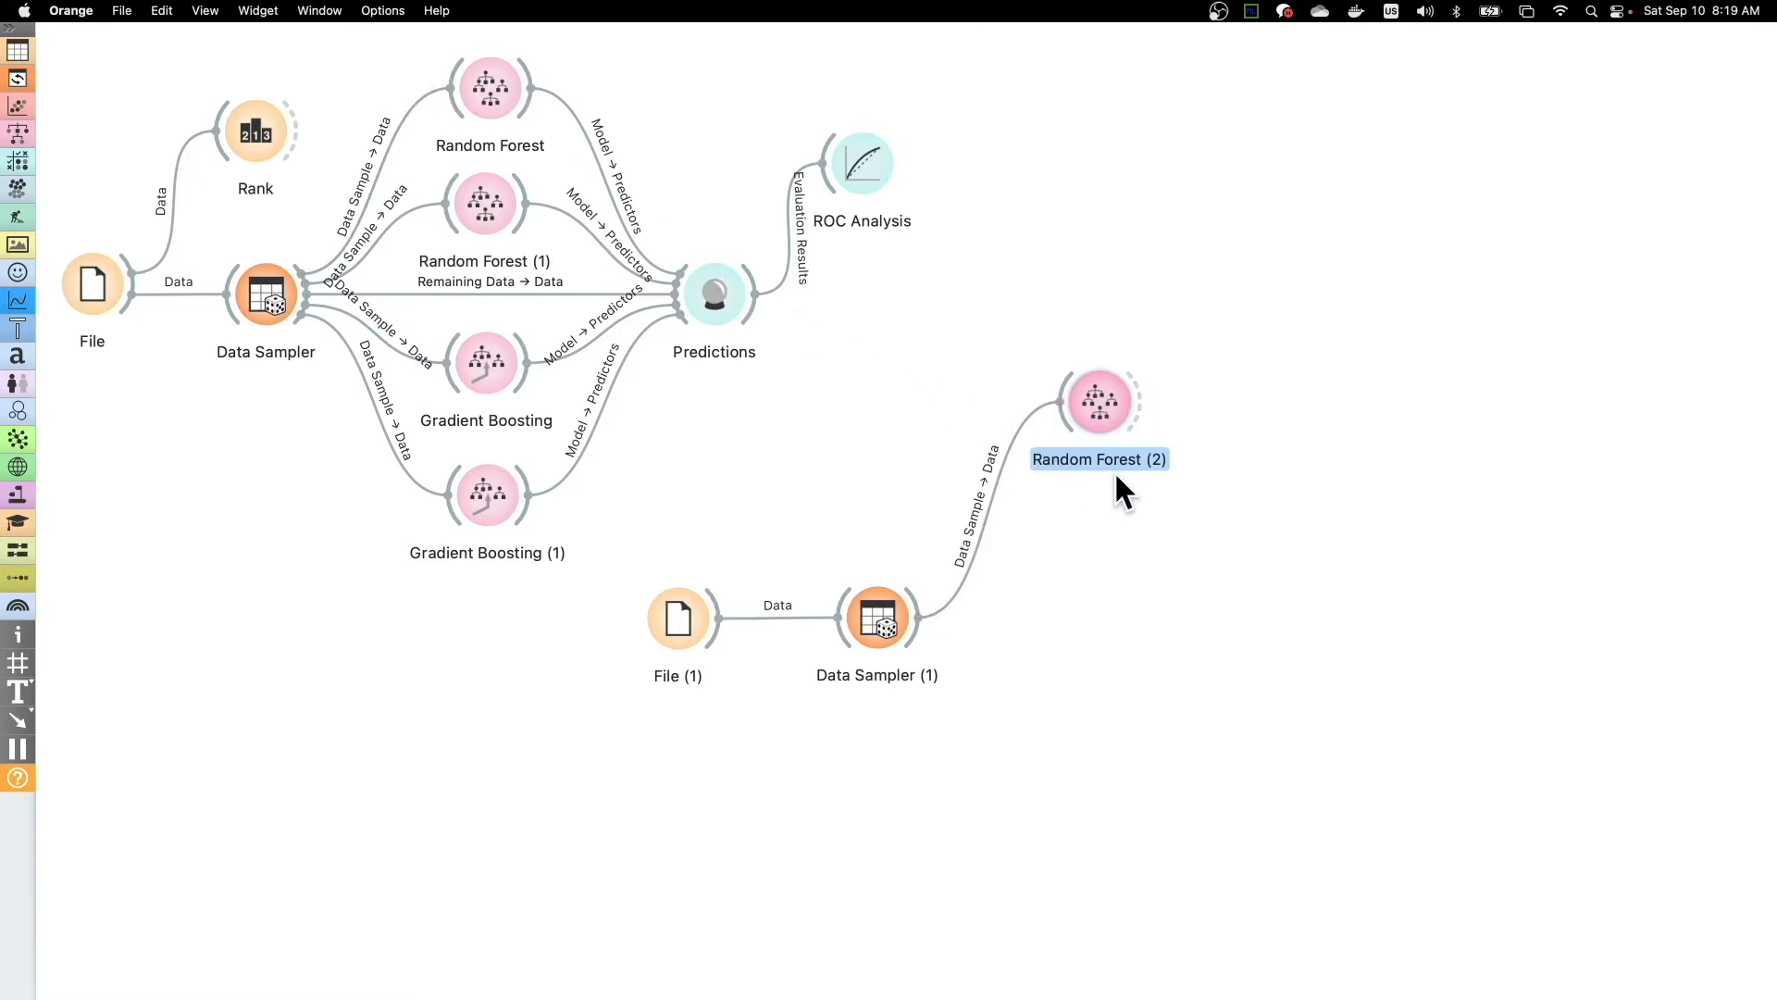
double_click(485, 87)
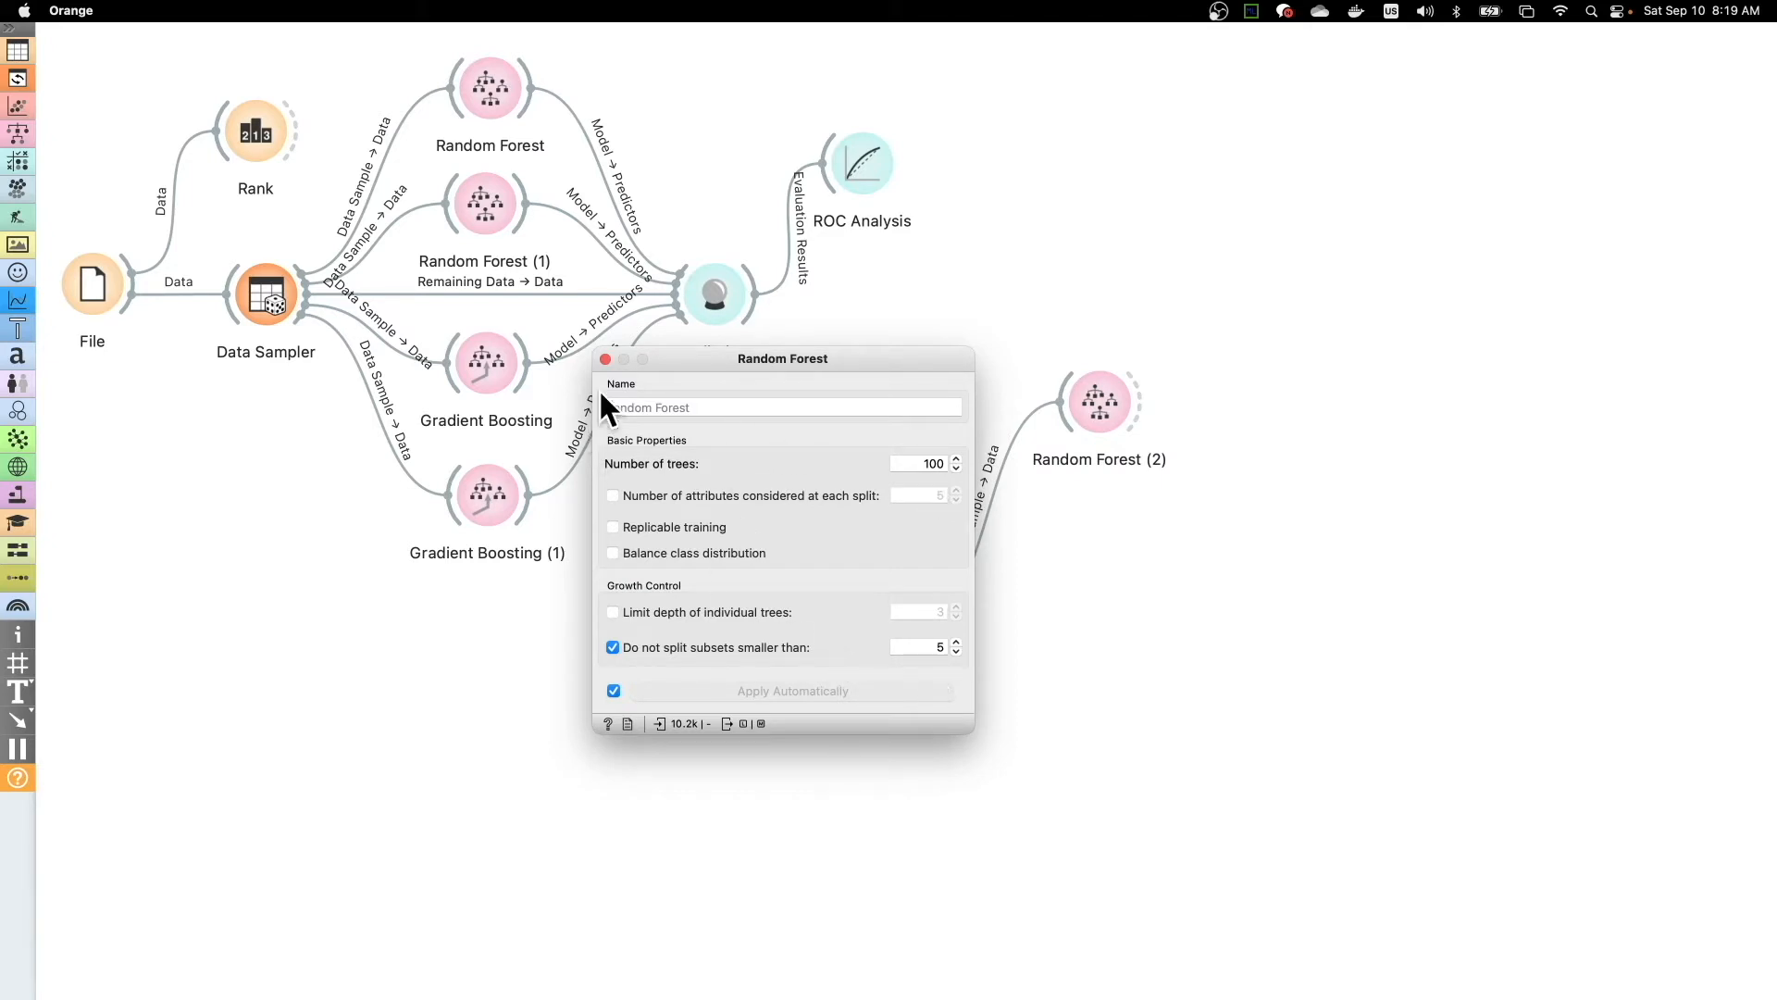
click(606, 360)
double_click(1104, 402)
double_click(491, 96)
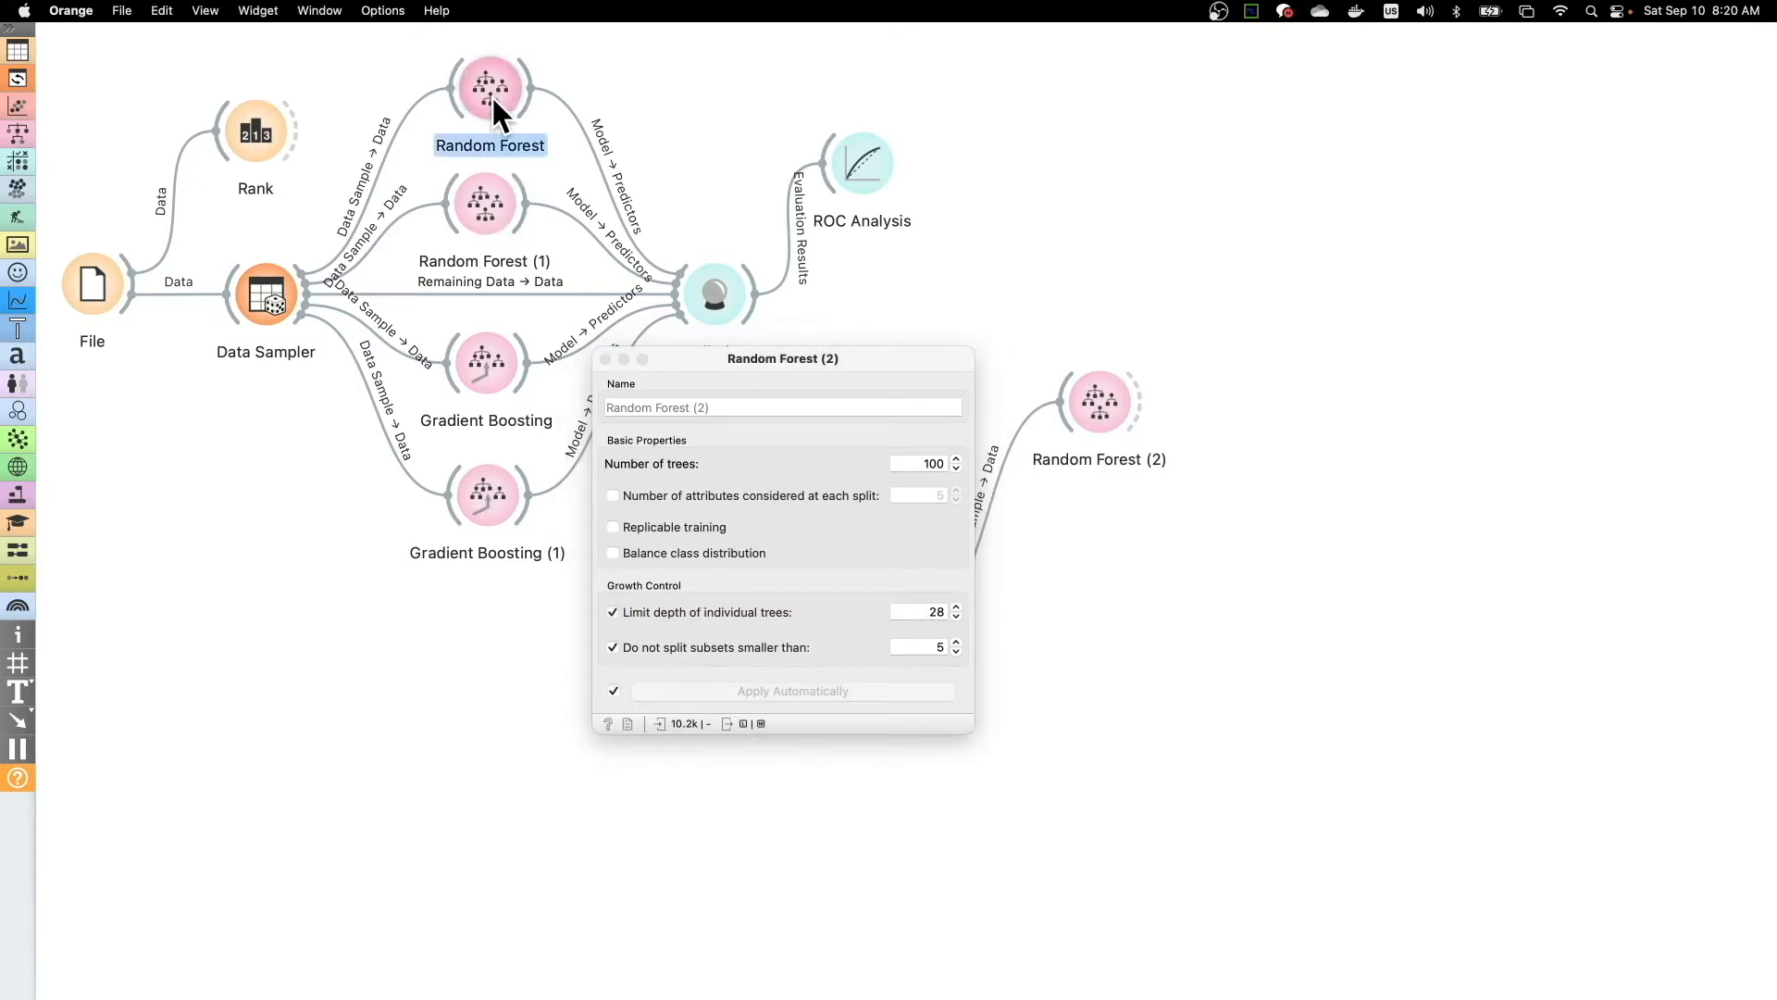
click(605, 360)
- Limit the depth of individual trees to 10 in Random Forest (2)
double_click(1100, 400)
click(956, 607)
text(10)
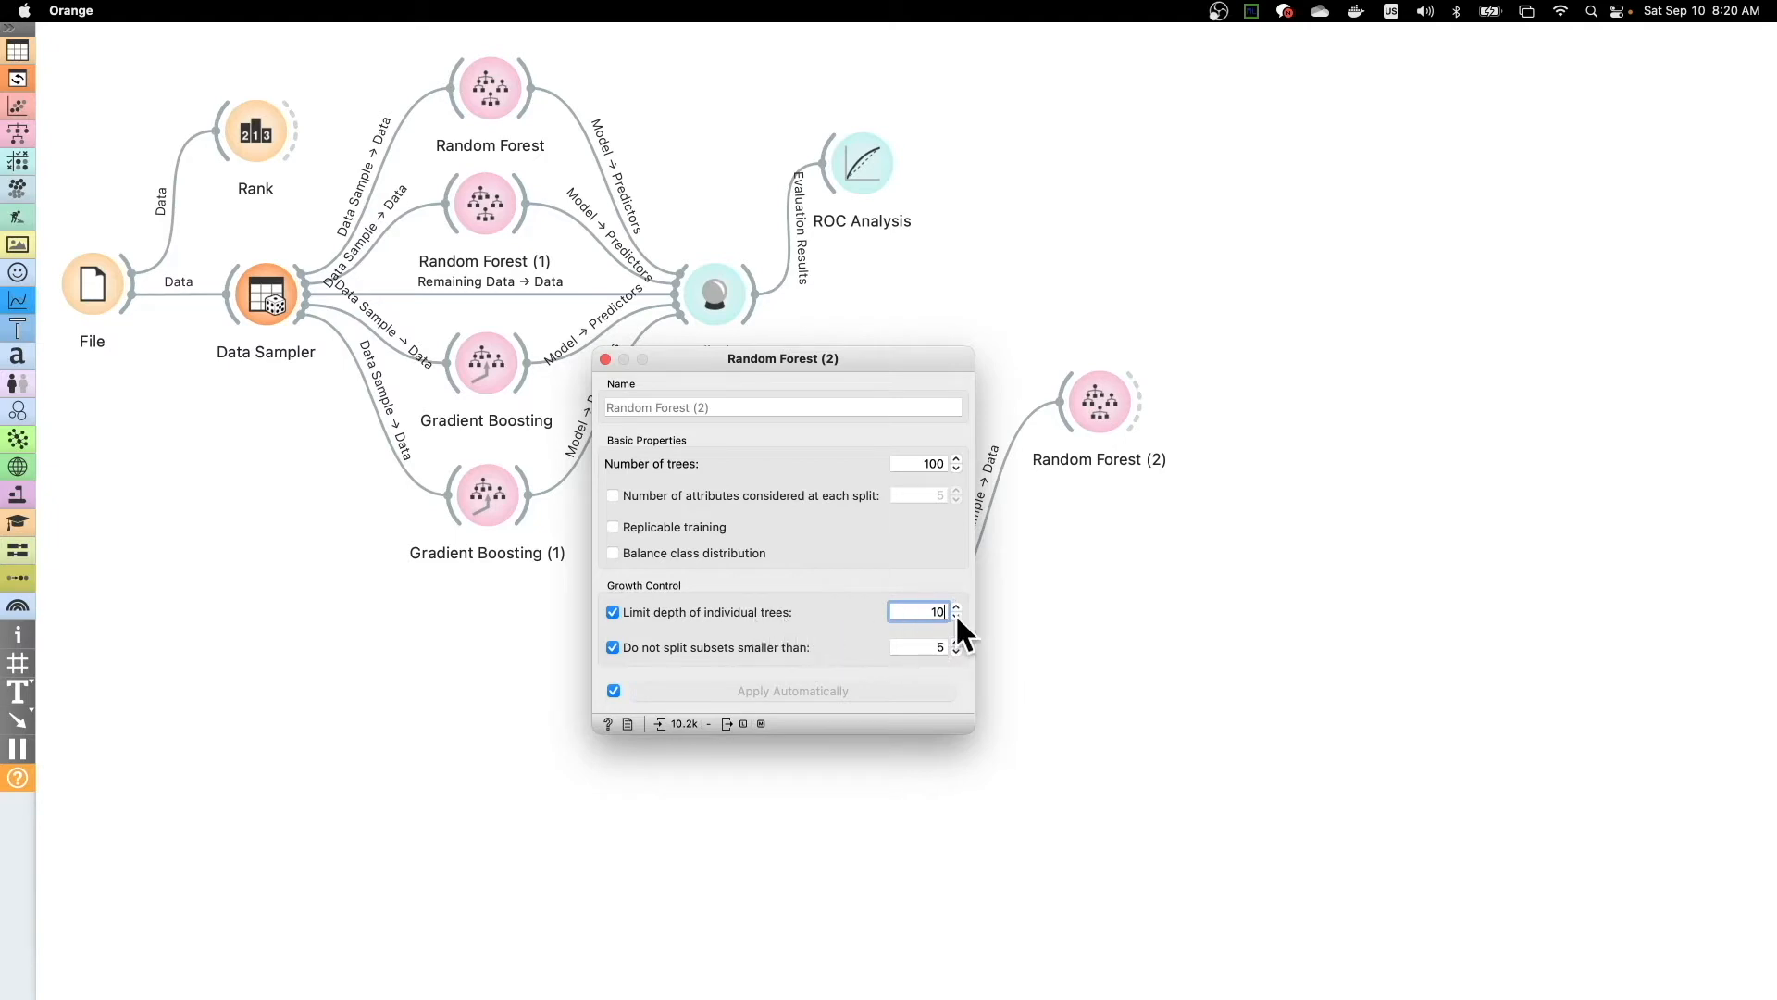
click(605, 359)
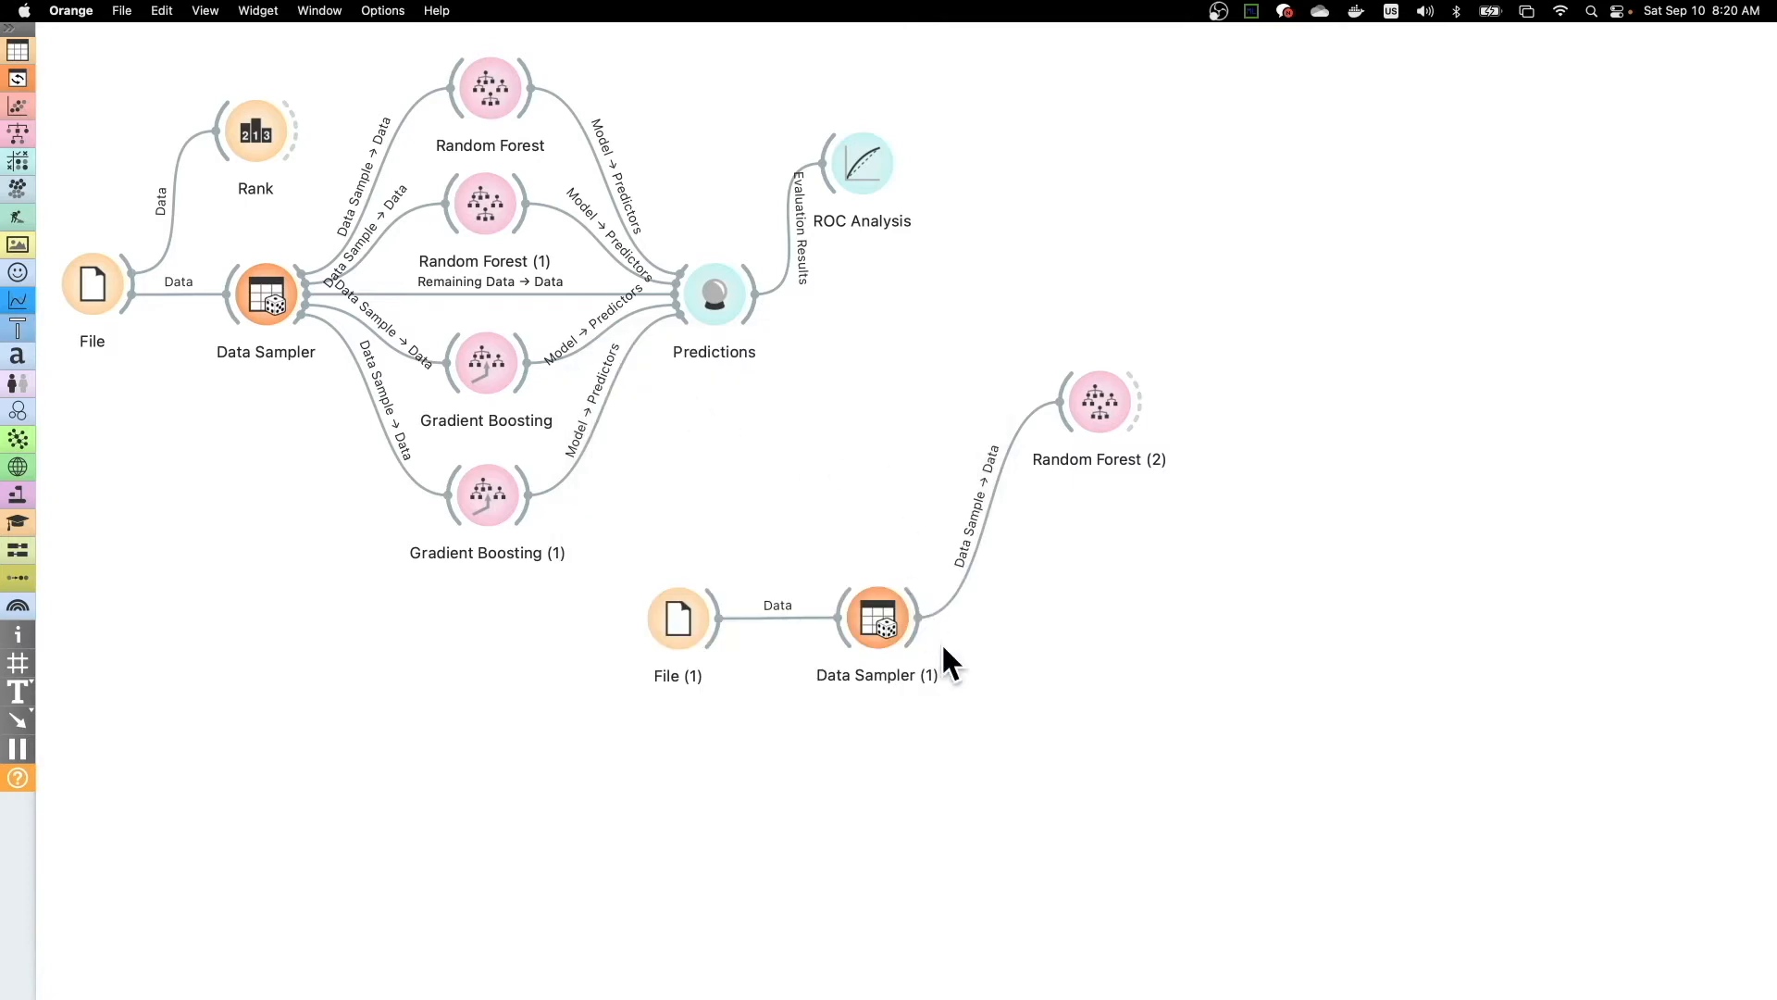
- Move Random Forest (2) higher and connect another Random Forest to Data Sampler (1), placed directly beneath it
drag(1105, 404, 1088, 258)
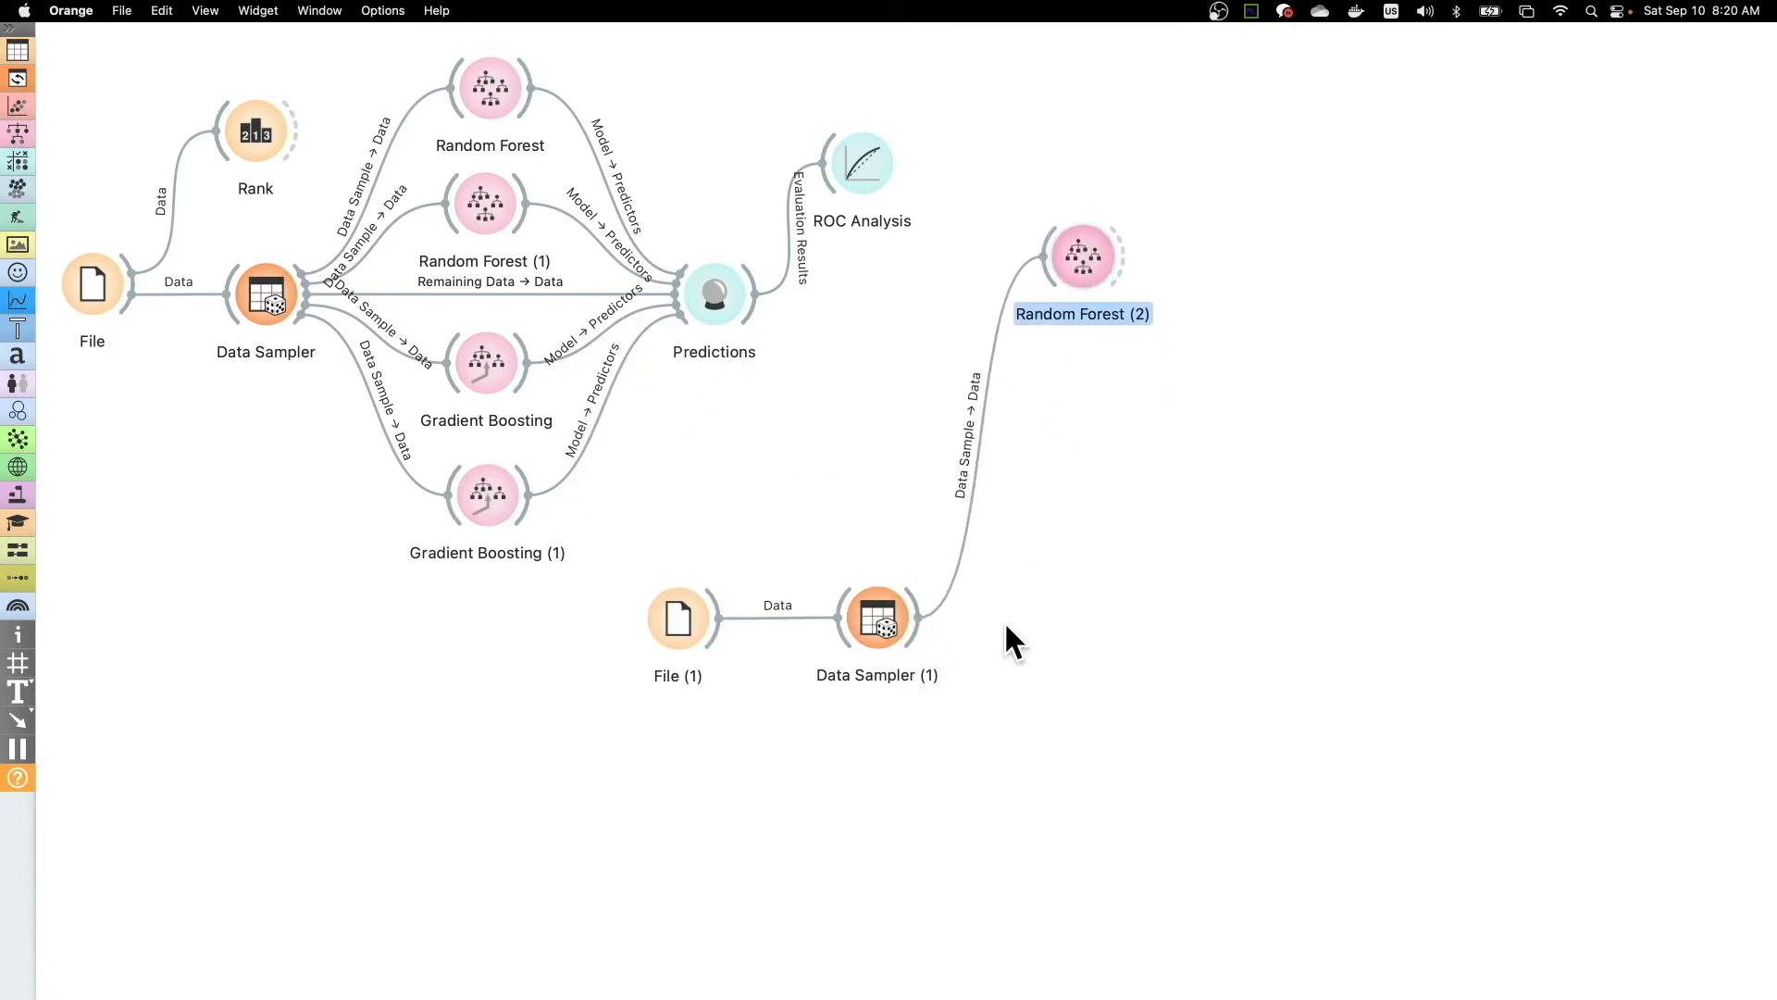
drag(920, 619, 1080, 424)
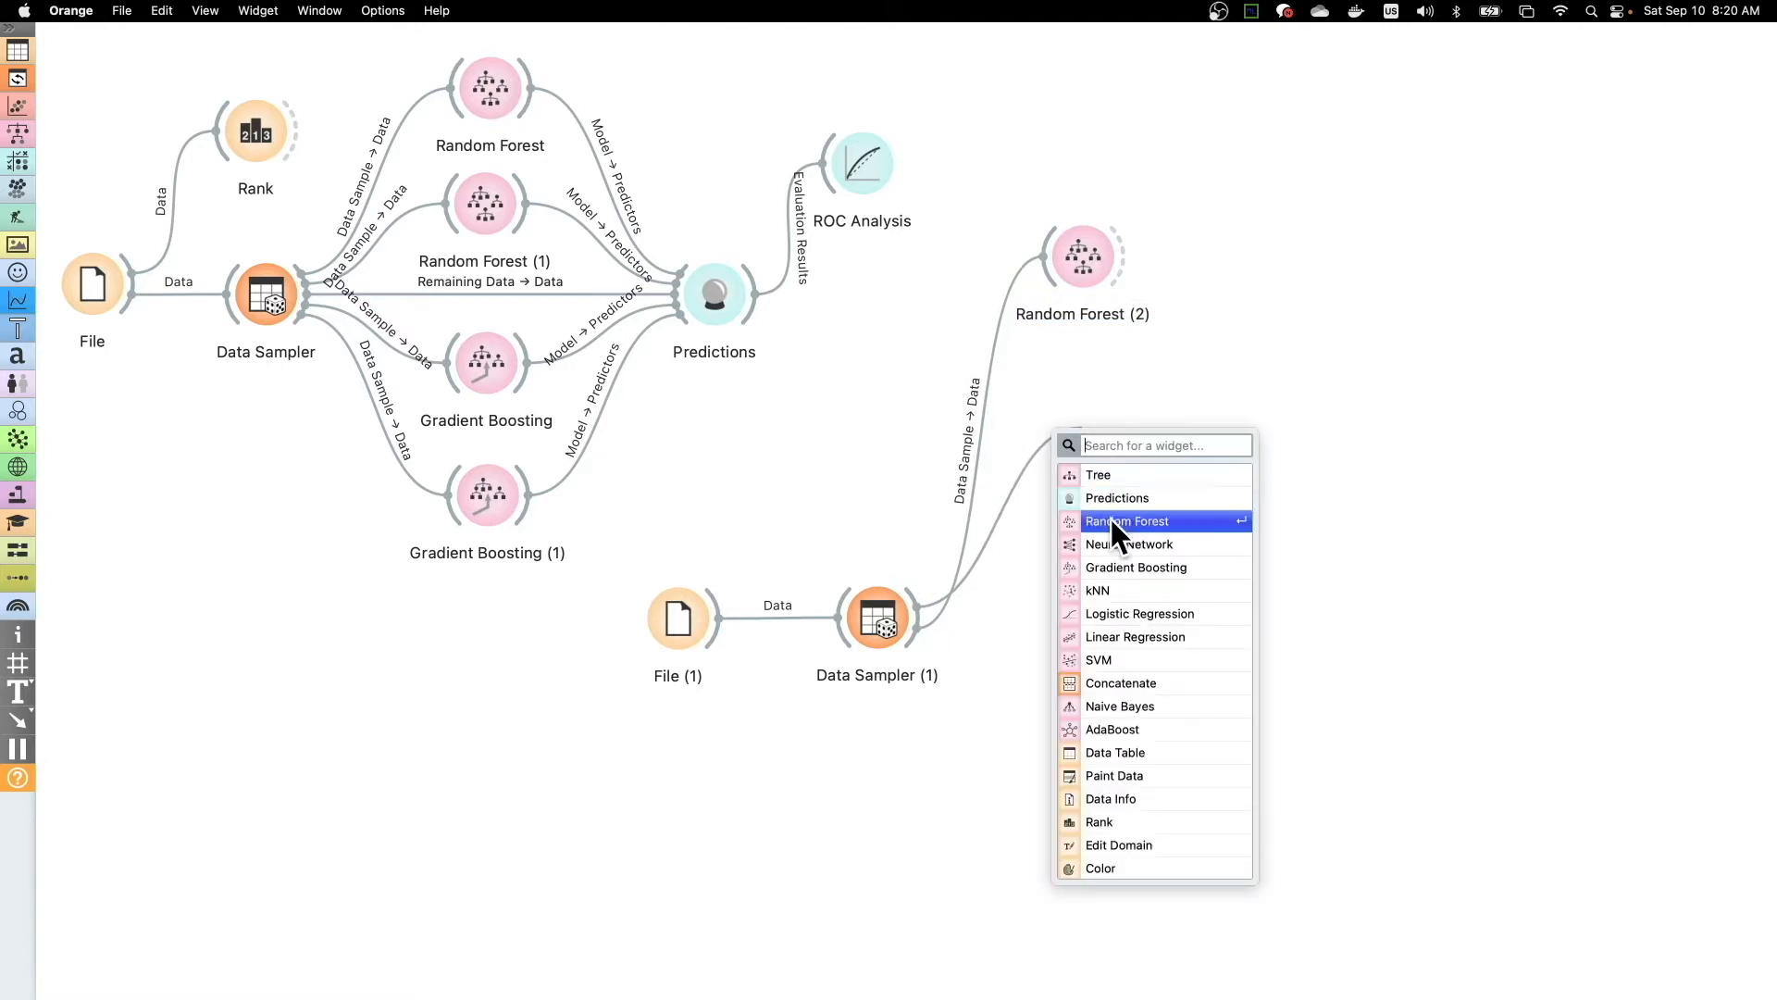
click(1110, 519)
mouse_move(1105, 289)
mouse_down()
mouse_move(1098, 271)
mouse_move(1133, 274)
mouse_up()
click(1111, 416)
drag(1109, 413, 1117, 408)
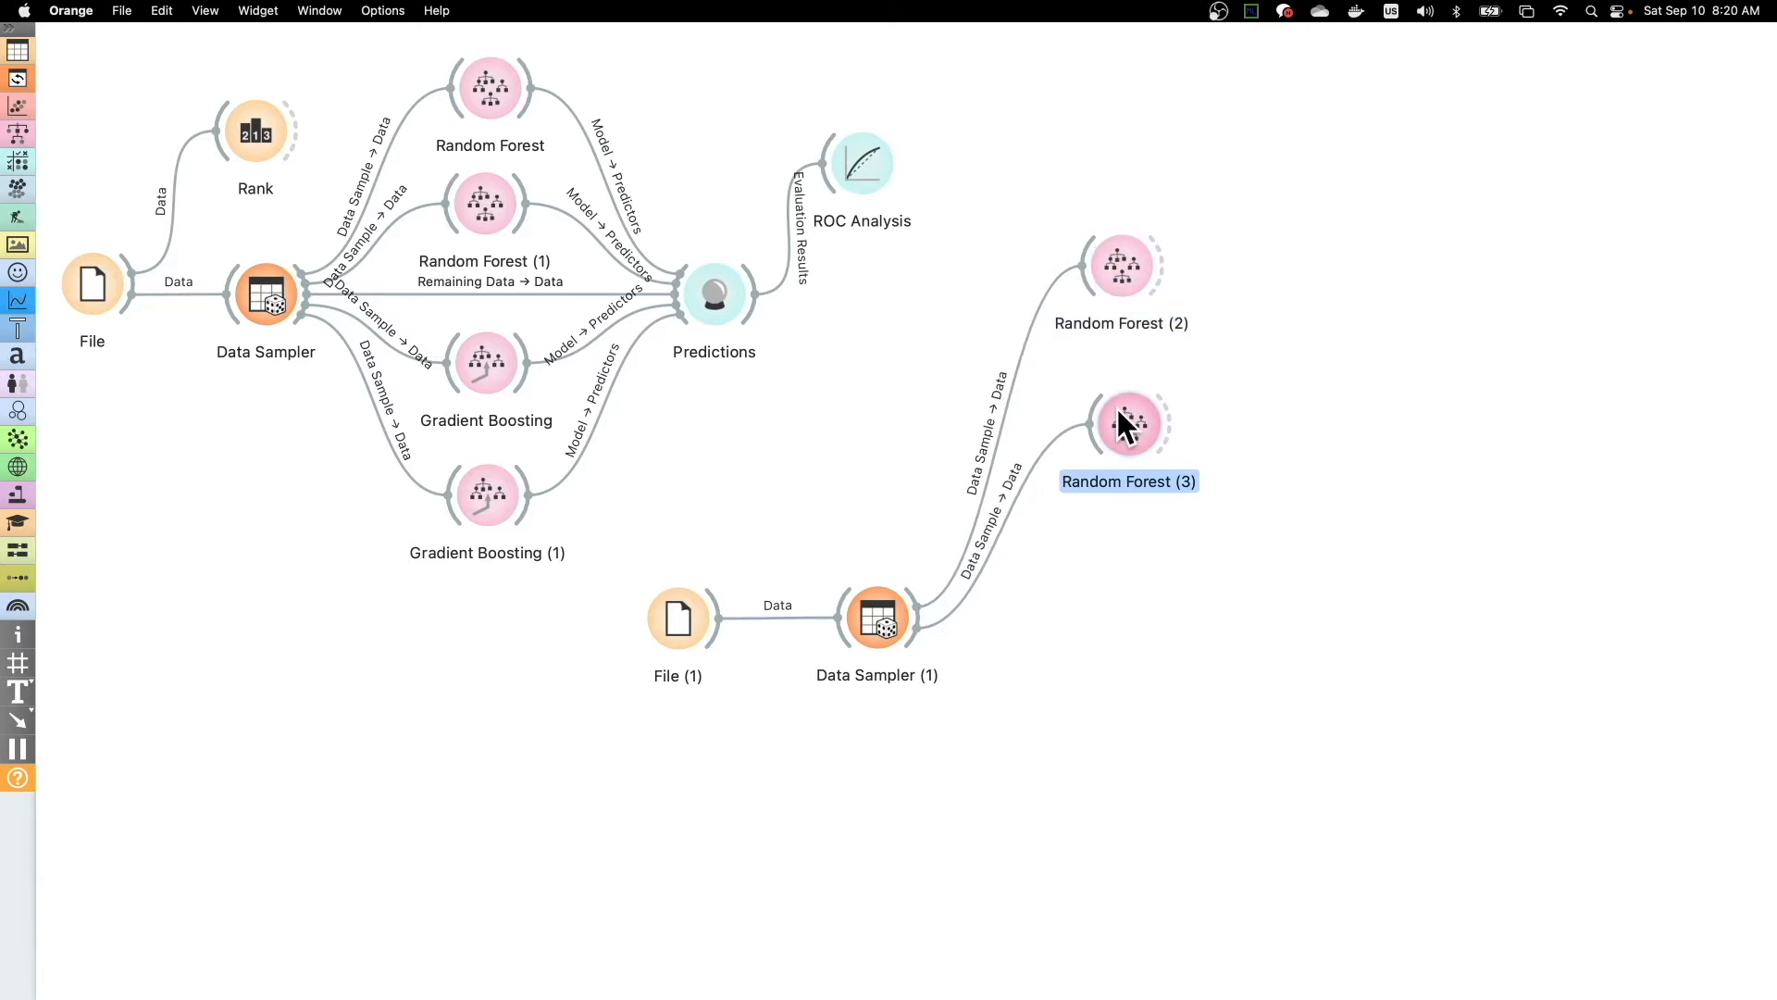
- Compare the growth control settings of Random Forest (1) with those of Random Forest (3)
double_click(491, 190)
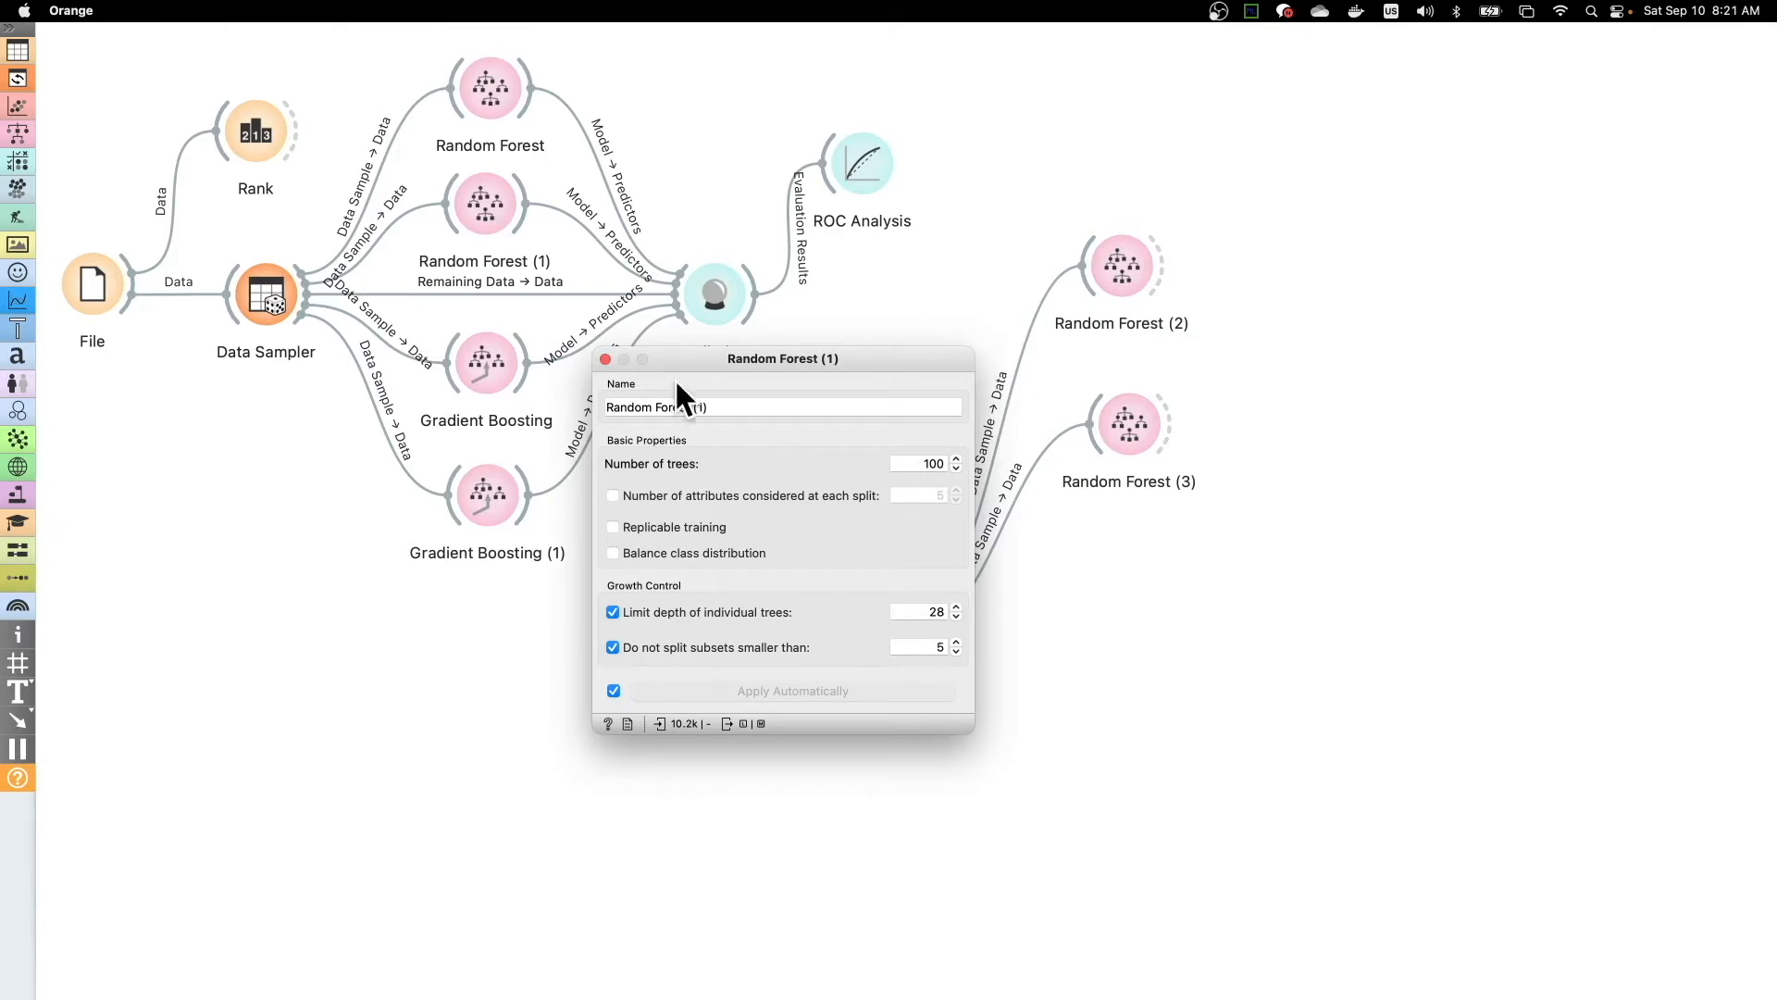
click(606, 361)
double_click(1135, 410)
click(605, 358)
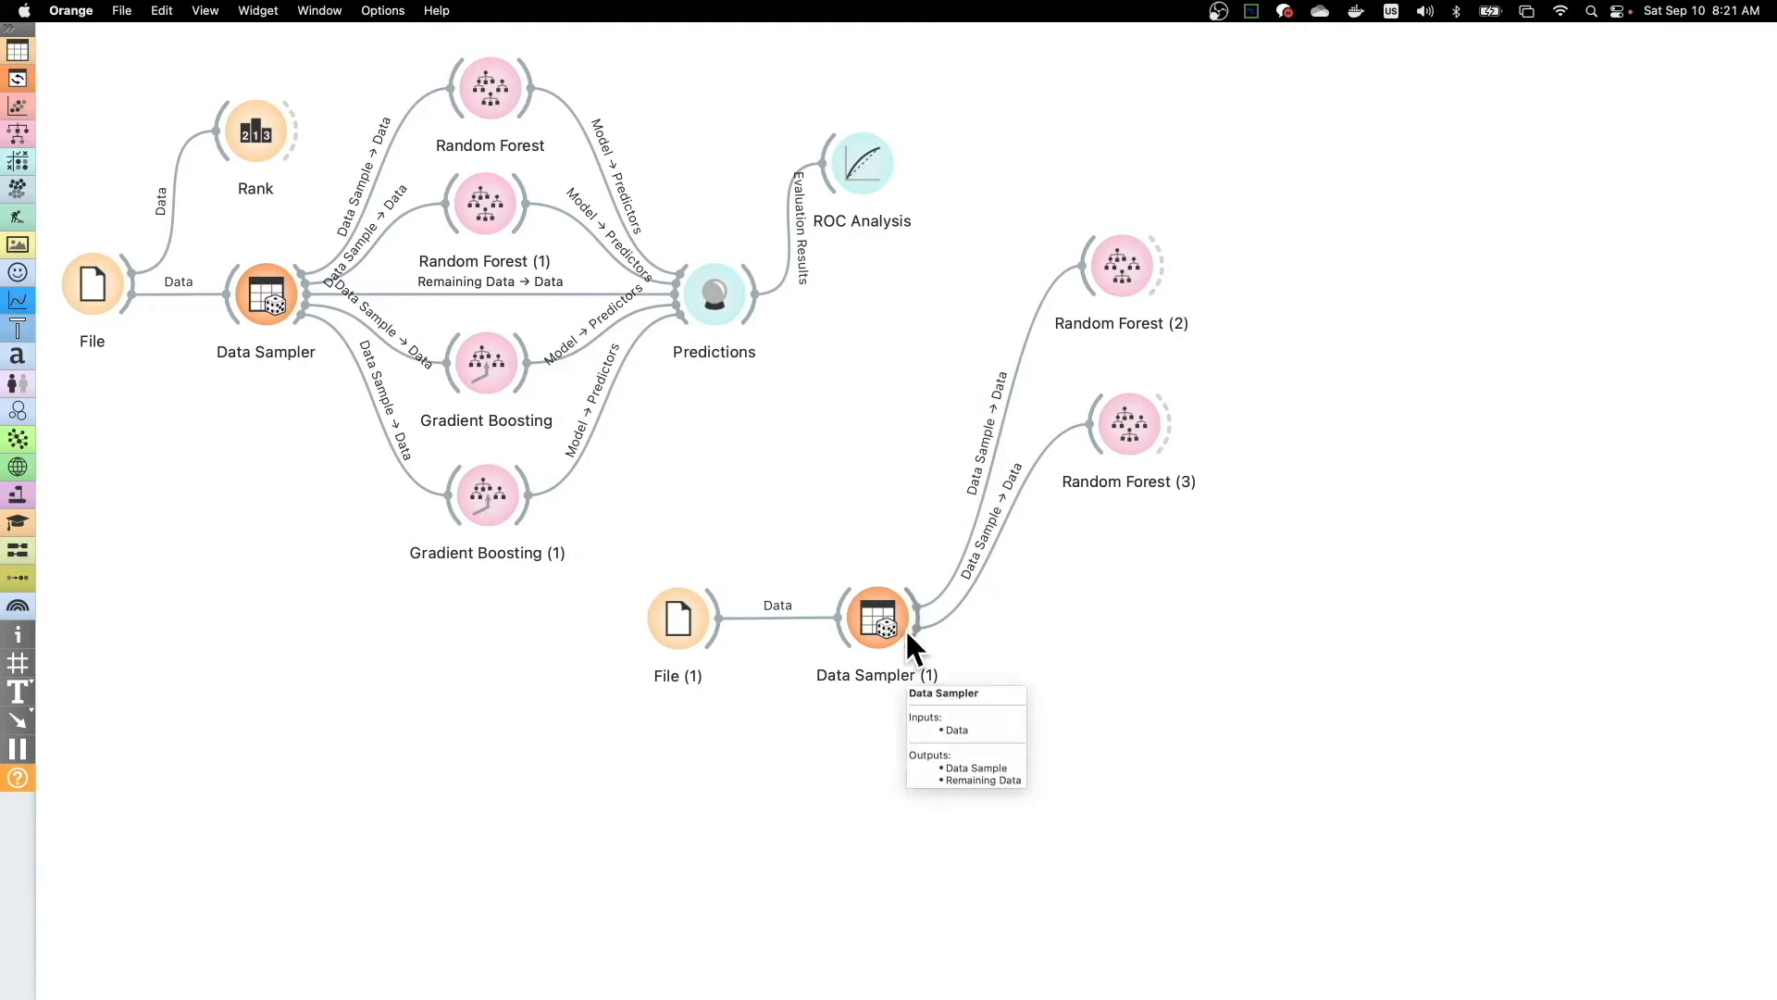
- Connect a Predictions widget to Data Sampler (1) and link the sampler's Remaining Data output to its Data input
drag(911, 629, 1296, 597)
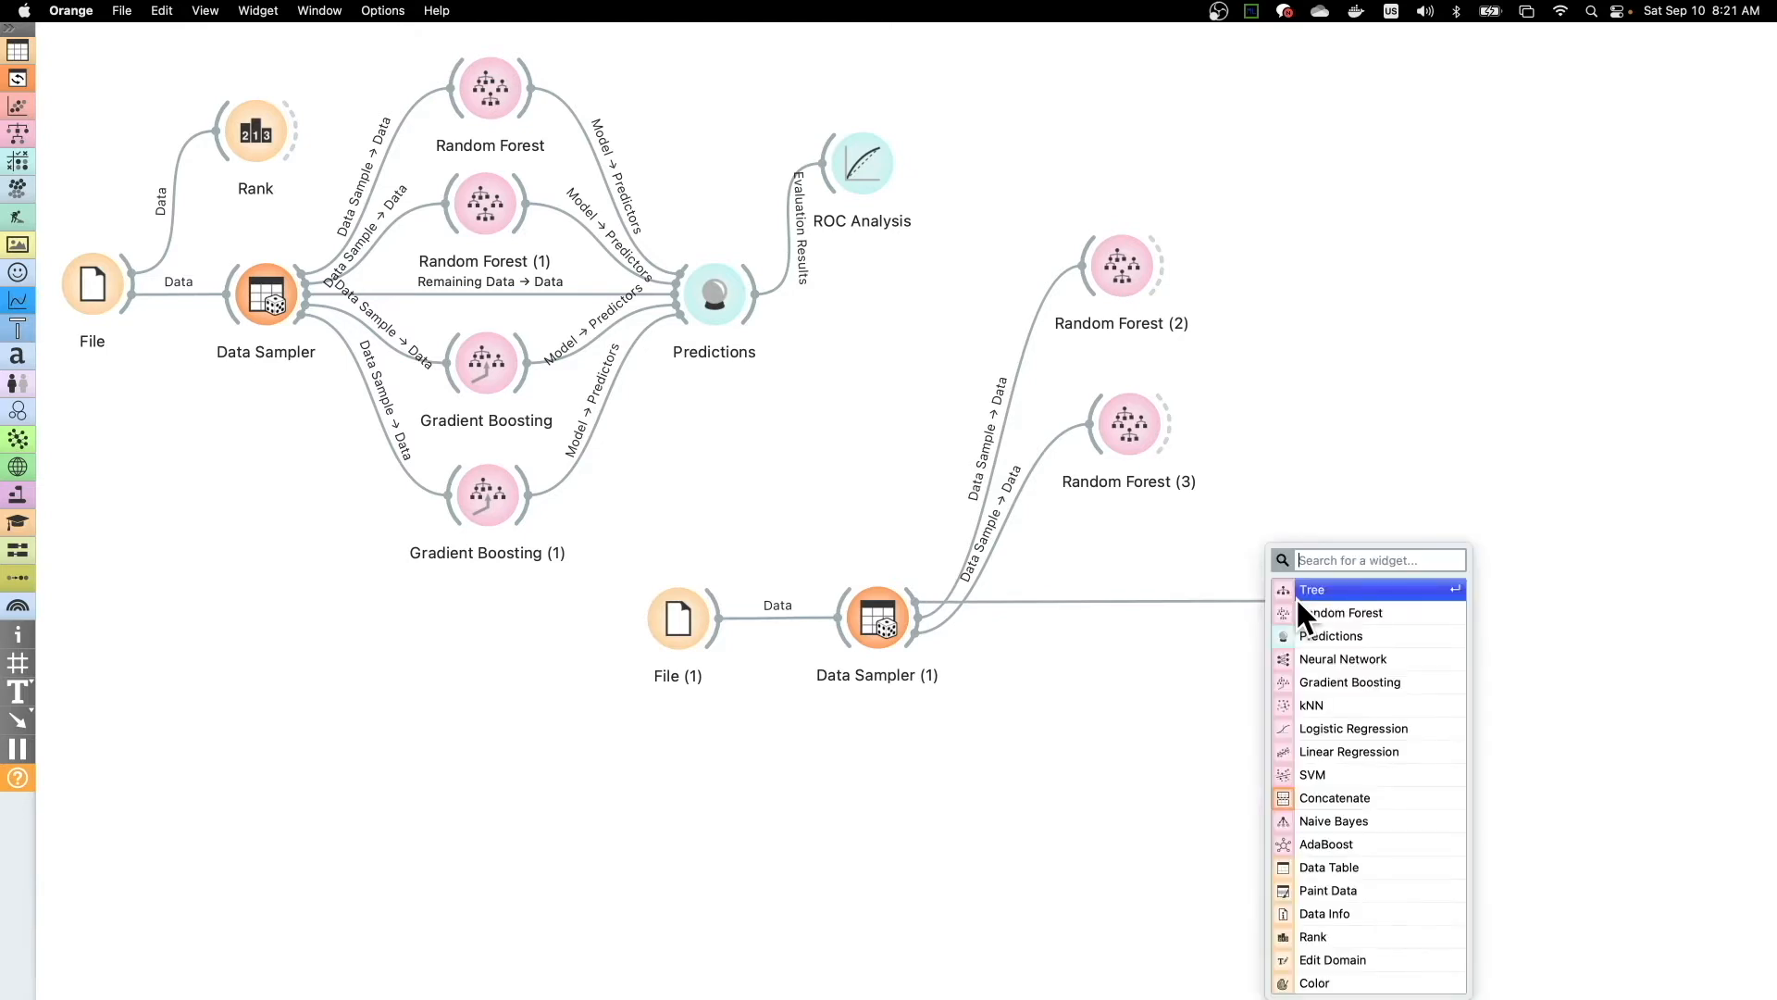
click(1332, 635)
drag(1336, 592, 1337, 625)
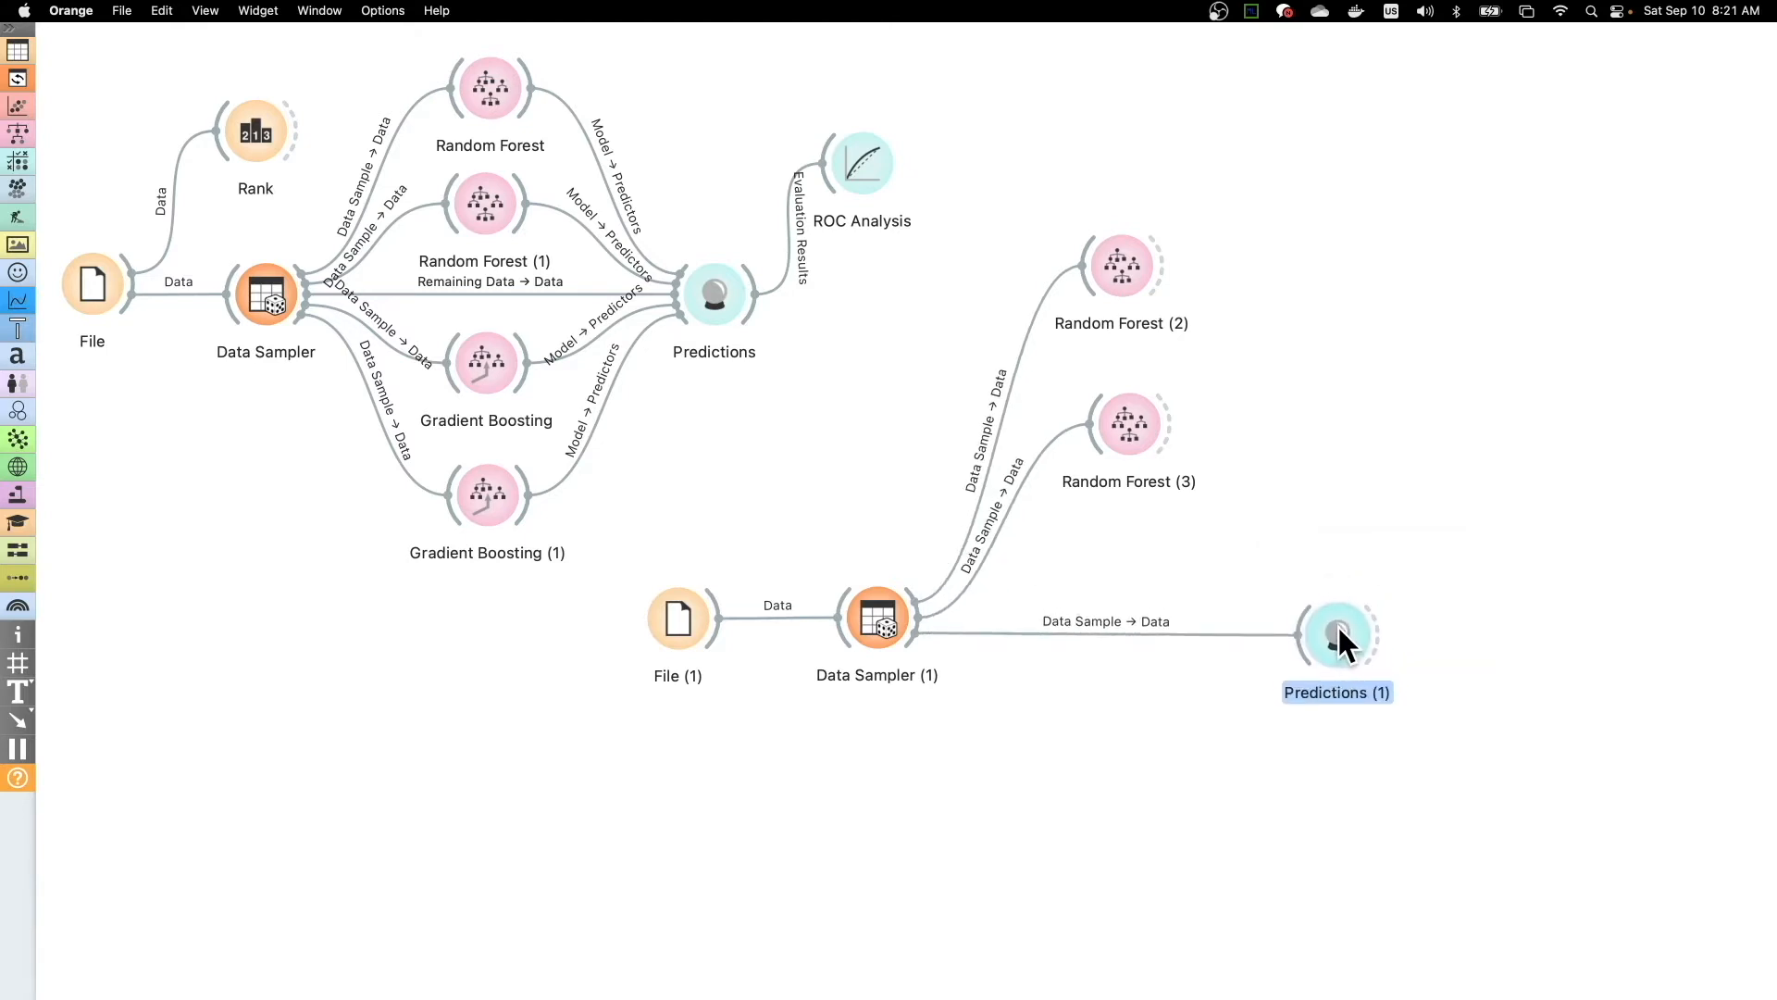
double_click(1097, 620)
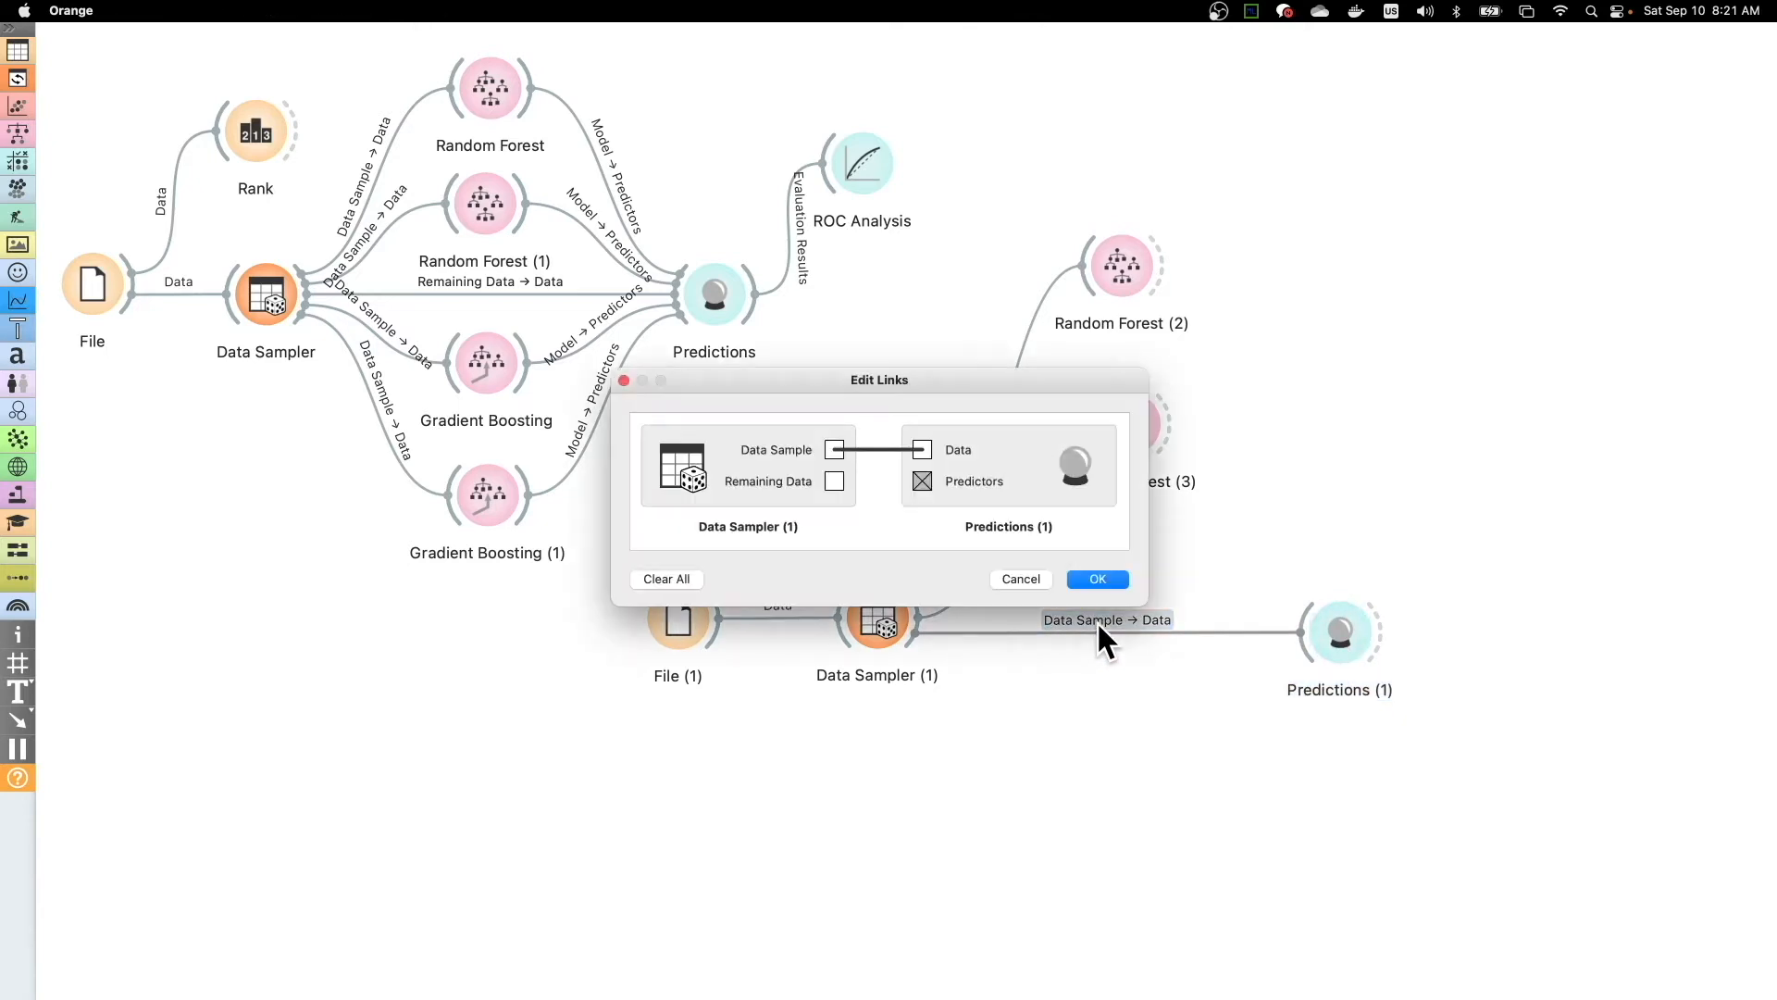
drag(674, 374, 507, 239)
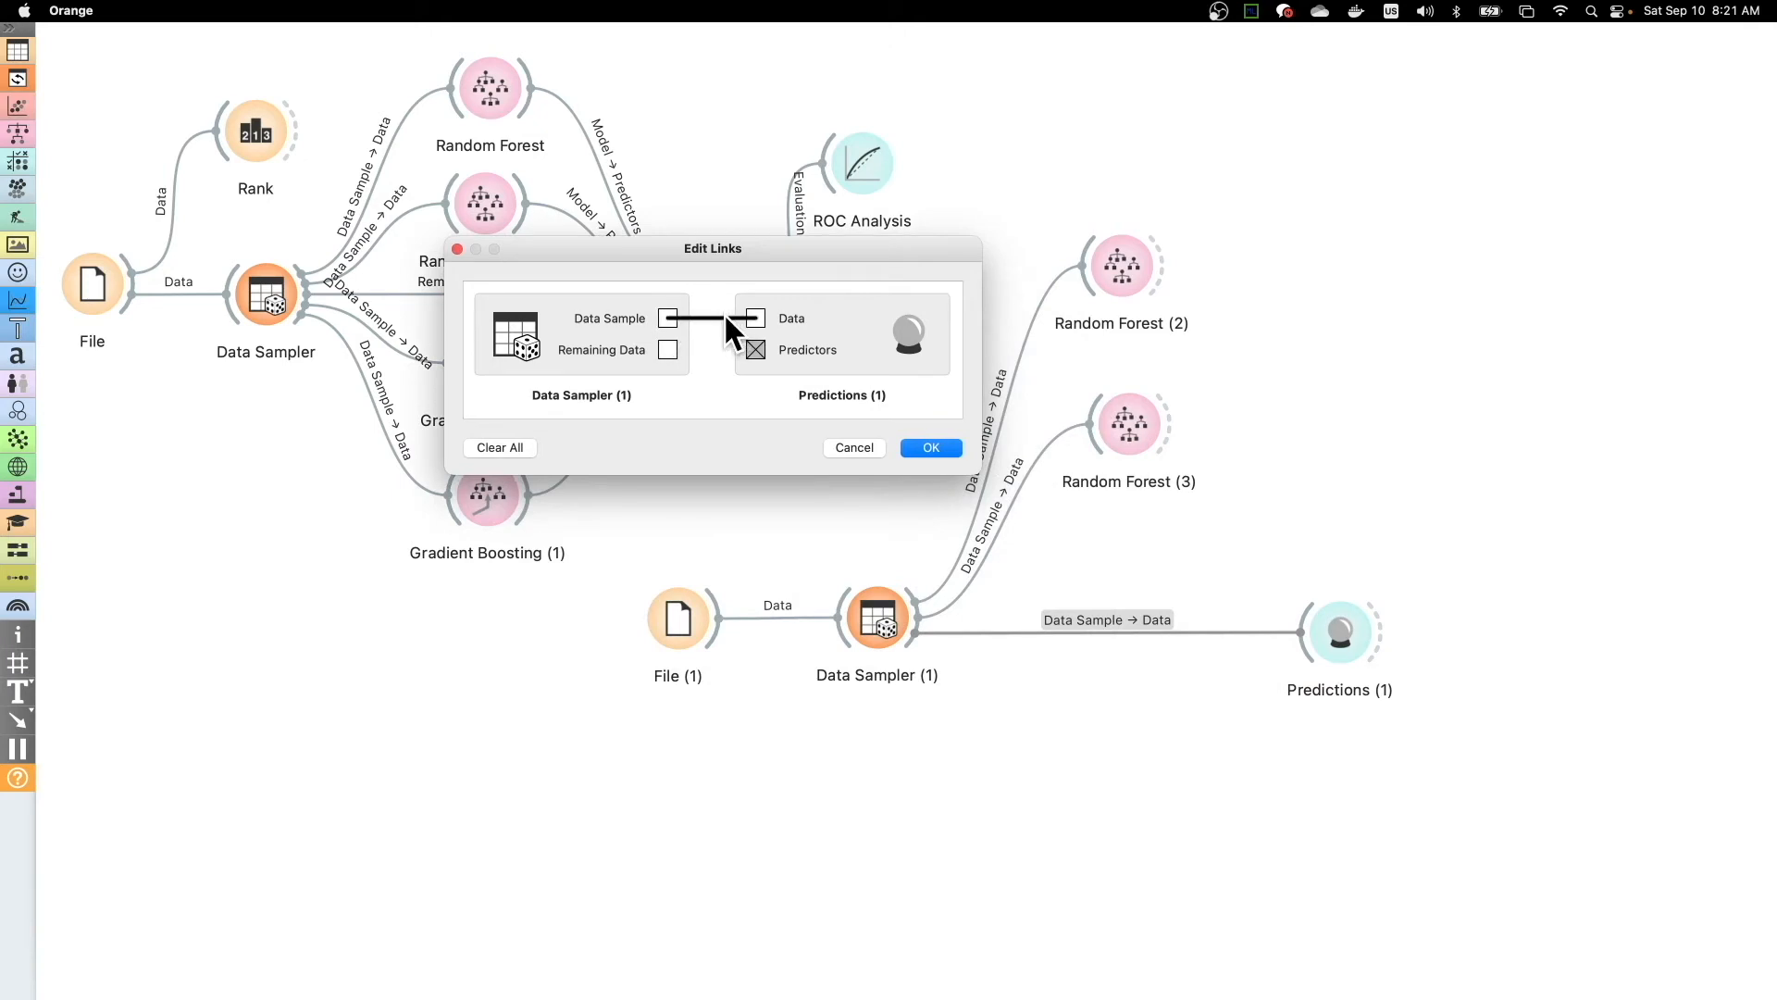
drag(669, 348, 755, 319)
click(922, 448)
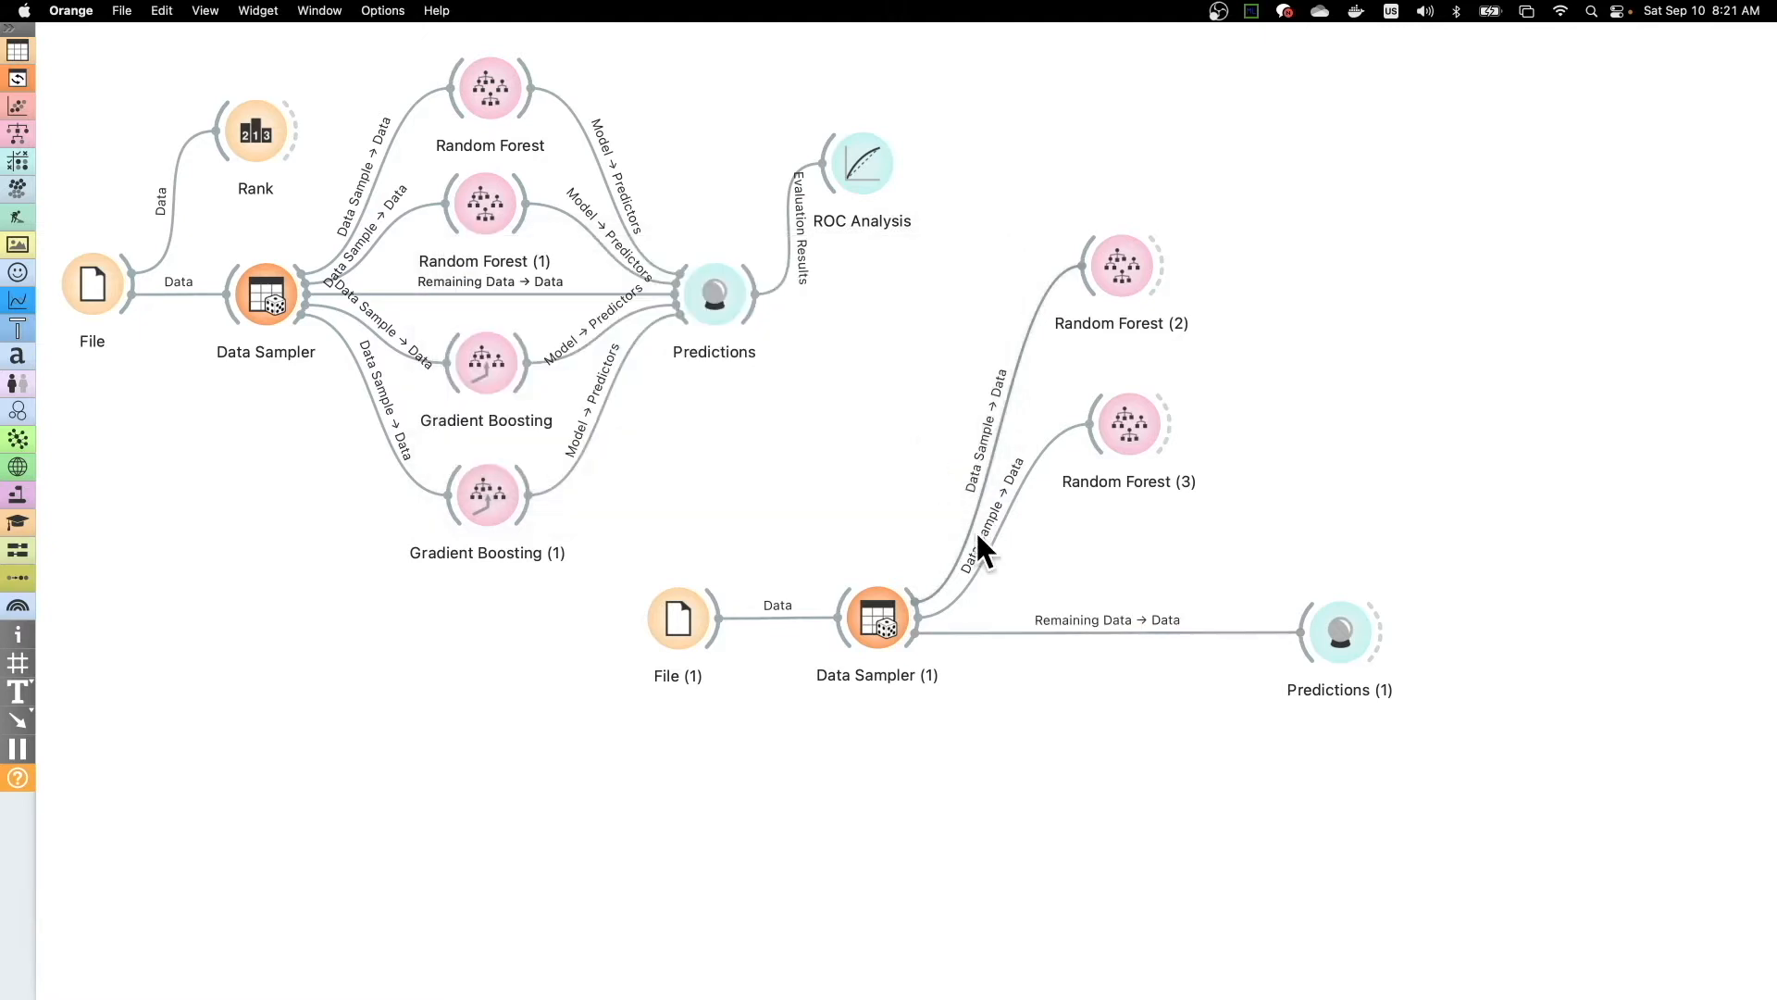
click(1128, 628)
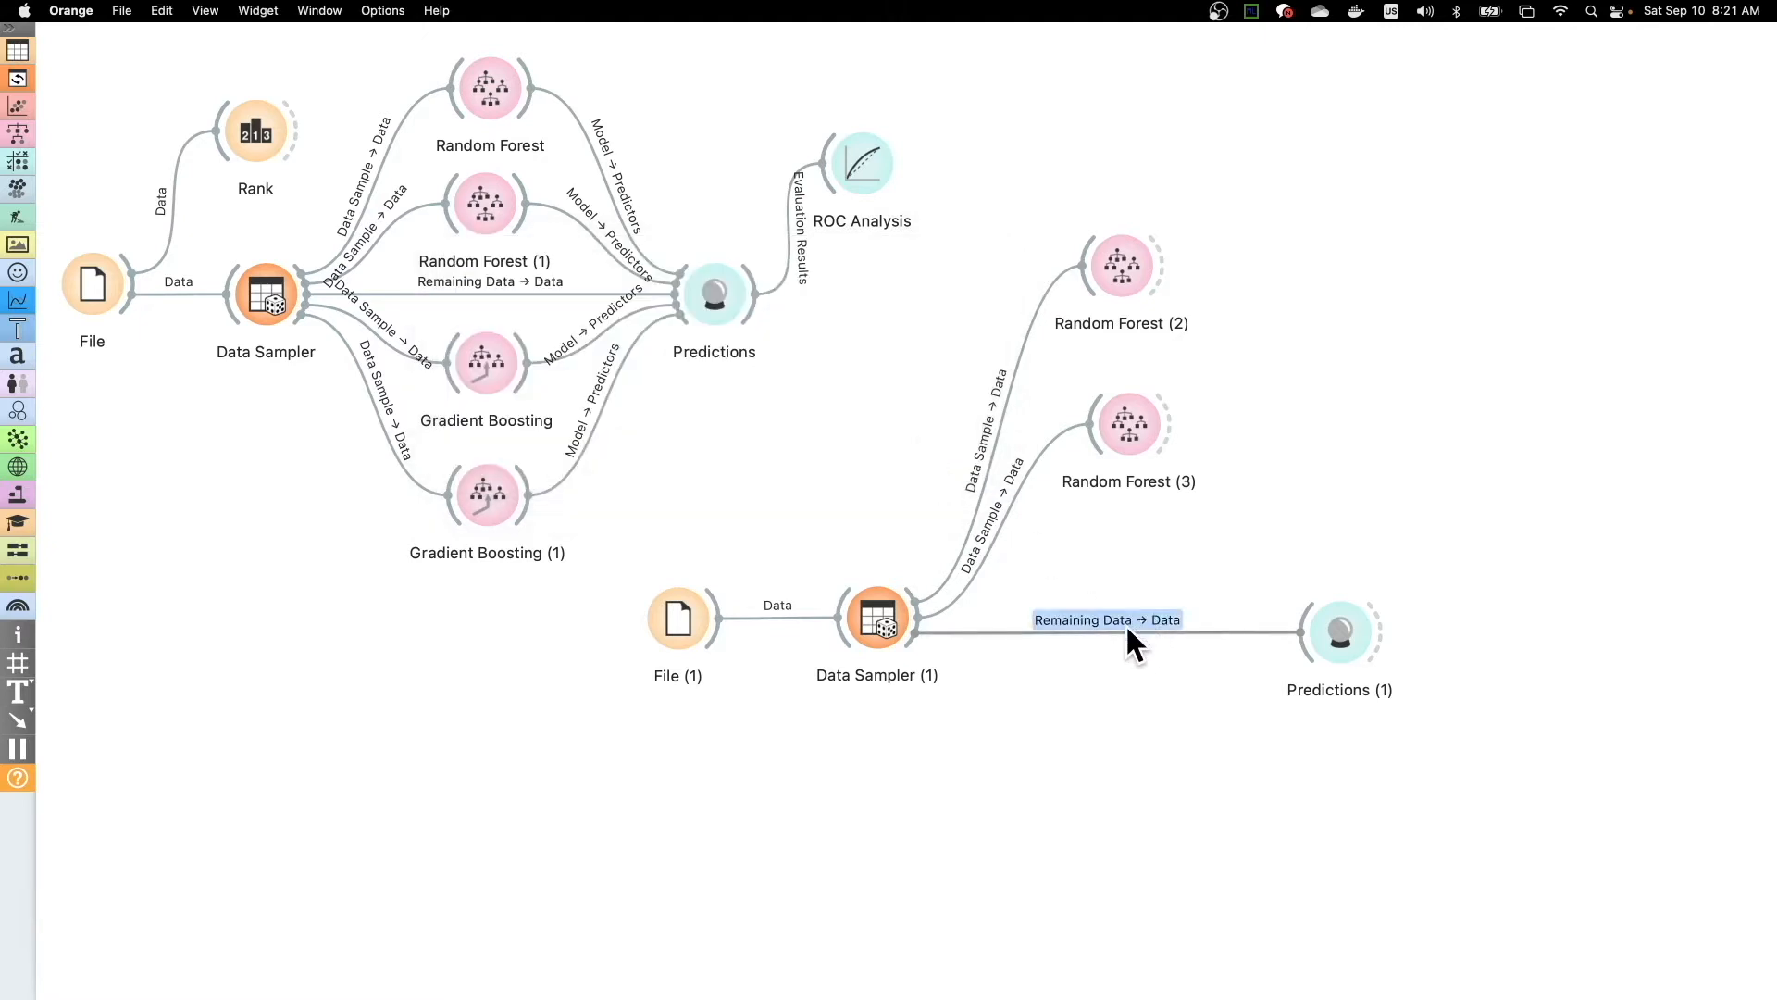
- Connect Random Forest (3) and Random Forest (2) to Predictions (1) as predictors, and view their predictions and performance scores
drag(1167, 425, 1307, 613)
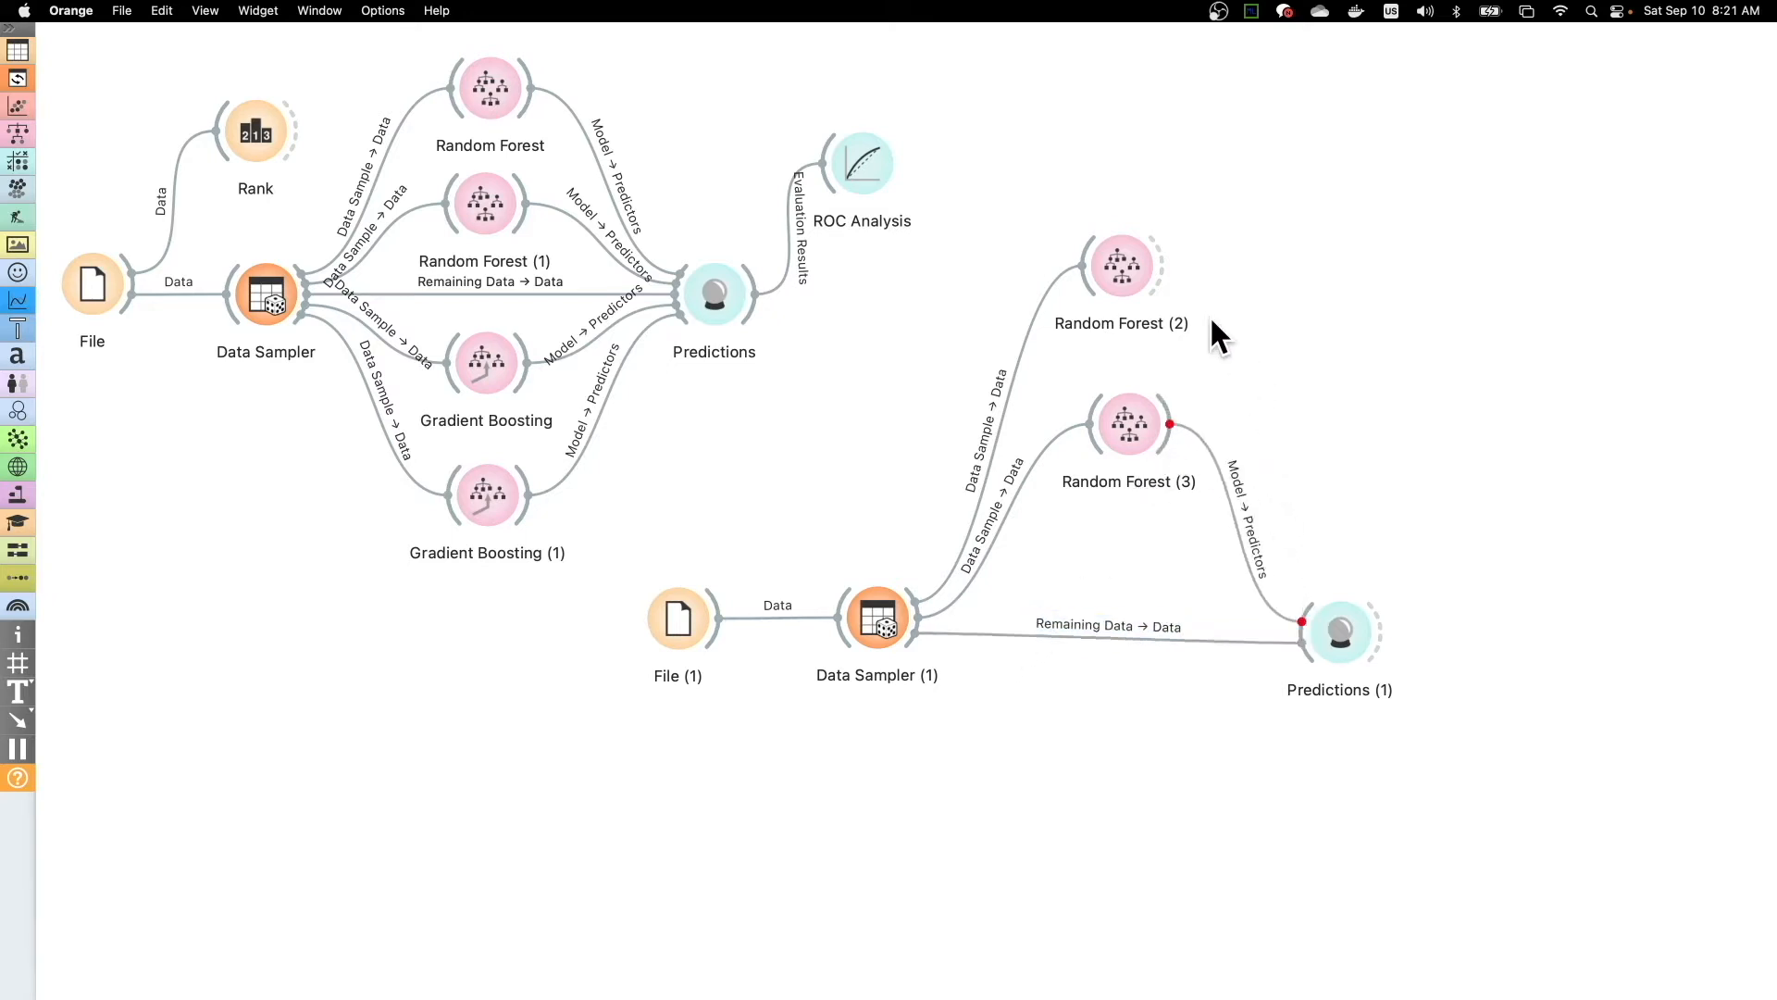
drag(1164, 264, 1354, 611)
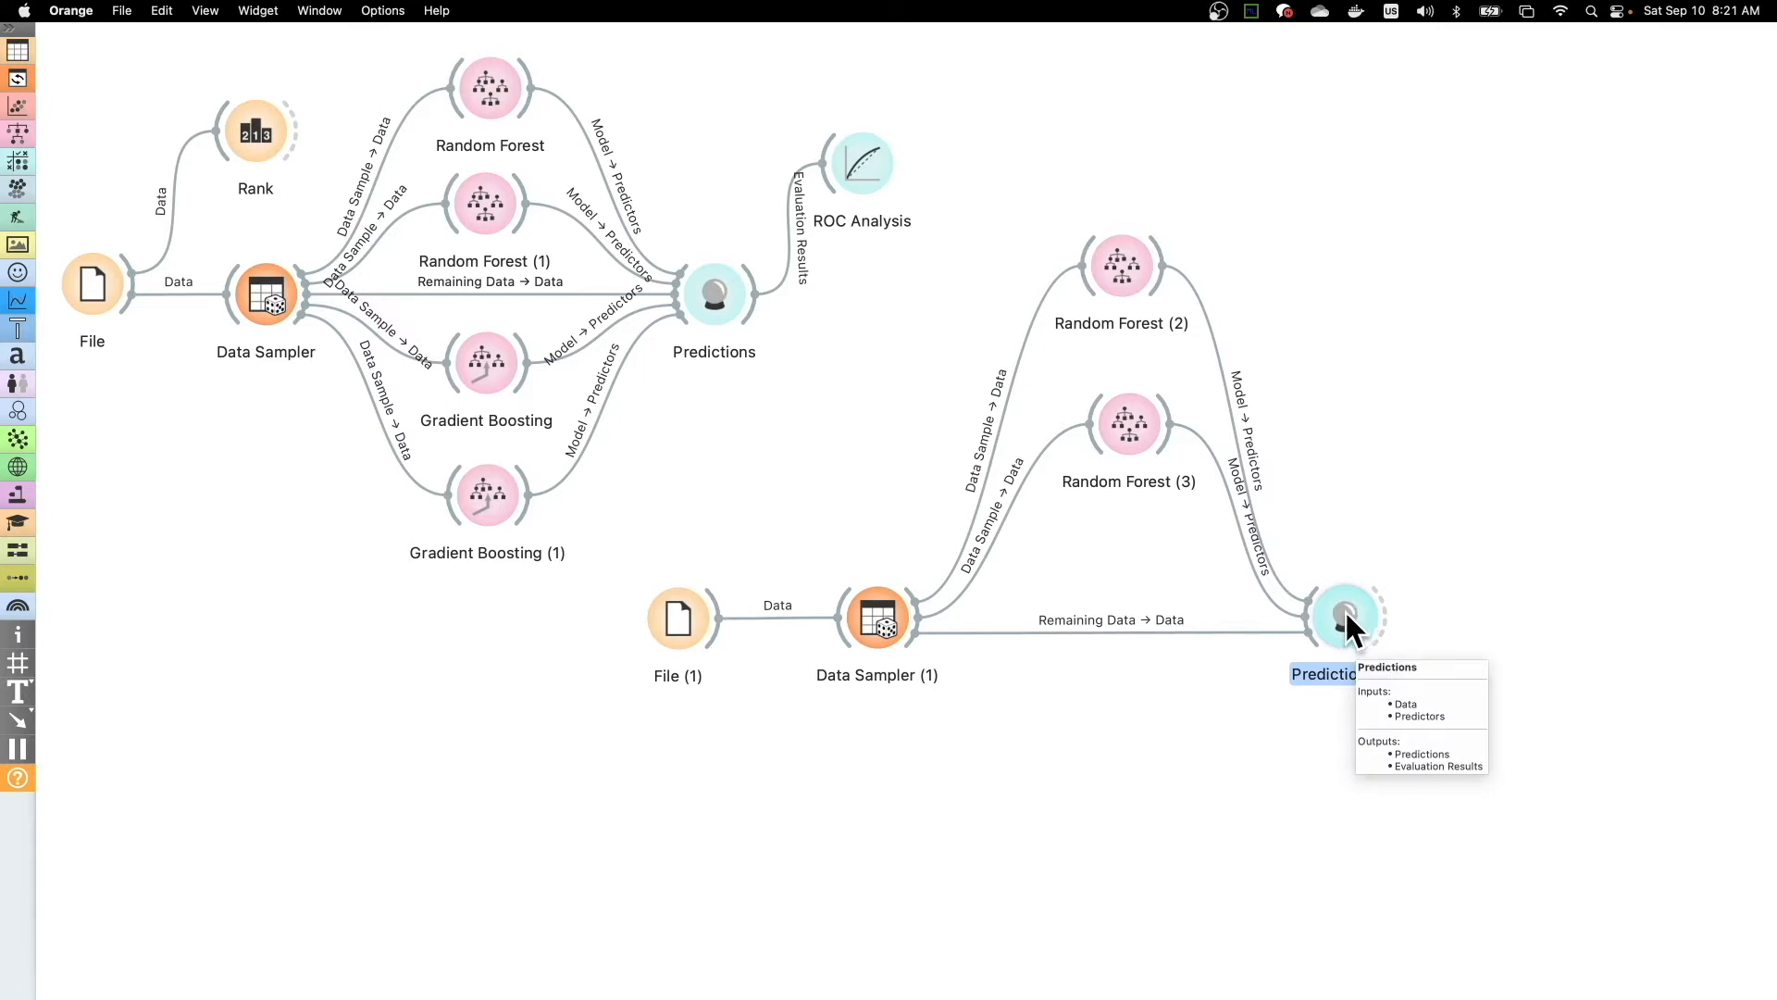
double_click(1346, 609)
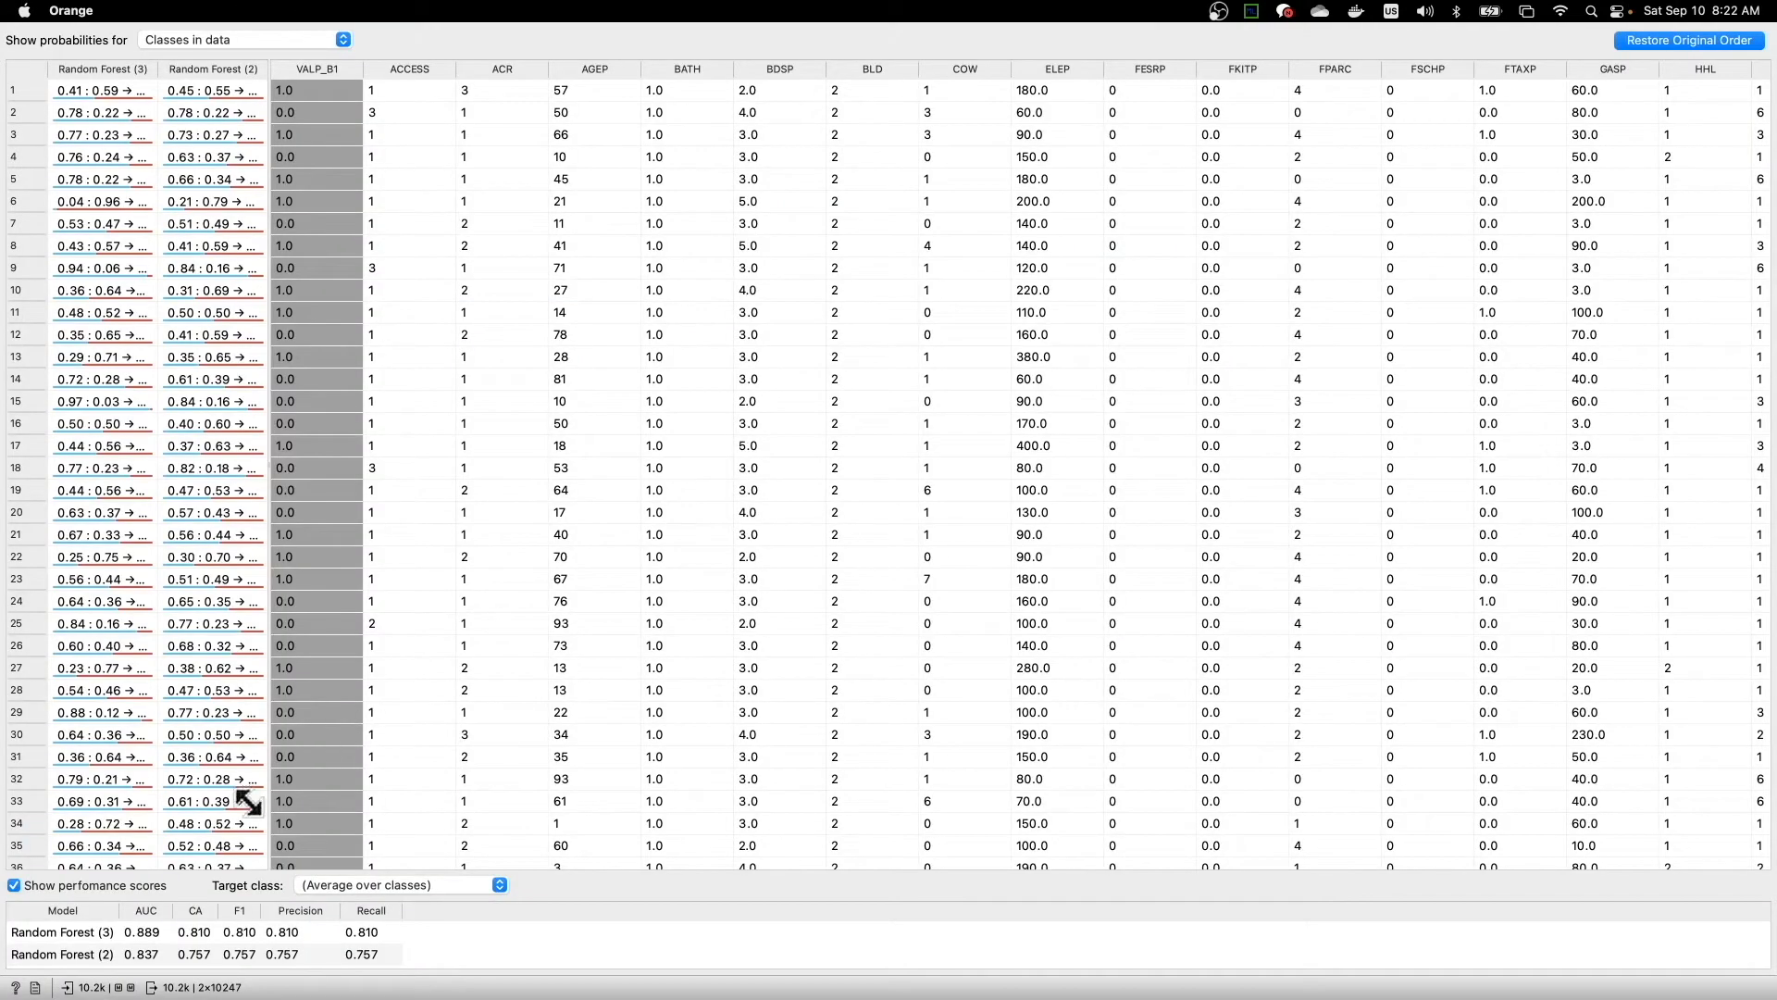
mouse_move(11, 20)
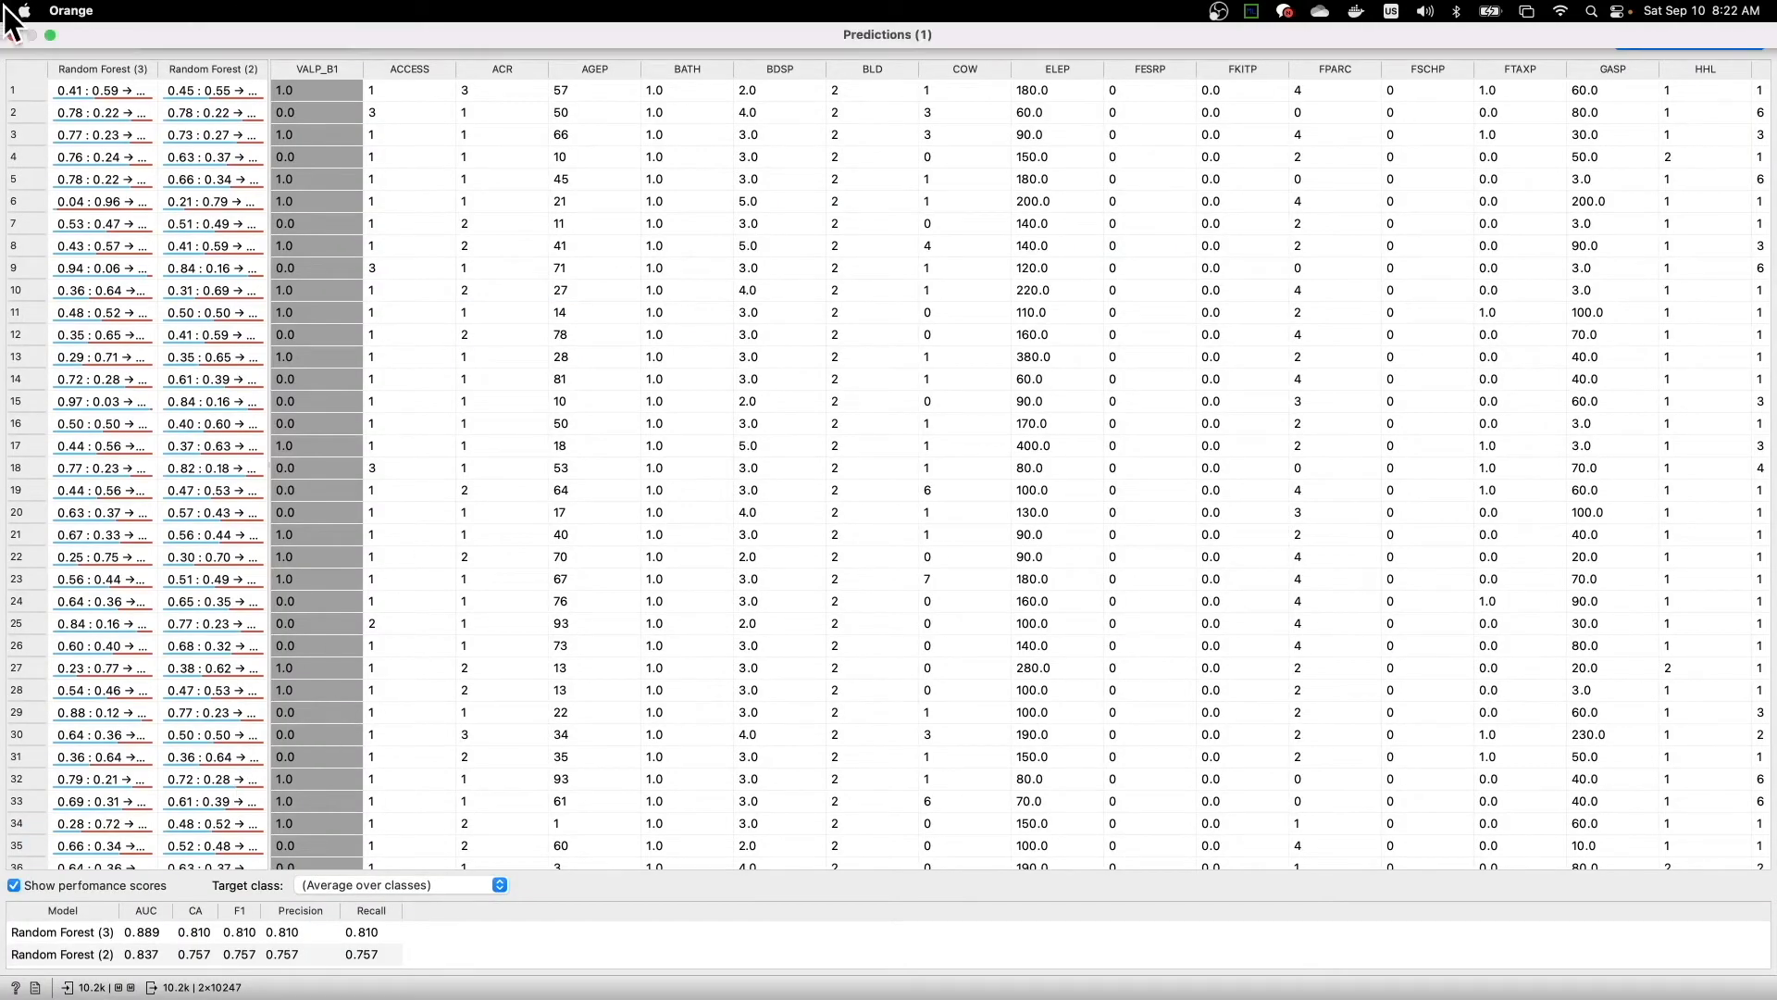
- Restore the Predictions window to normal size, sort the rows by ACCESS in ascending order, and widen both Random Forest prediction columns
click(50, 34)
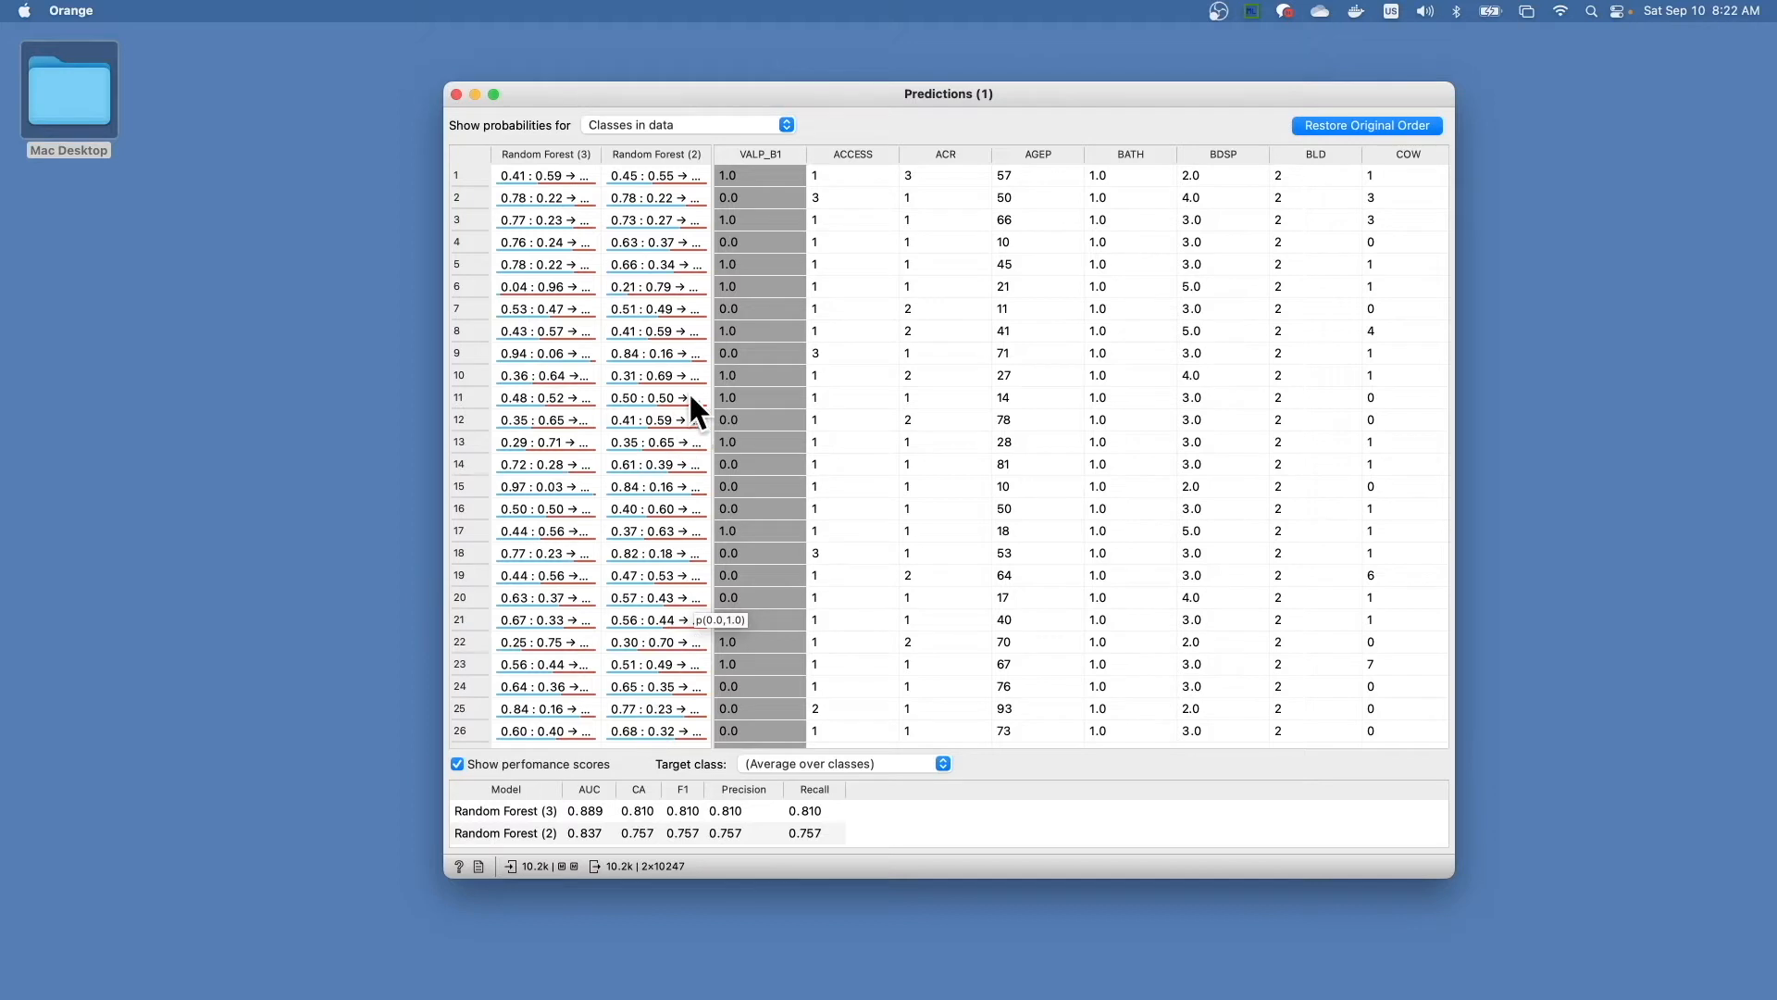
click(824, 158)
drag(709, 157, 910, 176)
drag(600, 154, 649, 163)
drag(875, 148, 836, 161)
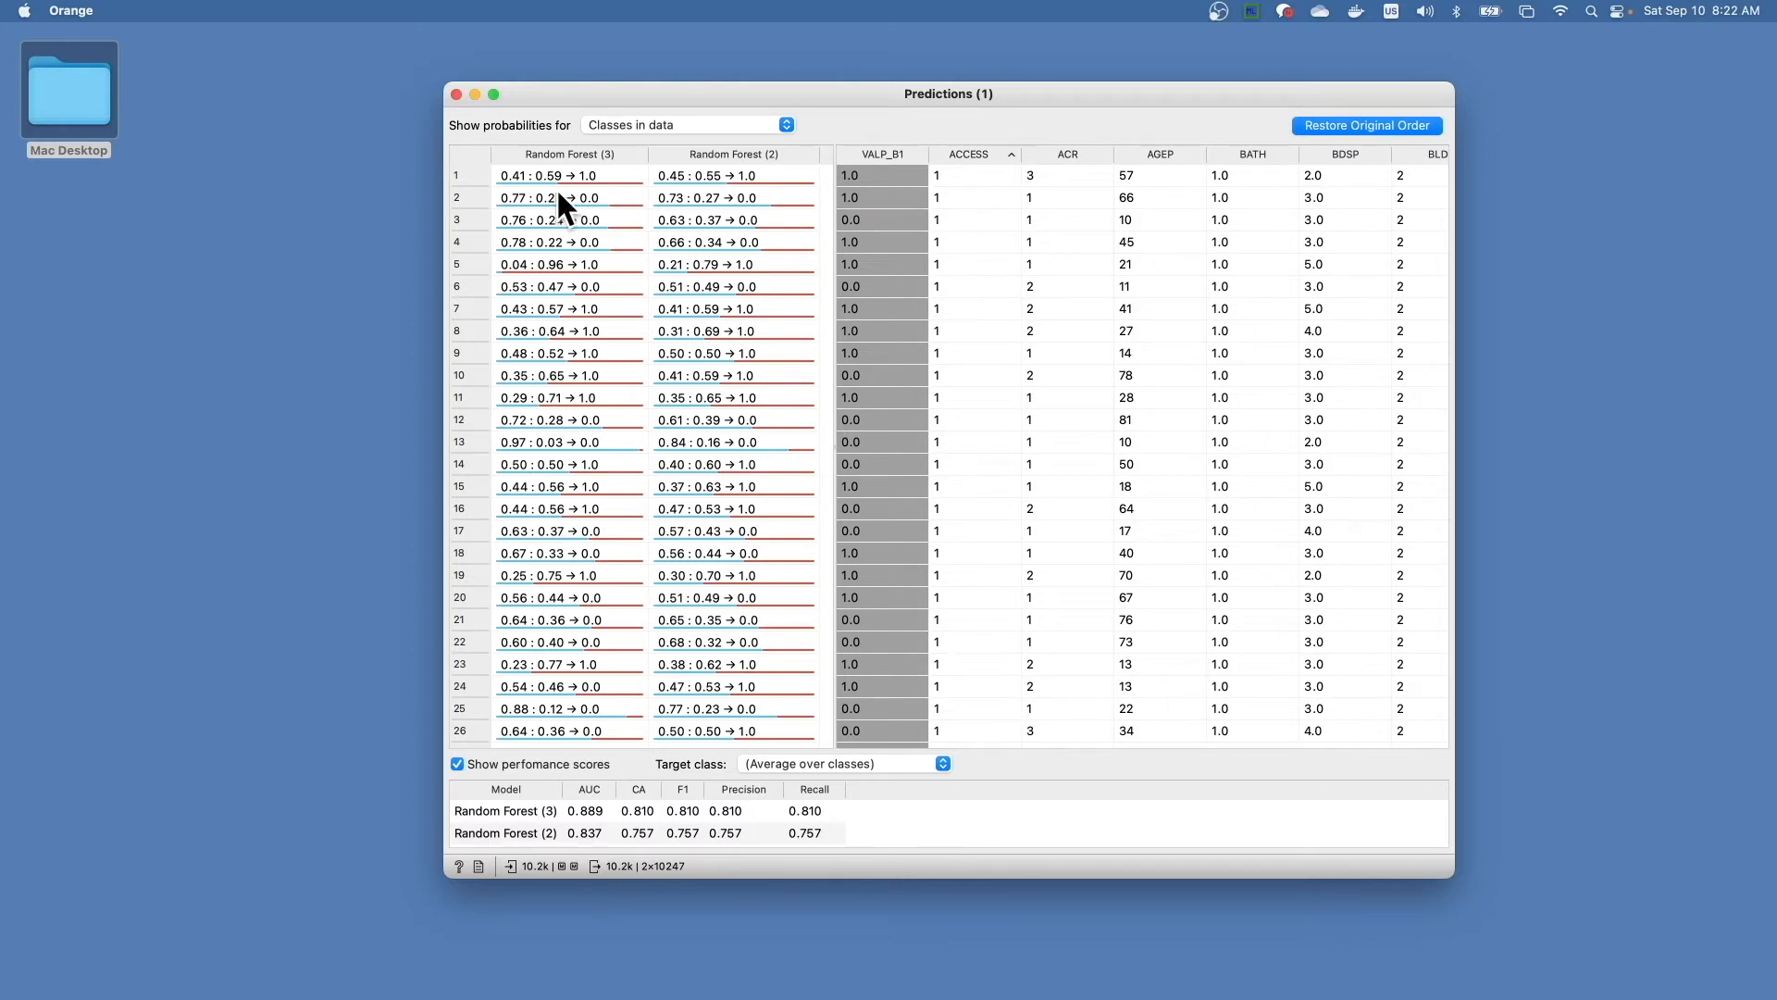
- Widen the Predictions window on both sides and compare the two forests' predictions with VALP_B1 in rows 1 and 26
click(455, 174)
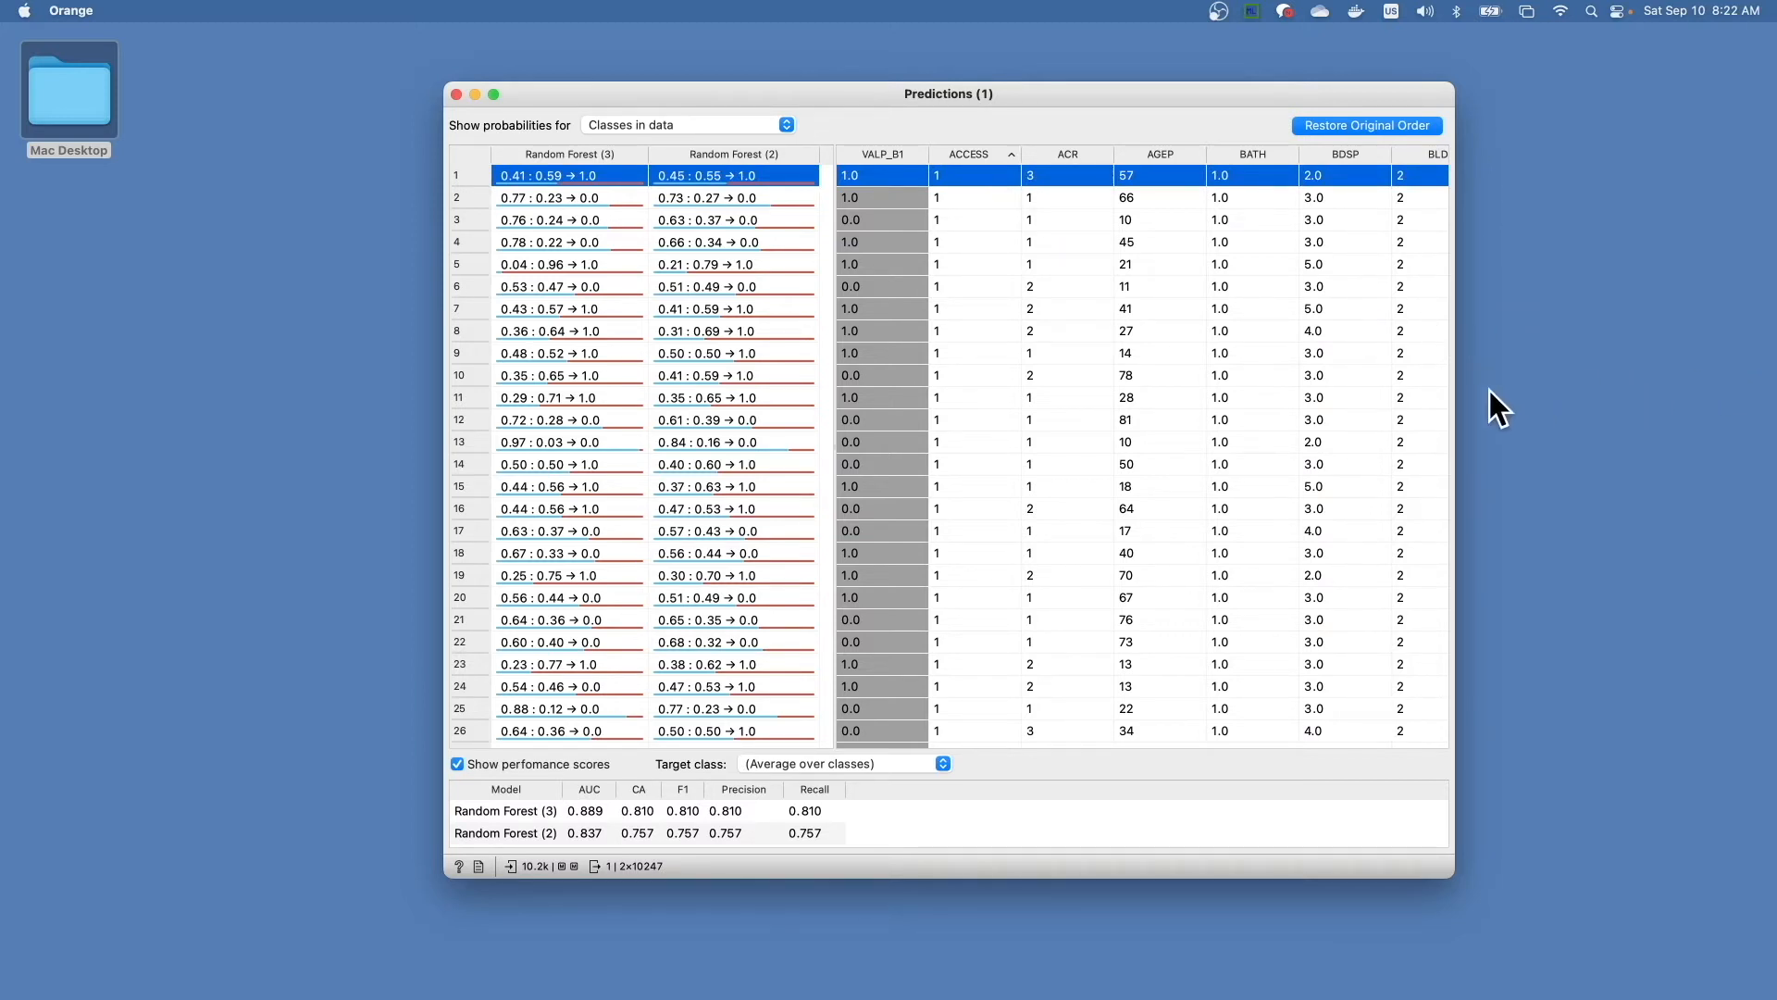
drag(1457, 395, 1773, 395)
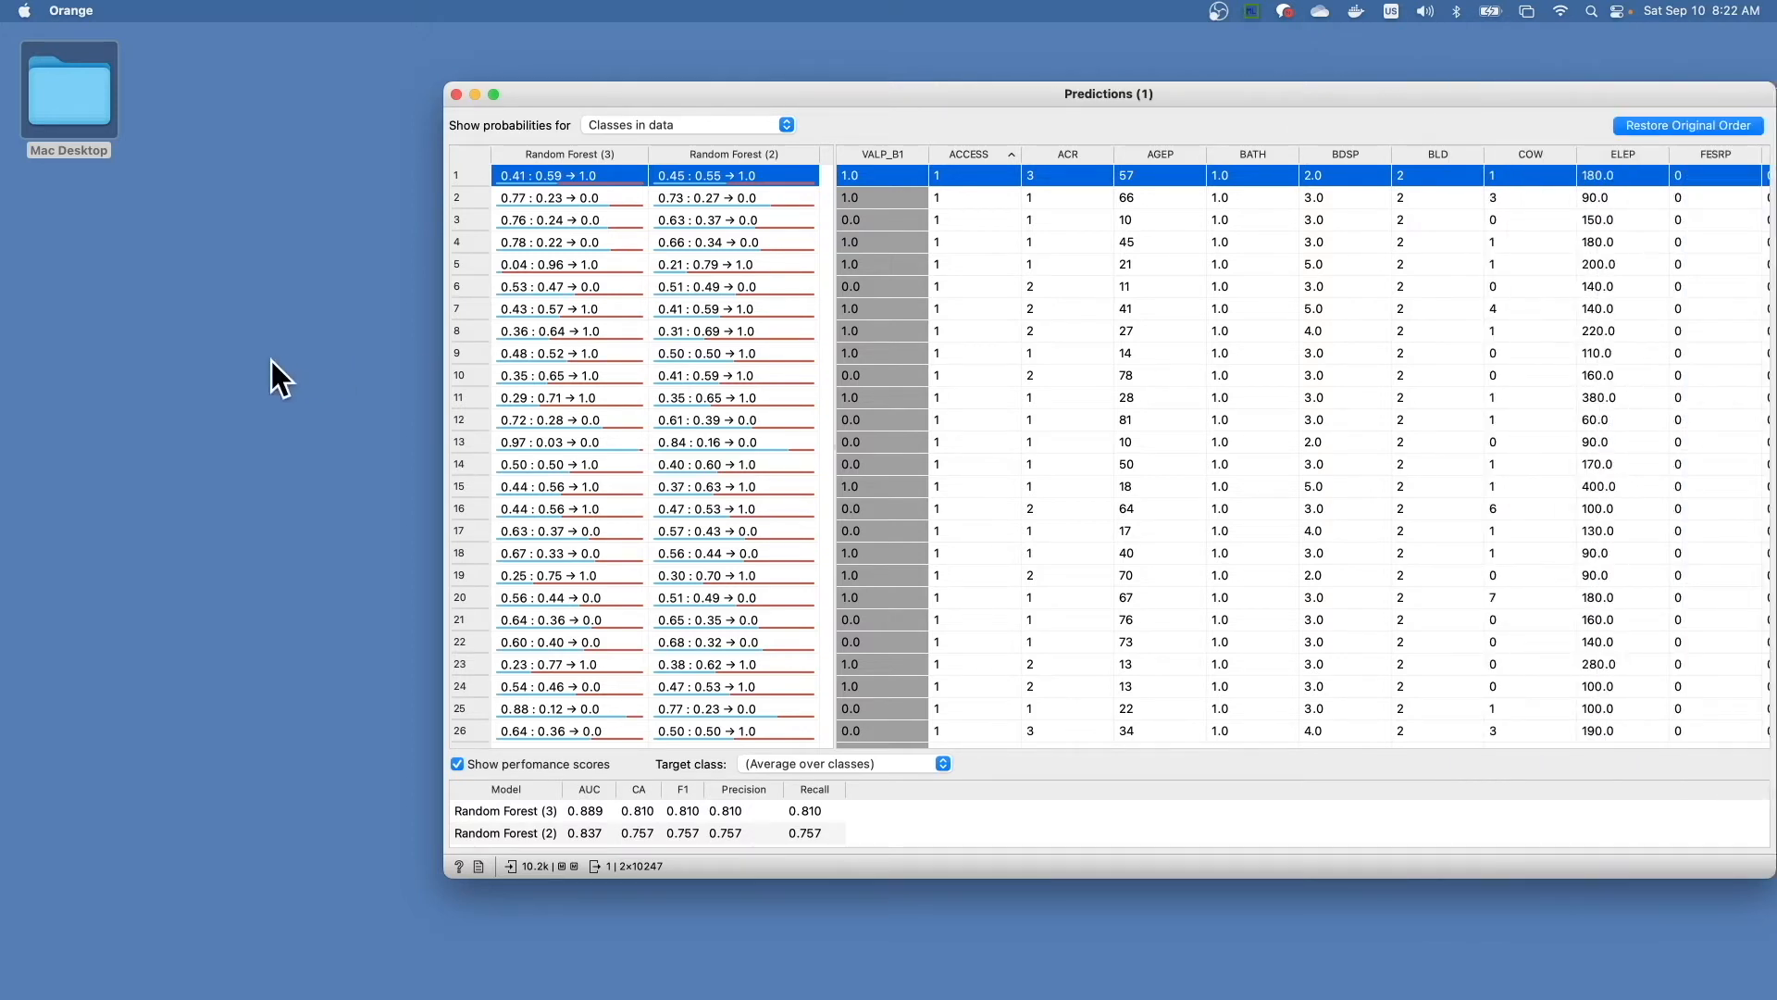
drag(443, 389, 141, 387)
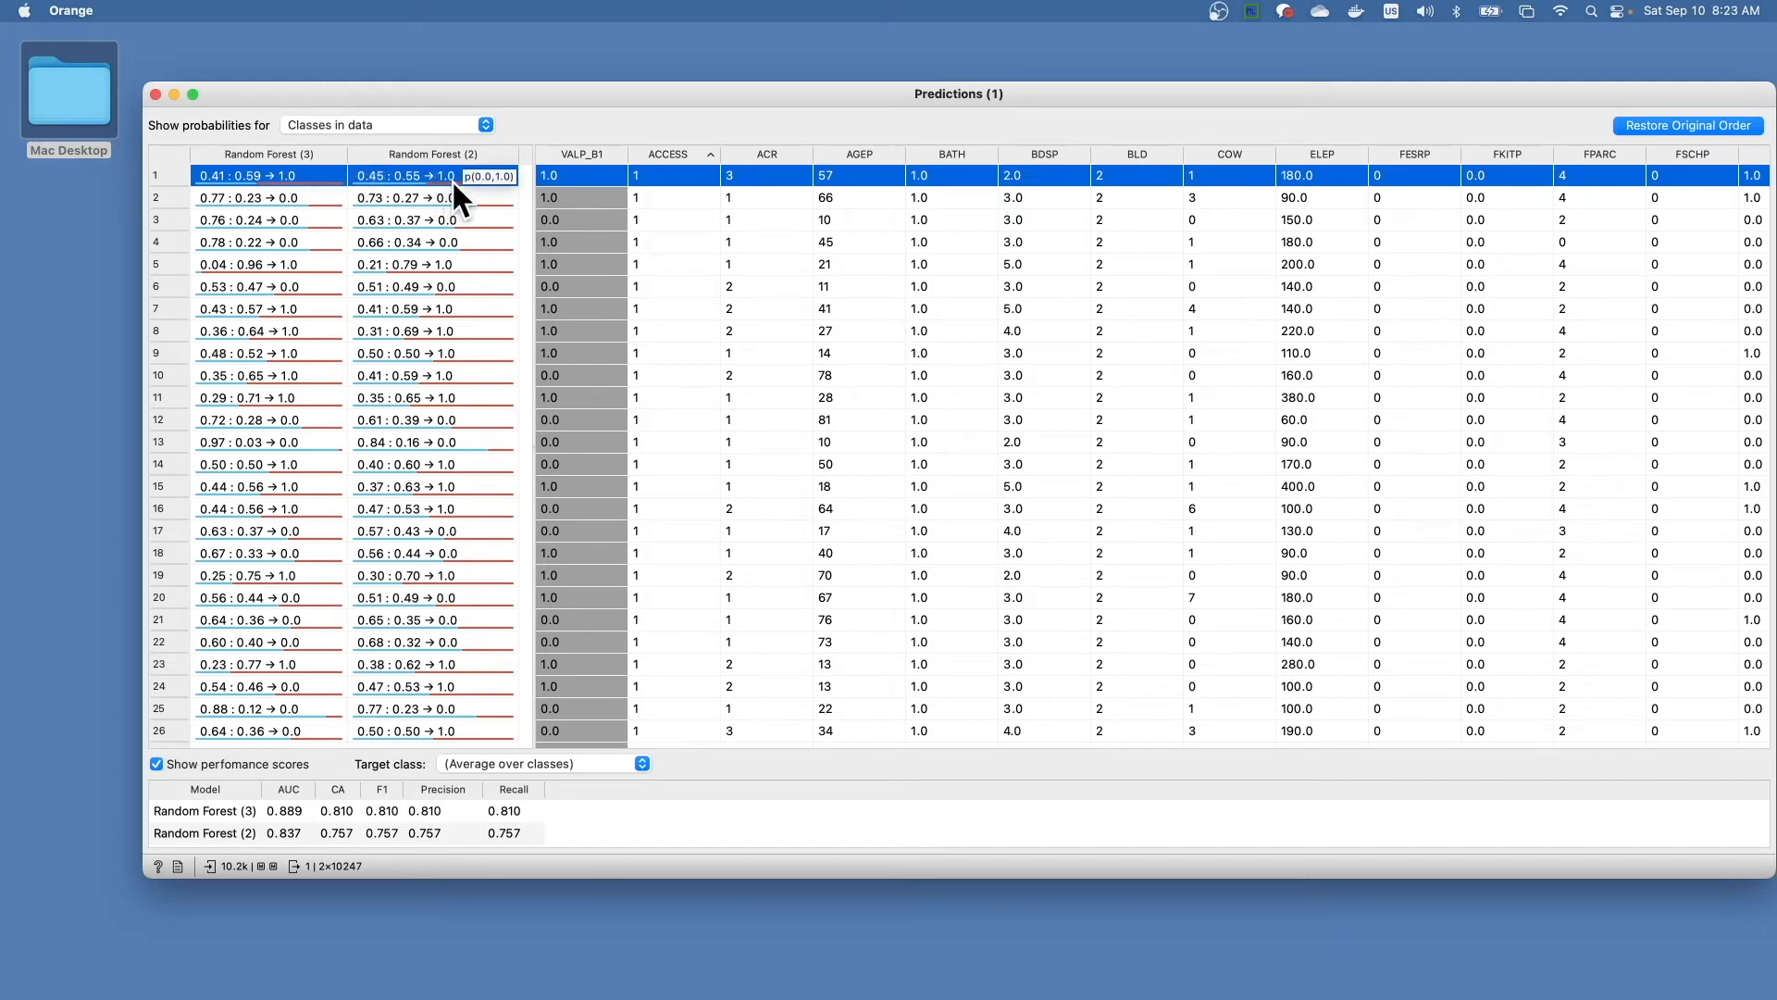
click(165, 729)
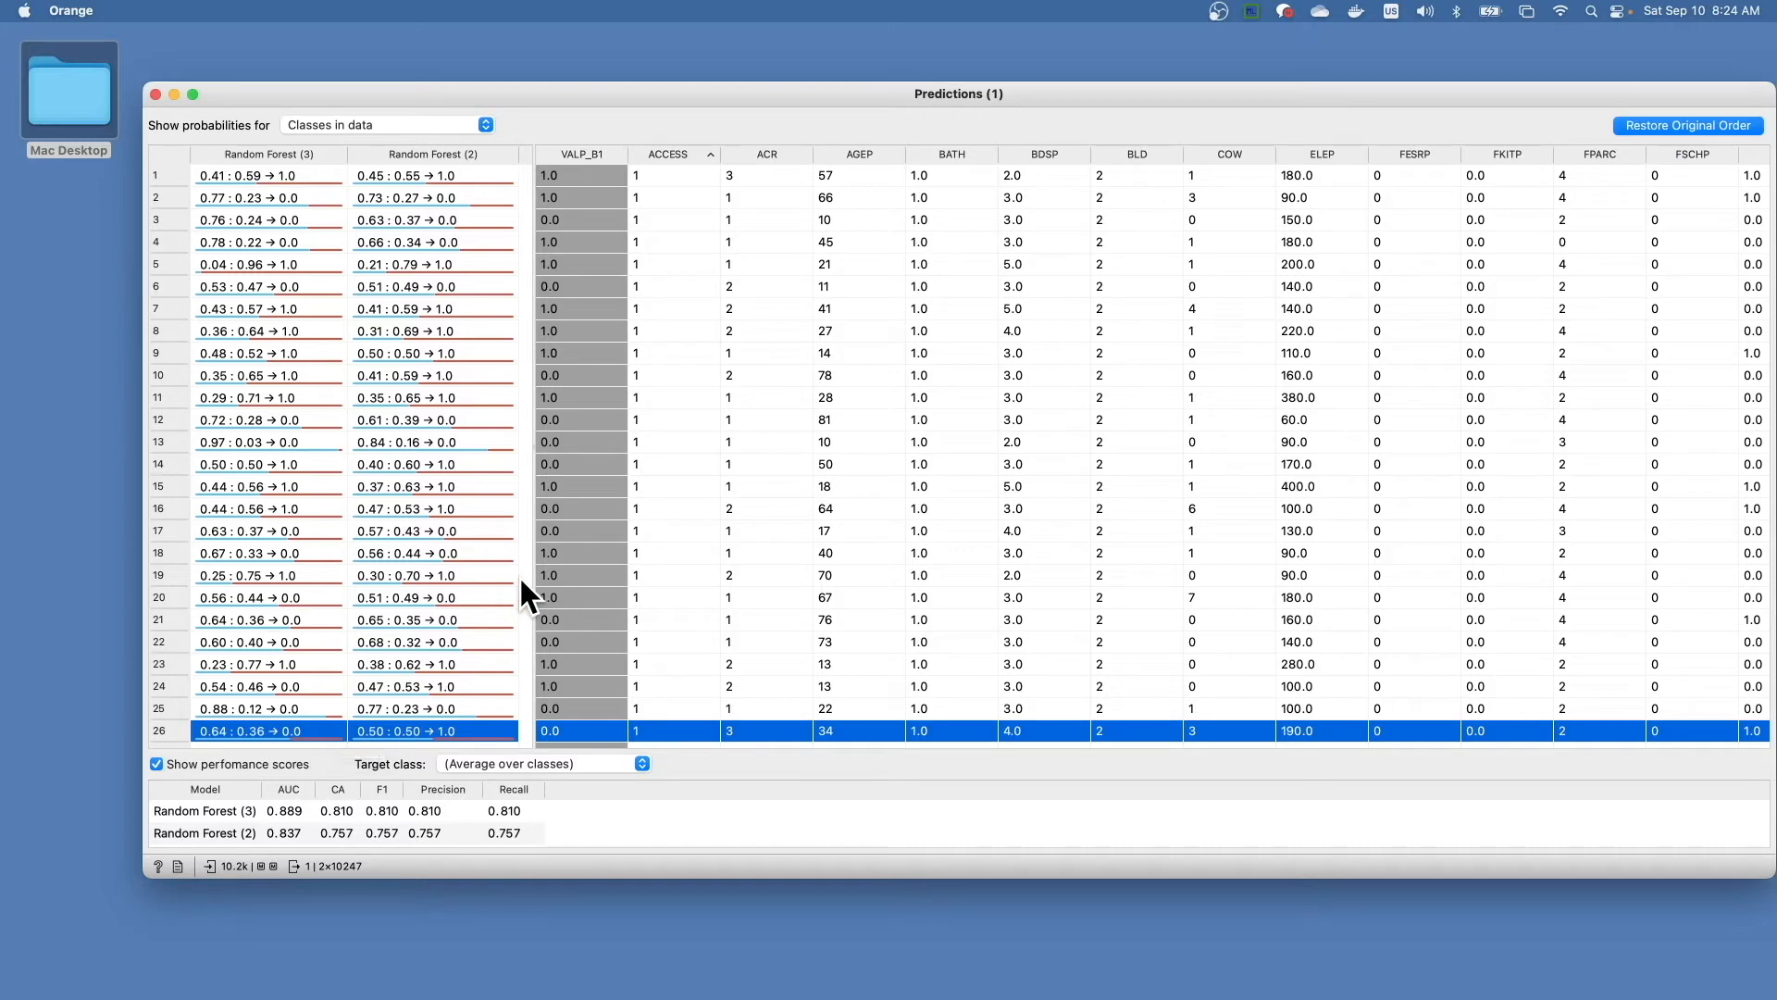
- Return to the Orange workflow and compare the growth control settings of Random Forest (3) with those of the first Random Forest
key(ctrl+Up)
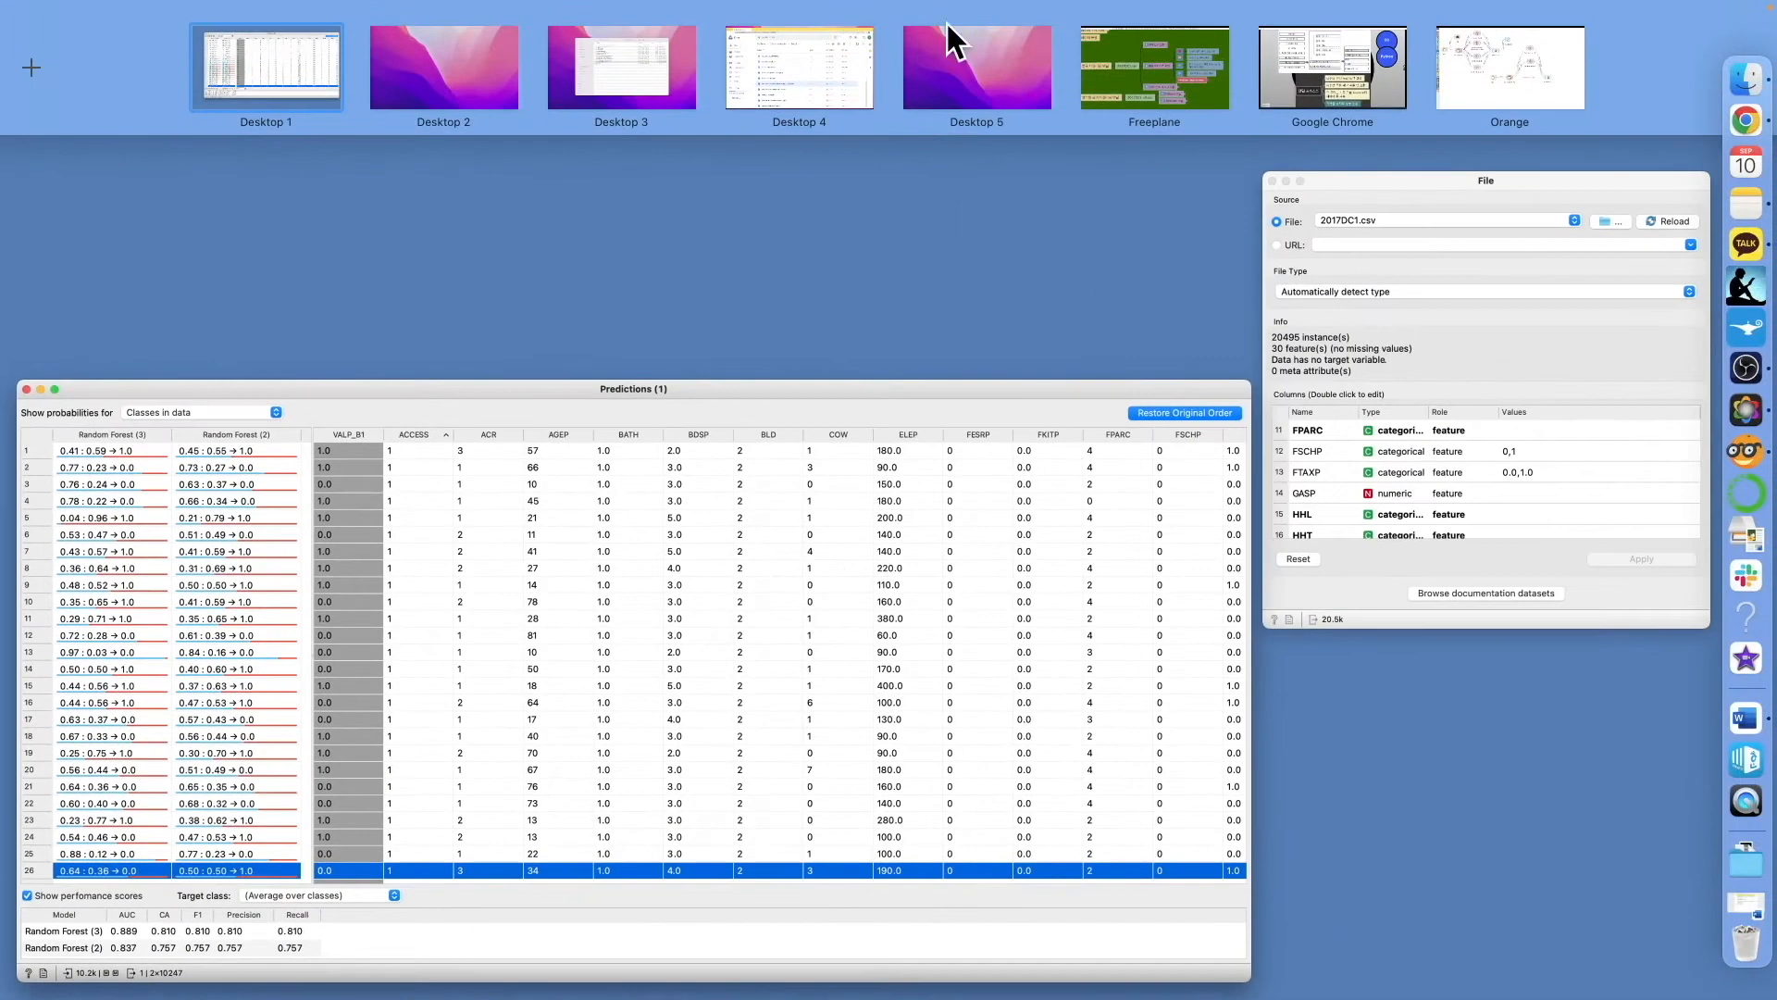
click(1503, 68)
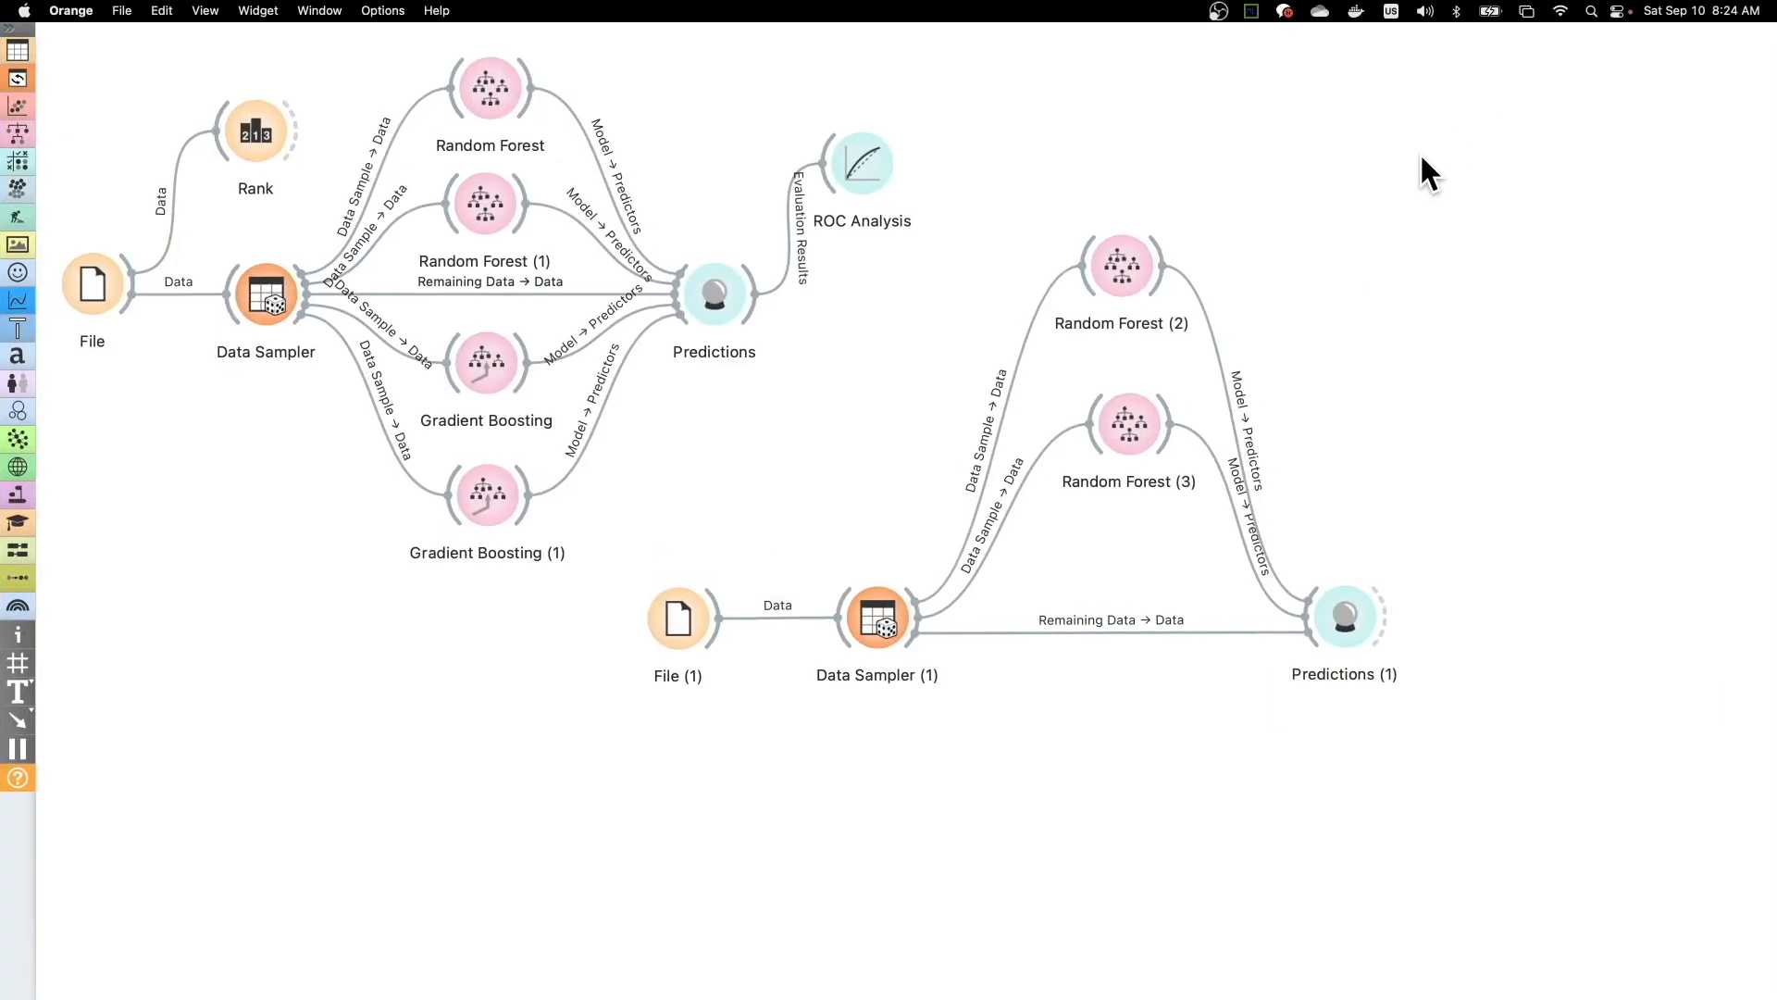
double_click(1148, 426)
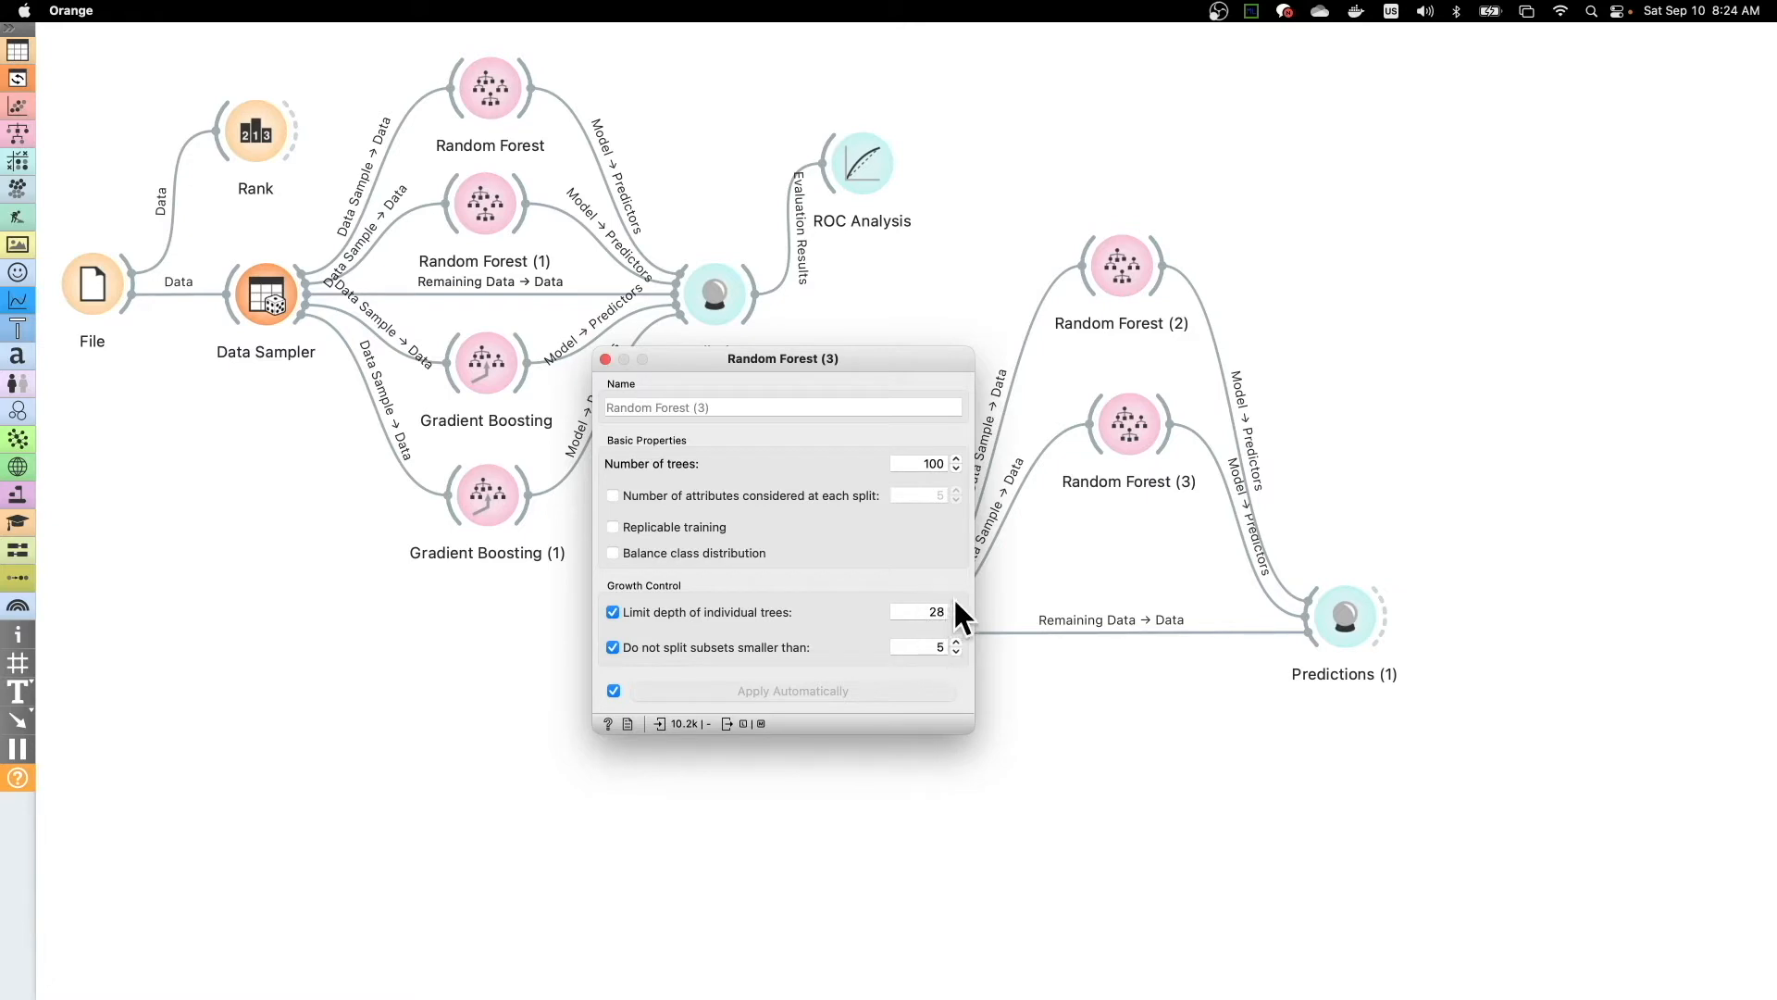
double_click(502, 88)
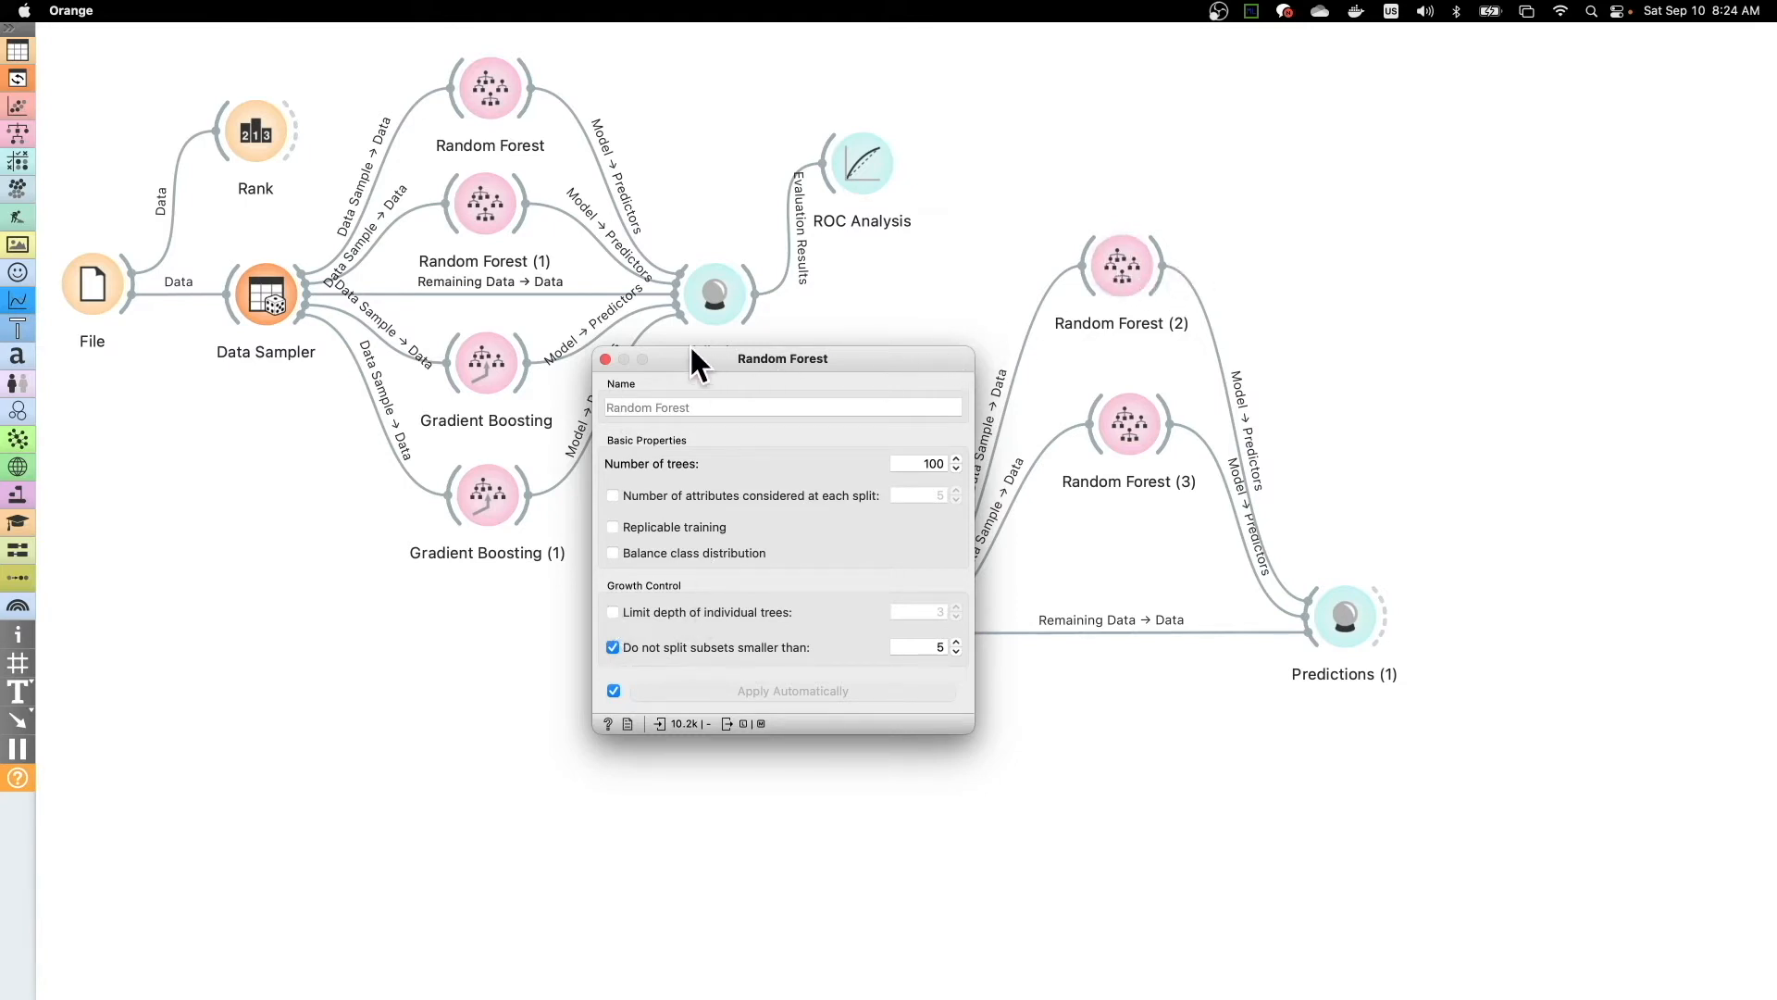
click(605, 358)
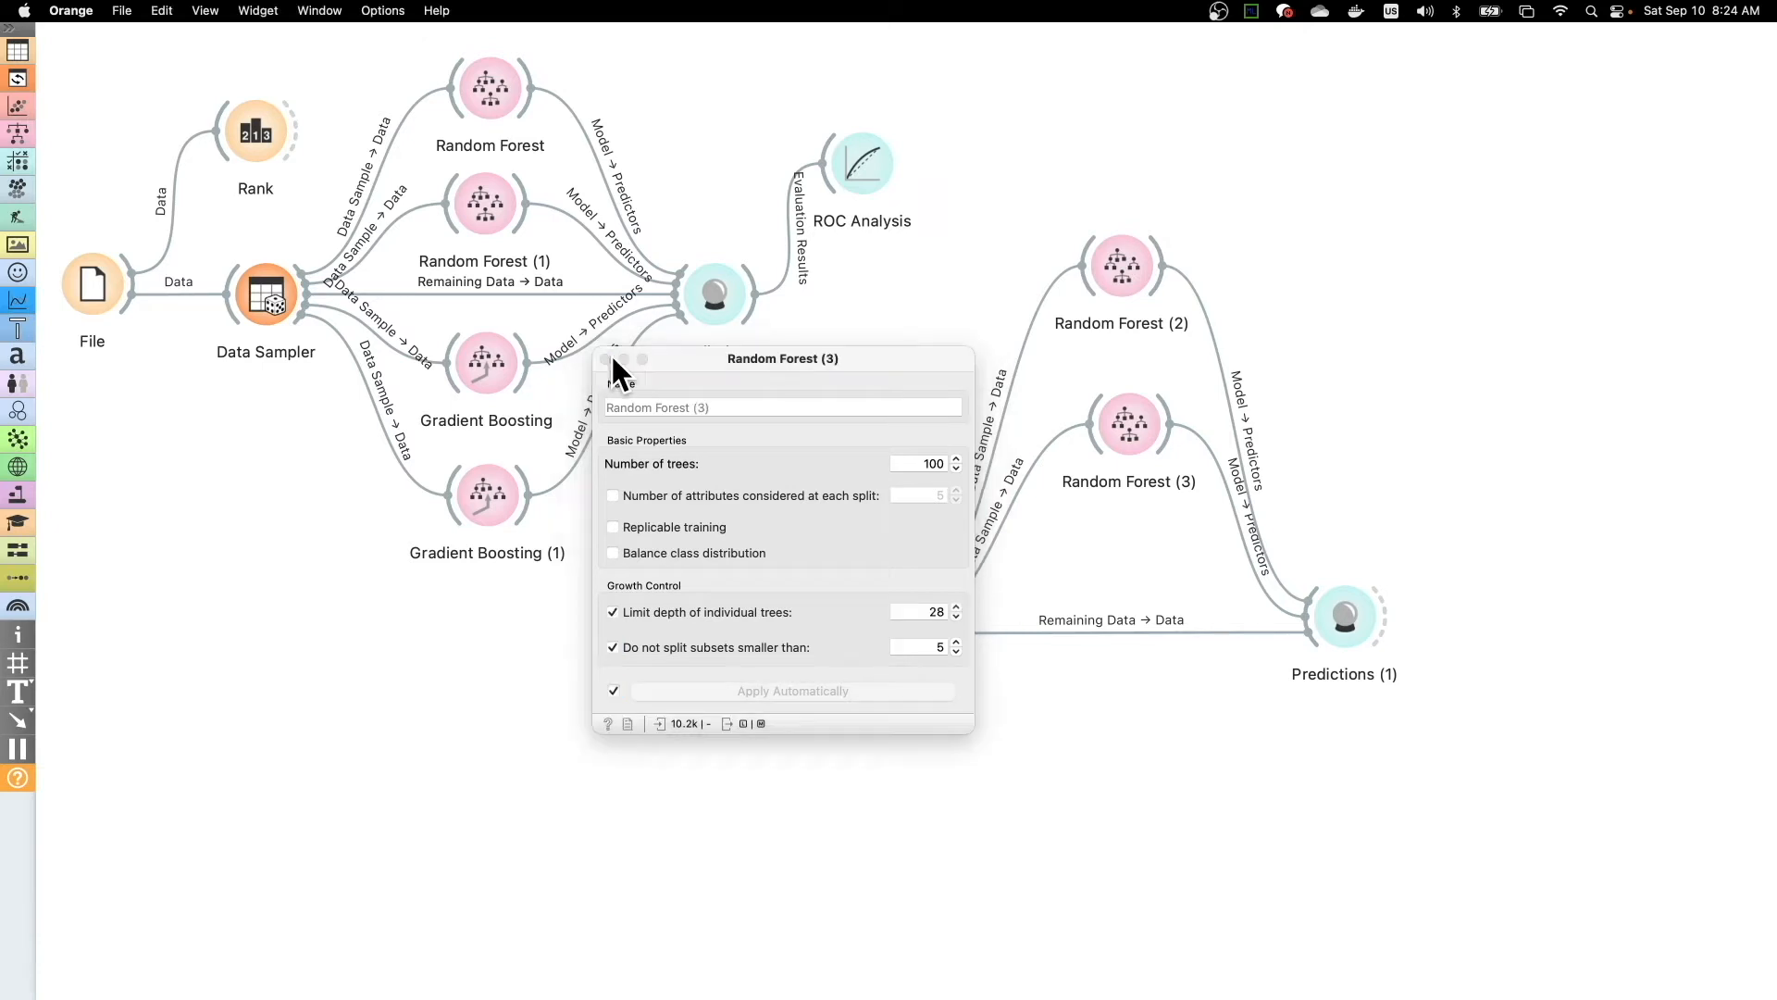
click(605, 358)
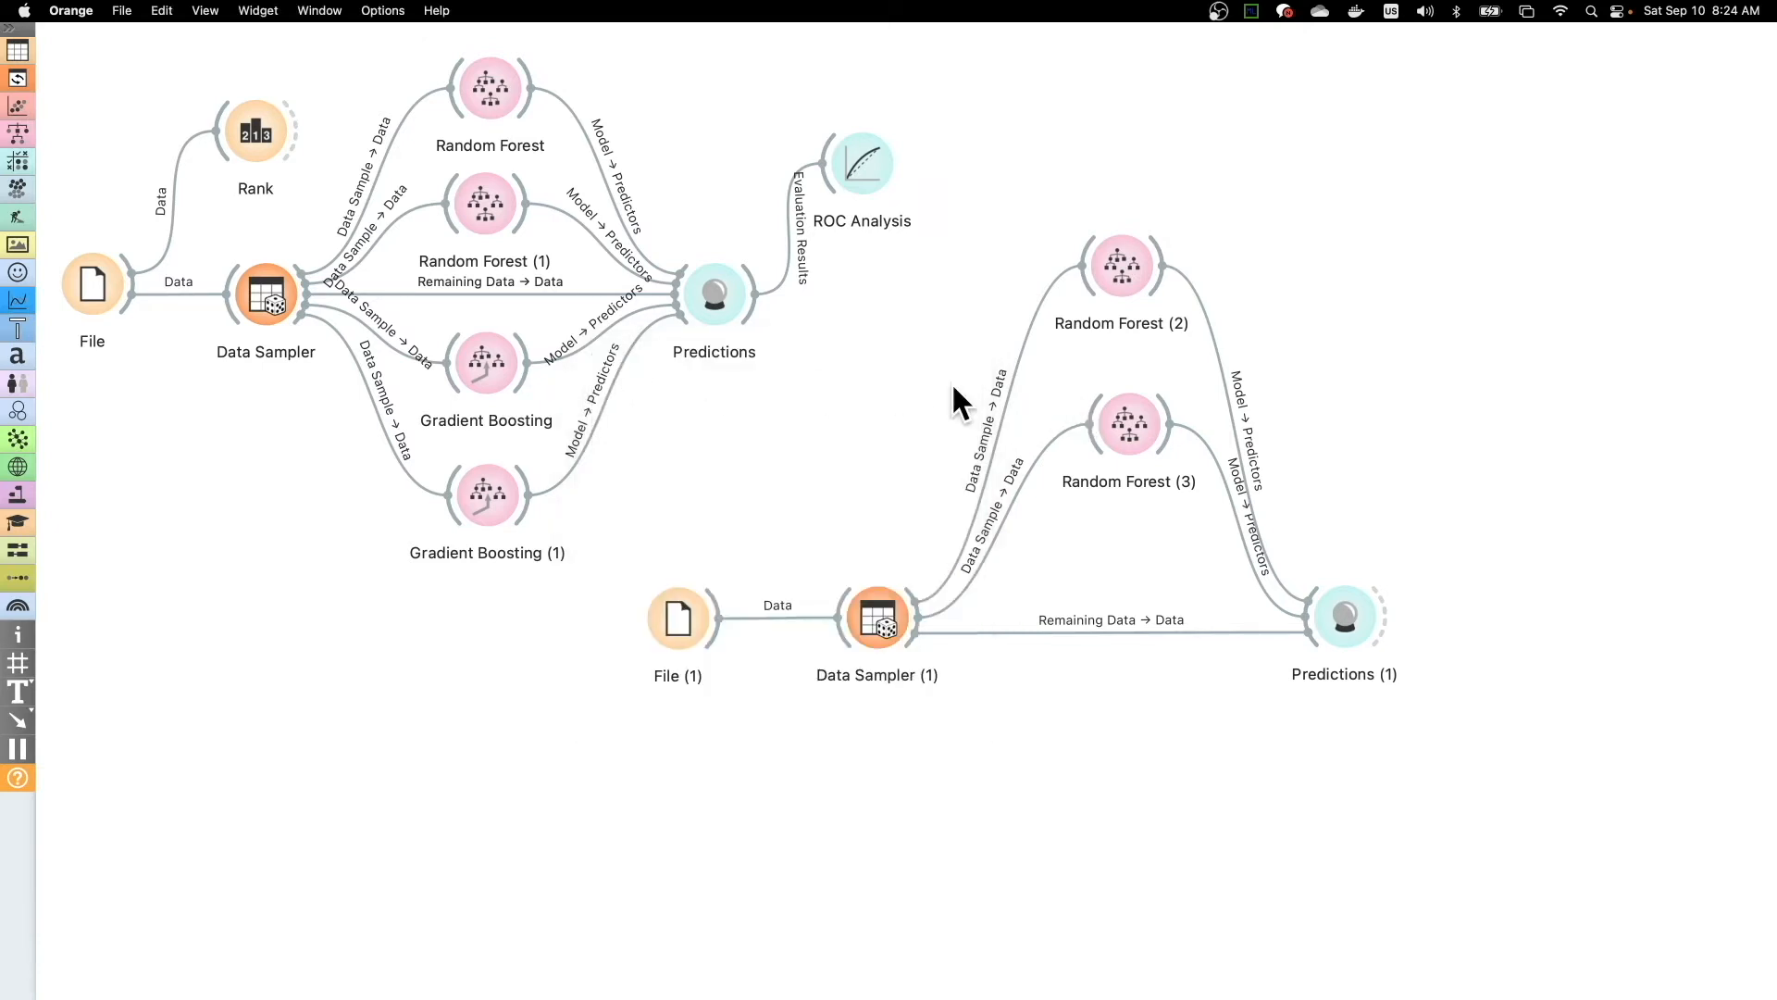
double_click(1119, 417)
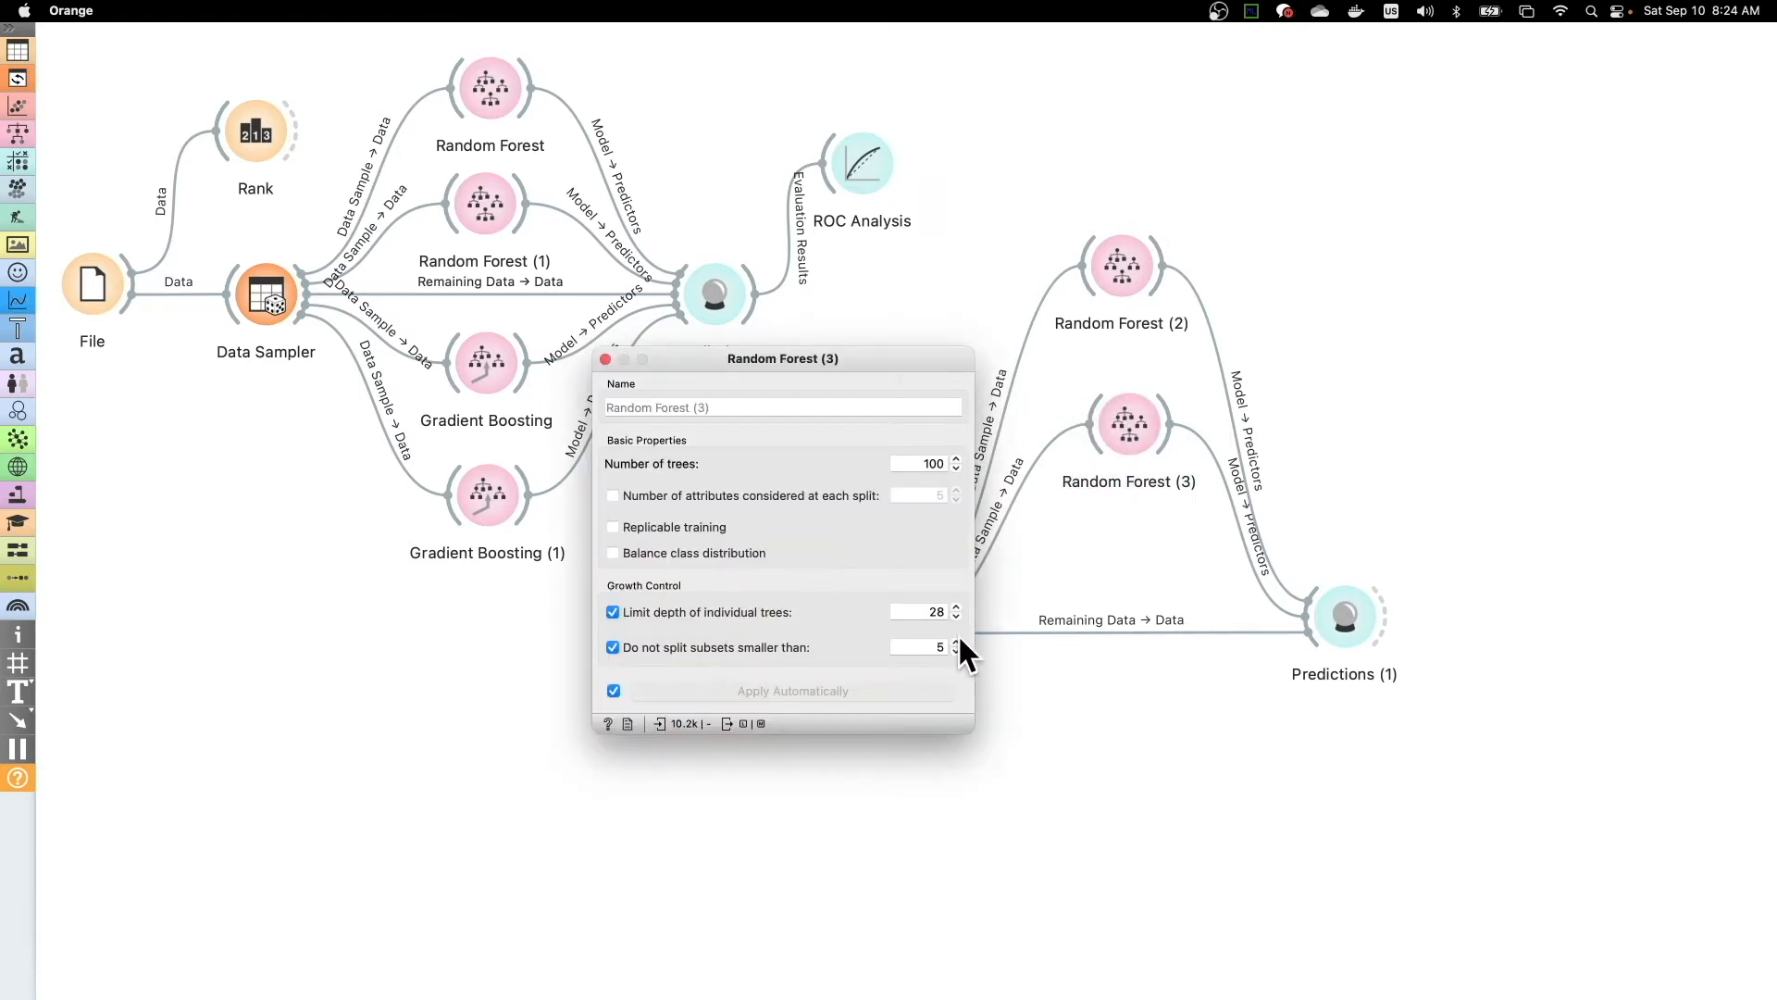
click(606, 358)
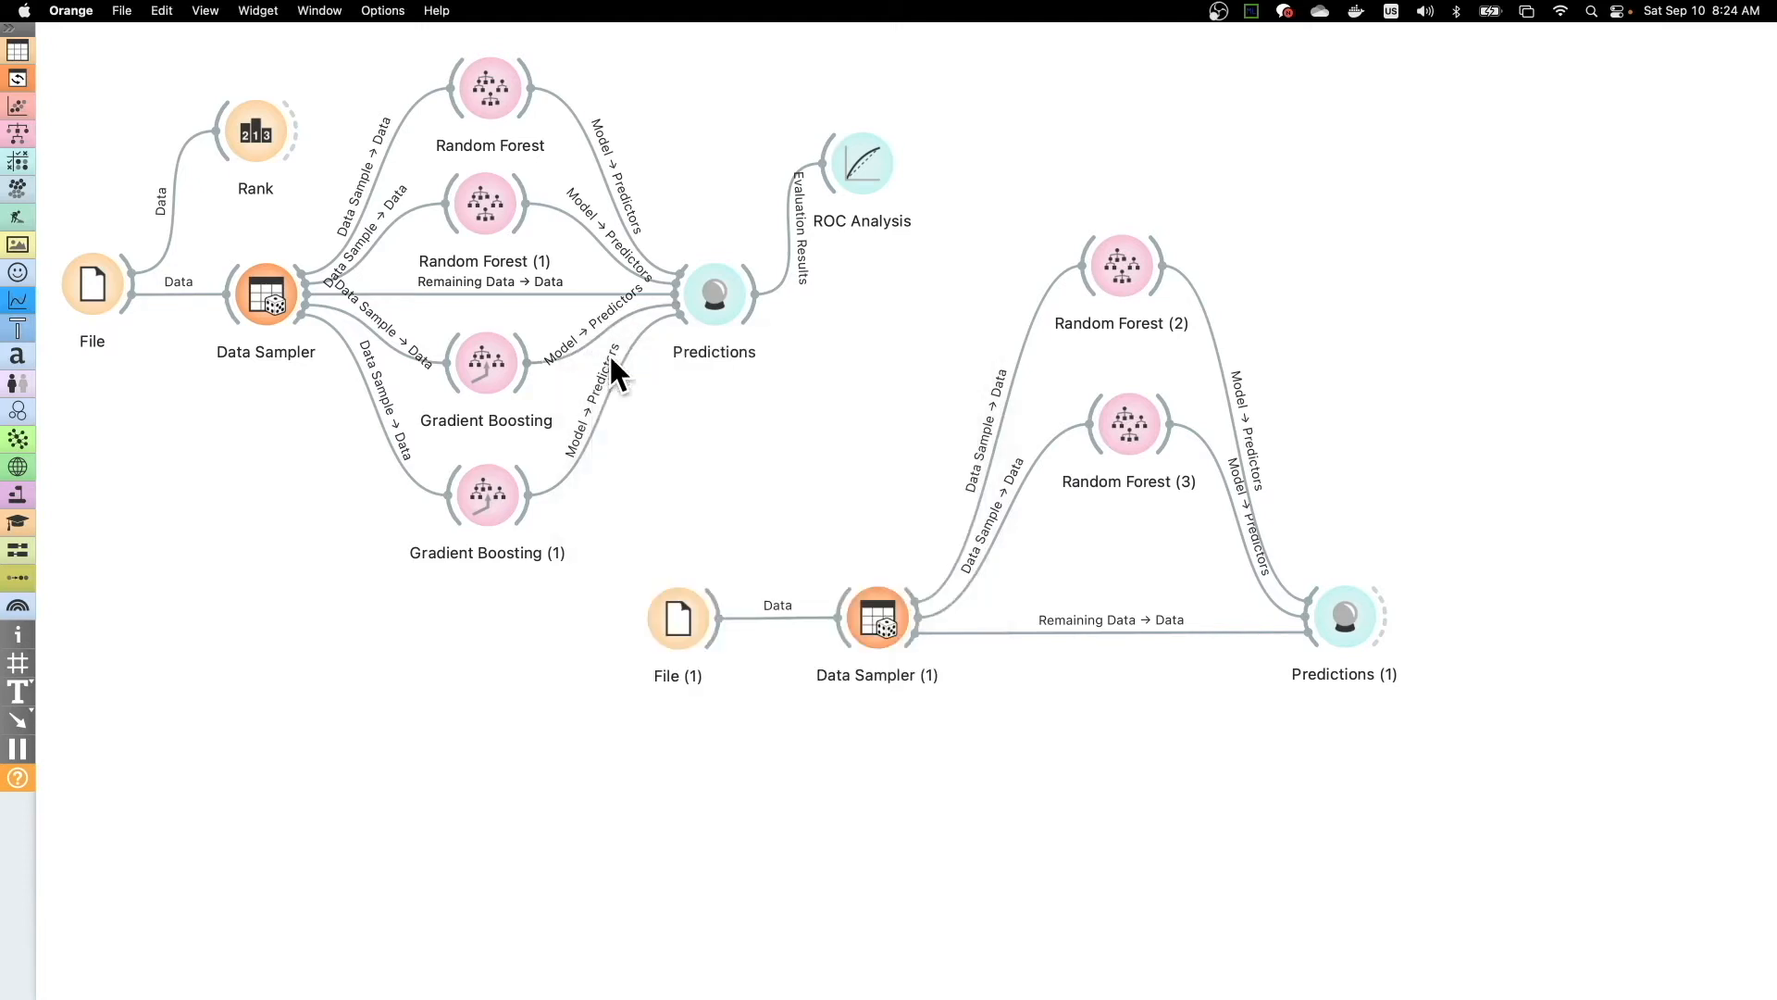
- Switch to the Freeplane mind map and expand the 구글 코랩 Colab branch beside the central 트리 기반 모델 흐름도 node
key(ctrl+Up)
click(1163, 91)
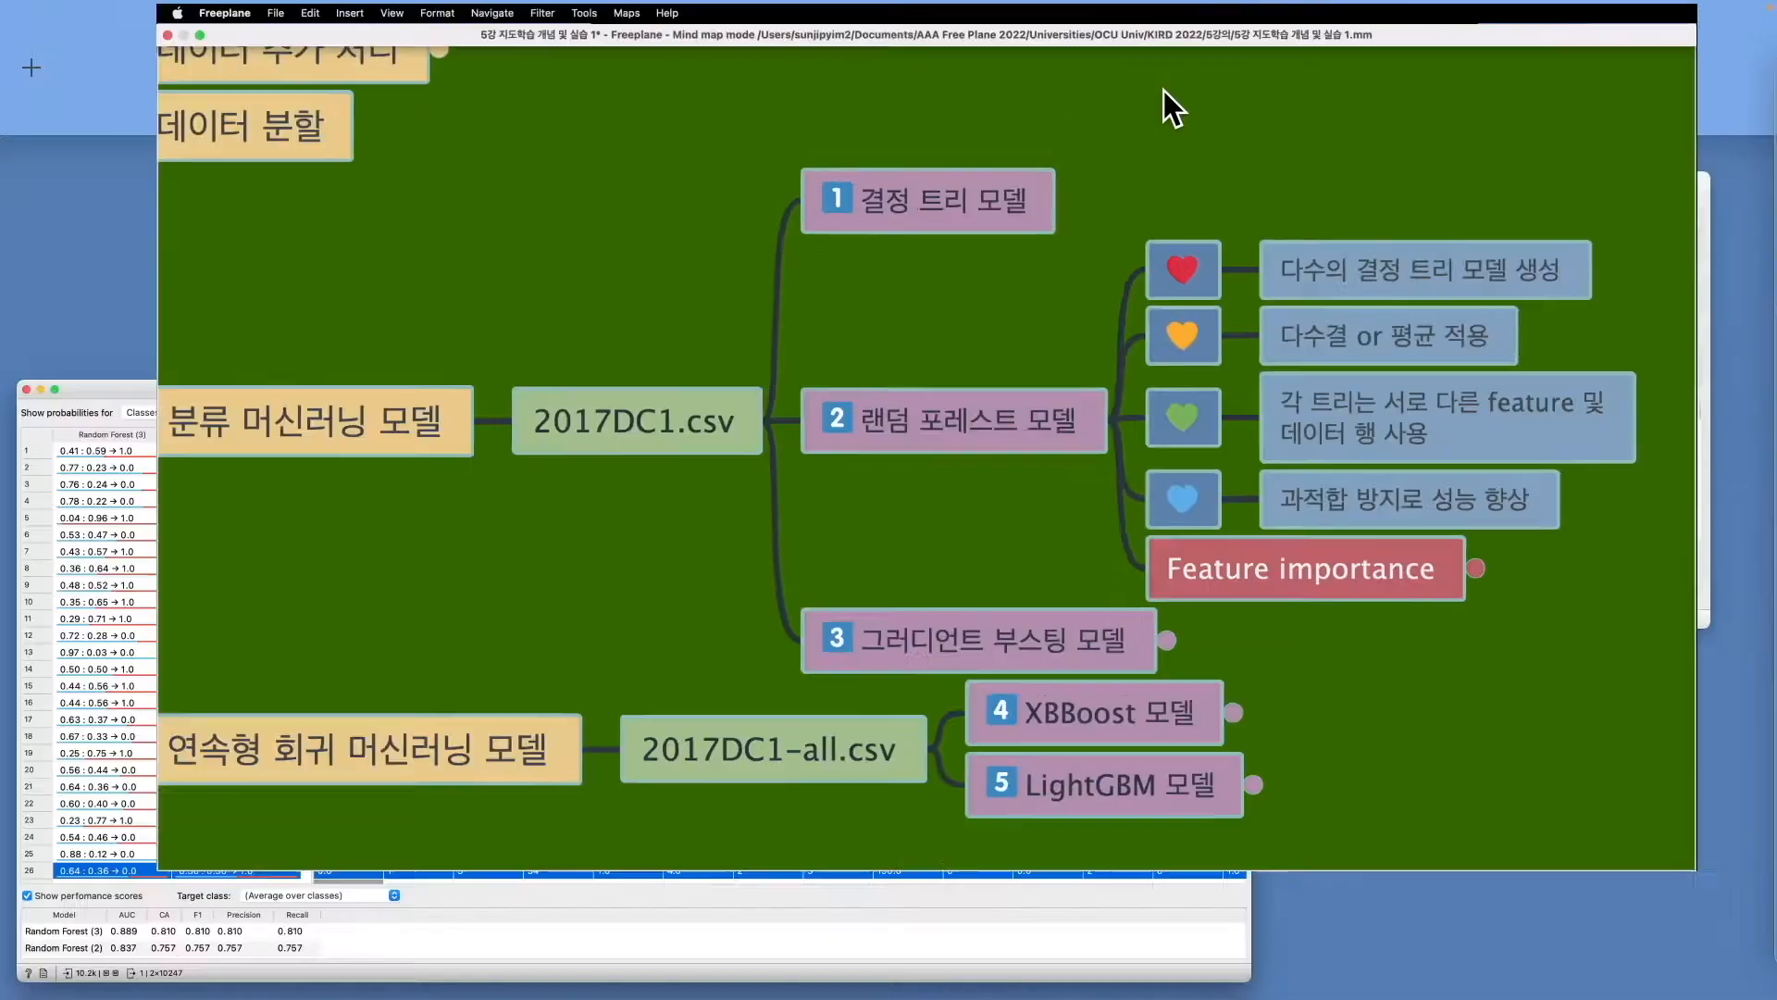
scroll(1009, 347, down, 3)
scroll(1009, 347, left, 2)
scroll(1009, 347, left, 4)
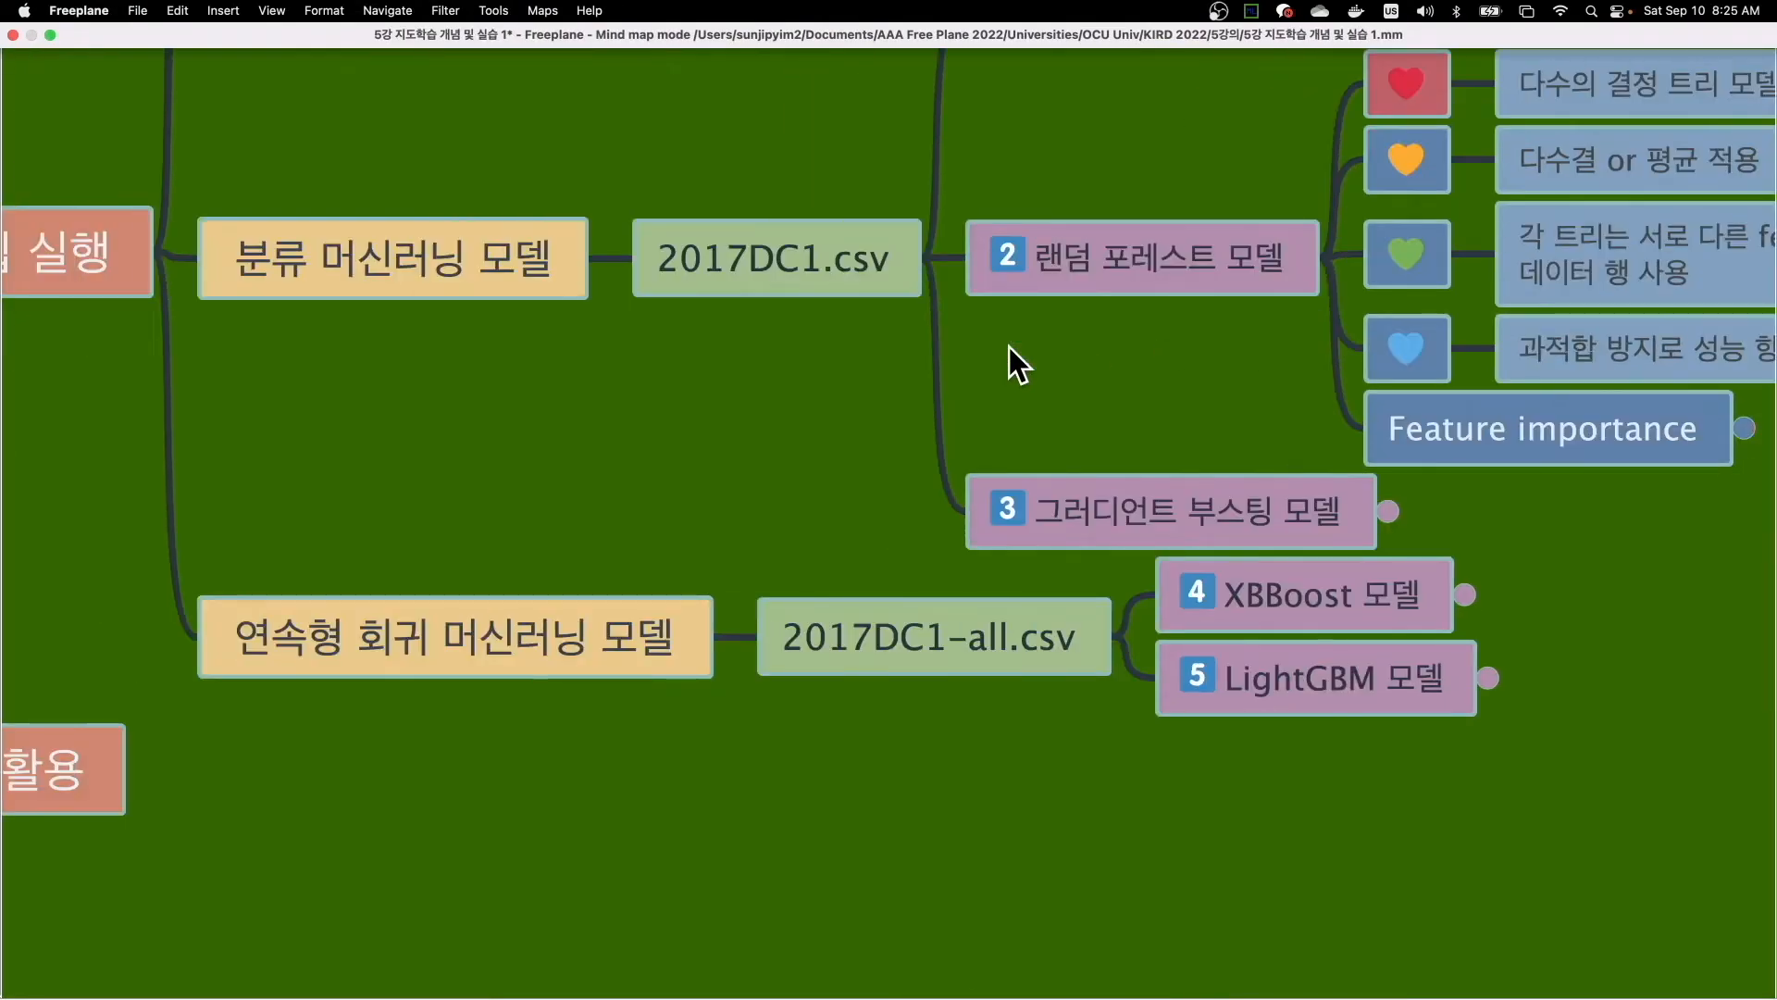
scroll(1009, 347, up, 1)
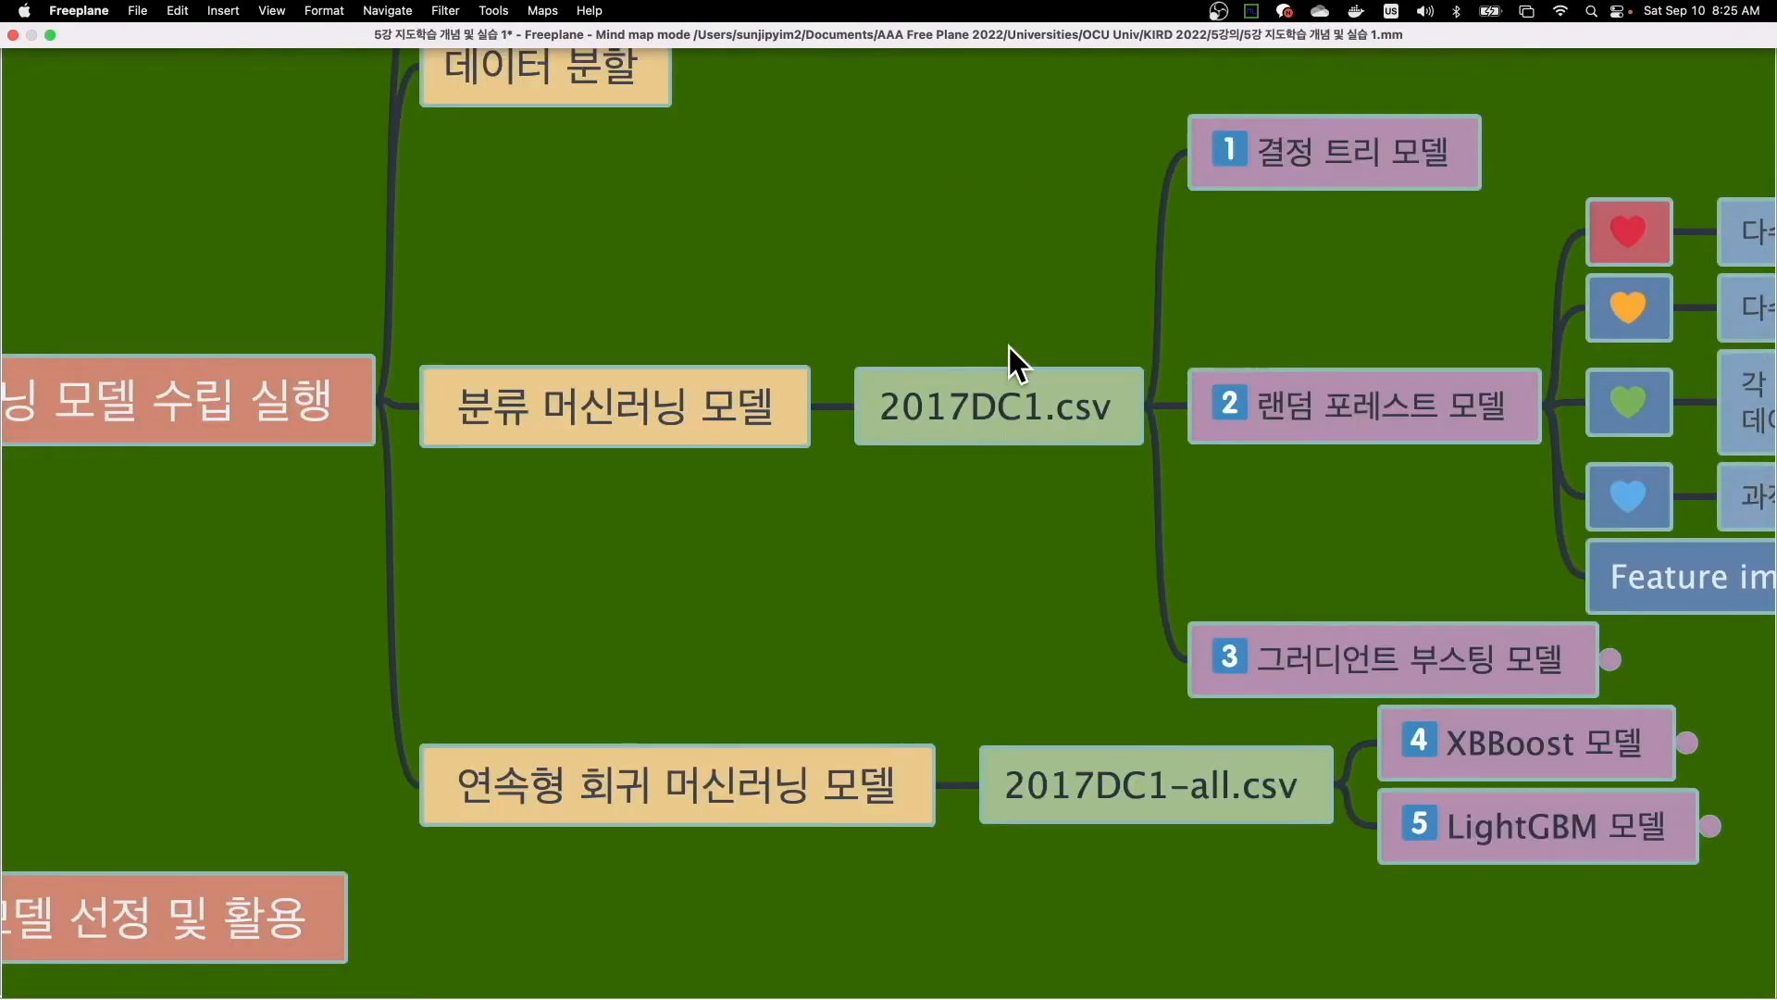
scroll(1009, 347, left, 6)
scroll(1009, 347, left, 13)
scroll(1009, 347, up, 3)
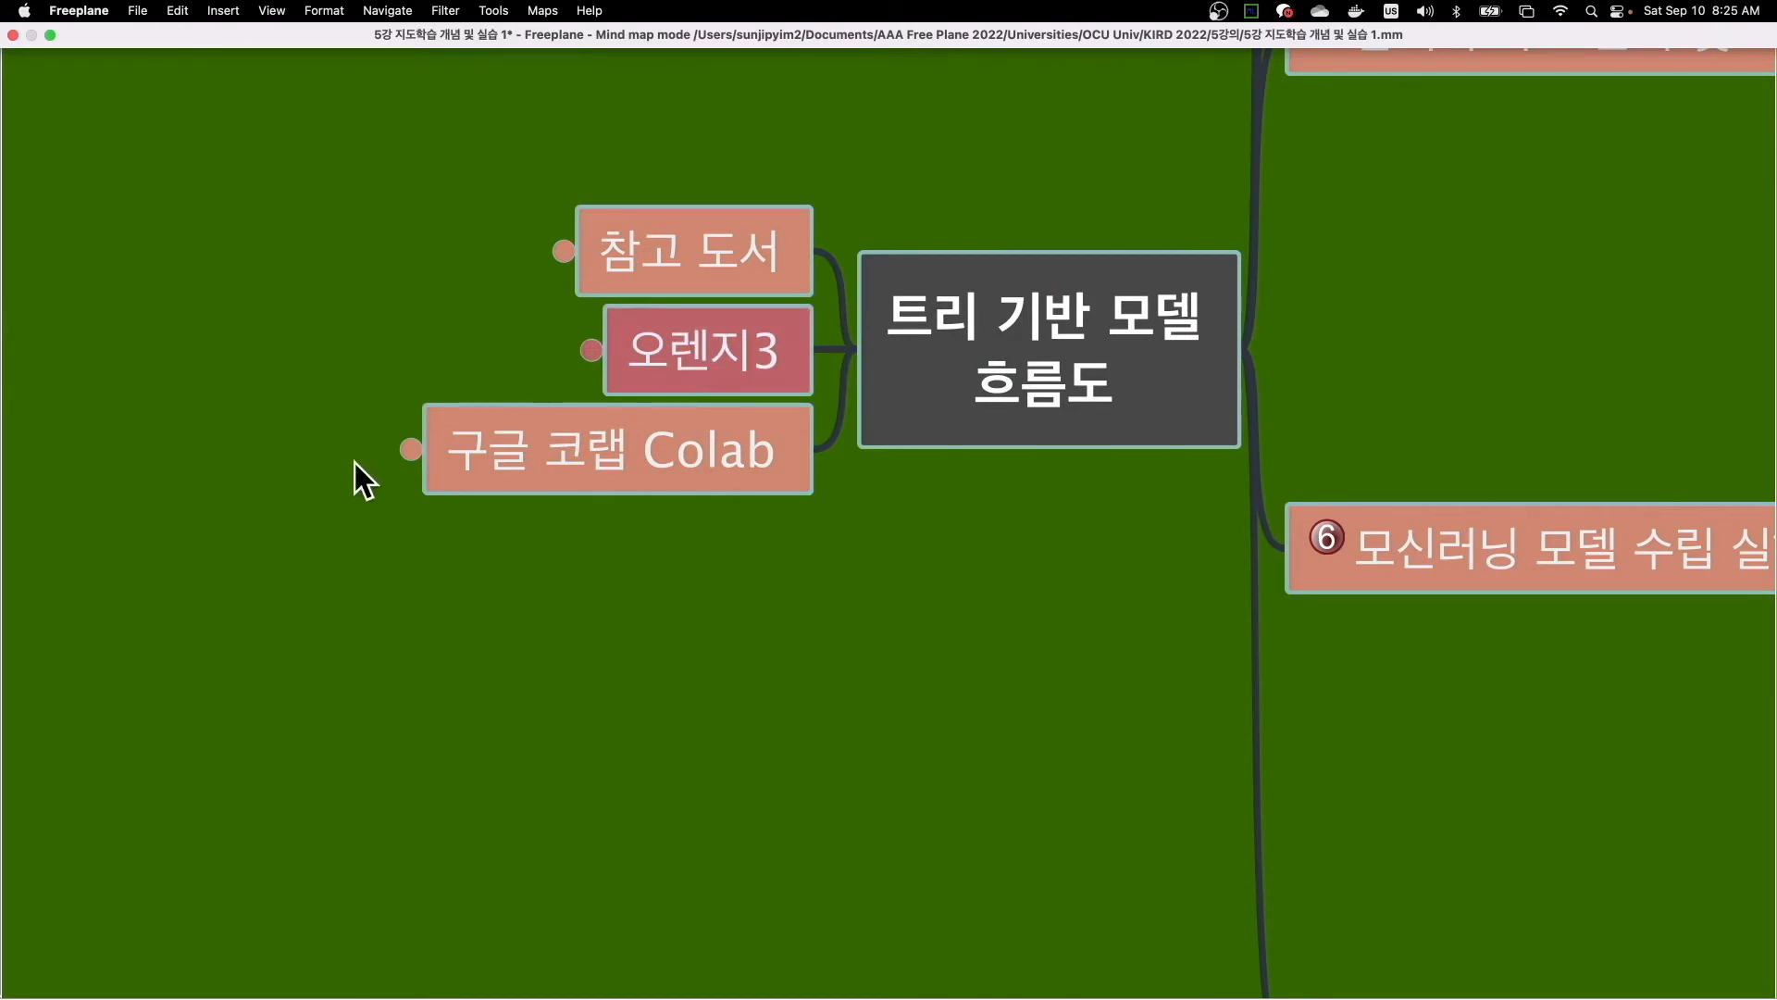
click(411, 448)
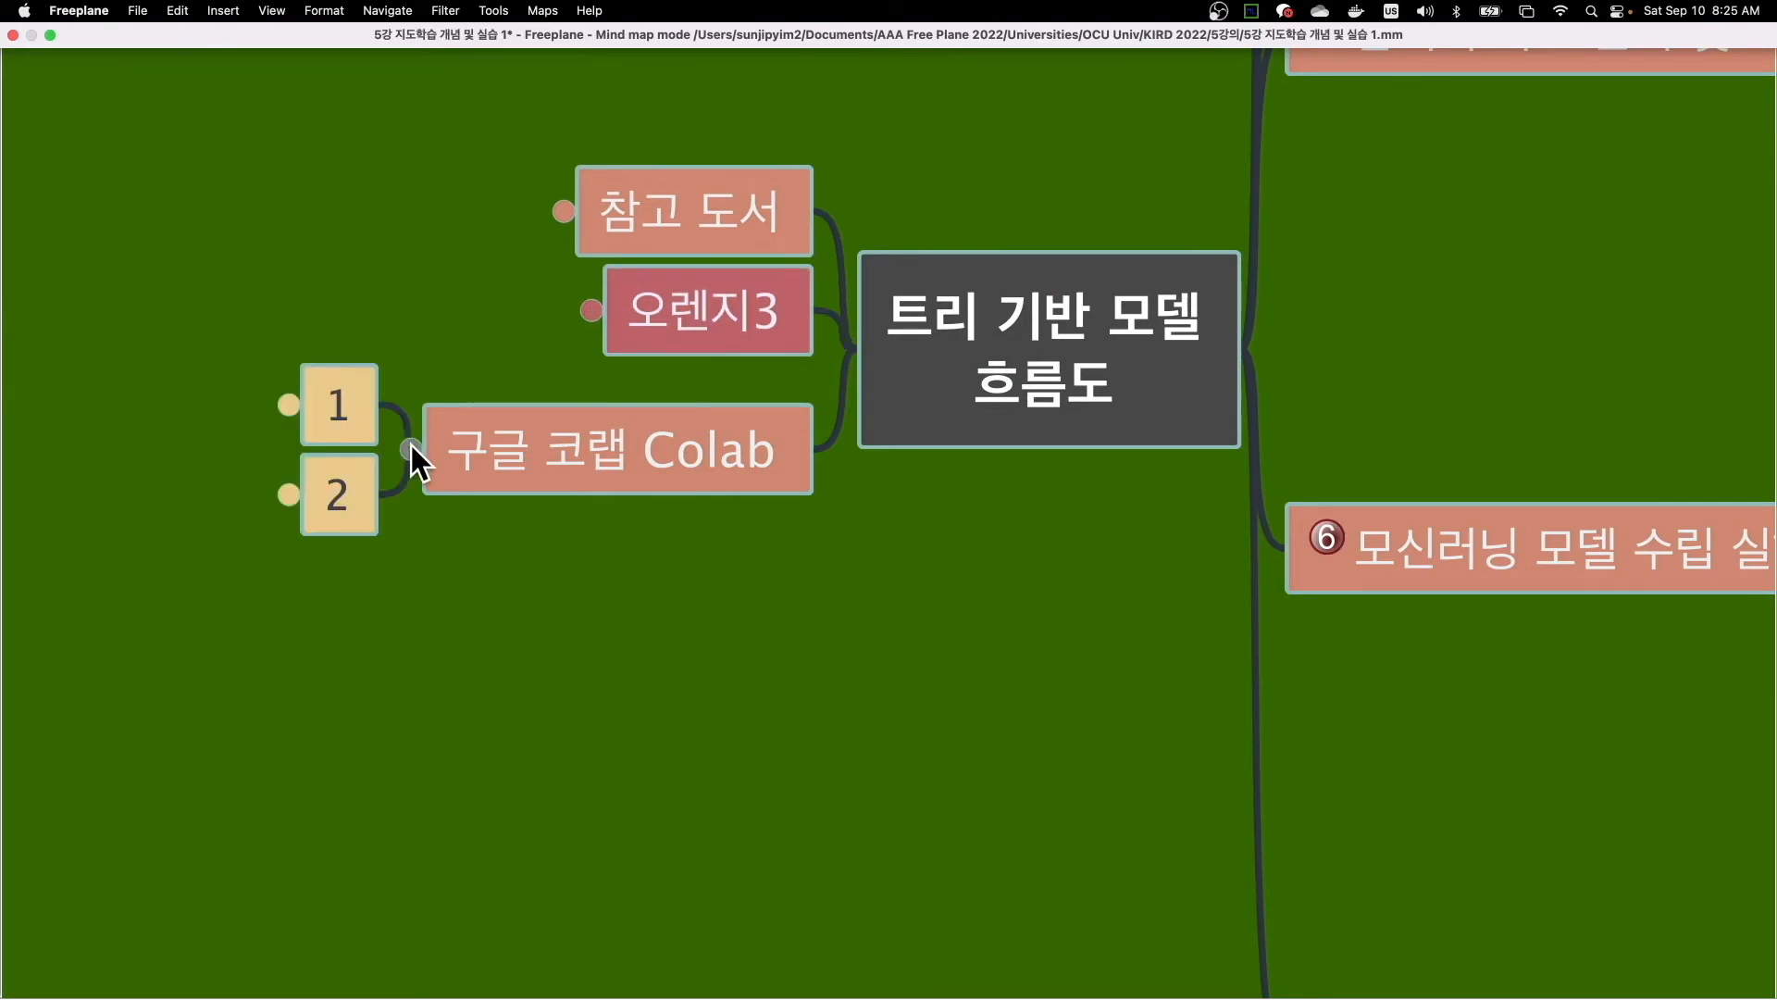
- Expand Colab sub-nodes 1 and 2, and unfold the How to 설치 node to read its instructions
scroll(467, 435, left, 1)
scroll(468, 435, up, 3)
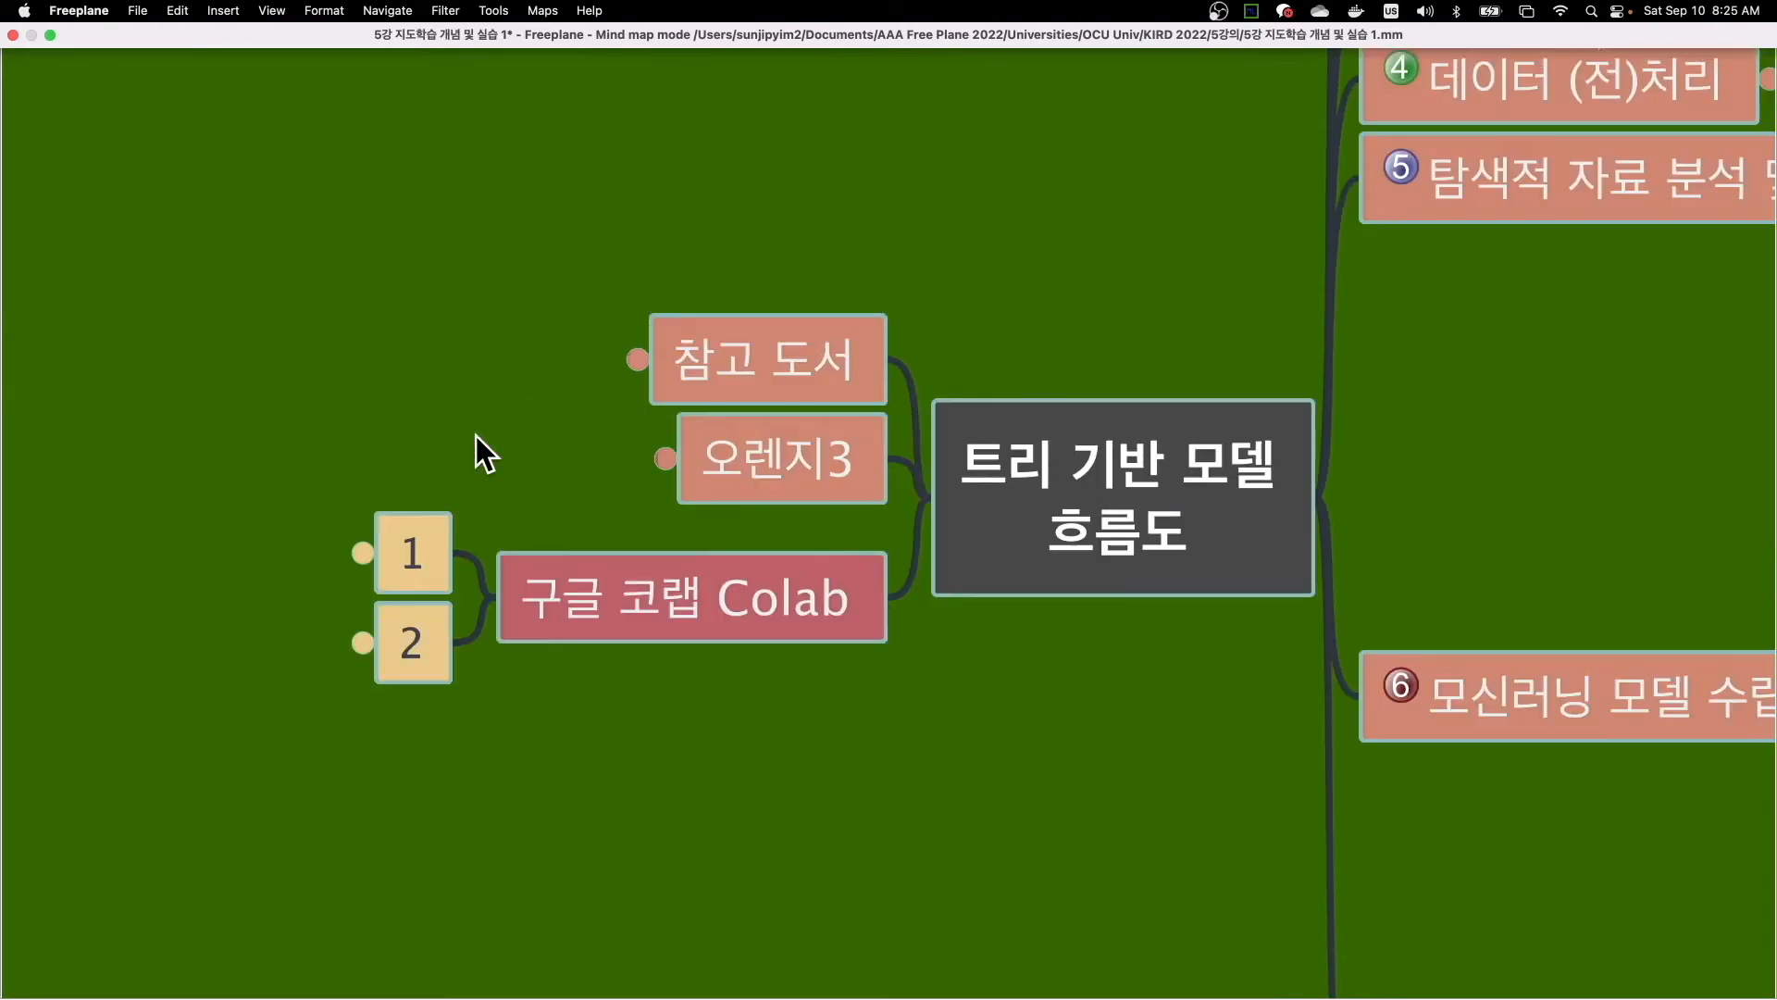
scroll(509, 454, down, 5)
scroll(509, 453, left, 6)
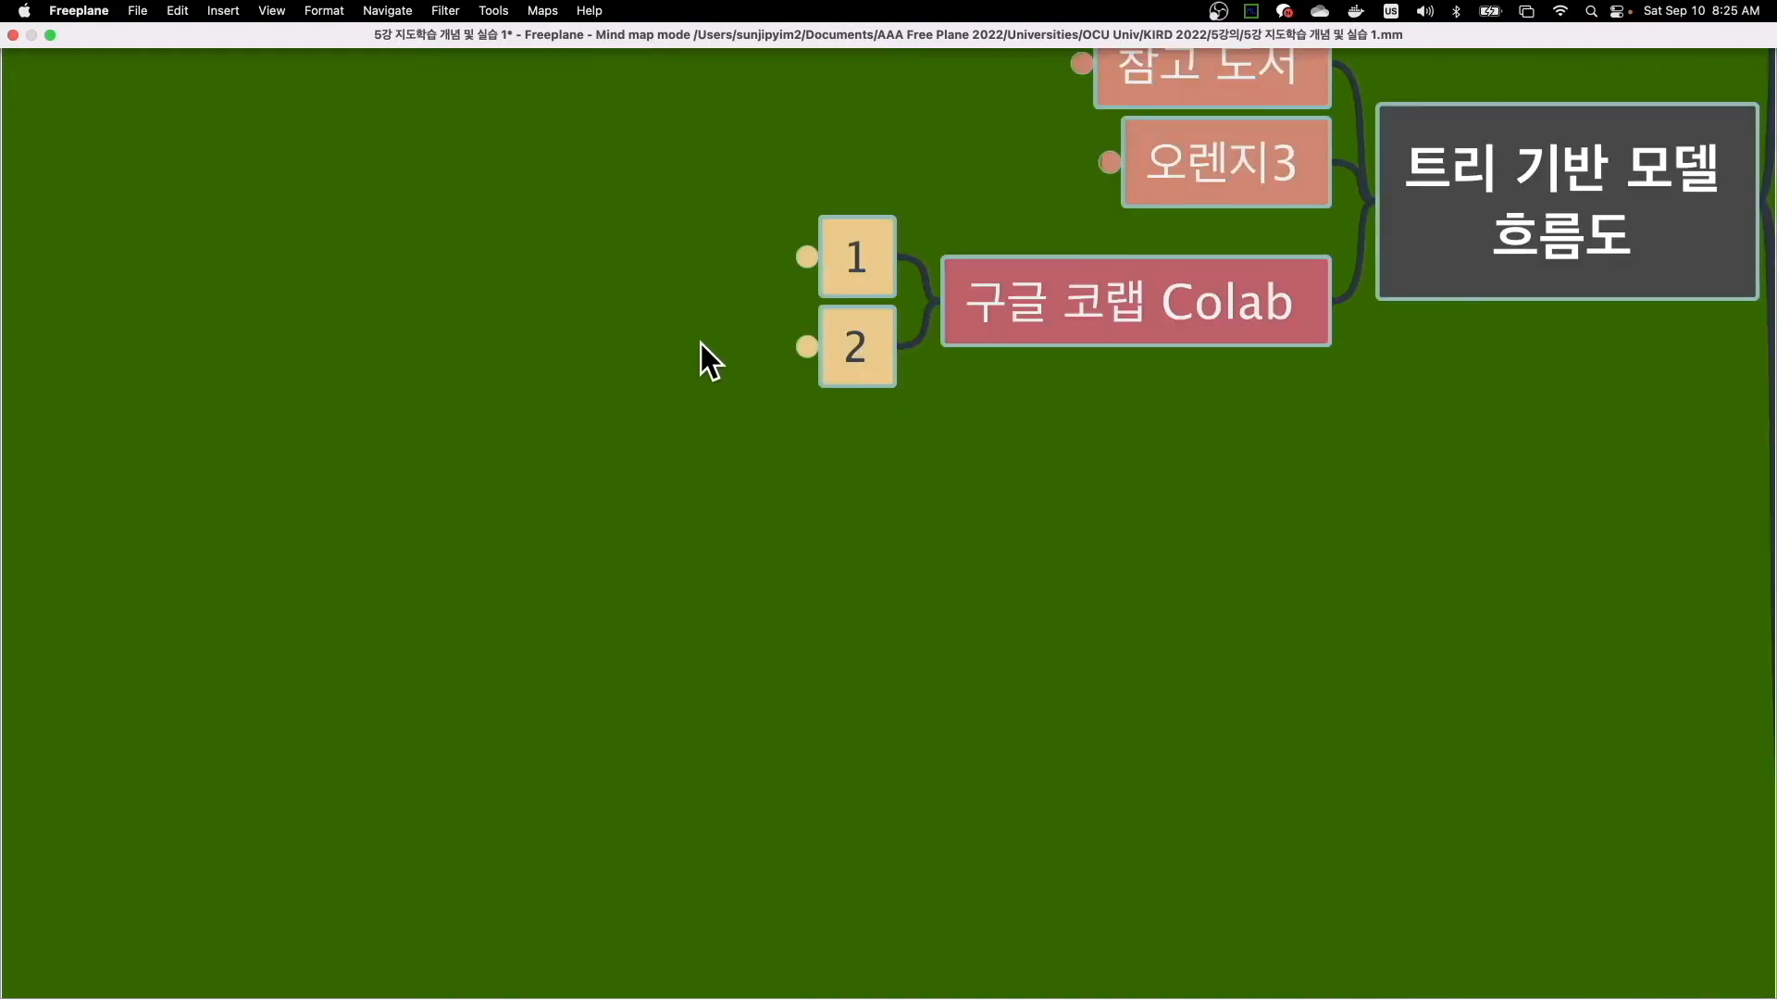
click(806, 260)
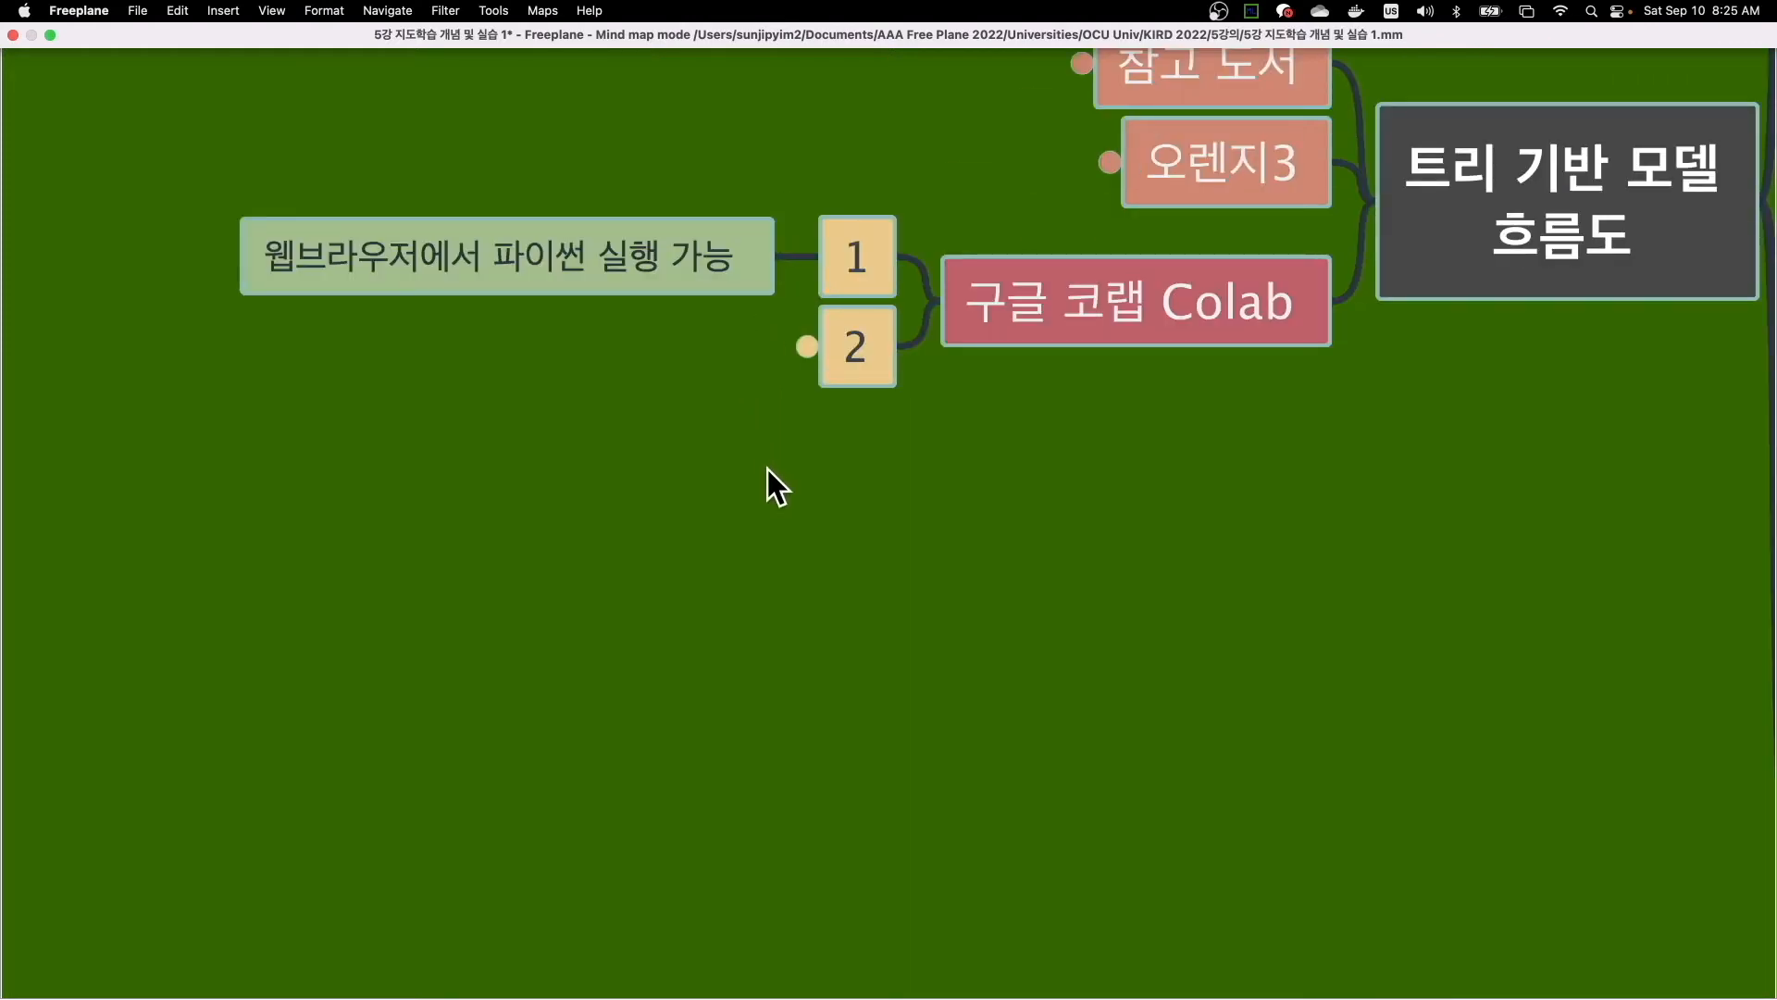
scroll(769, 469, up, 1)
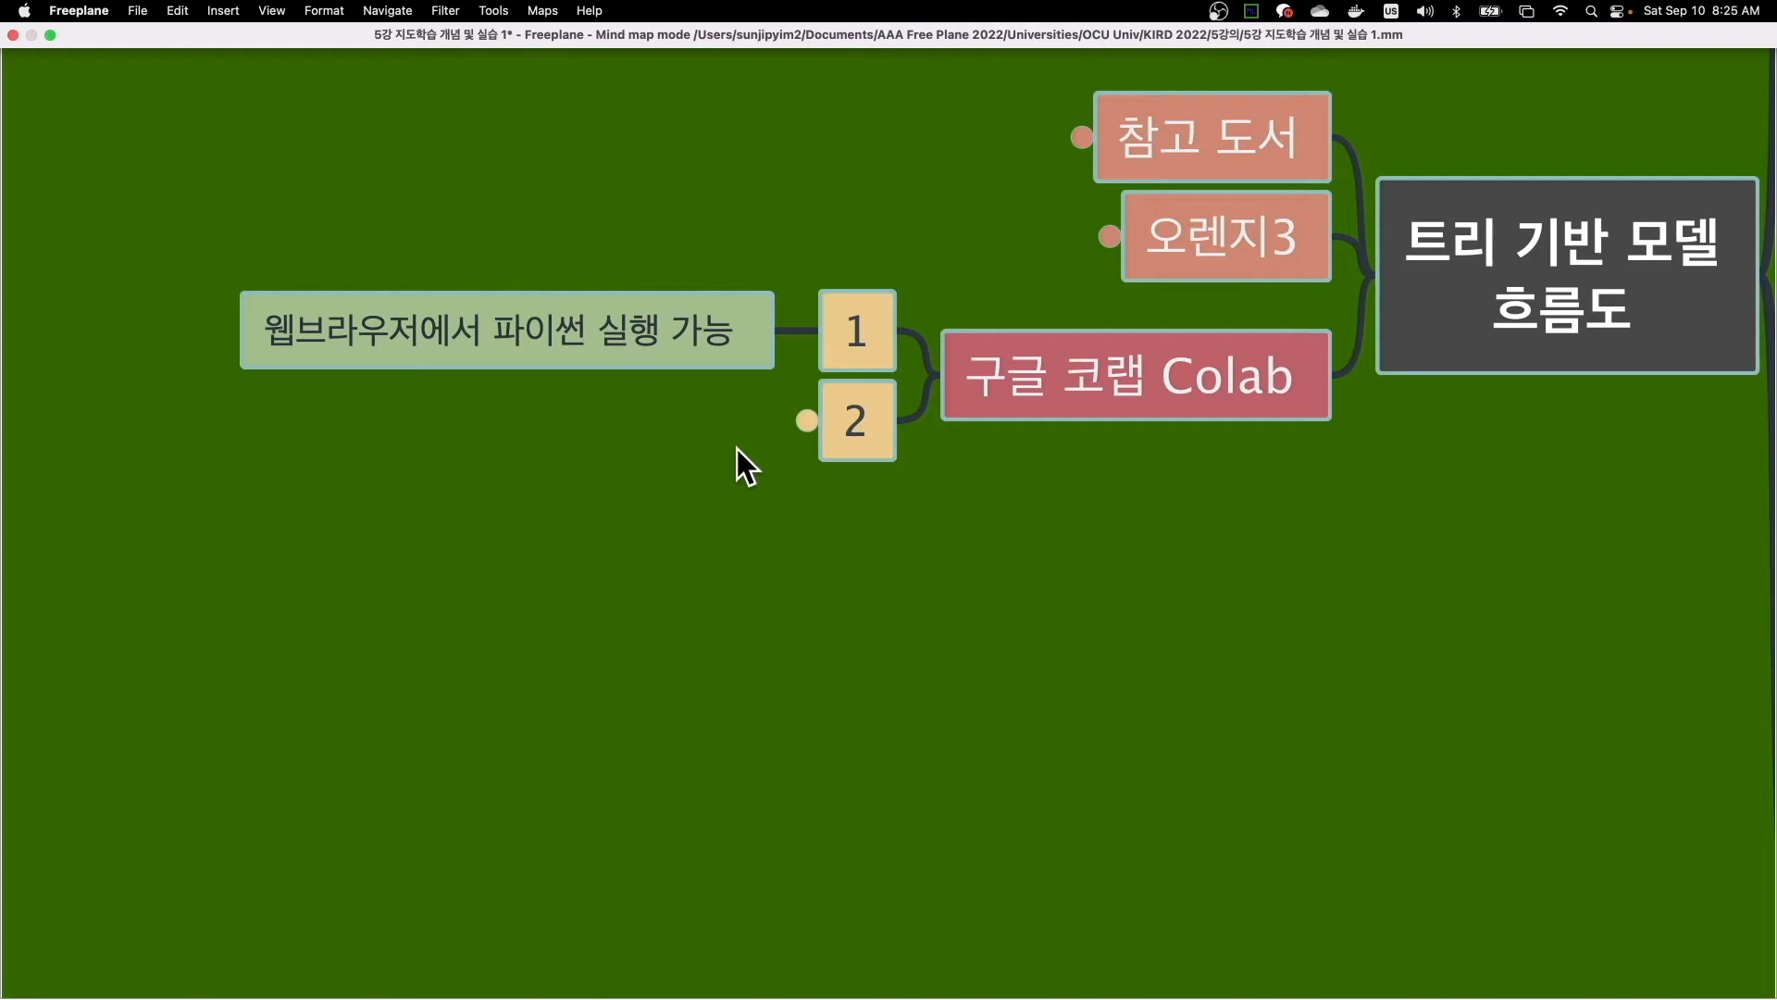
click(809, 420)
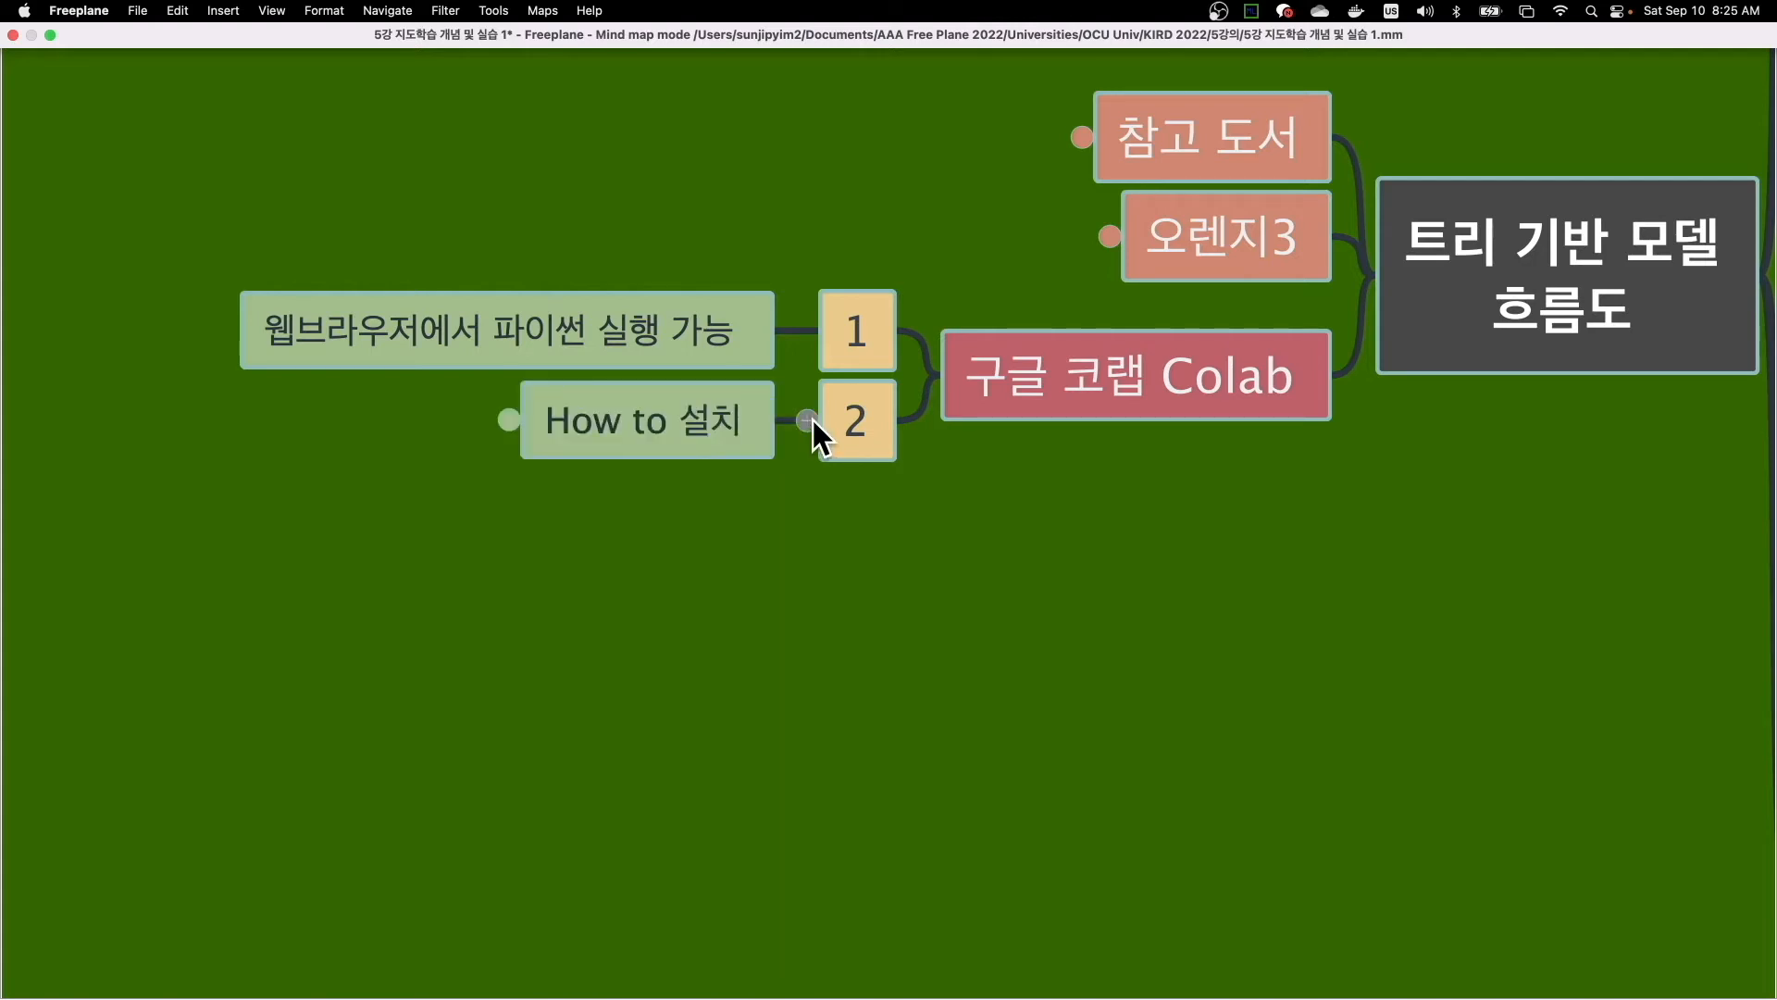
click(622, 425)
click(514, 420)
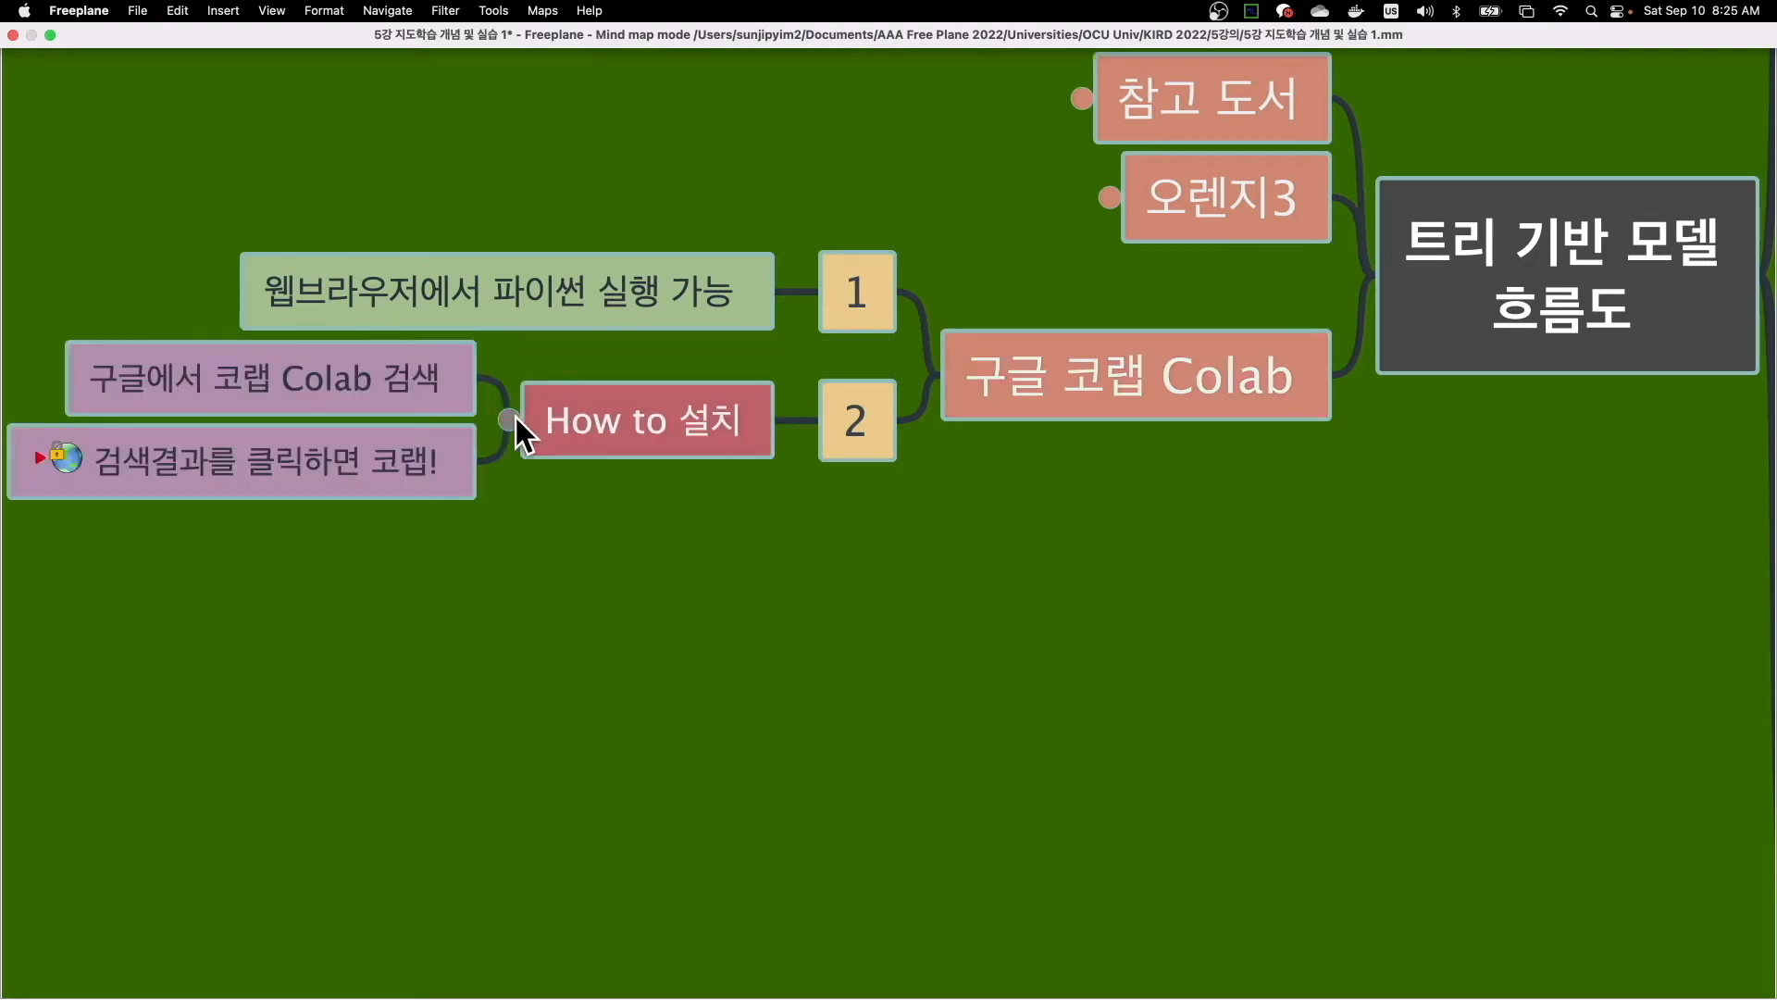
- Follow the web link on the 검색결과를 클릭하면 코랩! node to open Colab in Chrome and dismiss the notebook selection dialog
click(537, 398)
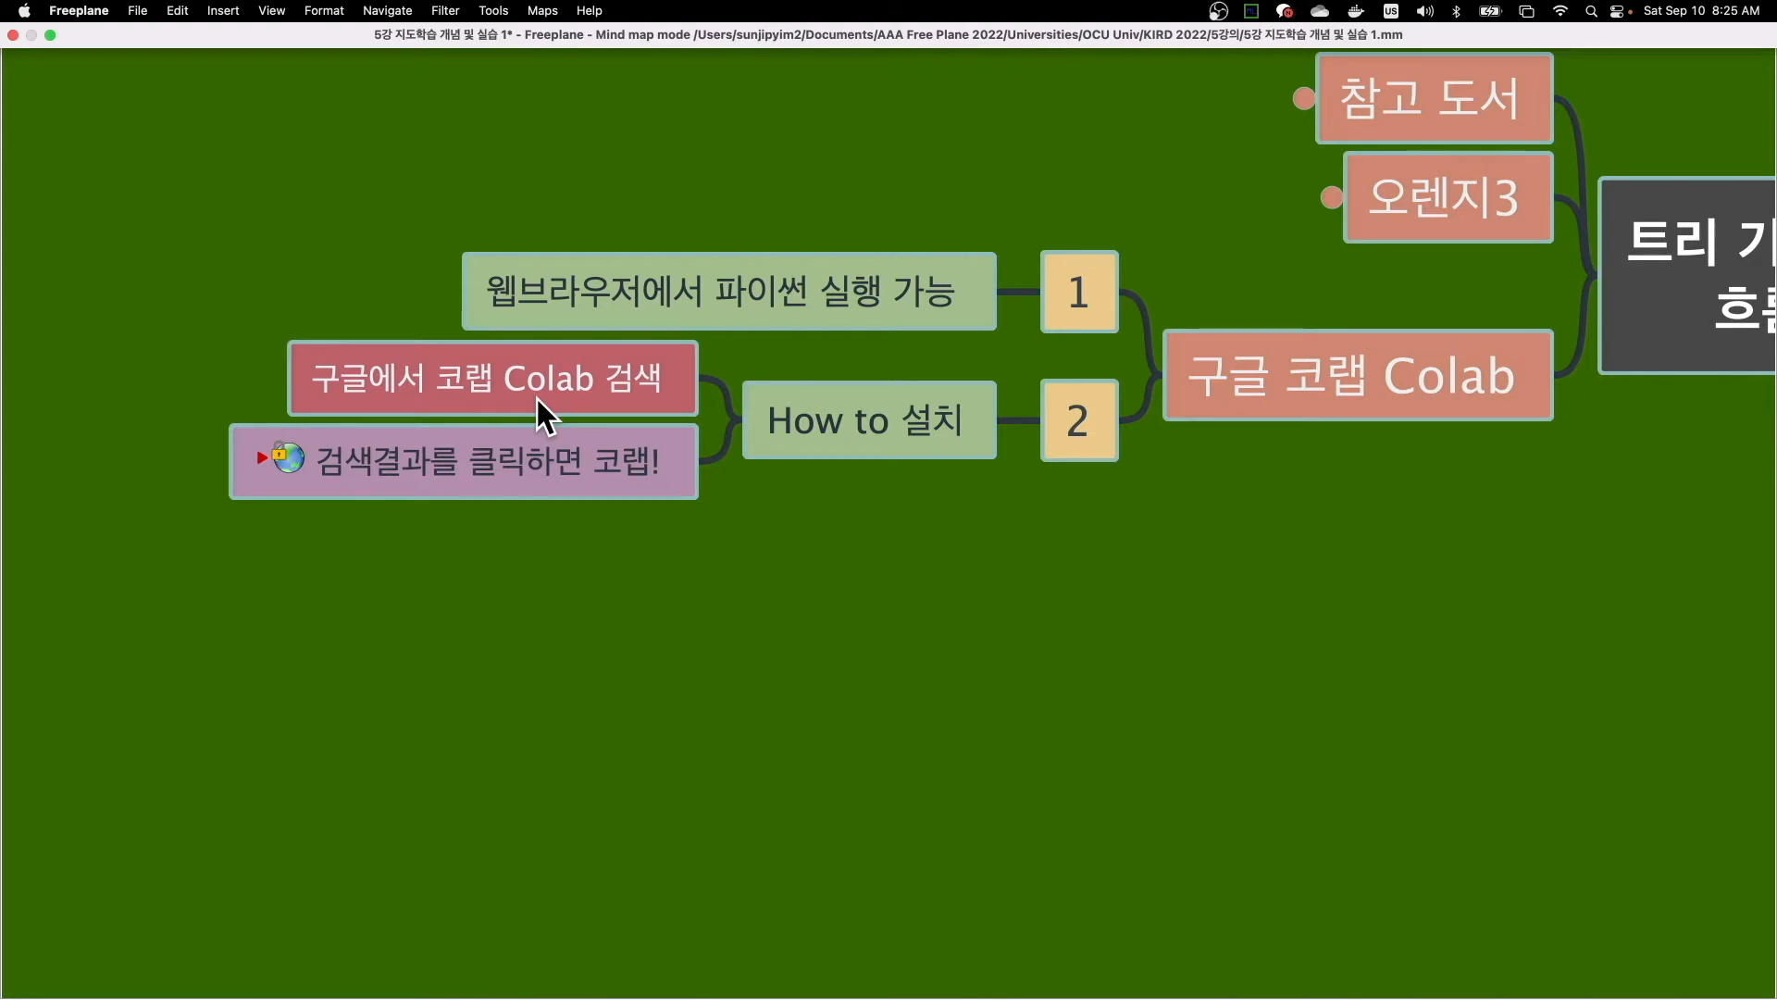
click(256, 470)
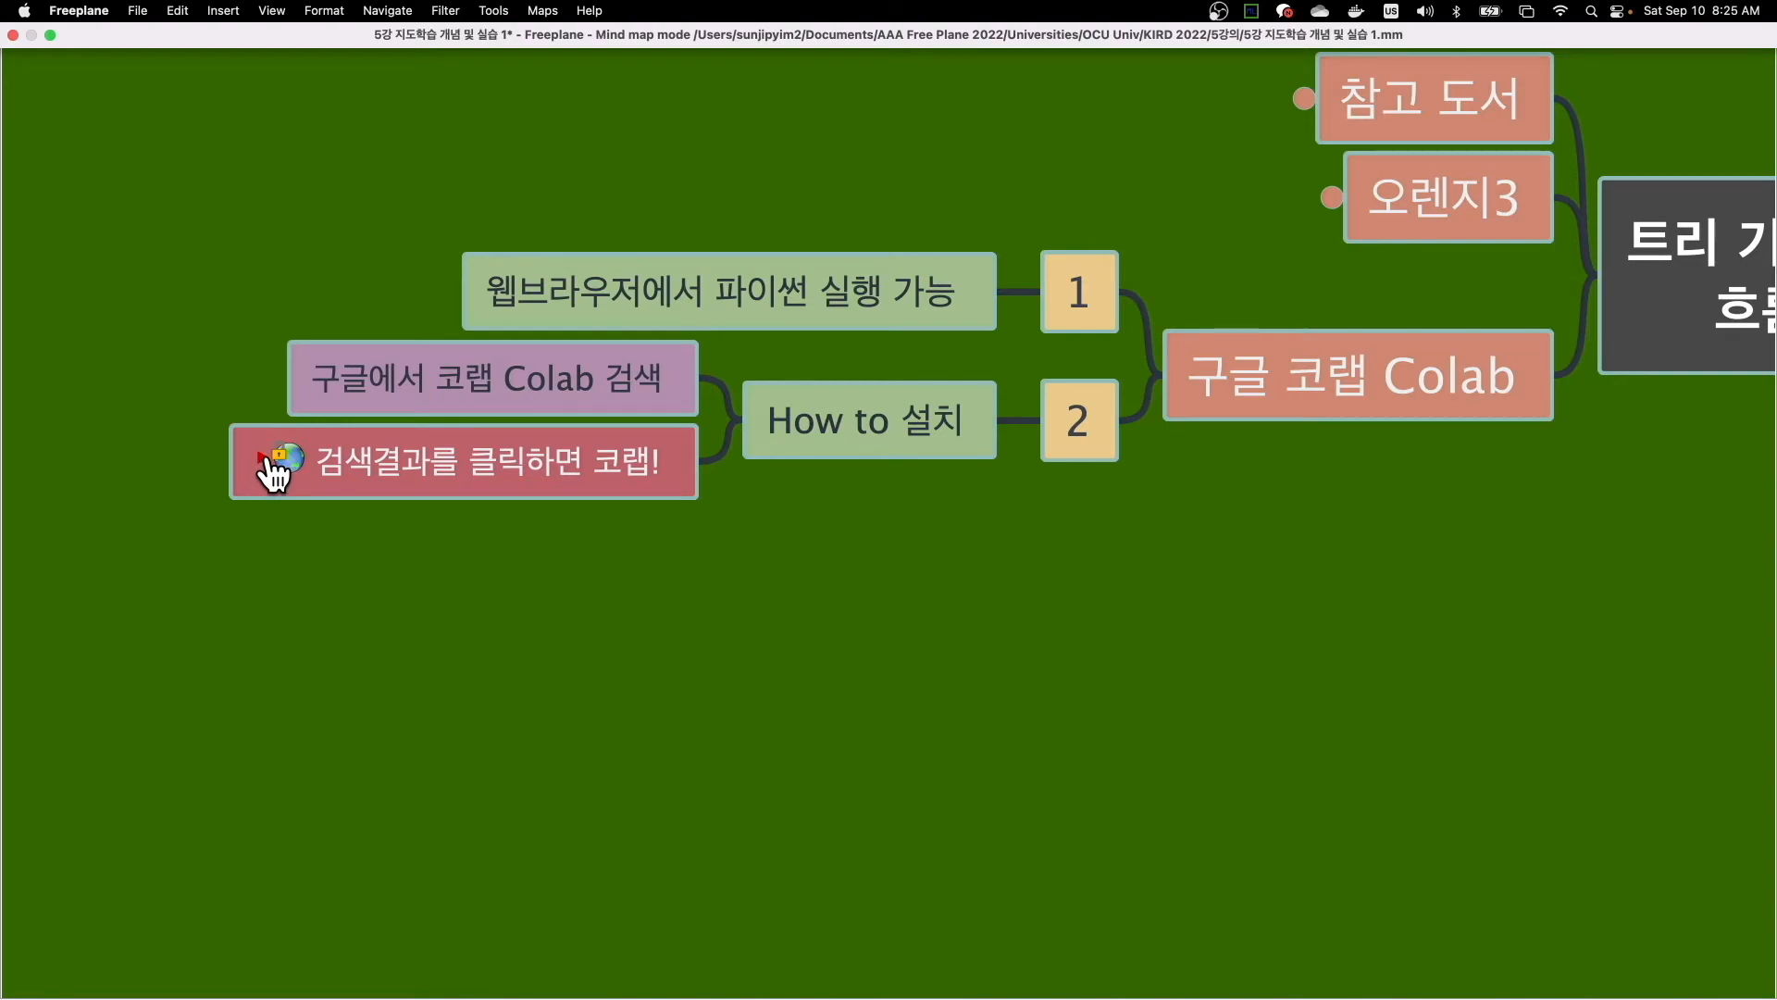
click(266, 470)
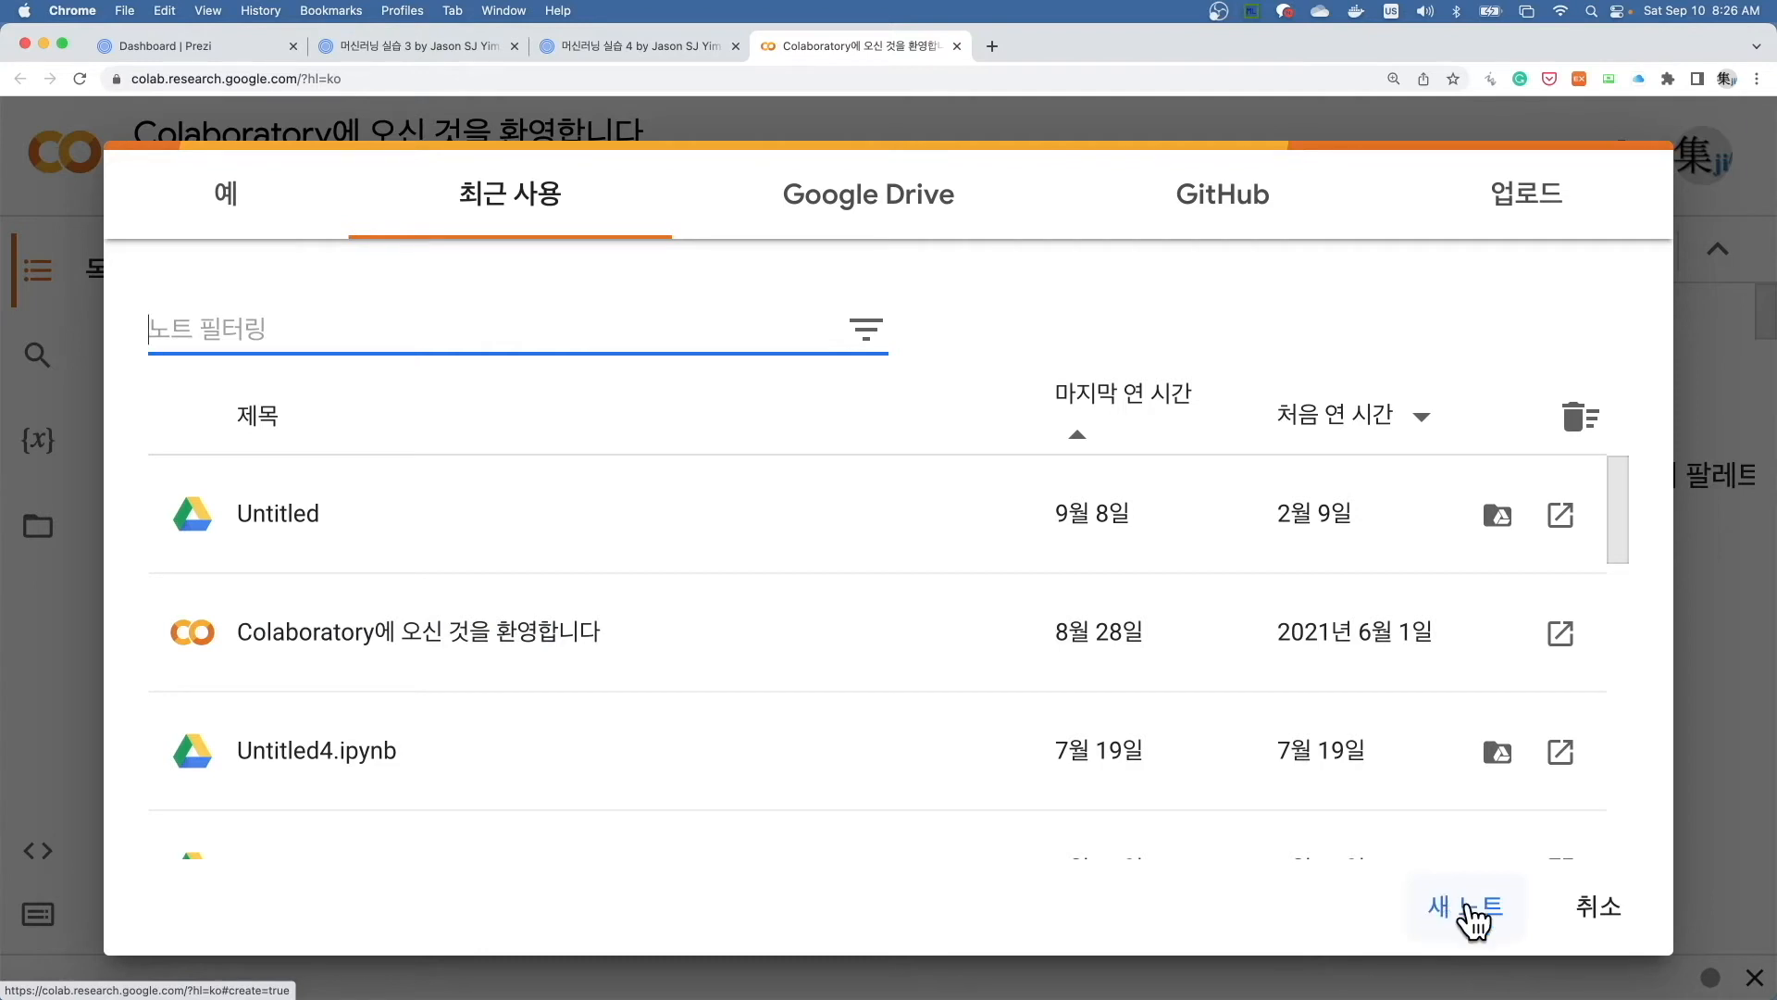
click(1595, 918)
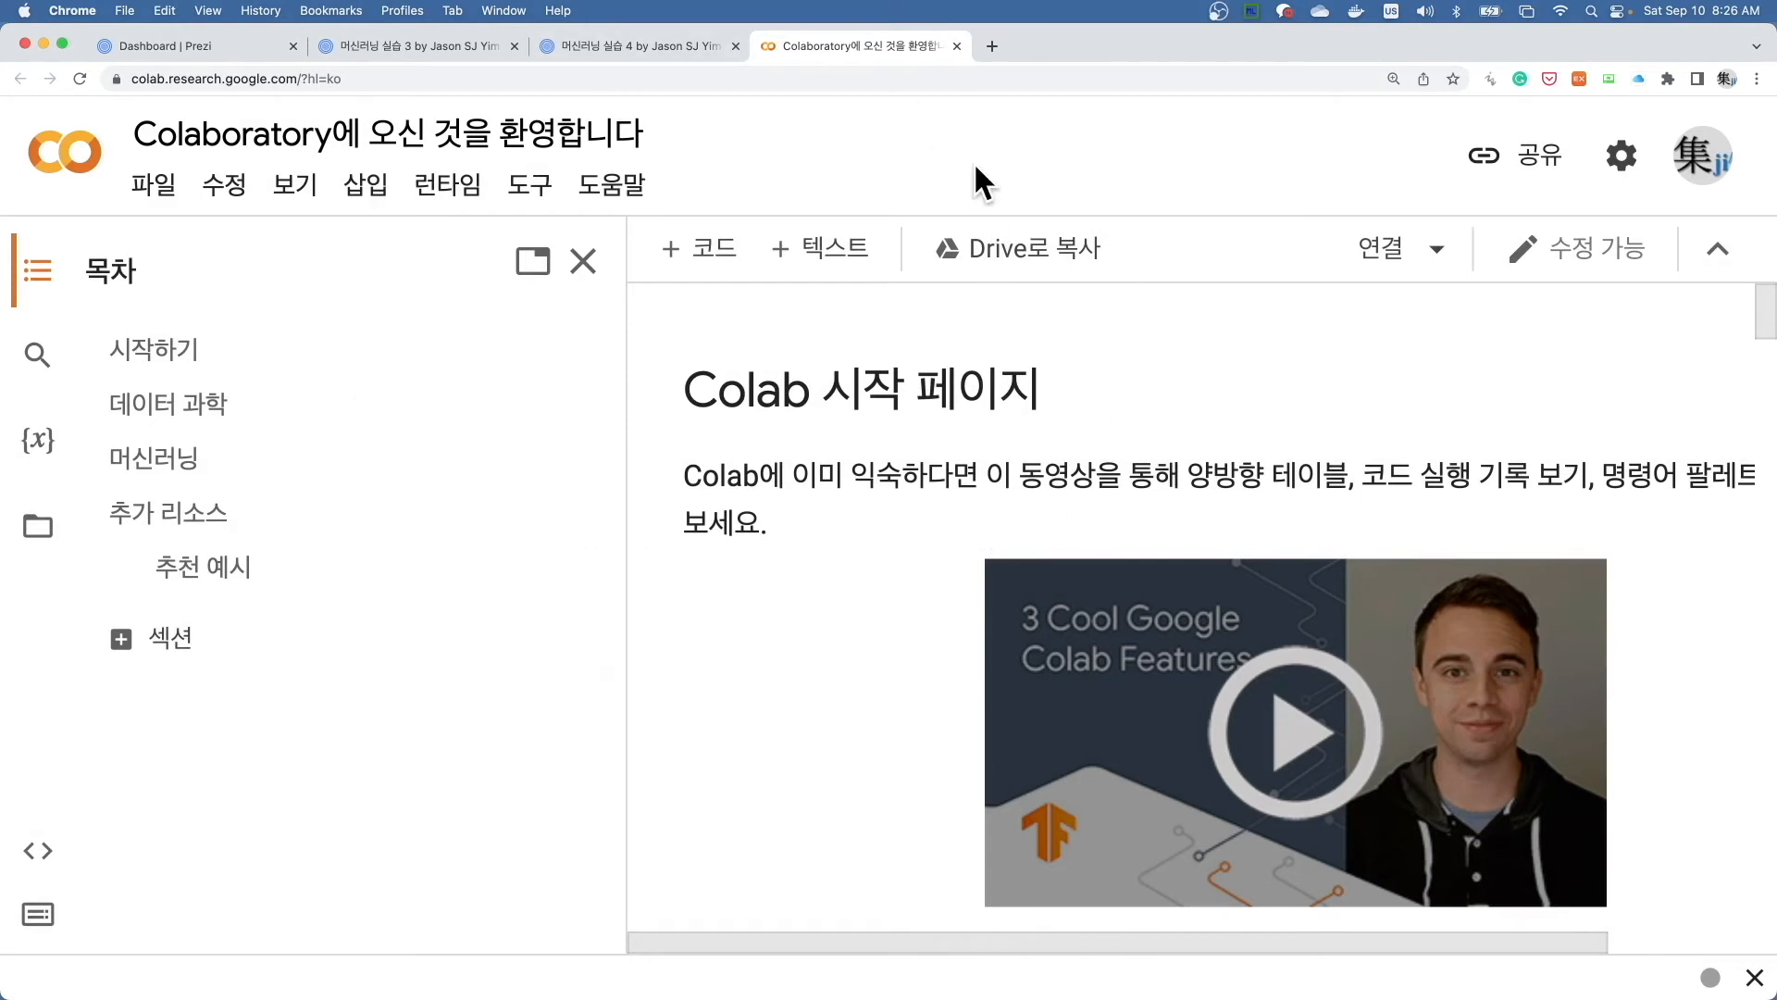
- Open a new browser tab, enlarge the page, and search Google for "코랩 colab"
click(992, 46)
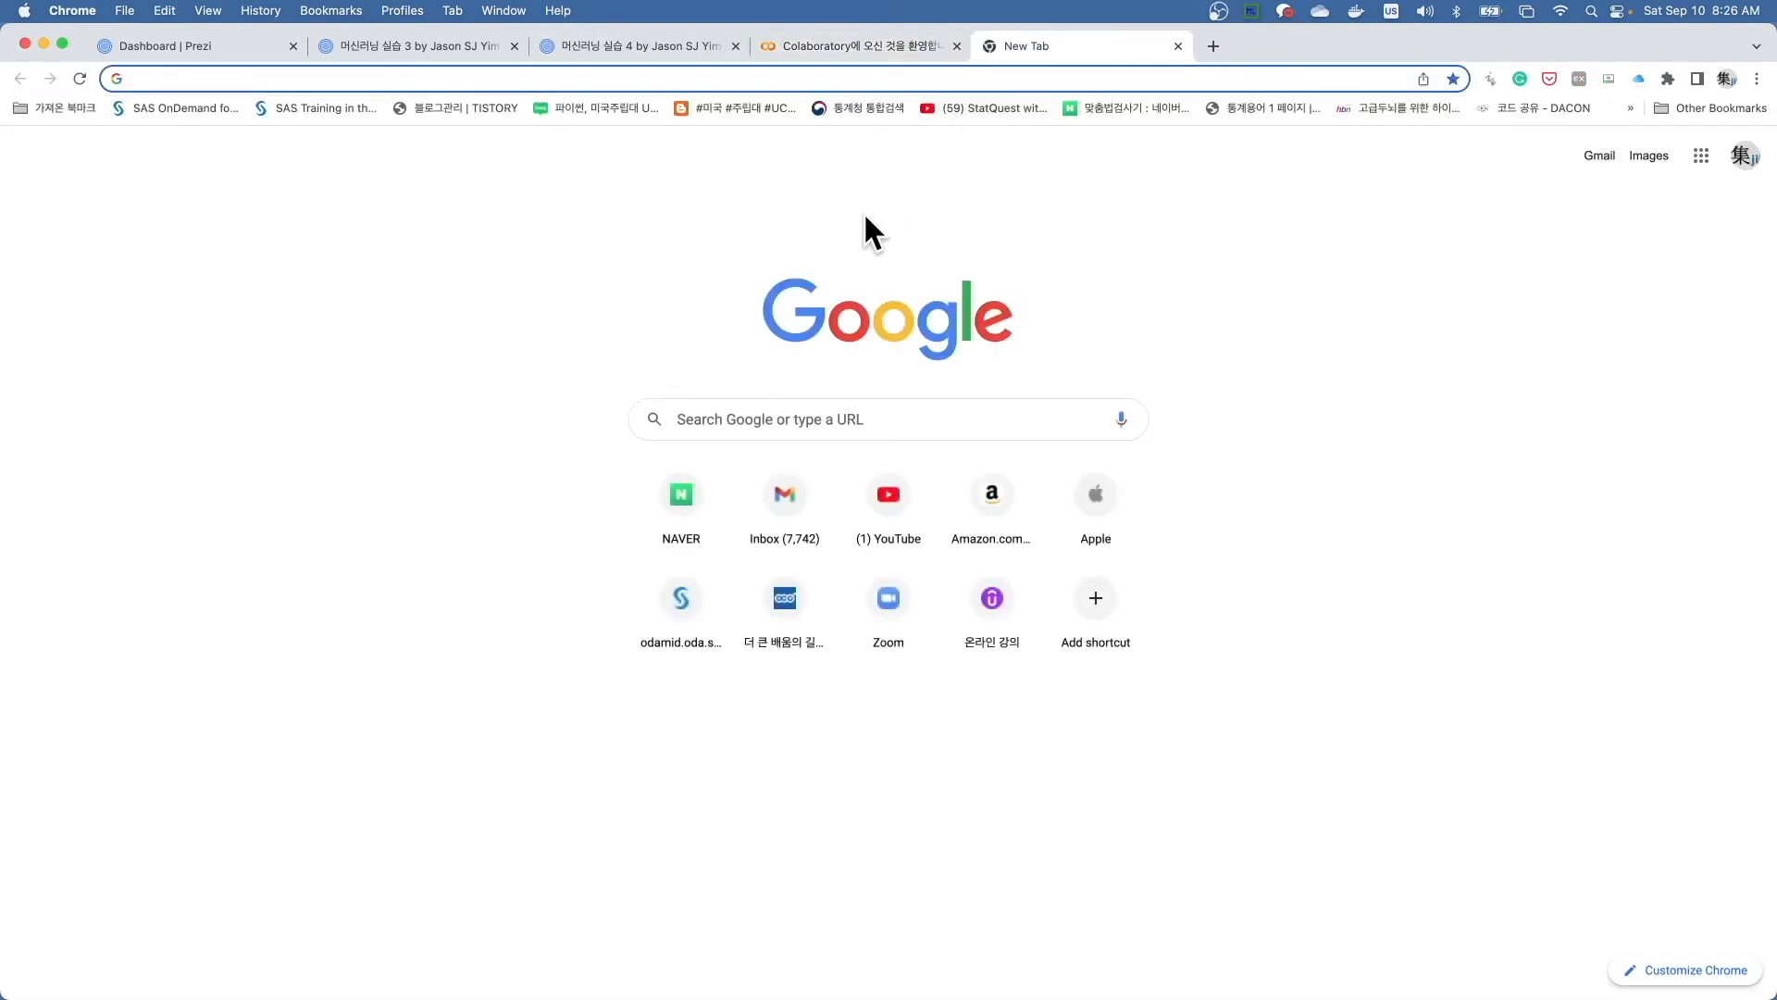
key(super+equal)
key(super+equal)
key(super+equal)
key(super+equal)
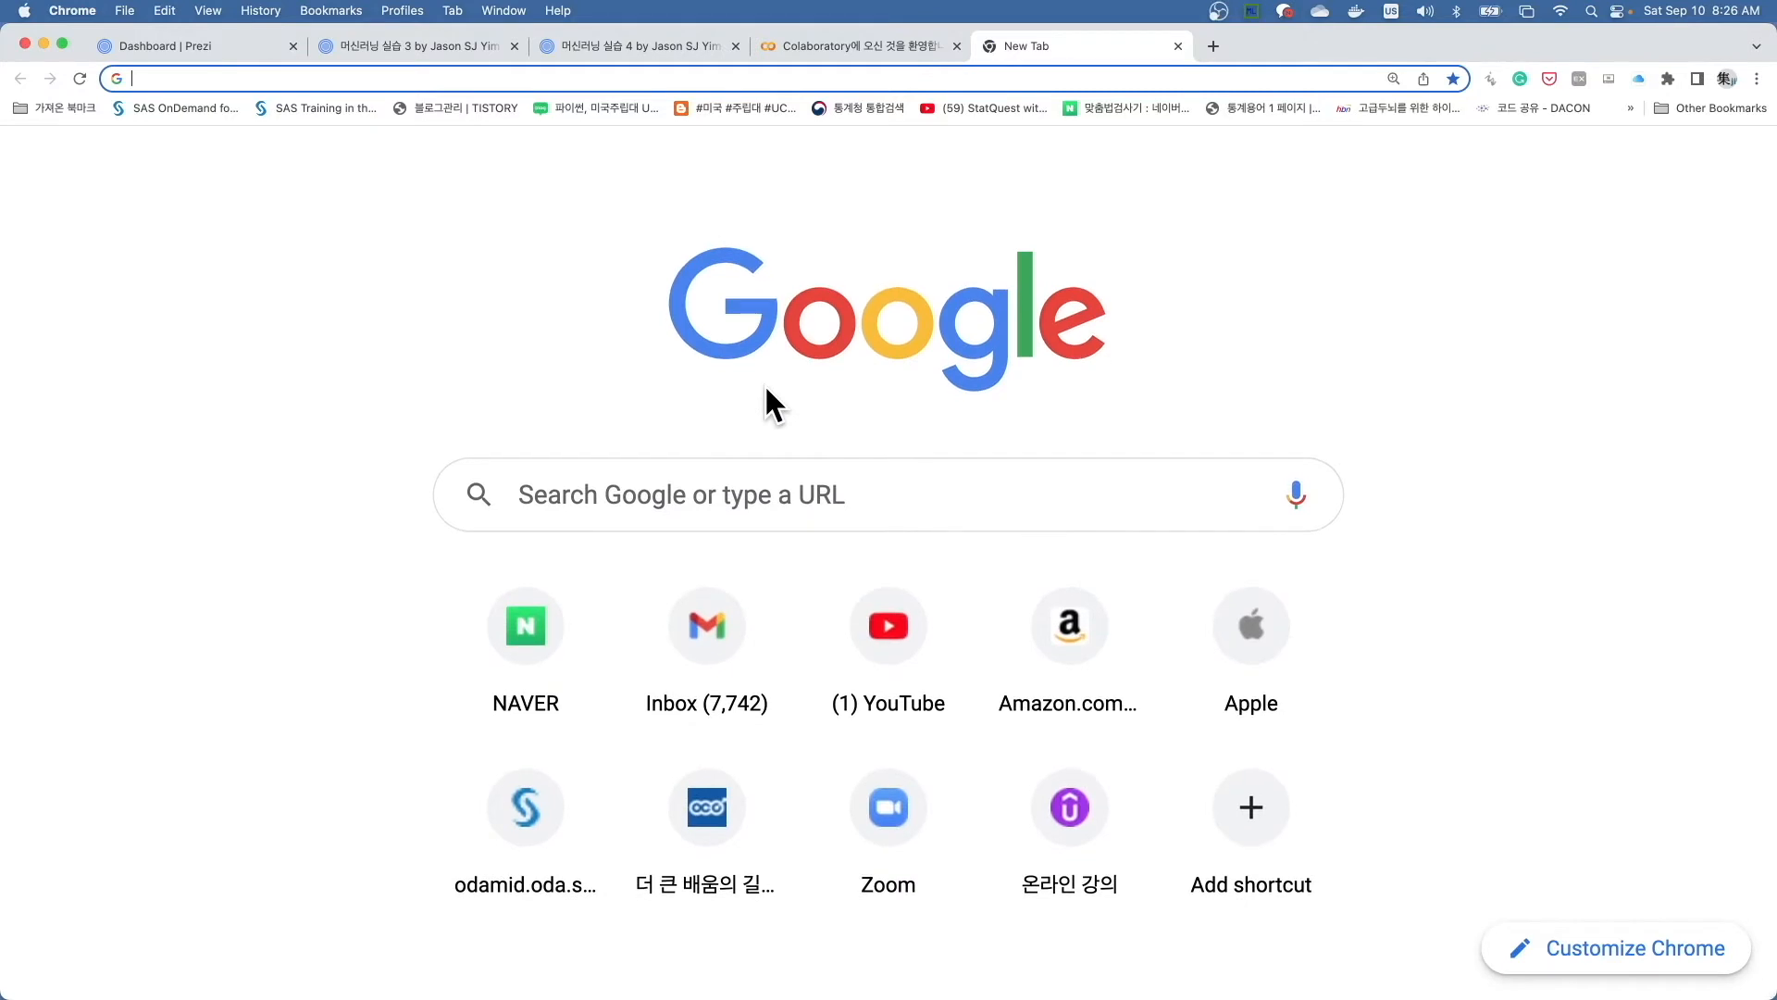
click(695, 530)
key(ctrl+space)
text(코)
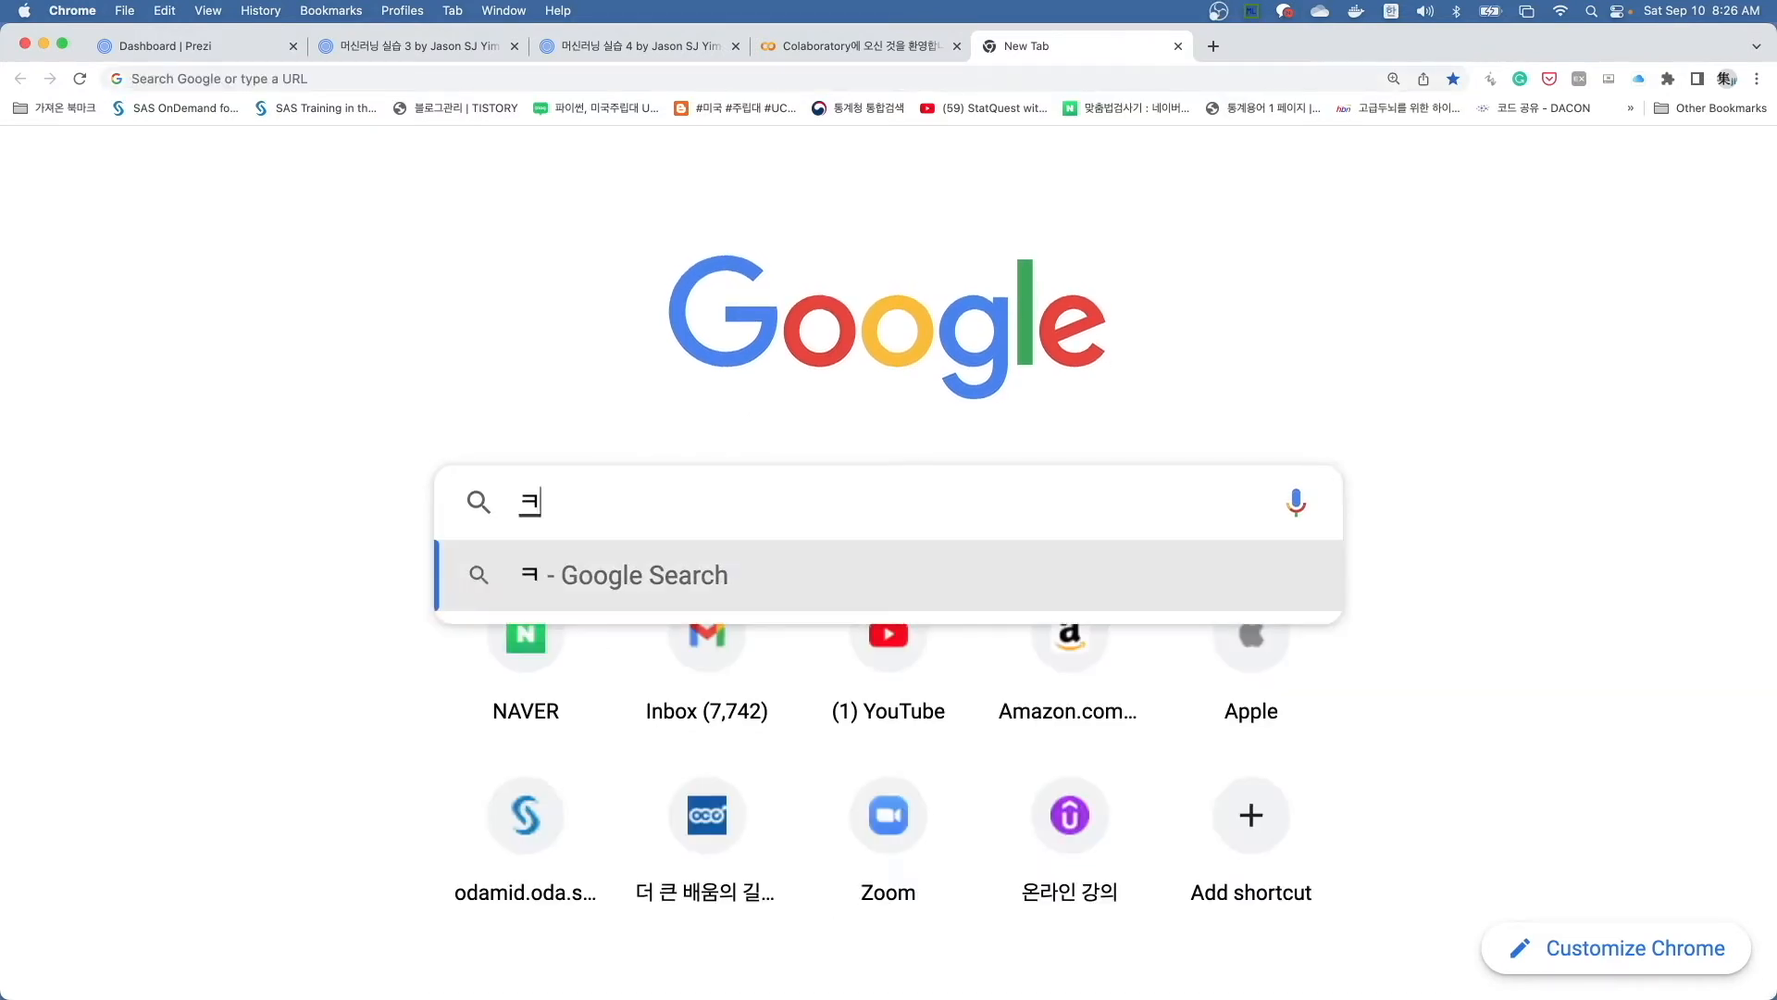
text(랩)
key(ctrl+space)
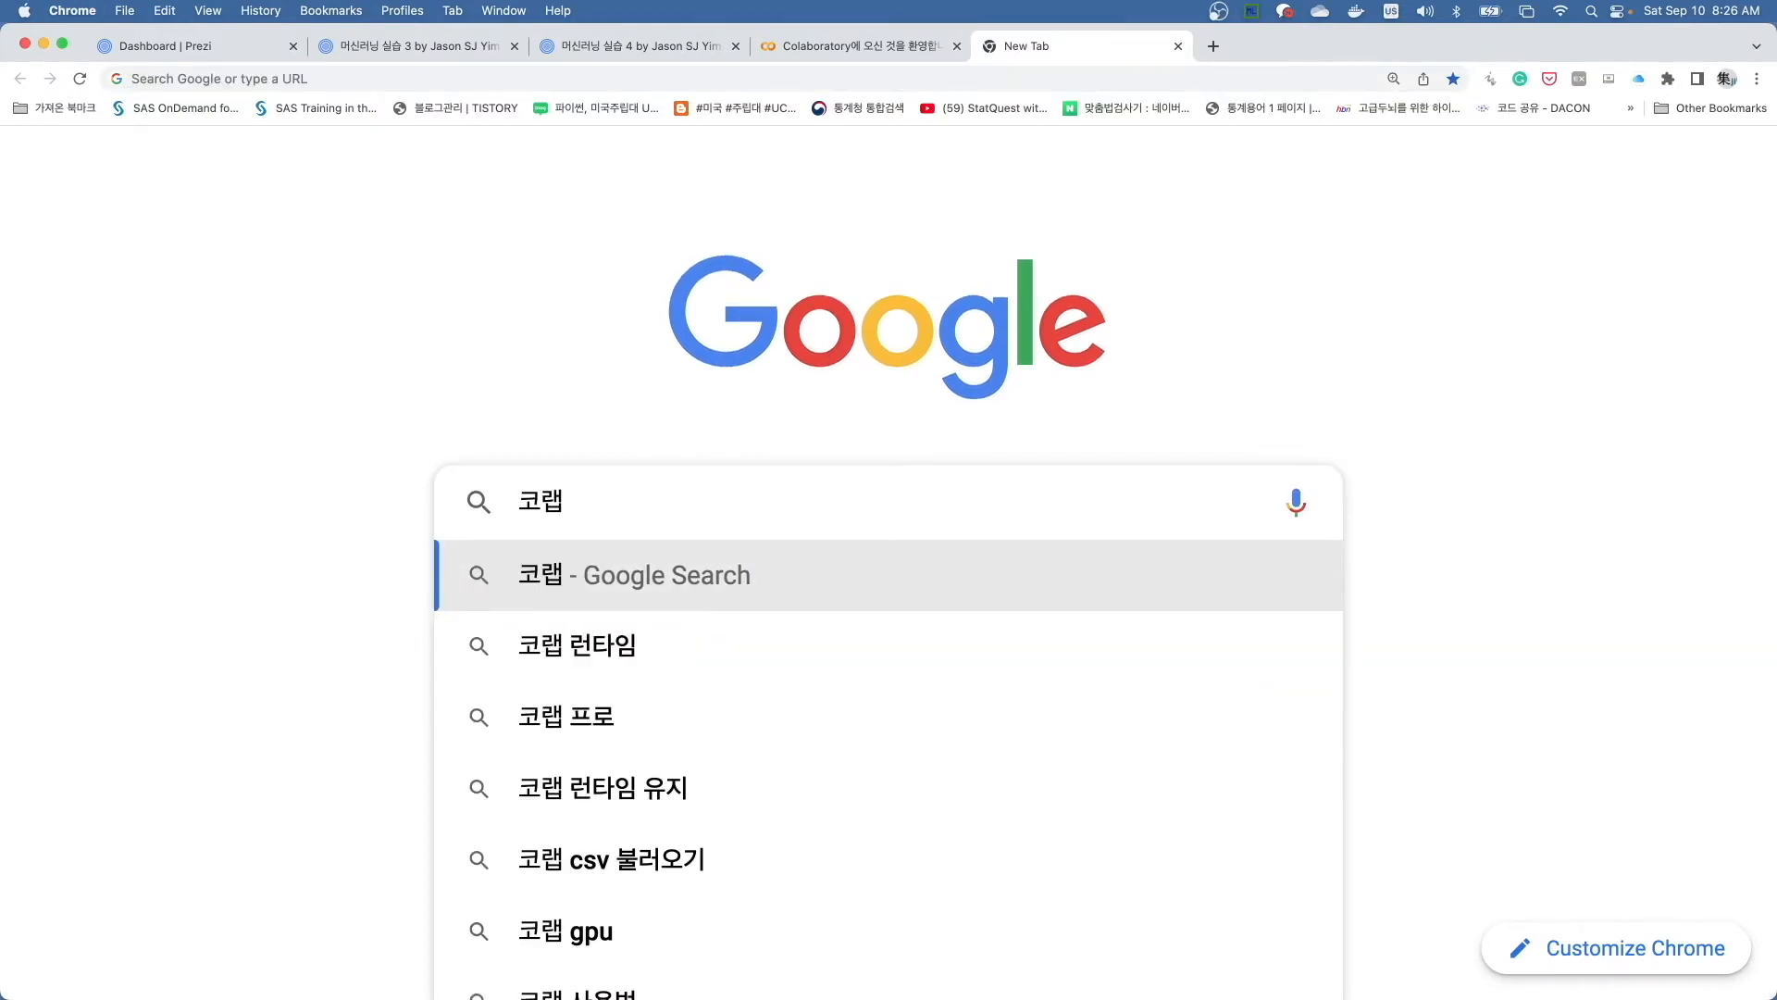
text(colab)
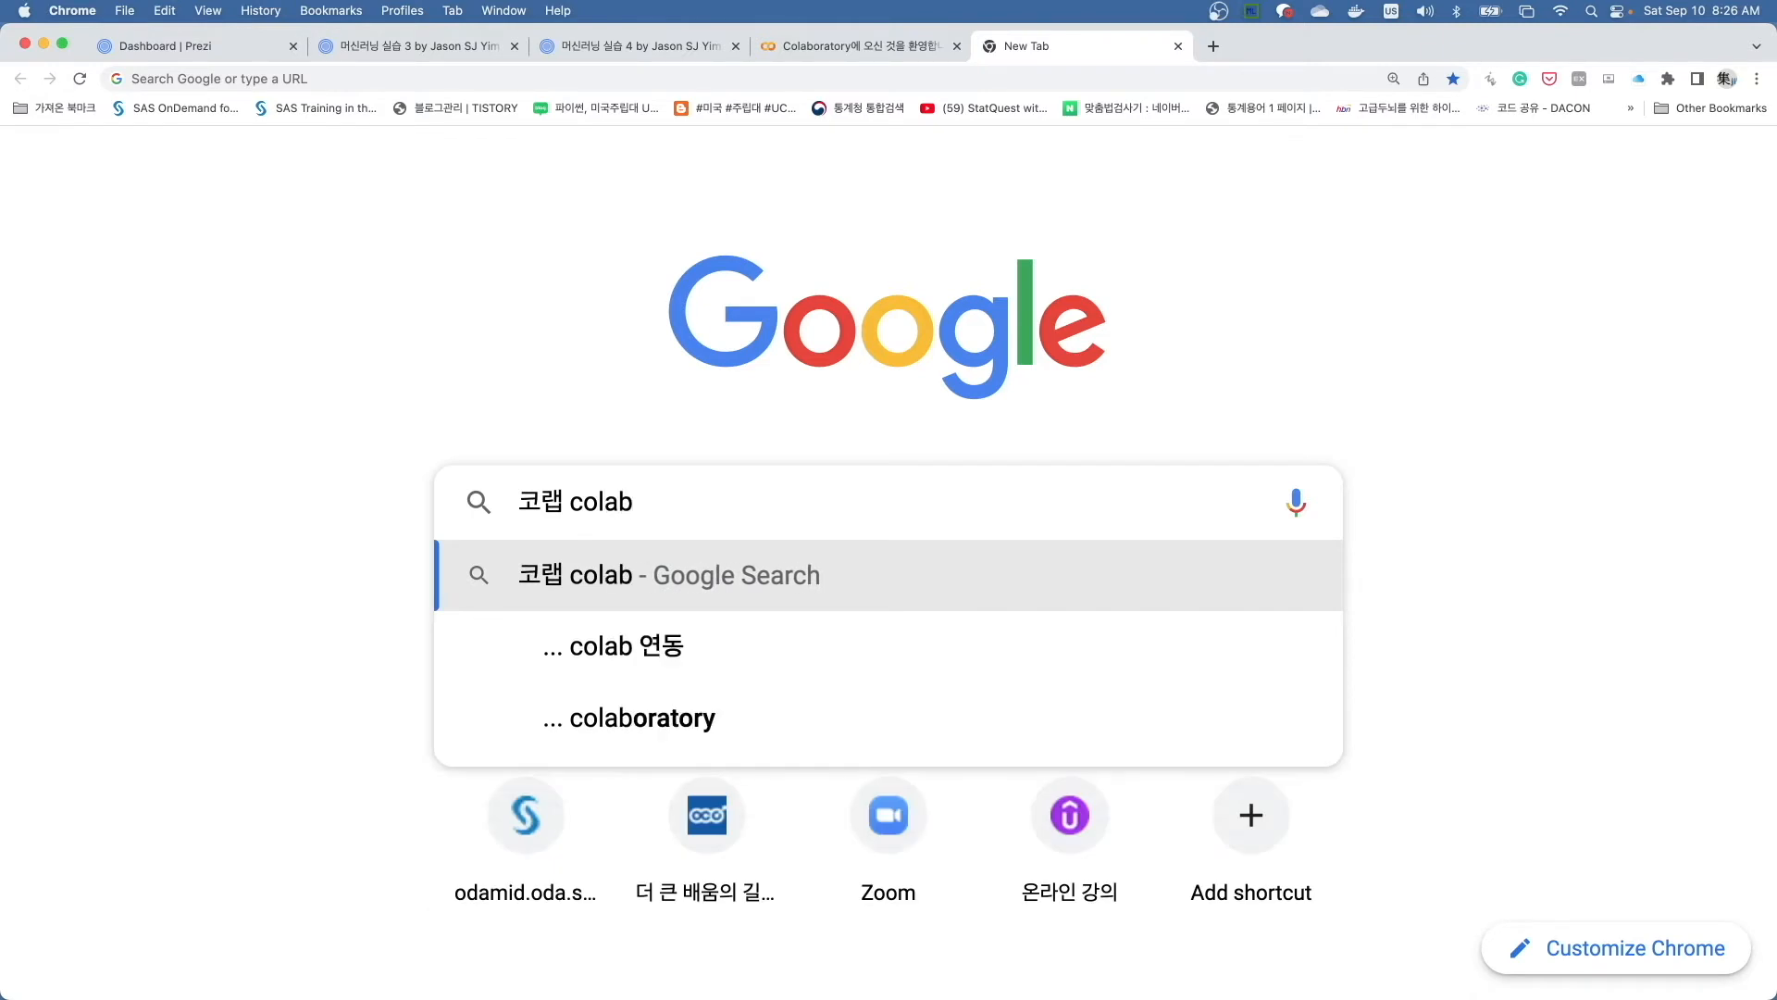
key(Return)
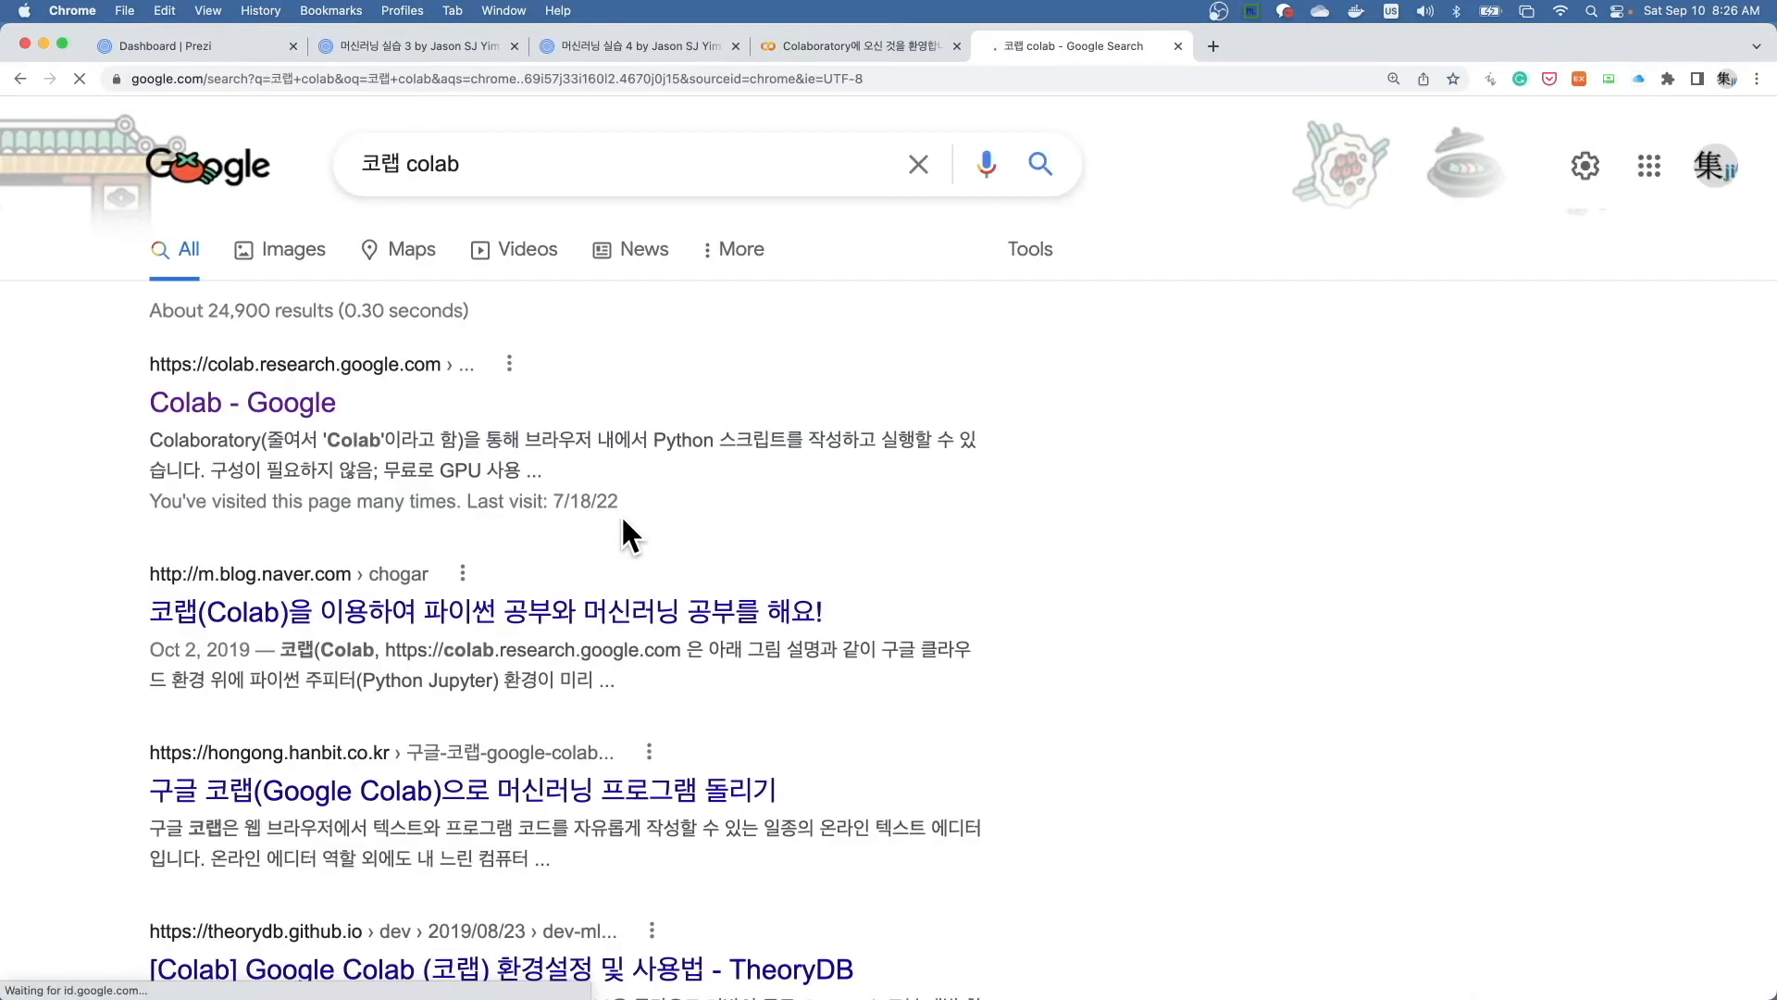
- Open the Colab - Google search result, dismiss the notebook selection dialog, and create a new notebook
click(314, 408)
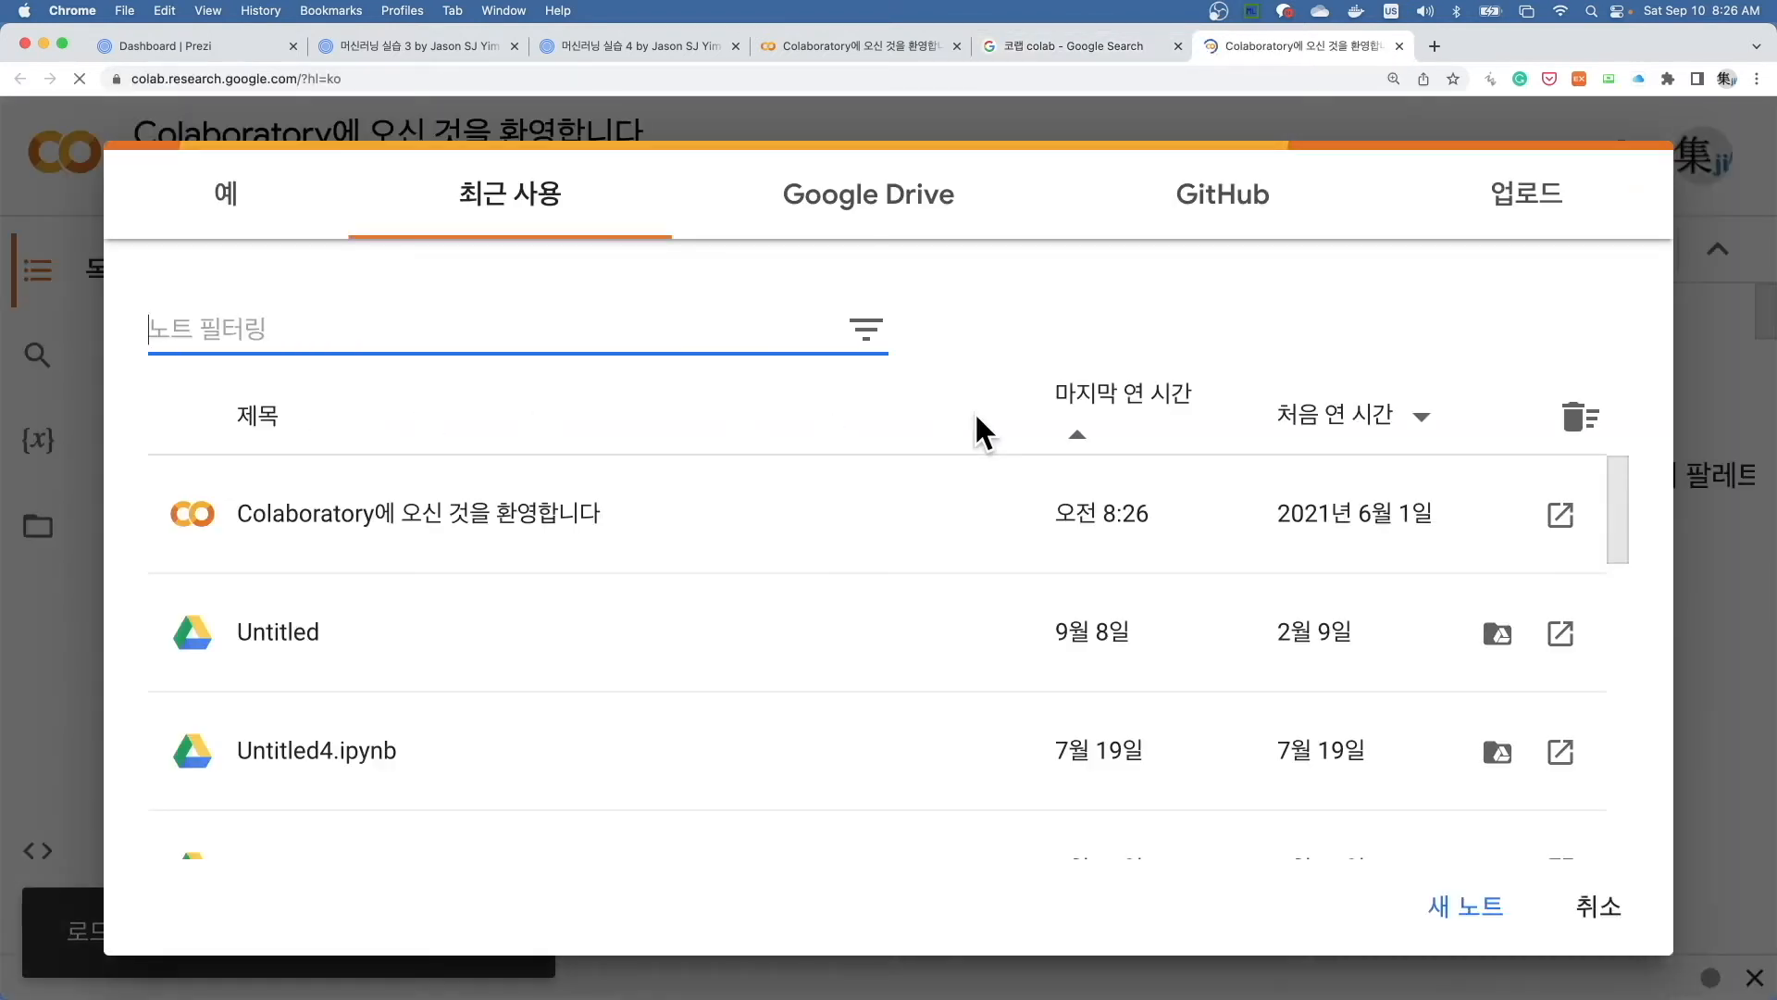
click(1599, 911)
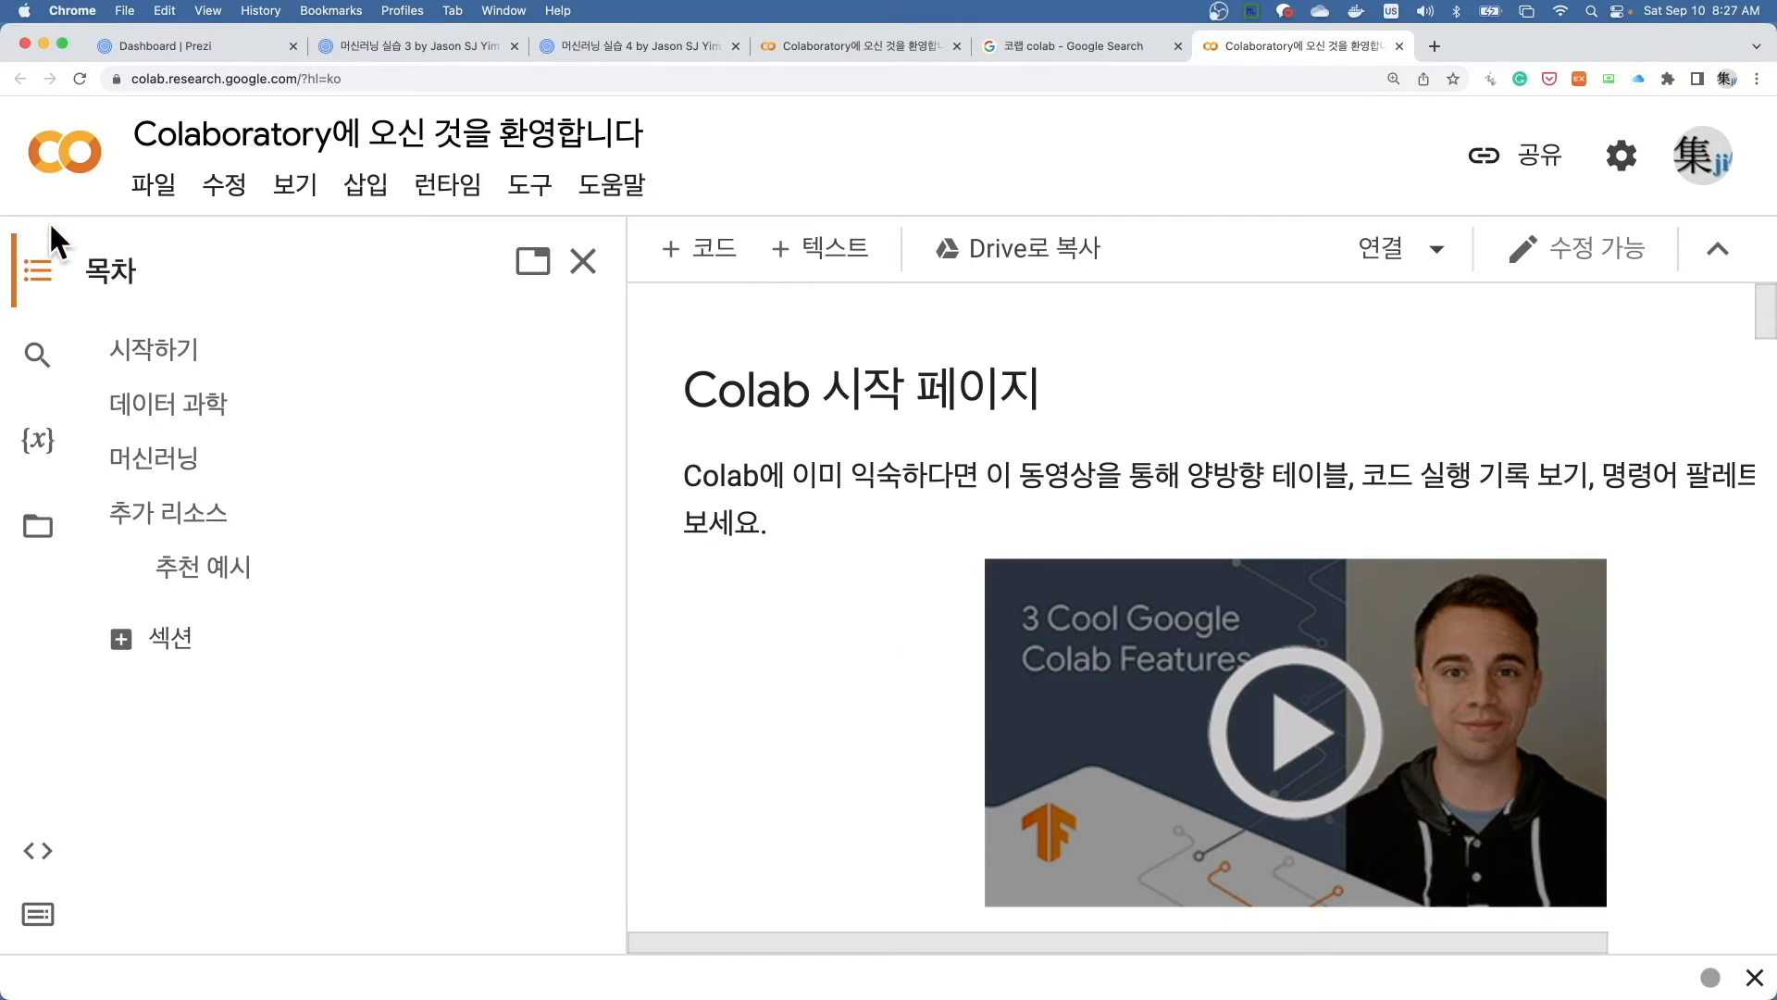
click(161, 188)
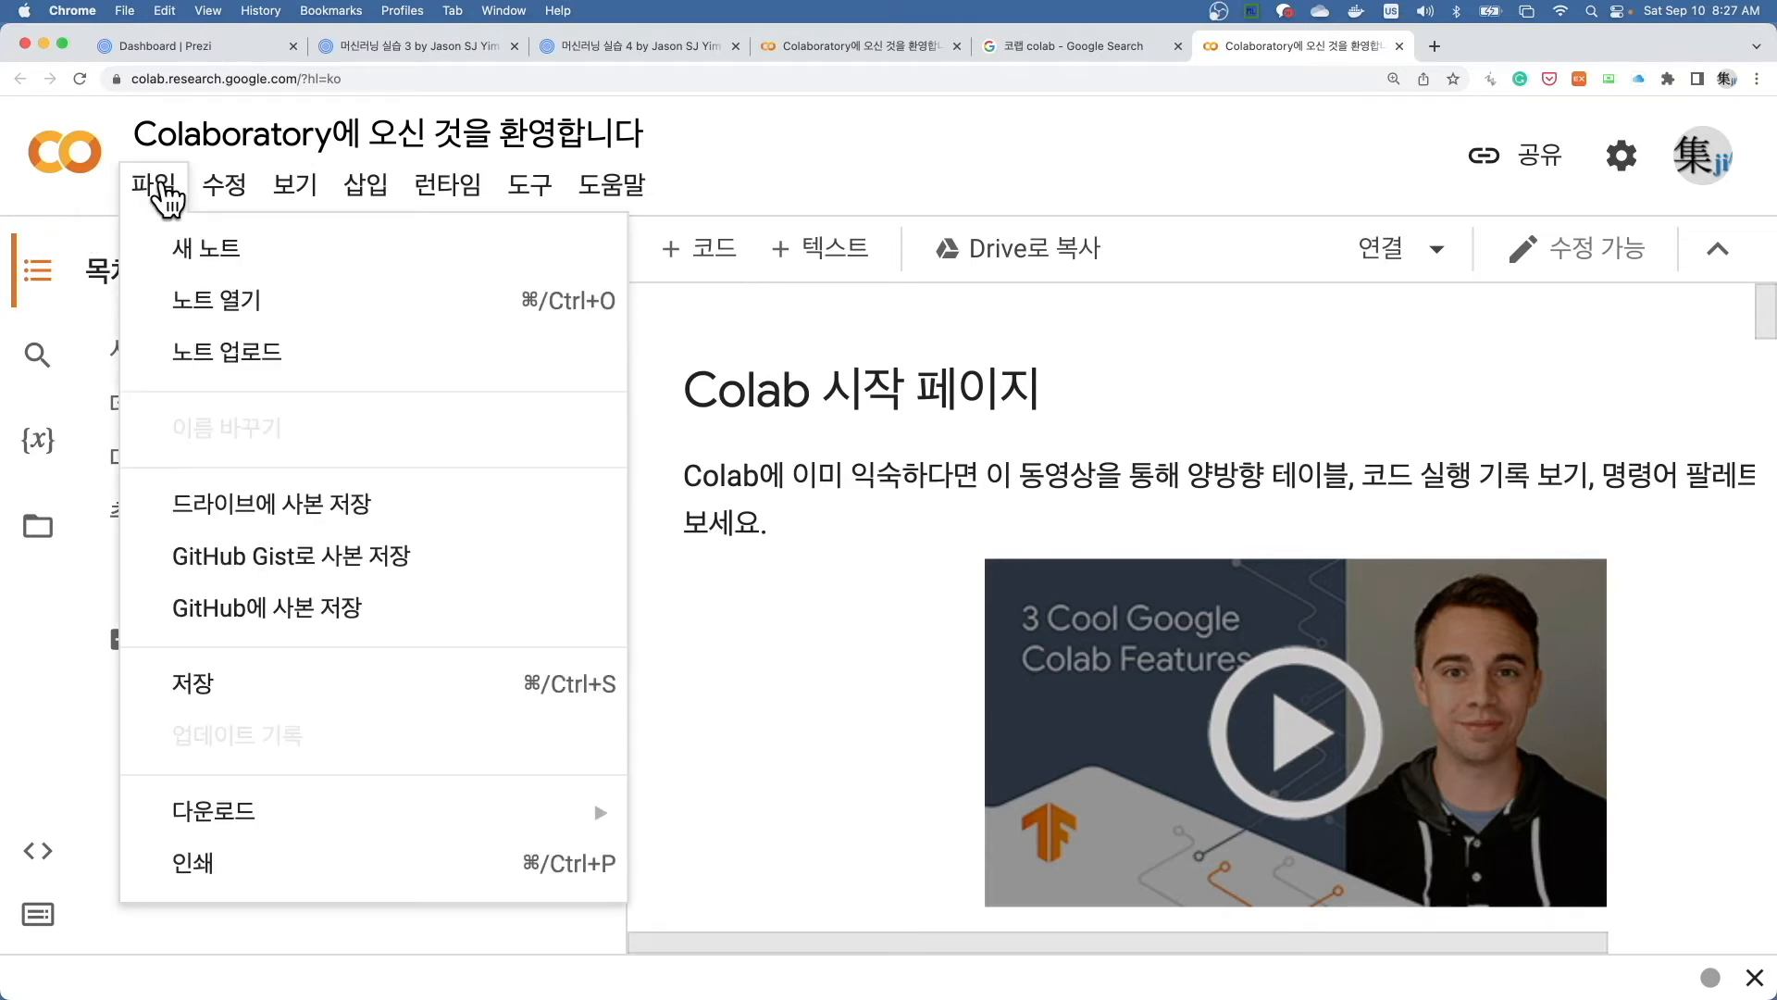
click(224, 247)
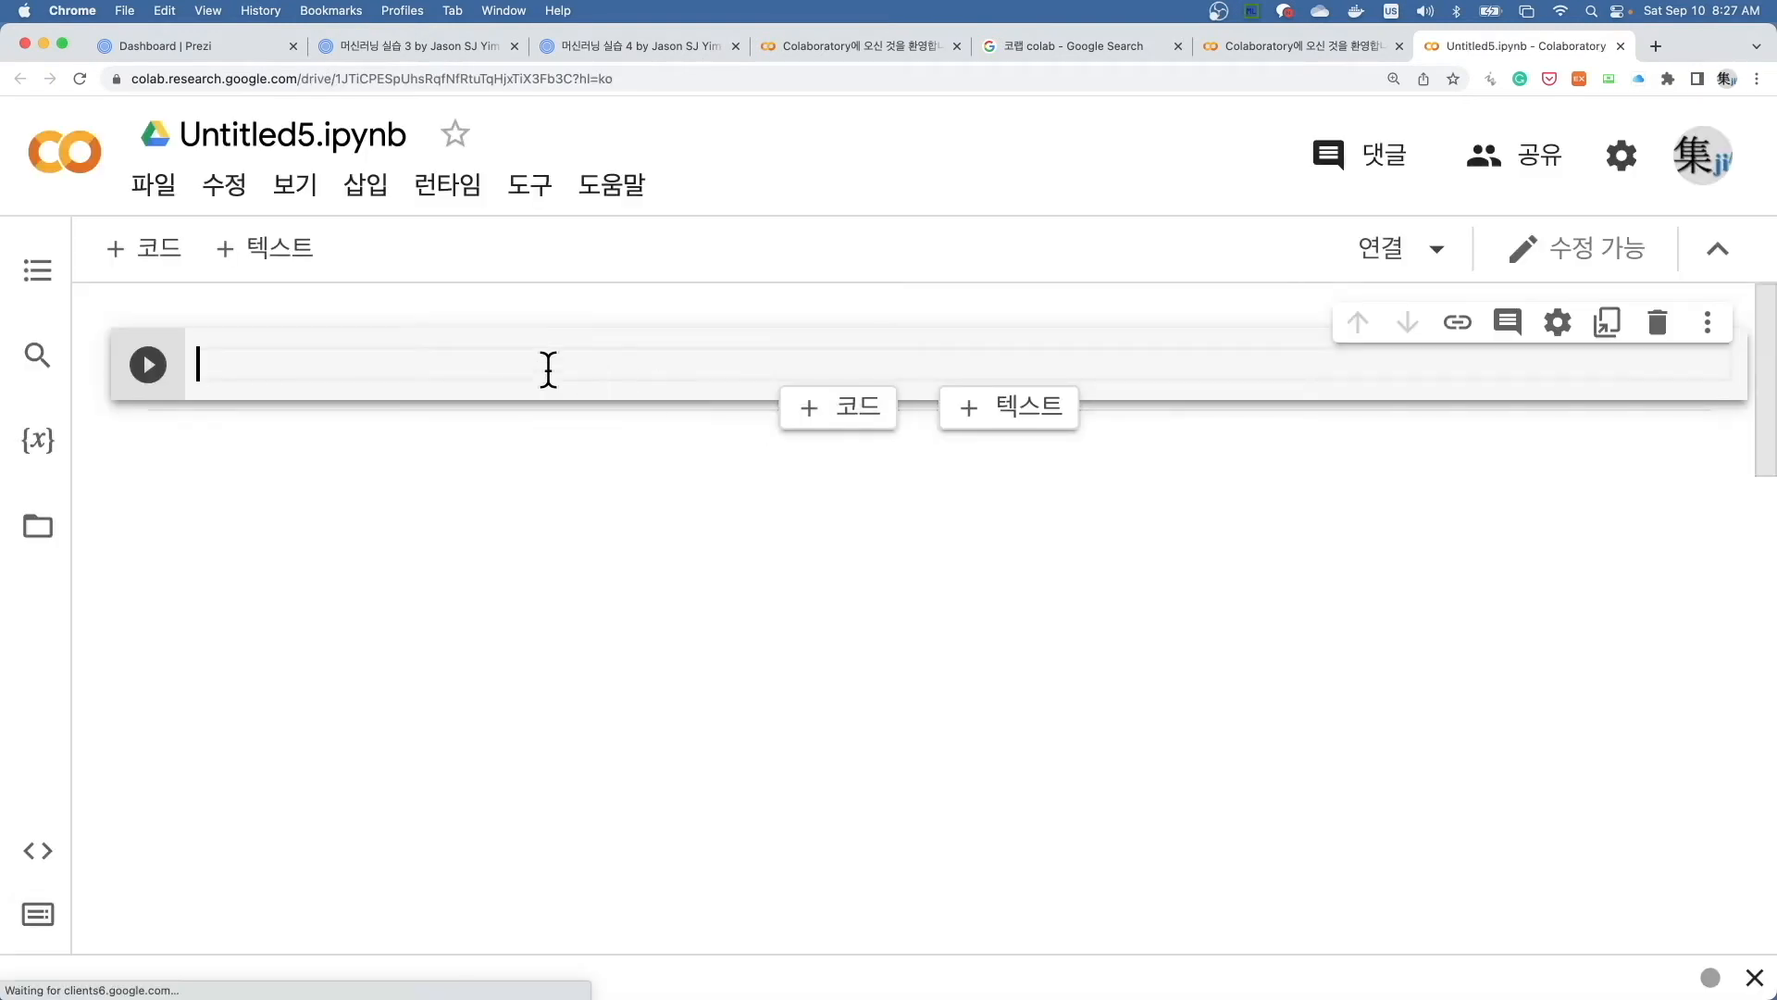
- Enter and run 1+2 in the first code cell and 2+3 in the second
text(1+)
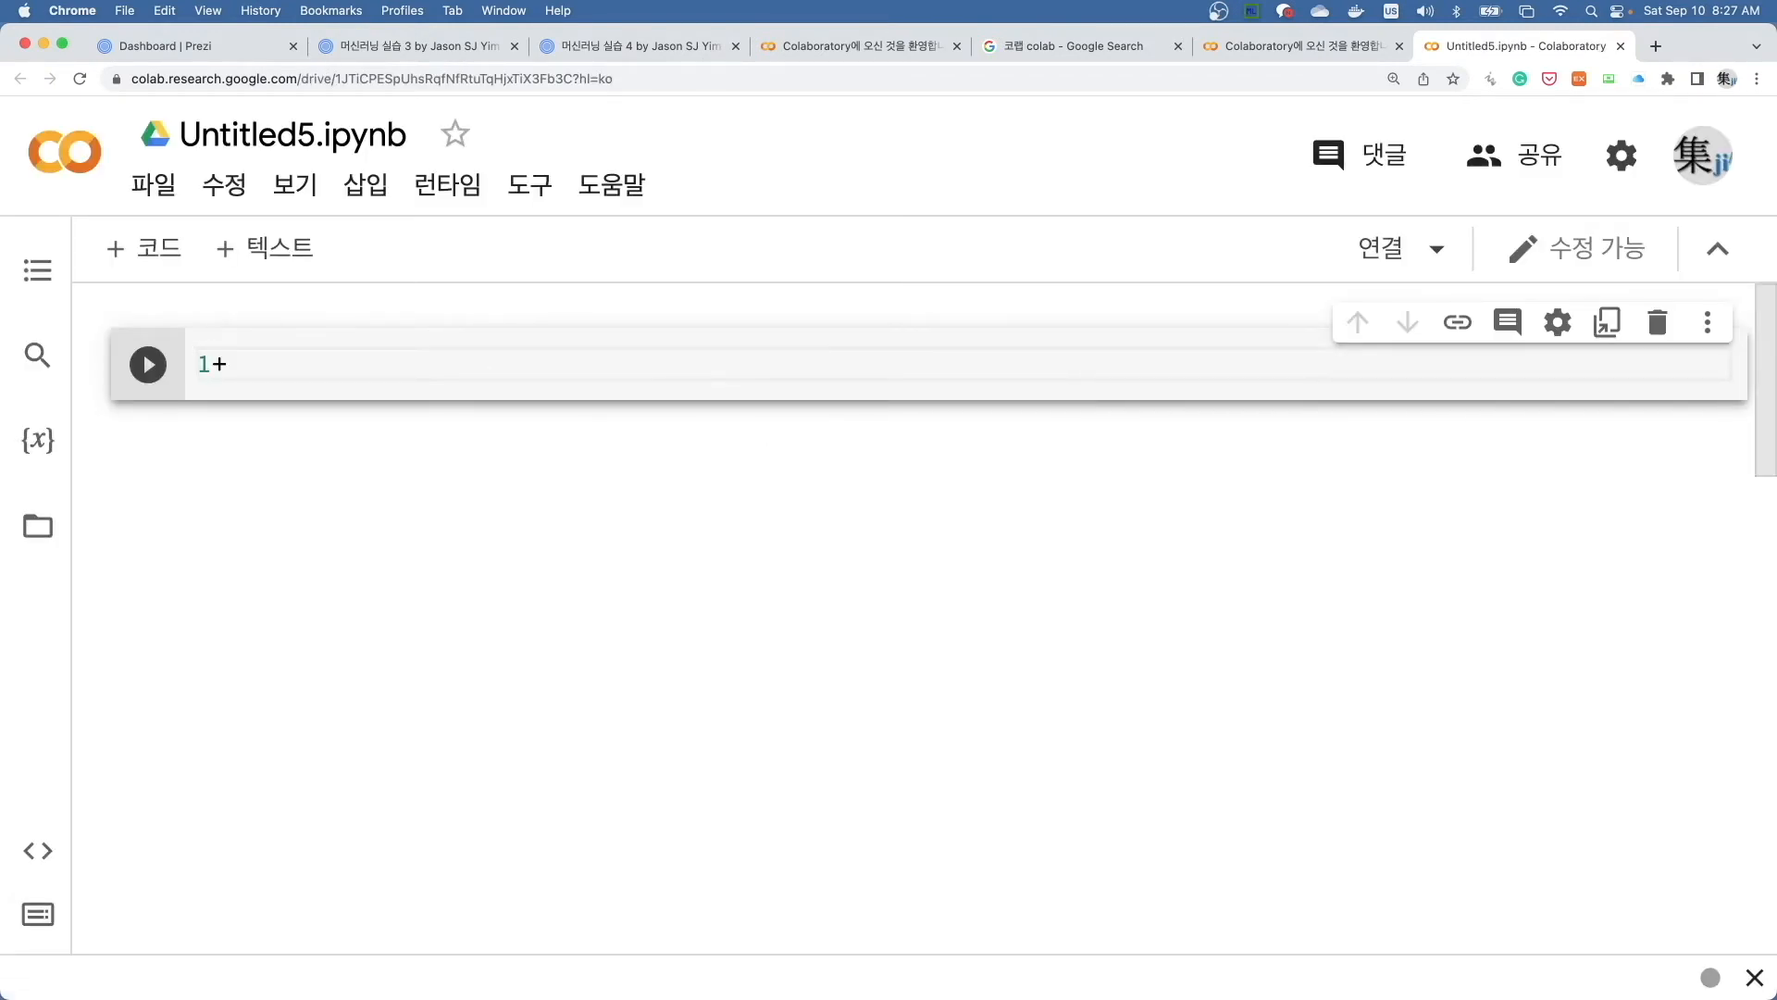
text(2)
key(shift+Return)
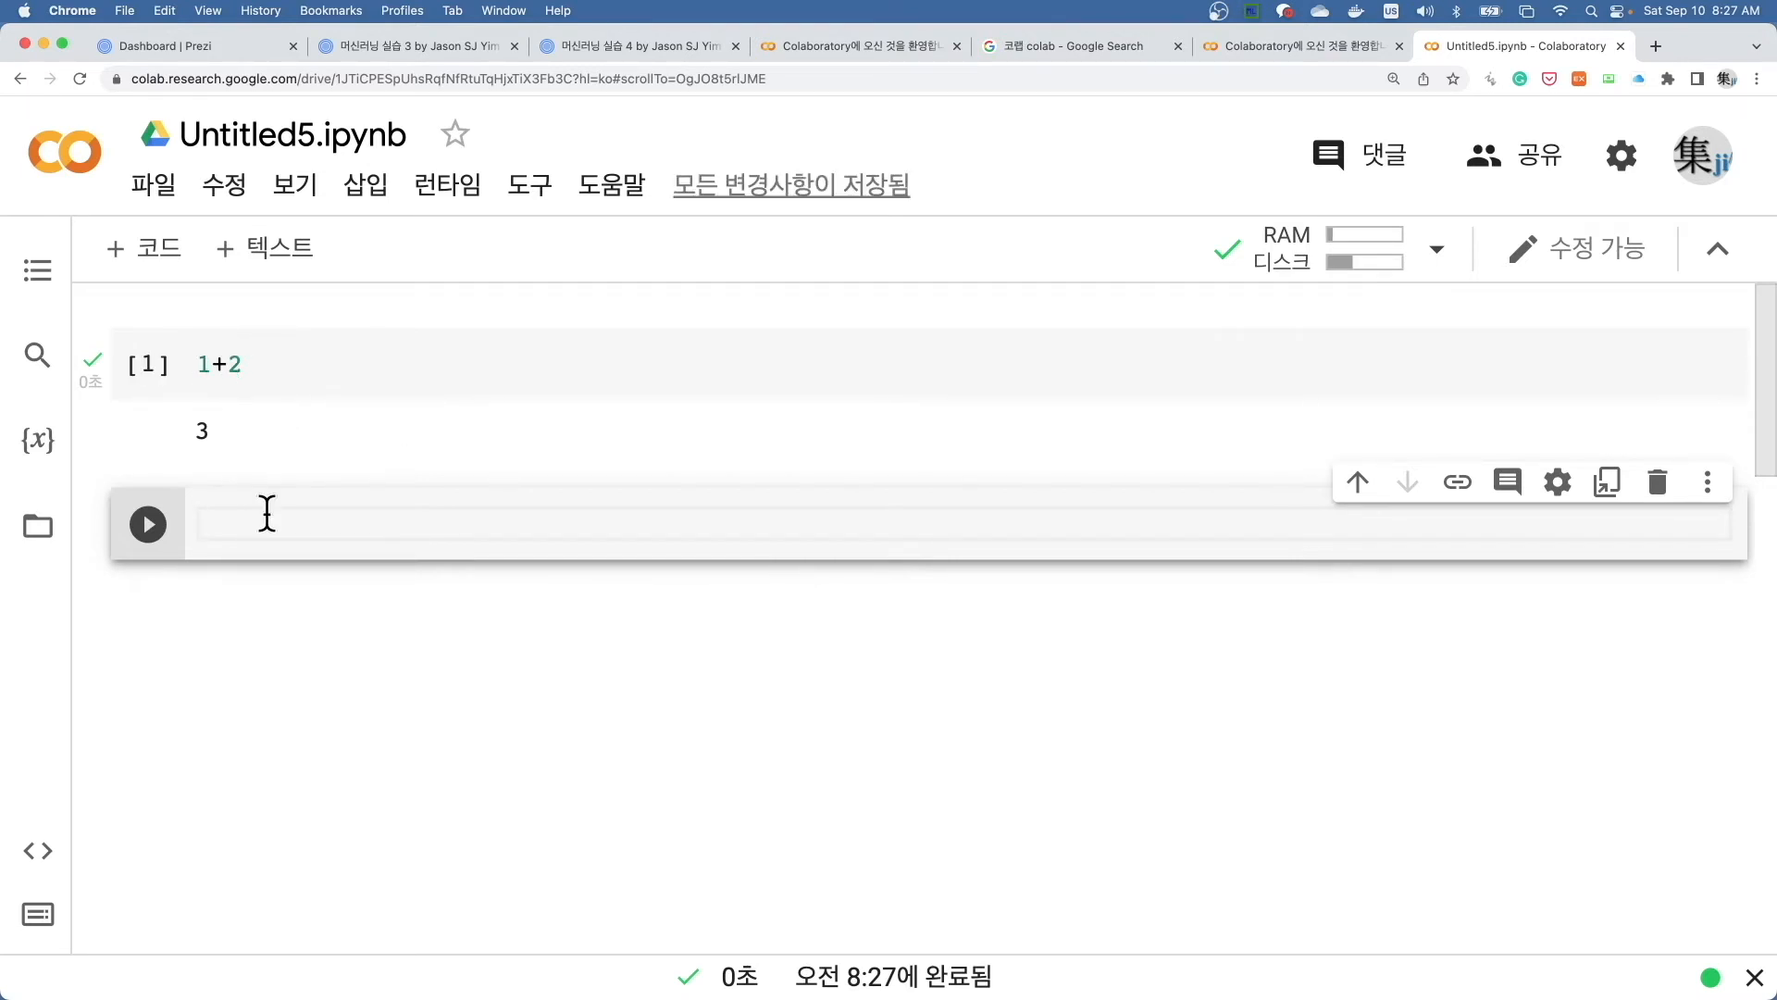
text(2+3)
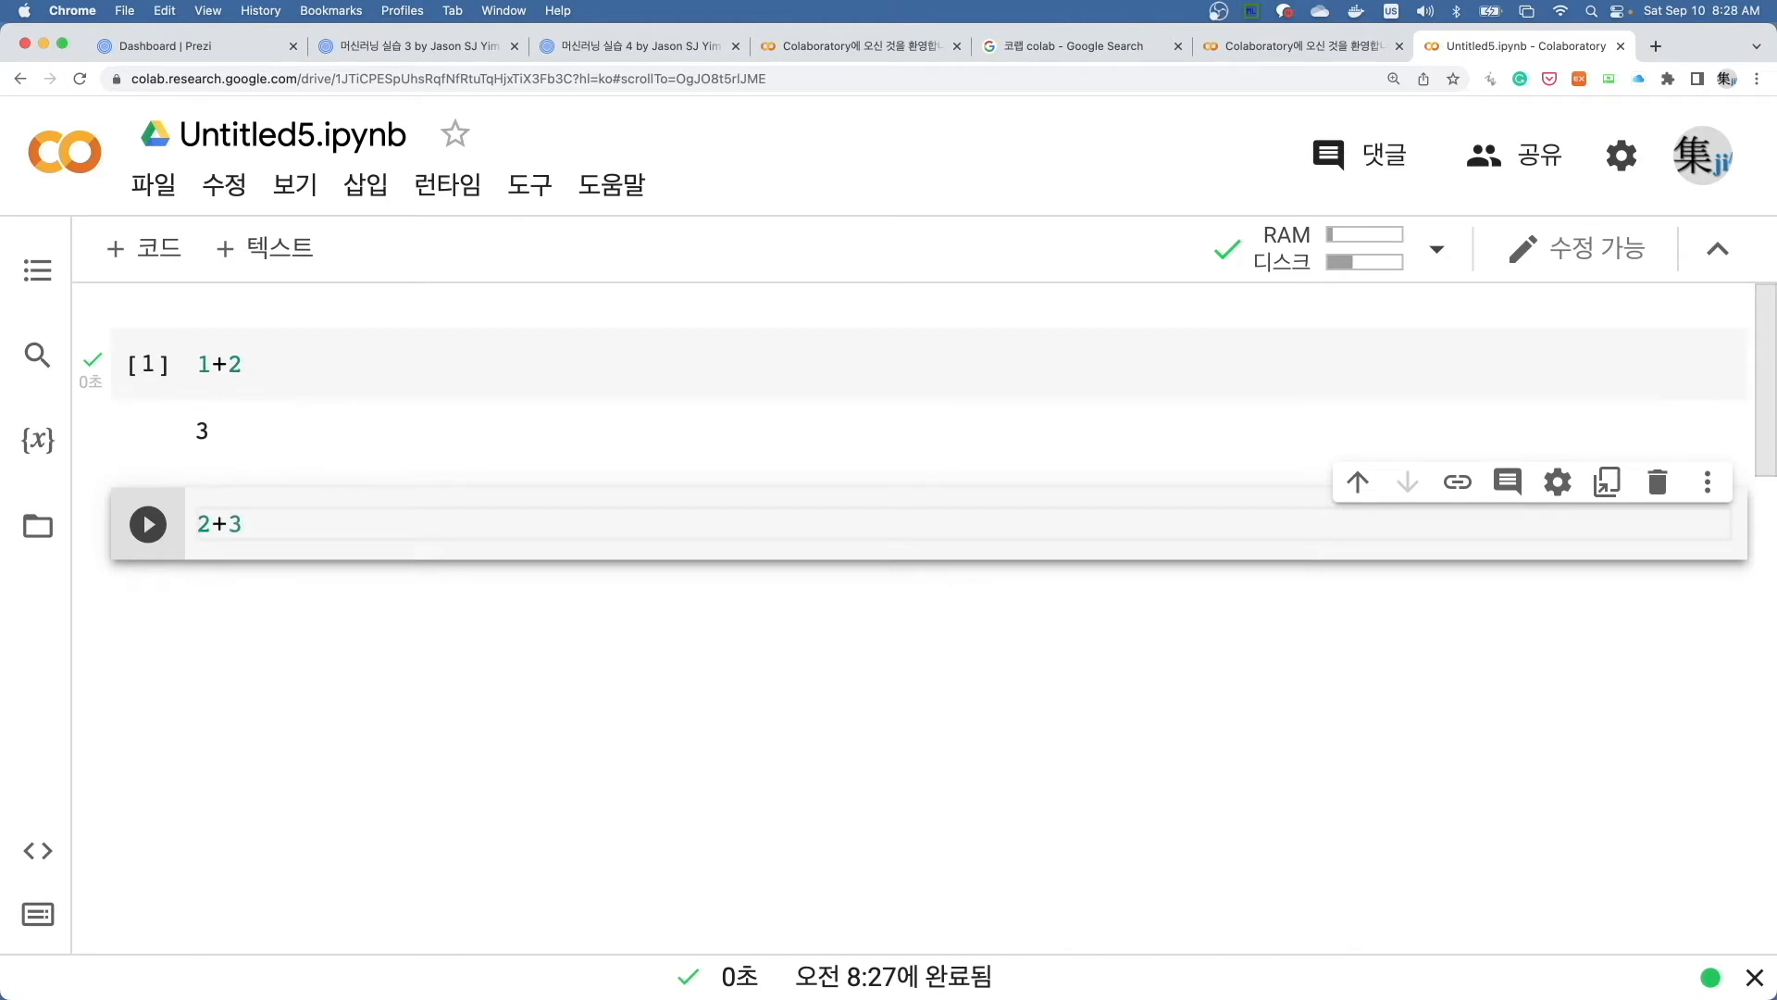
click(148, 524)
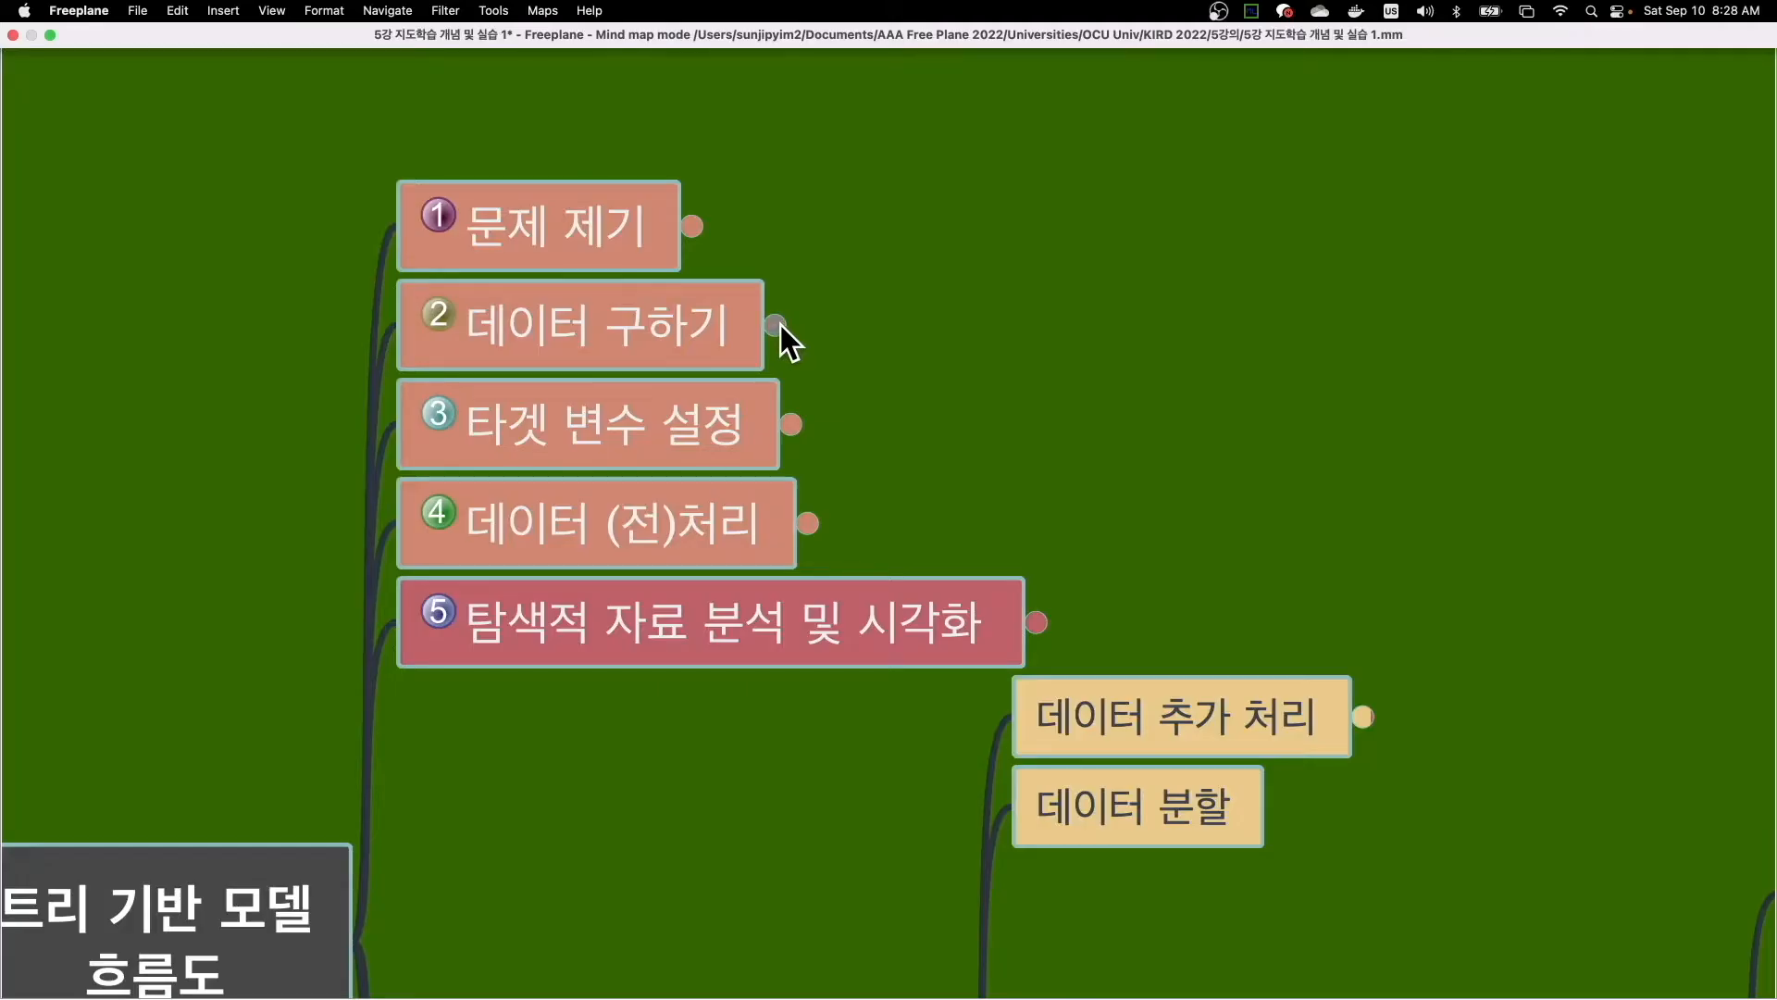
- Switch to the Freeplane mind map and expand the 저장 경로 node under 데이터 구하기 to read the storage paths
click(779, 325)
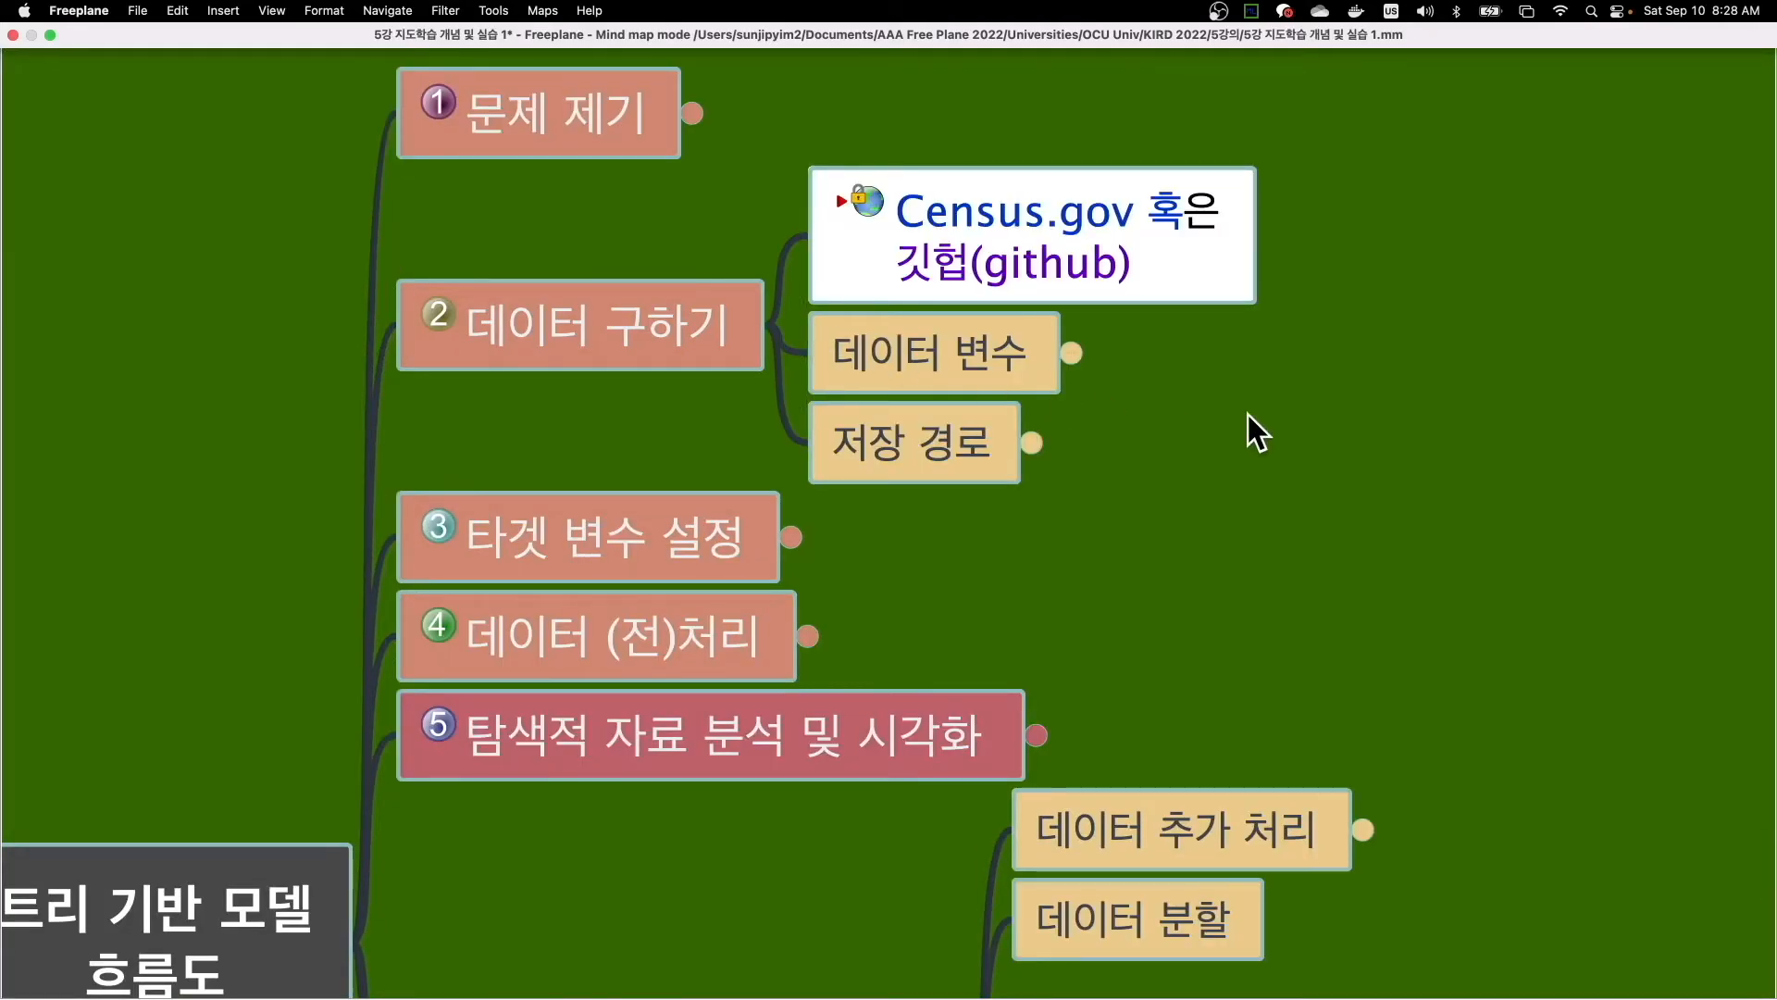
click(1031, 443)
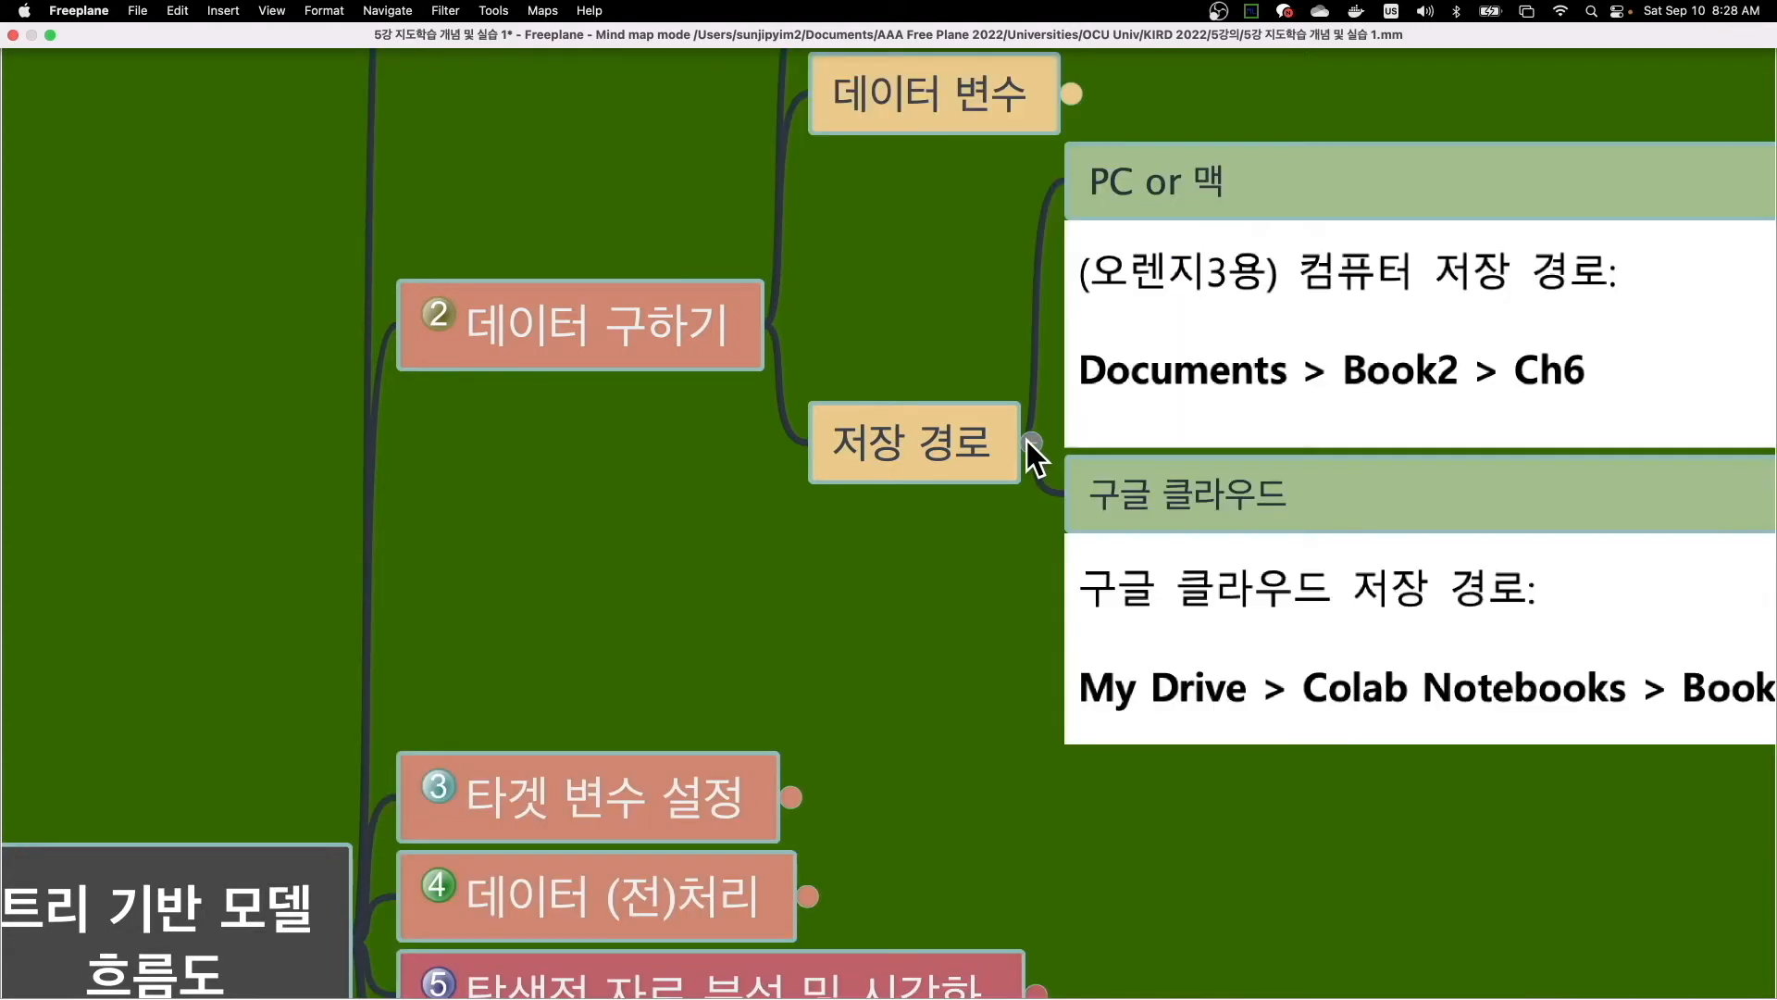
click(1157, 548)
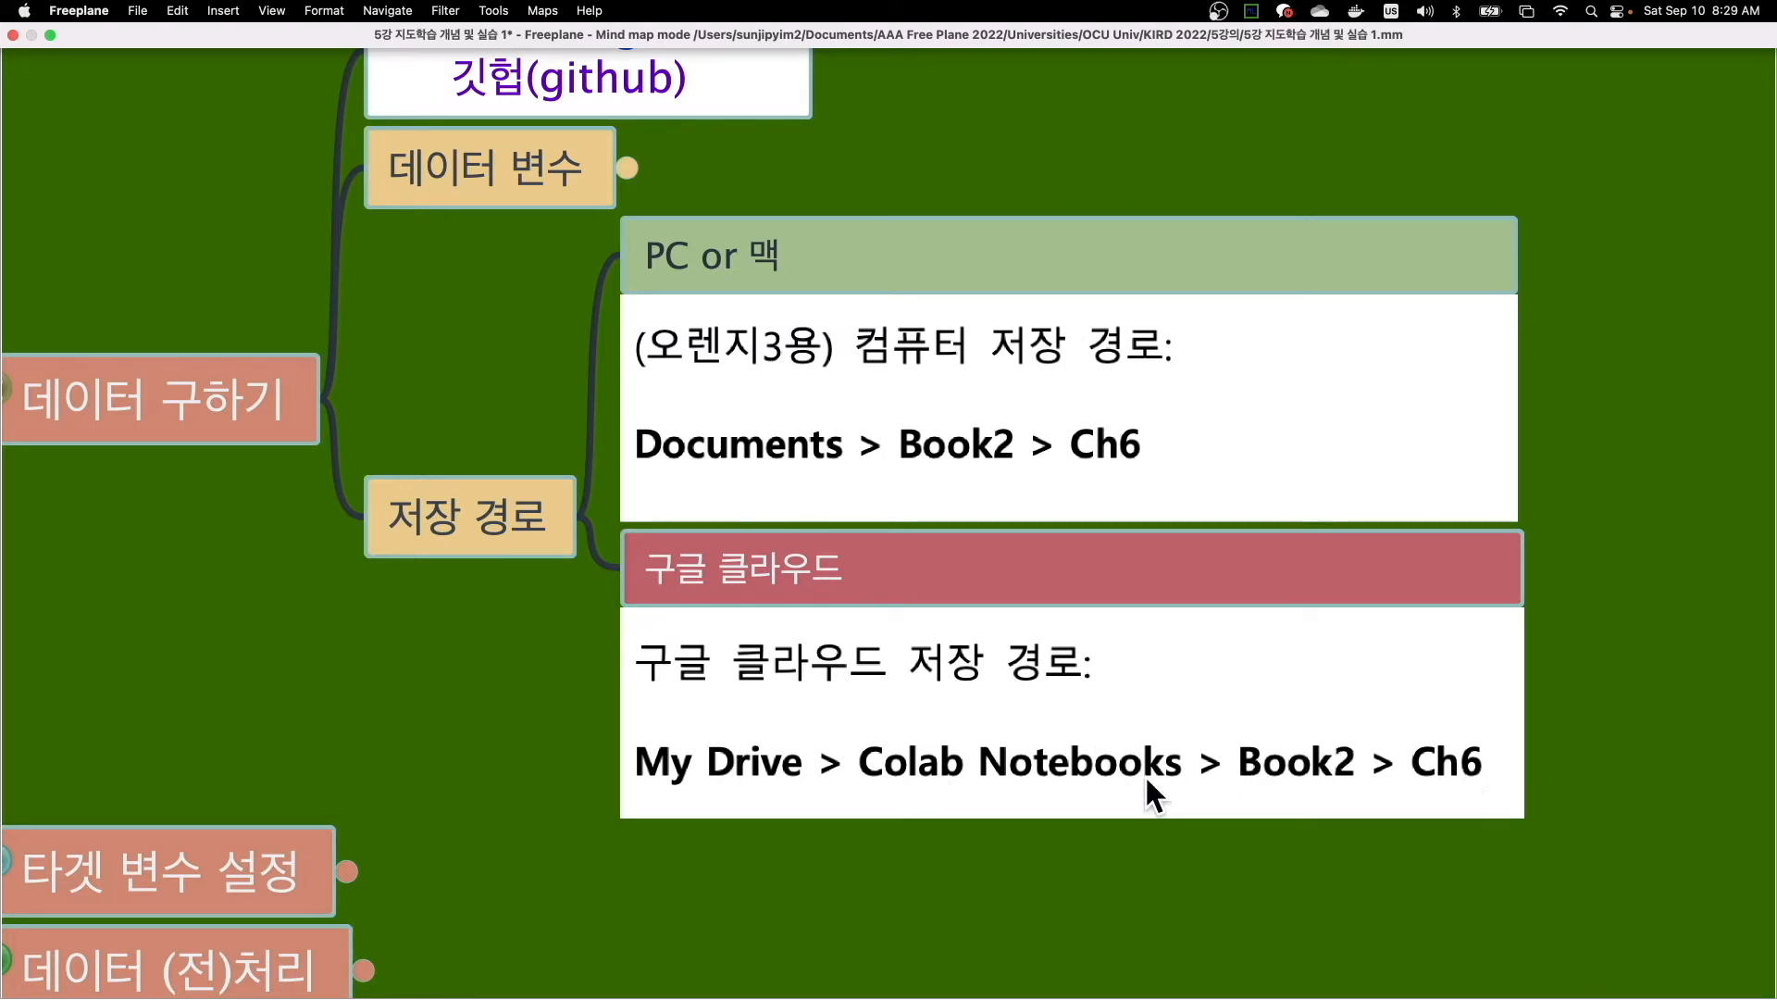
- Return to the Untitled5.ipynb notebook in Chrome, connect it to Google Drive, and expand the drive and MyDrive folders
key(ctrl+Left)
key(ctrl+Left)
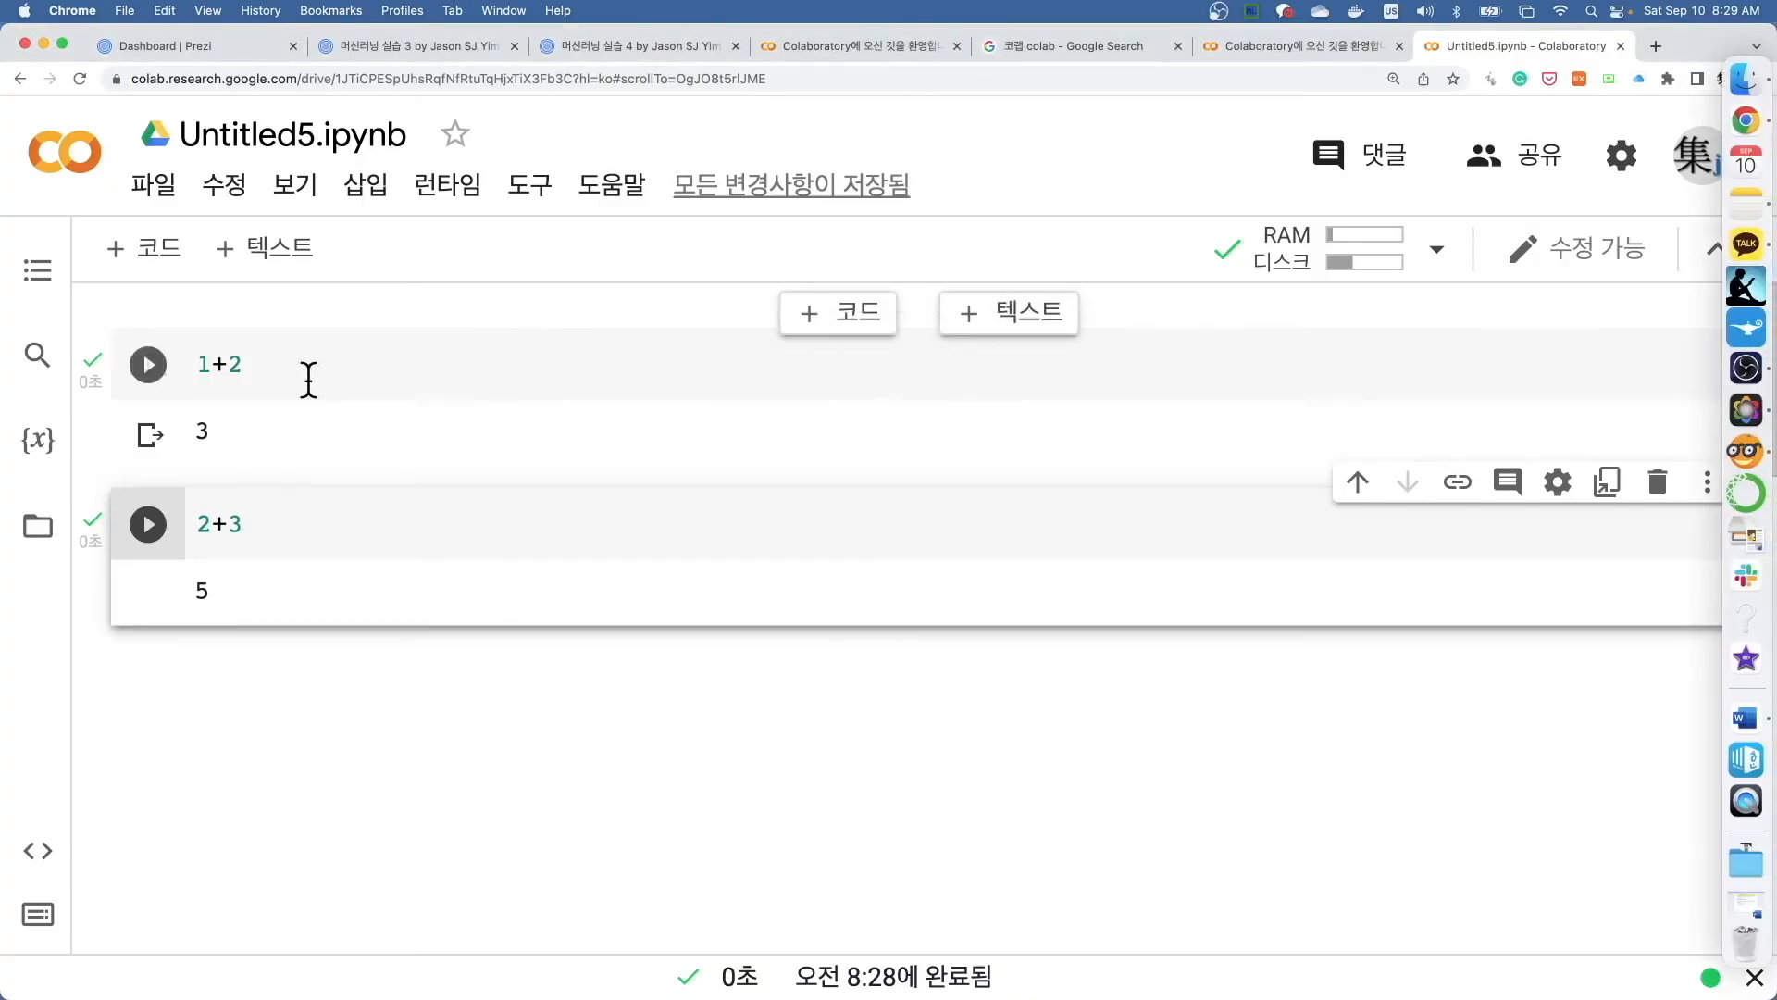
click(33, 541)
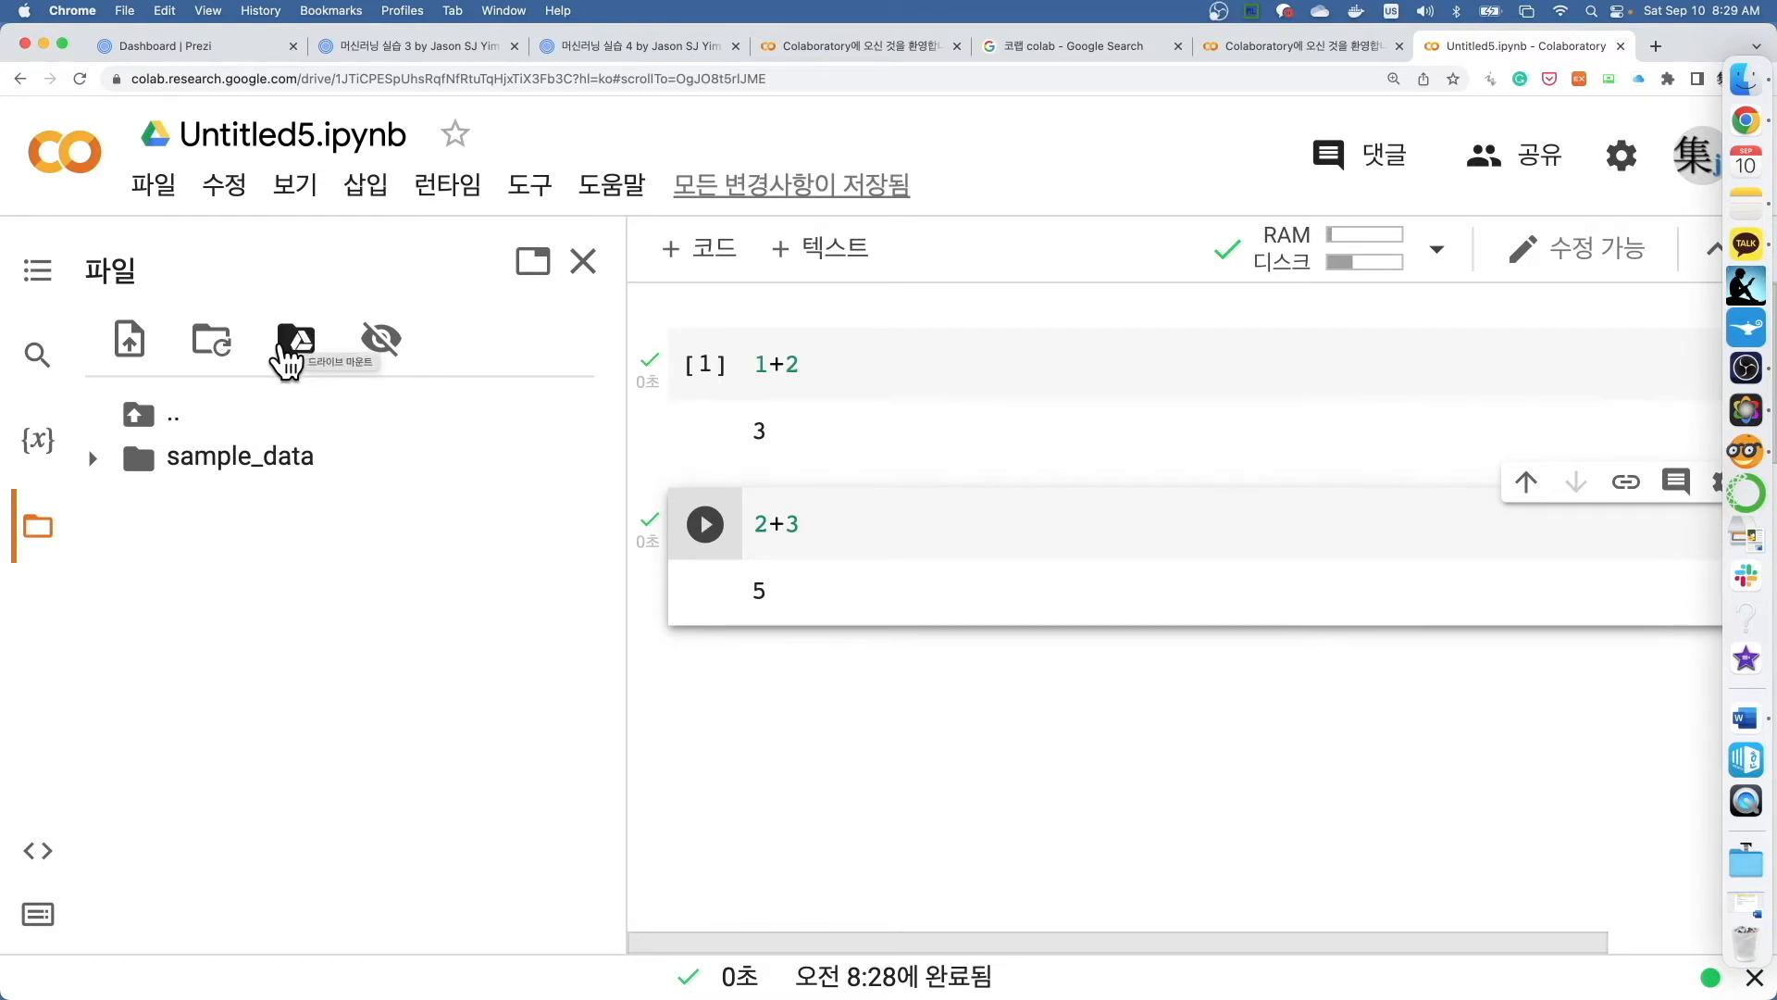
click(298, 348)
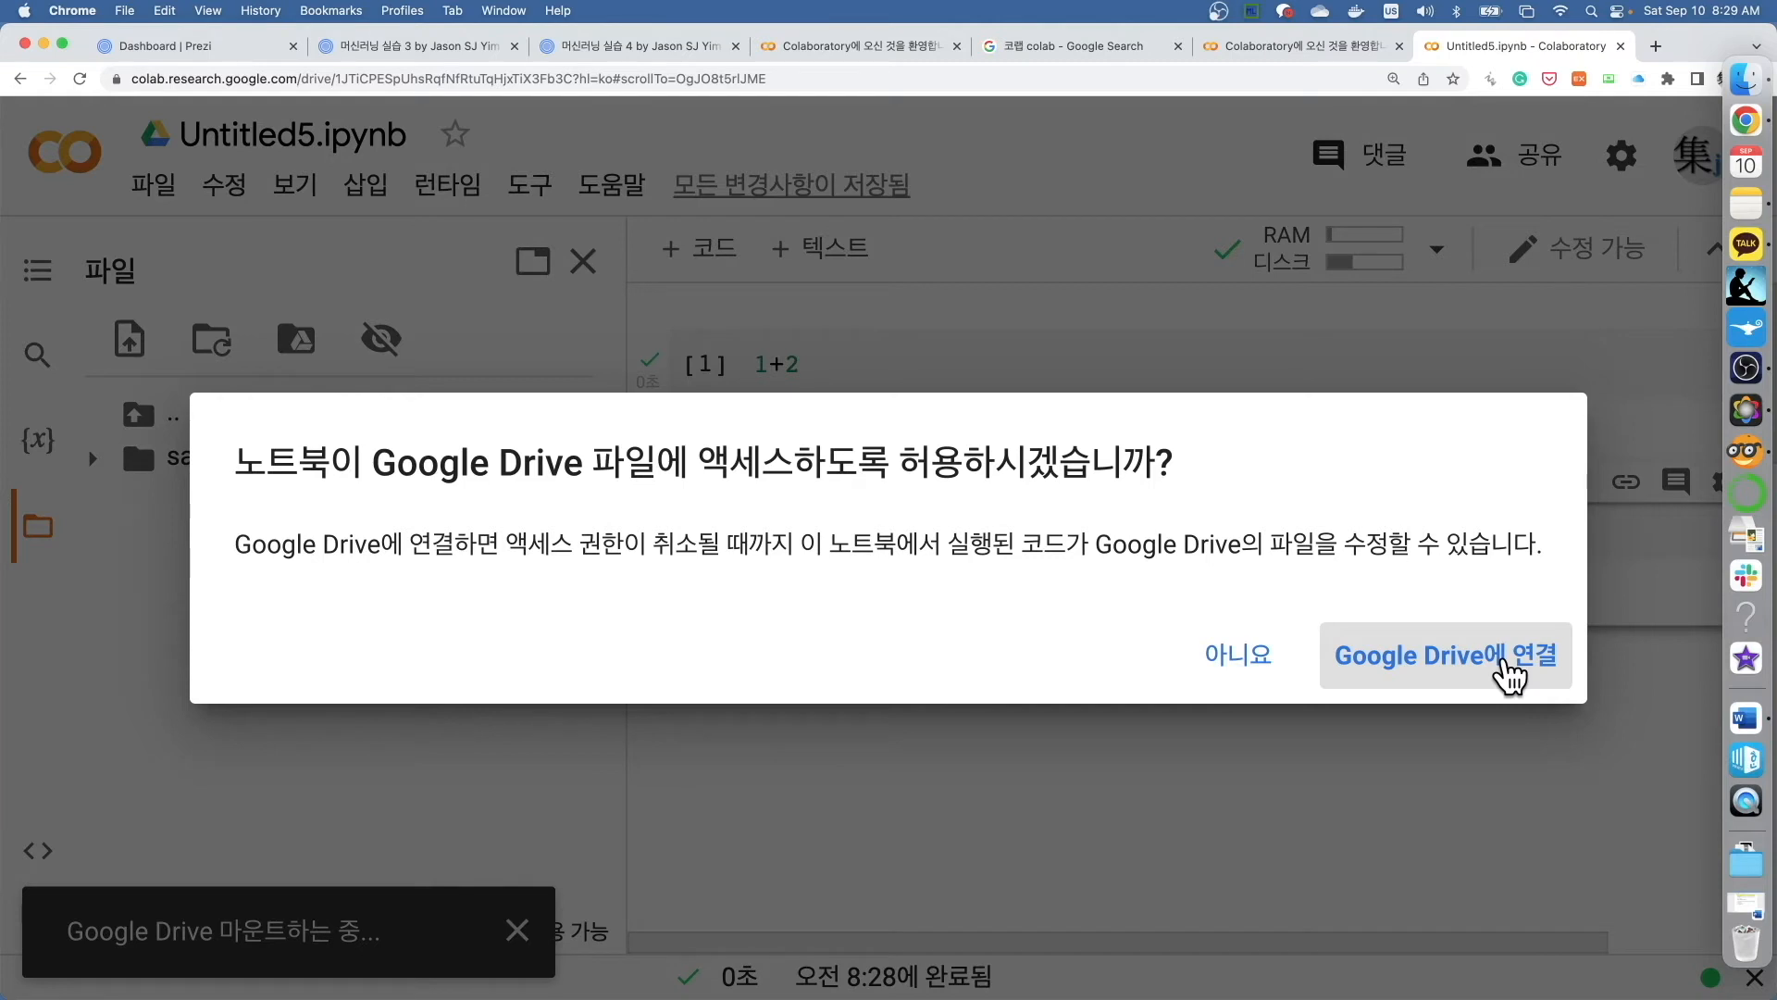
click(1509, 676)
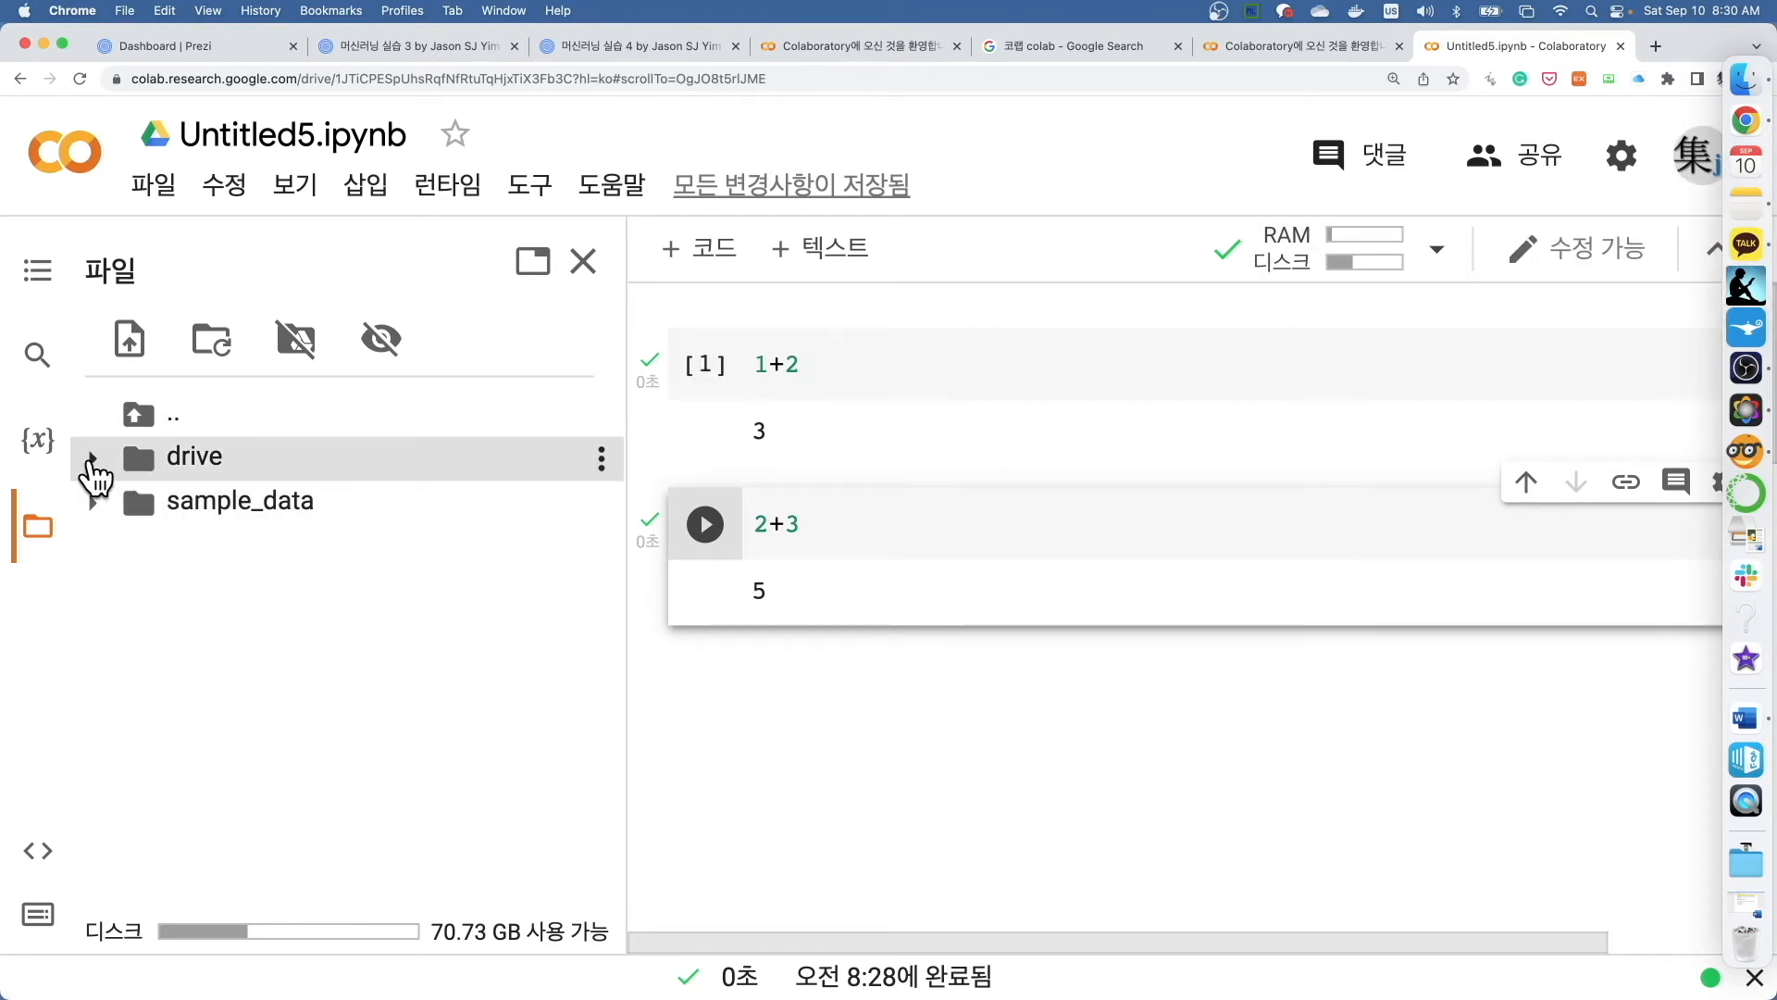
click(92, 458)
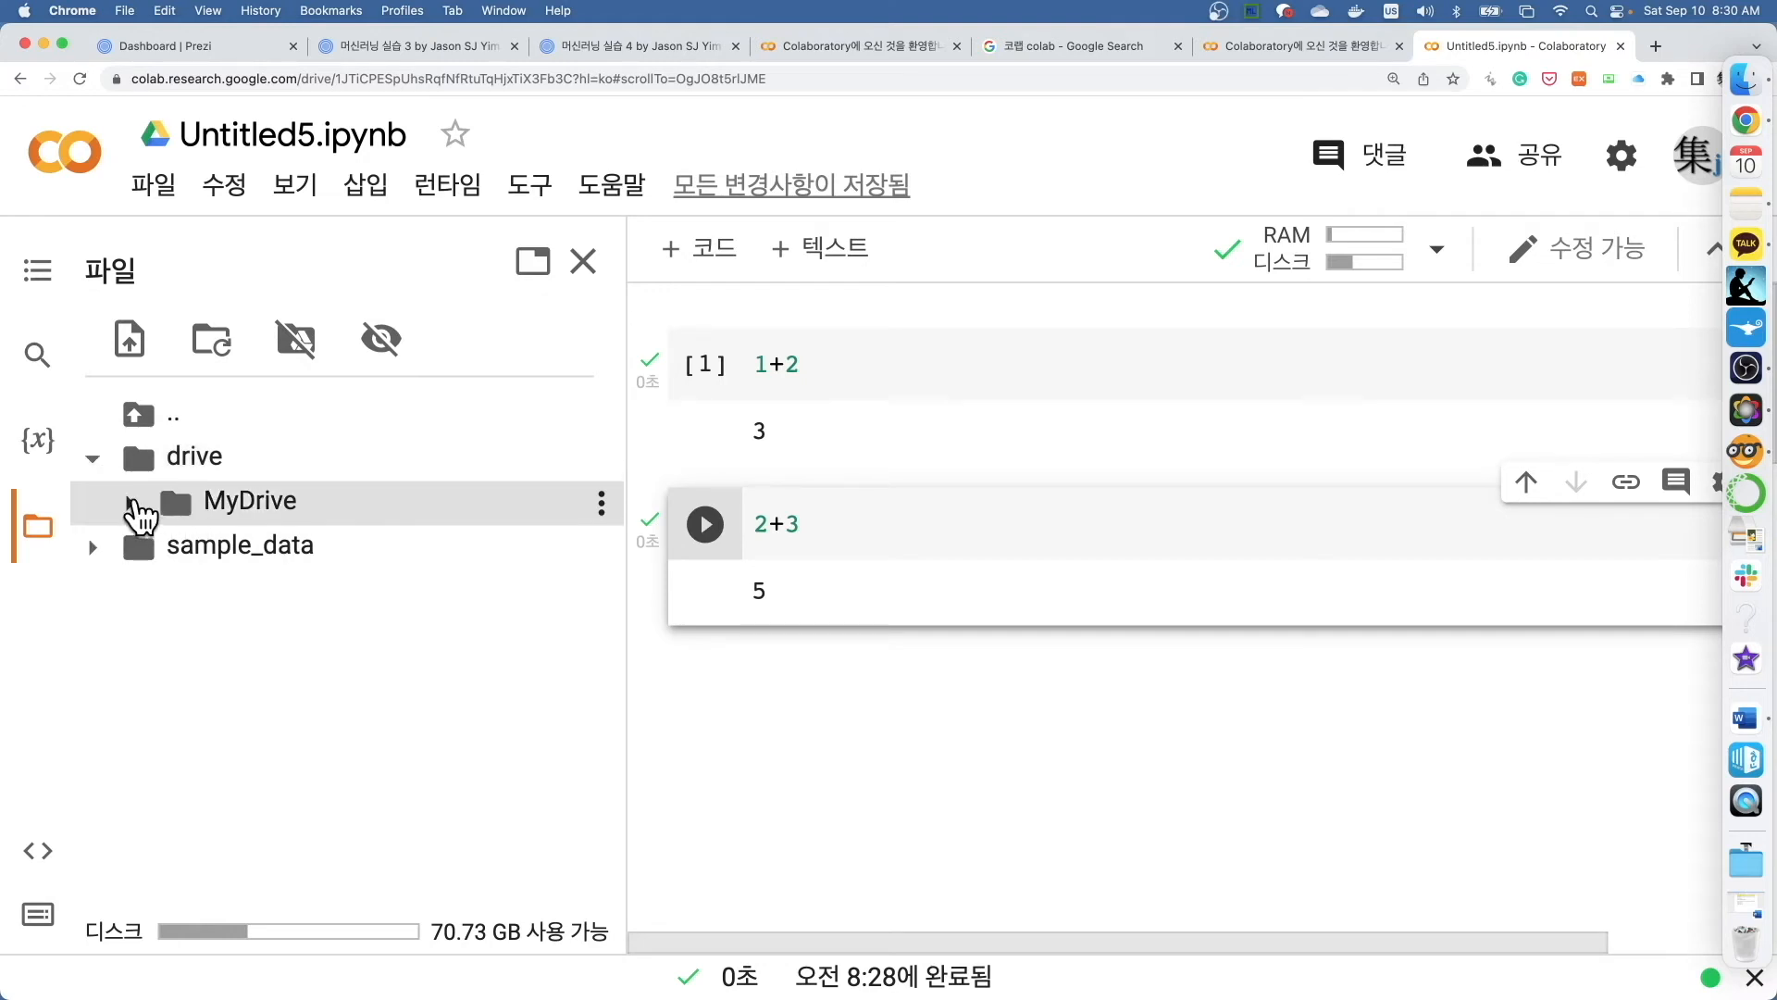
click(133, 505)
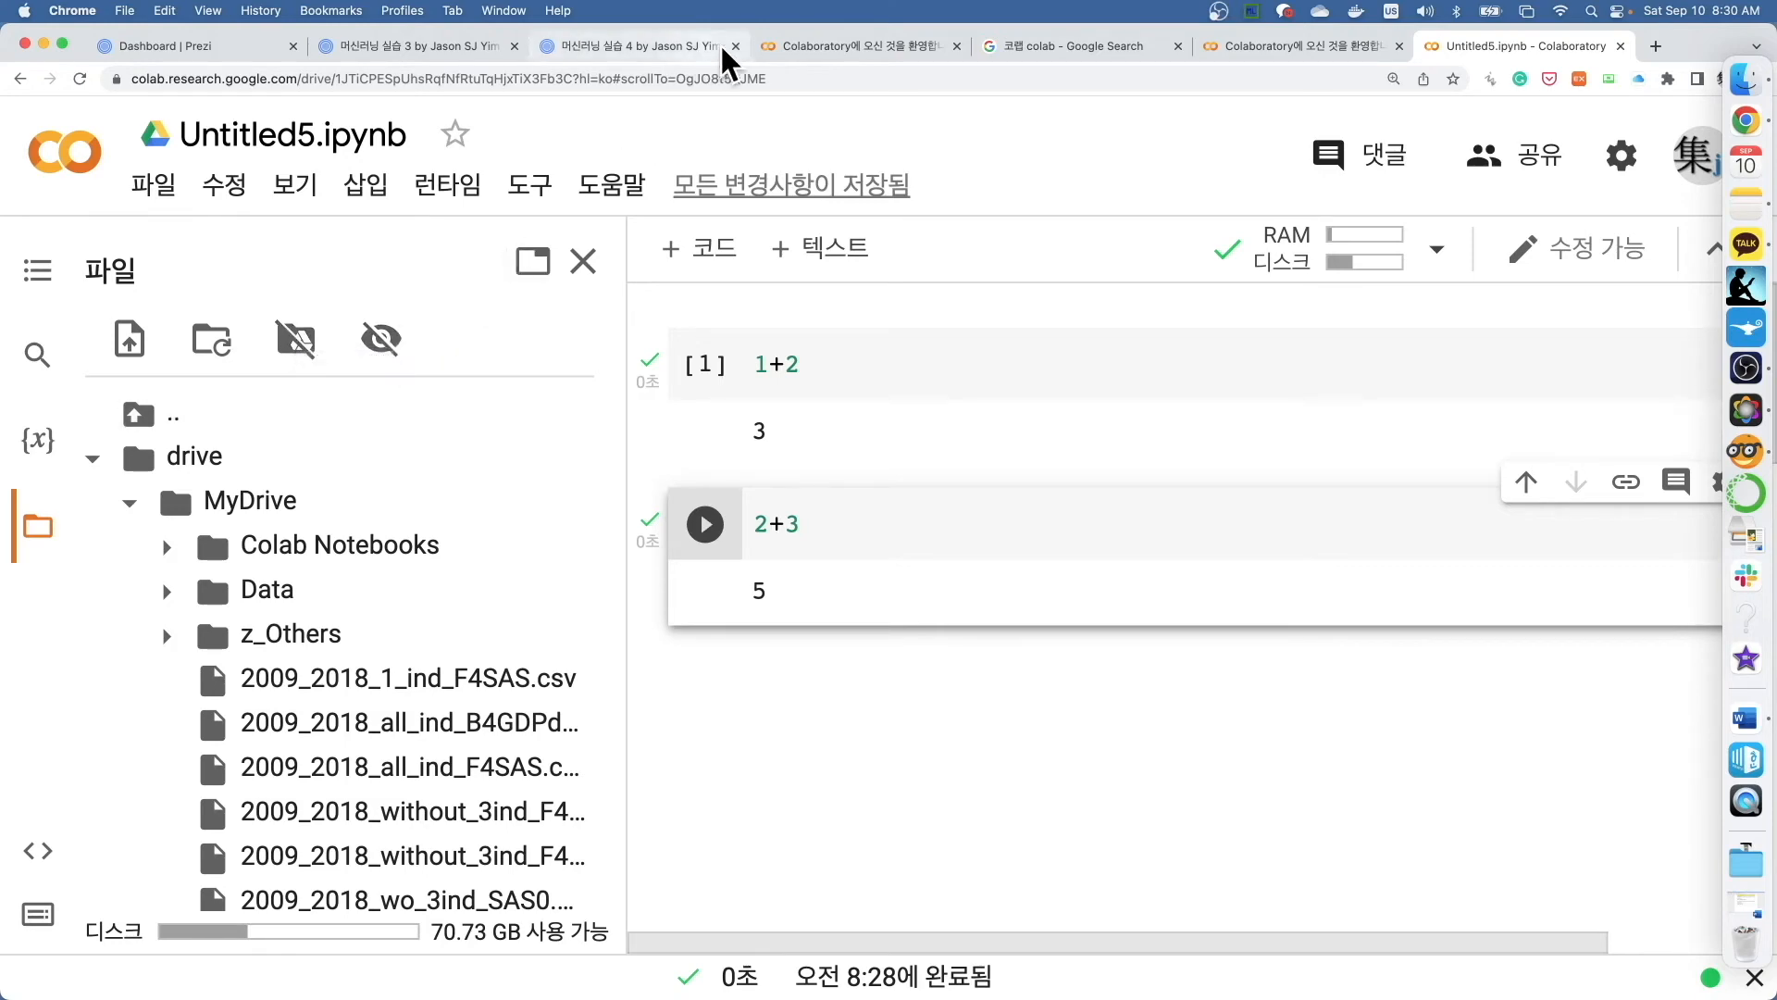
key(ctrl+Up)
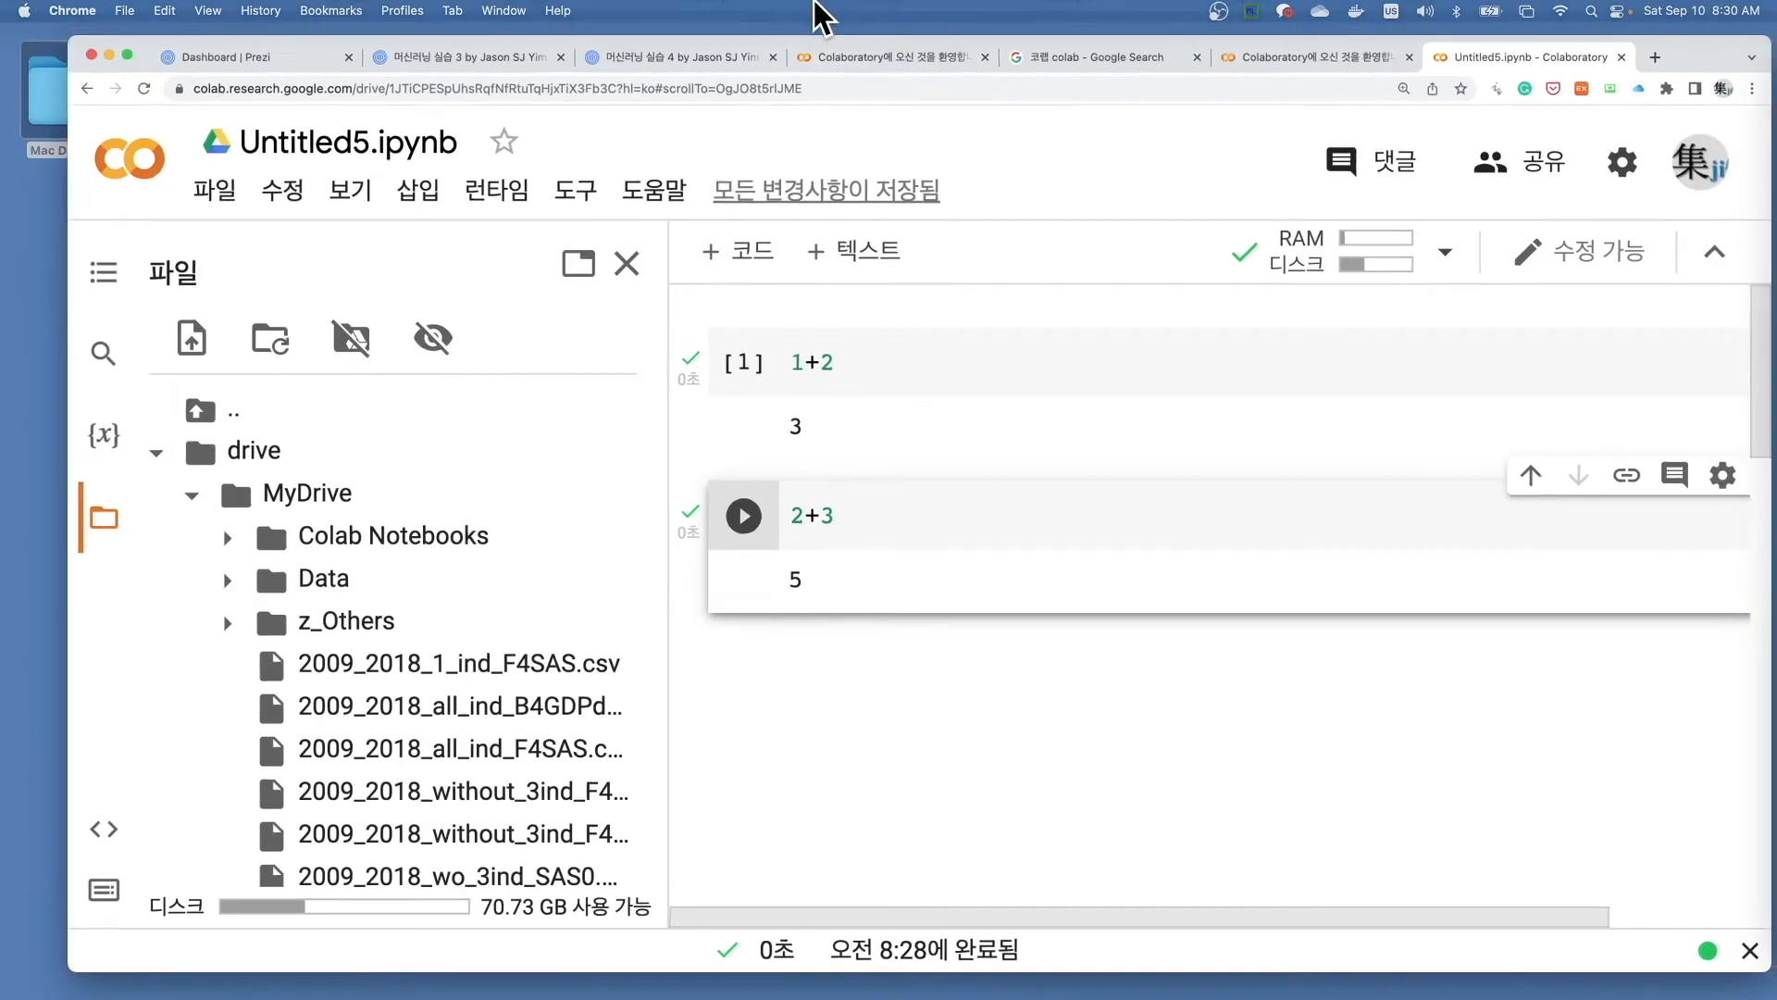
click(890, 51)
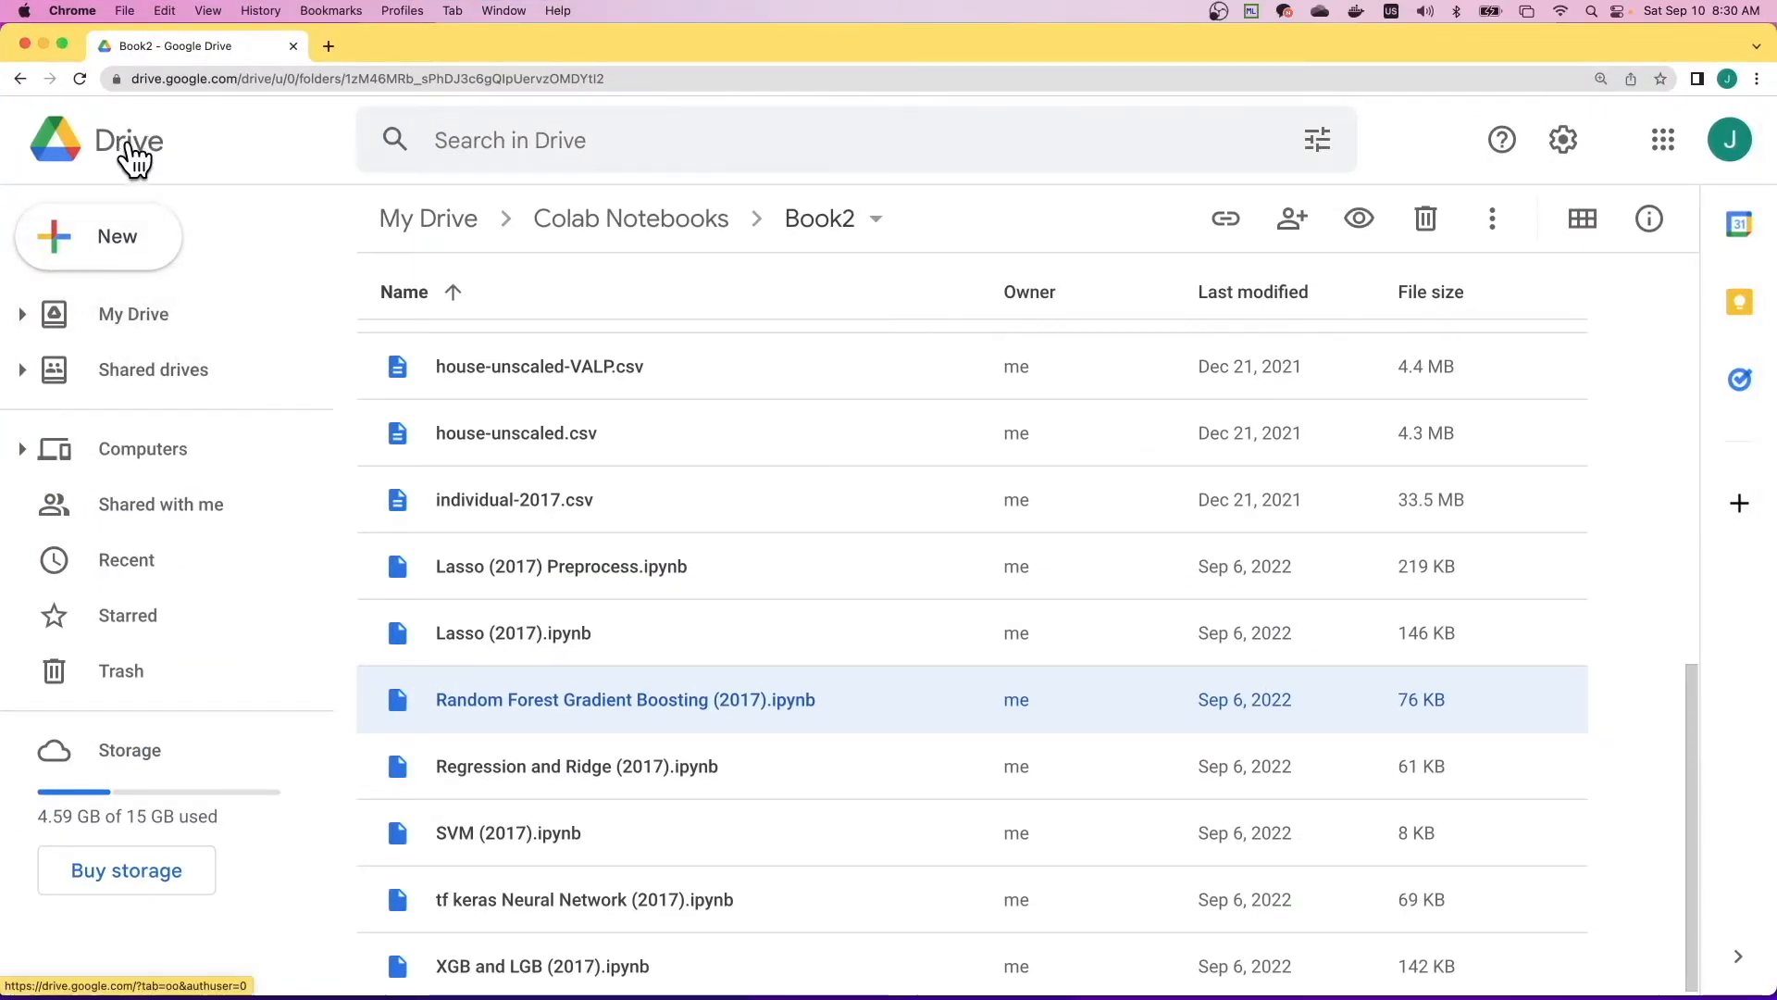
click(326, 44)
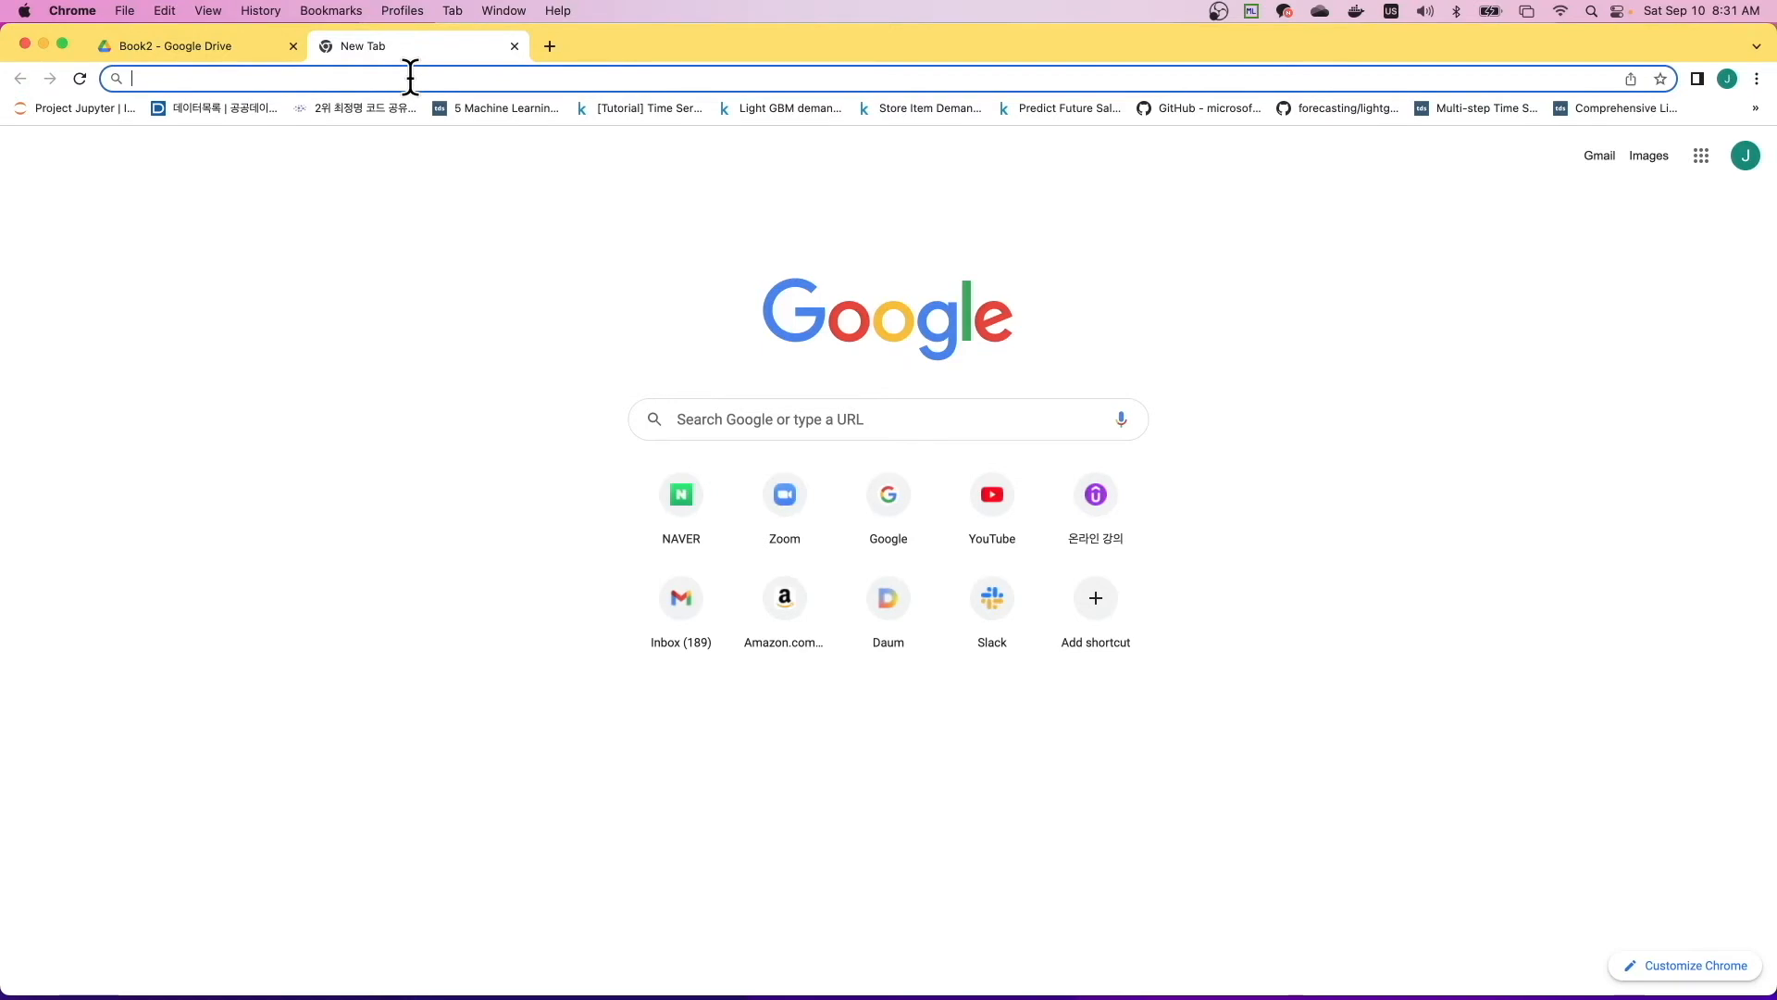
text(www.)
text(ogle.com)
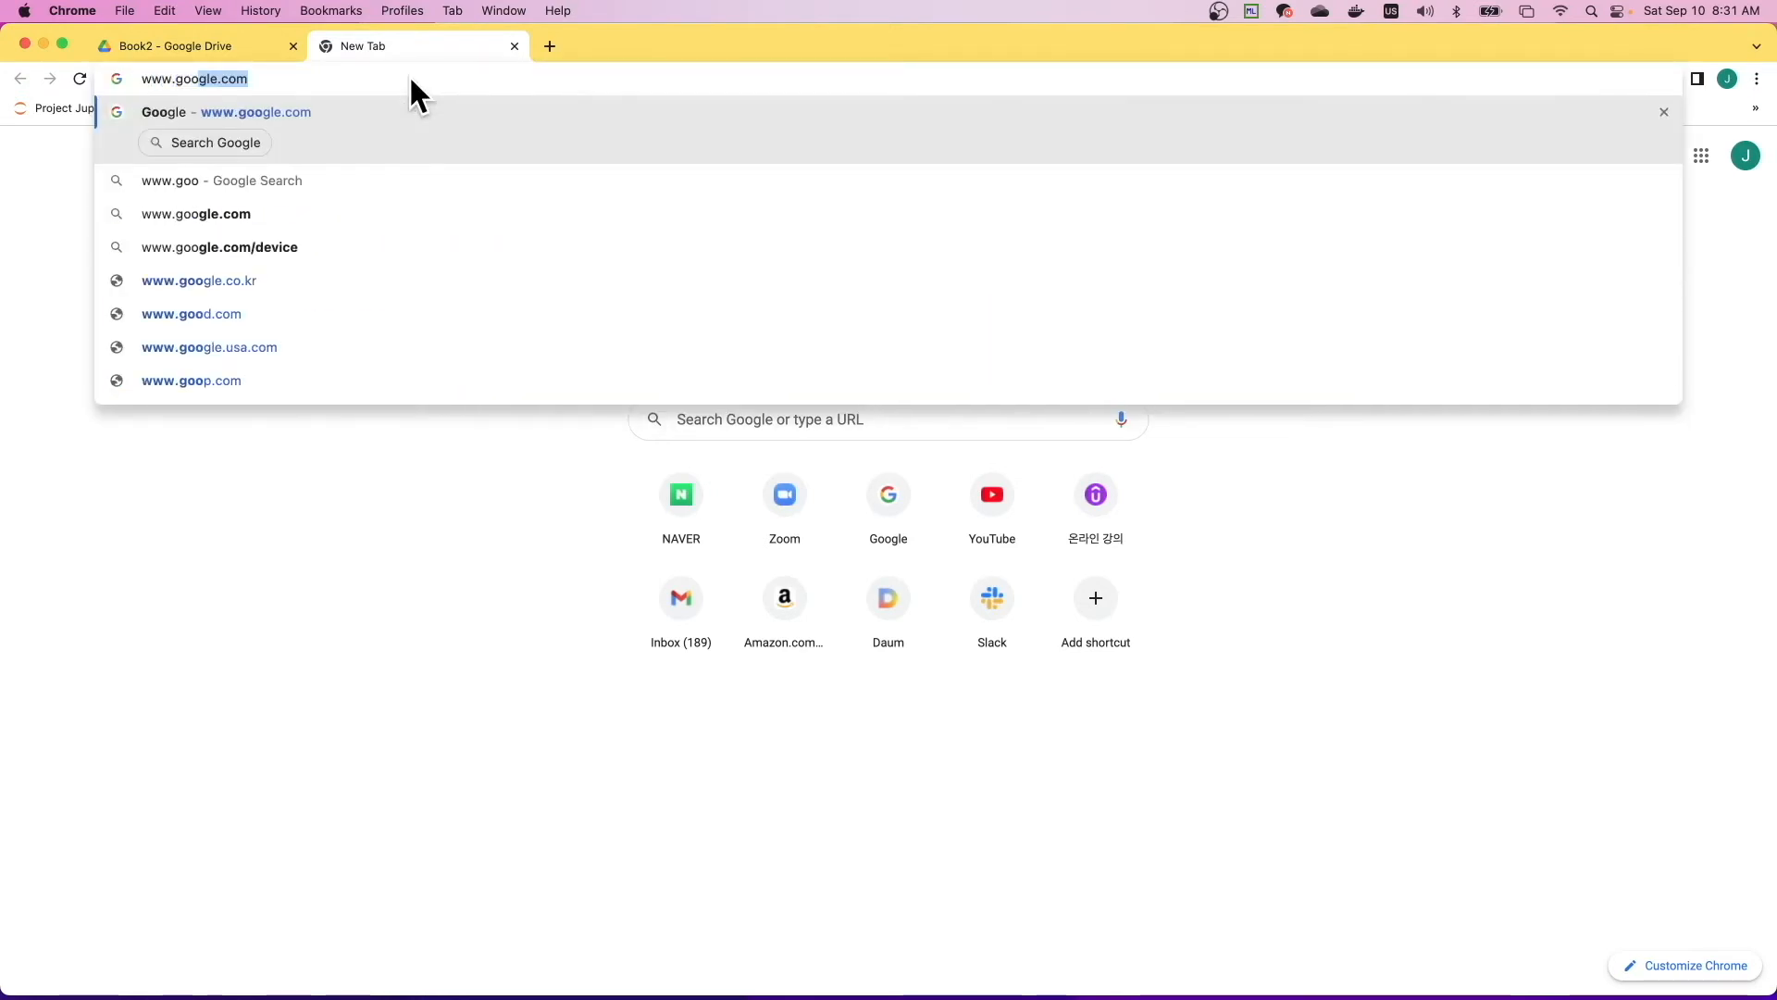
key(Return)
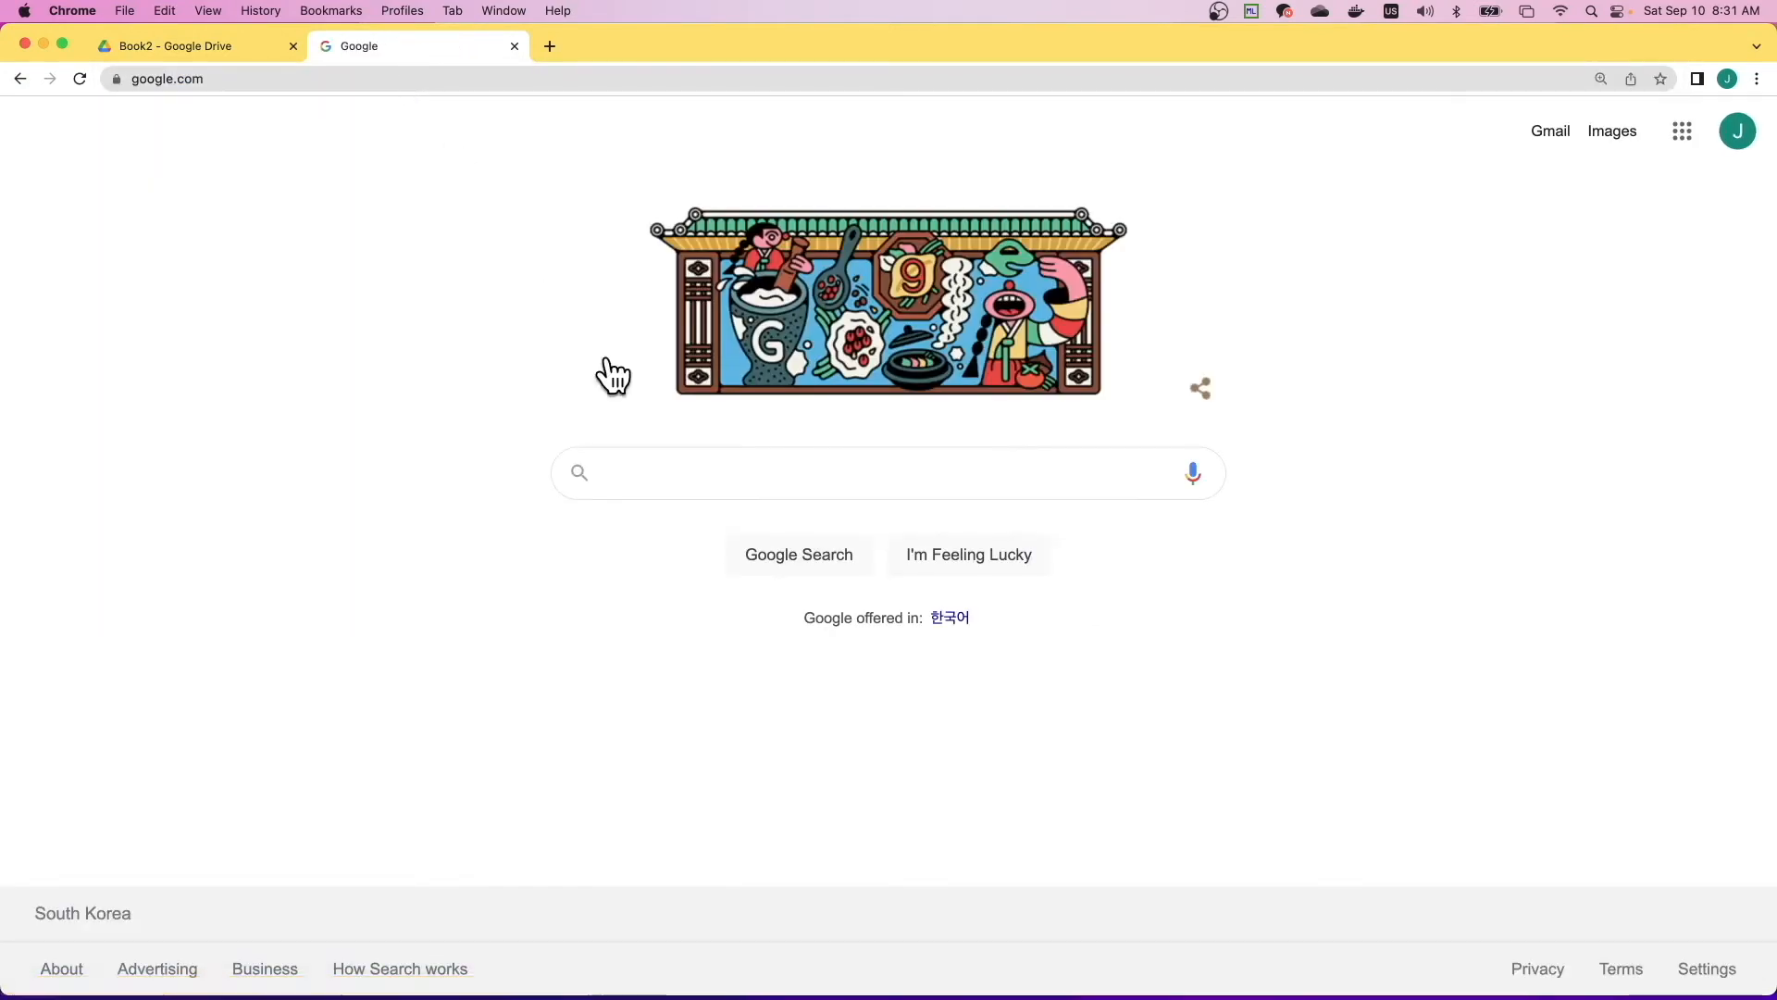
key(super+equal)
key(super+equal)
key(super+equal)
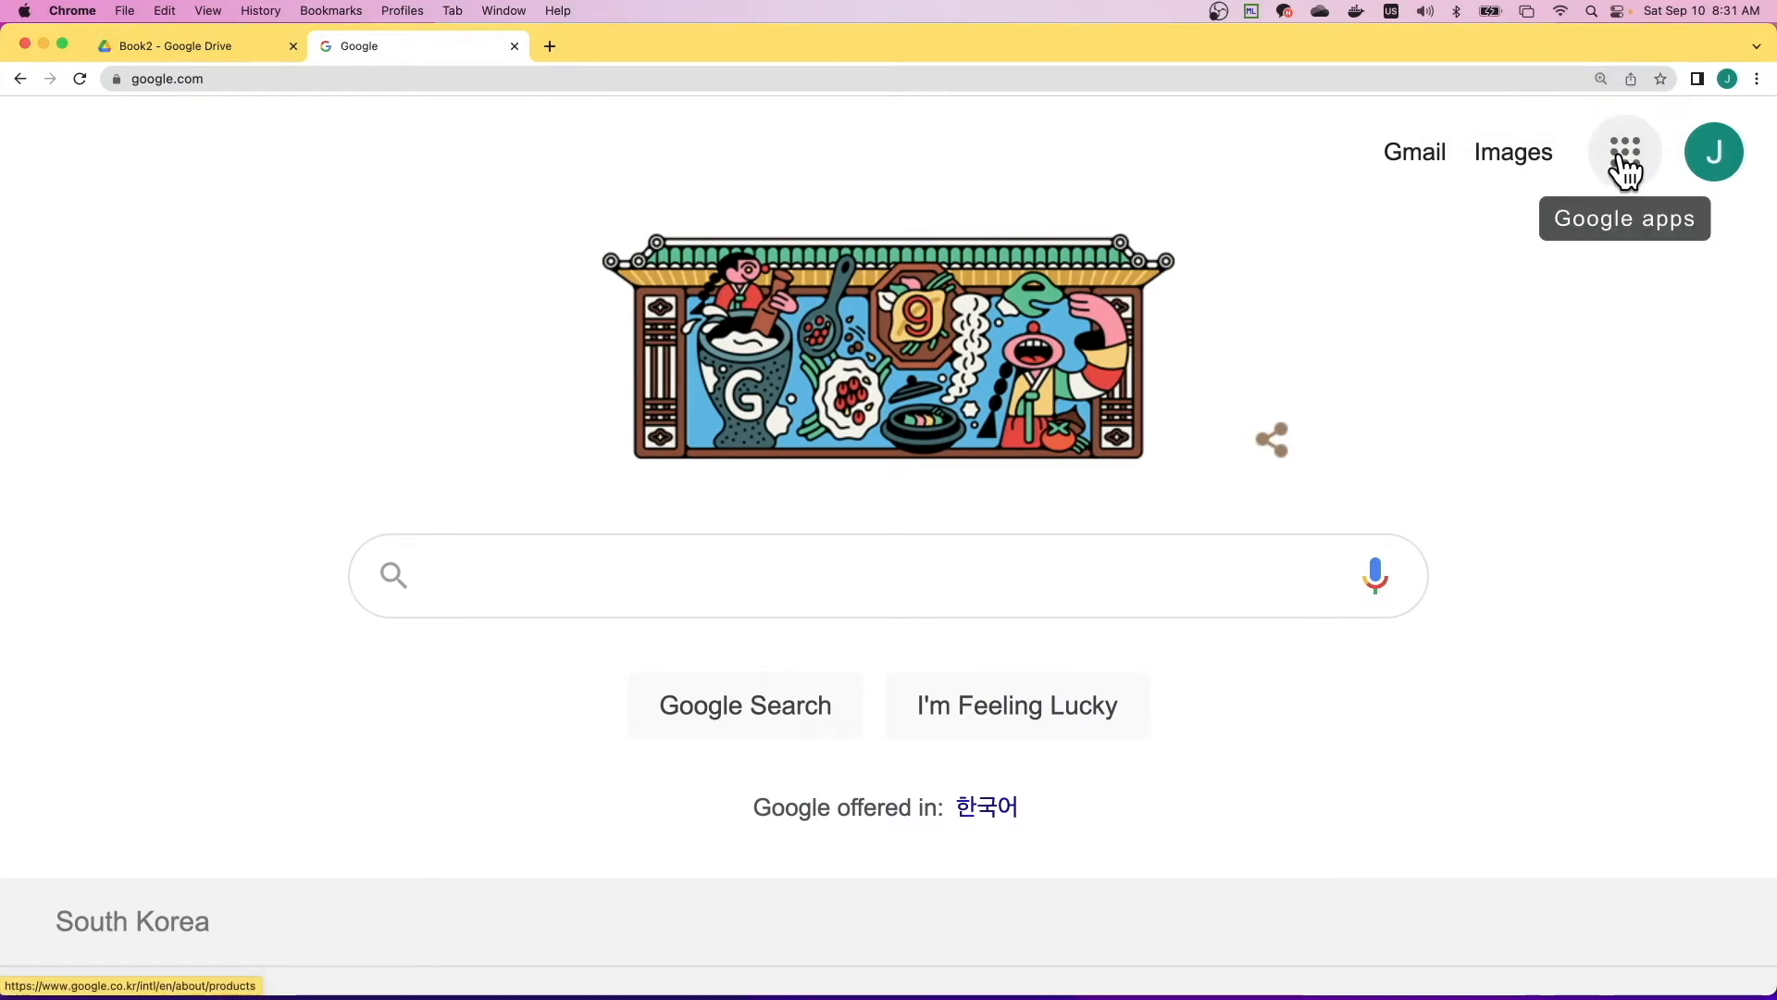
- Open Google Drive from the Google apps and go to My Drive > Colab Notebooks > Book2
click(1625, 158)
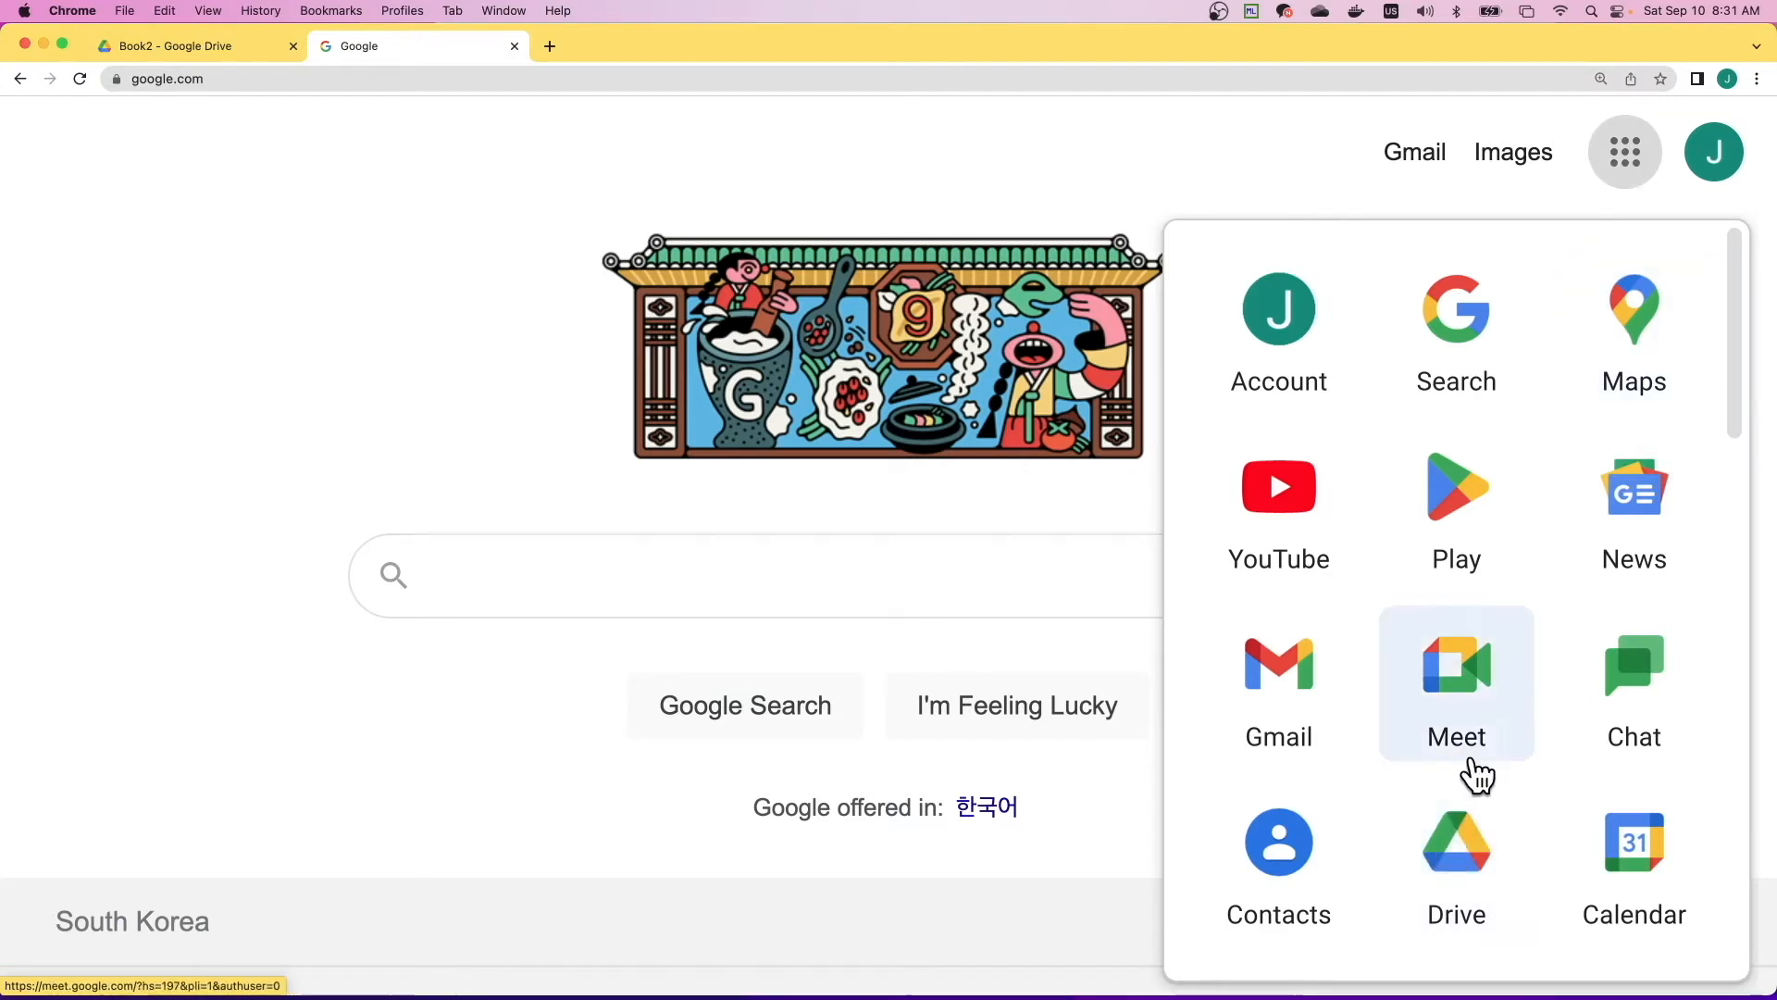
click(1455, 854)
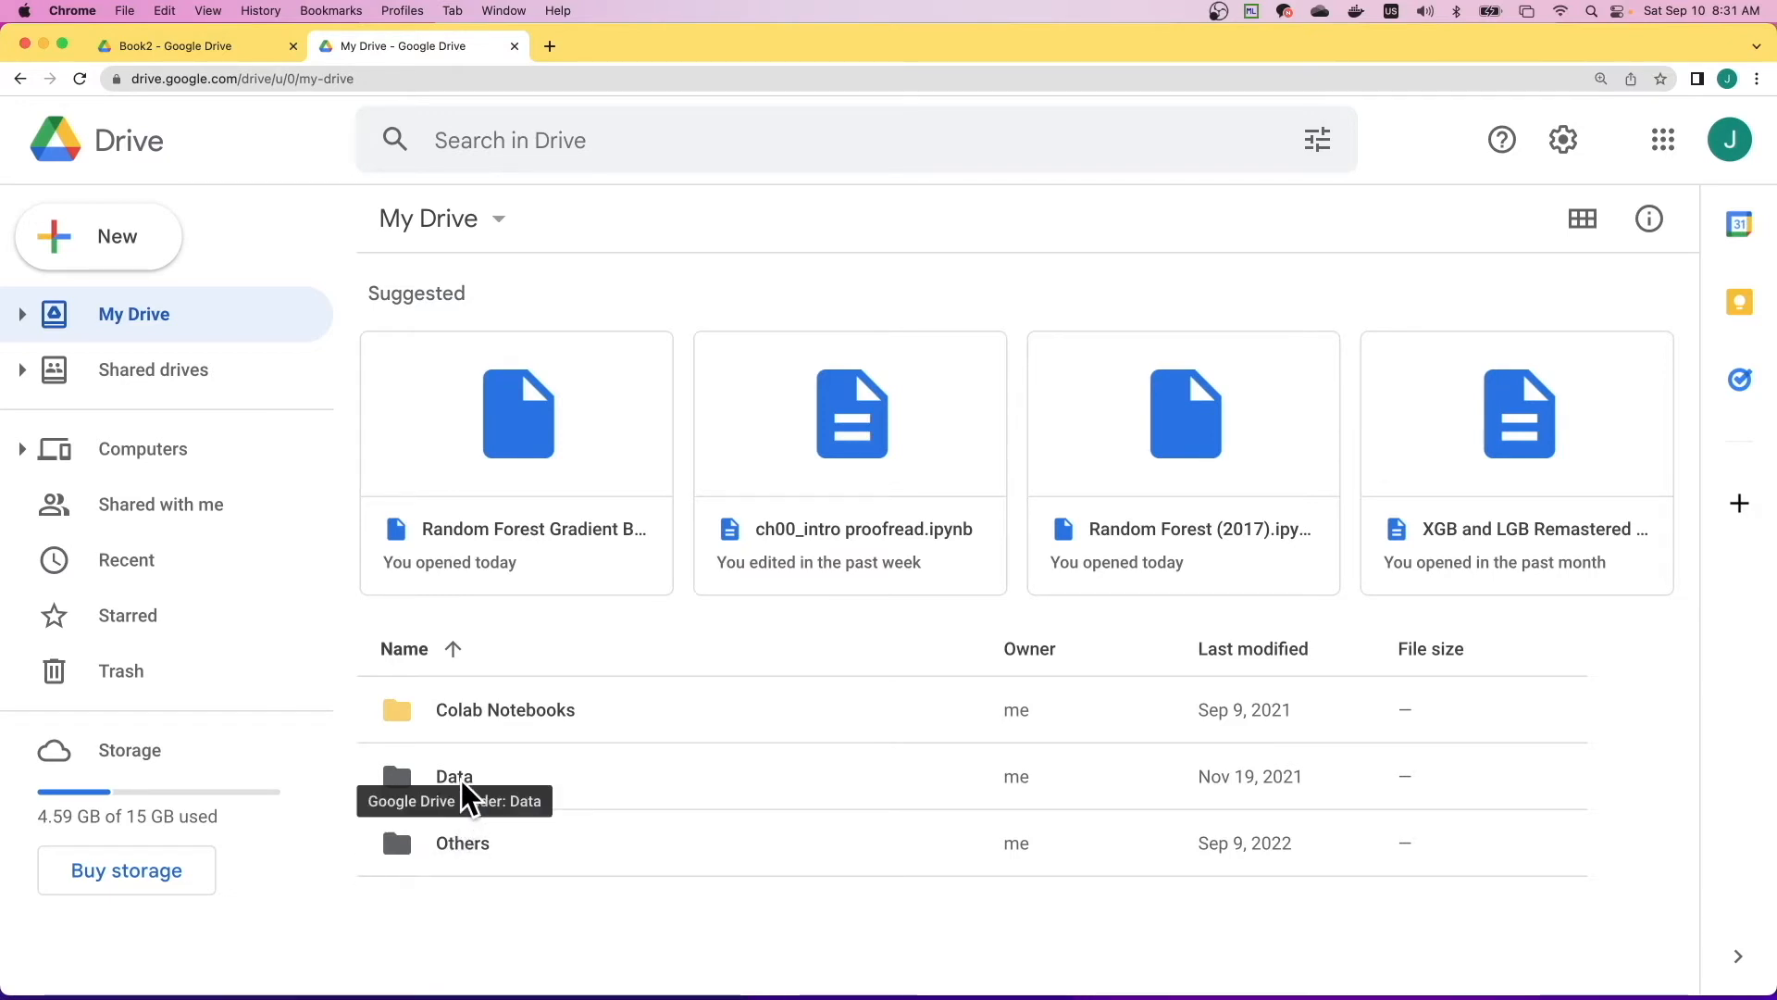
click(497, 719)
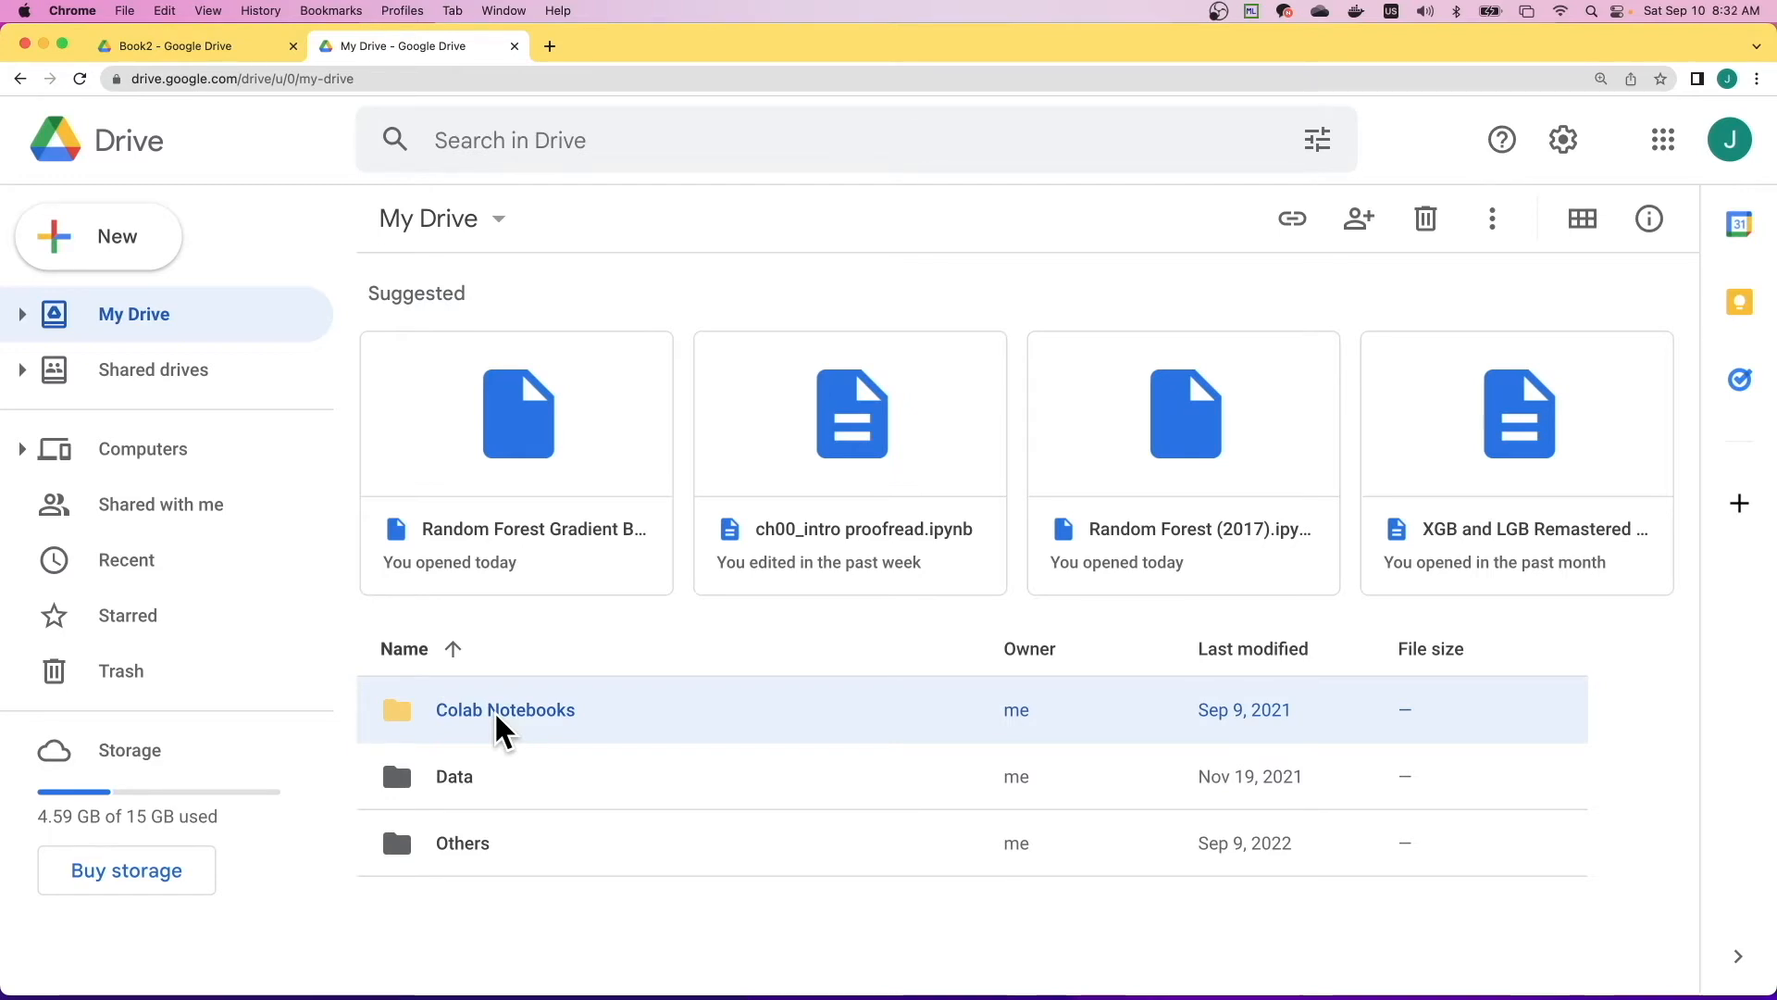
double_click(500, 711)
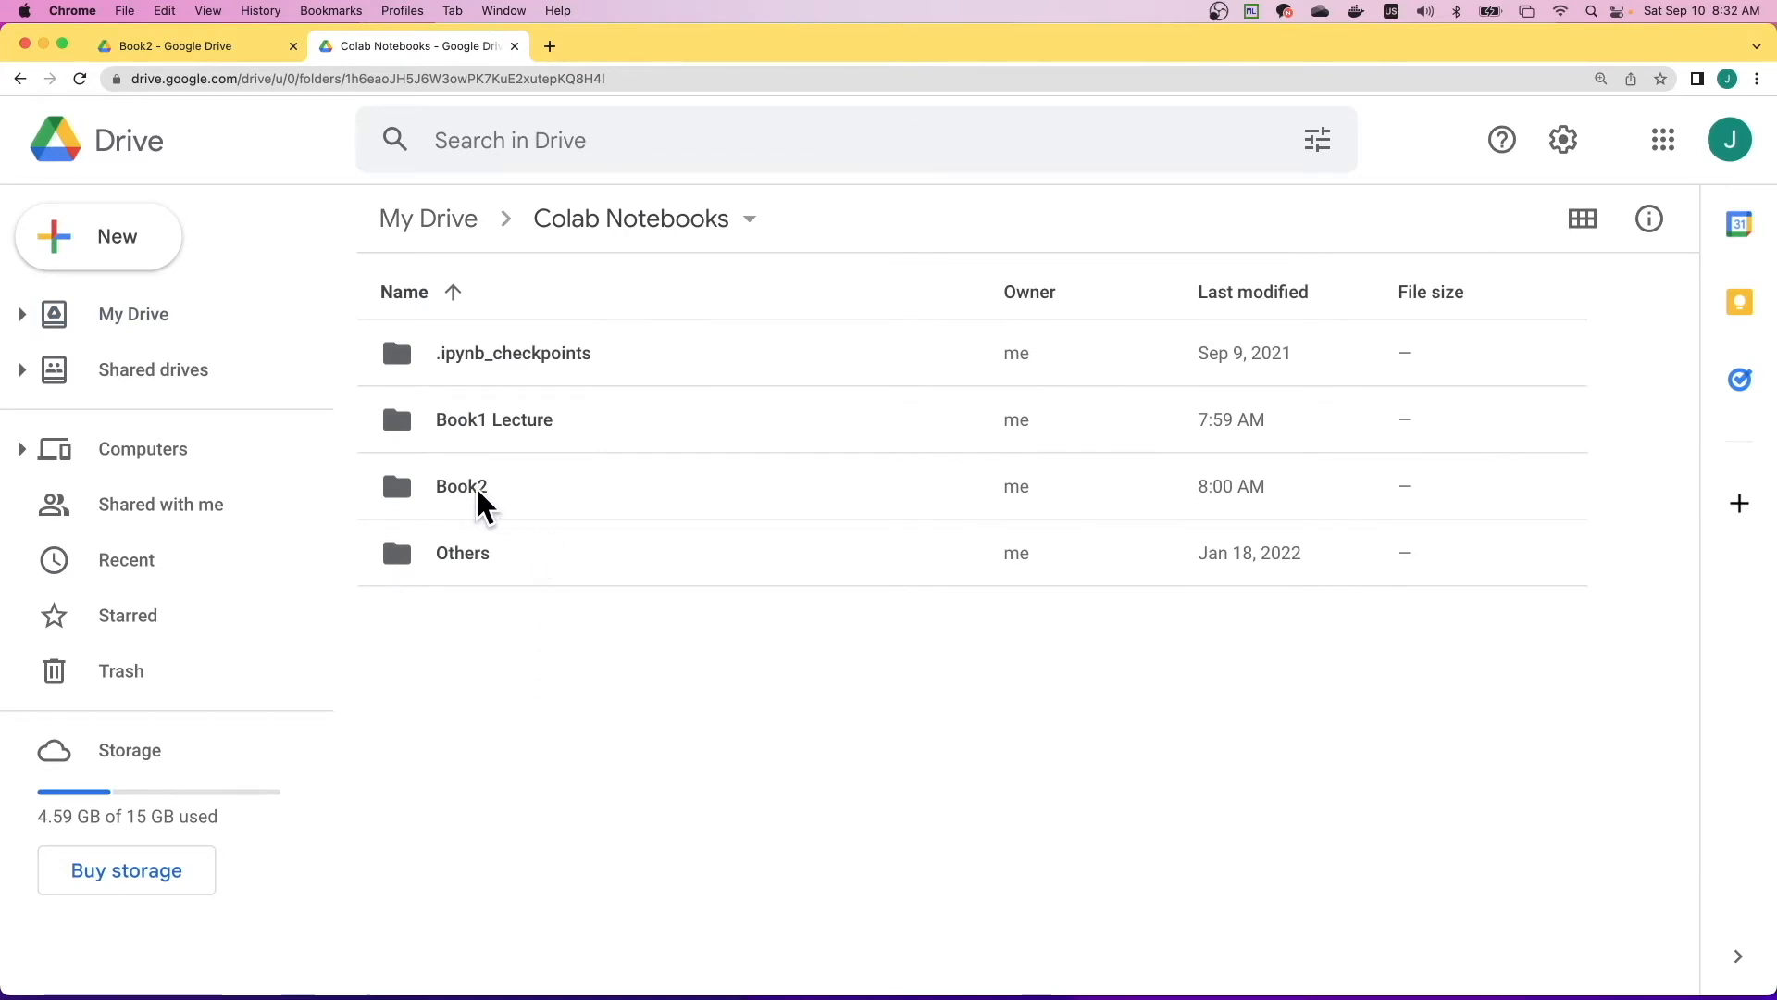
double_click(478, 492)
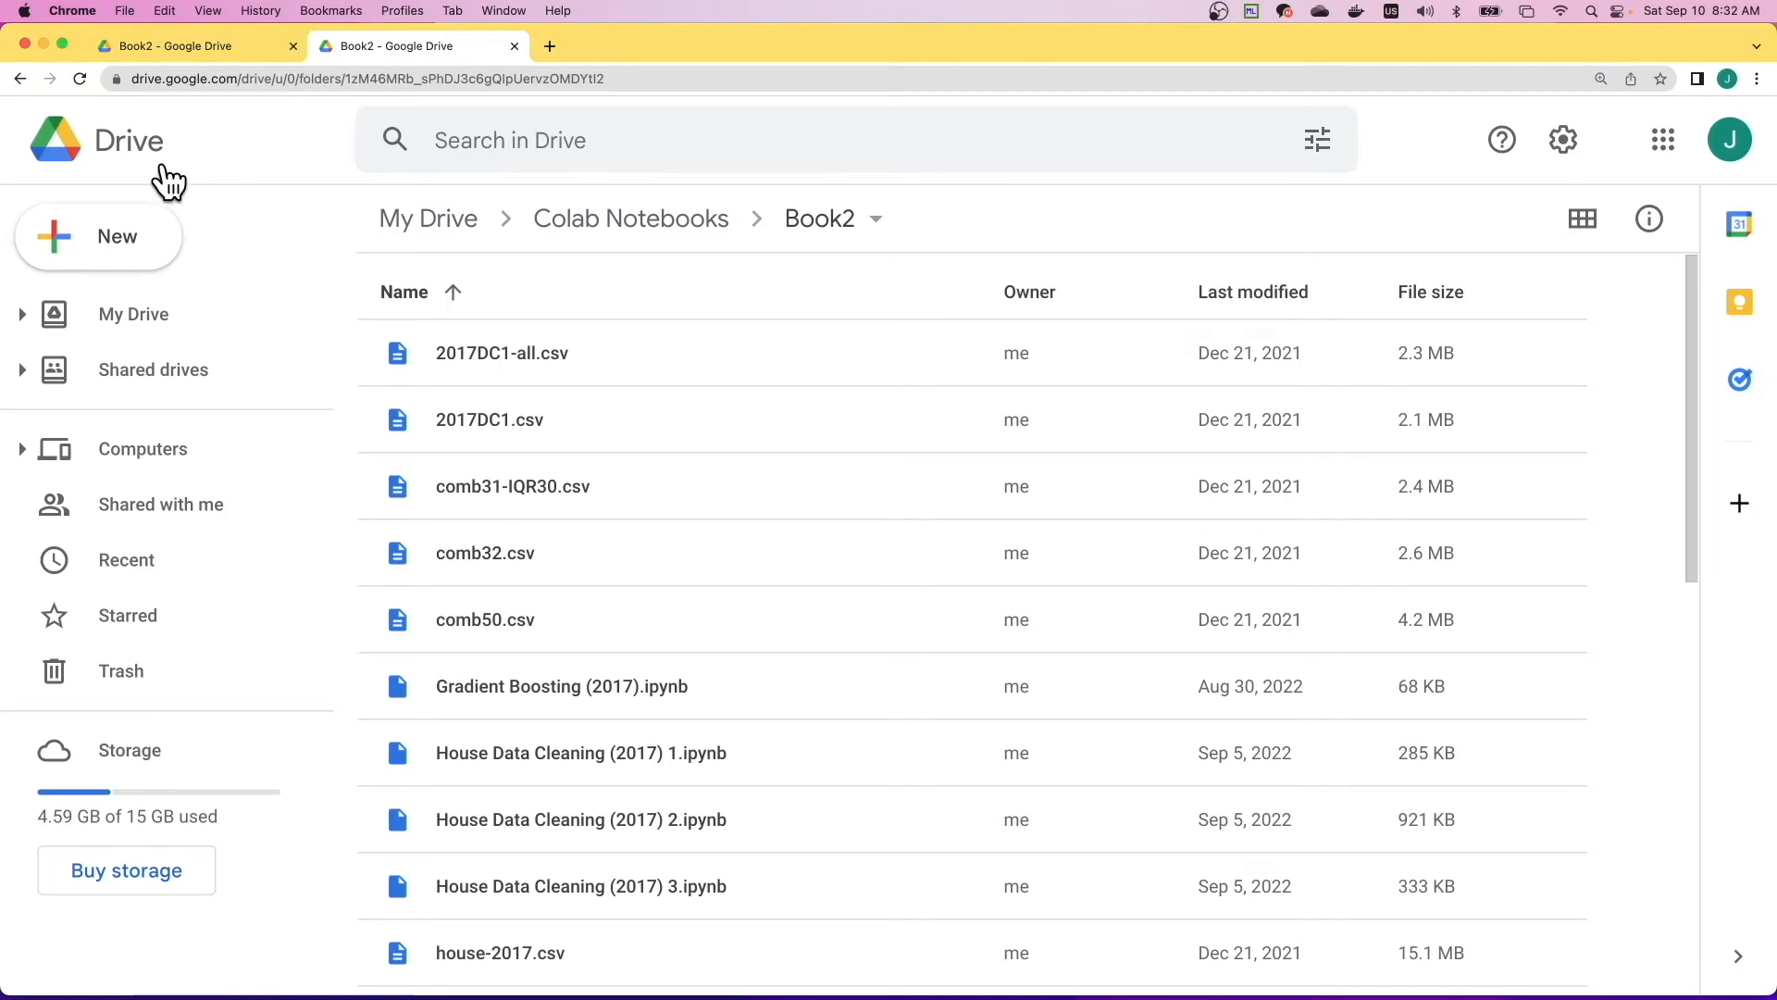
click(20, 79)
double_click(477, 487)
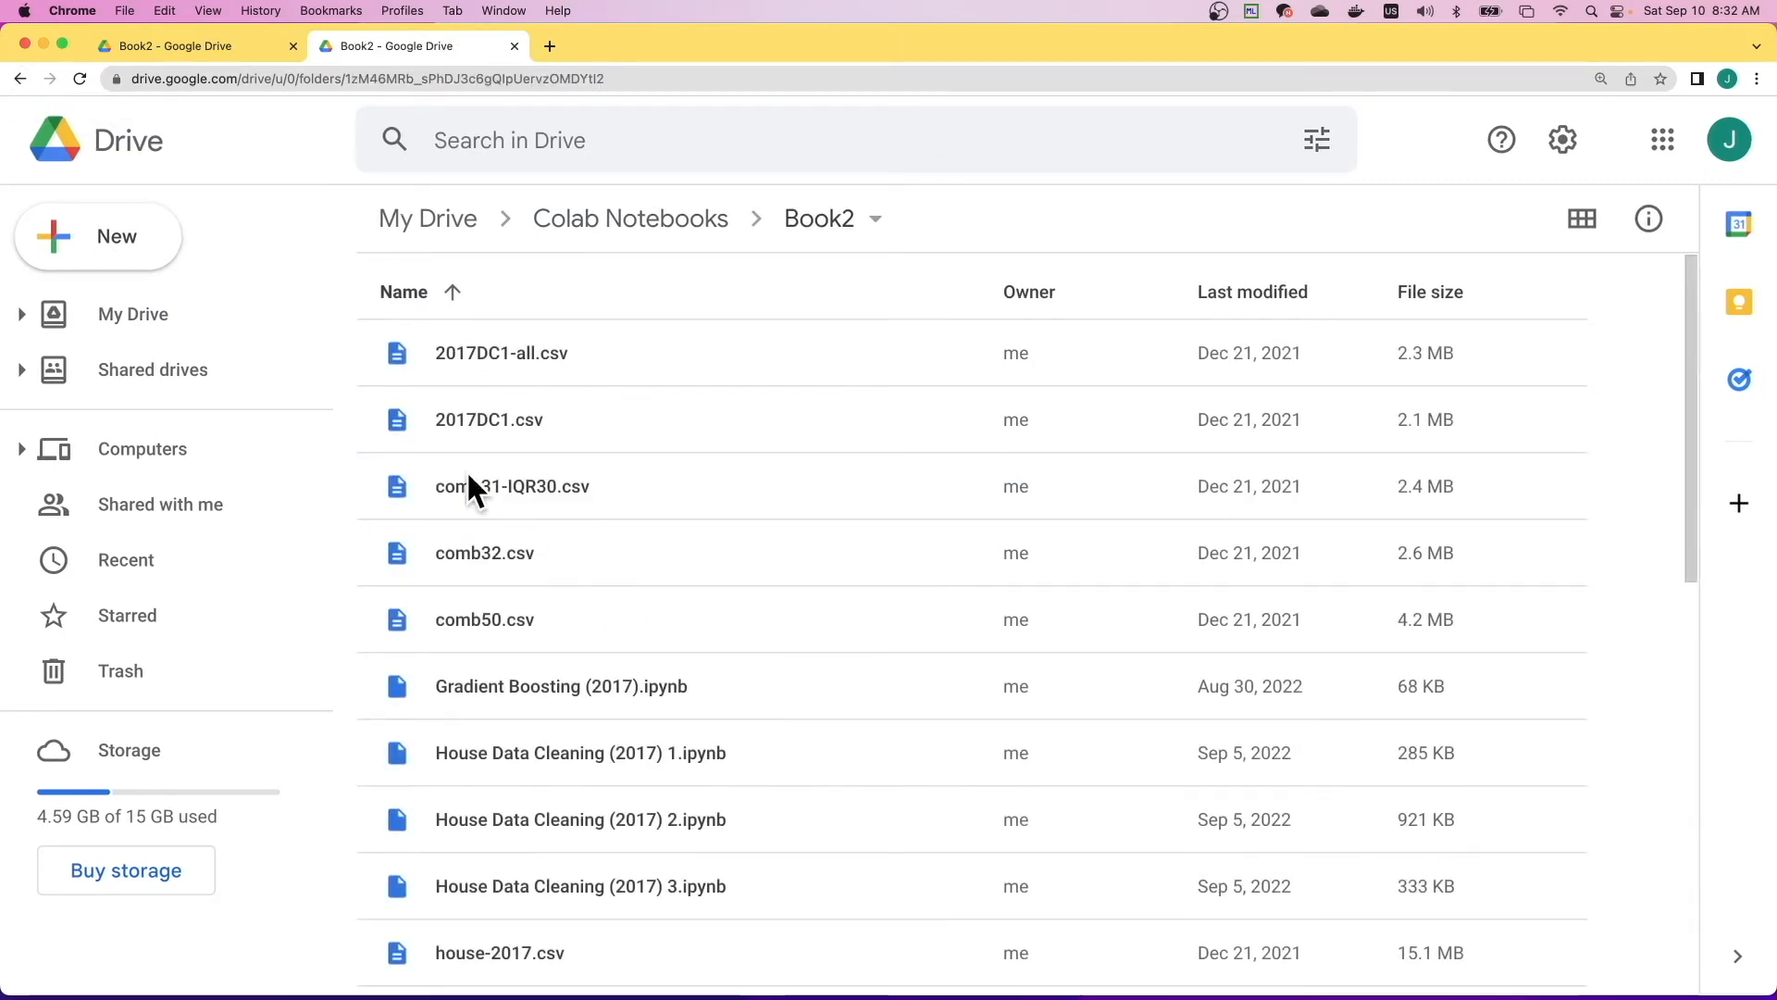
- Create a new folder named Ch6 inside Book2
click(135, 258)
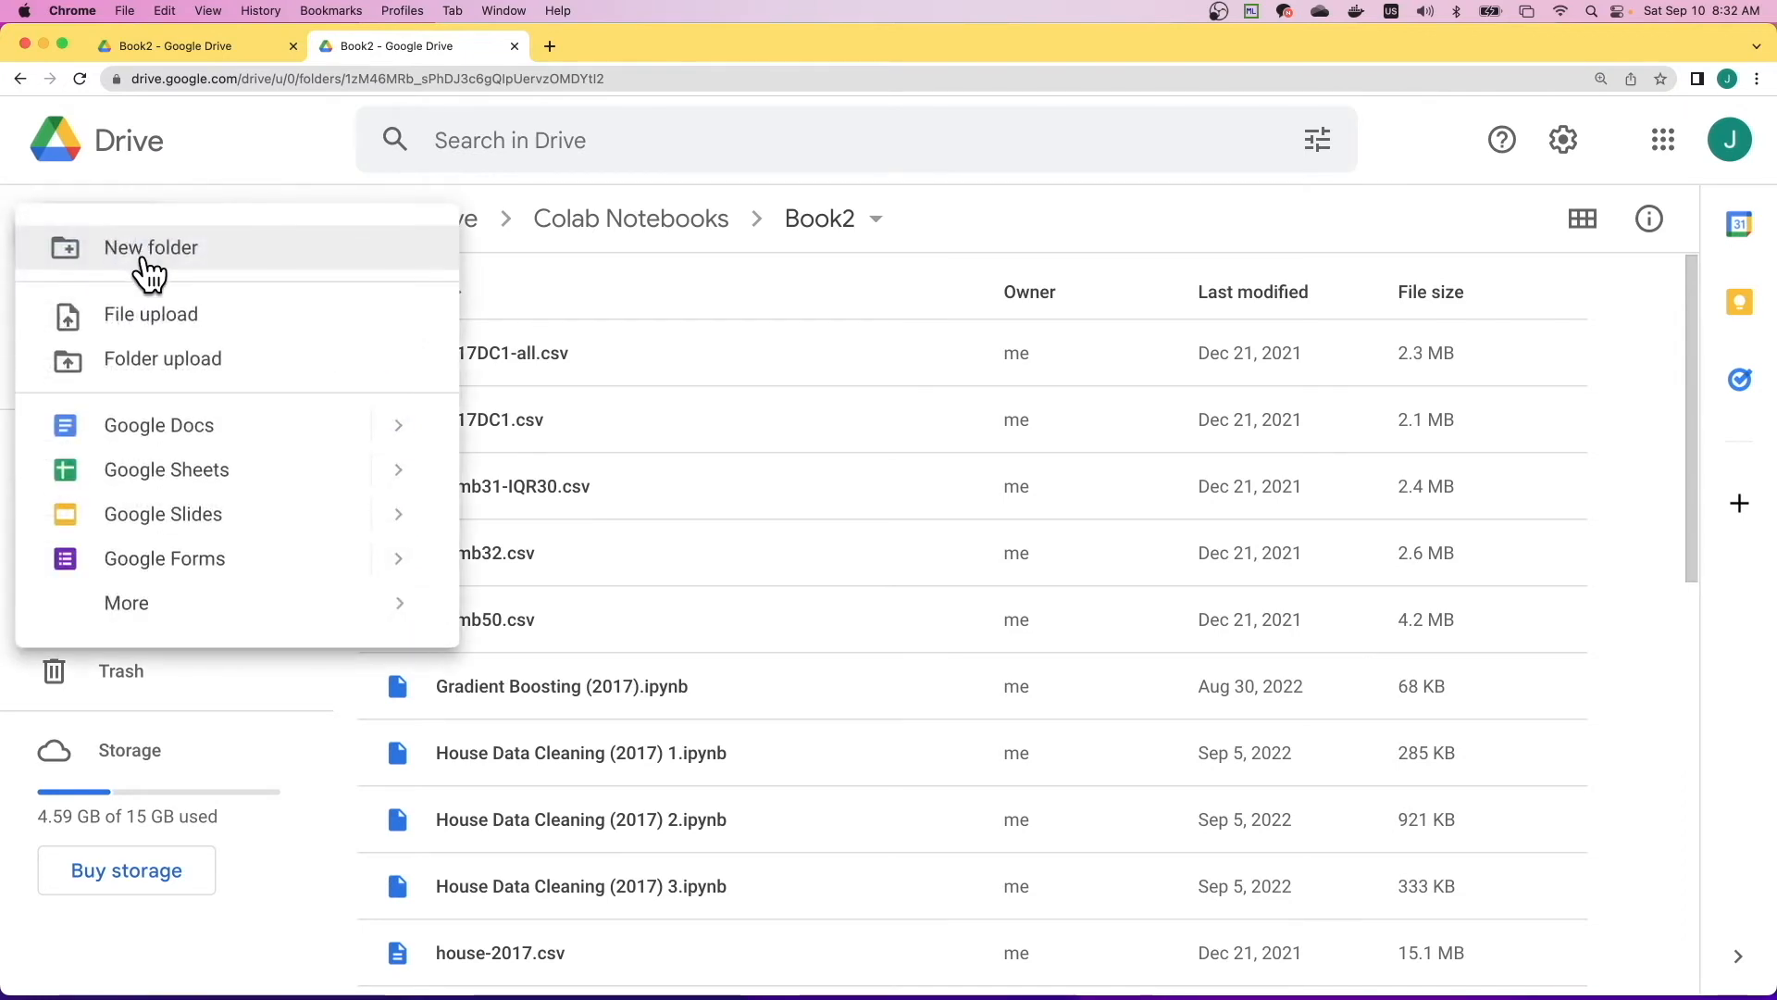
click(151, 269)
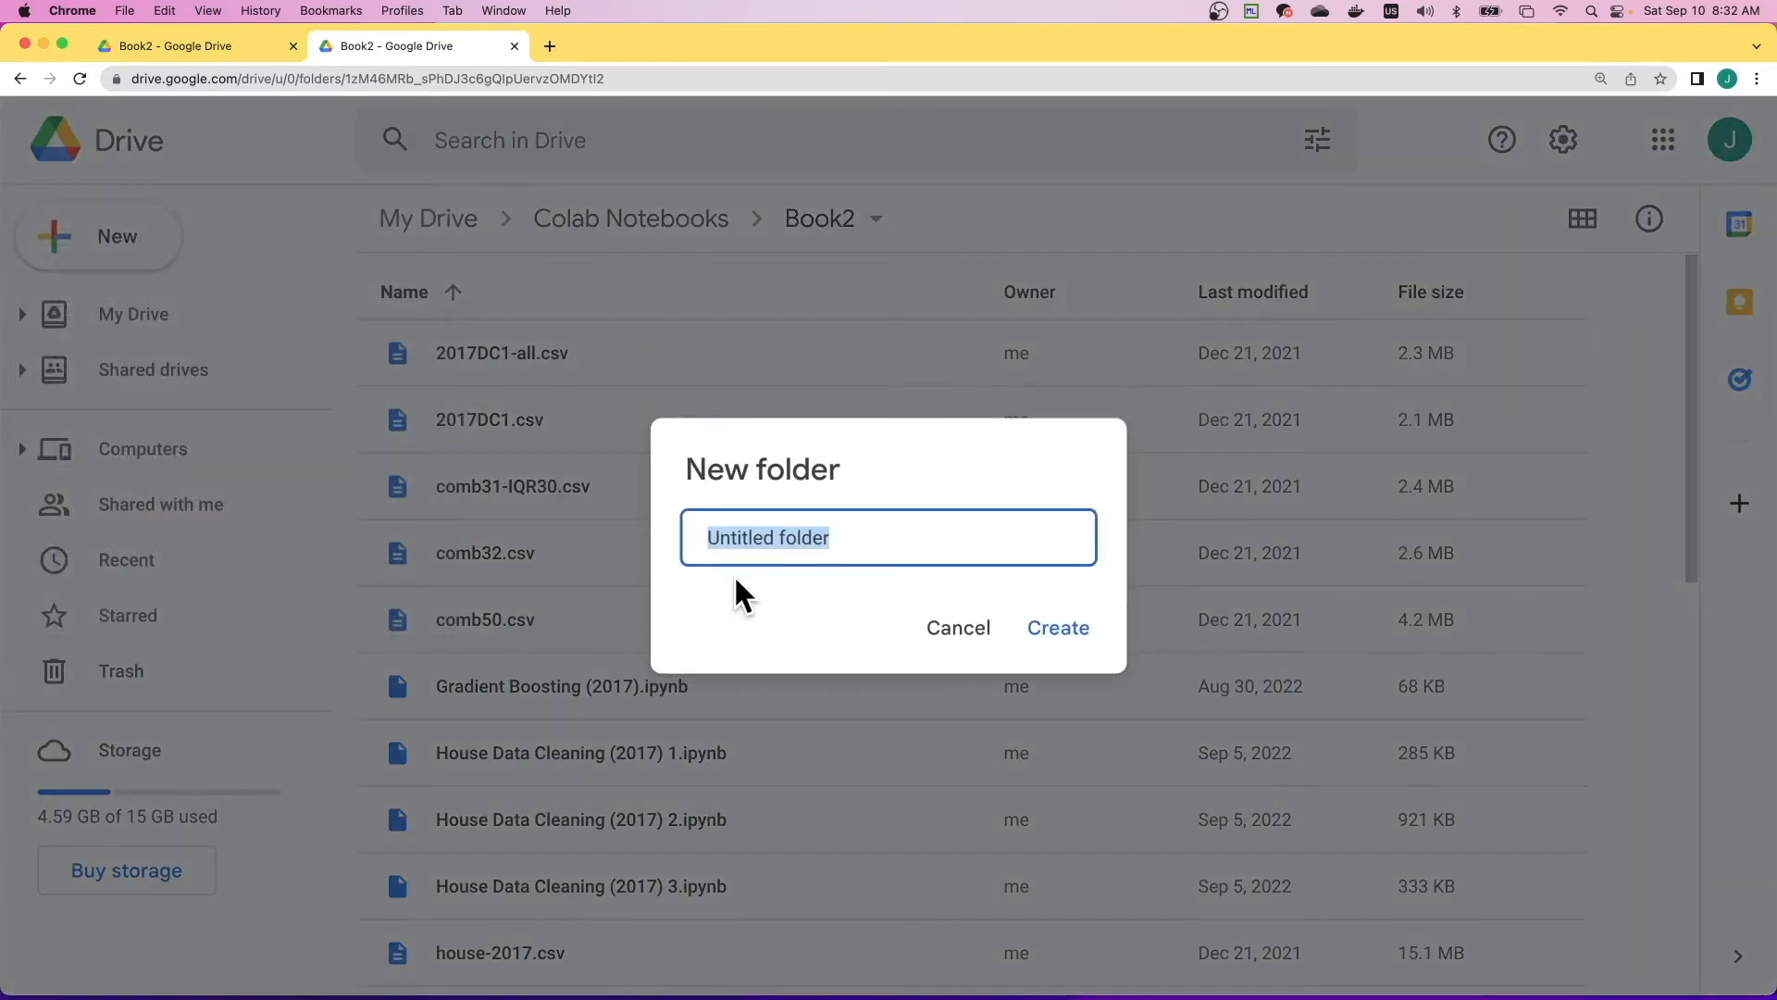
text(Ch6)
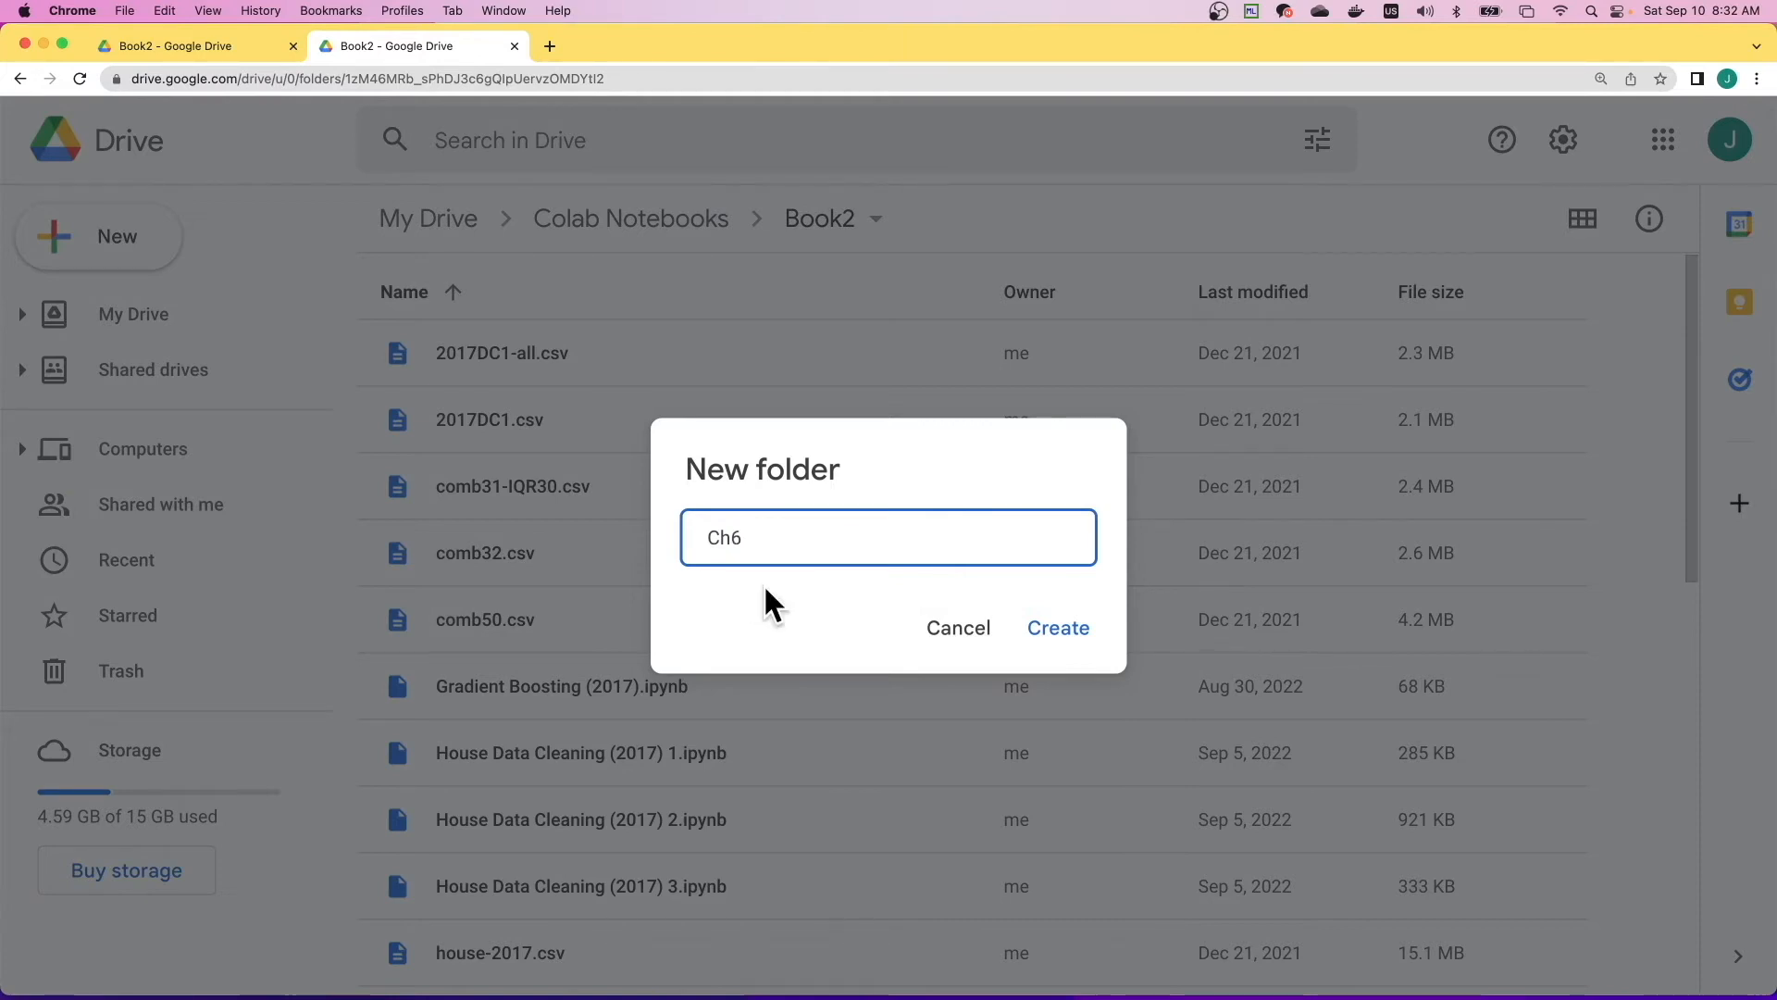
click(1060, 632)
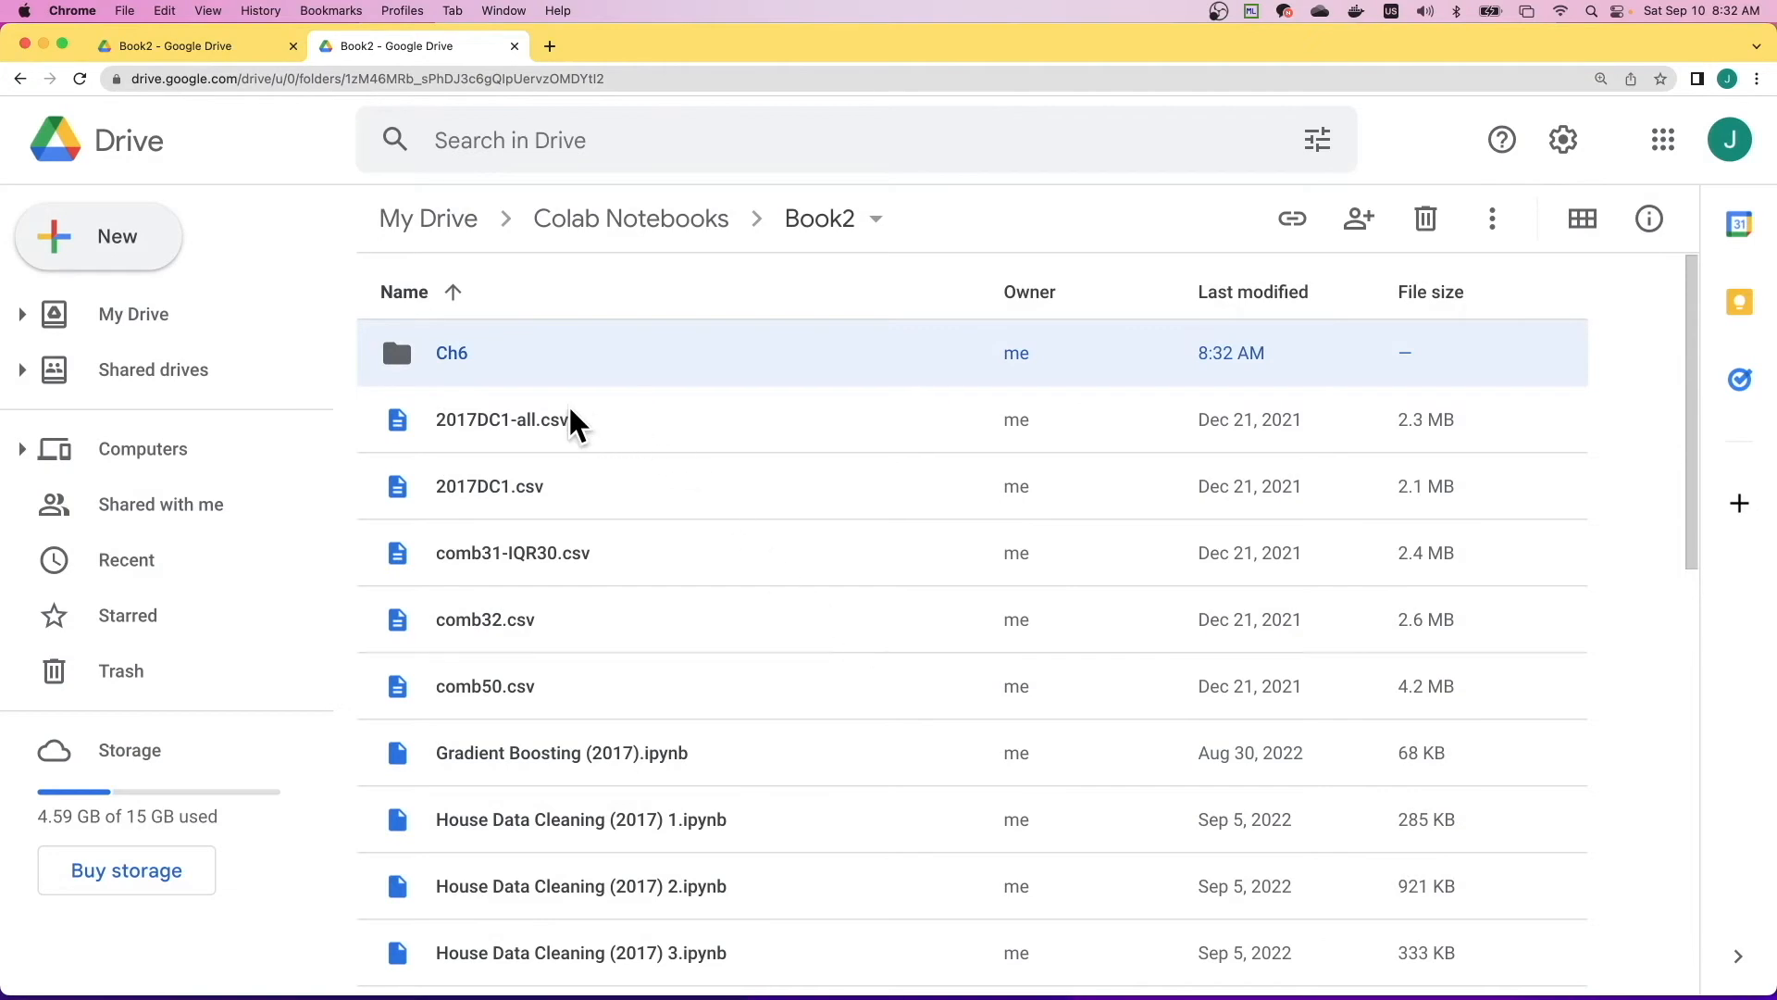
- Move all the files in Book2, from 2017DC1-all.csv through XGB and LGB (2017).ipynb, into the Ch6 folder
click(550, 414)
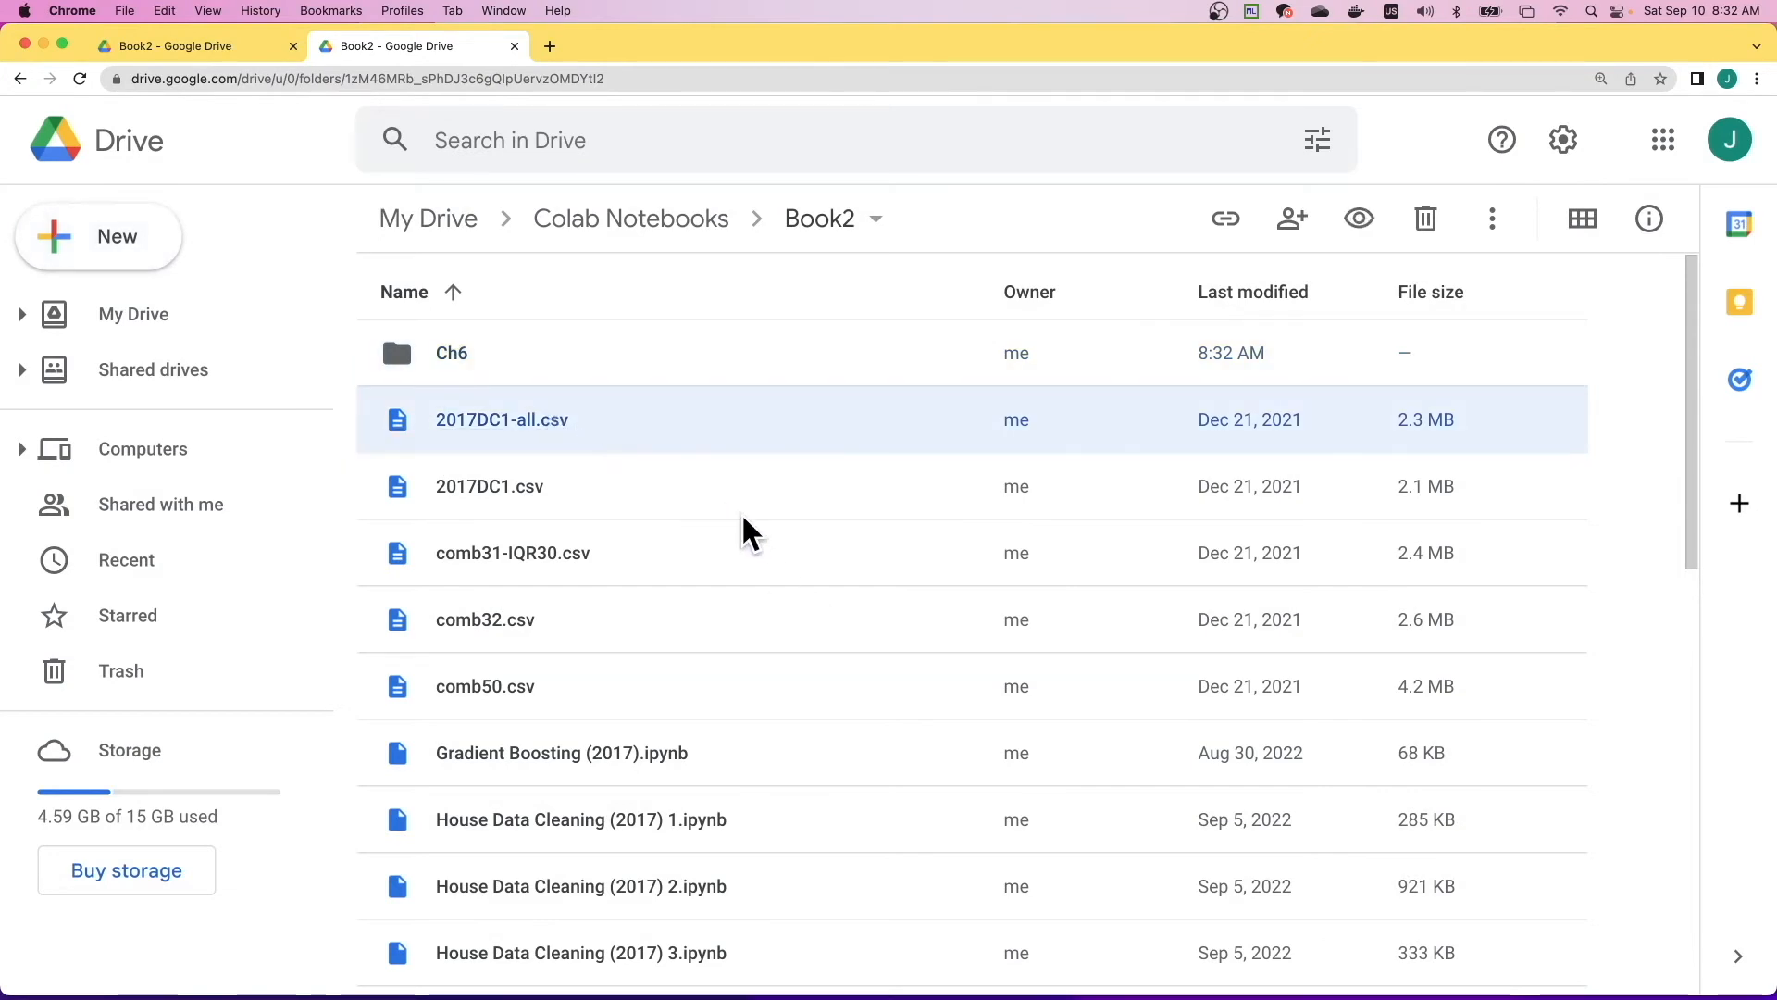
scroll(754, 592, down, 15)
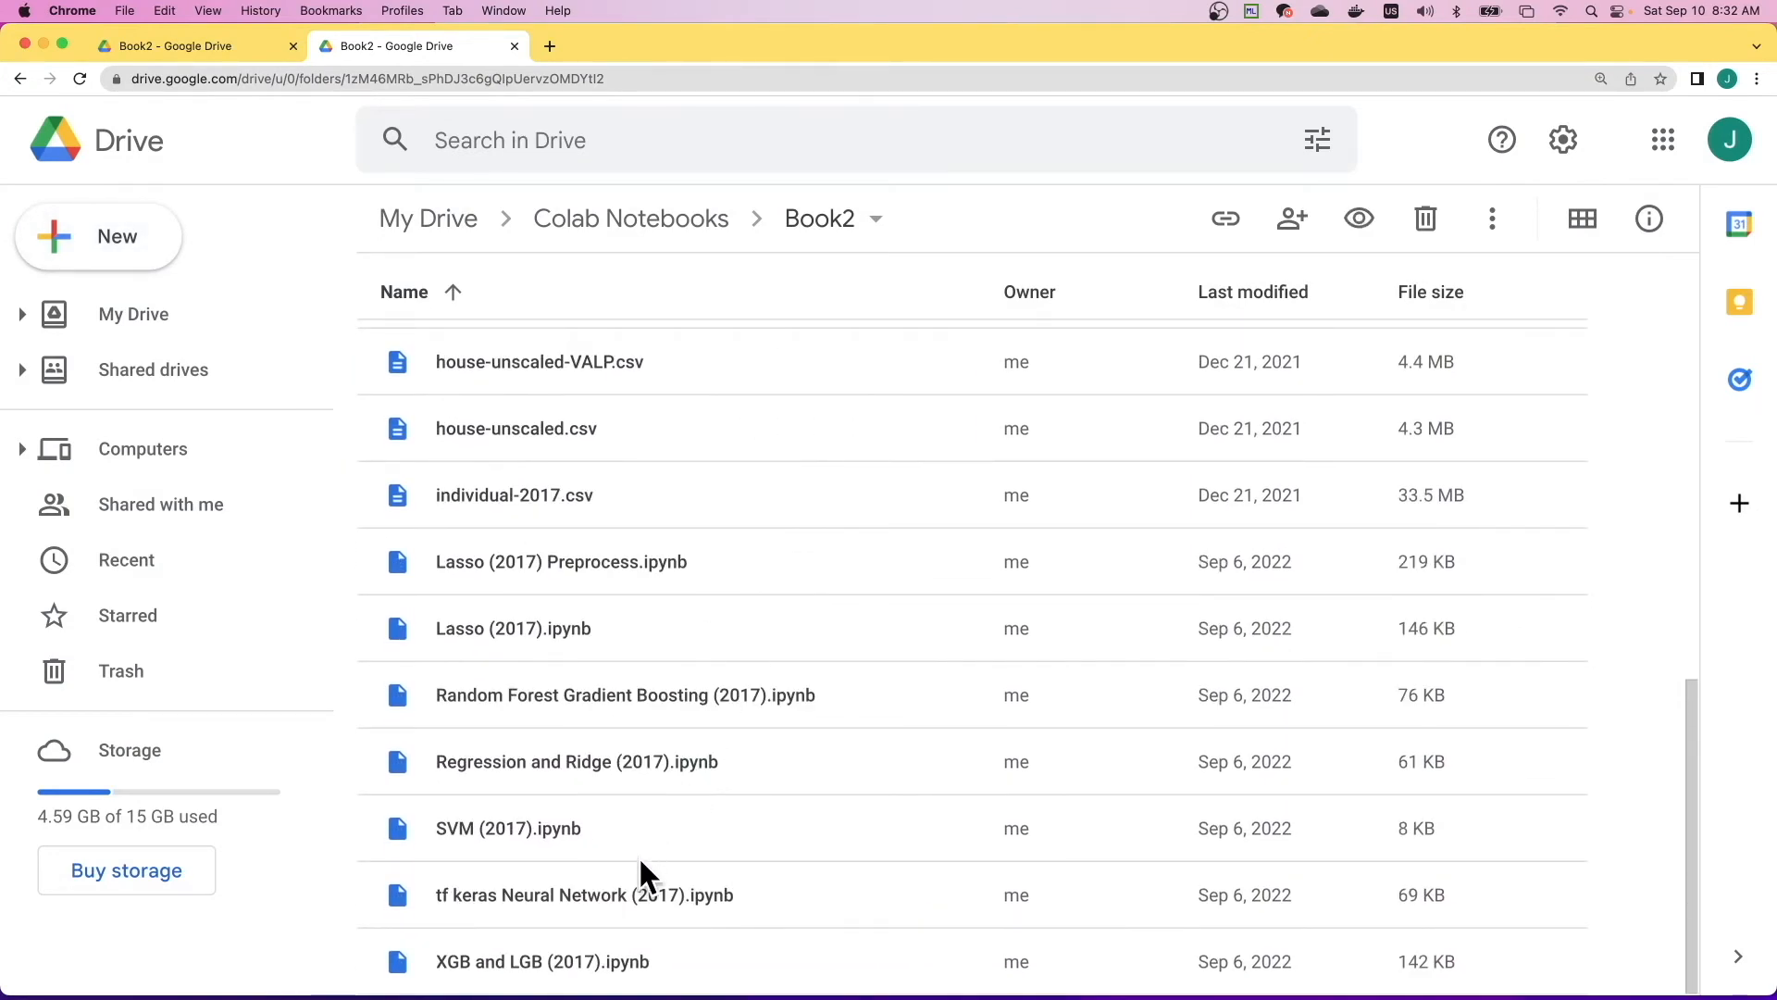
shift+click(591, 963)
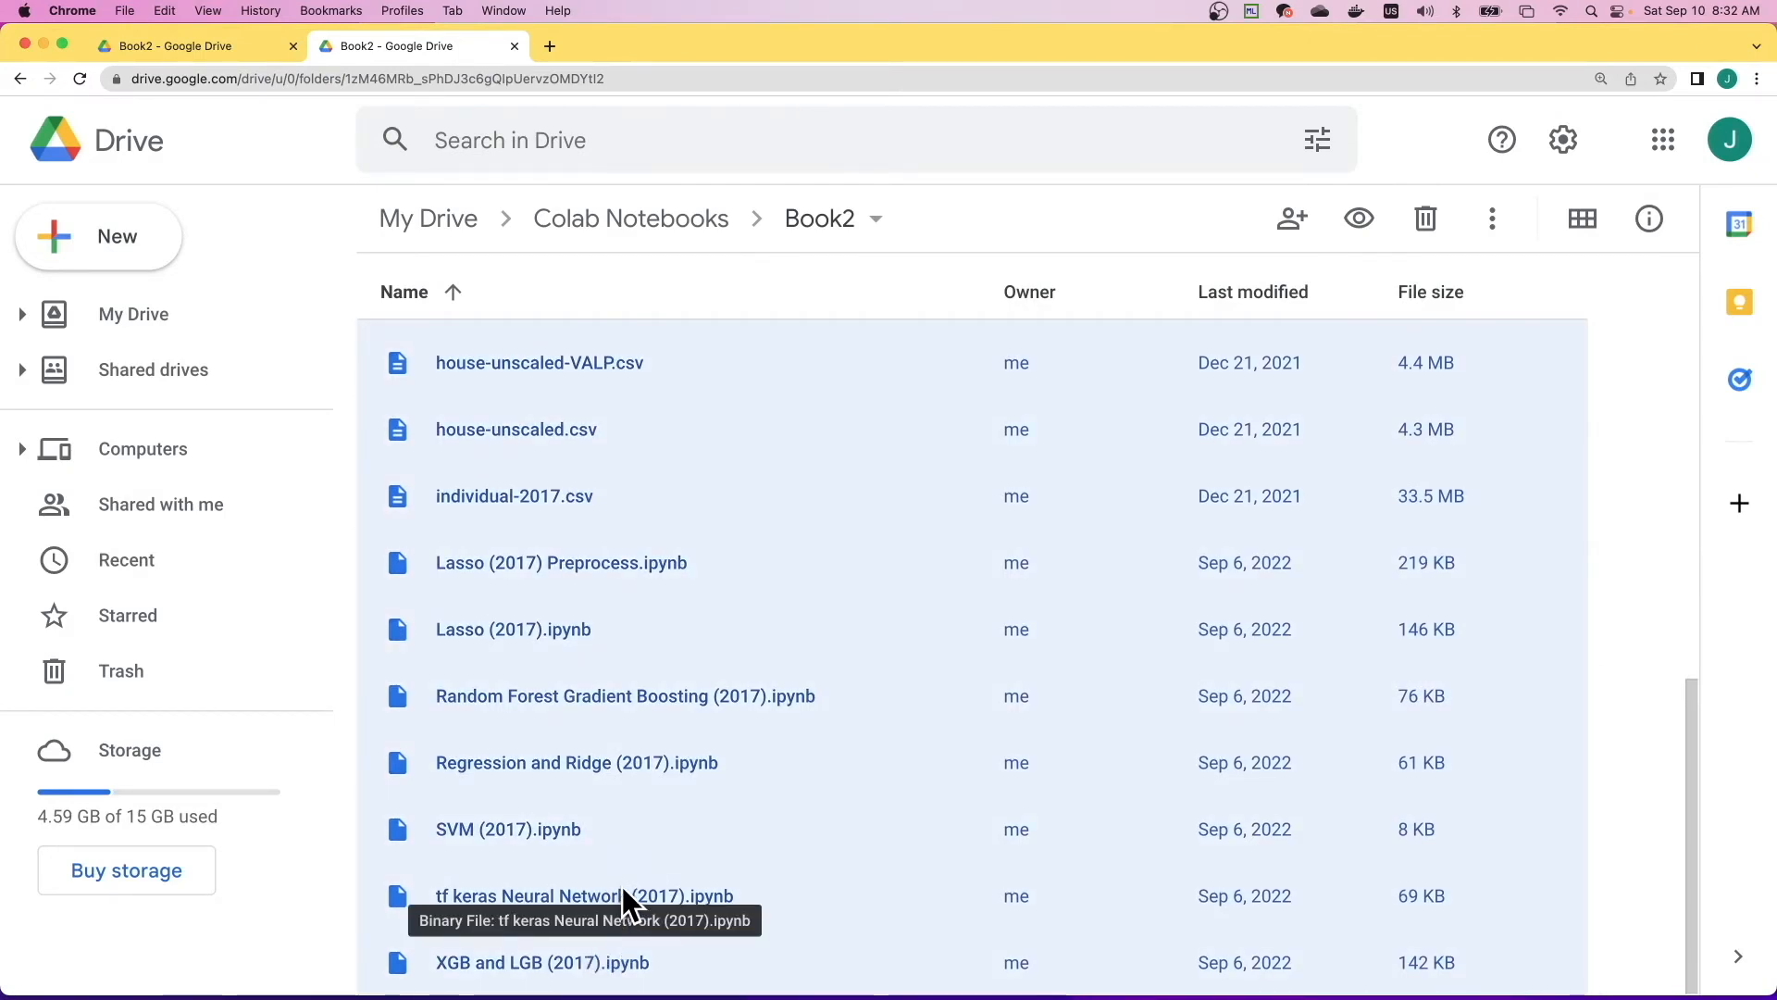
scroll(622, 887, up, 15)
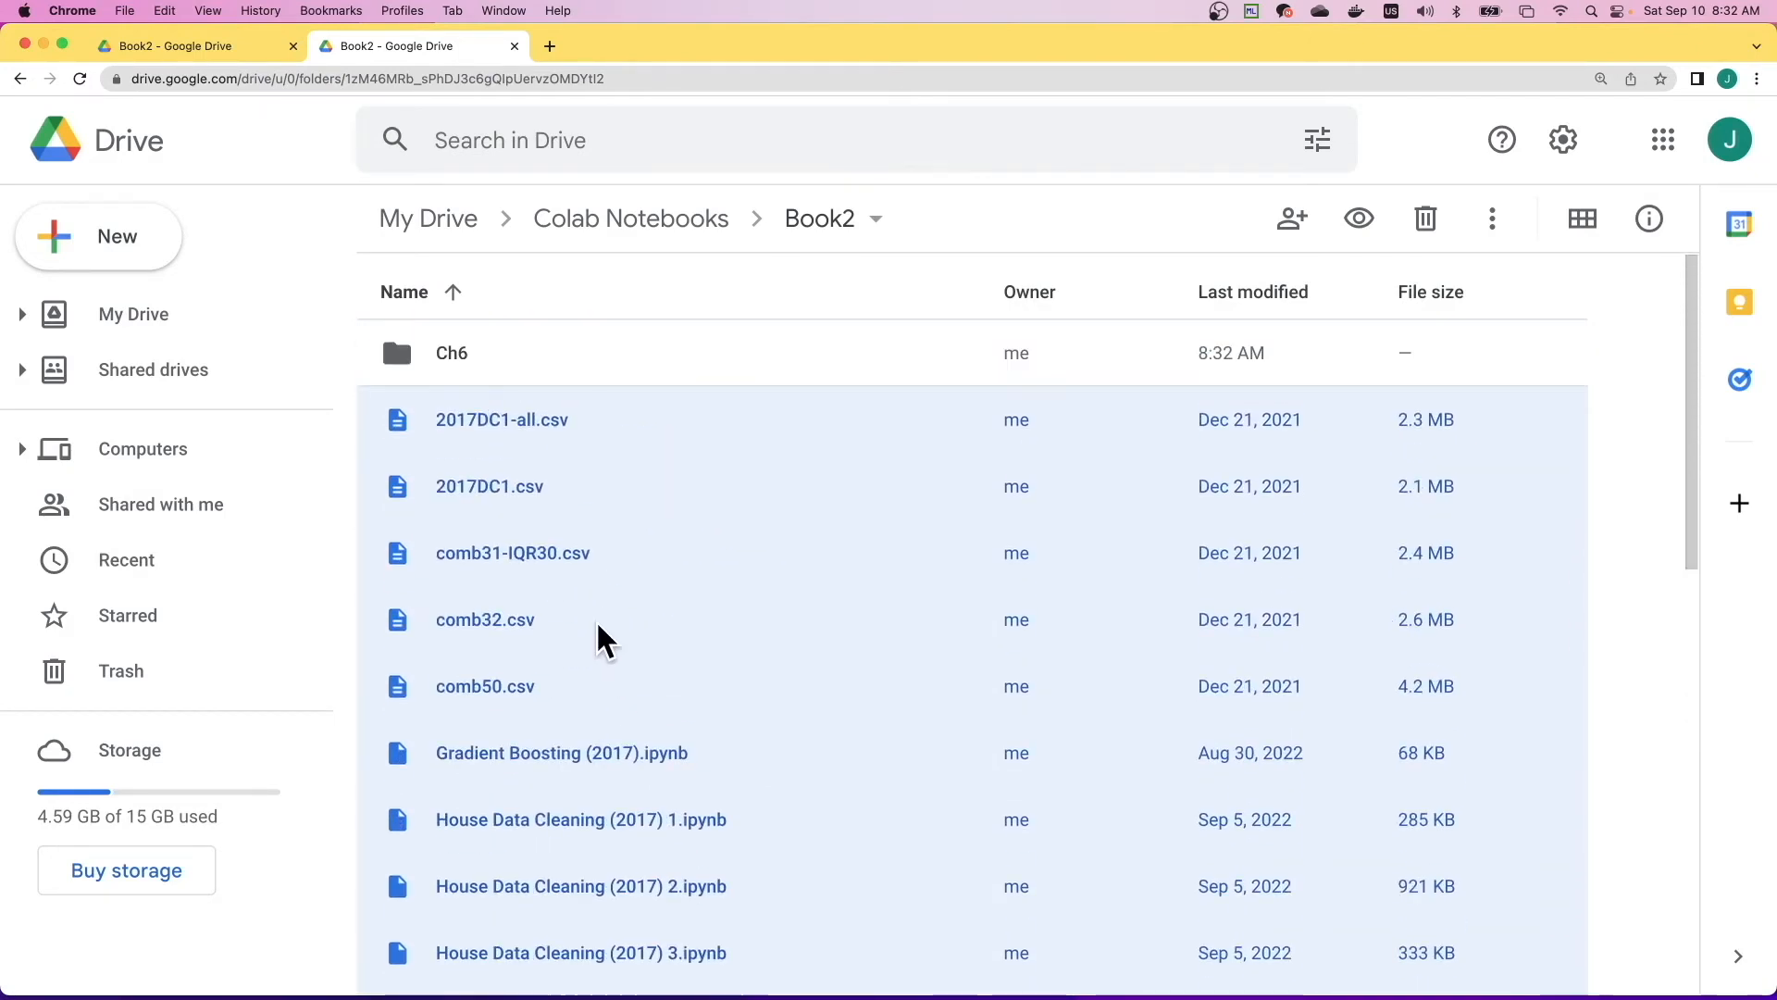
right_click(508, 428)
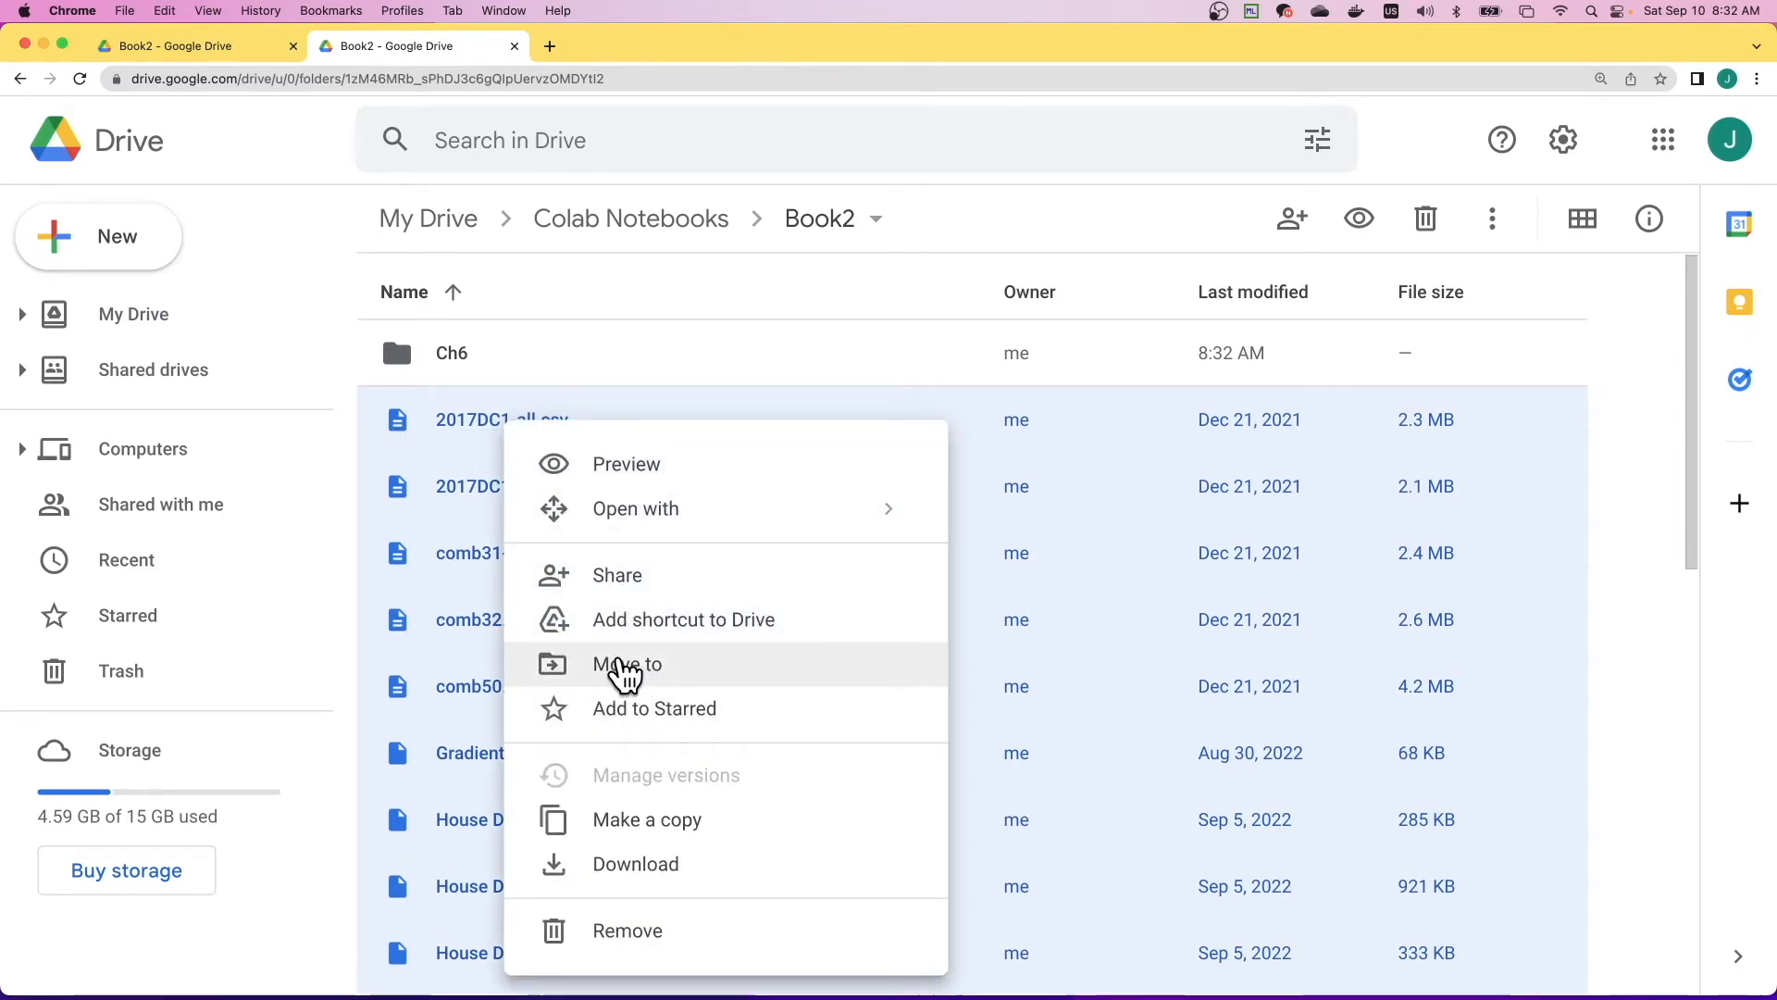
click(637, 677)
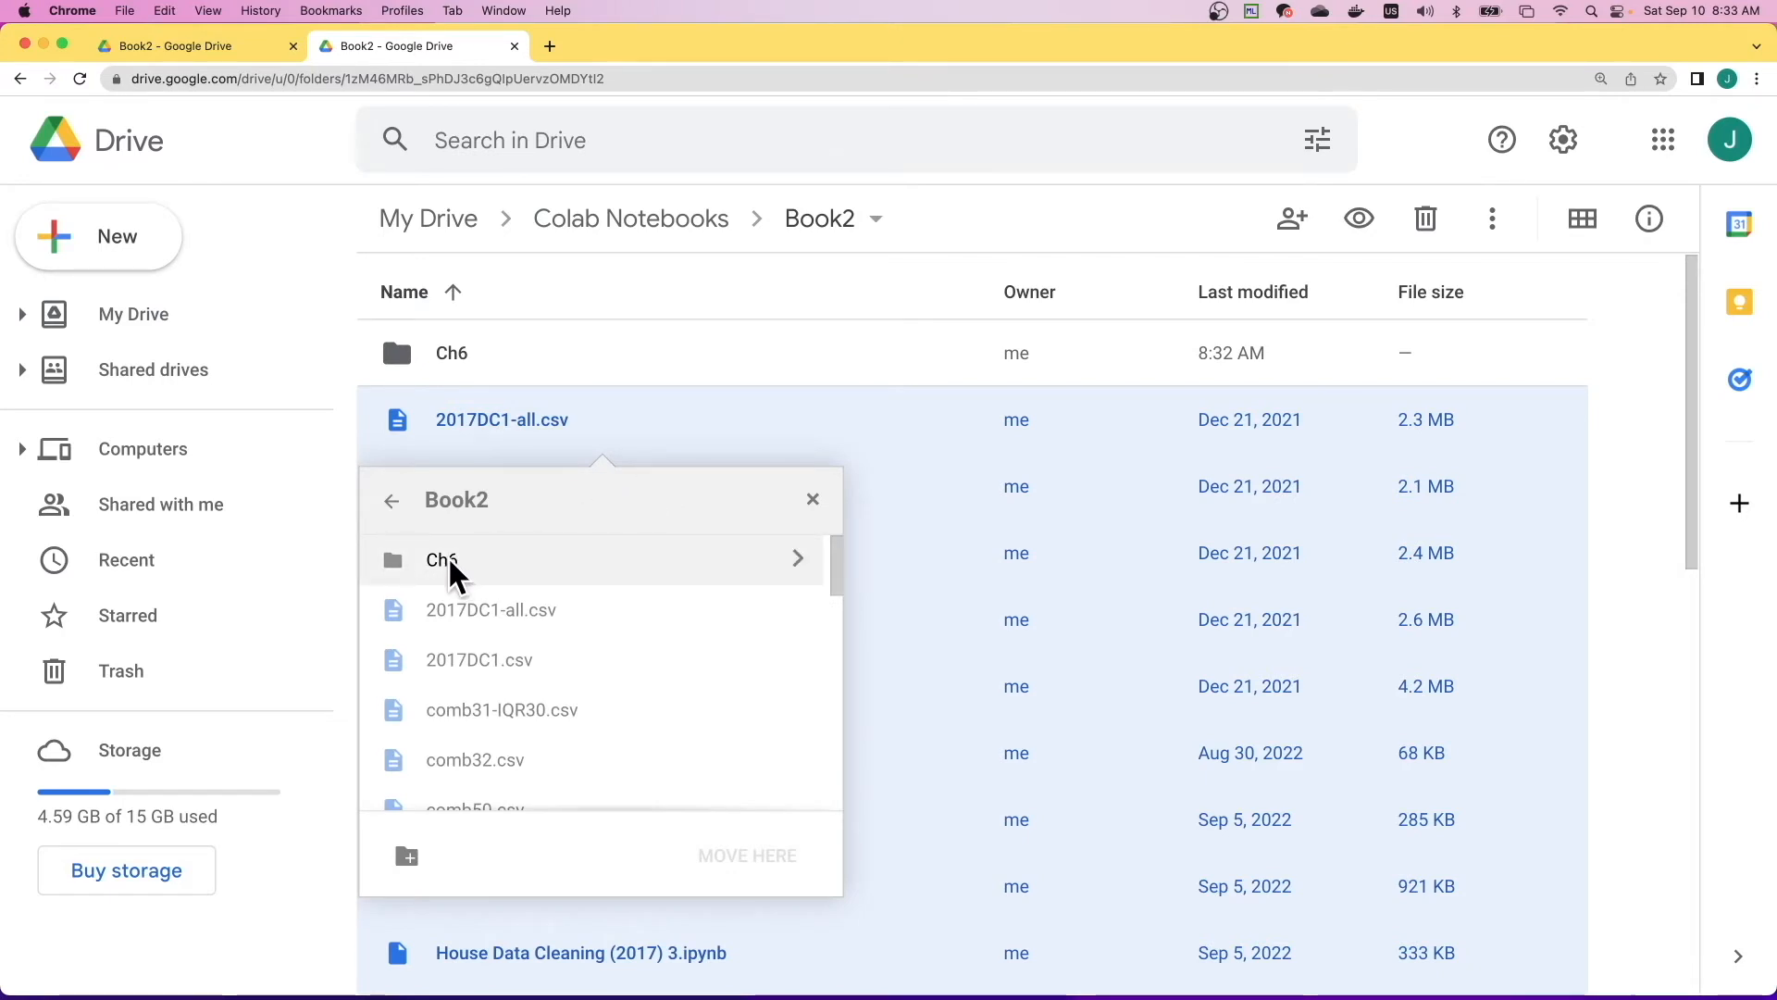
click(450, 562)
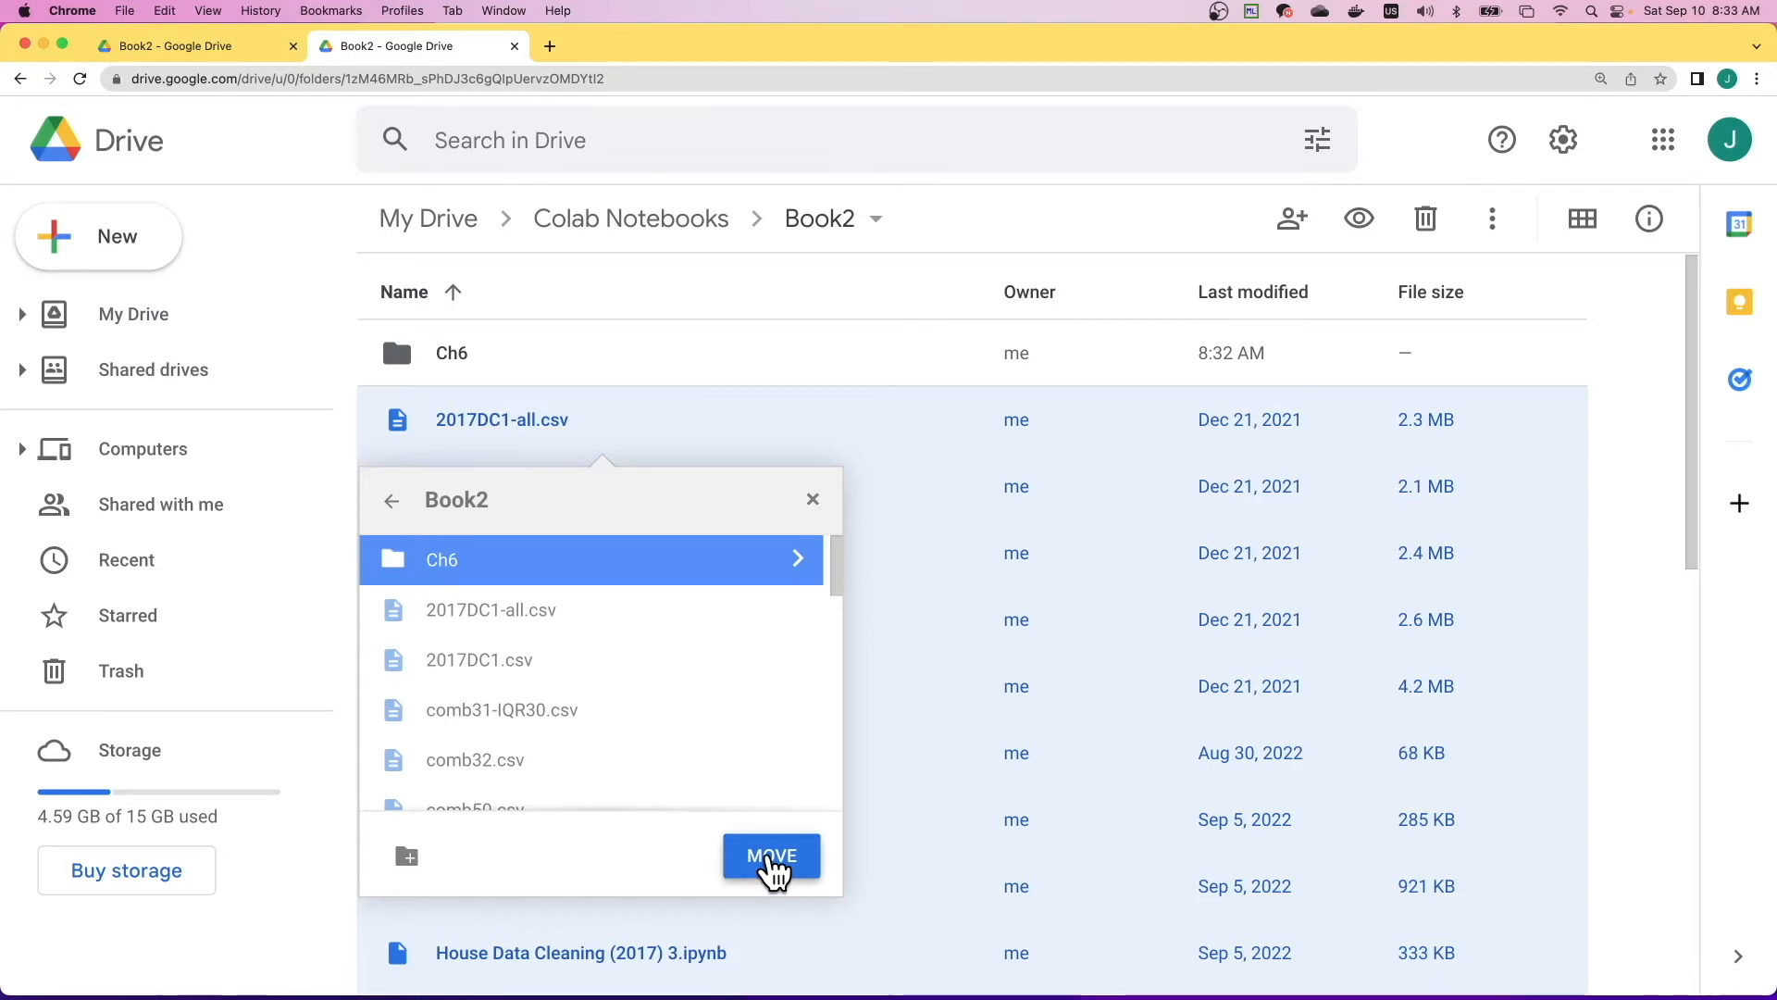
click(772, 861)
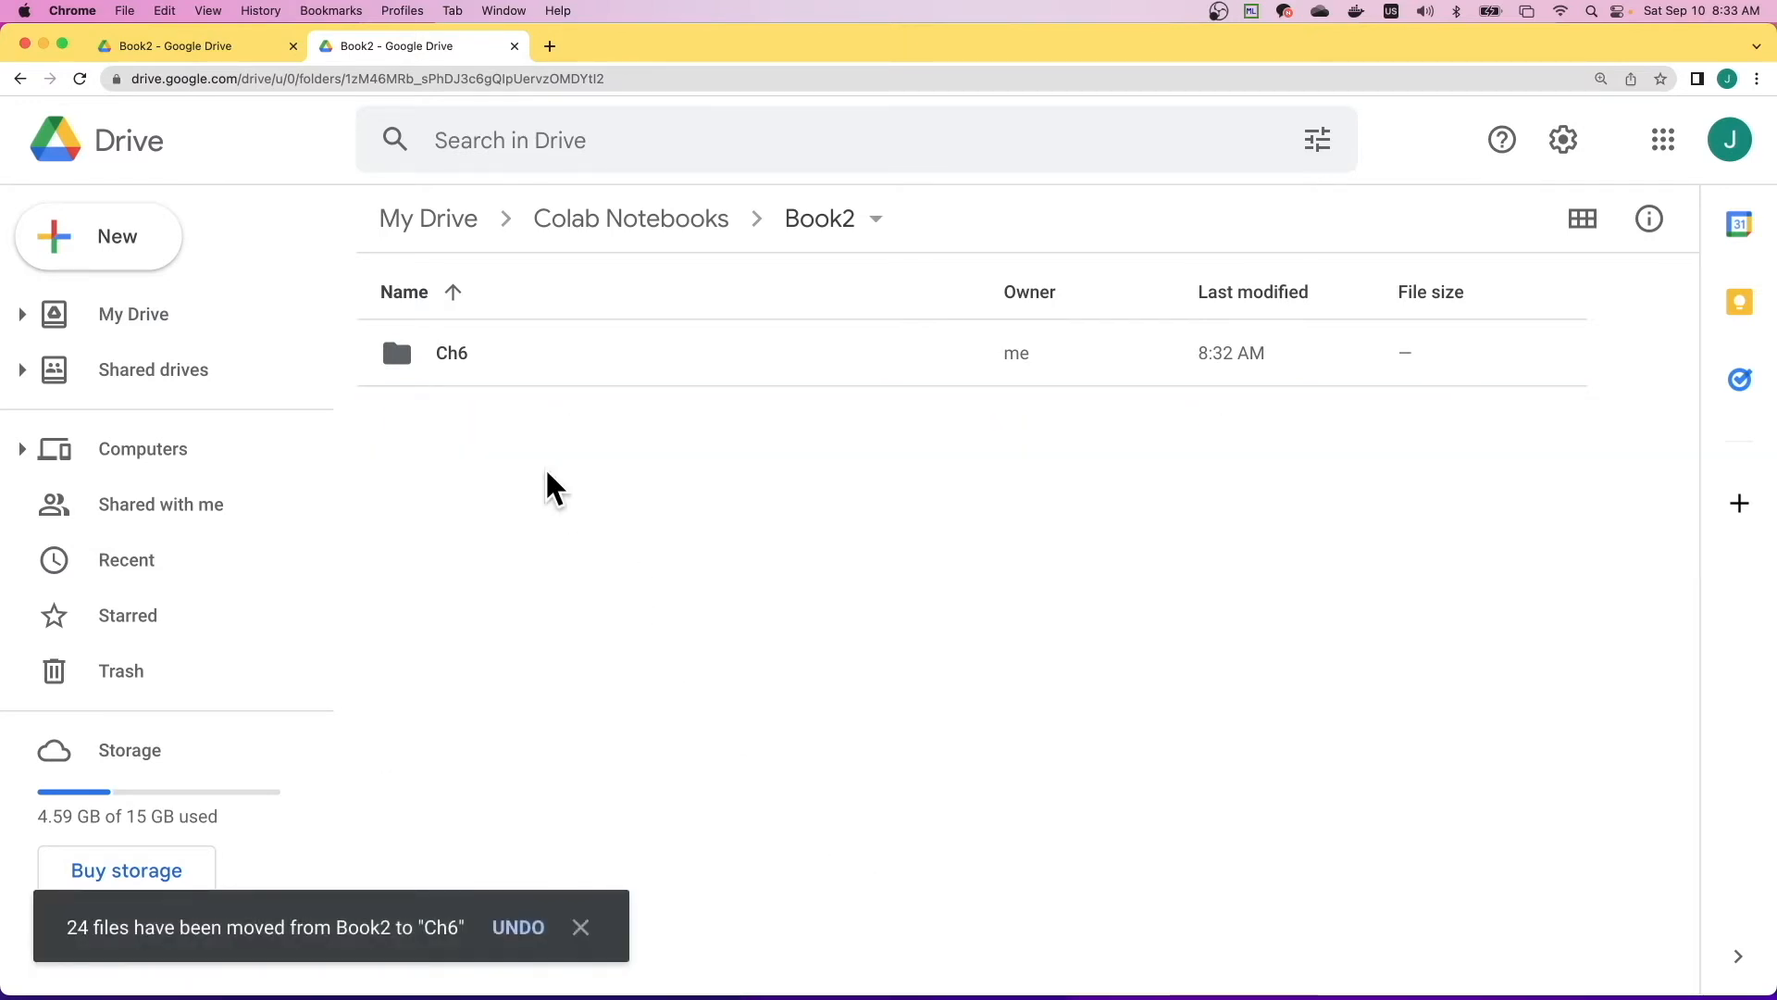
- Open the Ch6 folder and check the 2017DC1-all.csv and 2017DC1.csv files in it
double_click(452, 366)
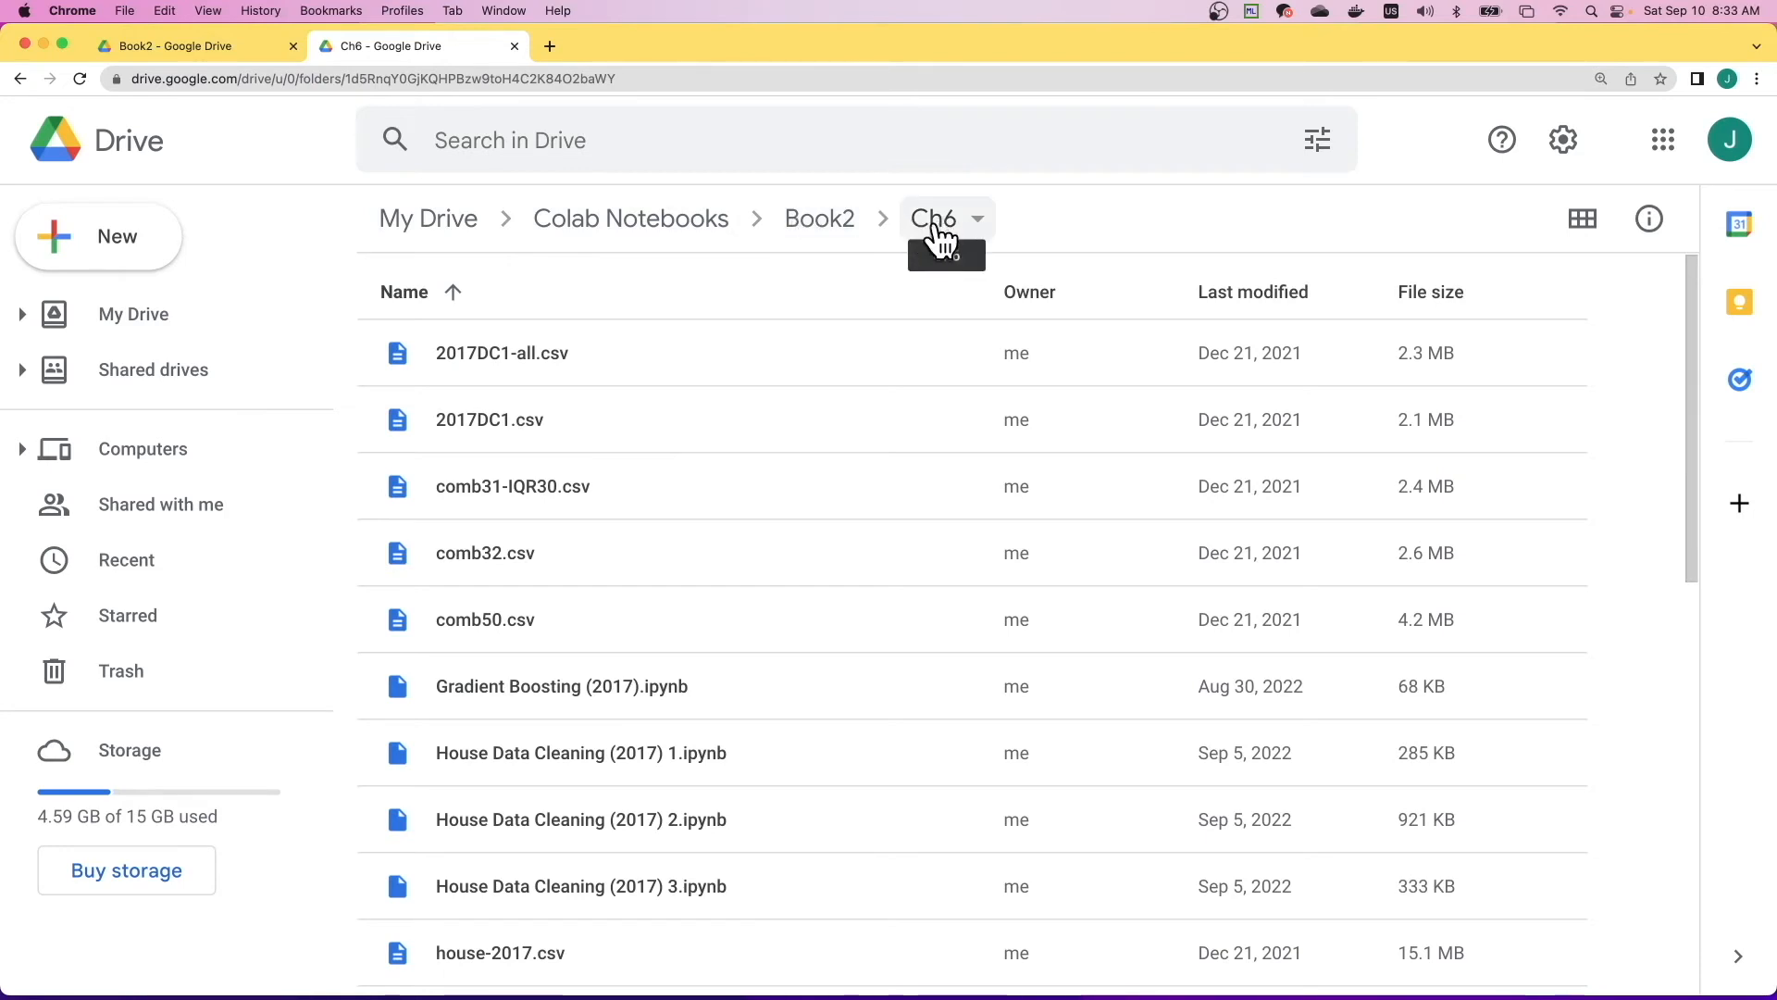
click(515, 353)
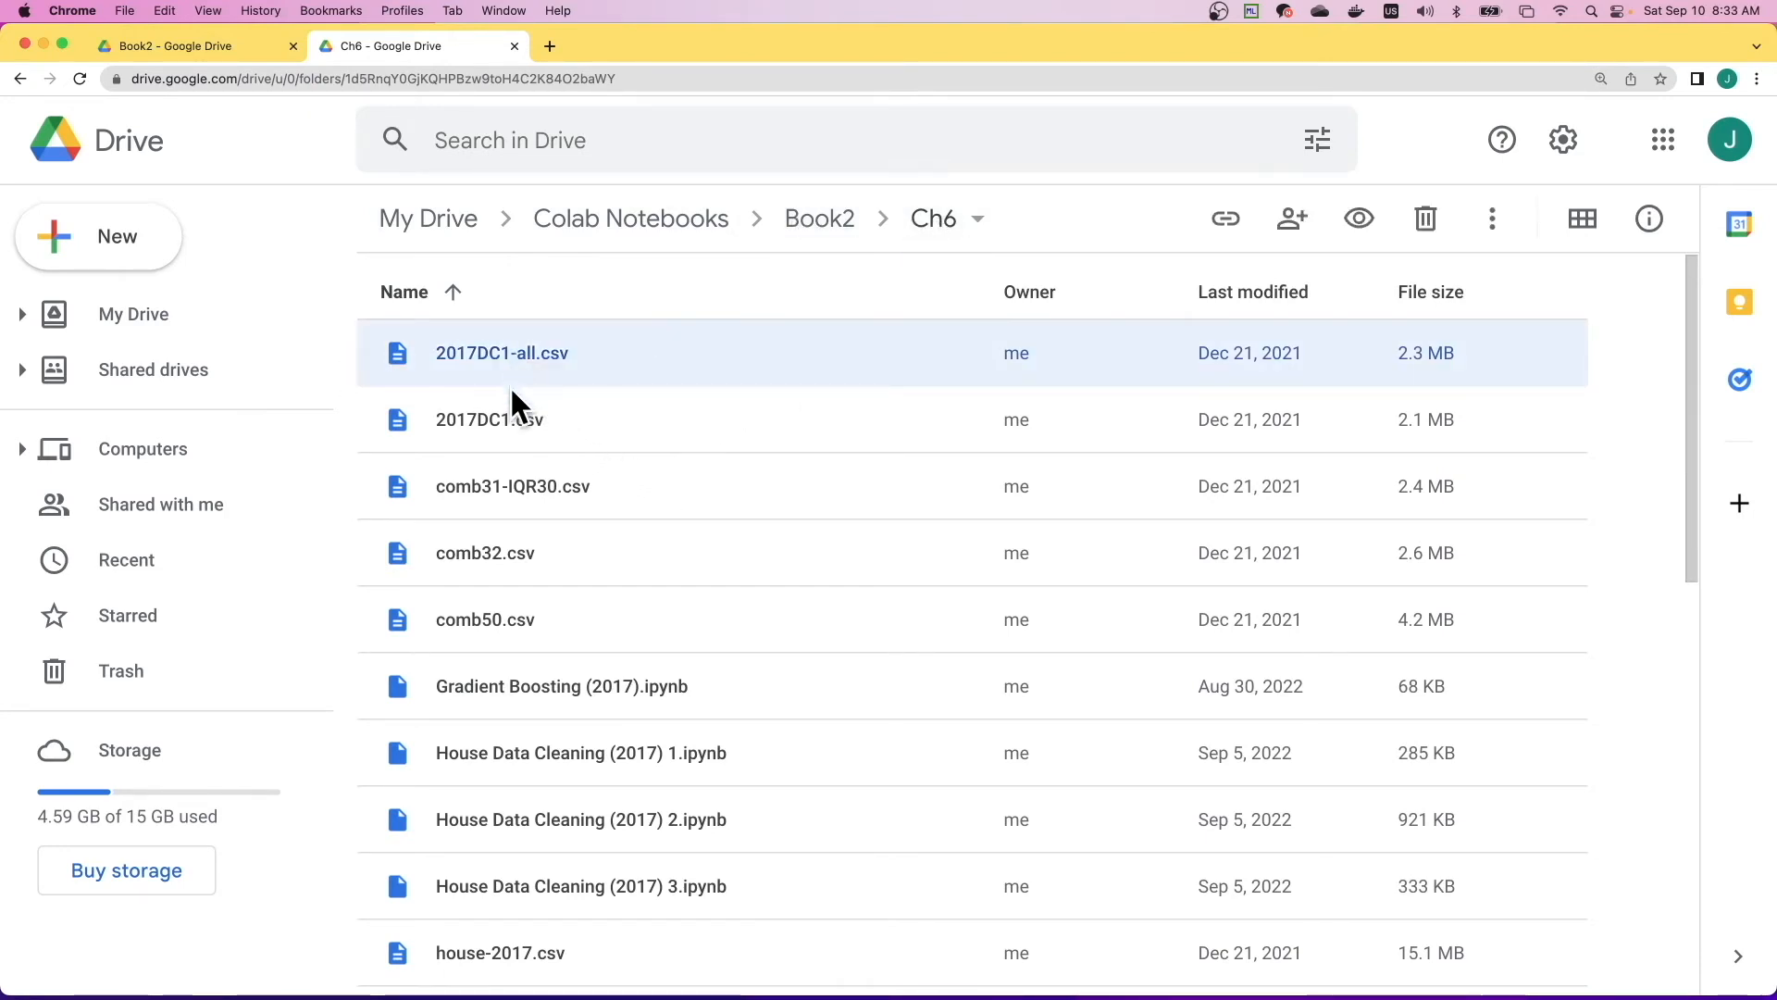
click(512, 429)
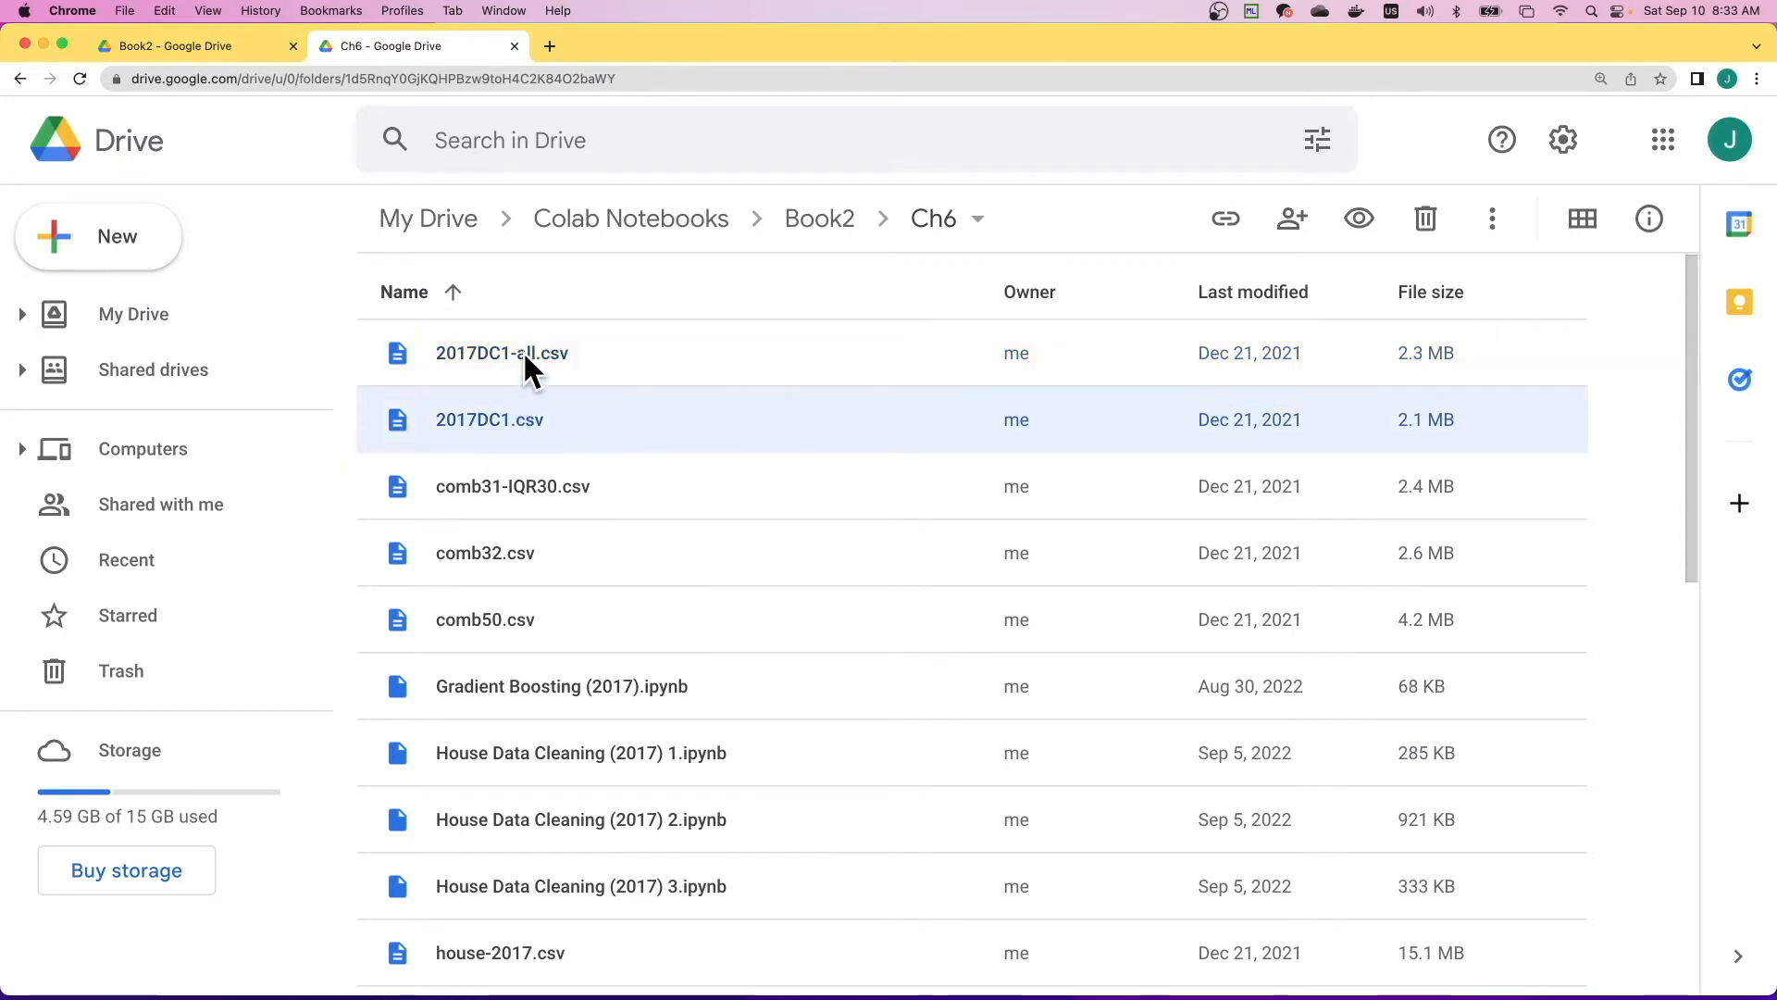
click(524, 356)
click(512, 429)
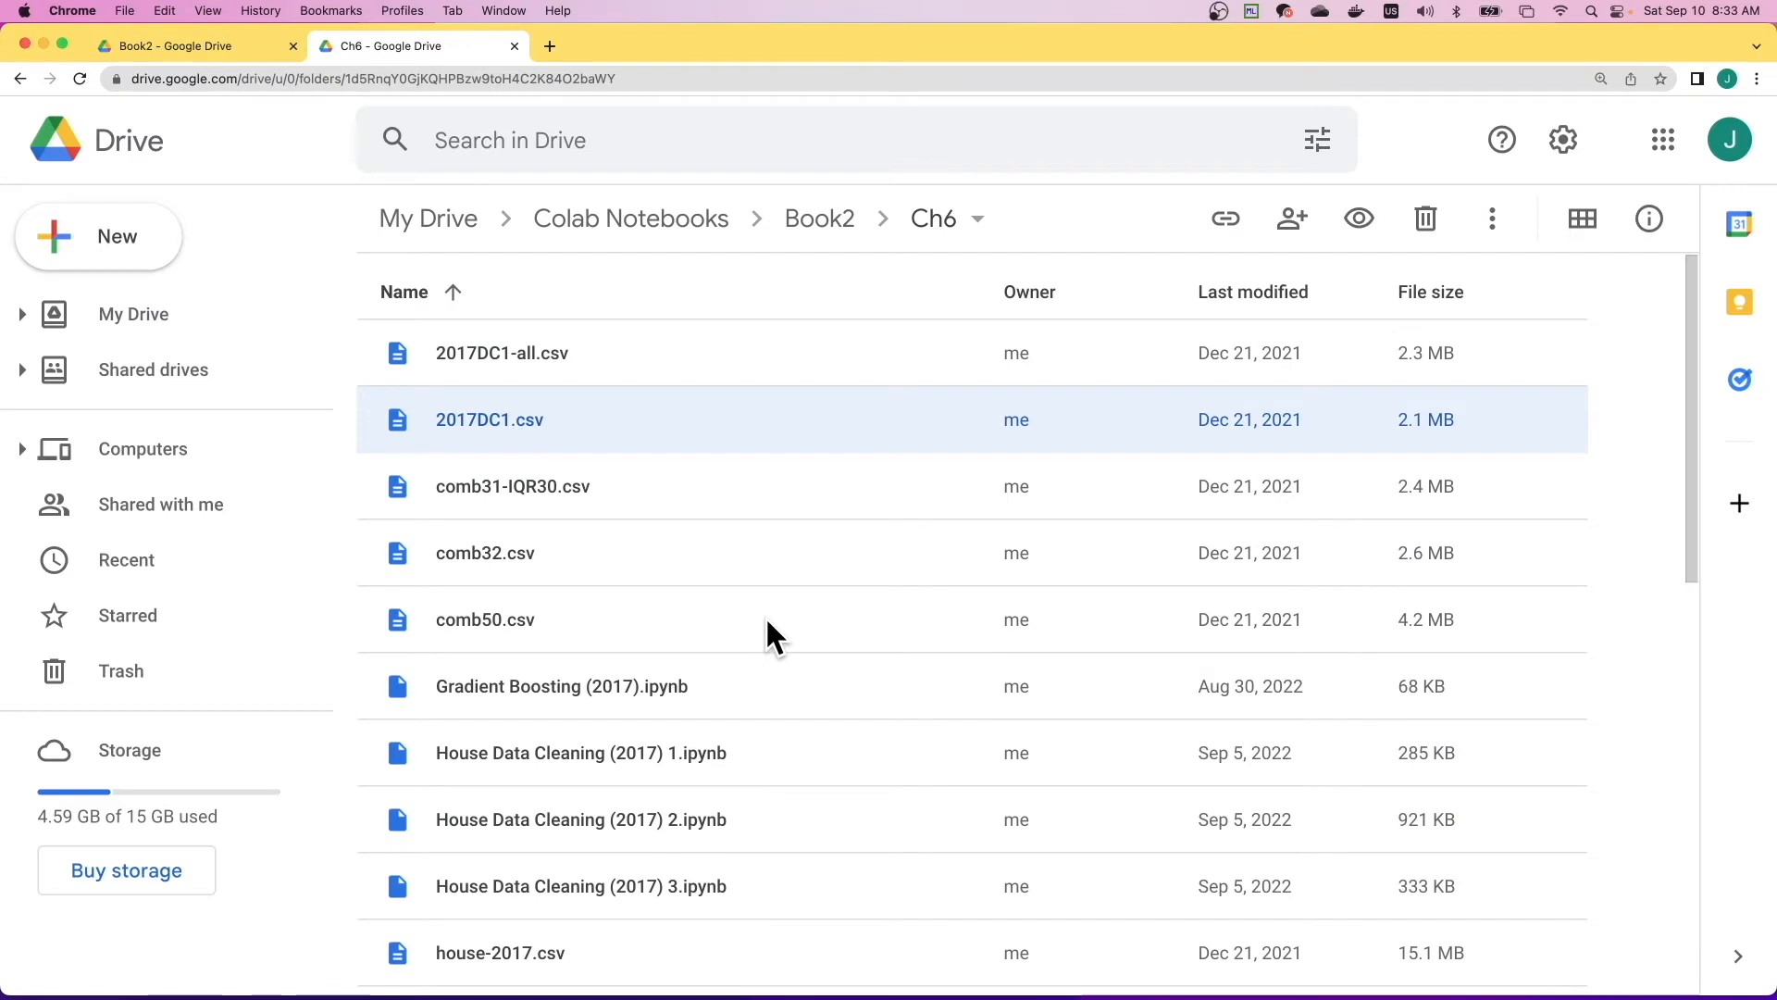
- Open the Random Forest Gradient Boosting (2017).ipynb notebook from Ch6 and enlarge its page
scroll(766, 622, down, 5)
scroll(721, 719, down, 6)
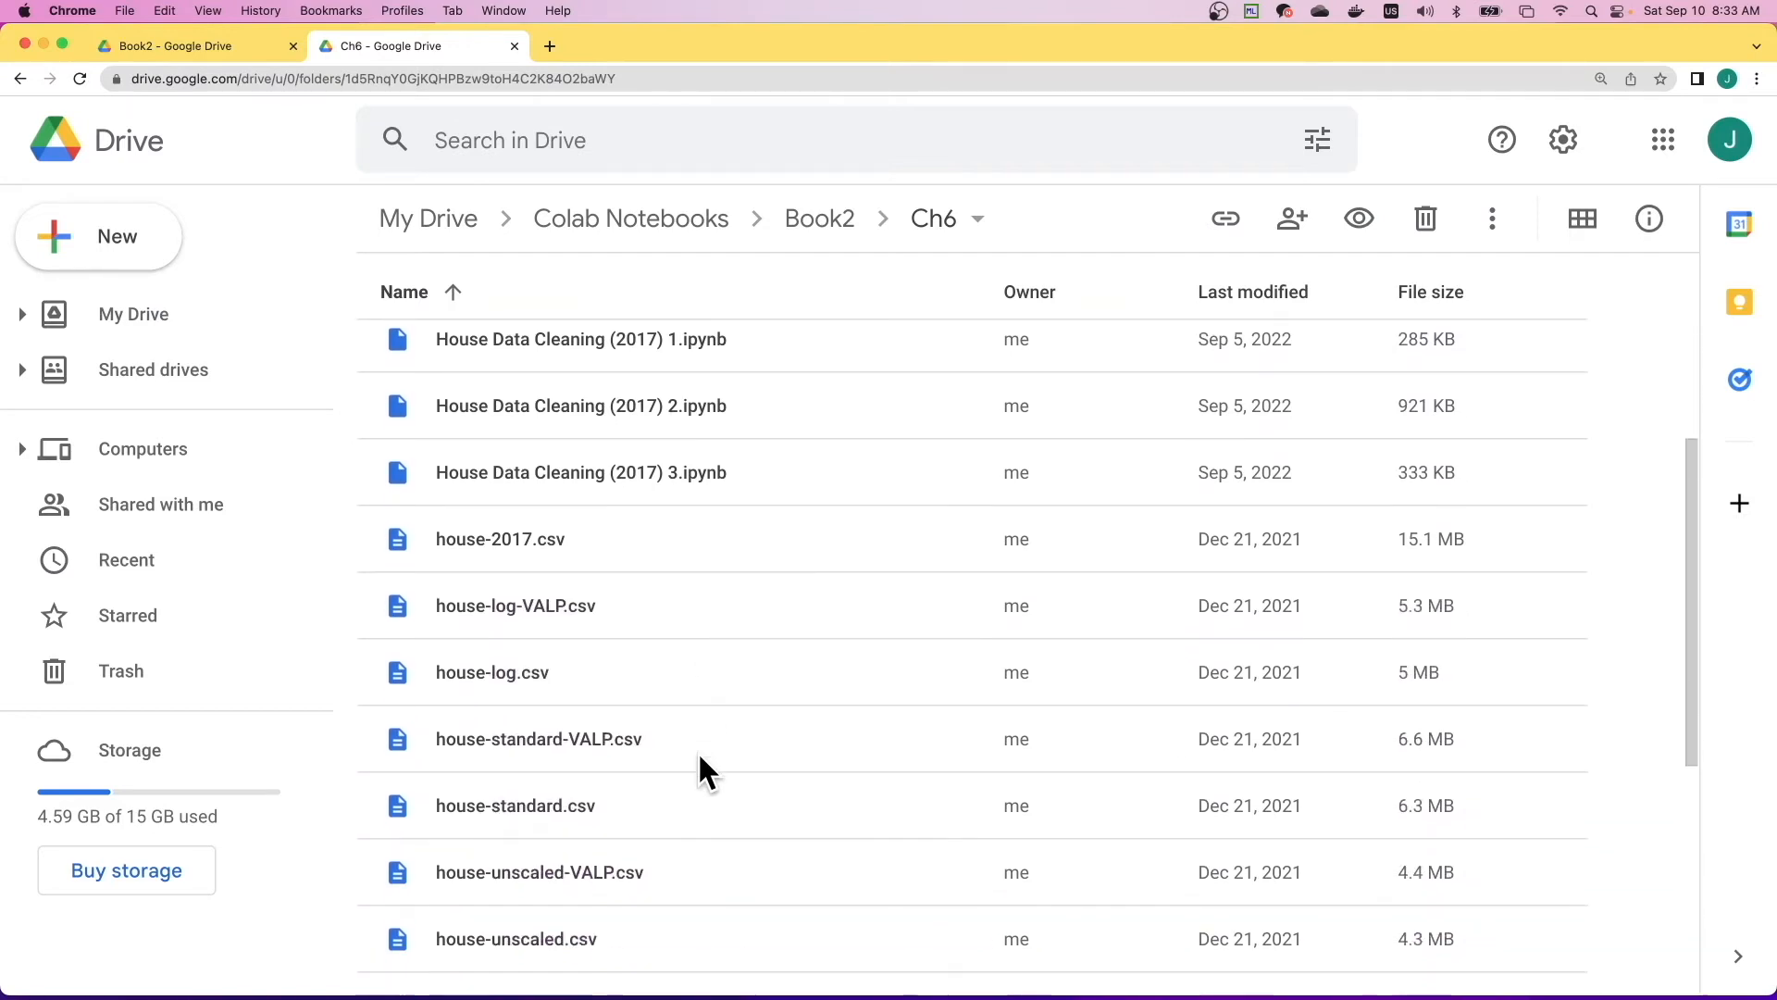
scroll(701, 757, down, 3)
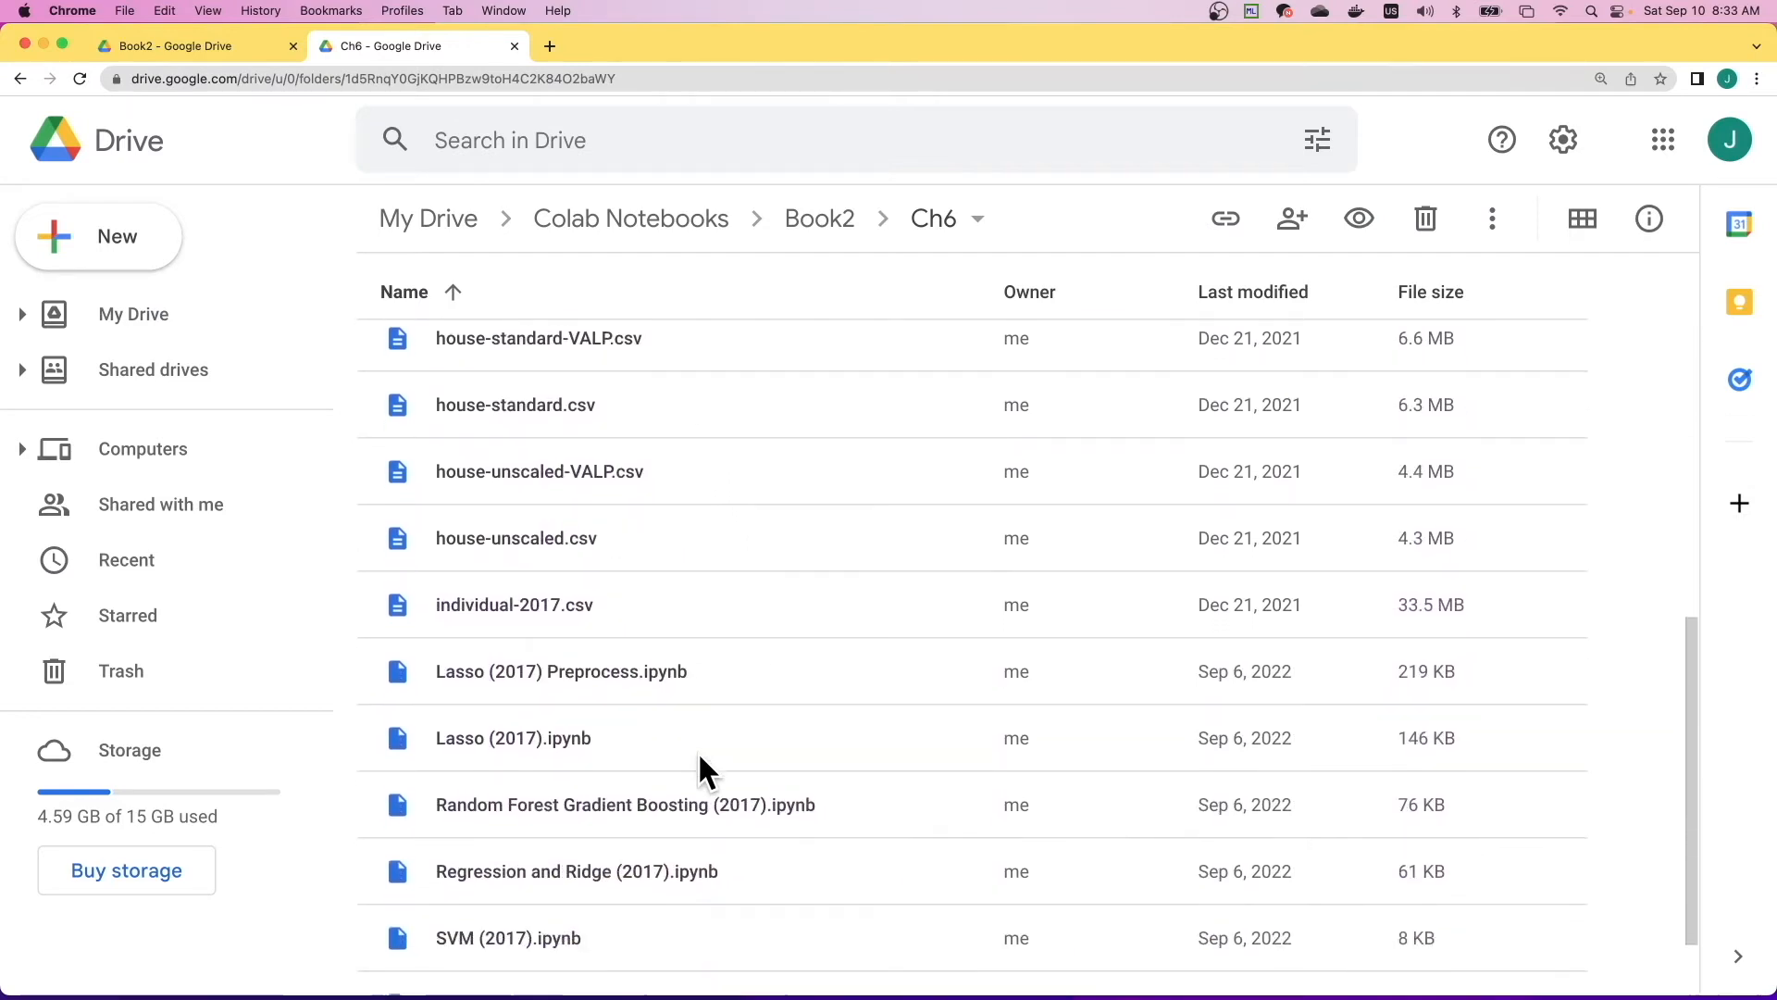
click(617, 736)
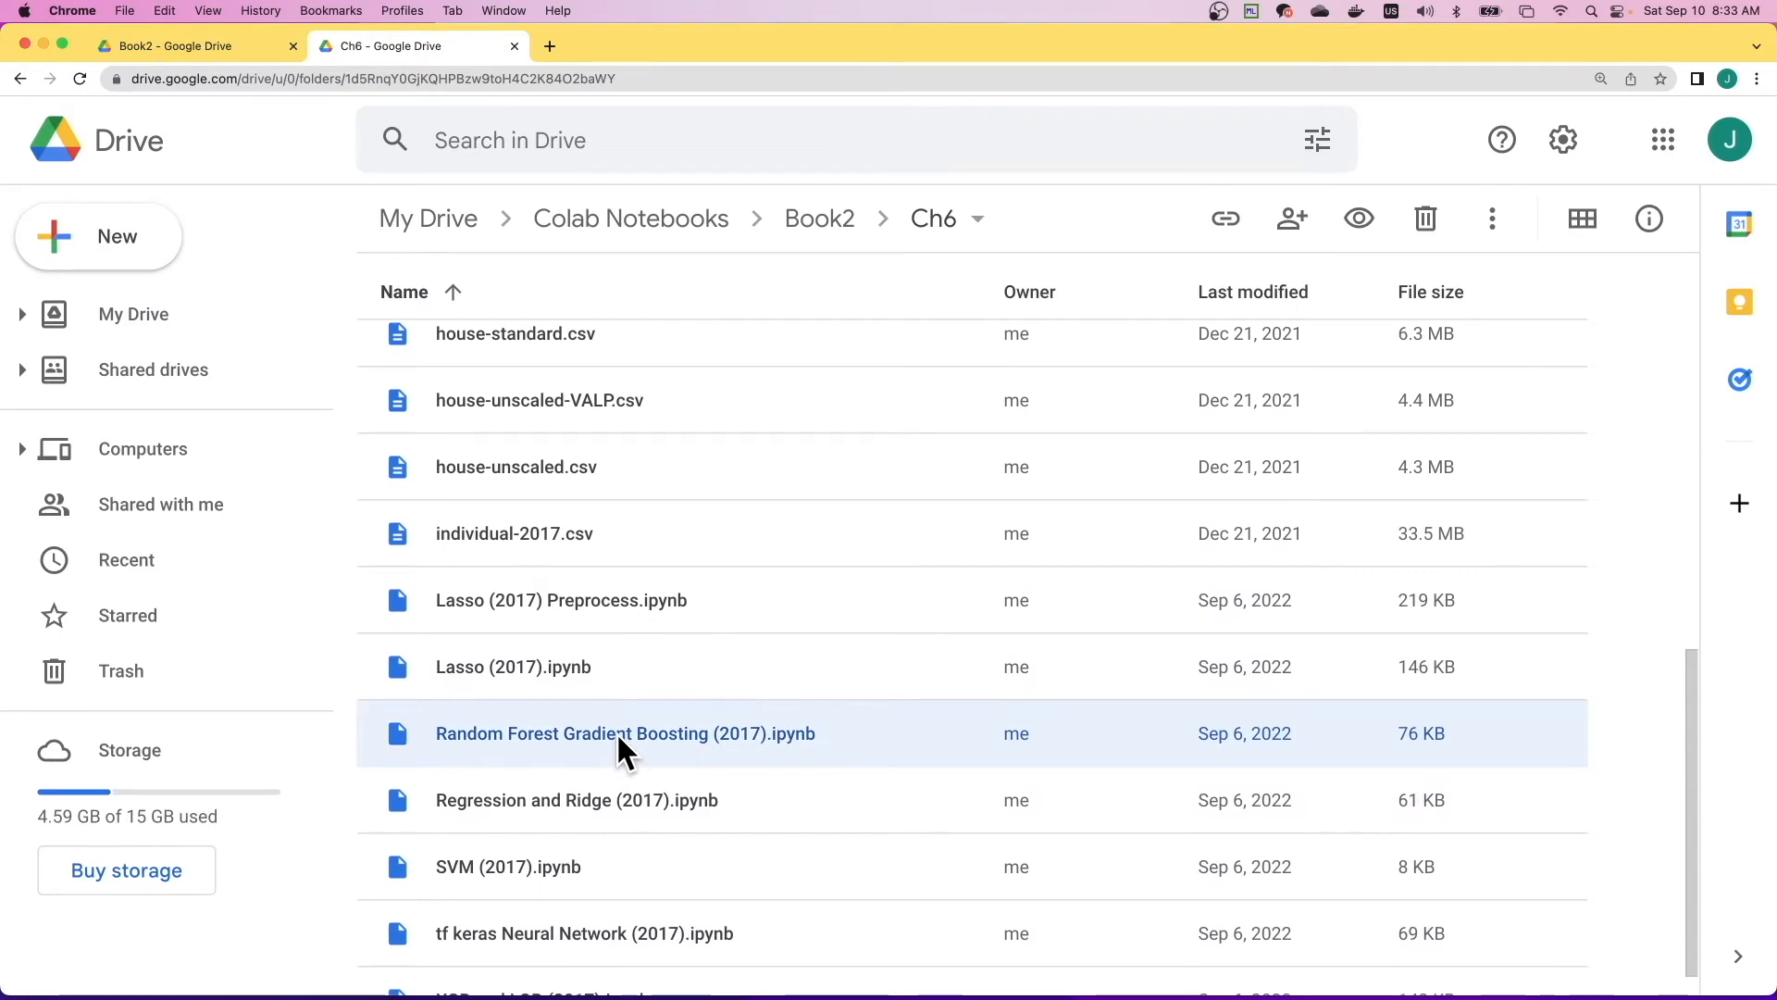
double_click(617, 733)
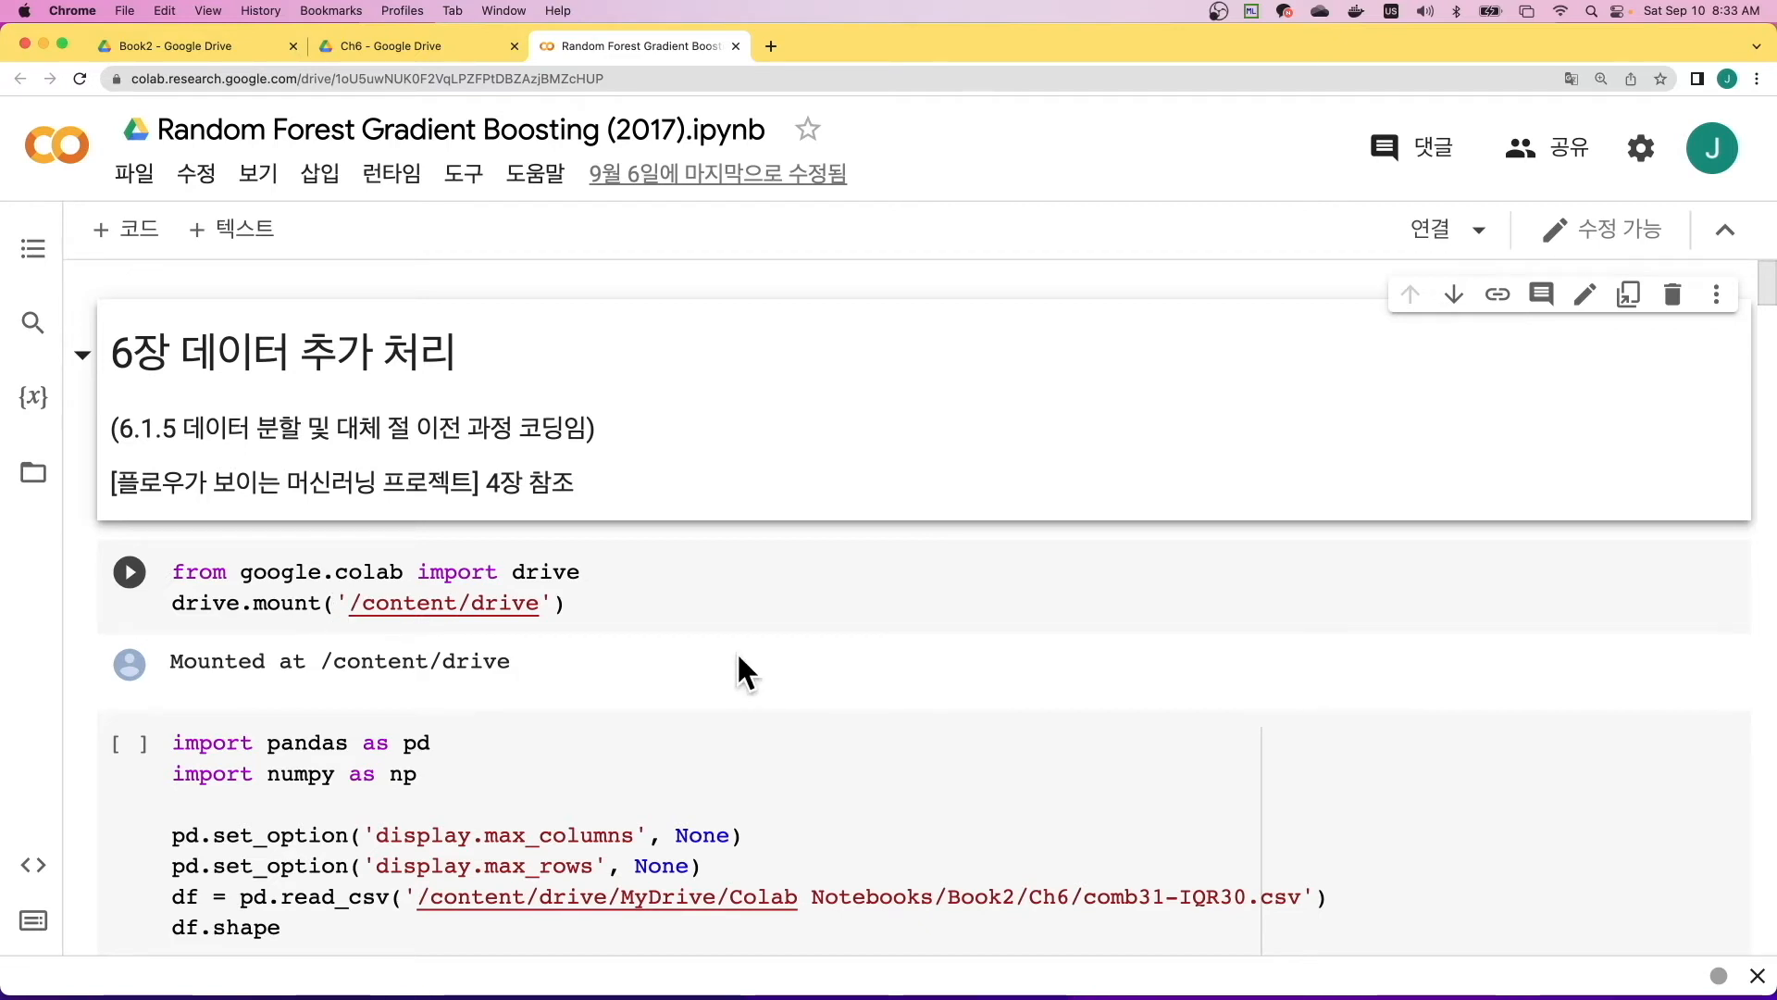
key(super+equal)
key(super+equal)
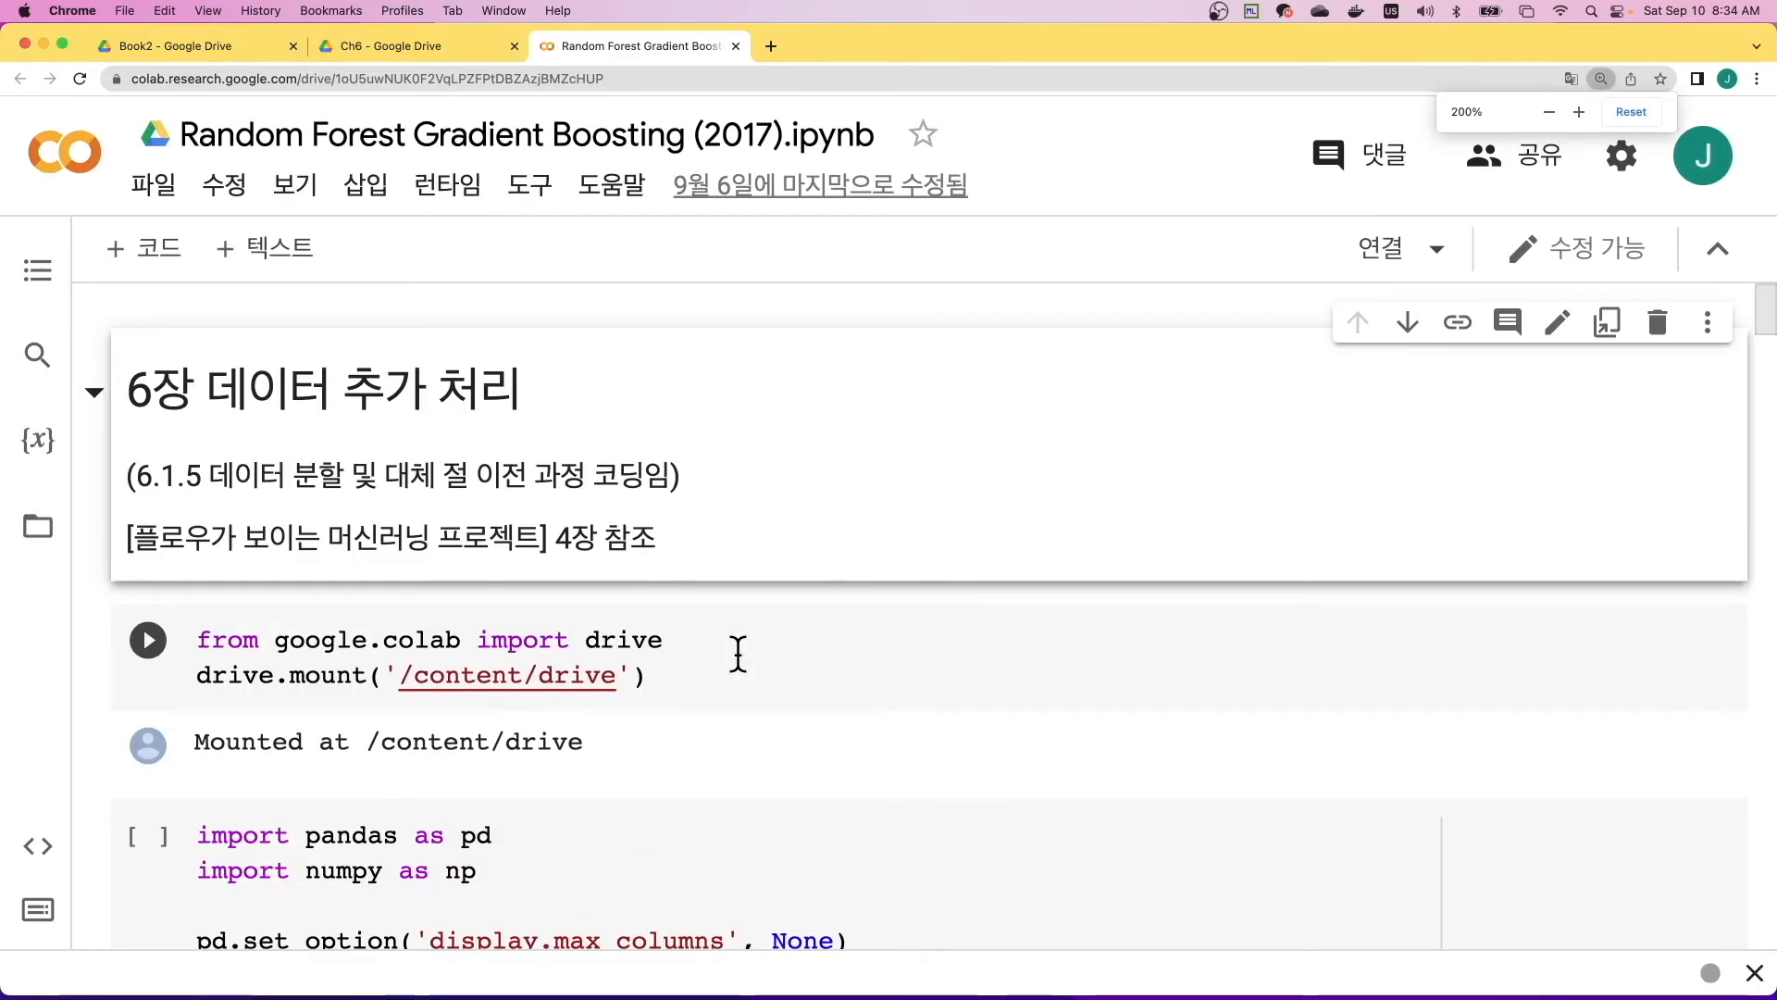
scroll(732, 648, down, 2)
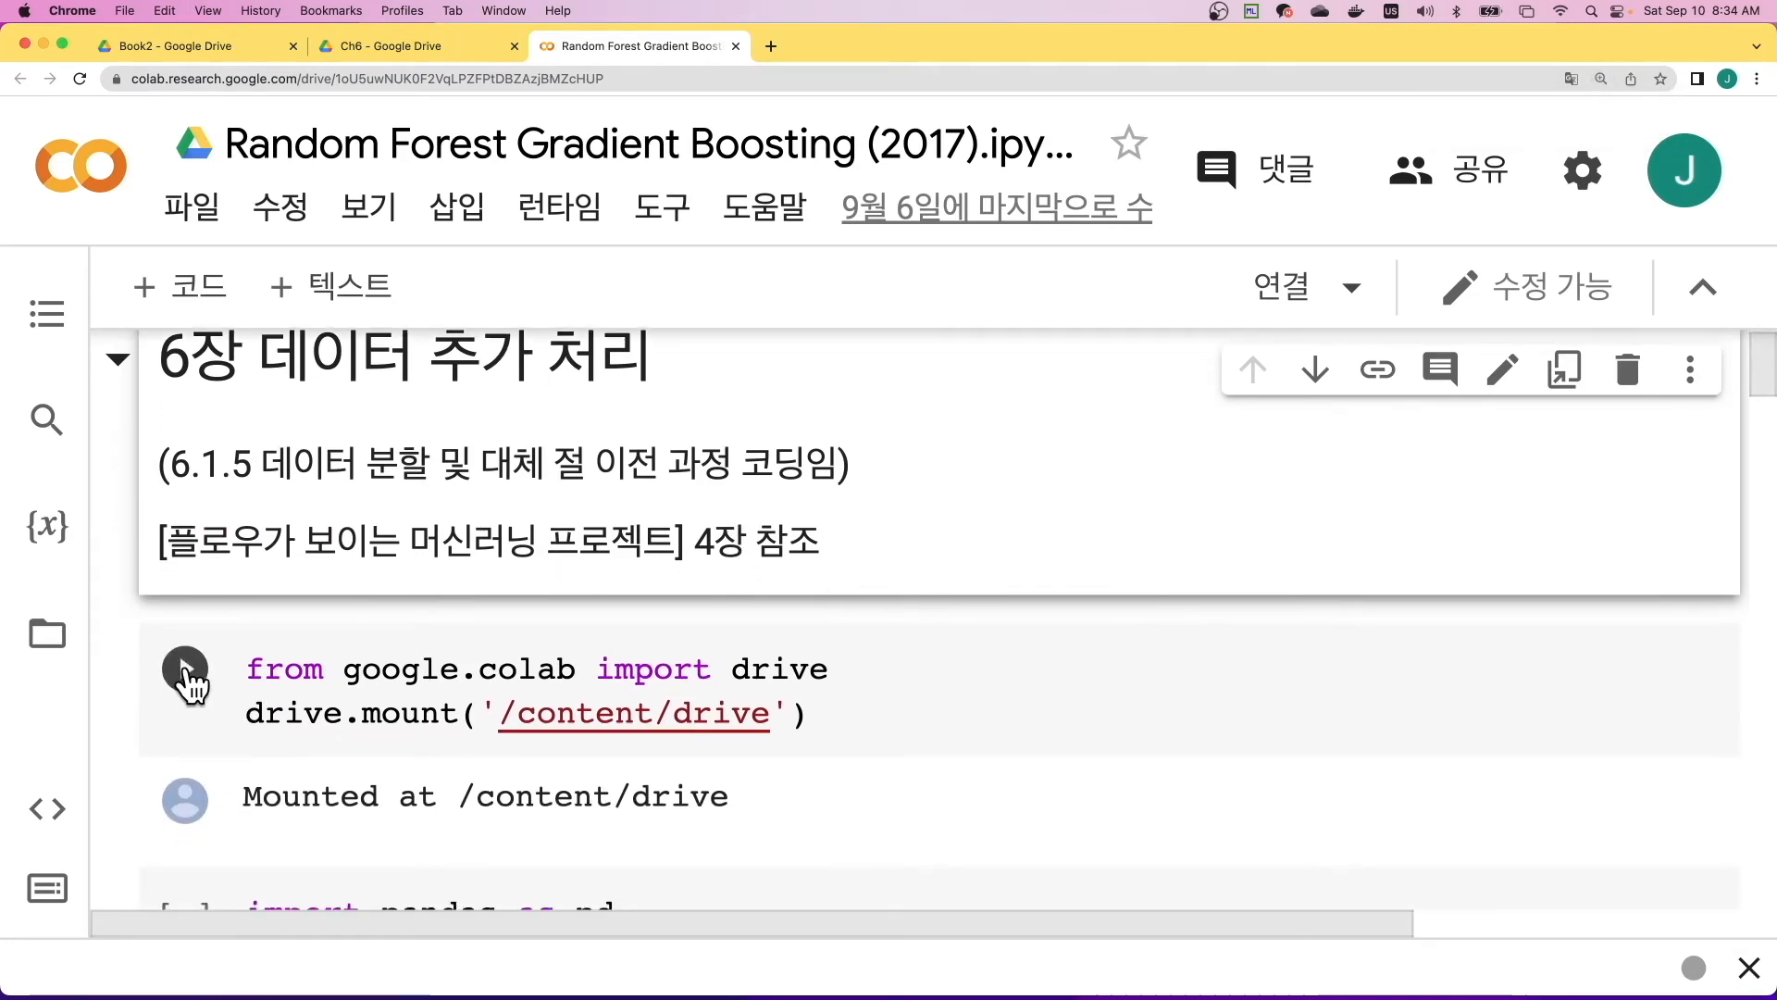
- Try to mount Google Drive from the notebook's file browser, and dismiss the tip about running the mount cell
drag(825, 714, 190, 673)
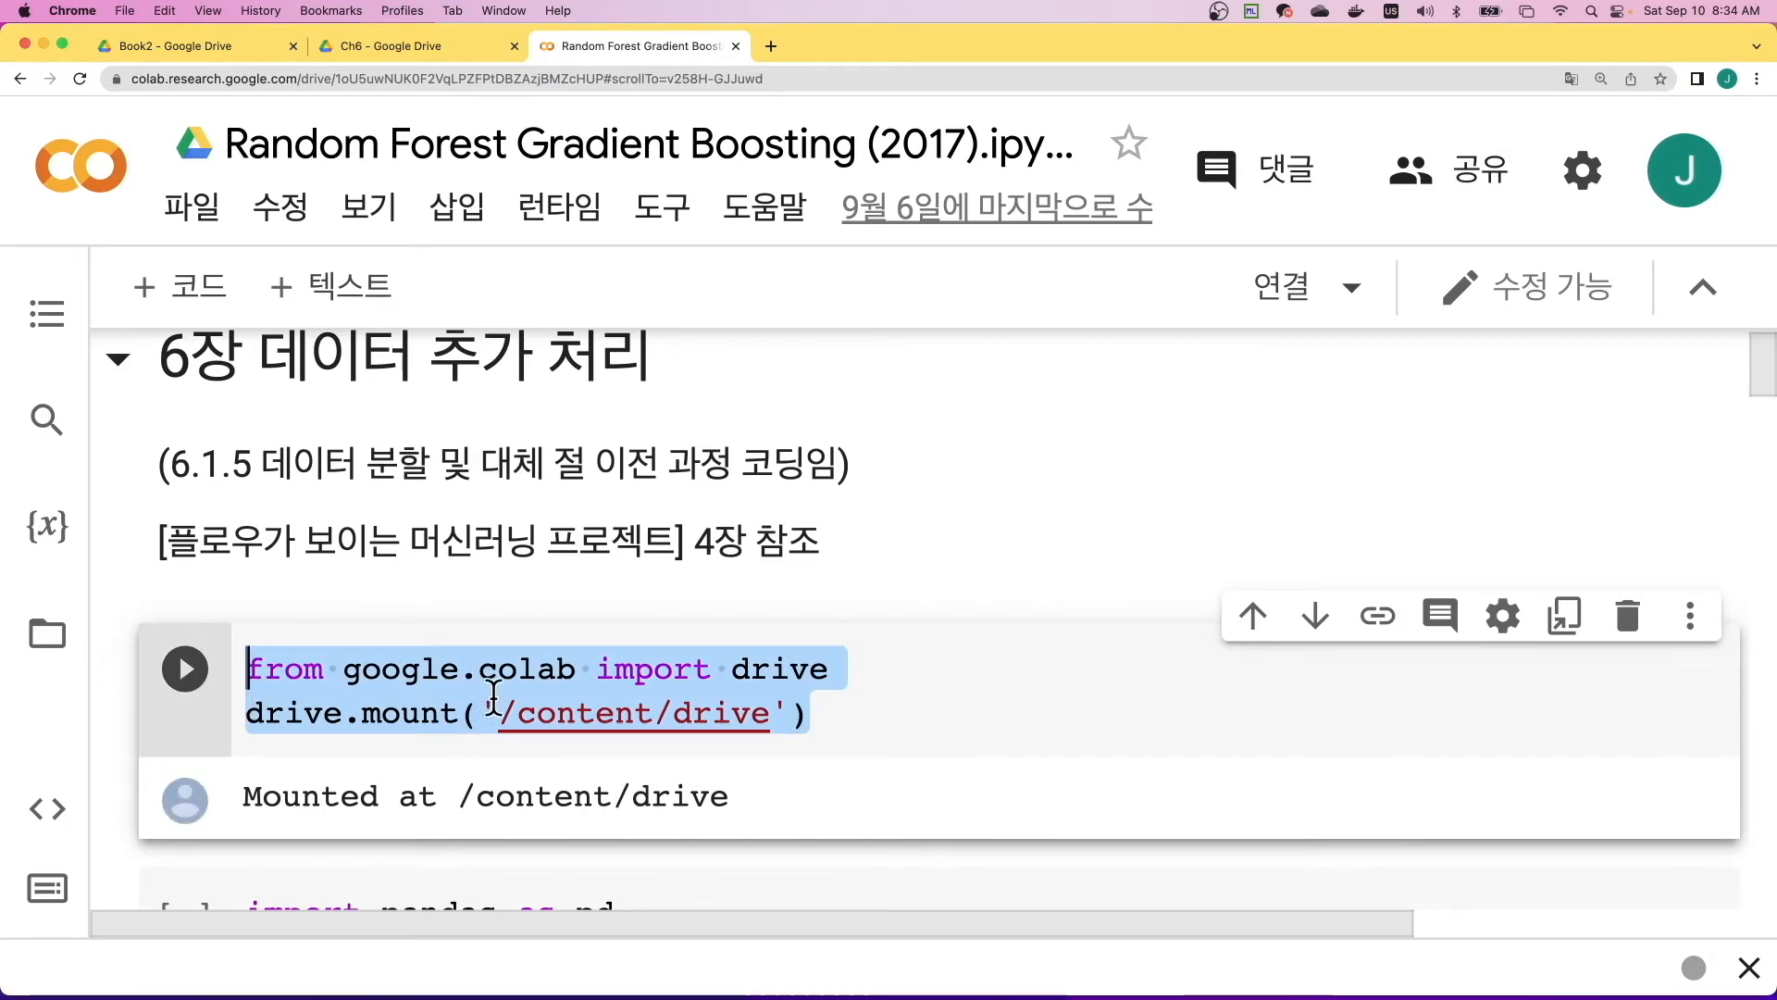
click(51, 648)
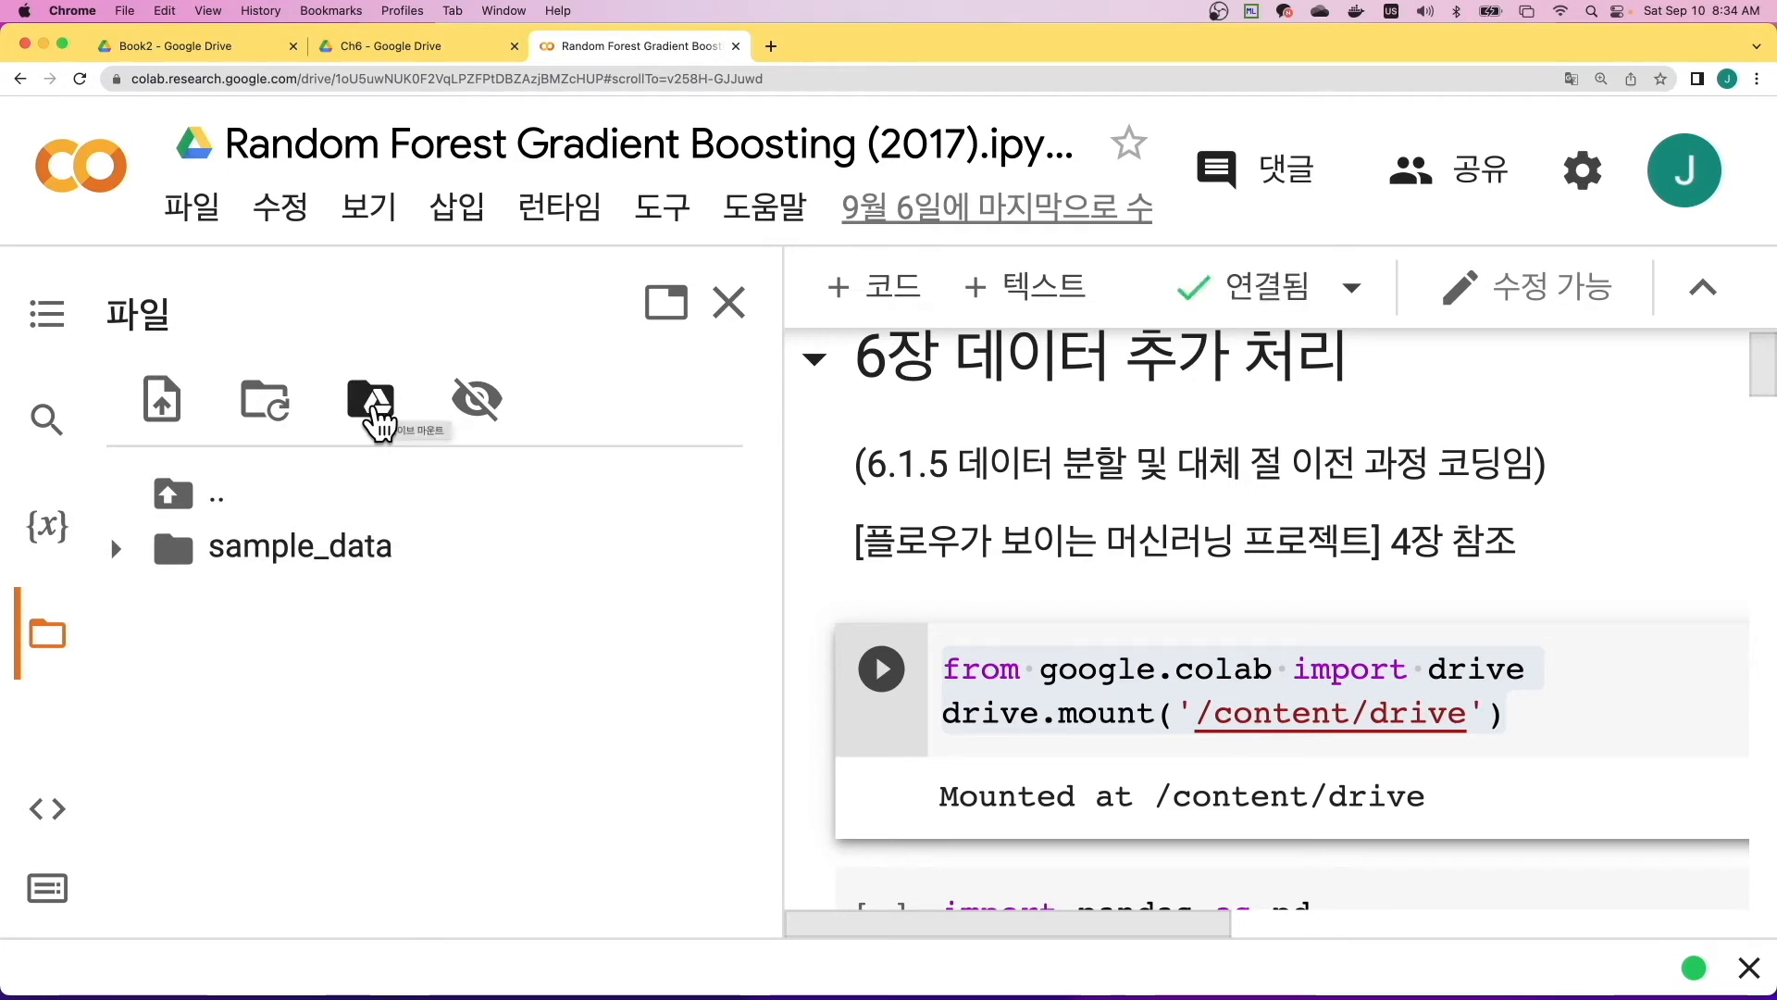
click(372, 419)
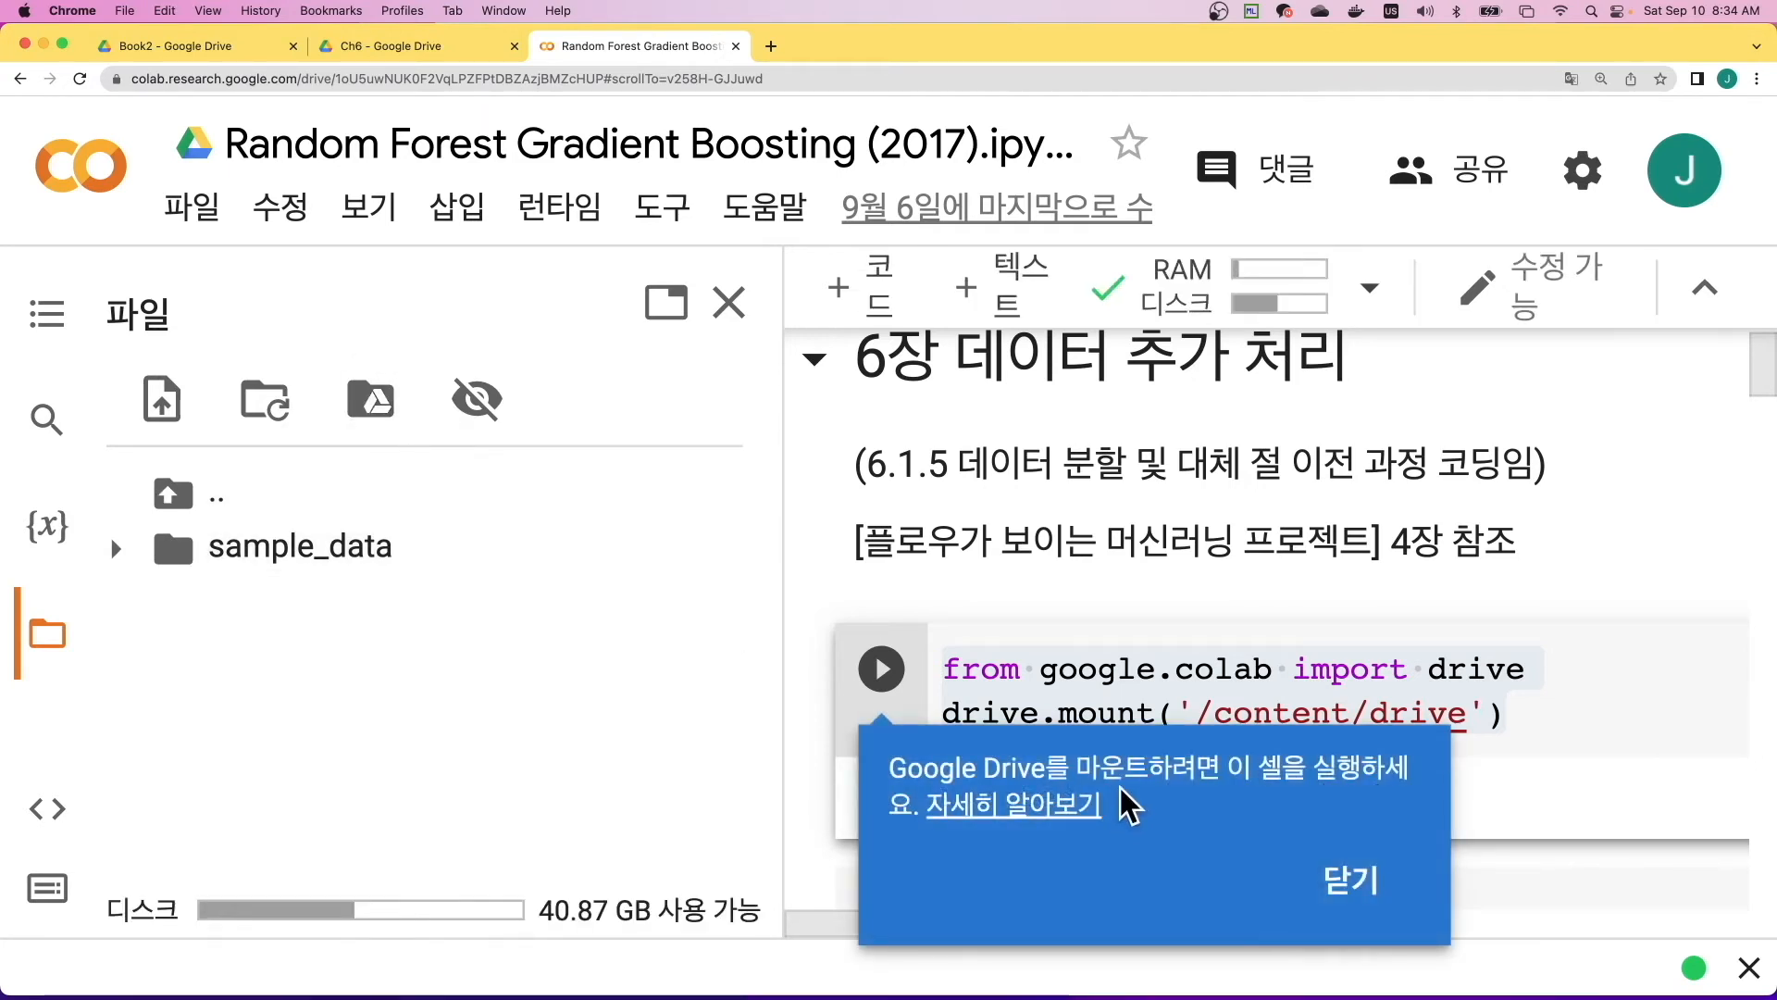
click(1353, 884)
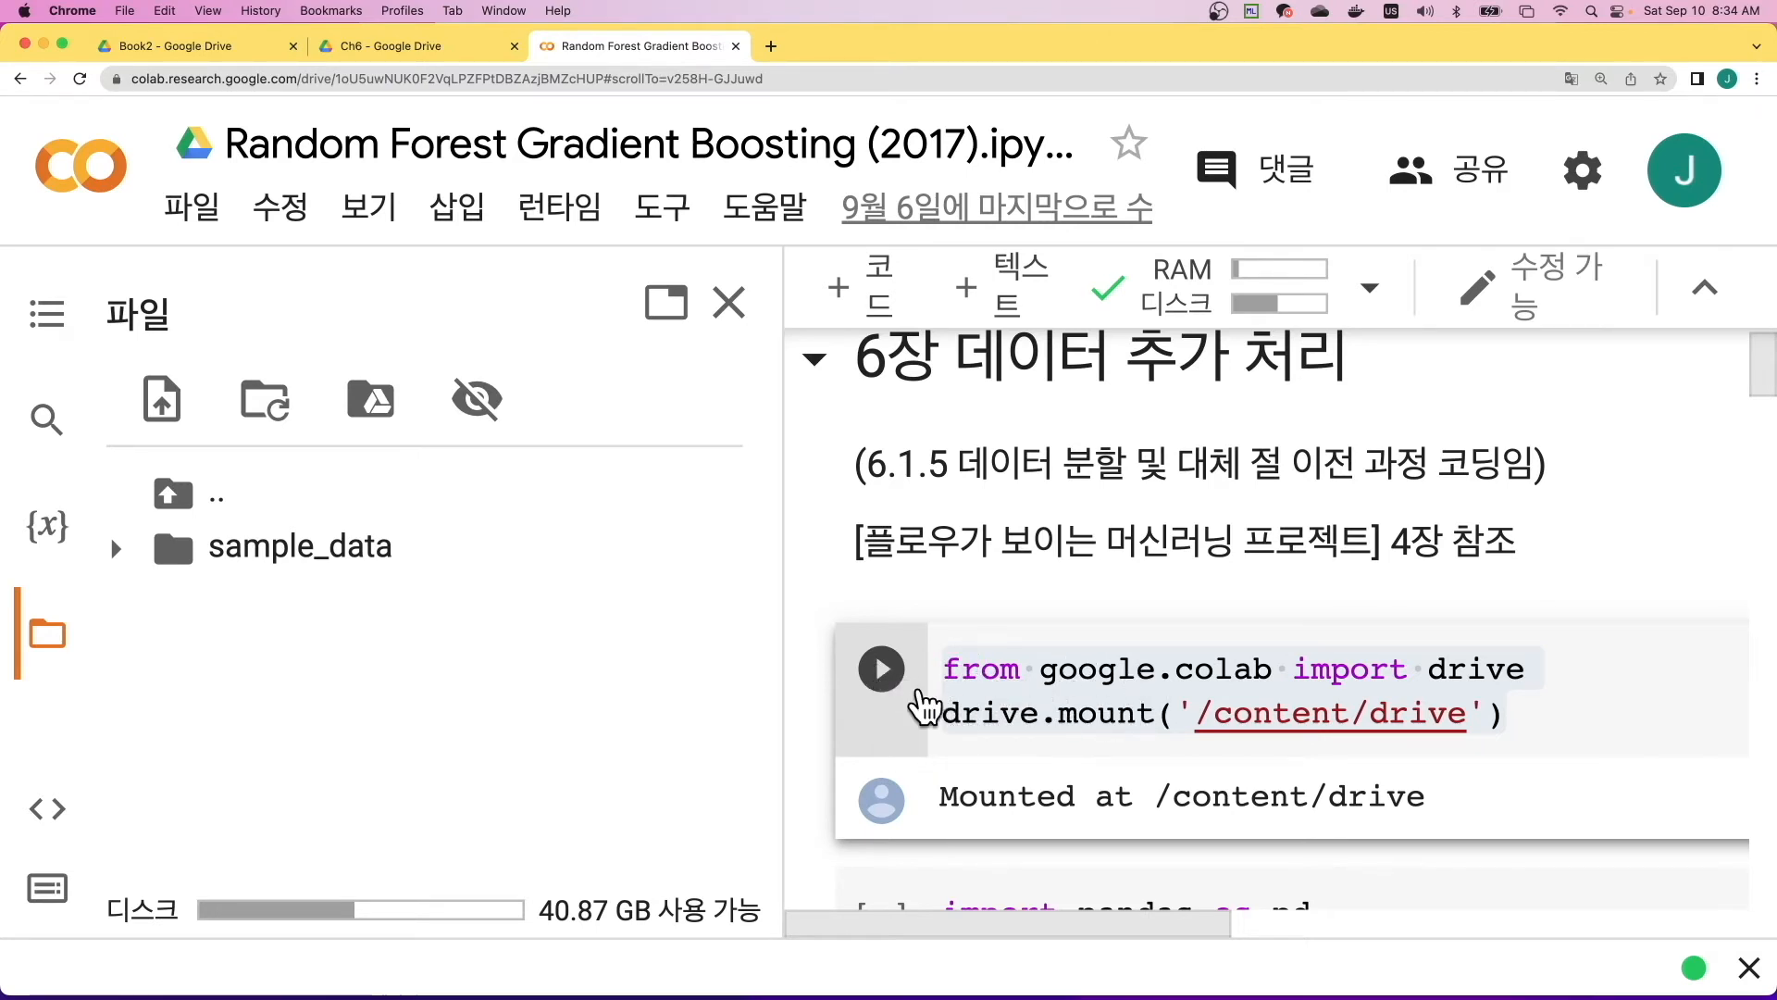
- Run the drive.mount('/content/drive') cell and authorize Google Drive access with the listed account
click(884, 675)
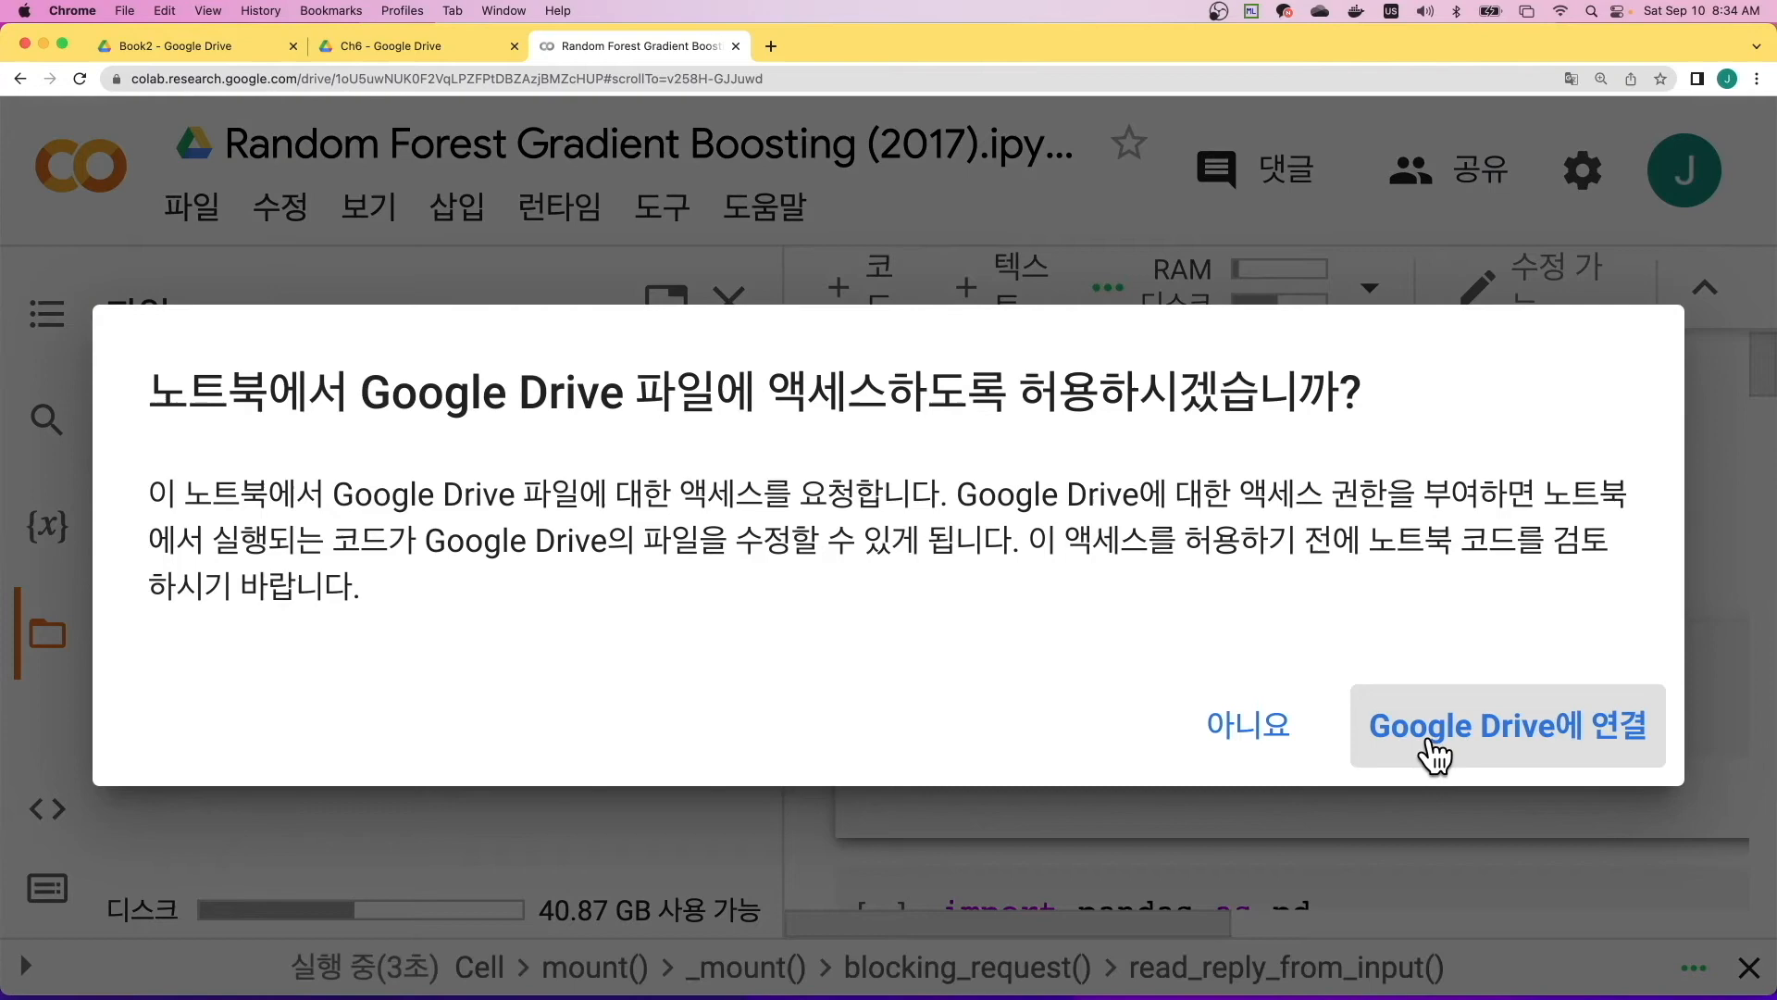
click(1432, 740)
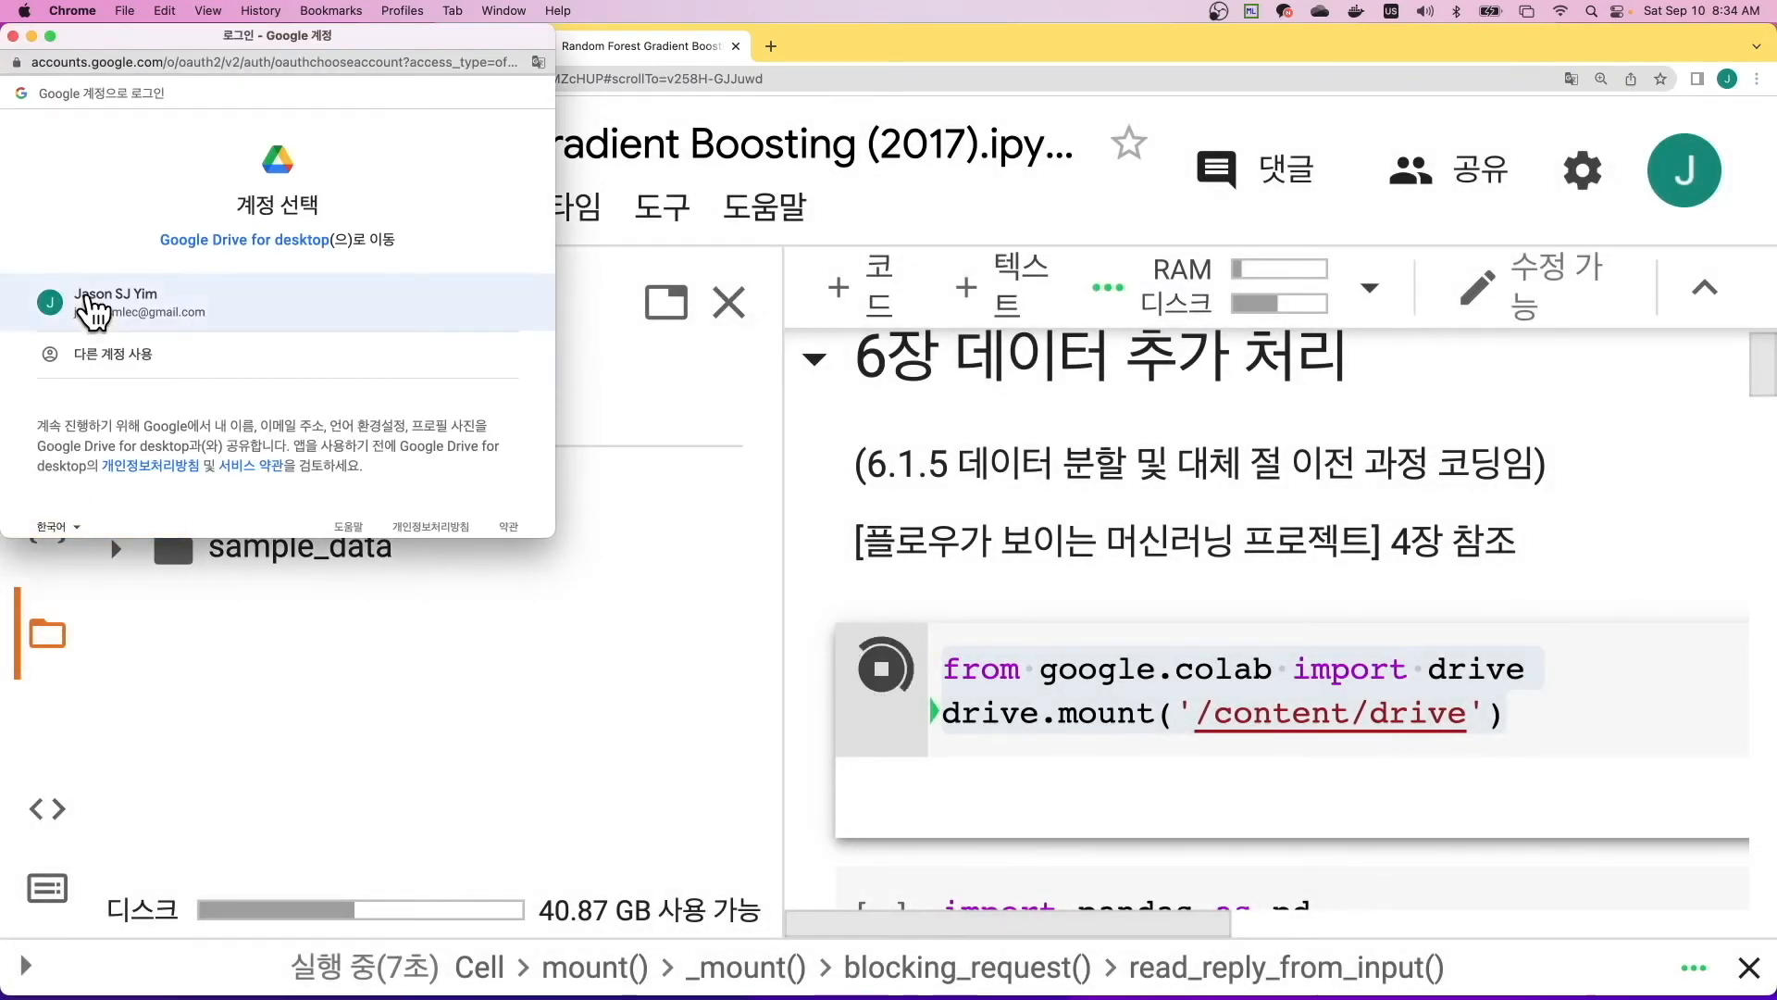
click(145, 312)
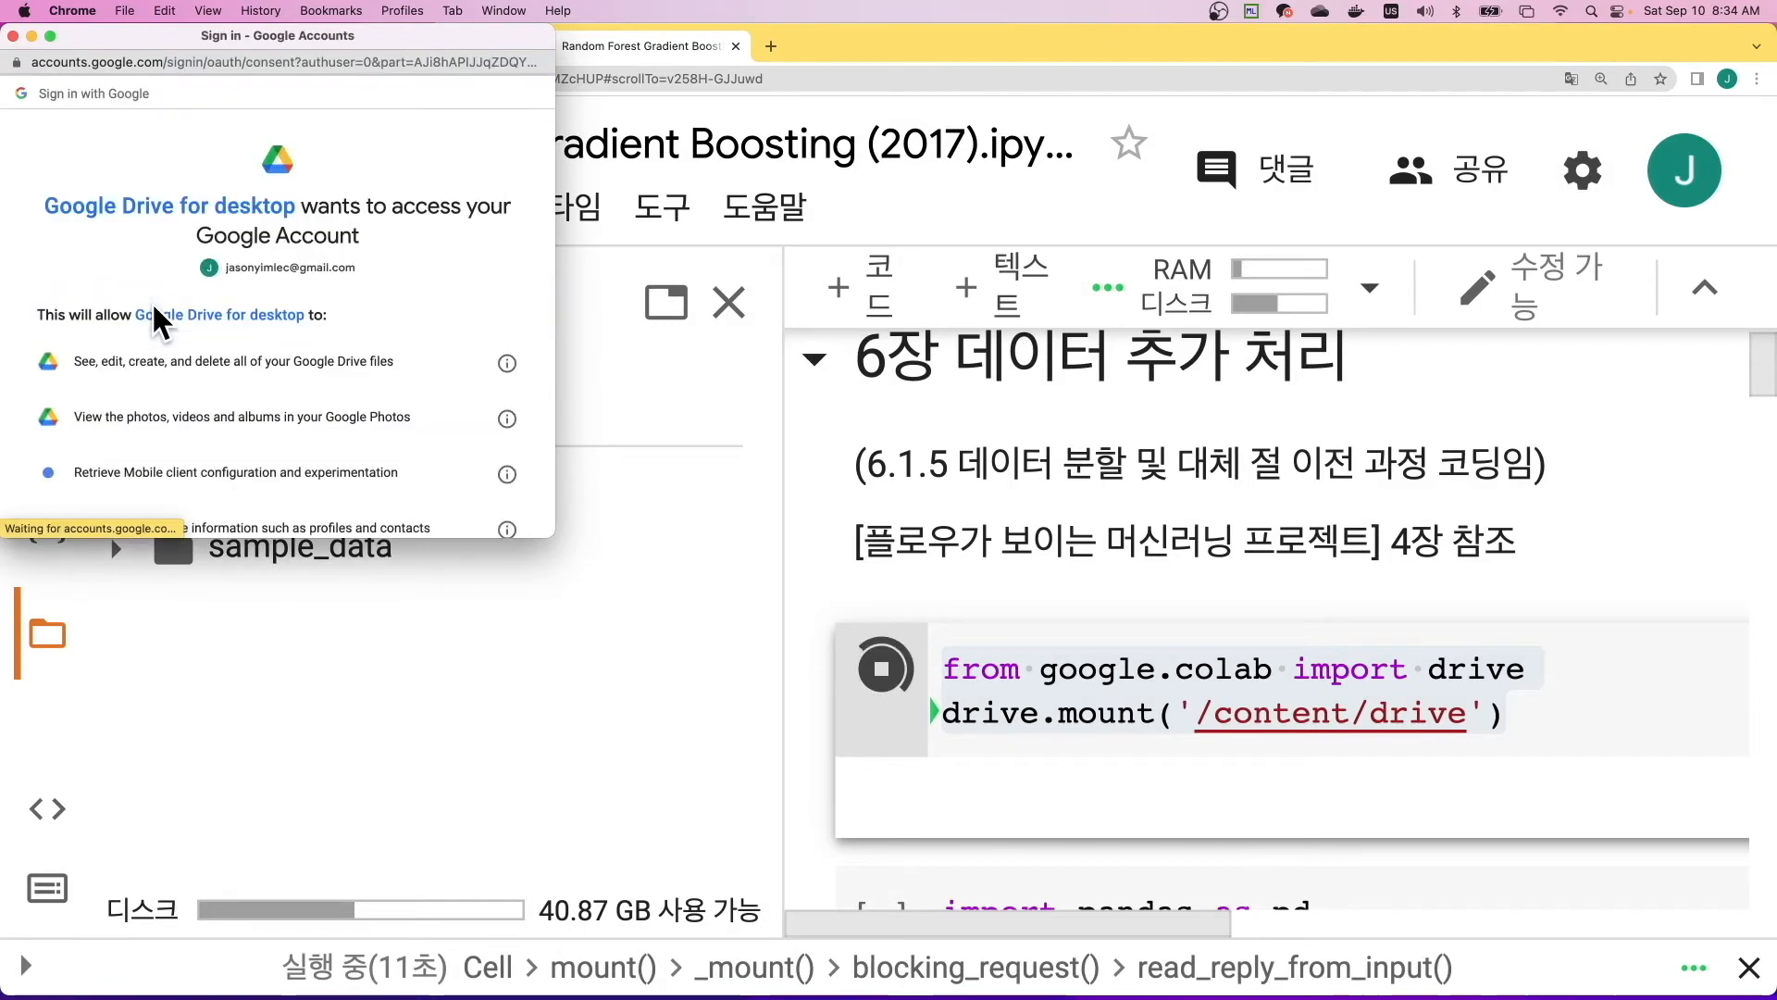
scroll(320, 365, down, 10)
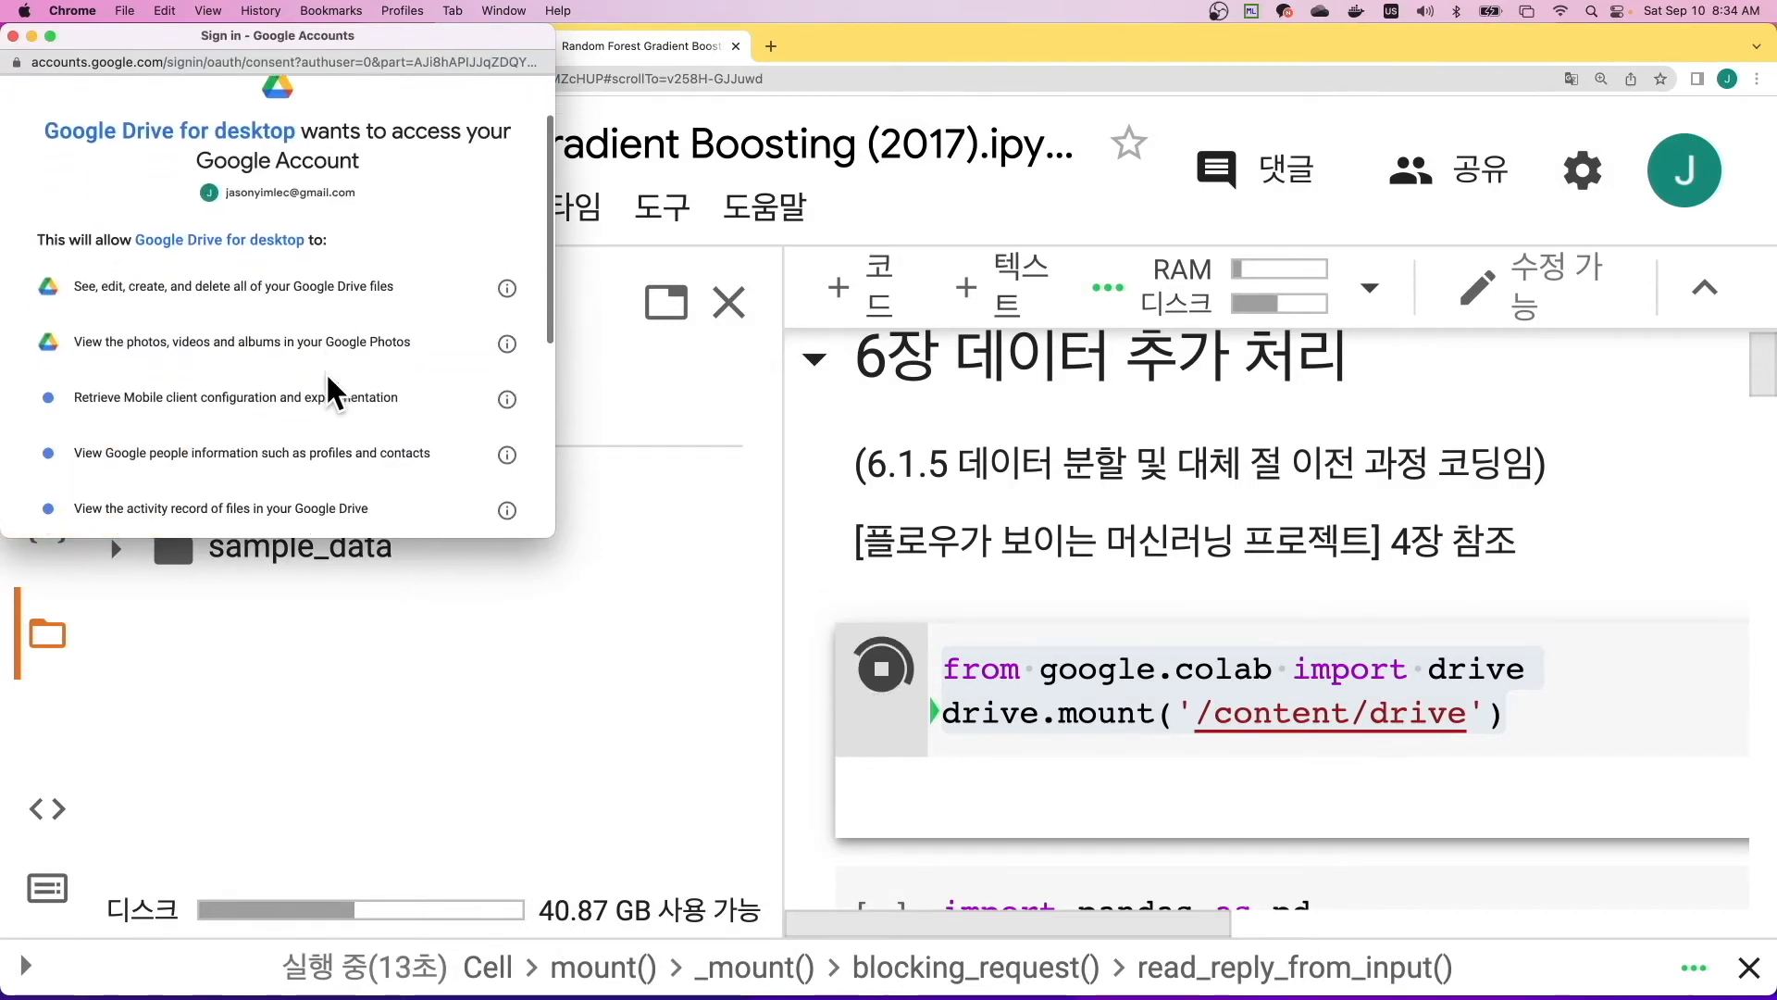
click(429, 419)
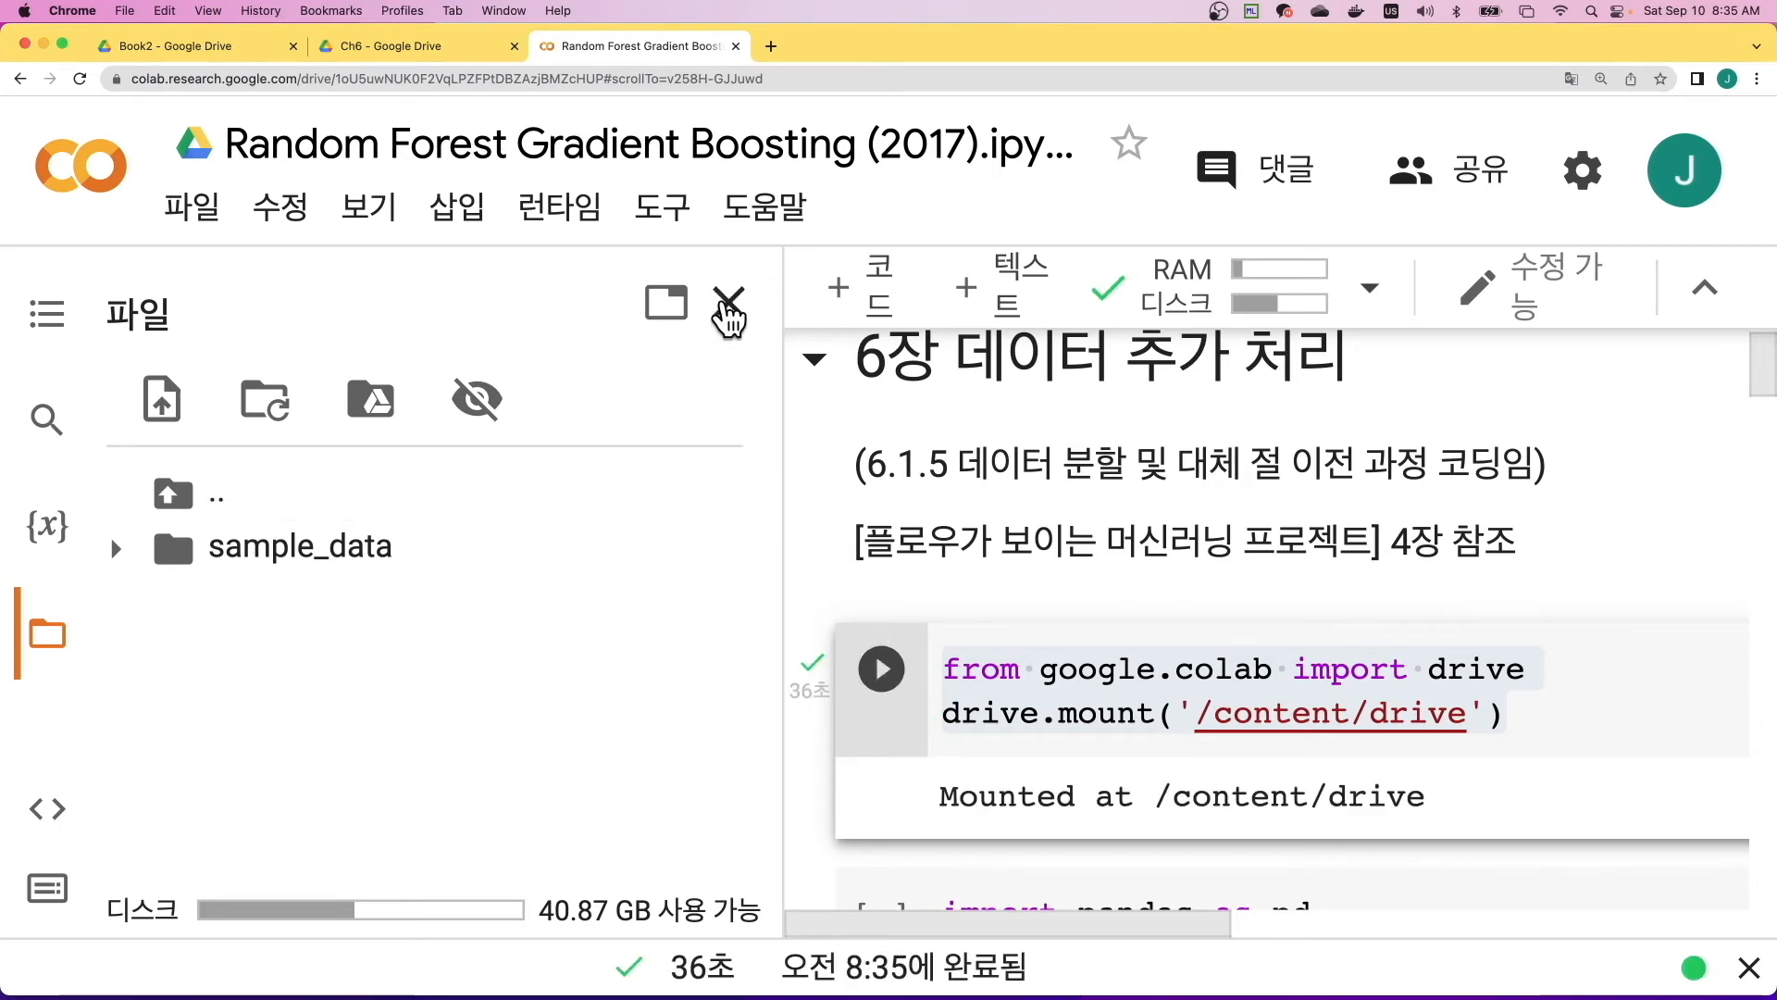
- Close the file browser and review the notebook's code from the comb31-IQR30.csv import to the 2017DC1-all.csv export
click(731, 304)
scroll(445, 657, down, 3)
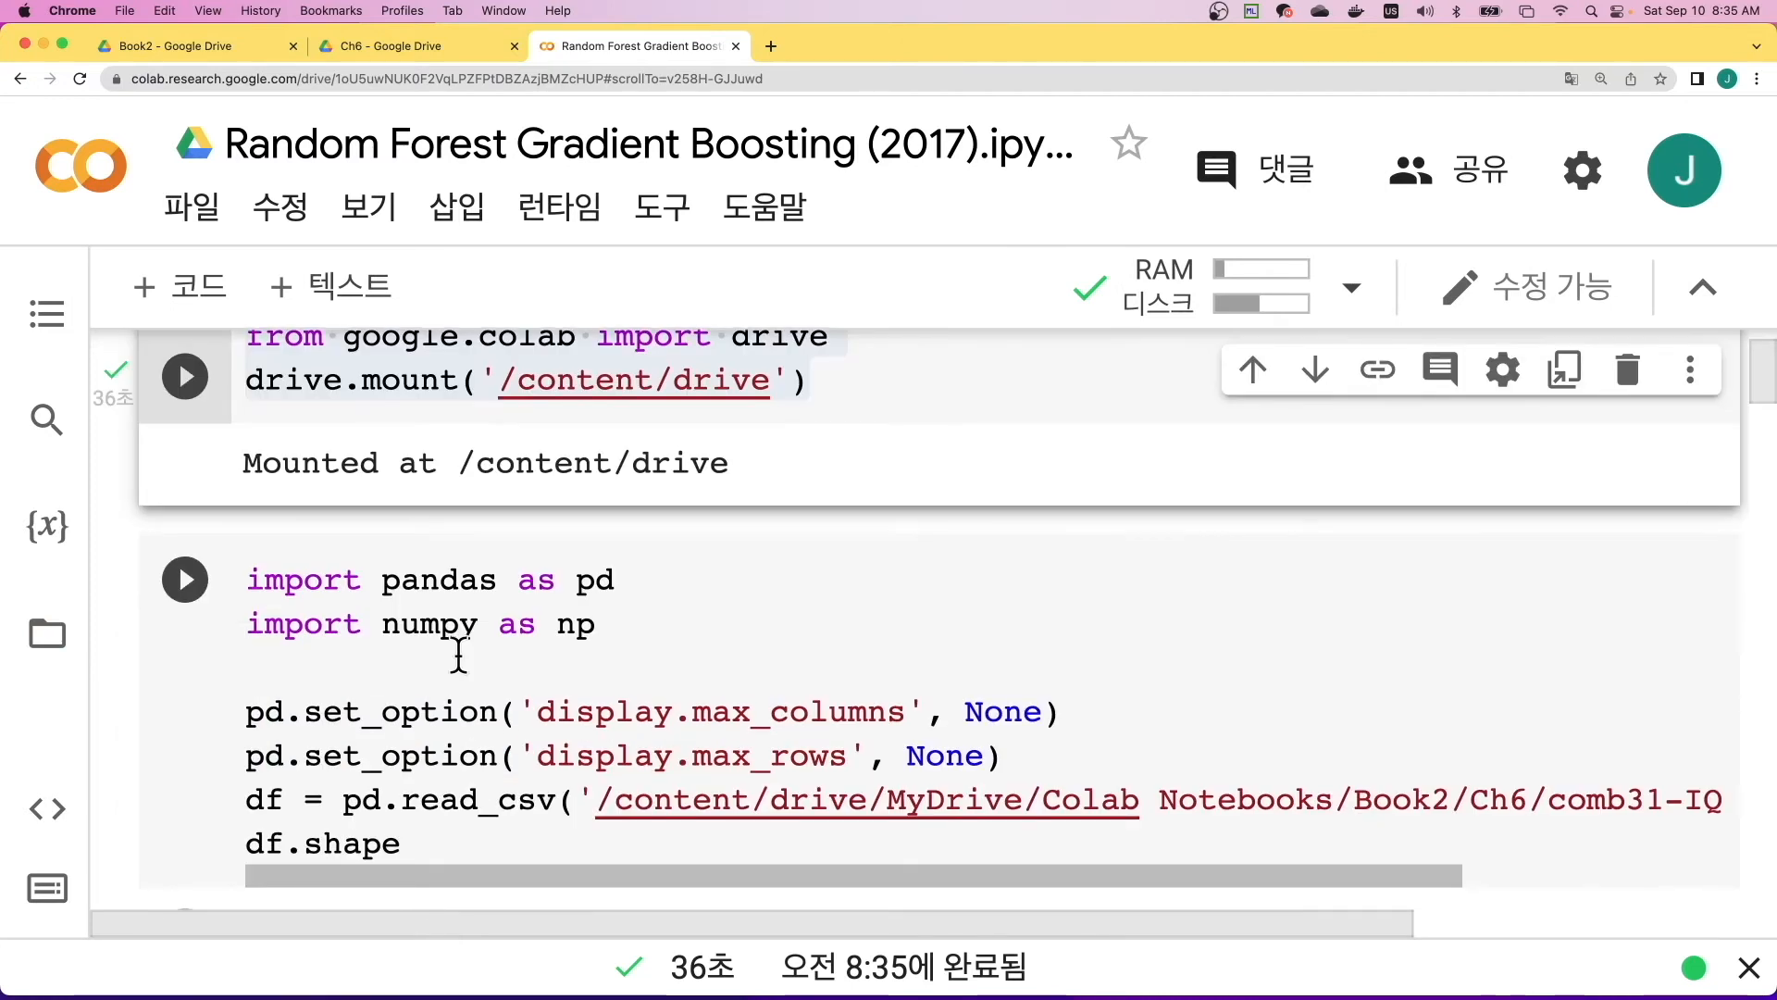
scroll(547, 674, down, 4)
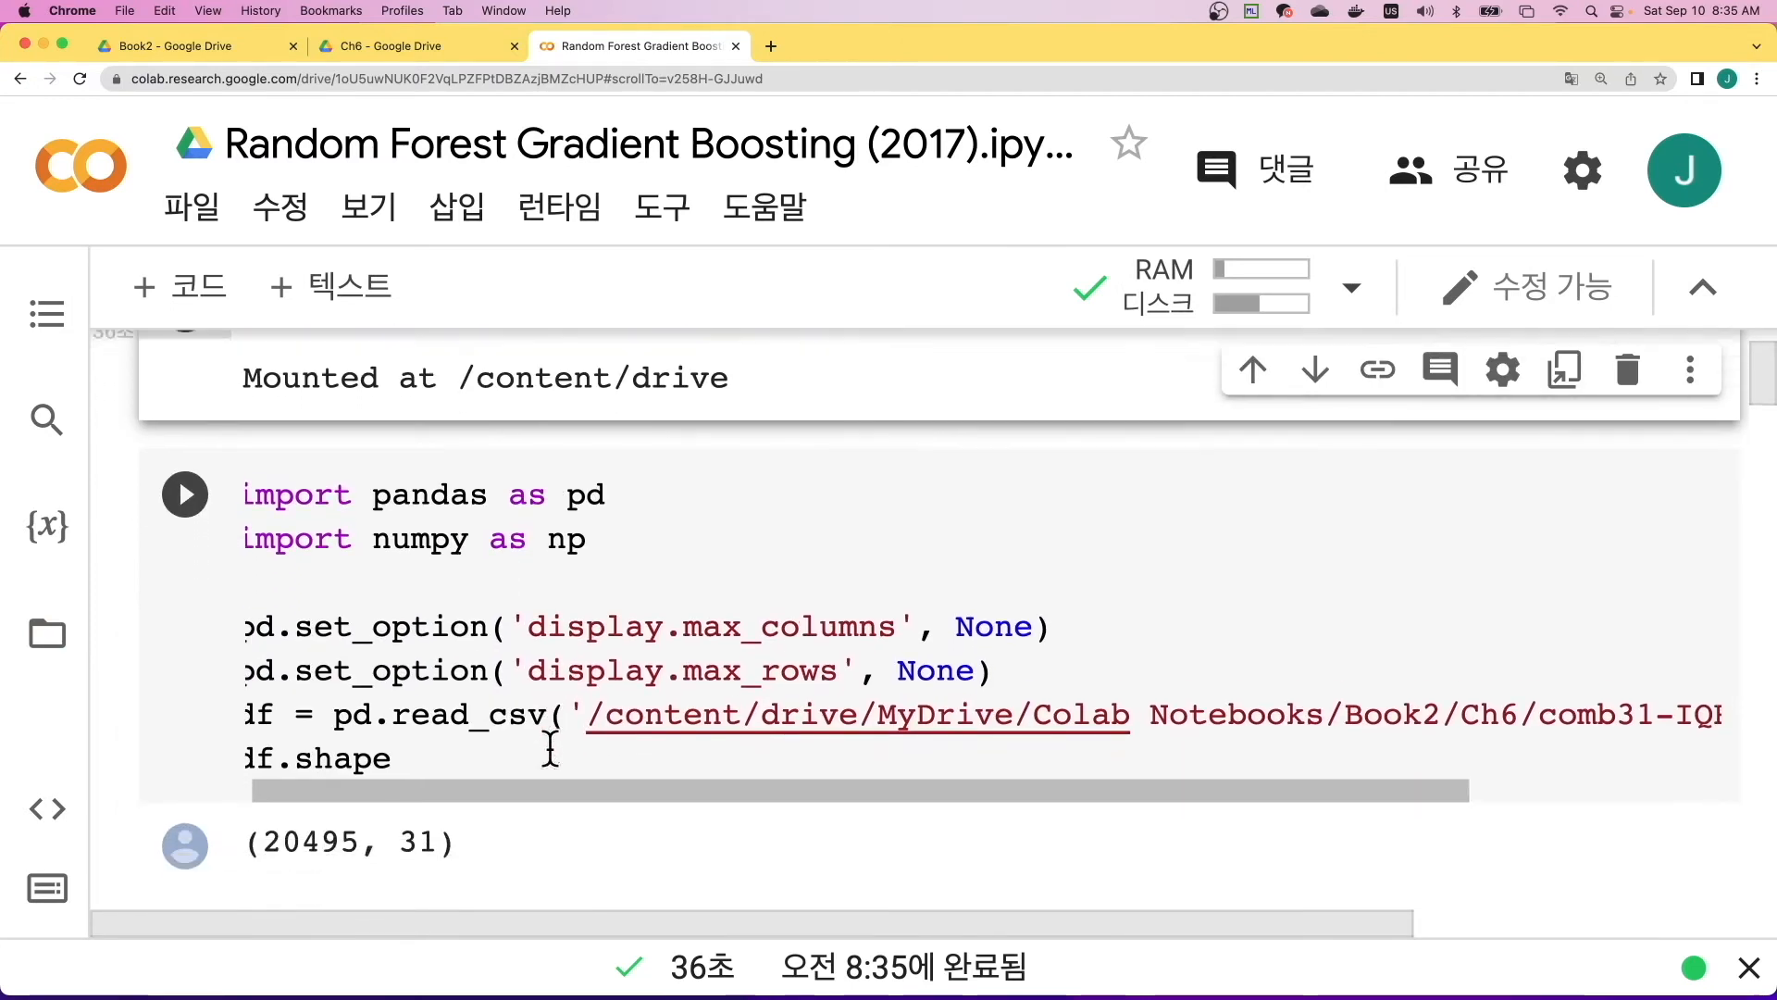
scroll(550, 746, down, 1)
scroll(550, 746, up, 3)
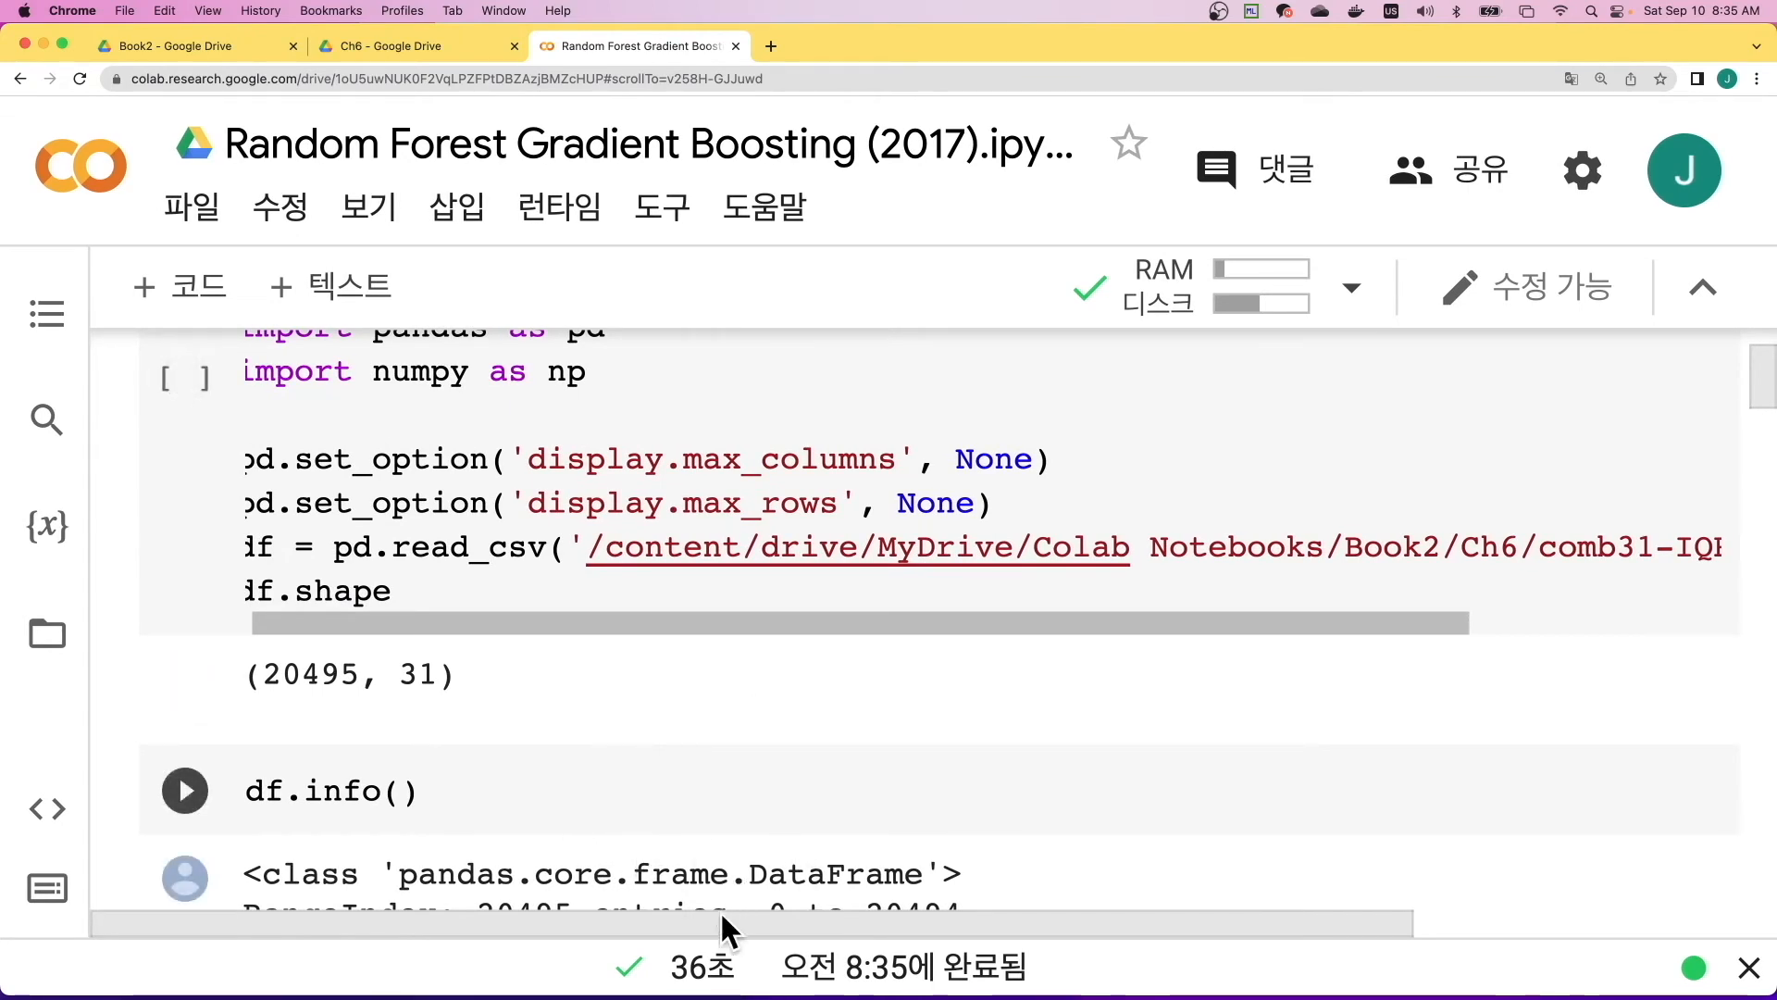
scroll(724, 722, down, 3)
scroll(724, 718, down, 12)
scroll(724, 718, down, 16)
scroll(724, 718, down, 14)
scroll(724, 720, down, 14)
scroll(724, 718, down, 18)
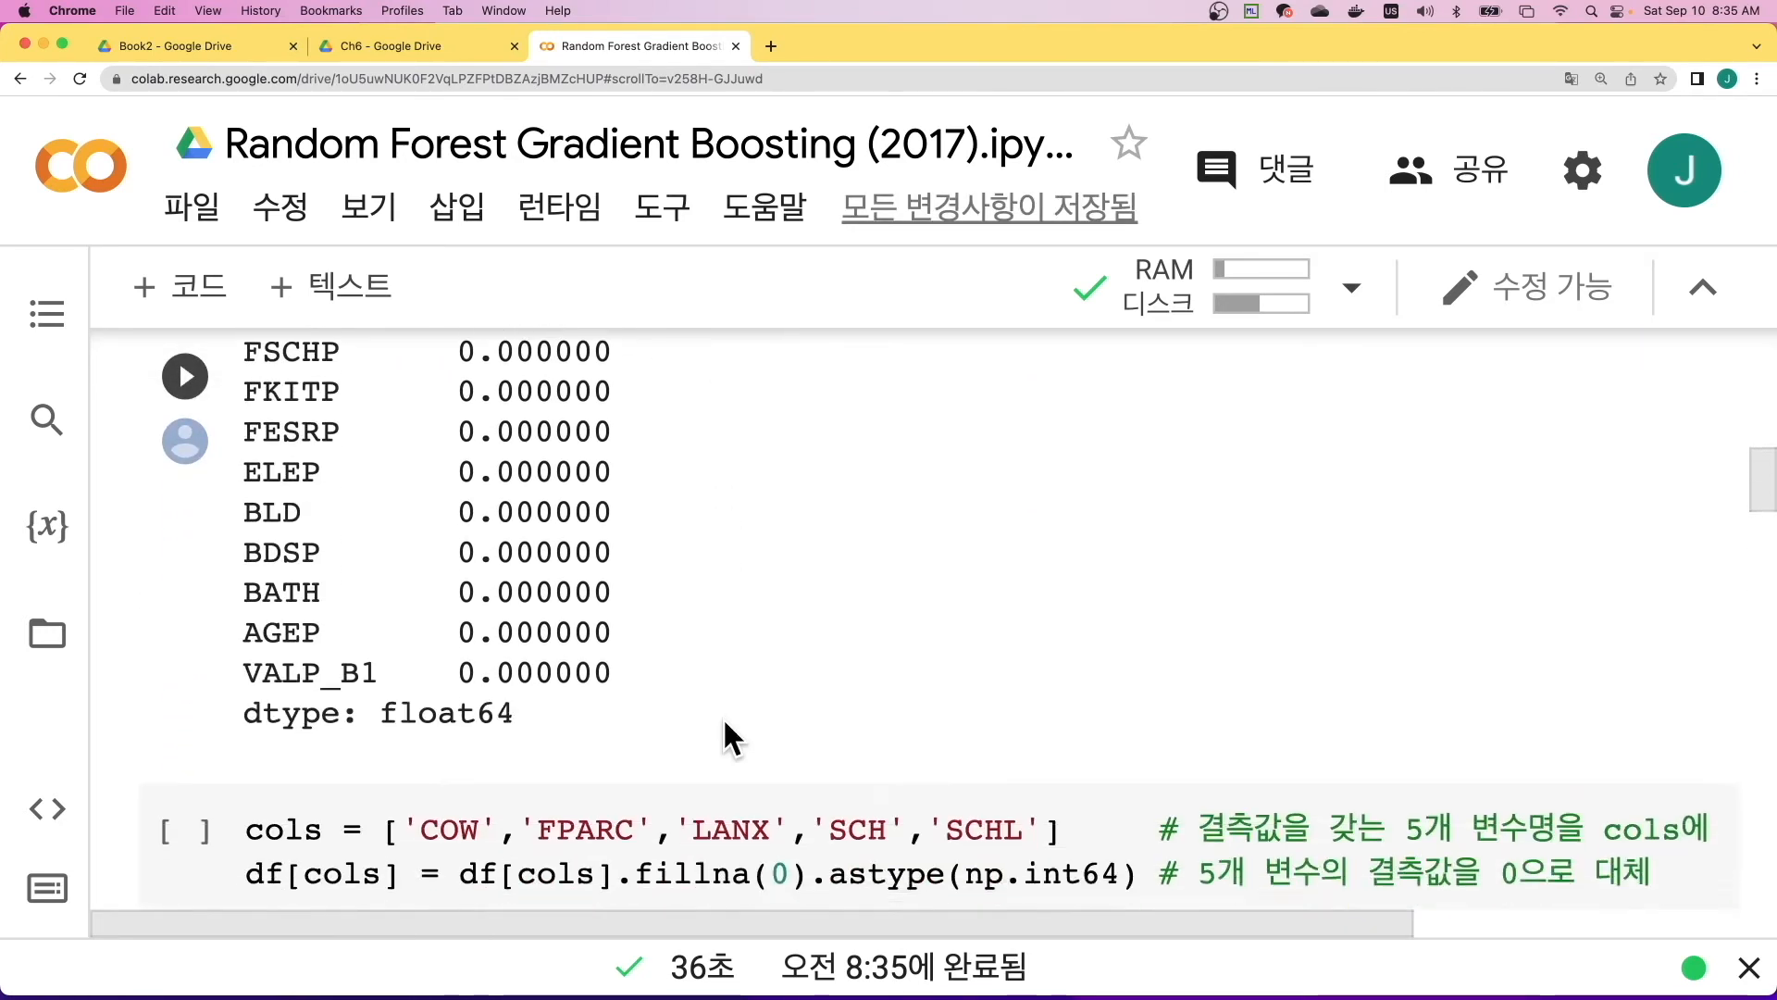
scroll(725, 723, down, 13)
scroll(724, 723, down, 14)
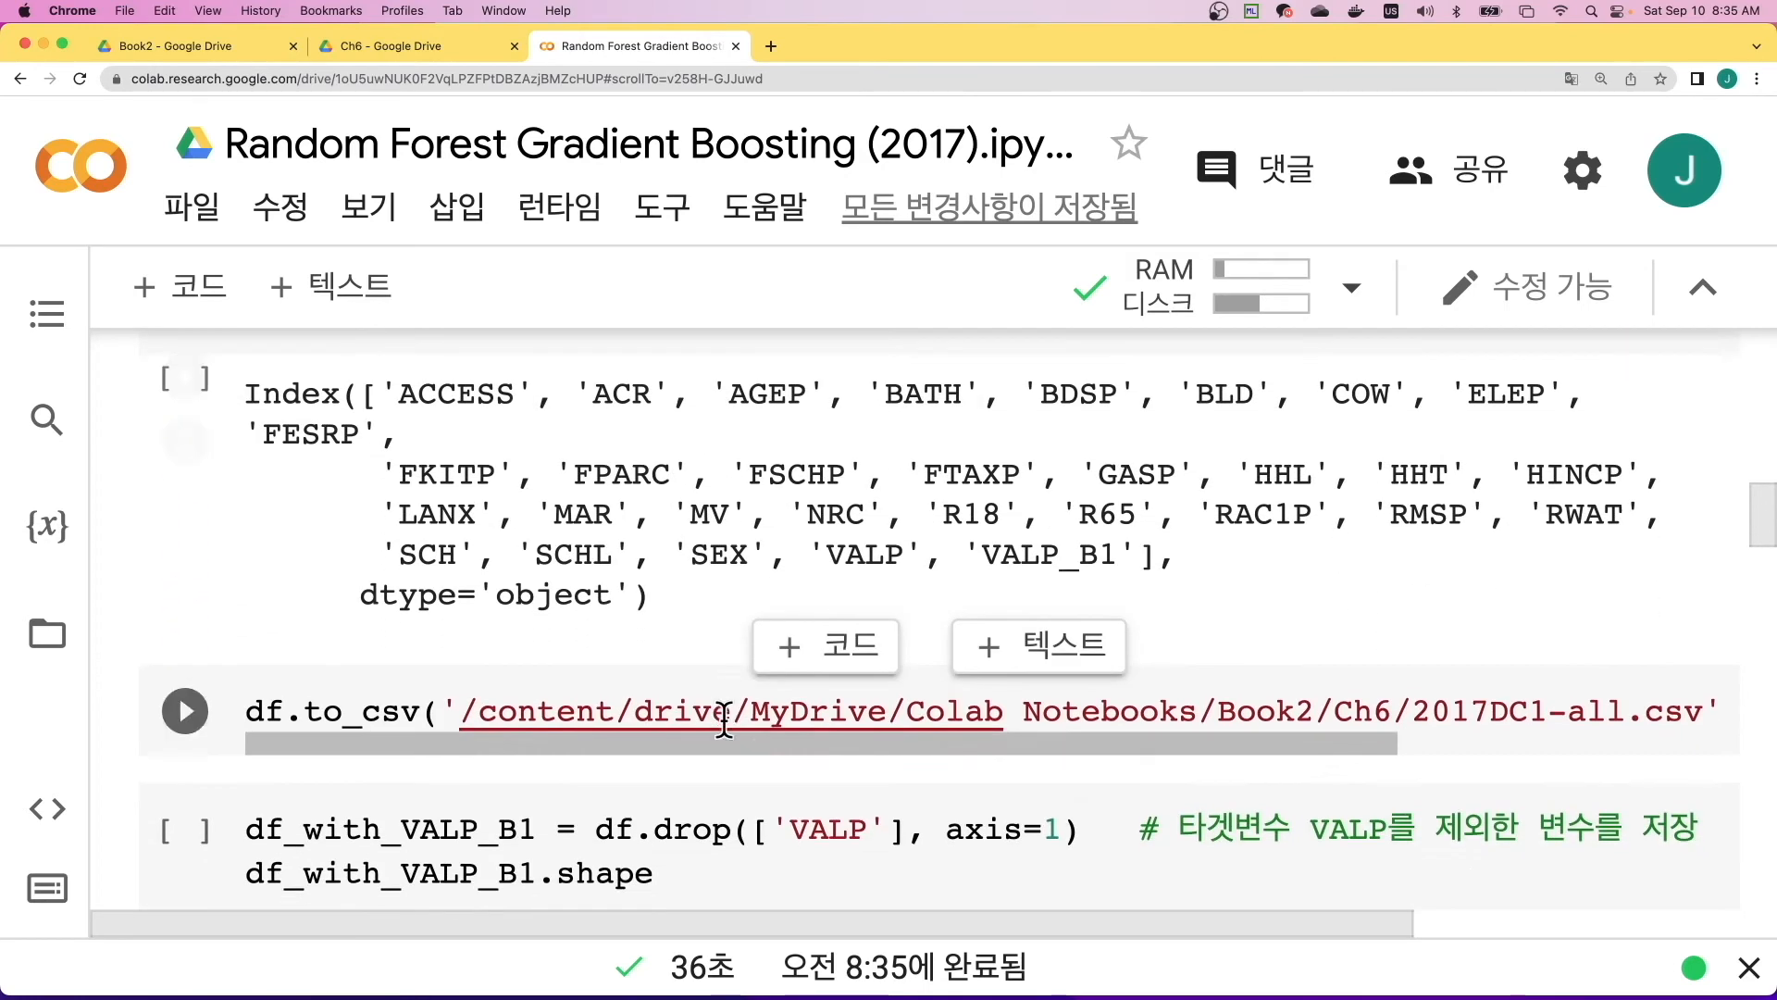
- Highlight the file name 2017DC1.csv in the read_csv path of section 6.1.5
scroll(724, 718, down, 10)
scroll(723, 722, down, 5)
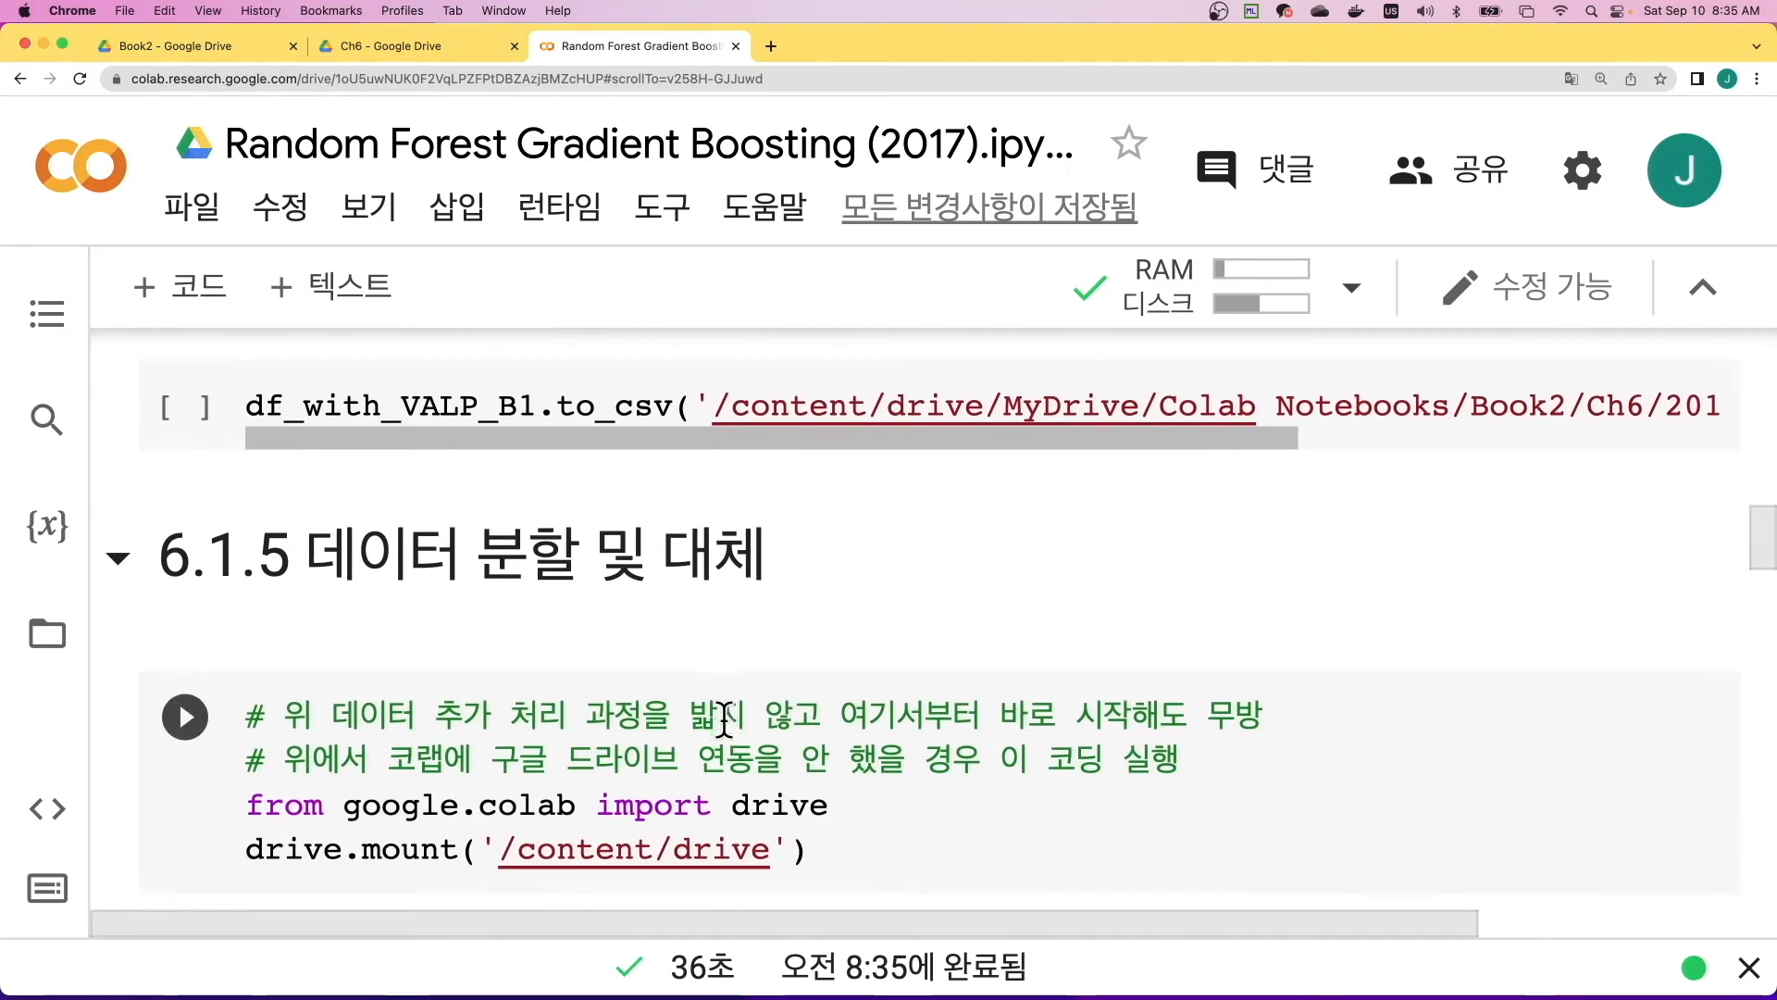
scroll(723, 718, down, 10)
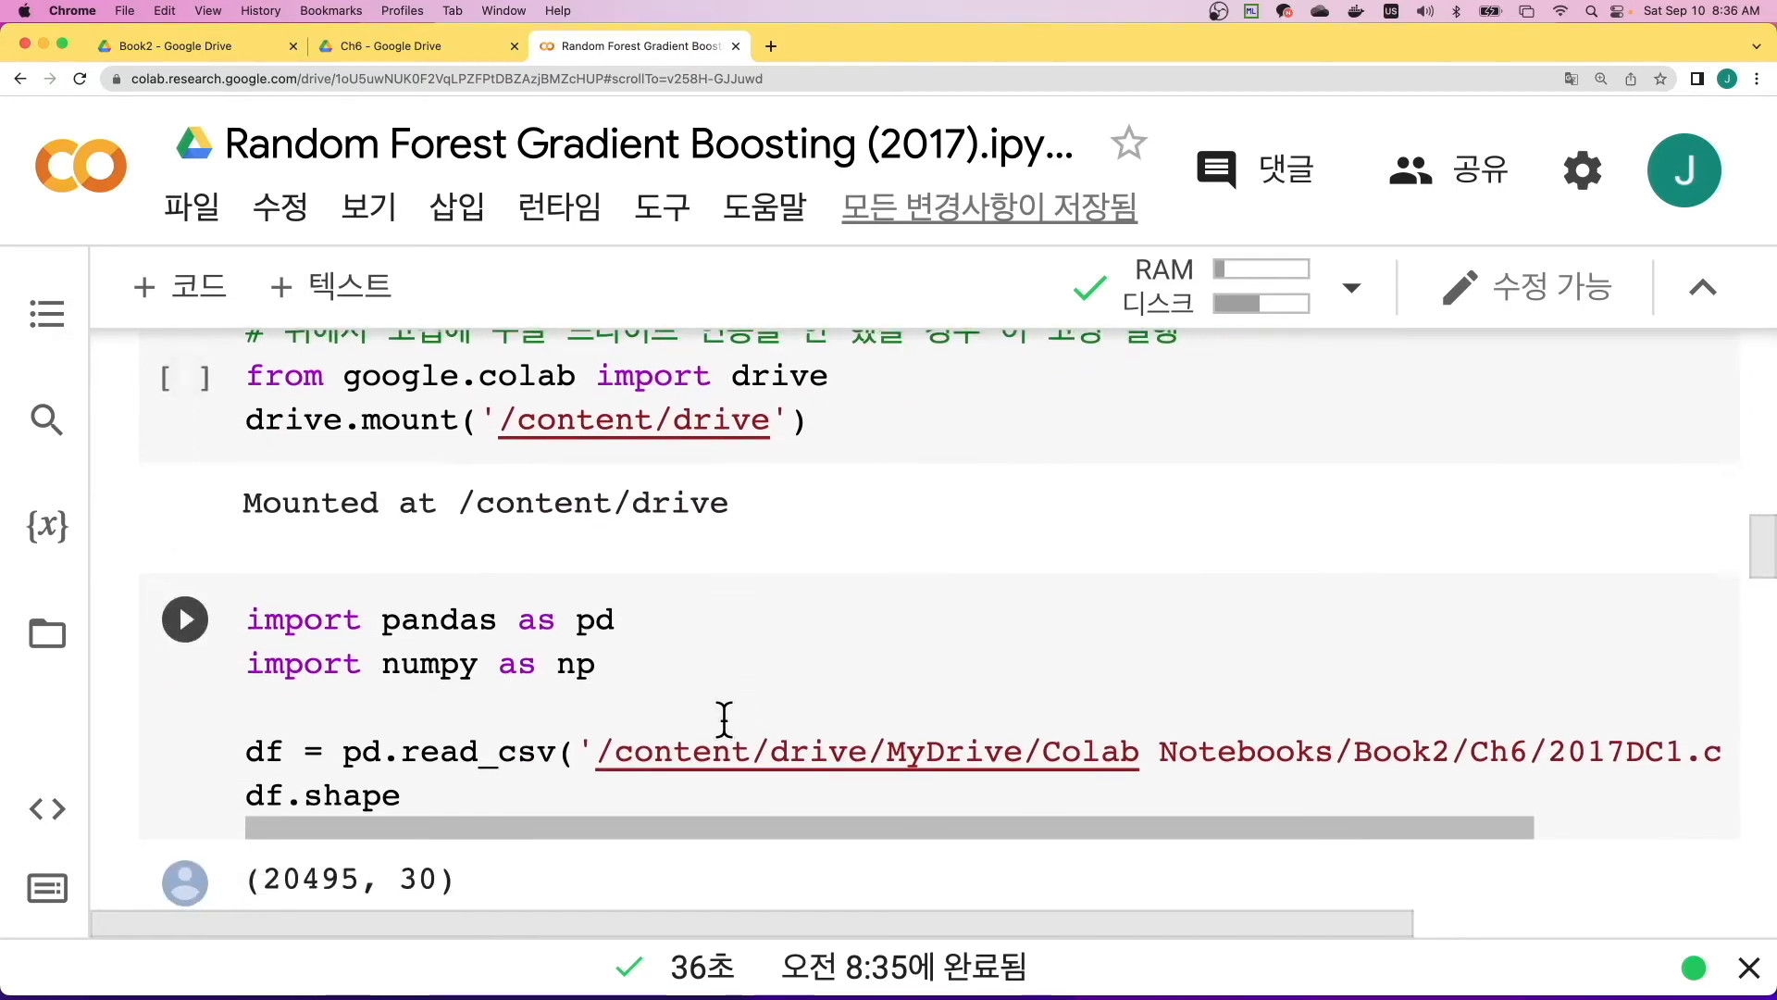
drag(1266, 822, 1415, 819)
drag(1383, 748, 1583, 748)
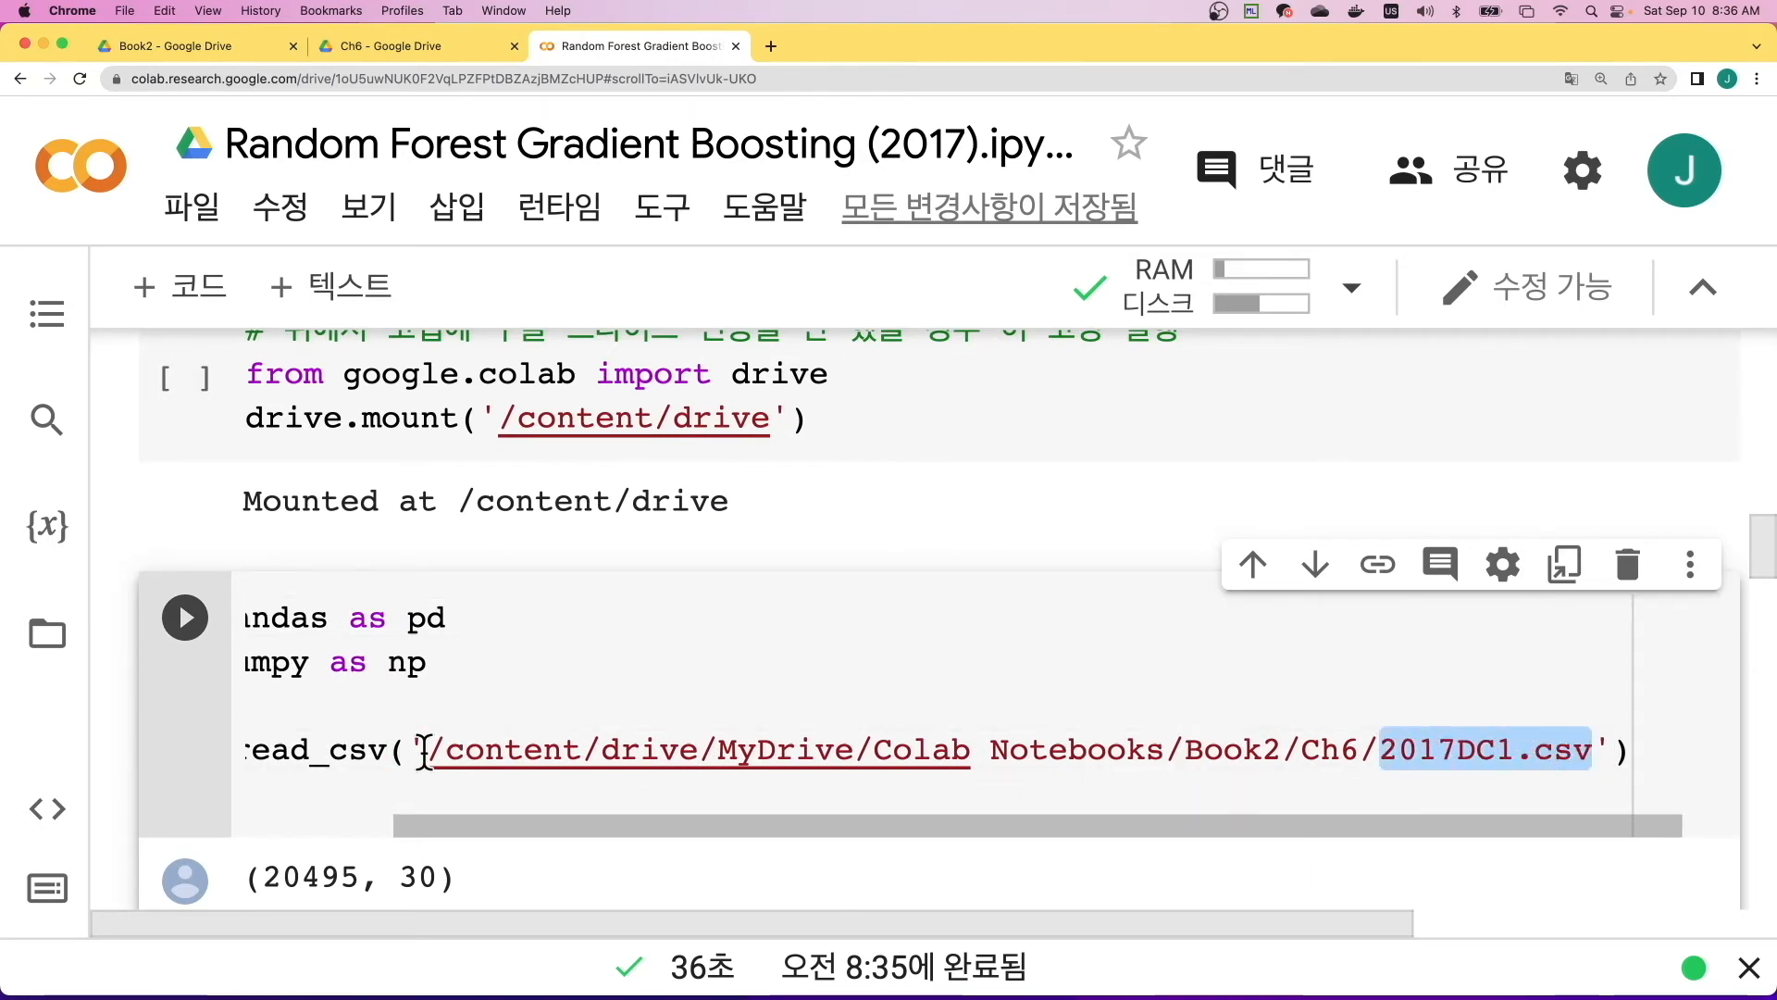
- Expand the folders content/drive/MyDrive/Colab Notebooks/Book2/Ch6 in the notebook's file browser
drag(978, 824, 722, 826)
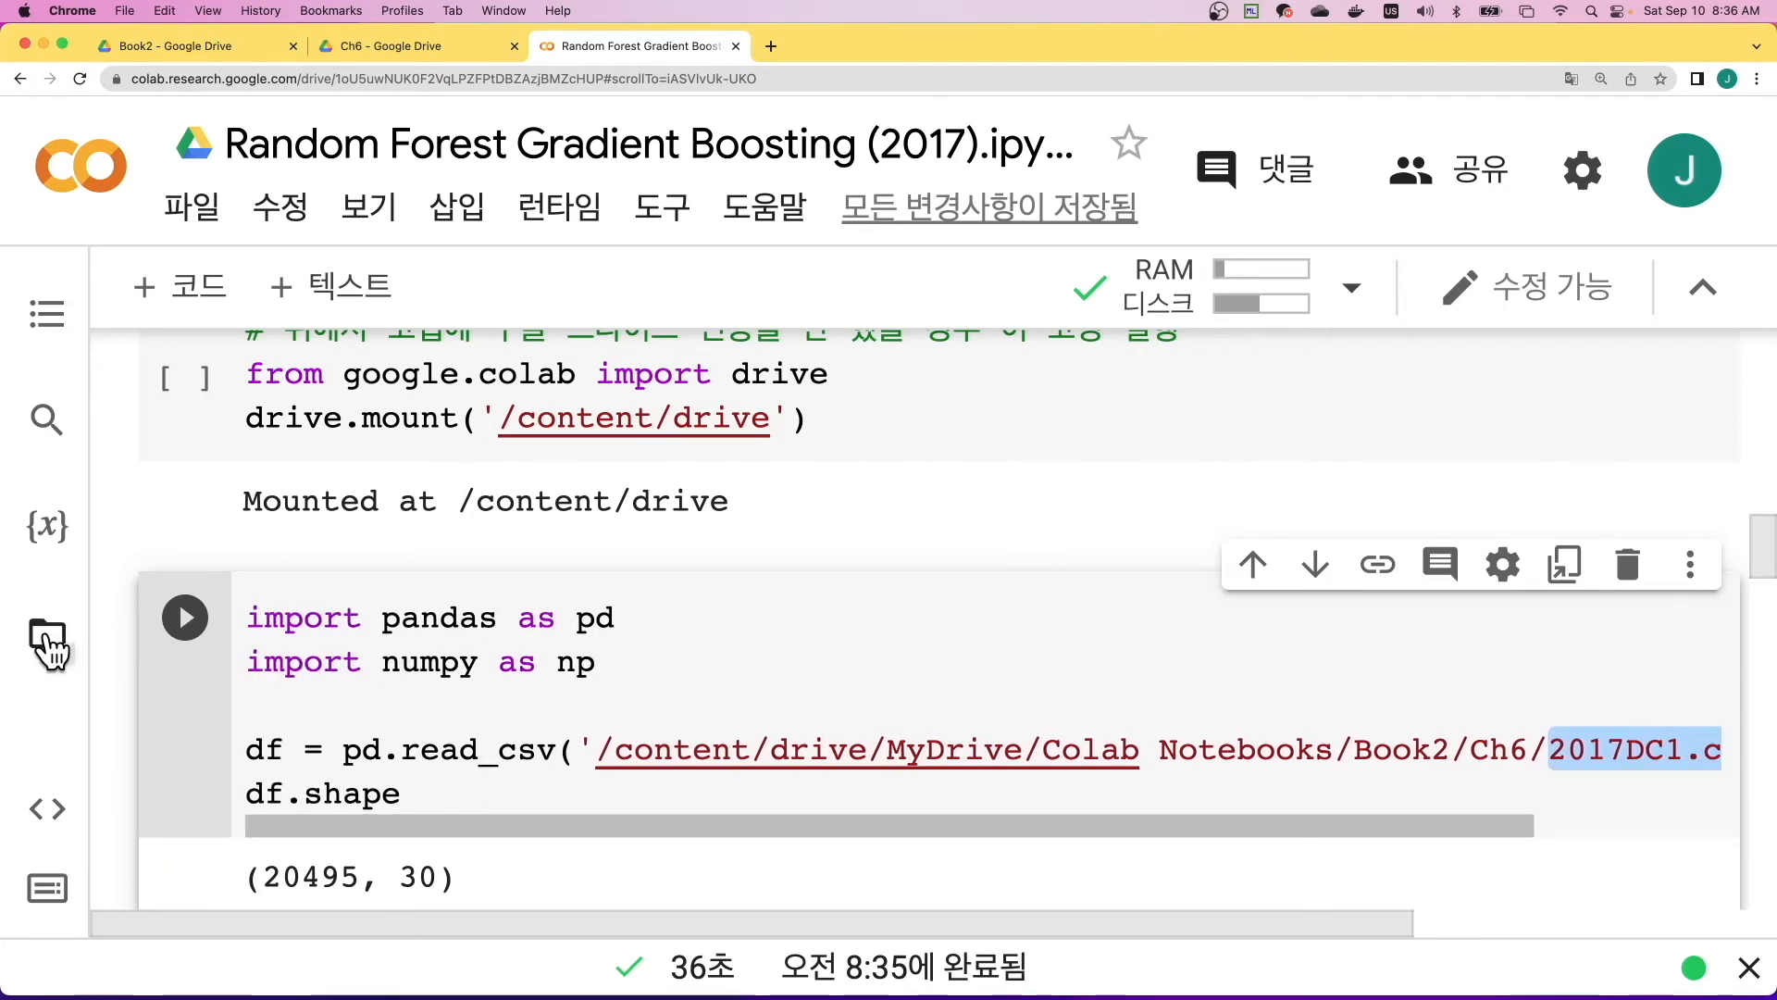
click(48, 648)
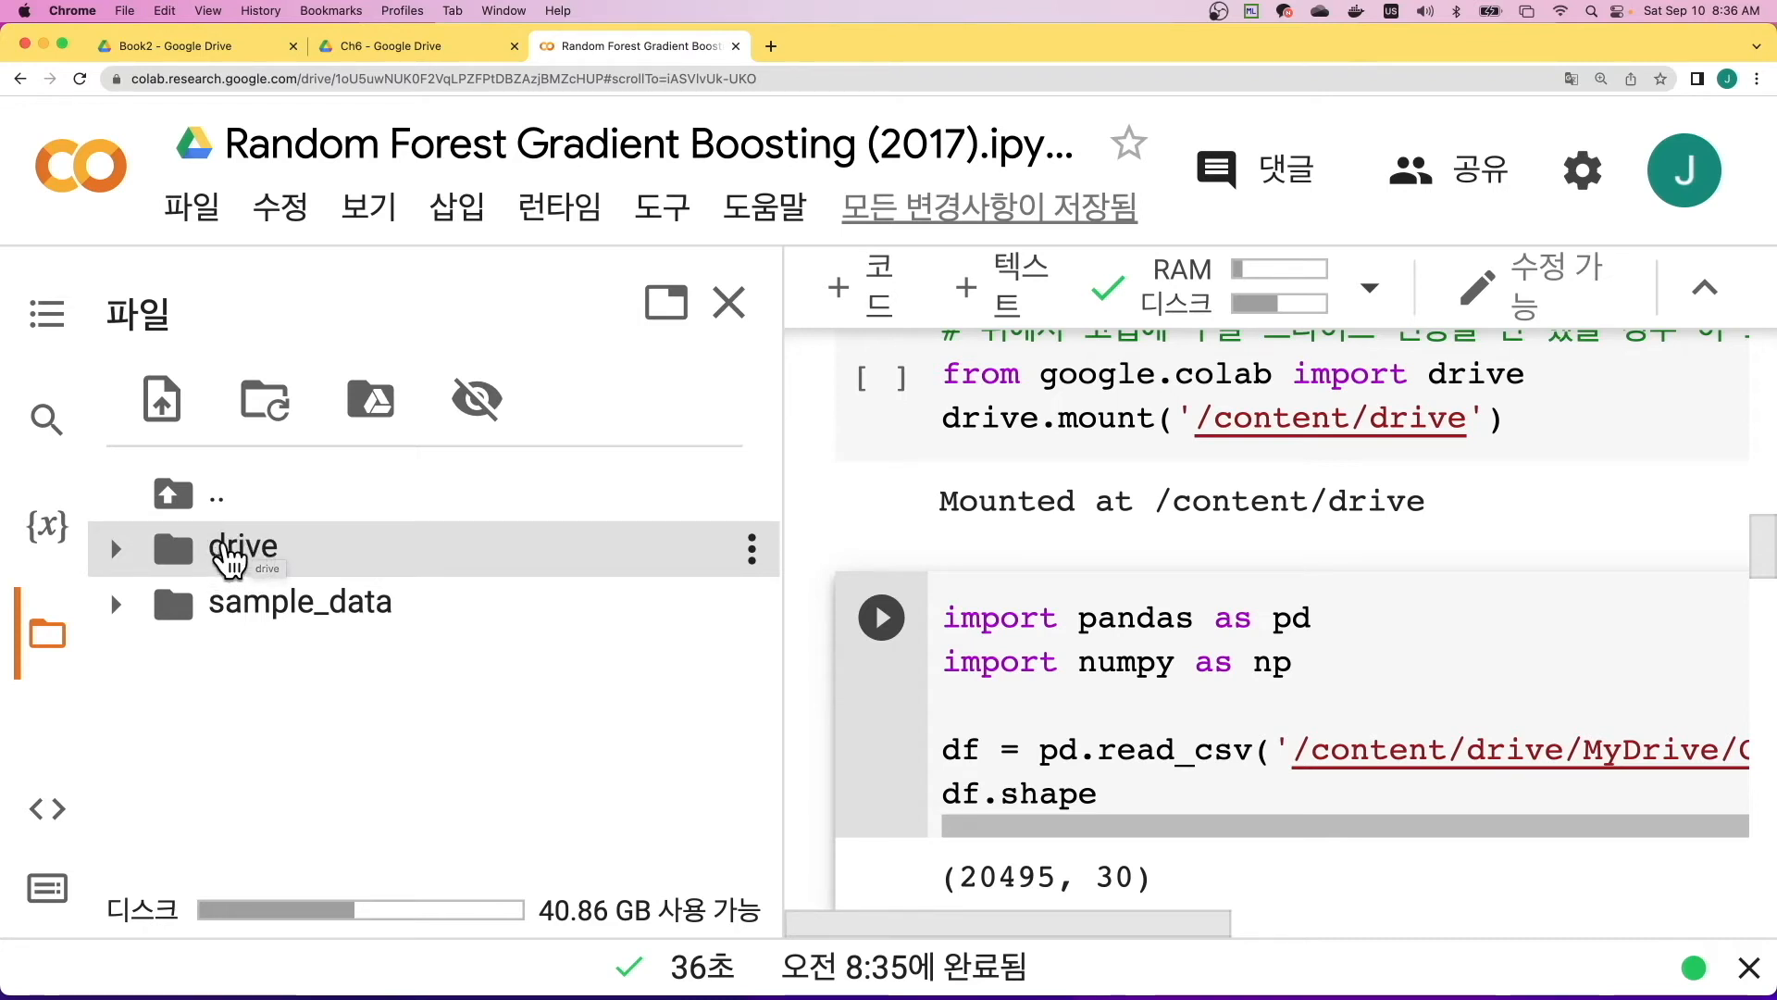
click(176, 505)
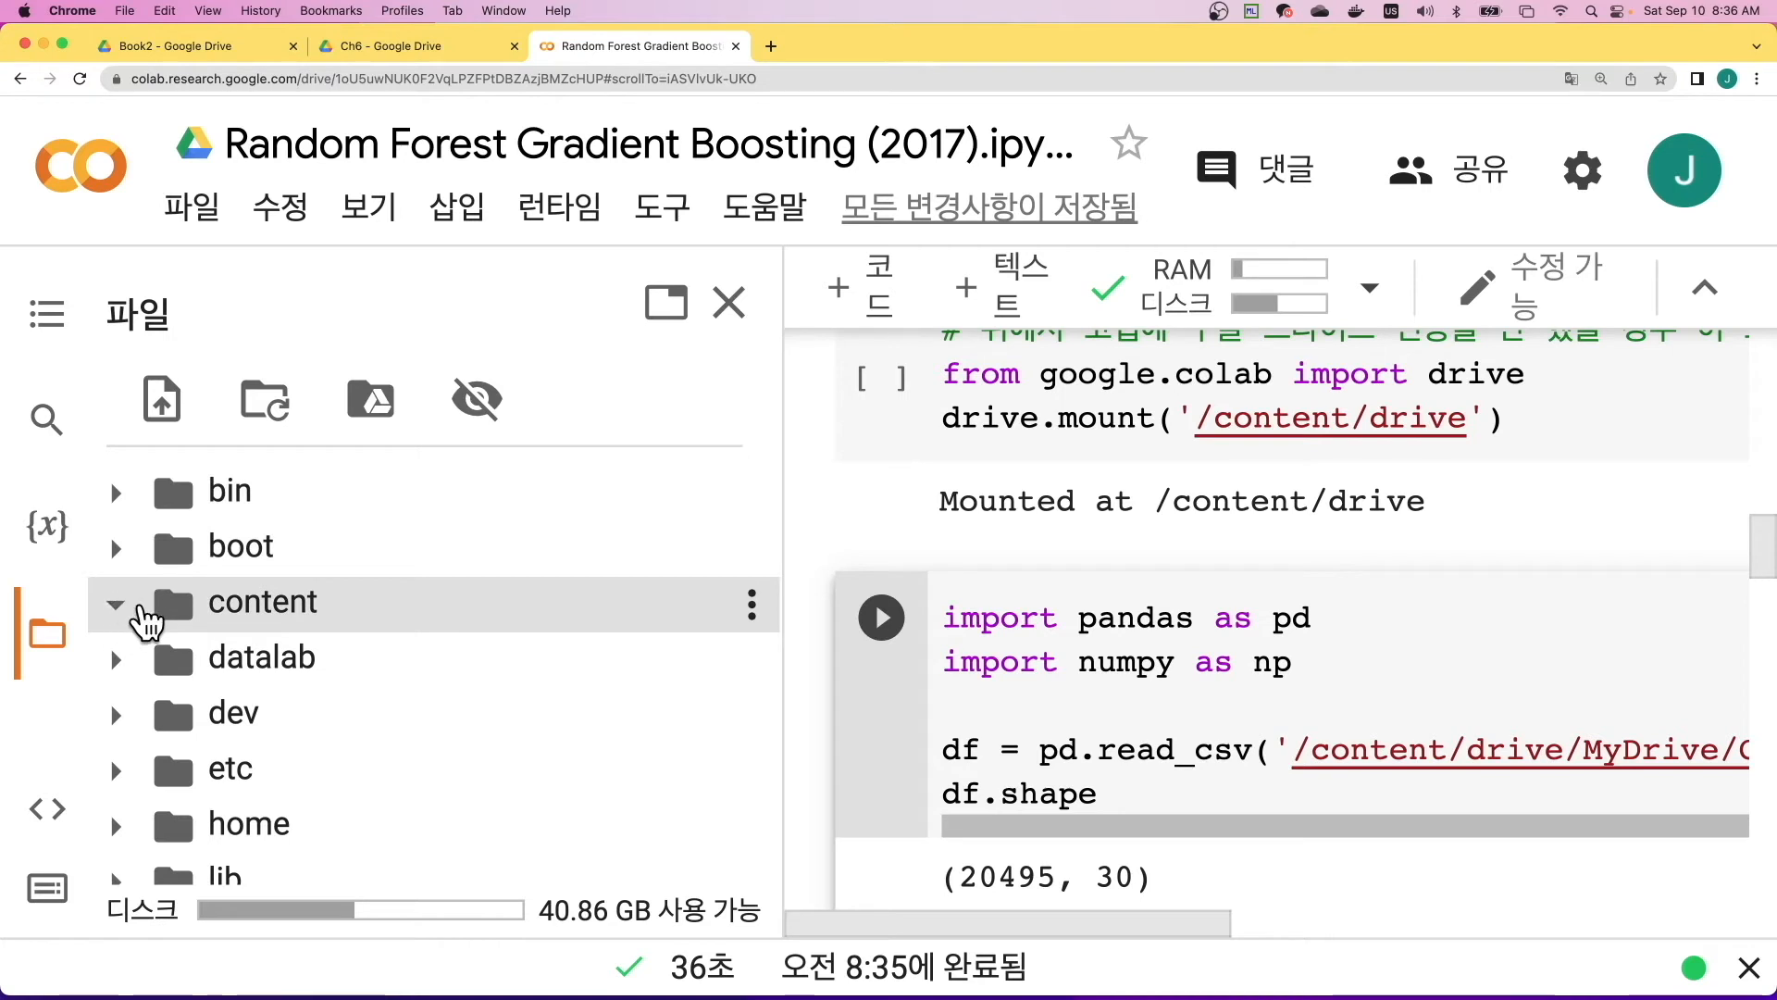
click(125, 604)
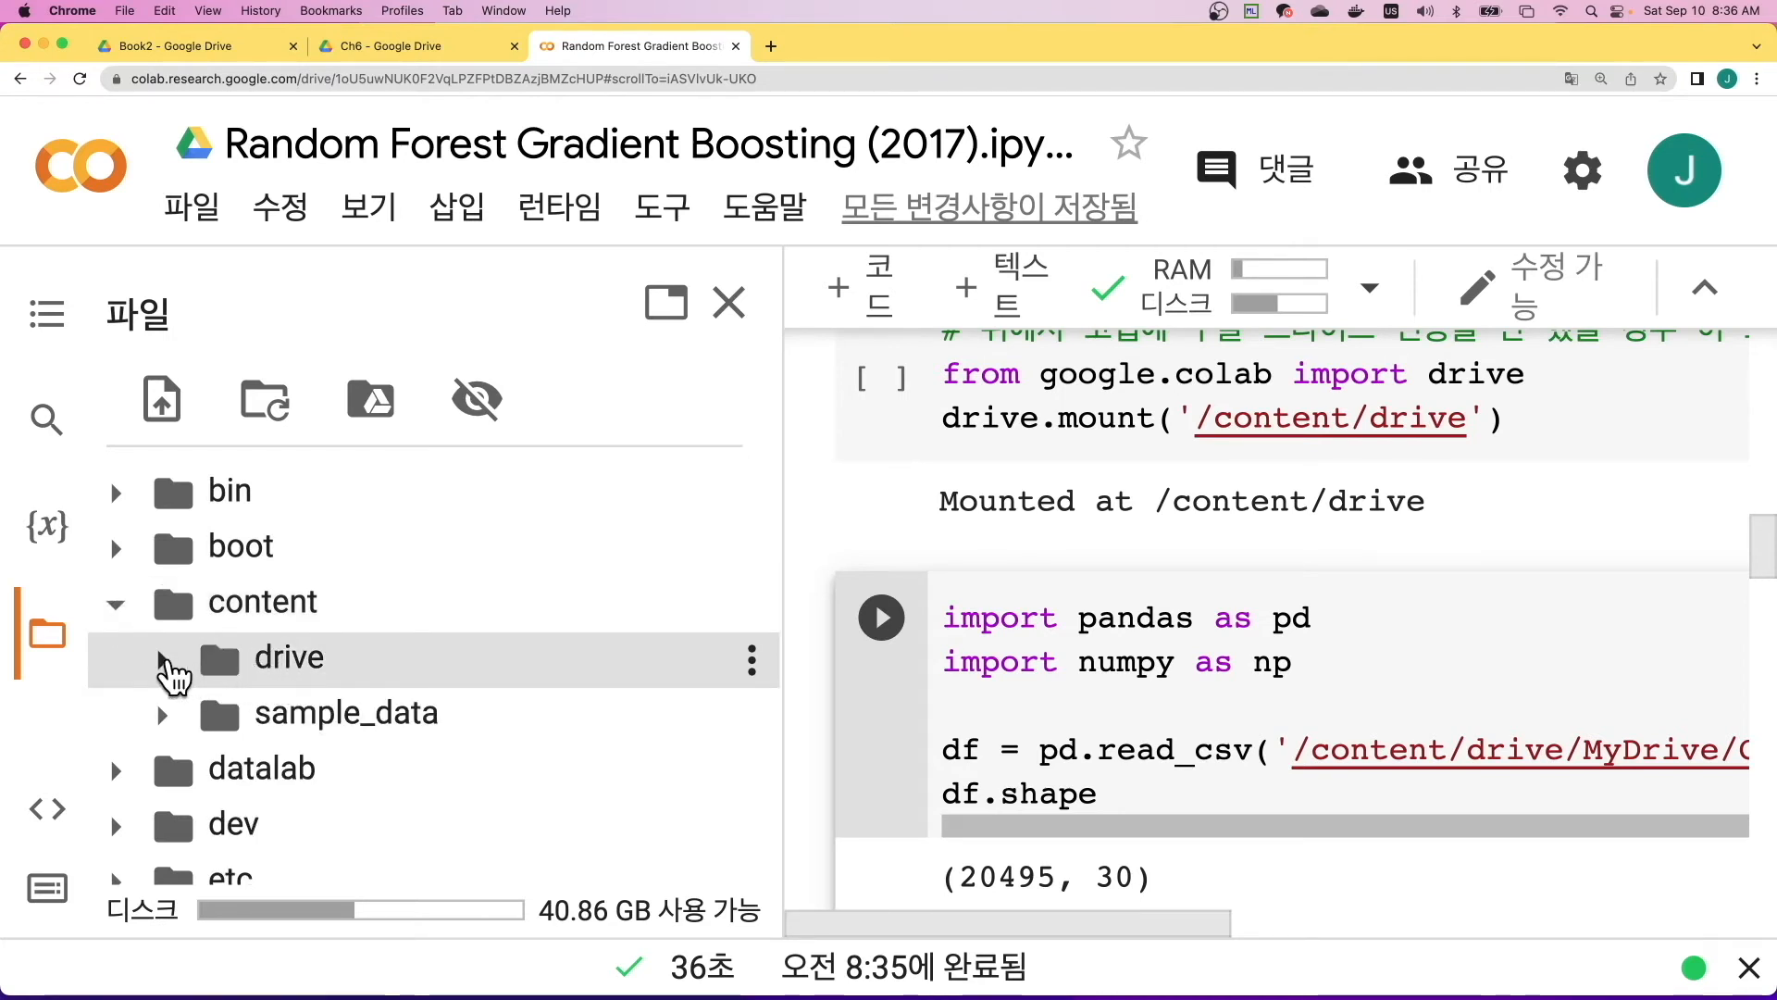
click(163, 661)
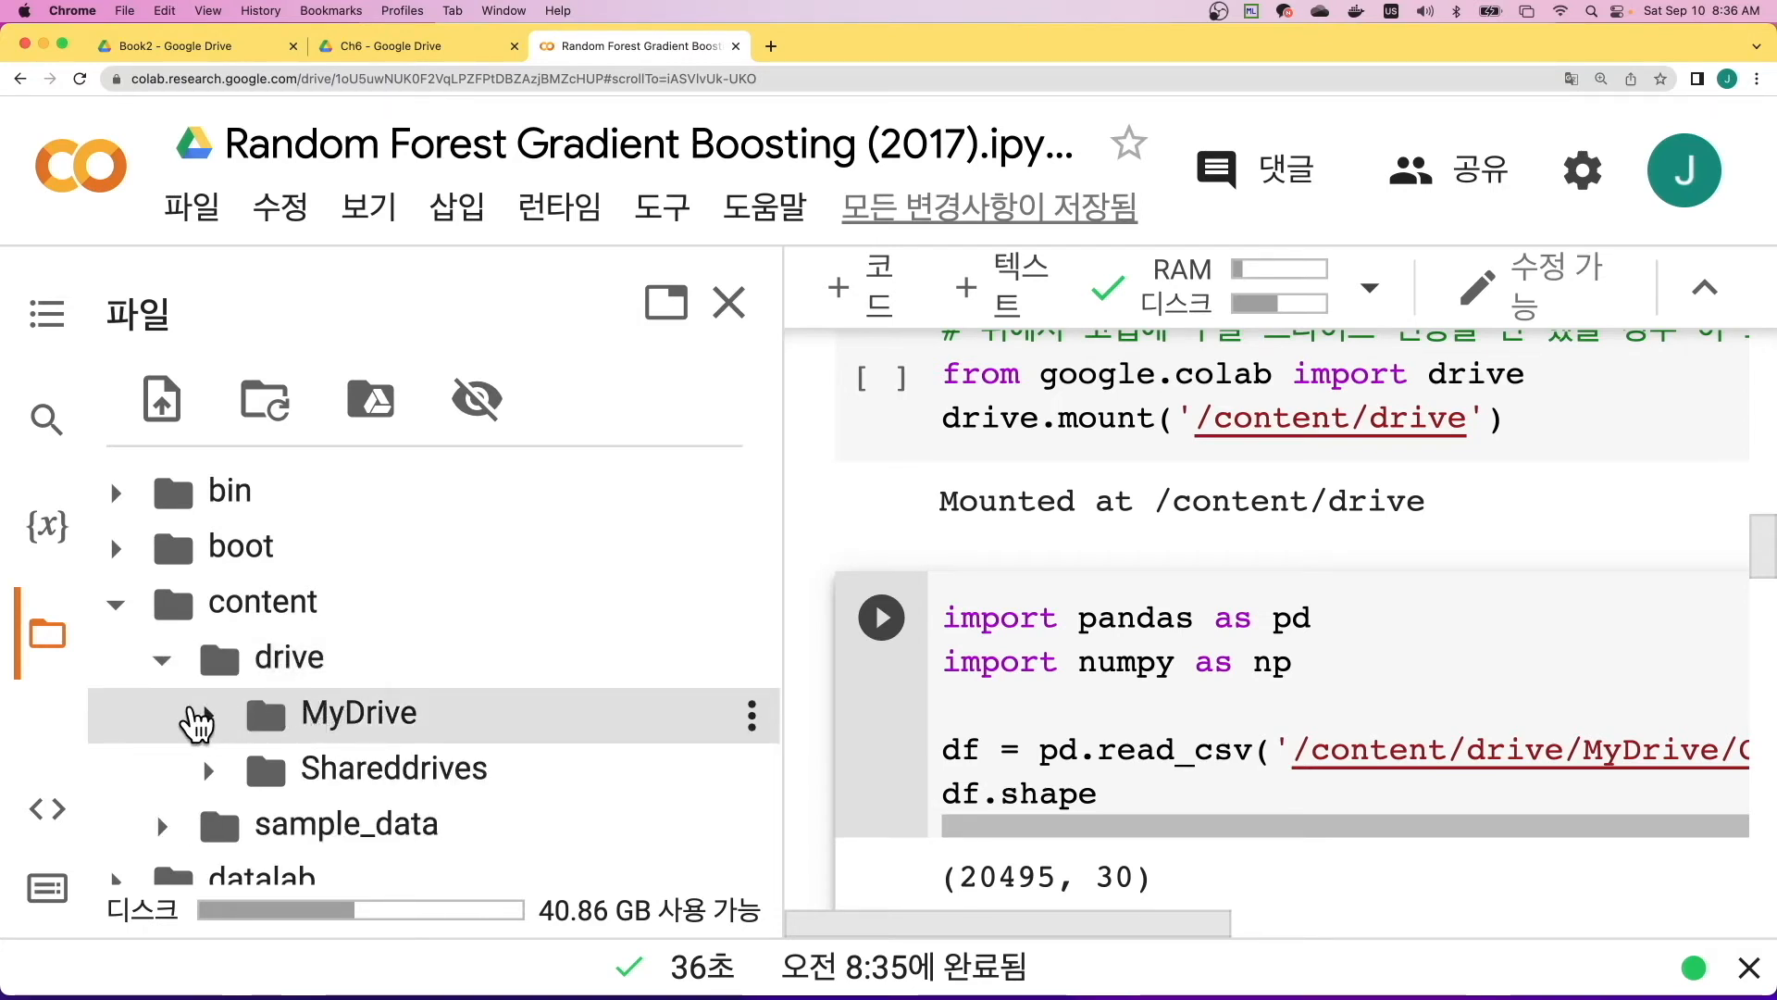
click(204, 714)
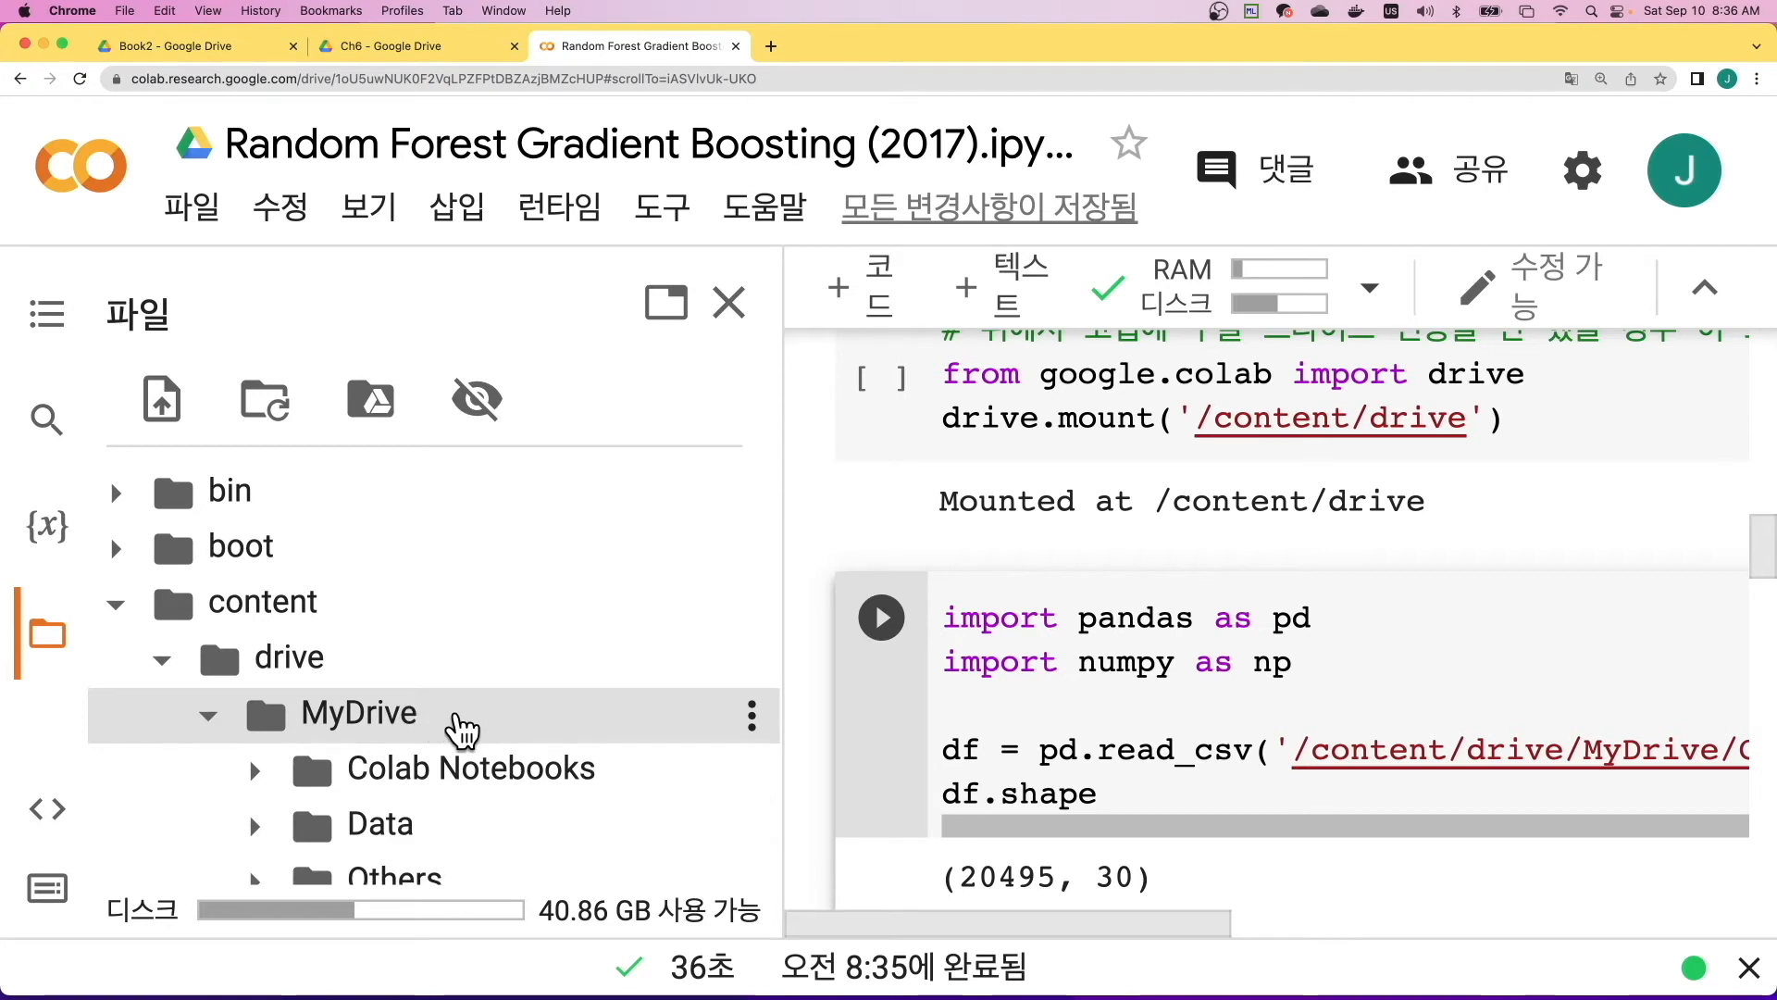
scroll(452, 723, down, 2)
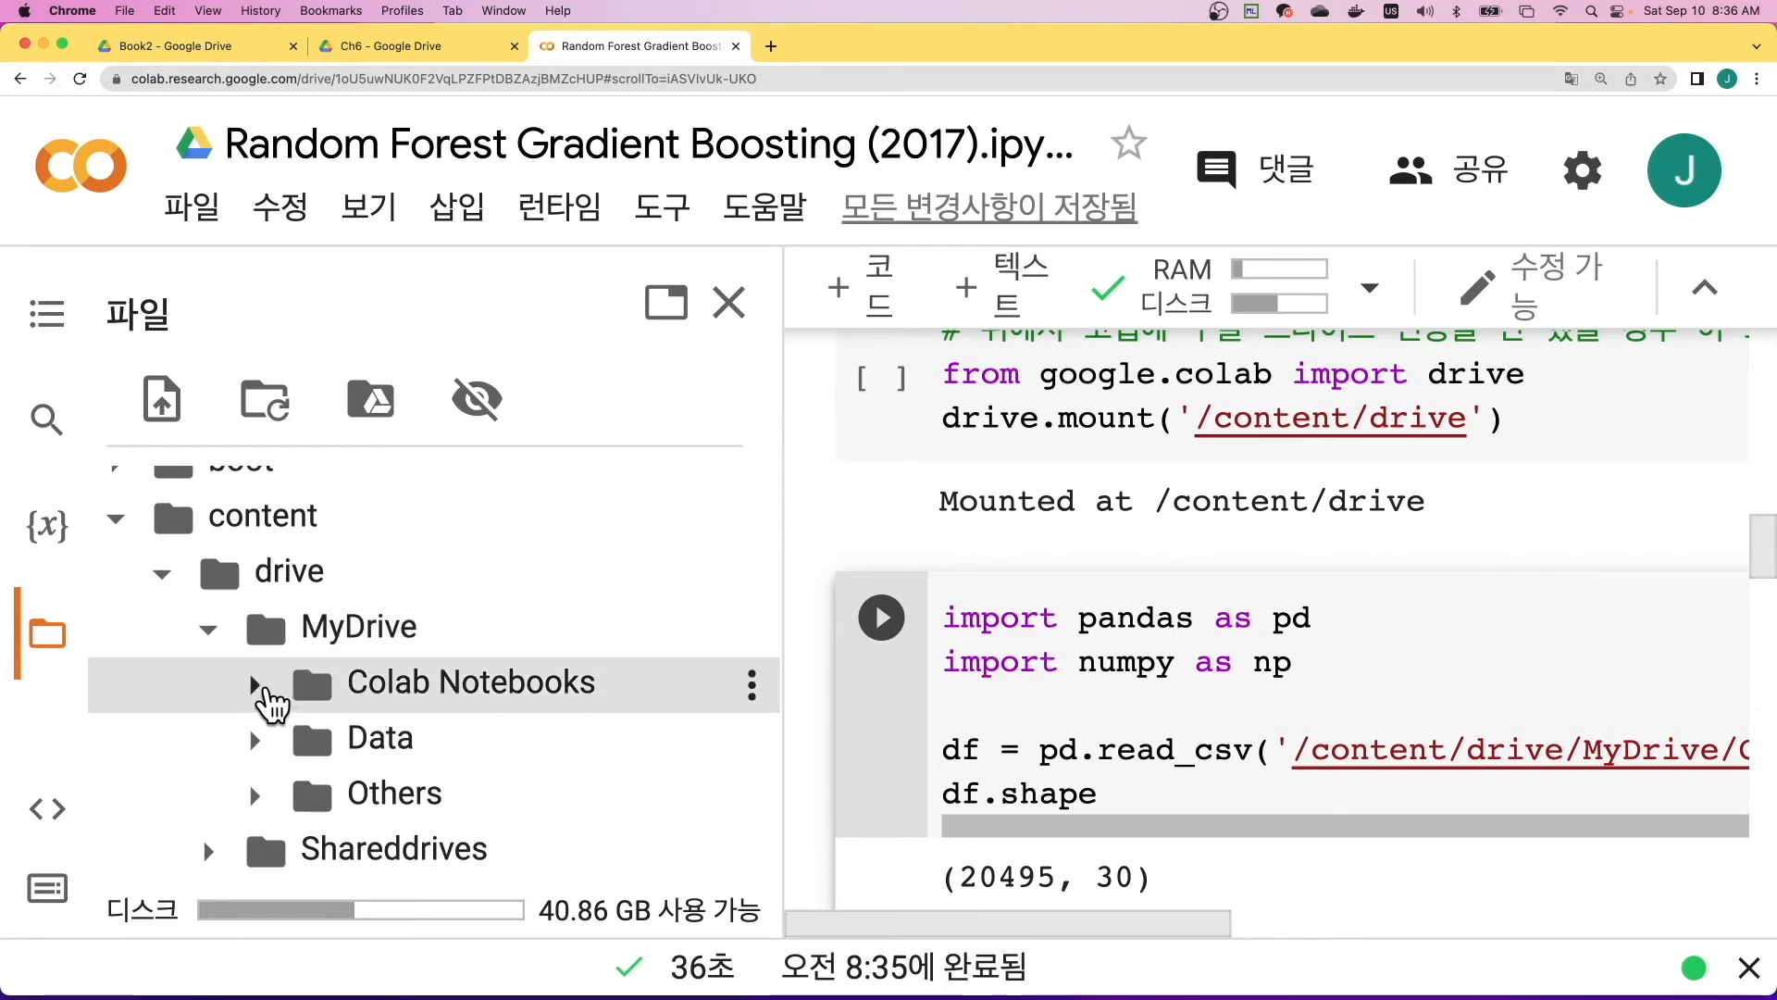
click(258, 687)
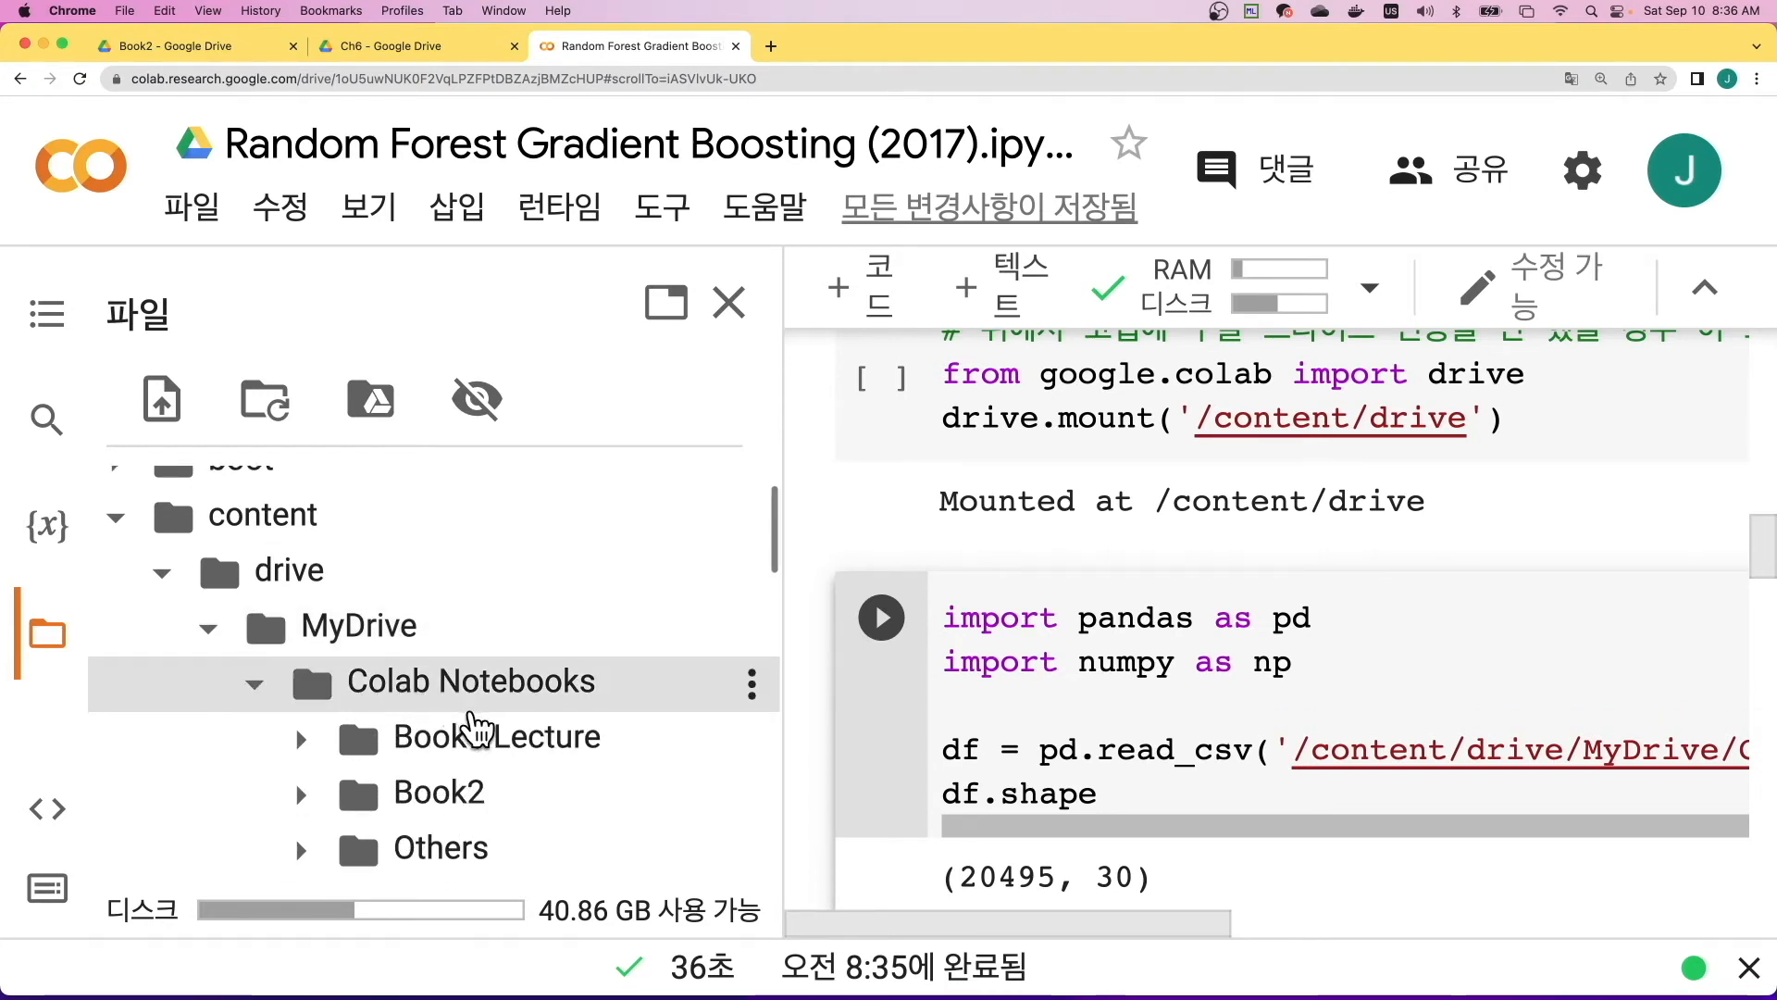
scroll(477, 729, down, 1)
click(303, 741)
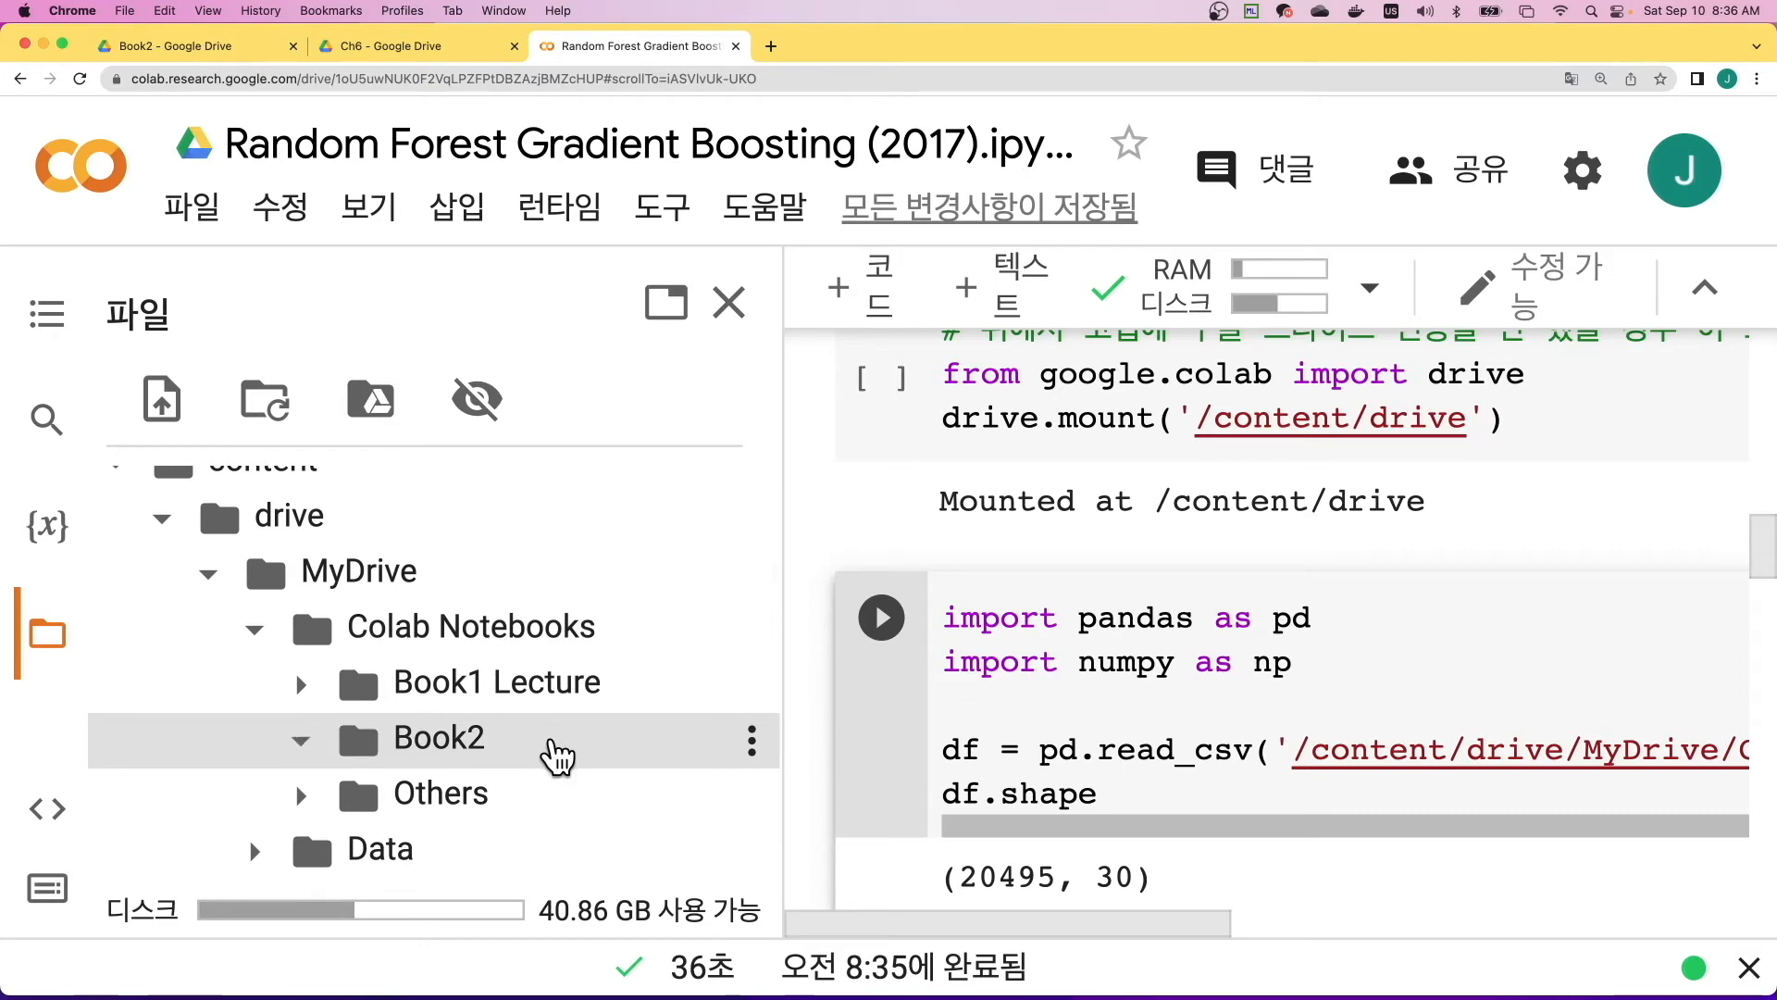
scroll(510, 757, down, 1)
click(349, 746)
scroll(509, 712, down, 3)
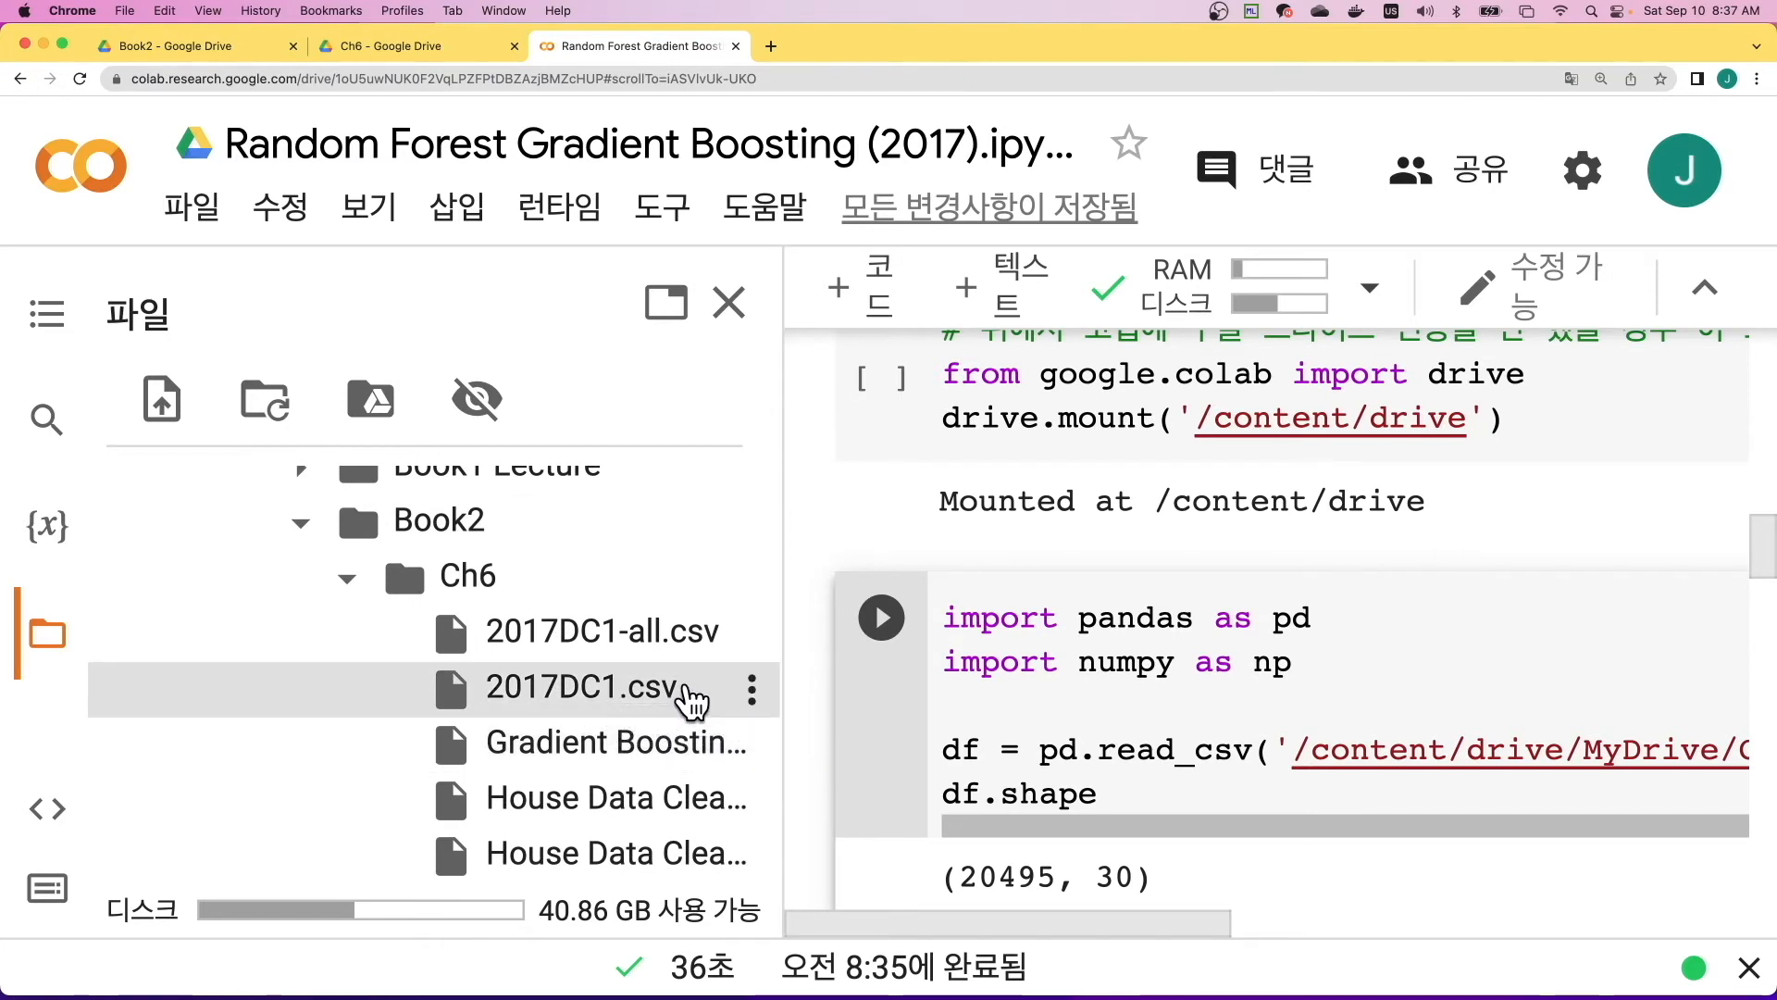
- Copy the path of 2017DC1.csv in the Ch6 folder and close the file browser
right_click(711, 689)
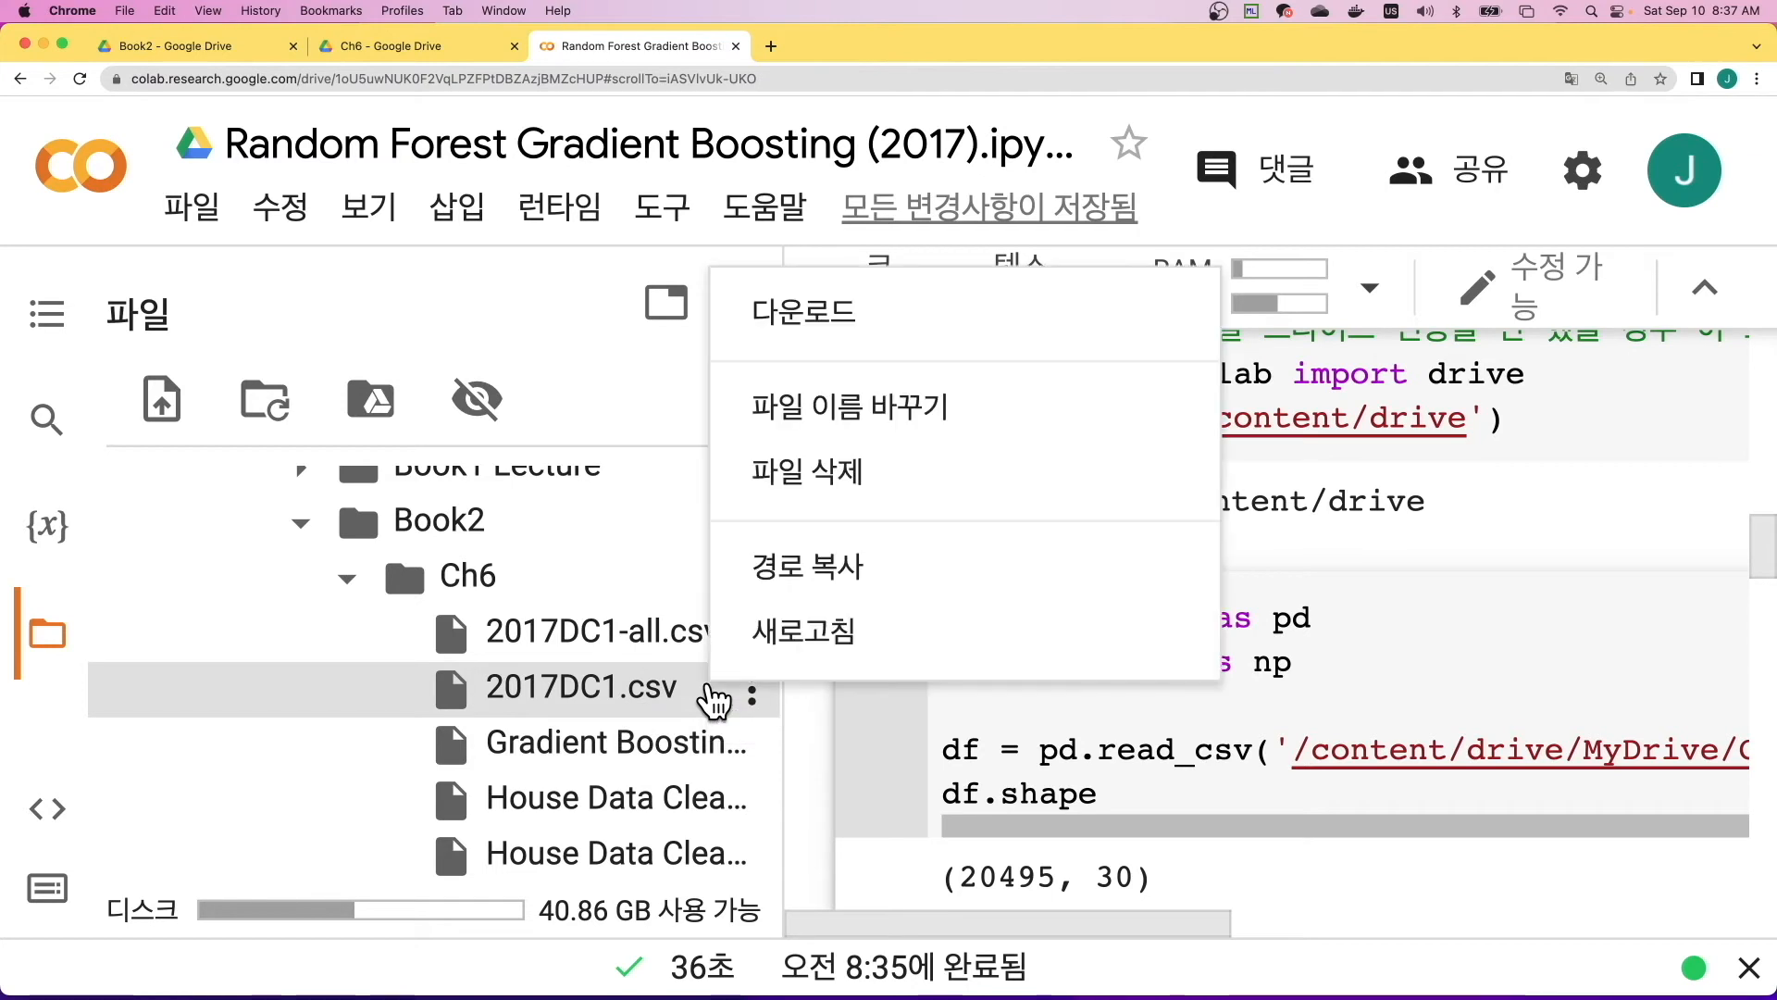
click(812, 584)
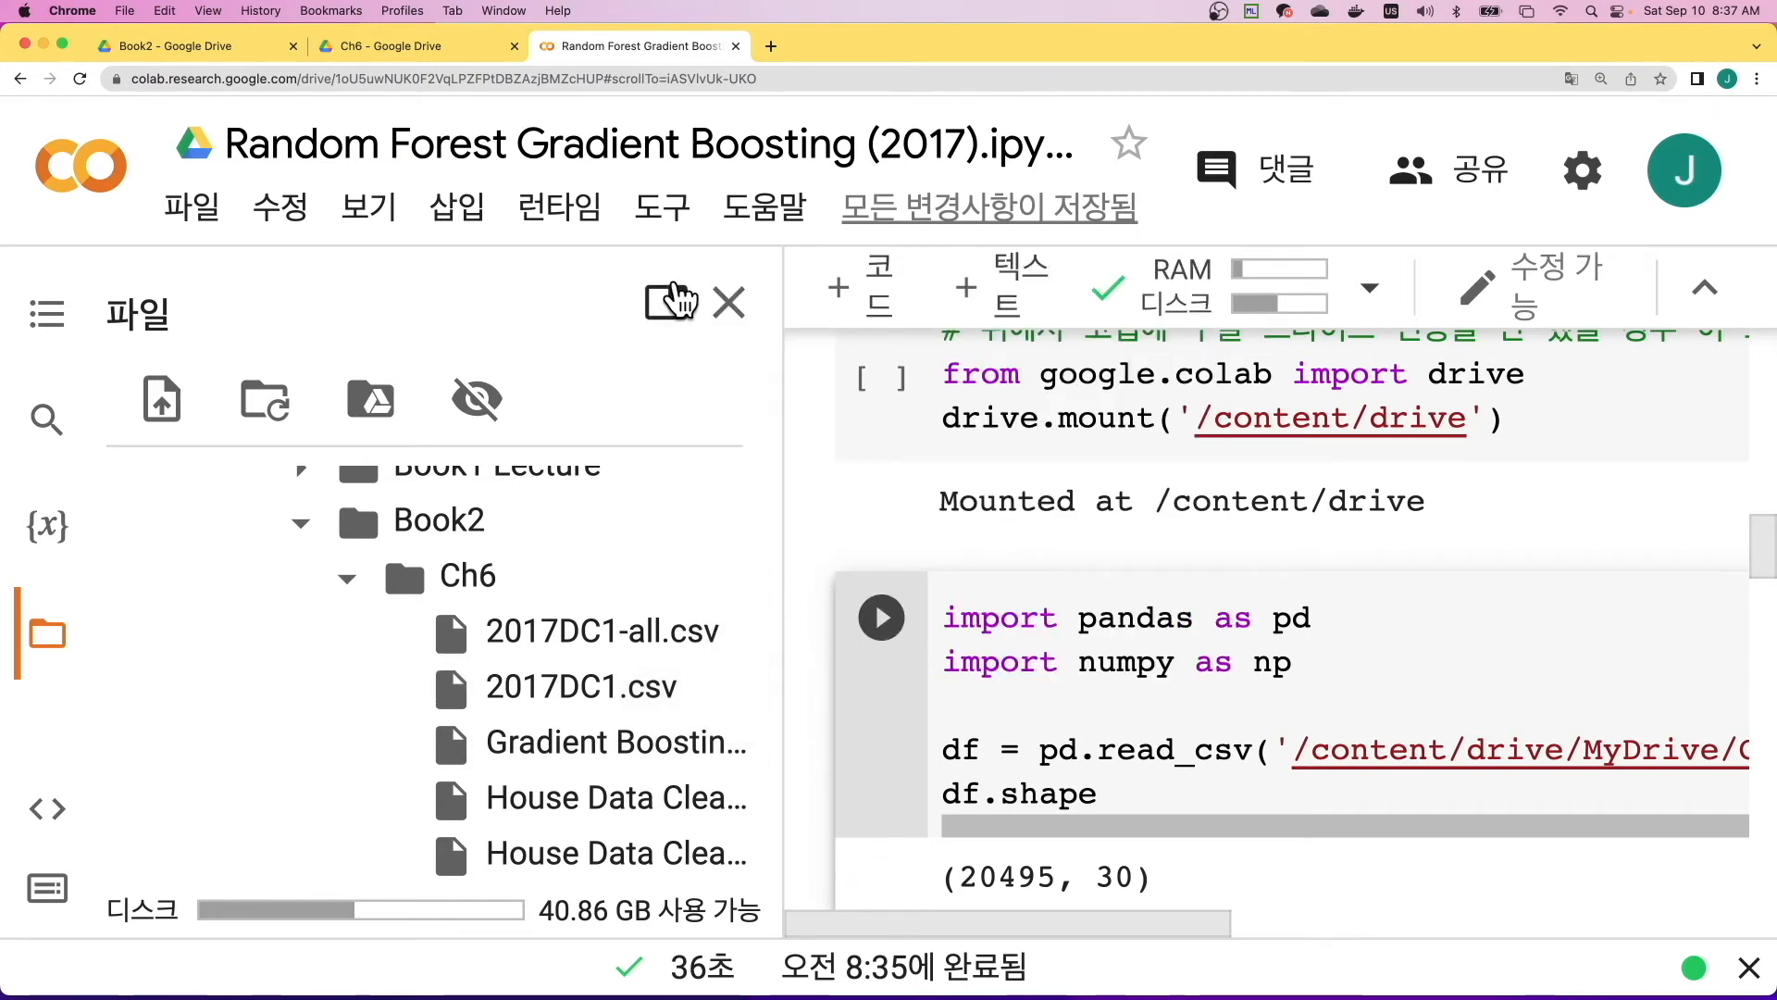
click(728, 303)
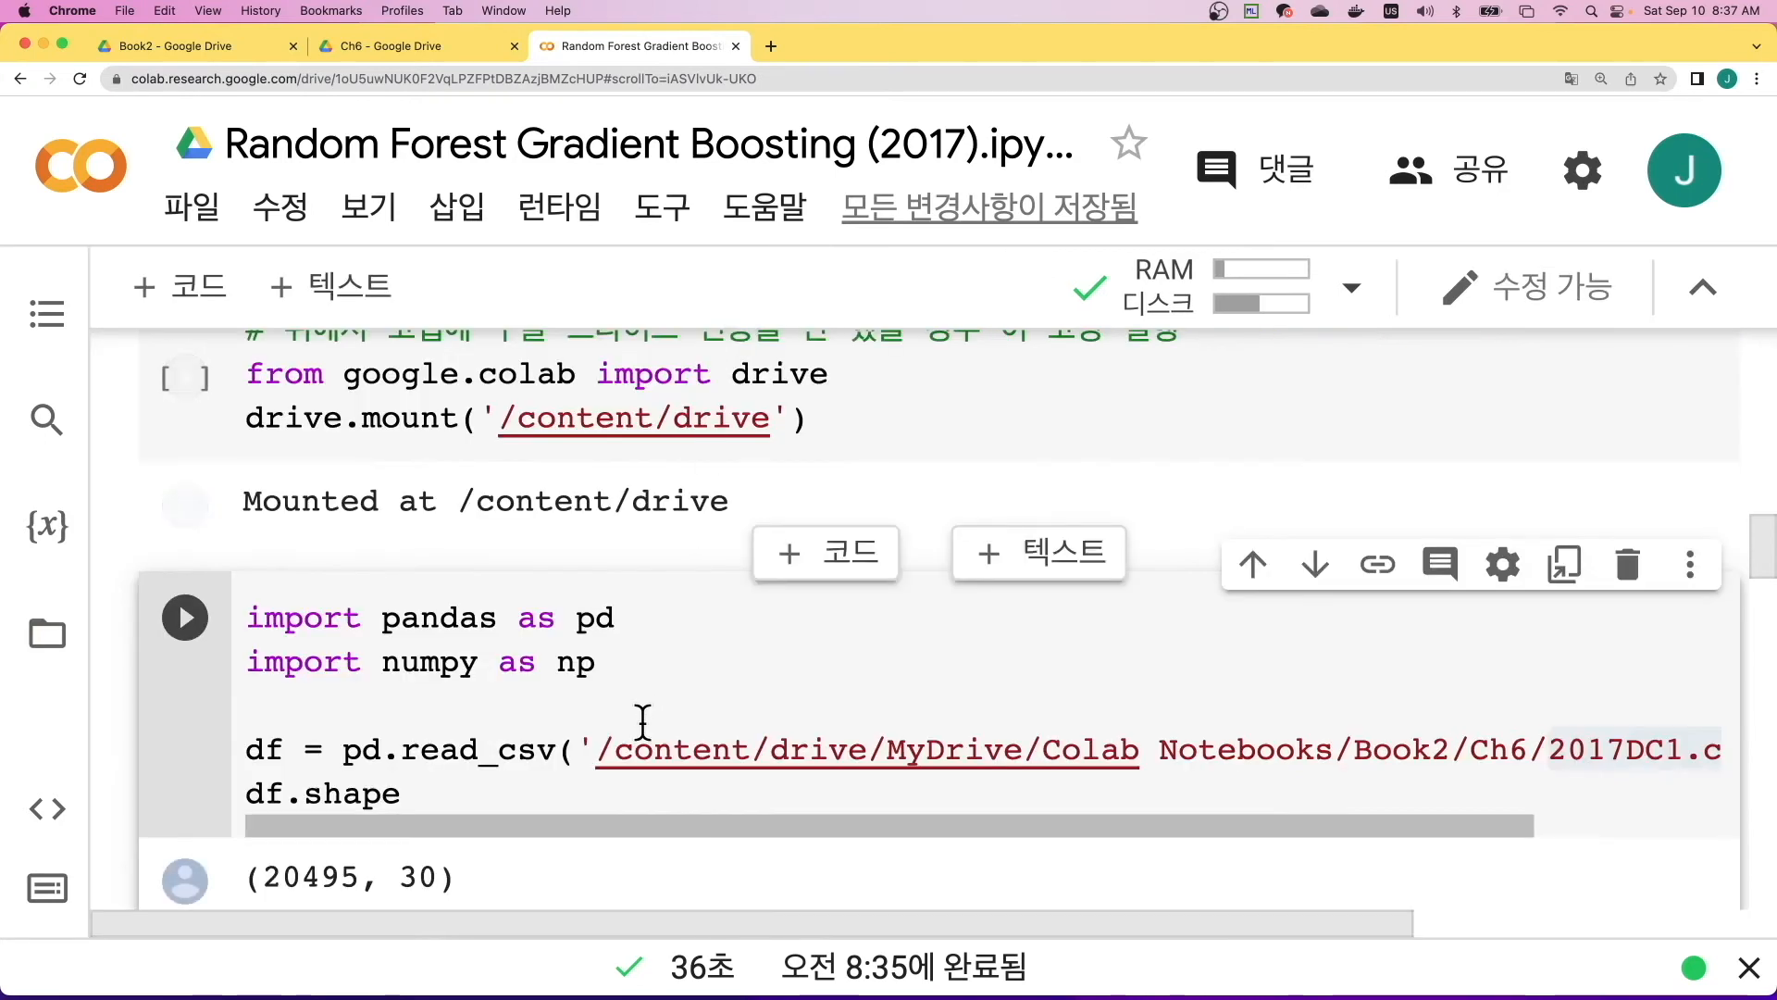
- Replace the file path inside pd.read_csv with the copied path /content/drive/MyDrive/Colab Notebooks/Book2/Ch6/2017DC1.csv
click(597, 748)
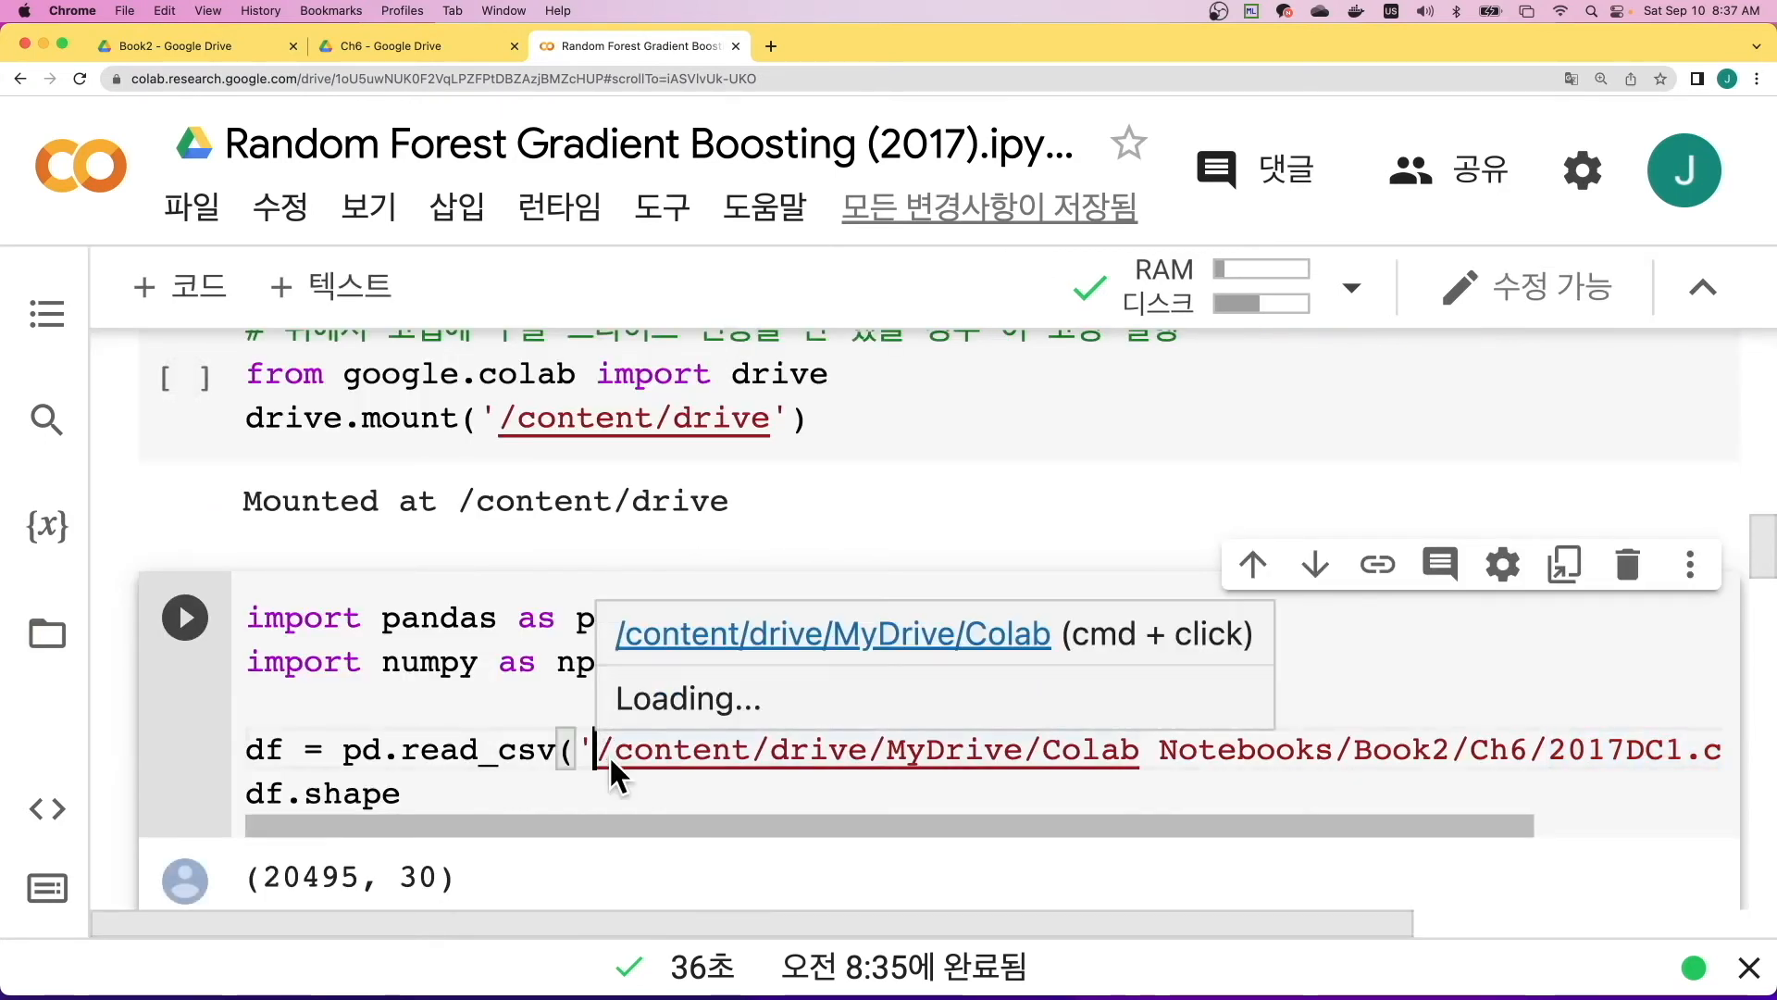
drag(609, 756, 1652, 750)
key(super+c)
key(BackSpace)
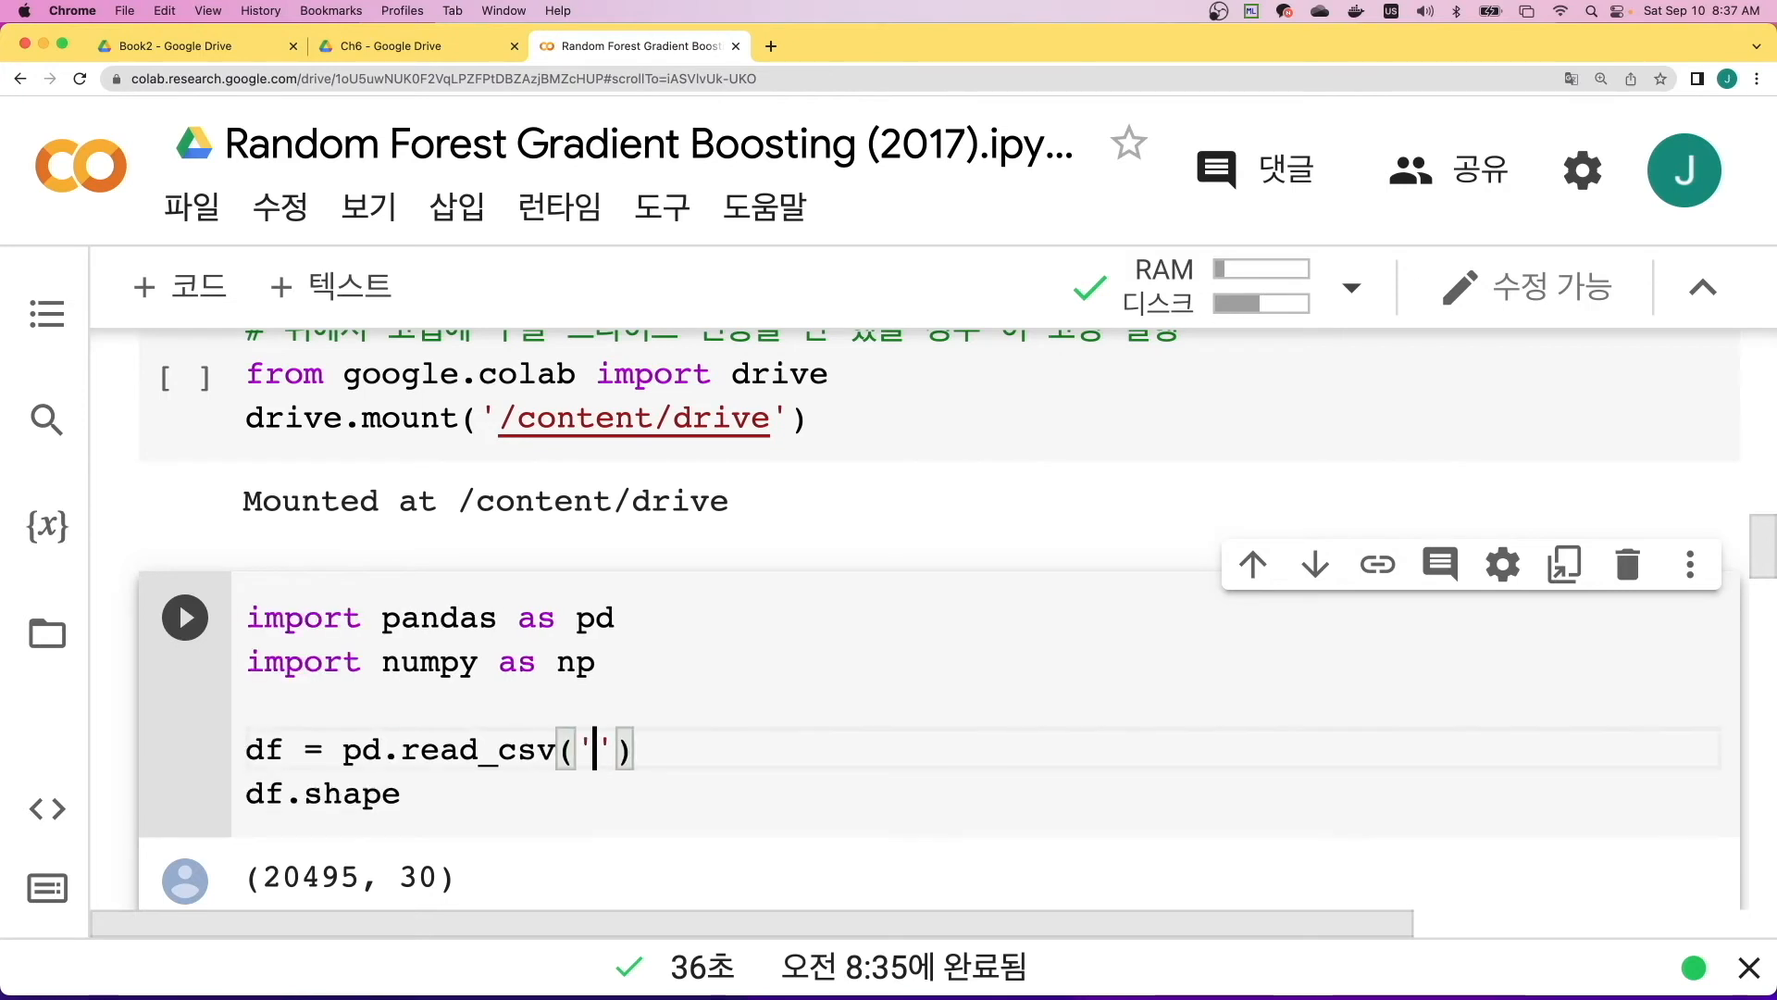
key(super+v)
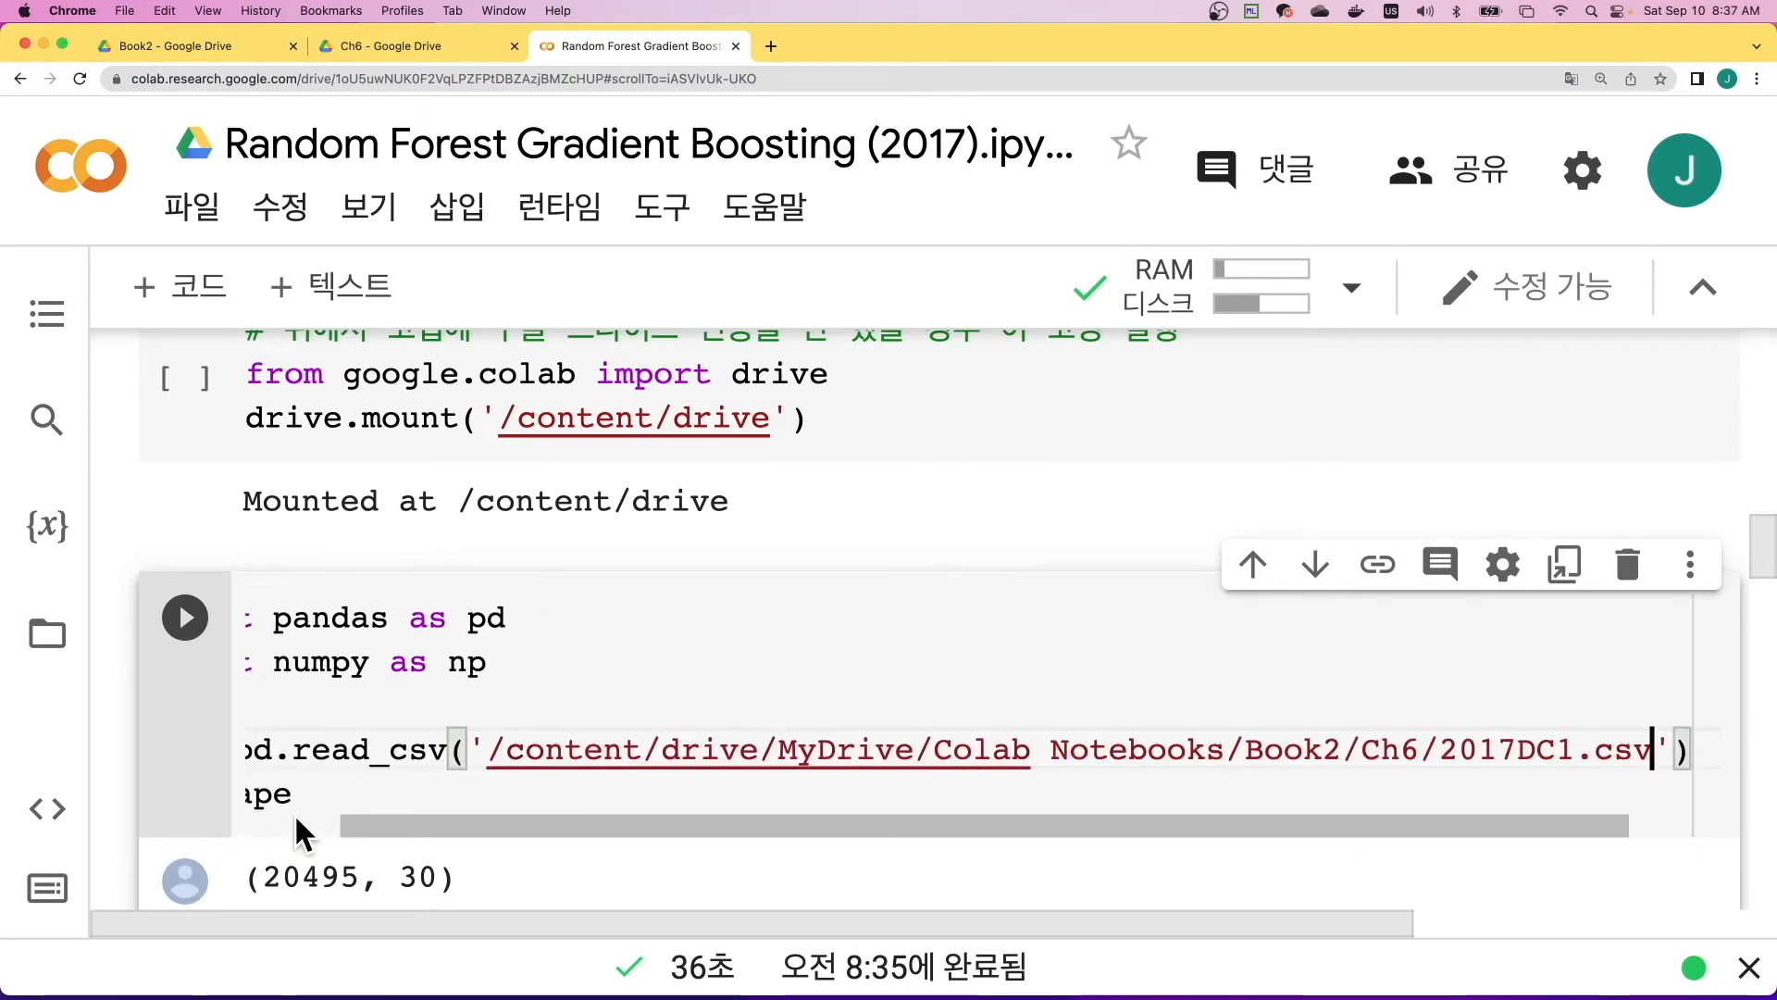
- Run the cell that imports pandas and numpy, reads 2017DC1.csv into df and outputs df.shape
drag(375, 820, 242, 818)
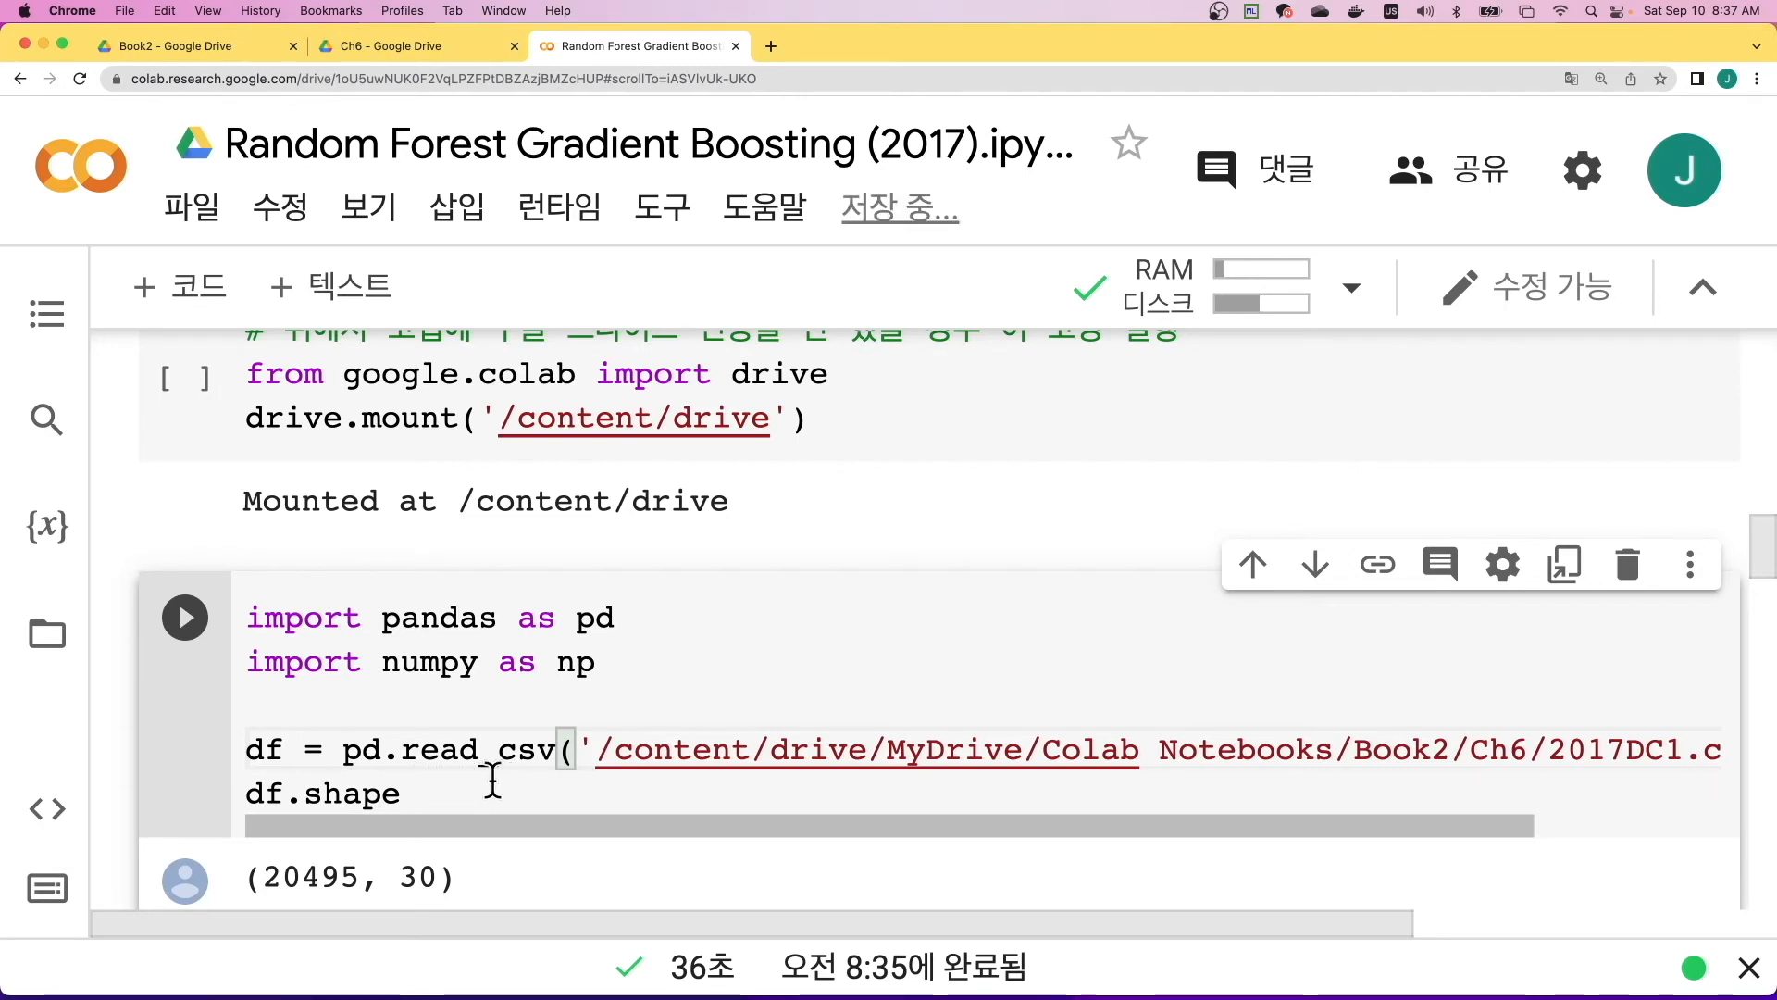
mouse_move(390, 765)
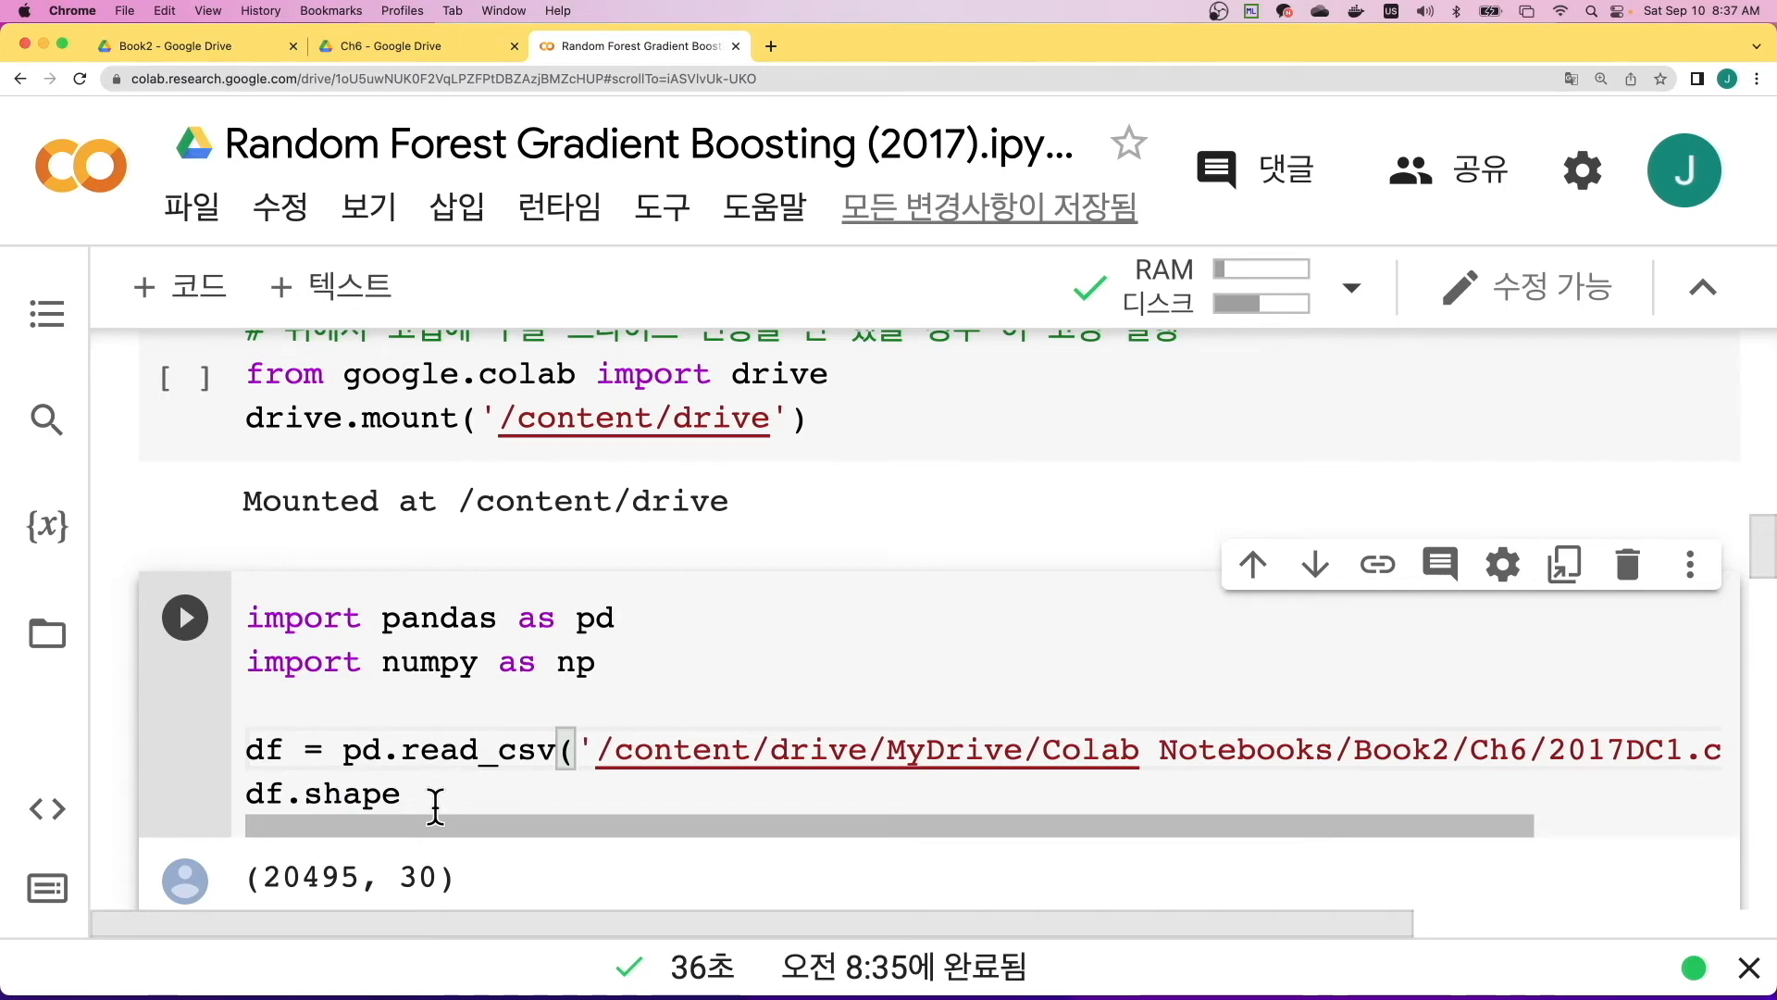
click(185, 619)
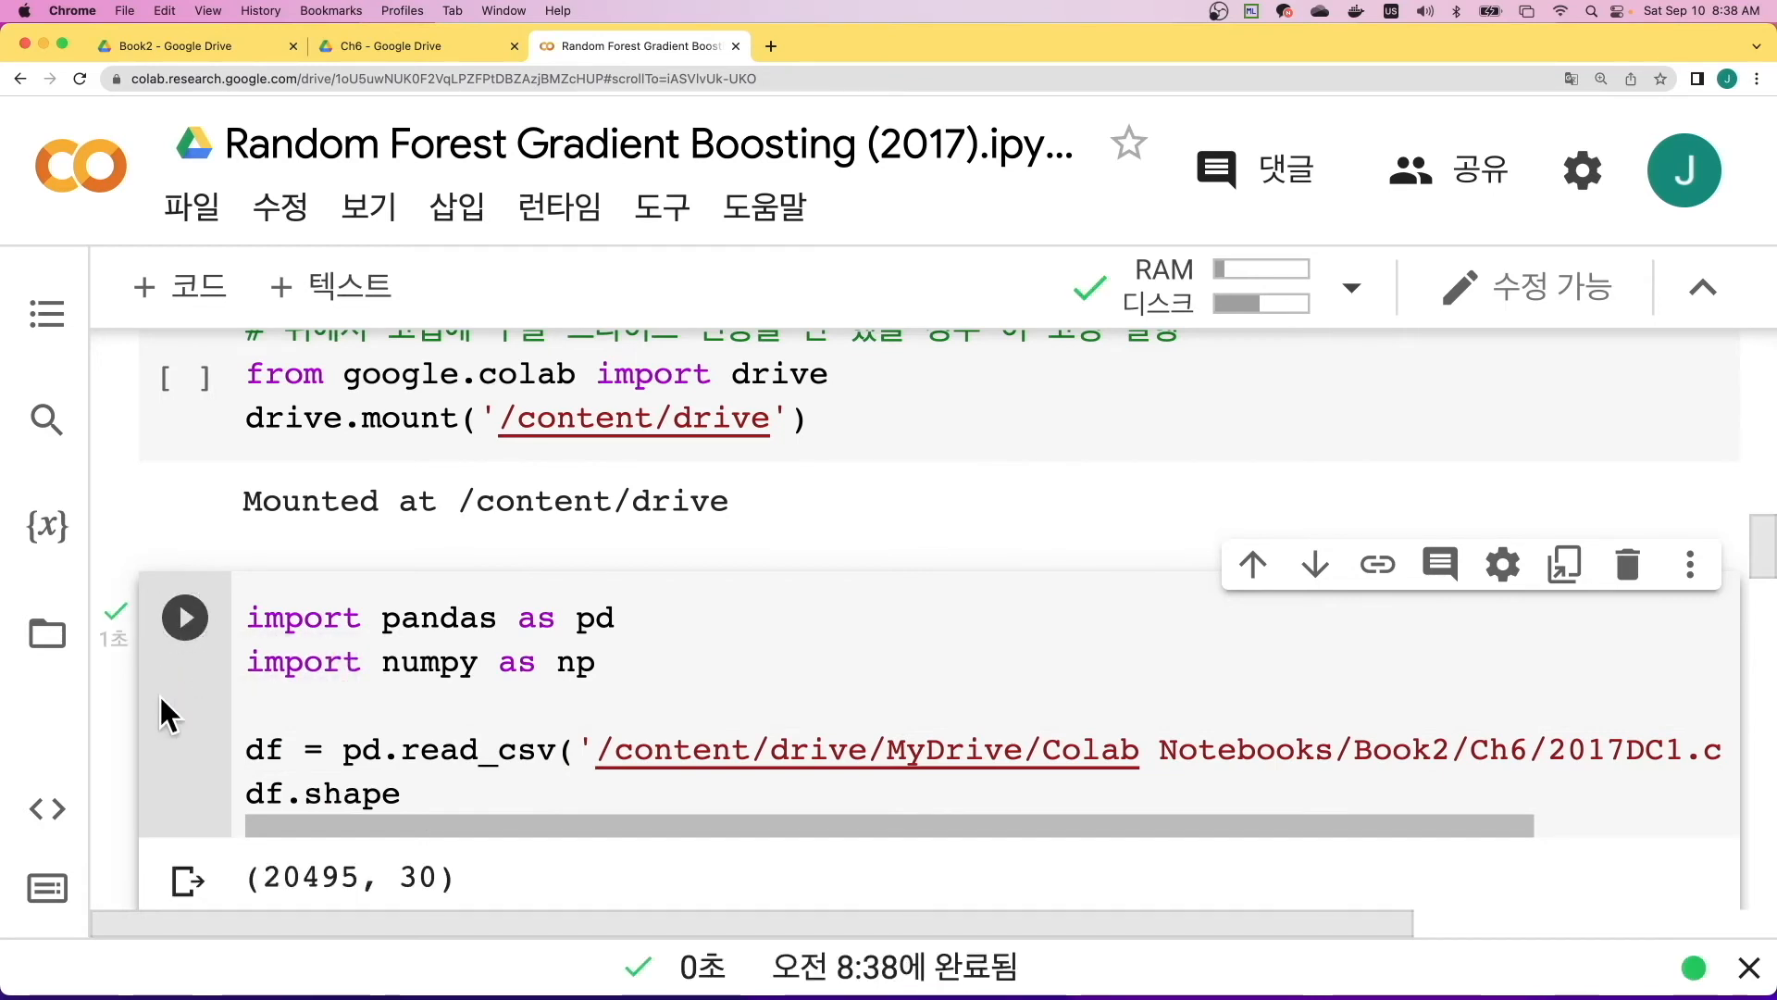
- Skip the reference coding cells and run the cell that stores the input variables in data and VALP_B1 in target
scroll(159, 694, down, 1)
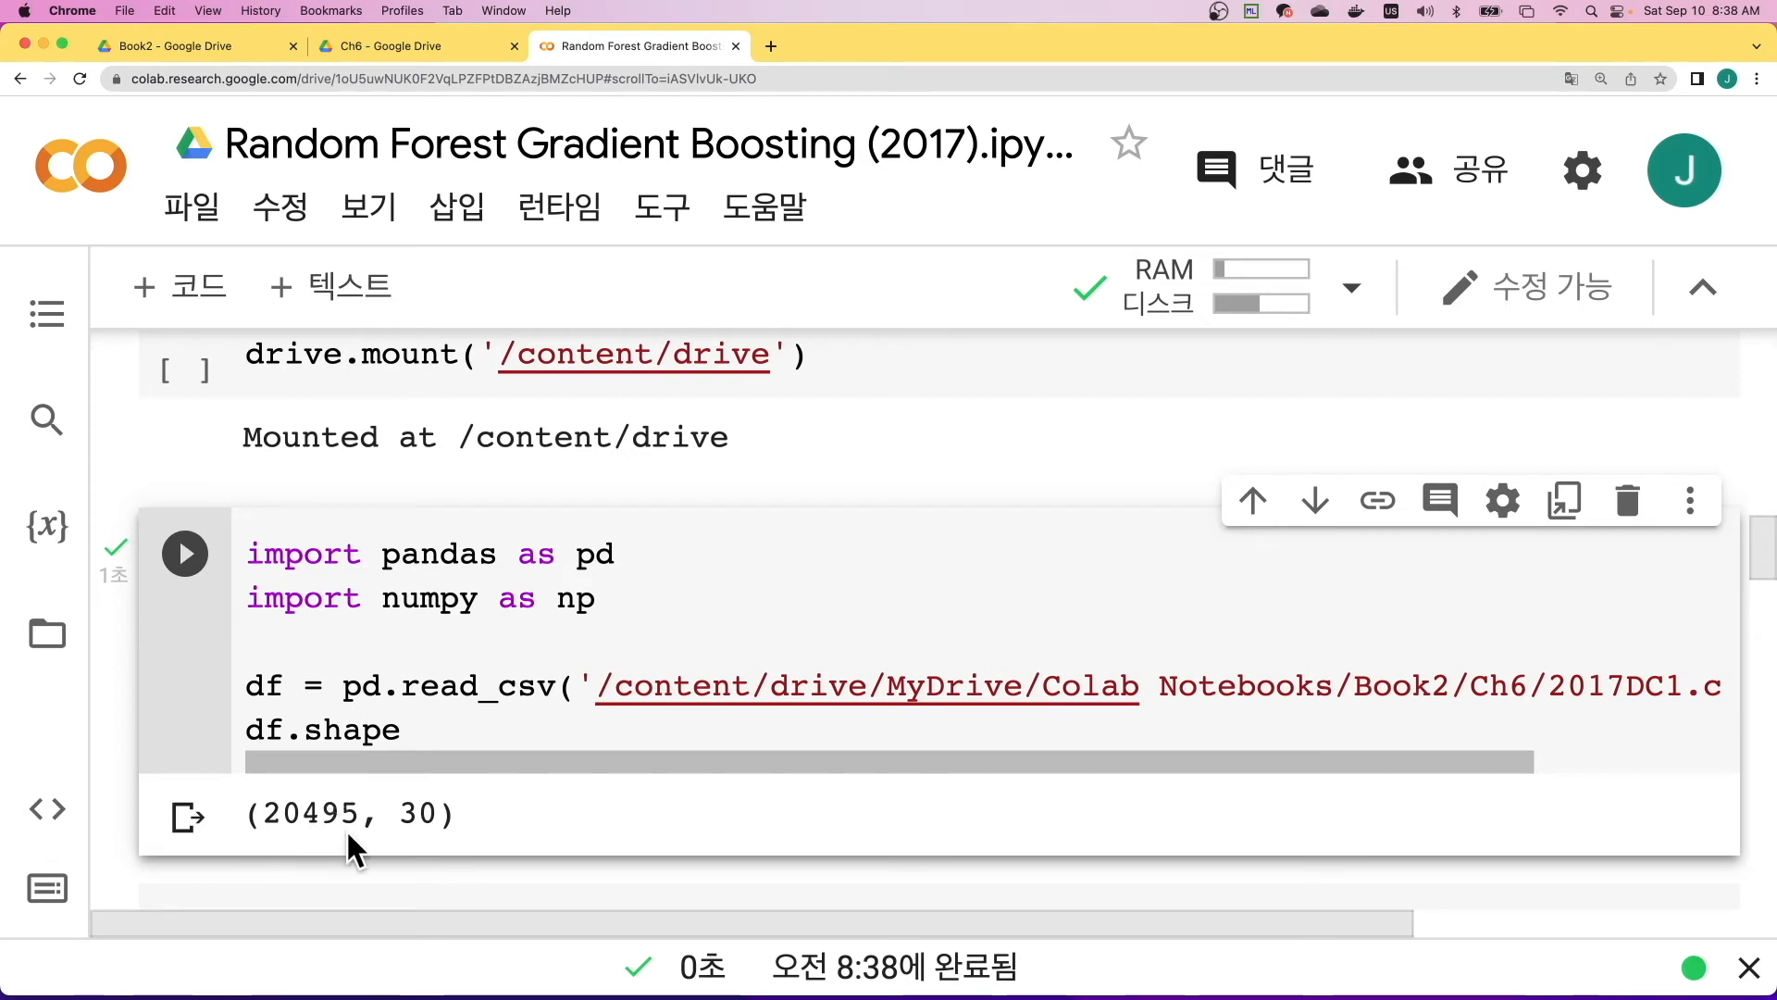
scroll(400, 828, down, 3)
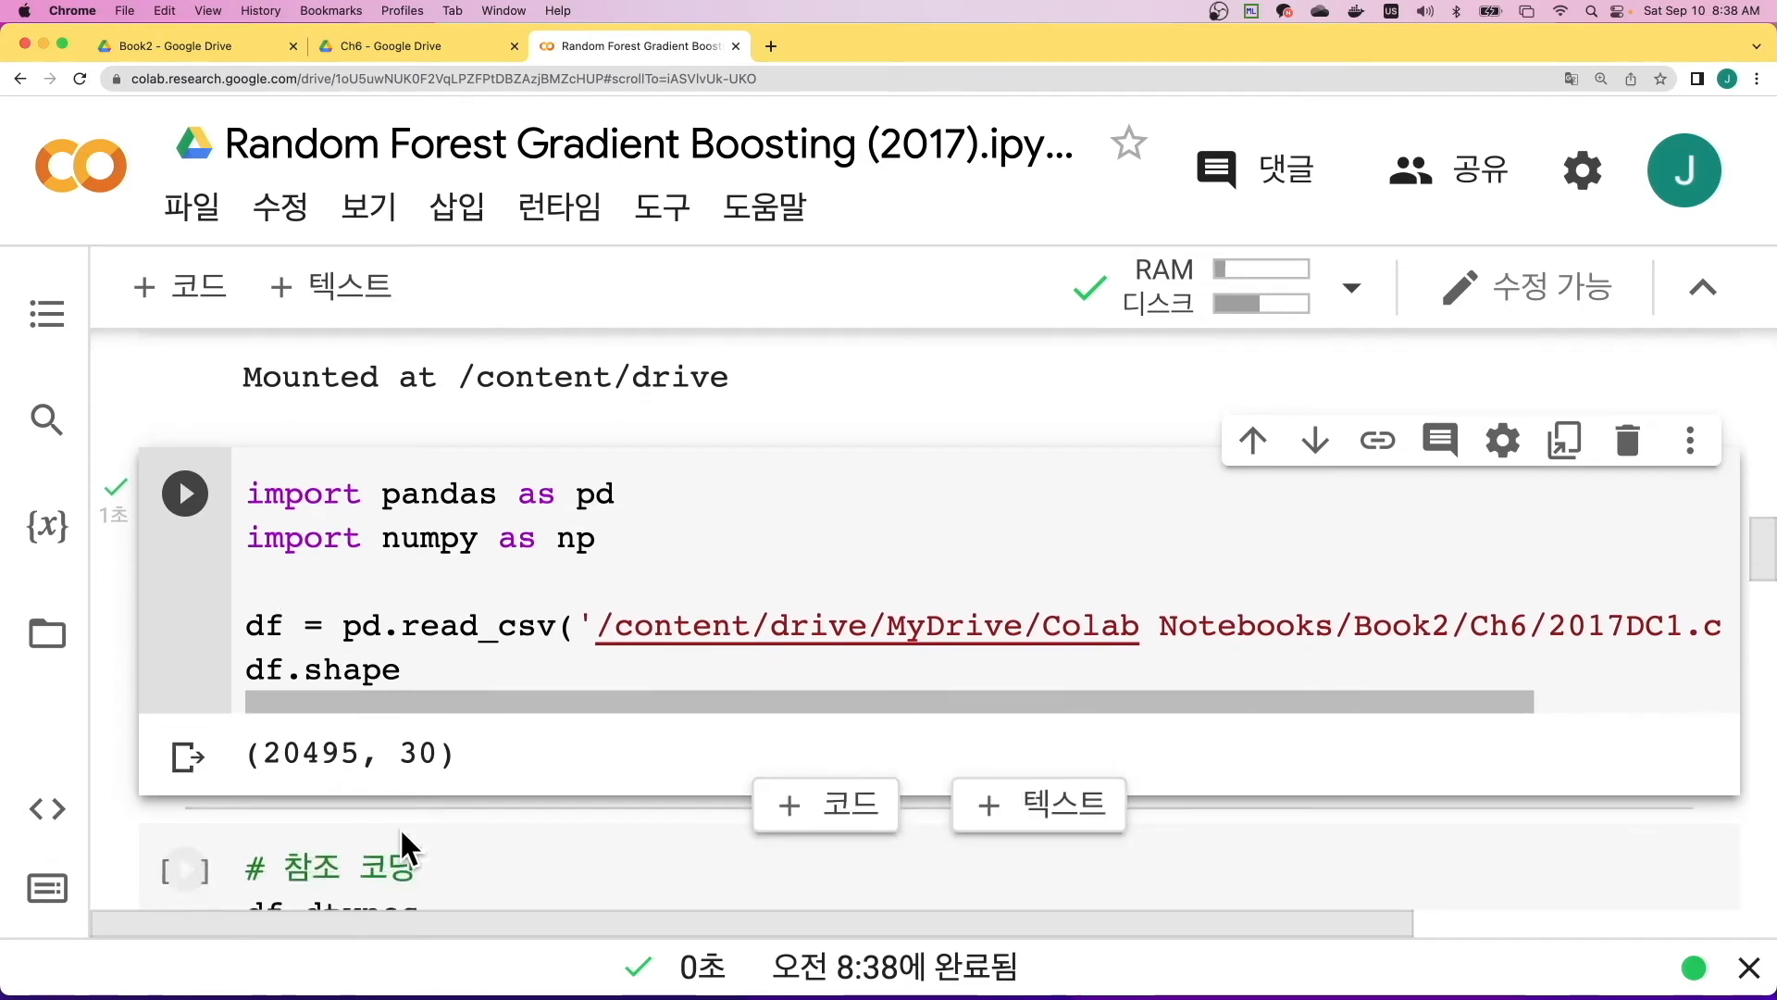
scroll(415, 816, down, 8)
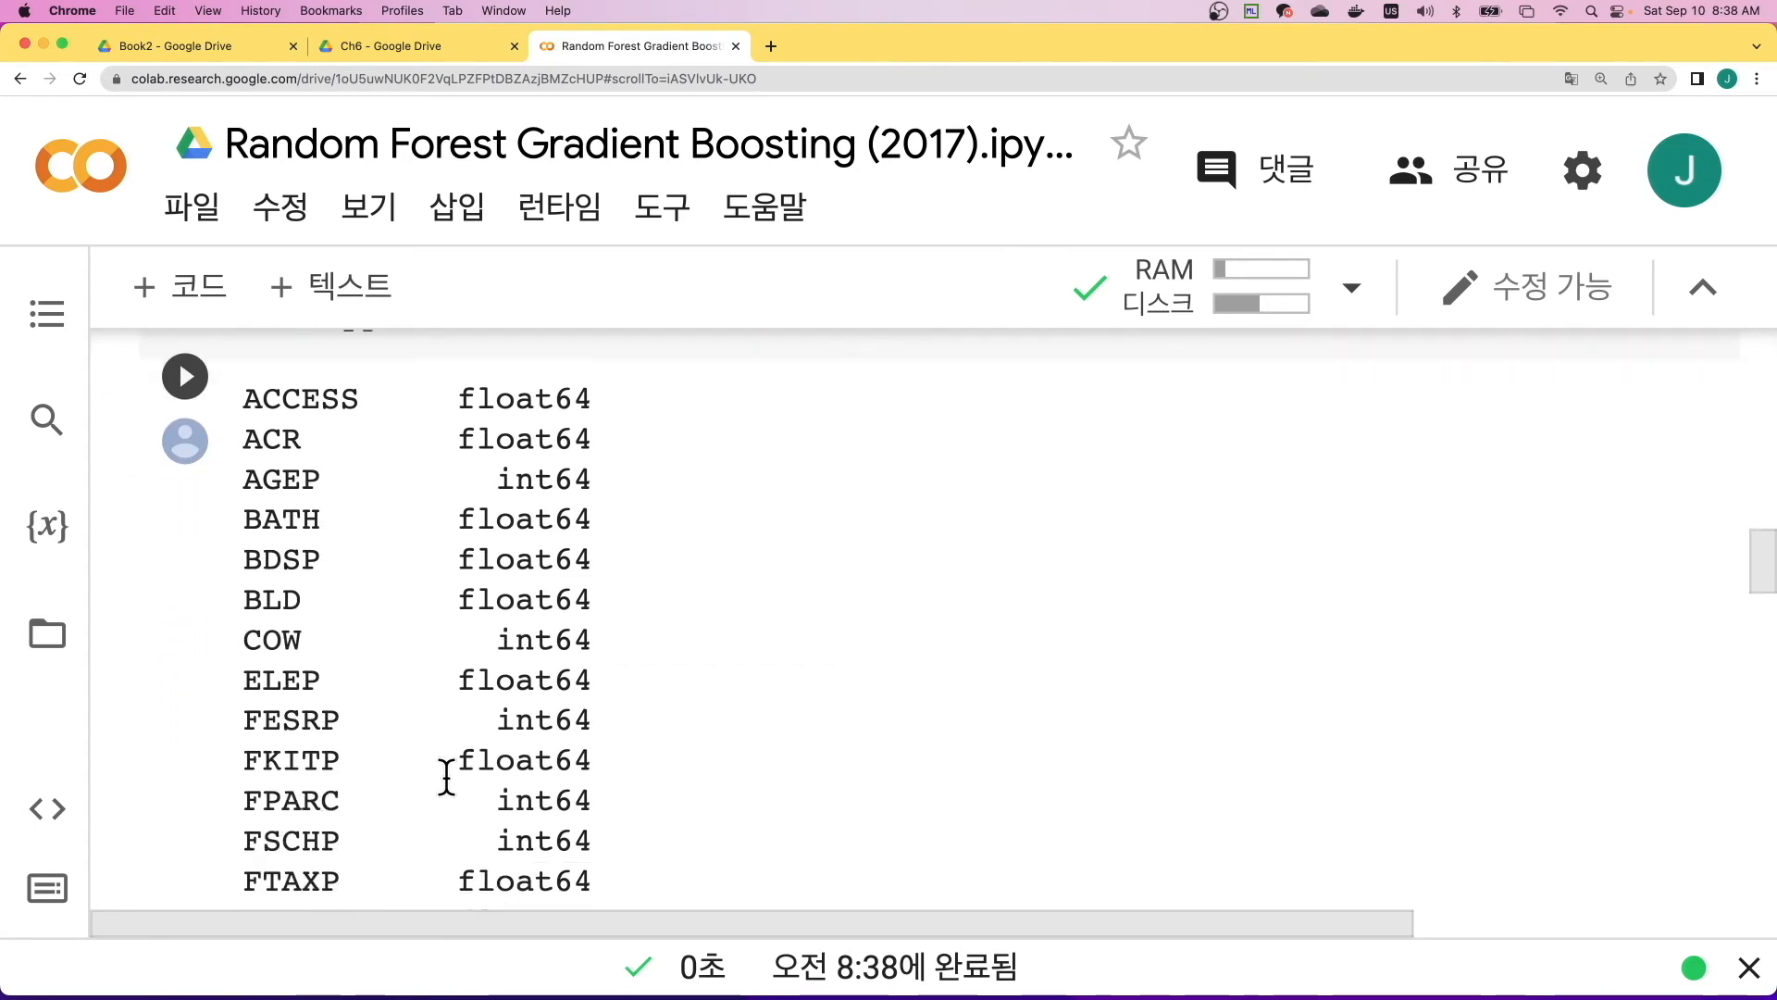
scroll(446, 777, down, 9)
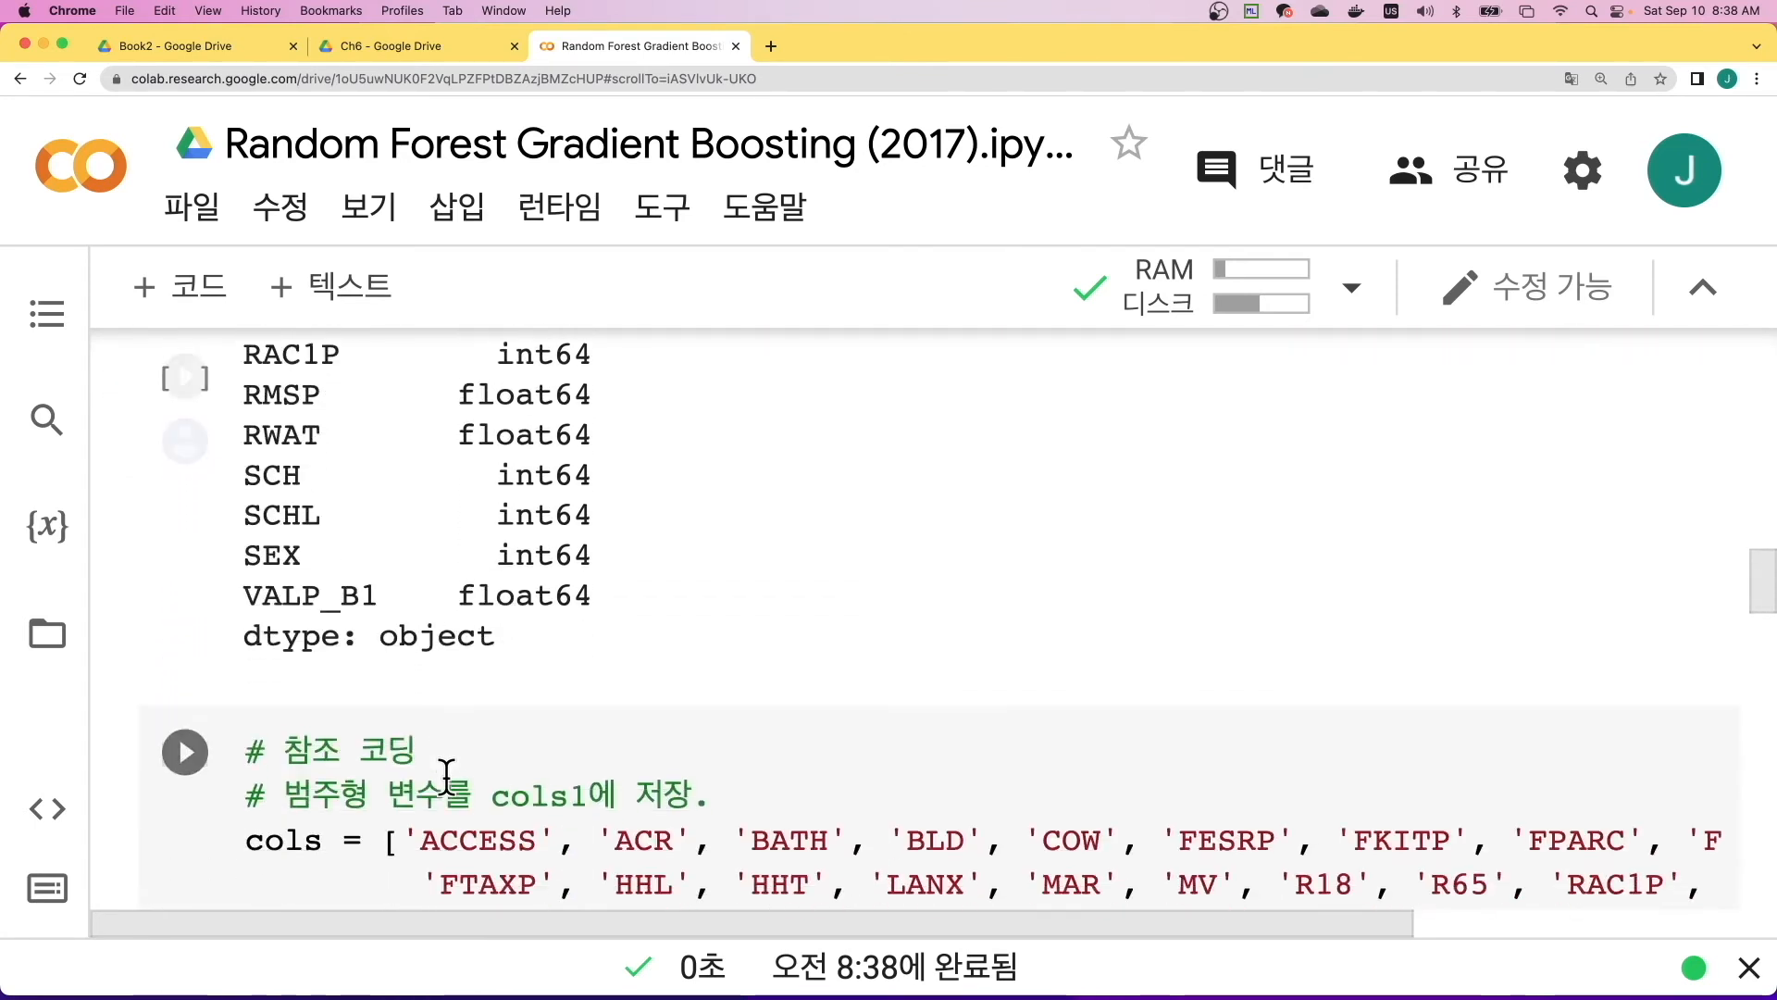
scroll(446, 778, down, 7)
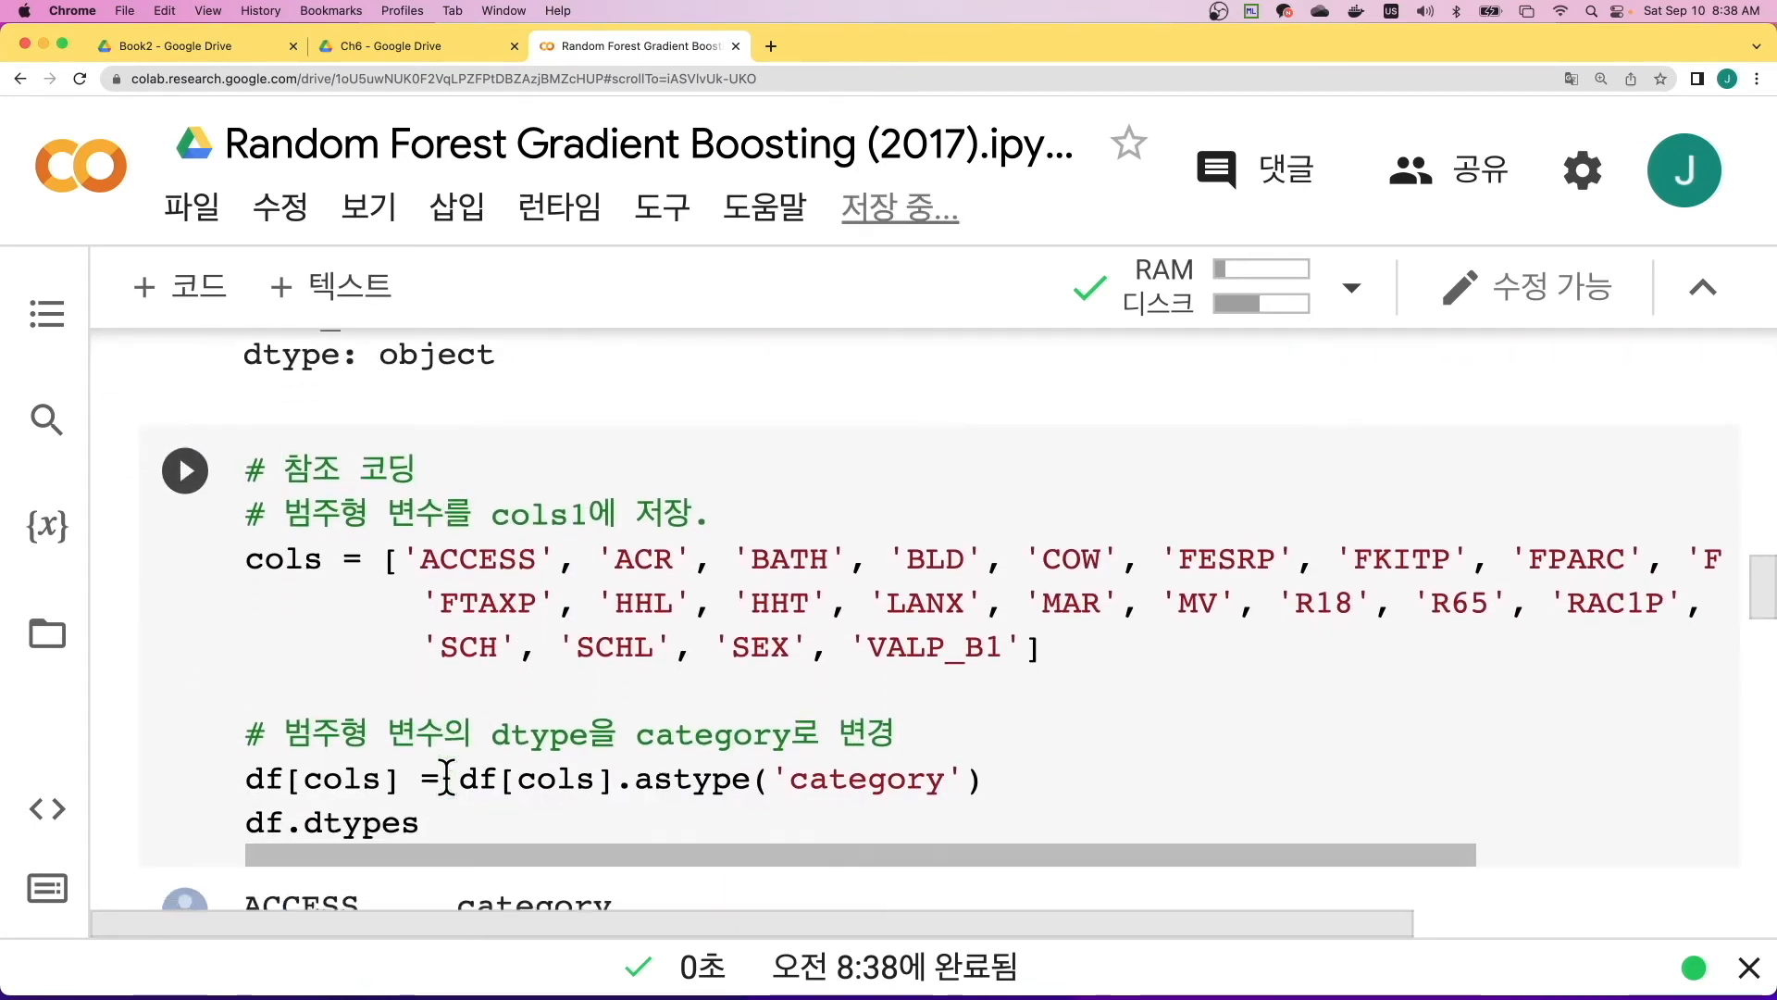
scroll(446, 777, down, 9)
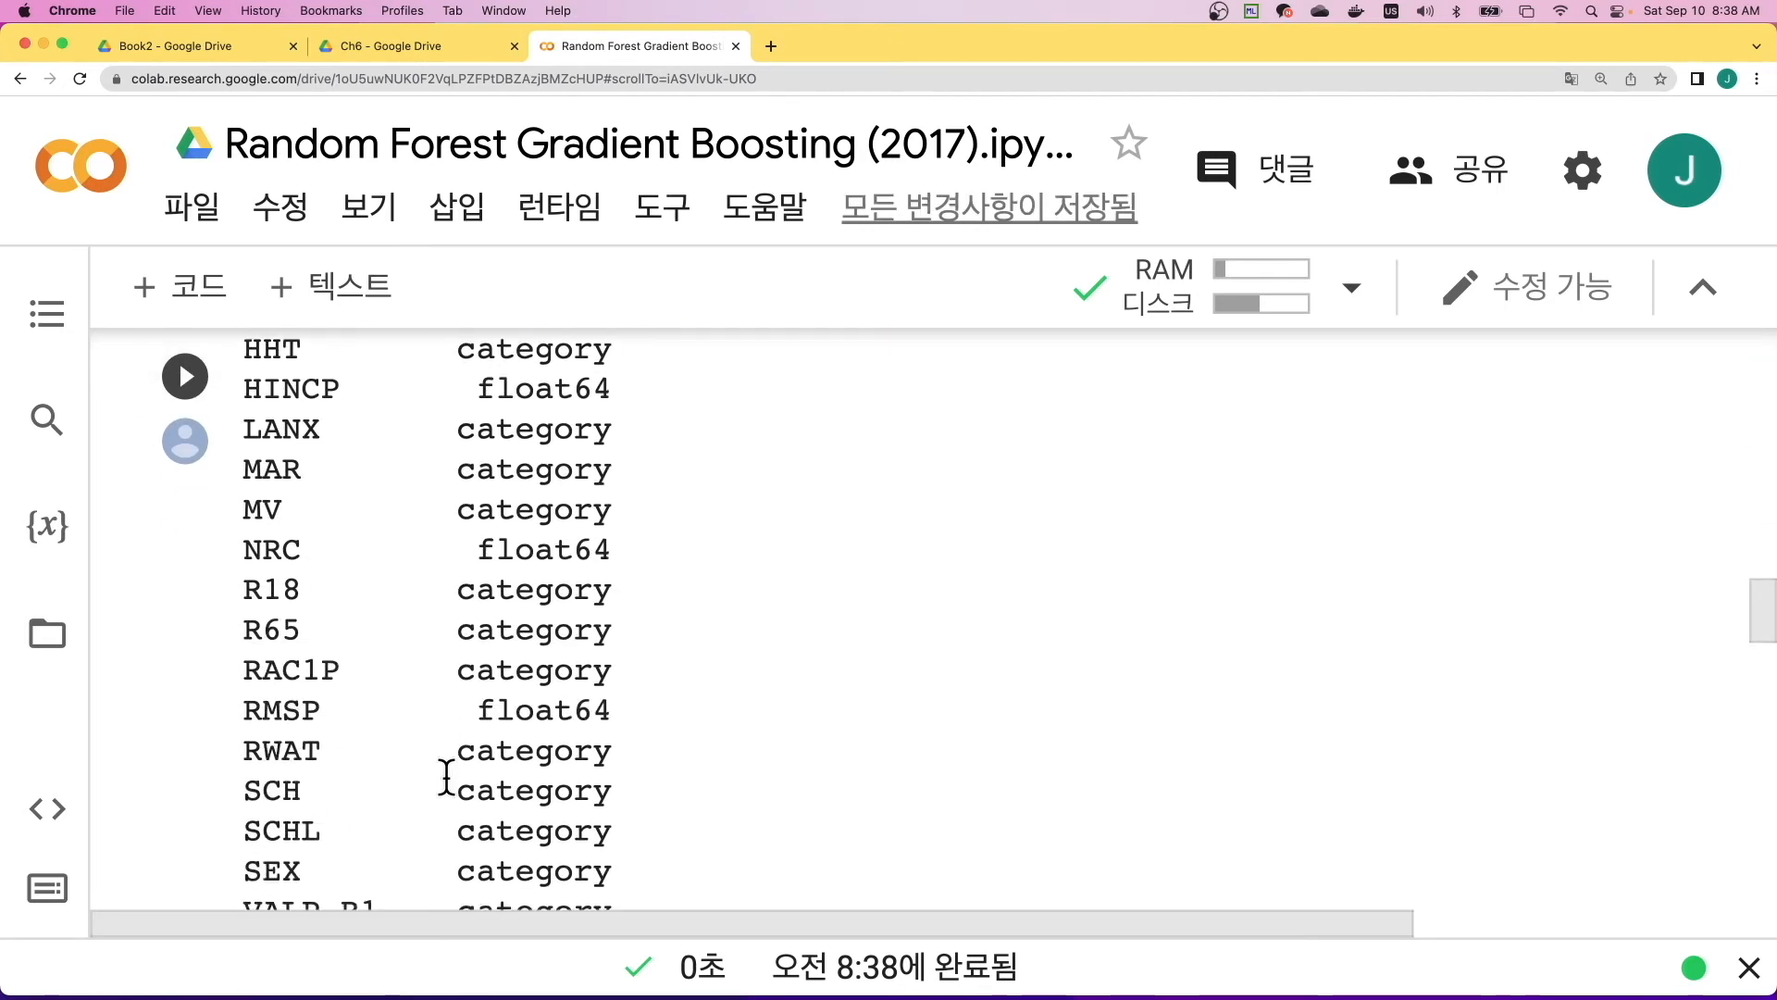
scroll(446, 778, down, 4)
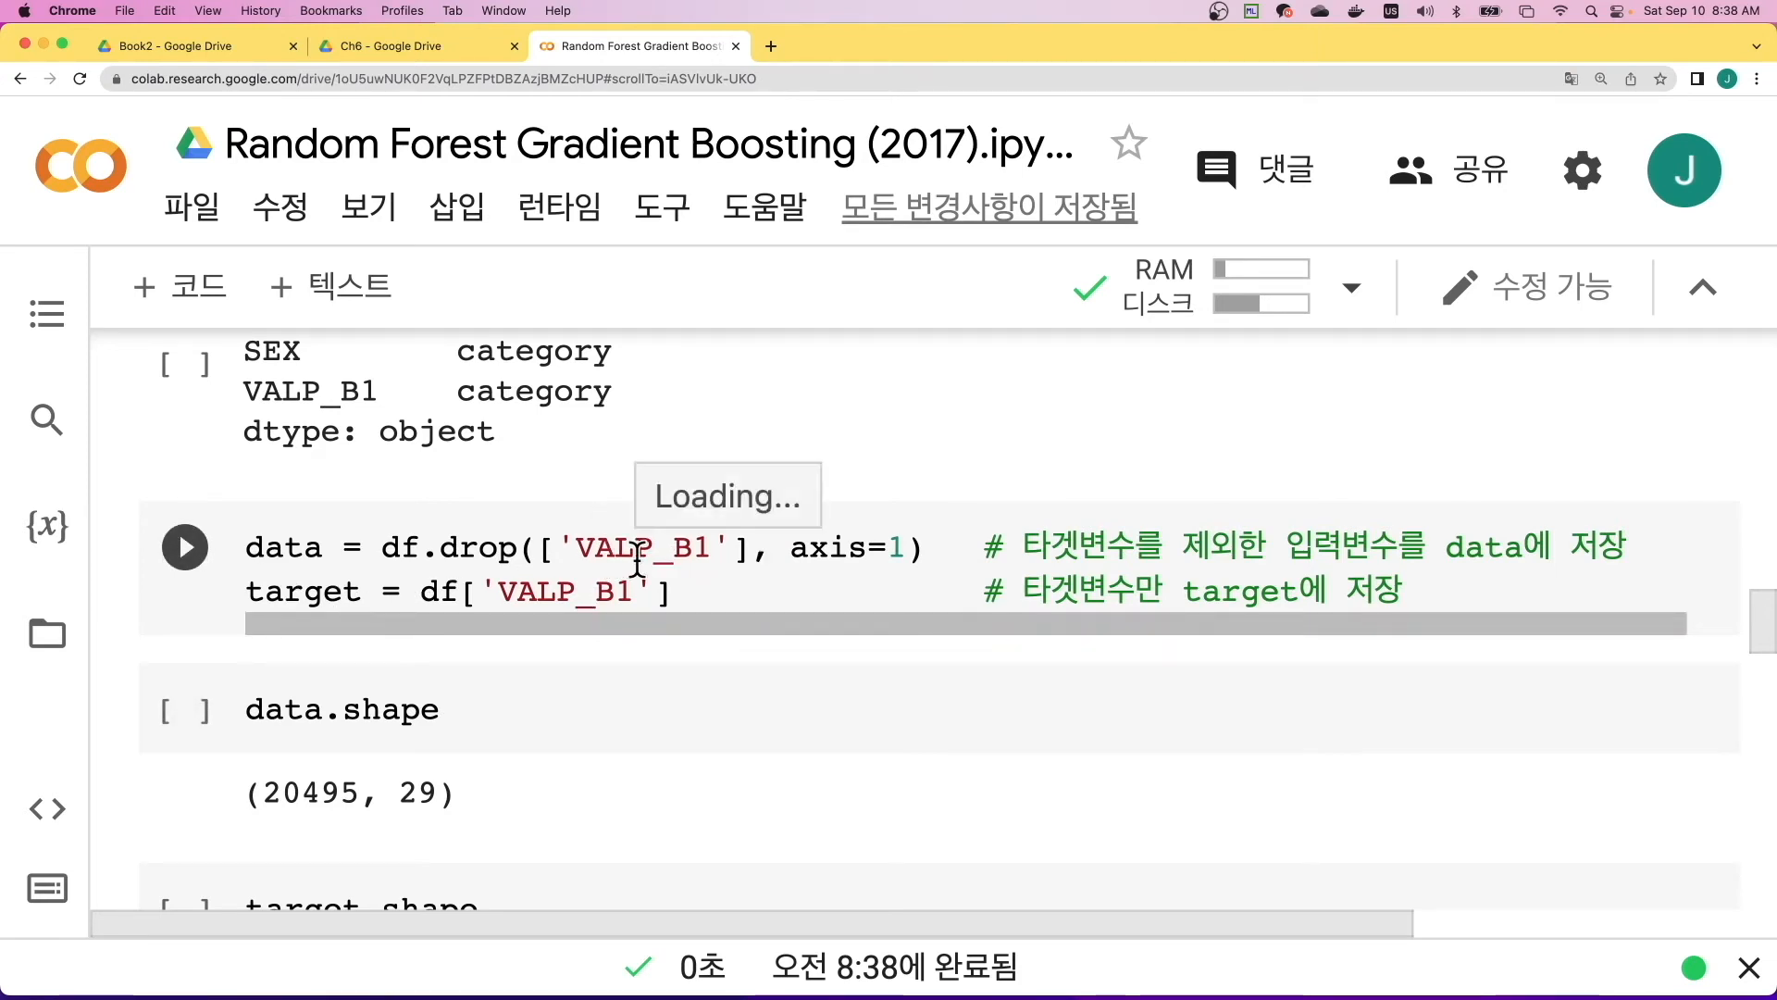
click(204, 564)
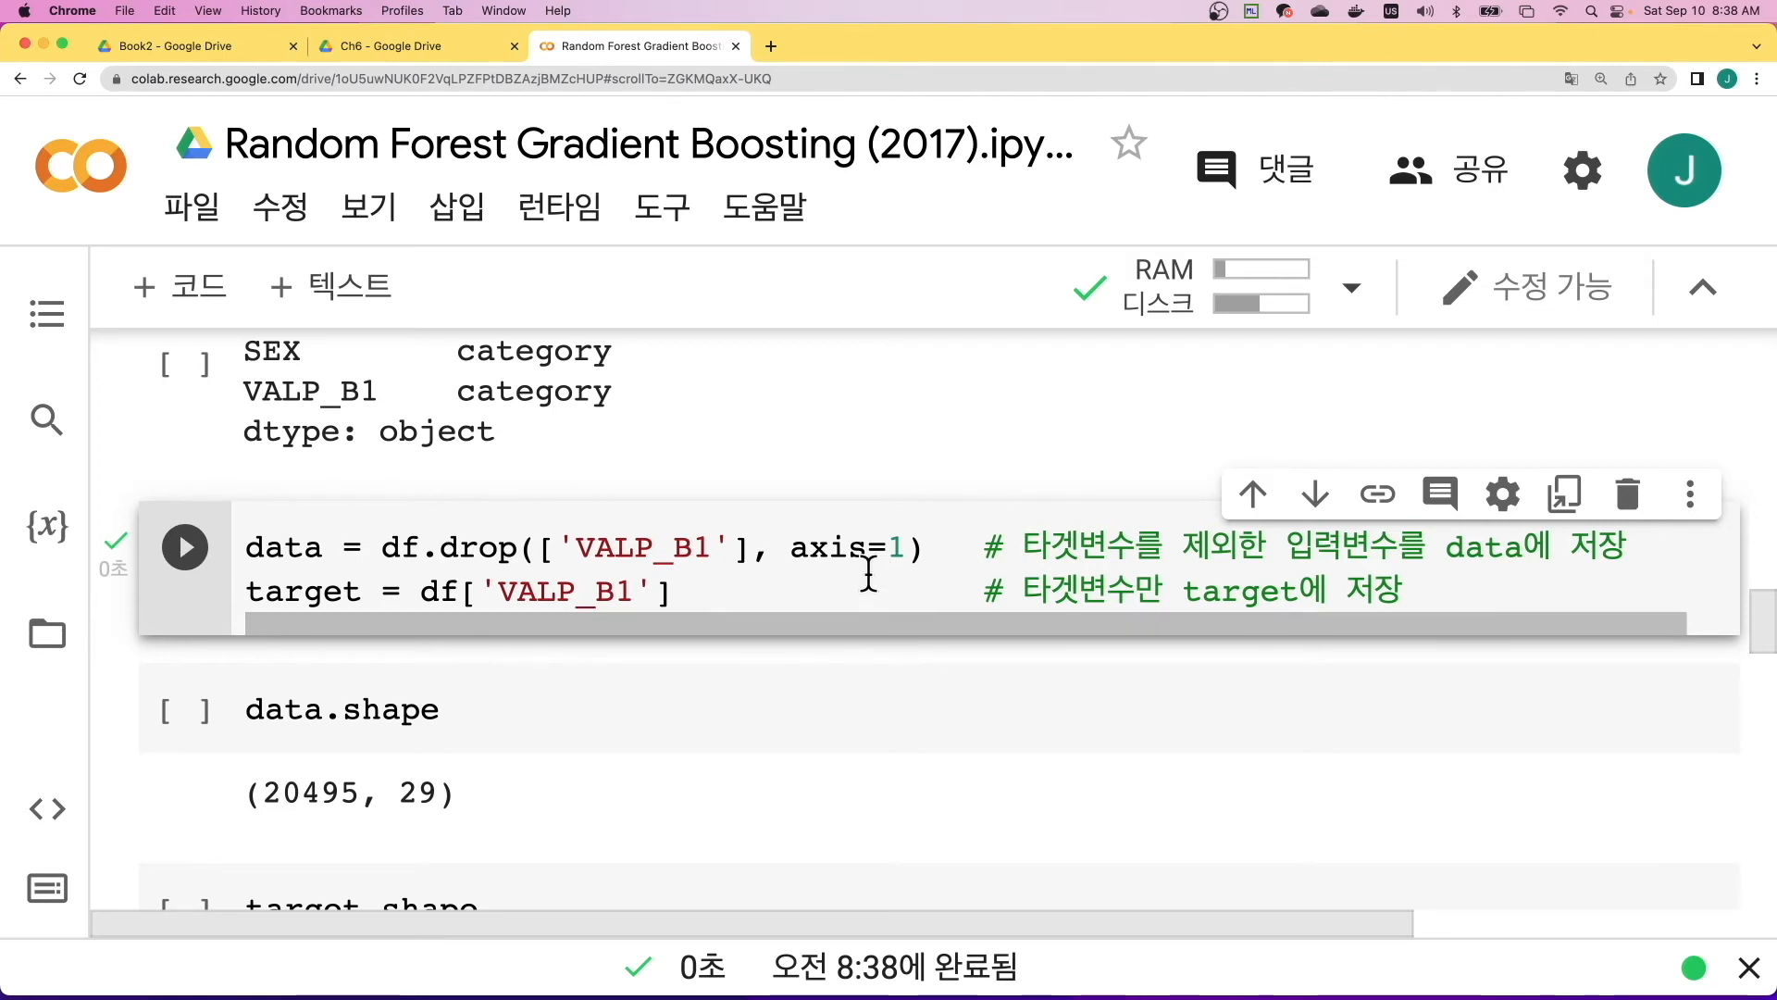
- Run the 50:50 train_test_split cell with test_size=0.5 and random_state=42, just above section 6.2.1
key(shift+Return)
key(shift+Return)
key(shift+Return)
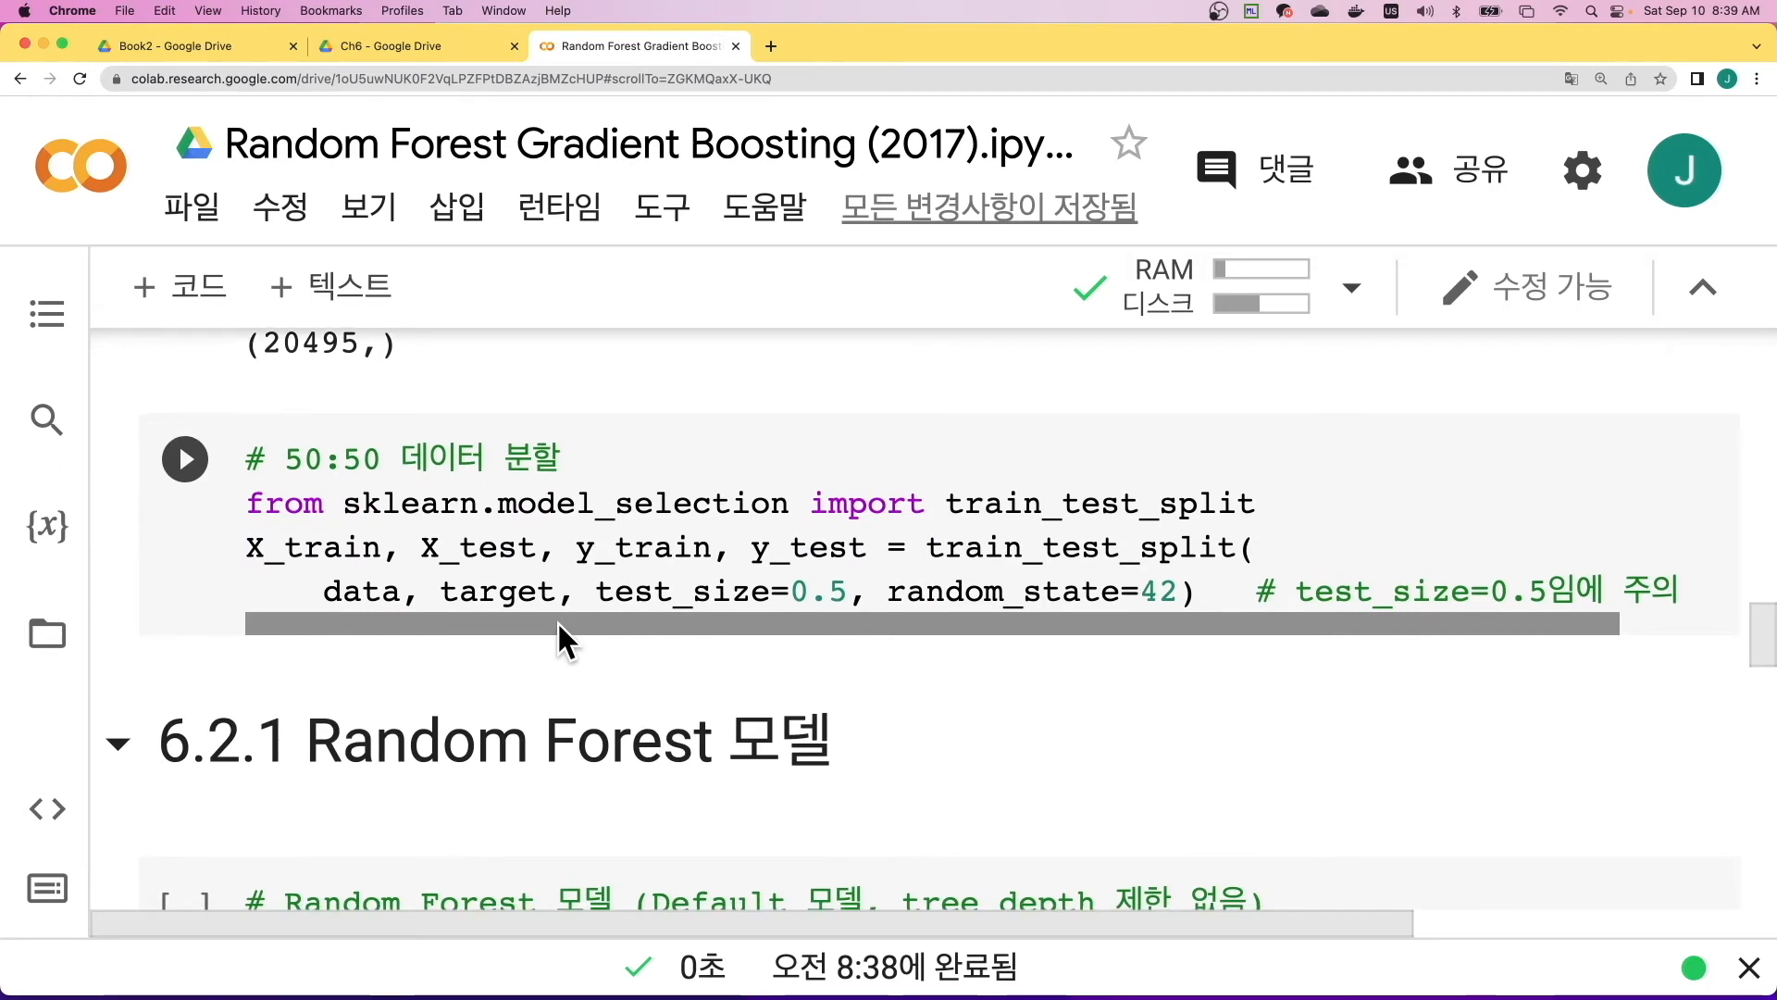
click(186, 463)
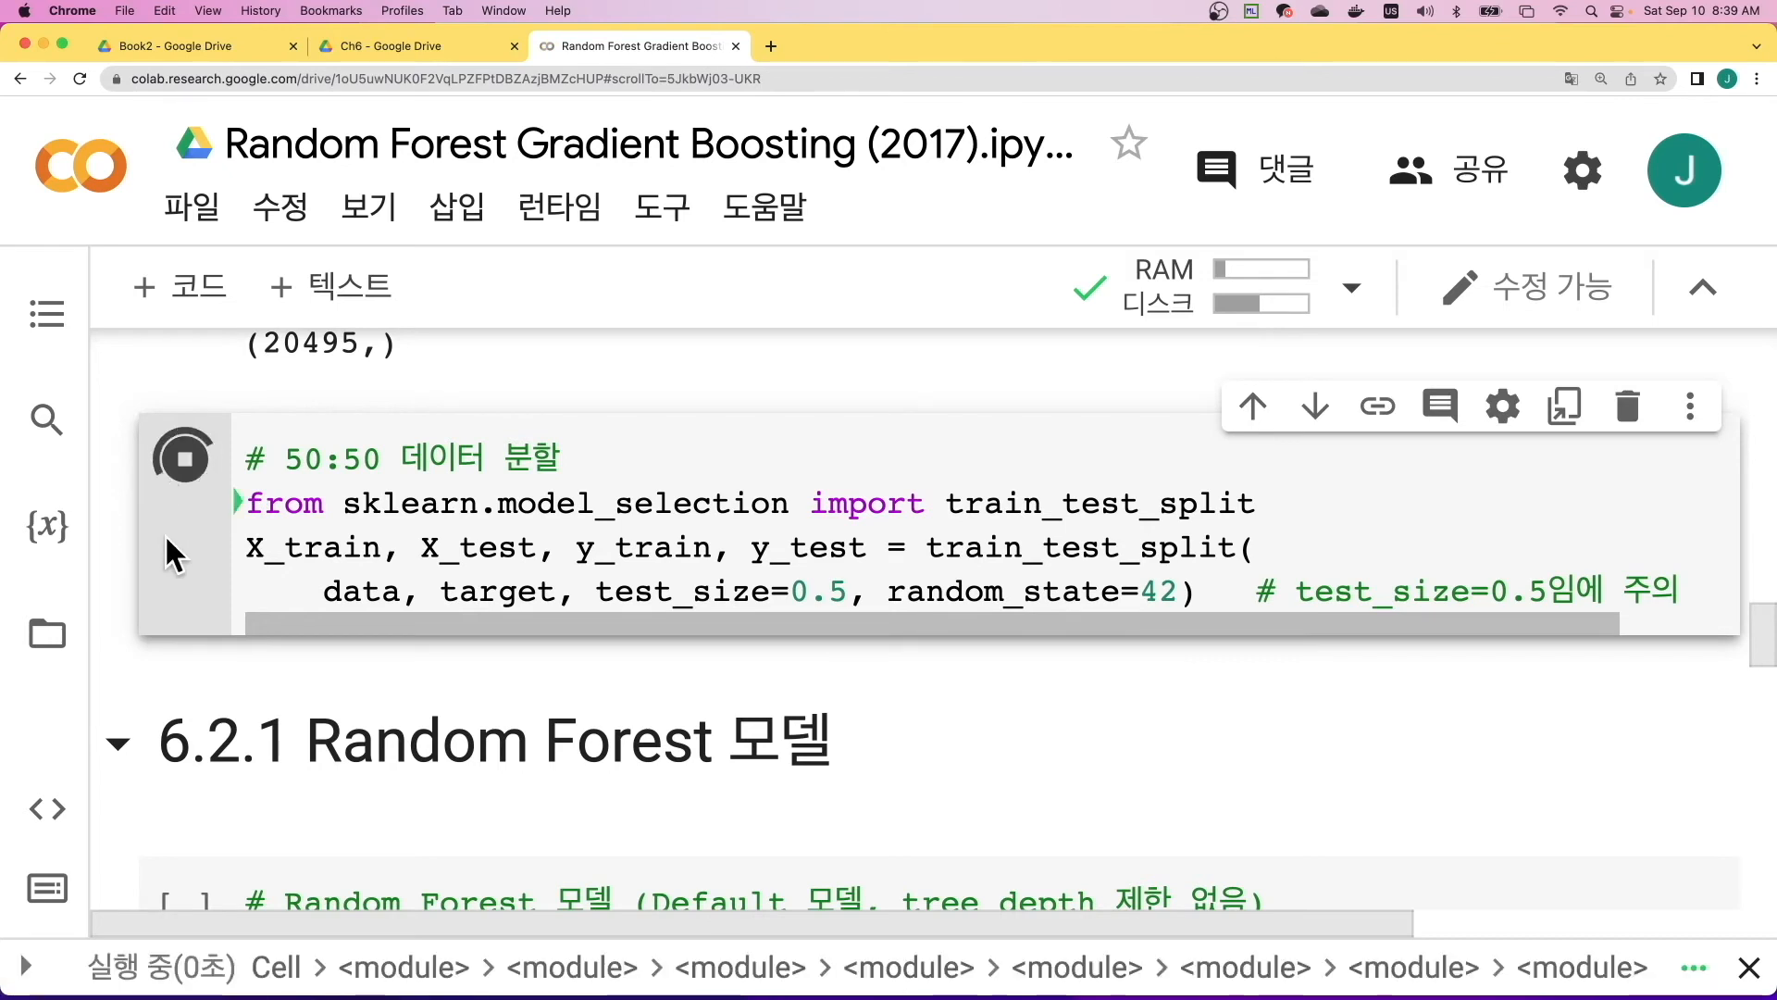
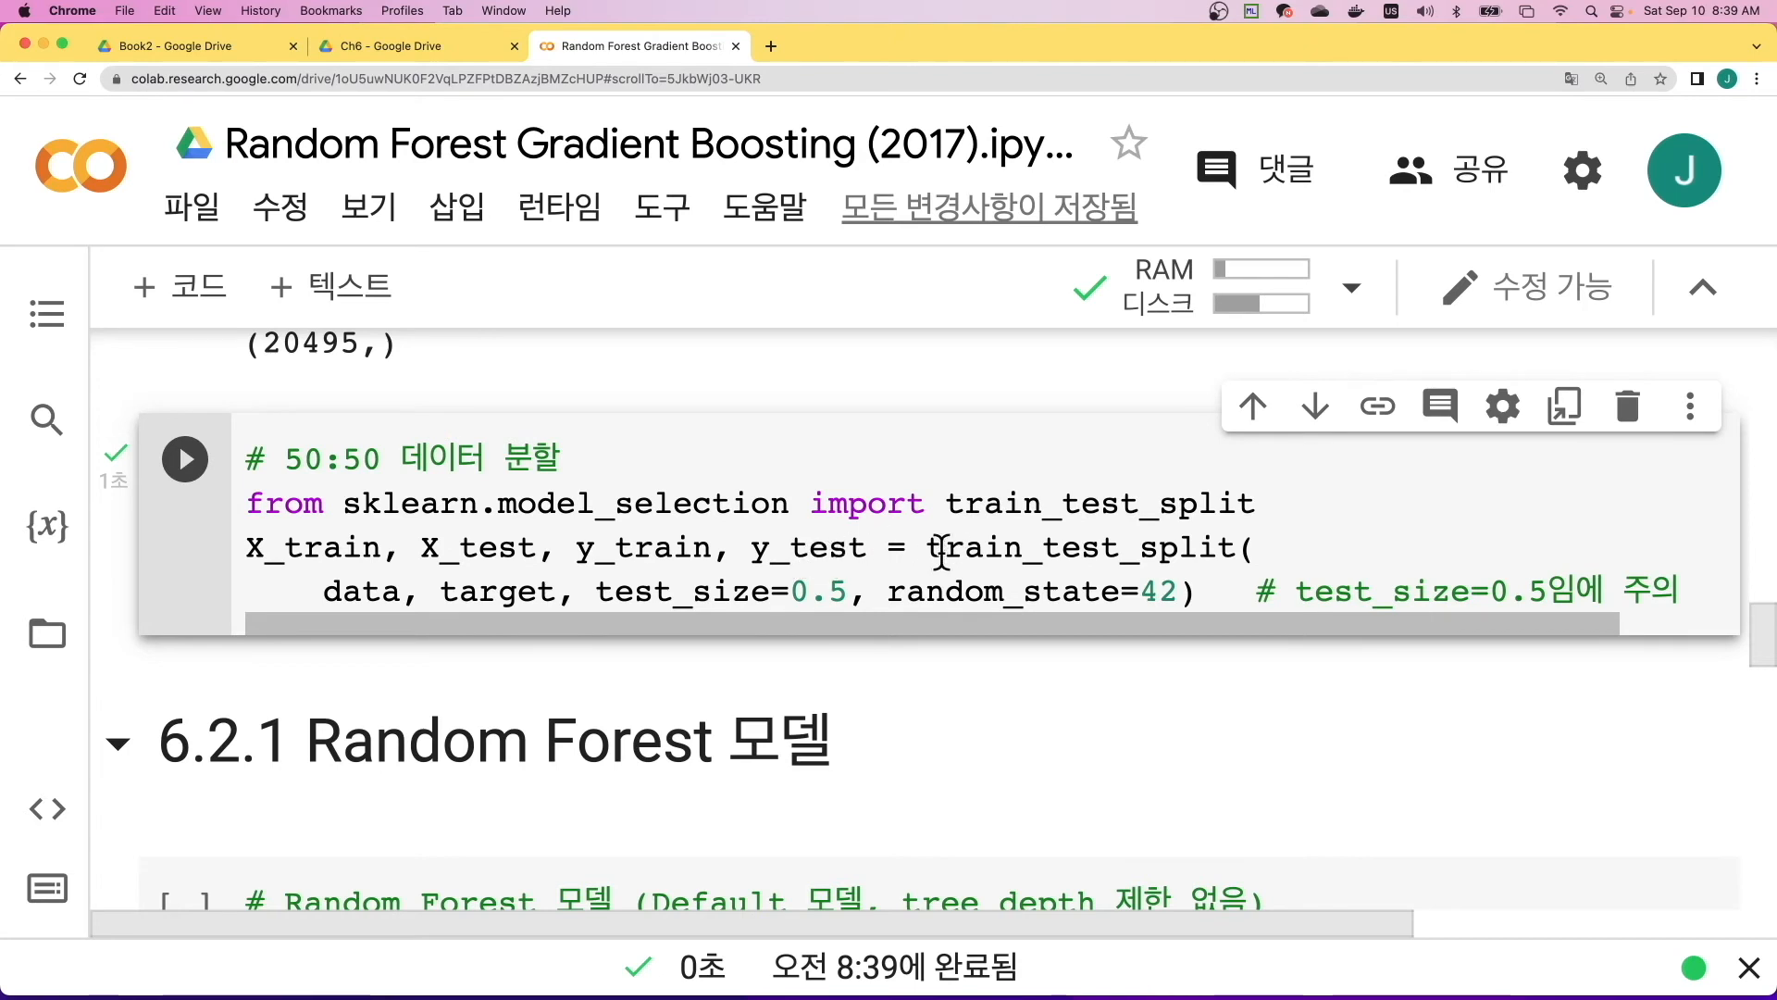
- Highlight the train_test_split call in the 50:50 data split cell and run that cell again
drag(929, 547, 1238, 548)
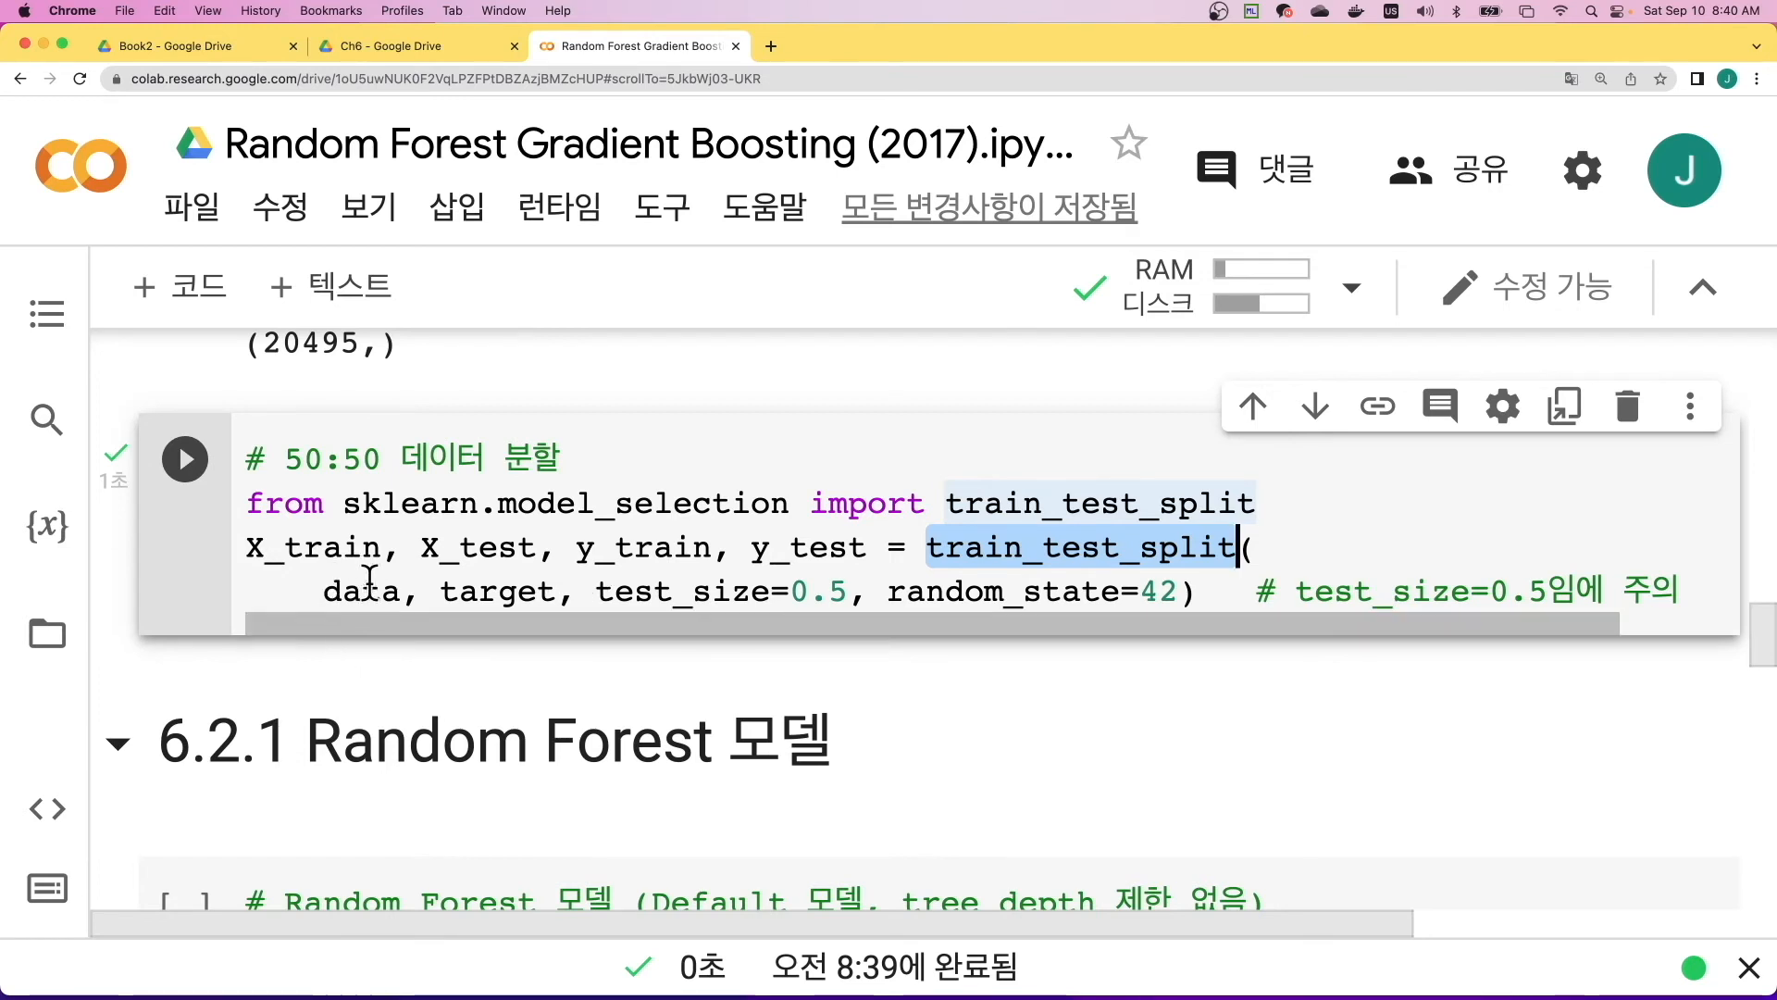
mouse_move(370, 590)
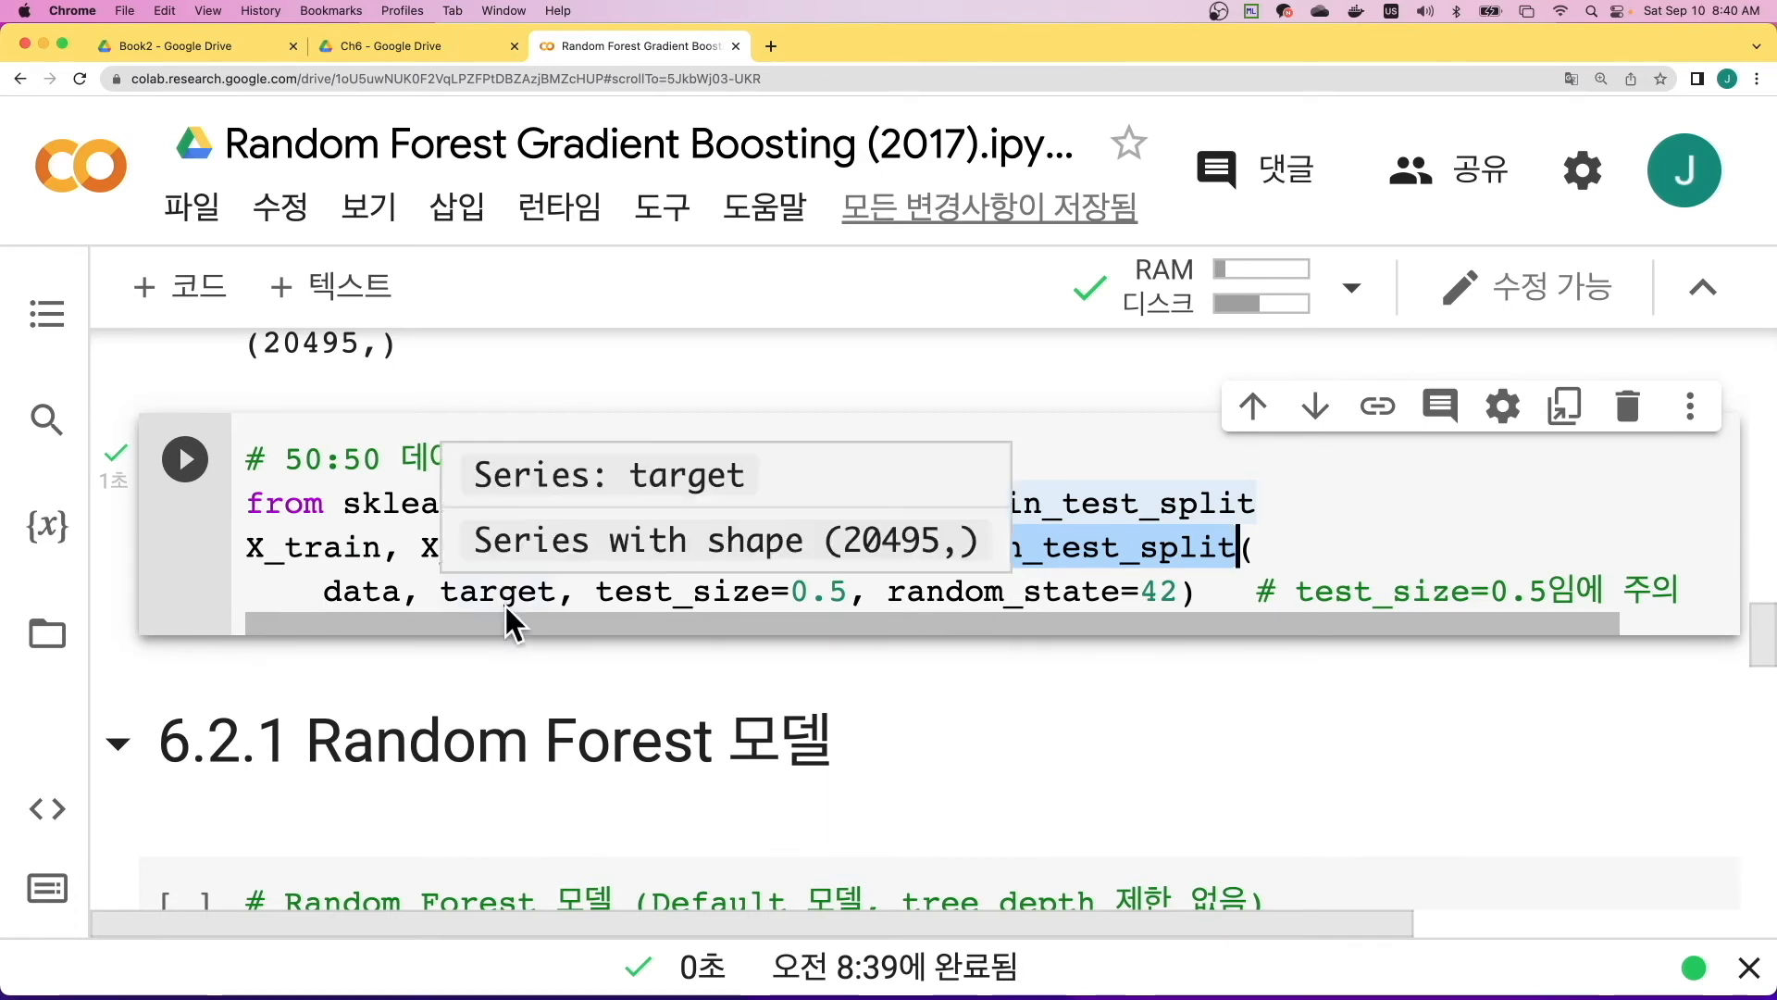
click(203, 478)
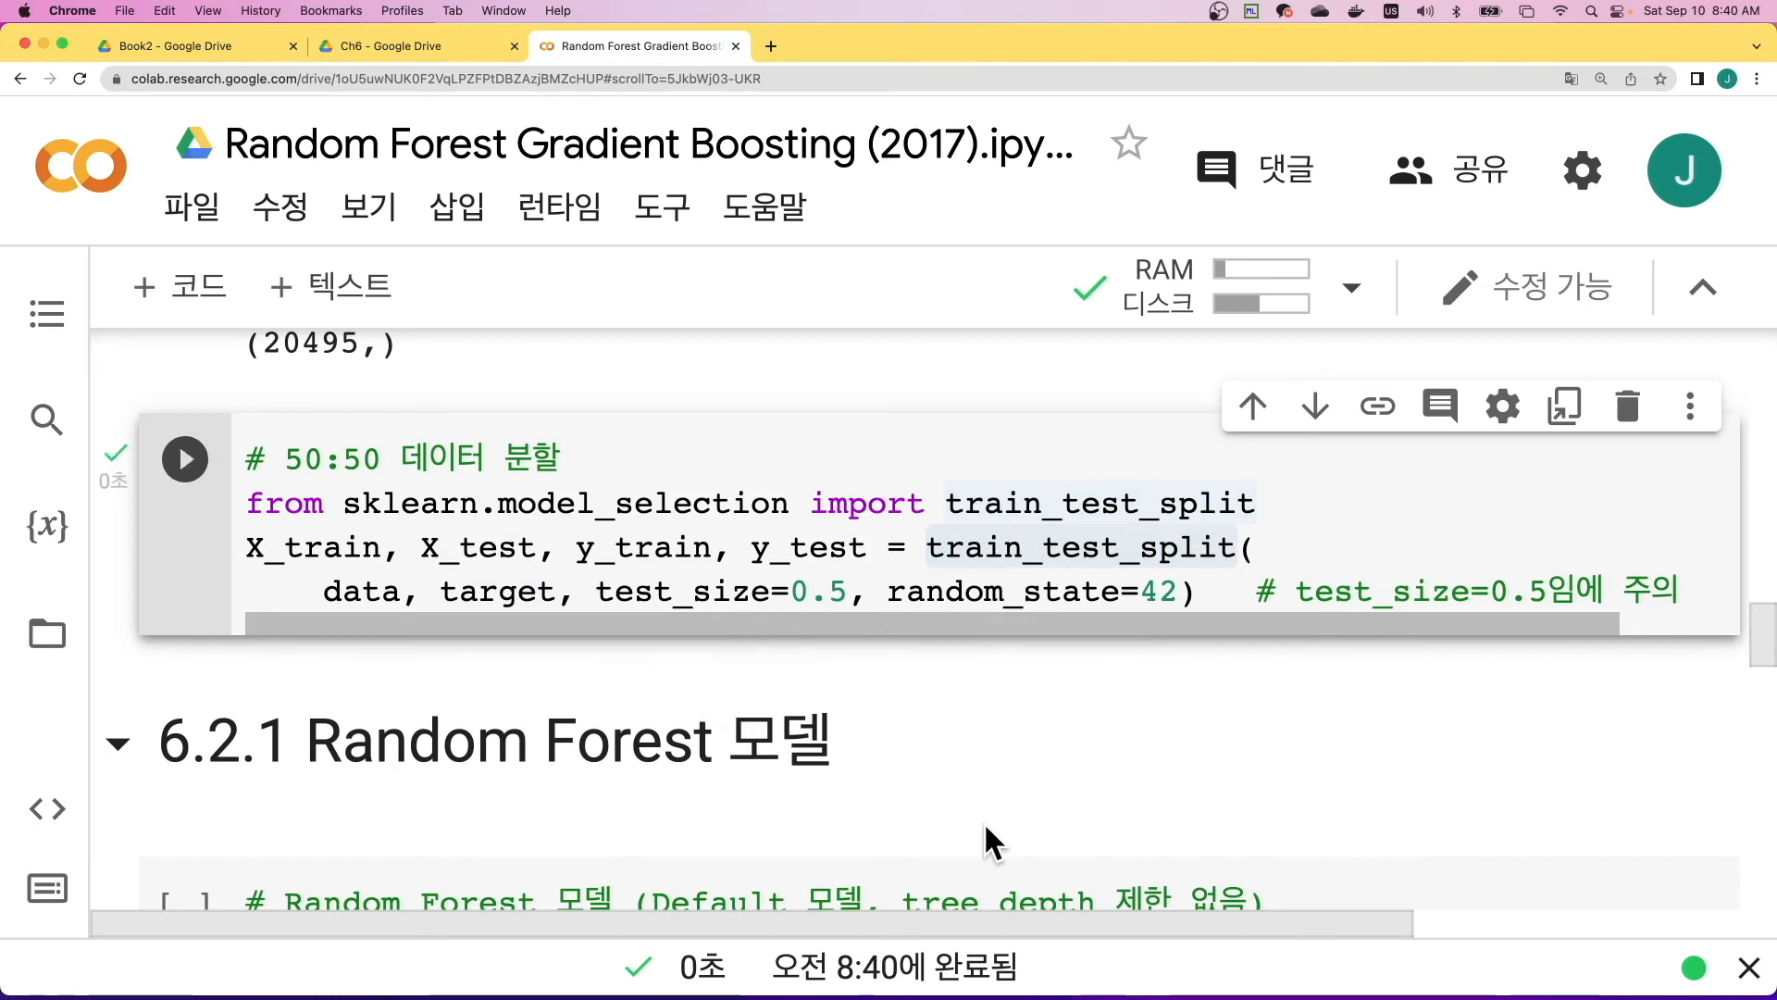
- Run the default Random Forest cell in section 6.2.1, with n_estimators = 100 and random_state=0
scroll(984, 820, down, 5)
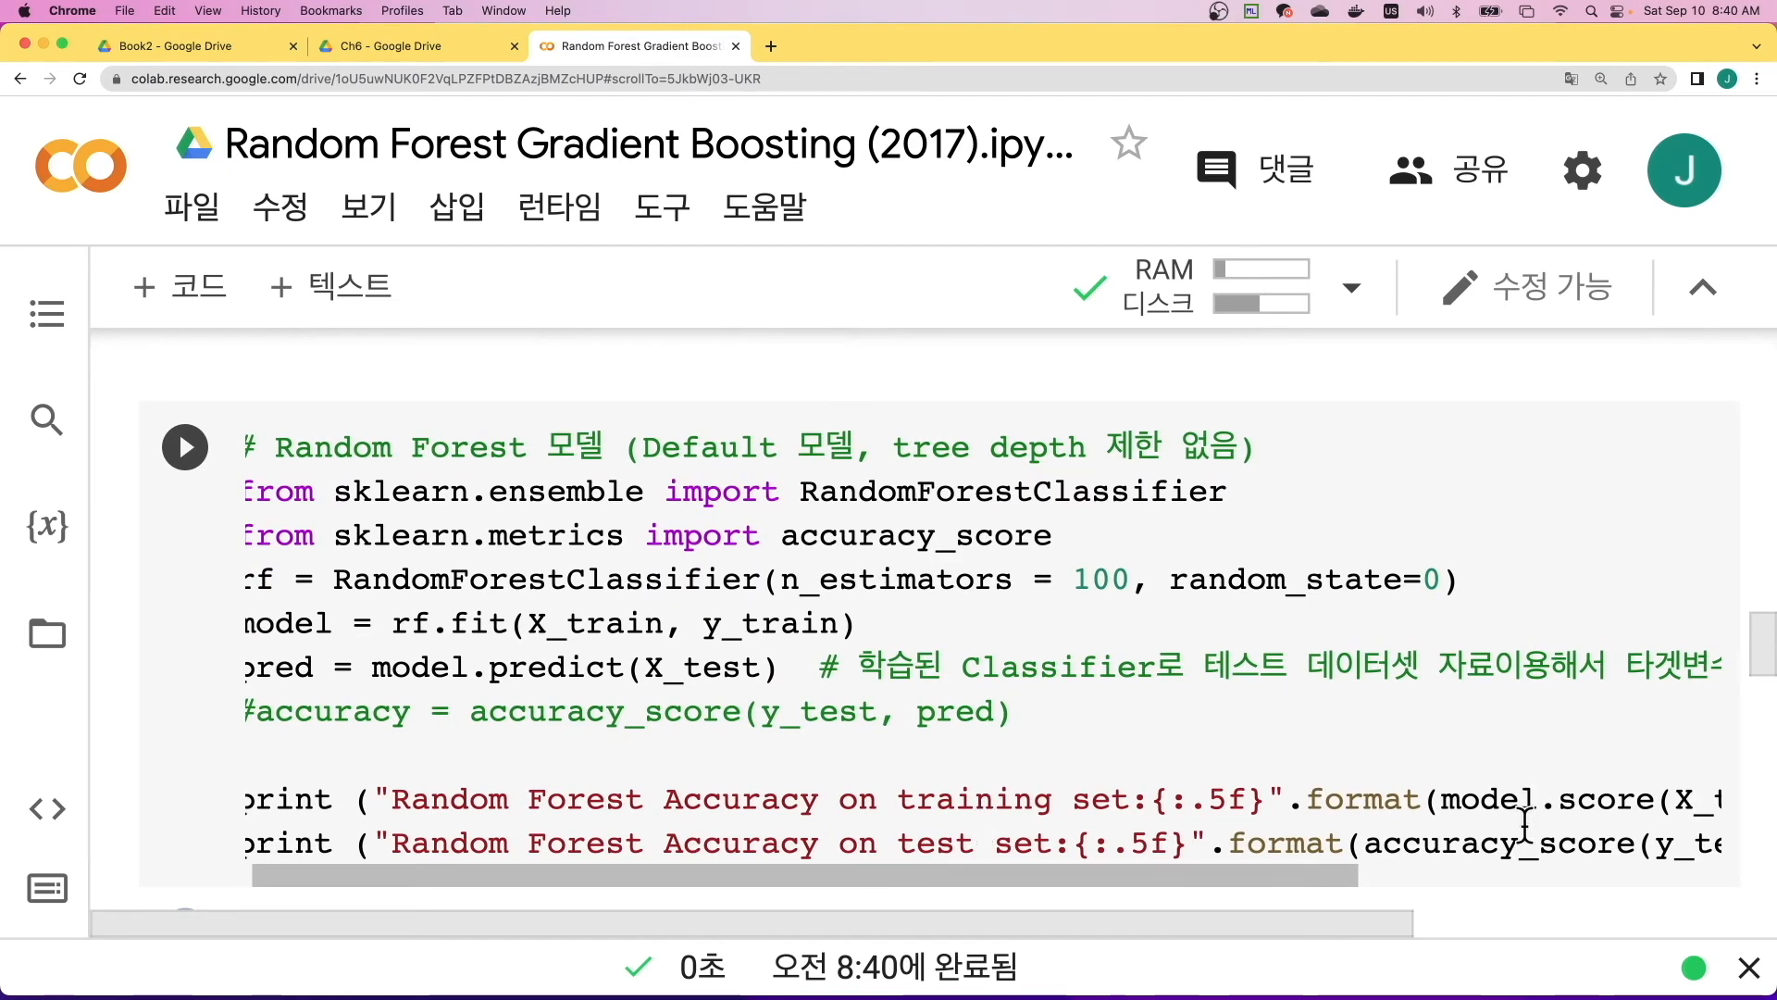
scroll(893, 738, left, 1)
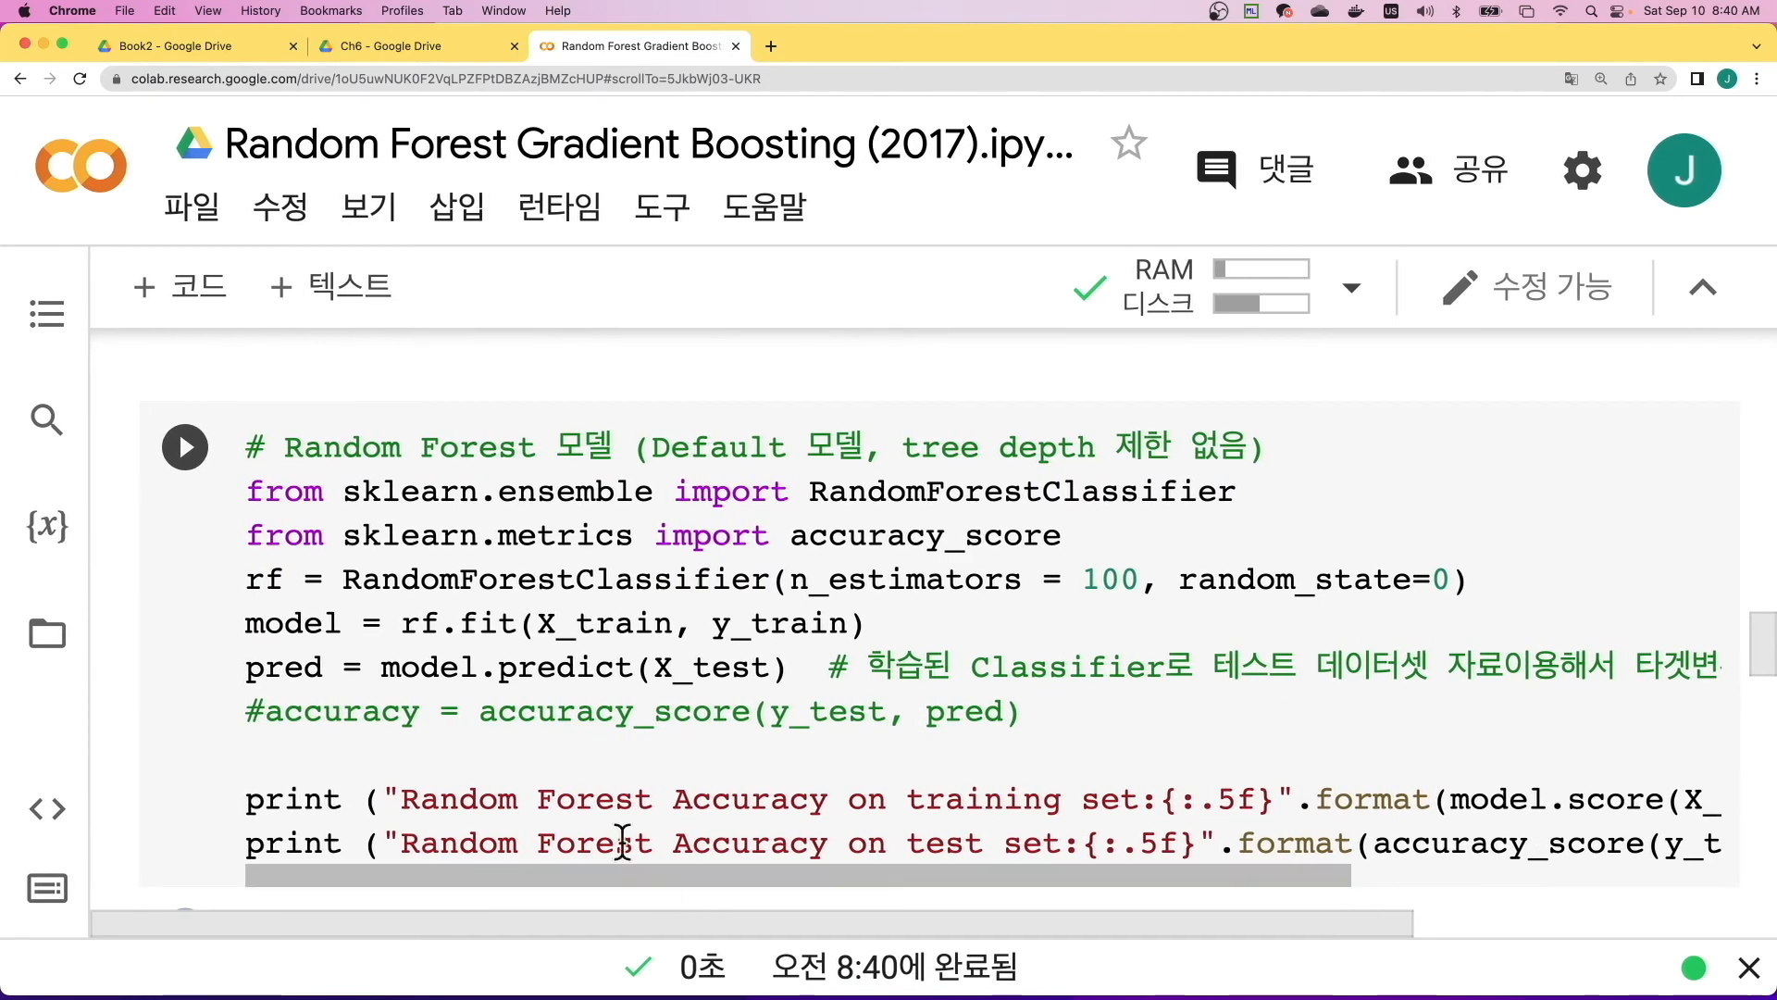
scroll(192, 701, right, 2)
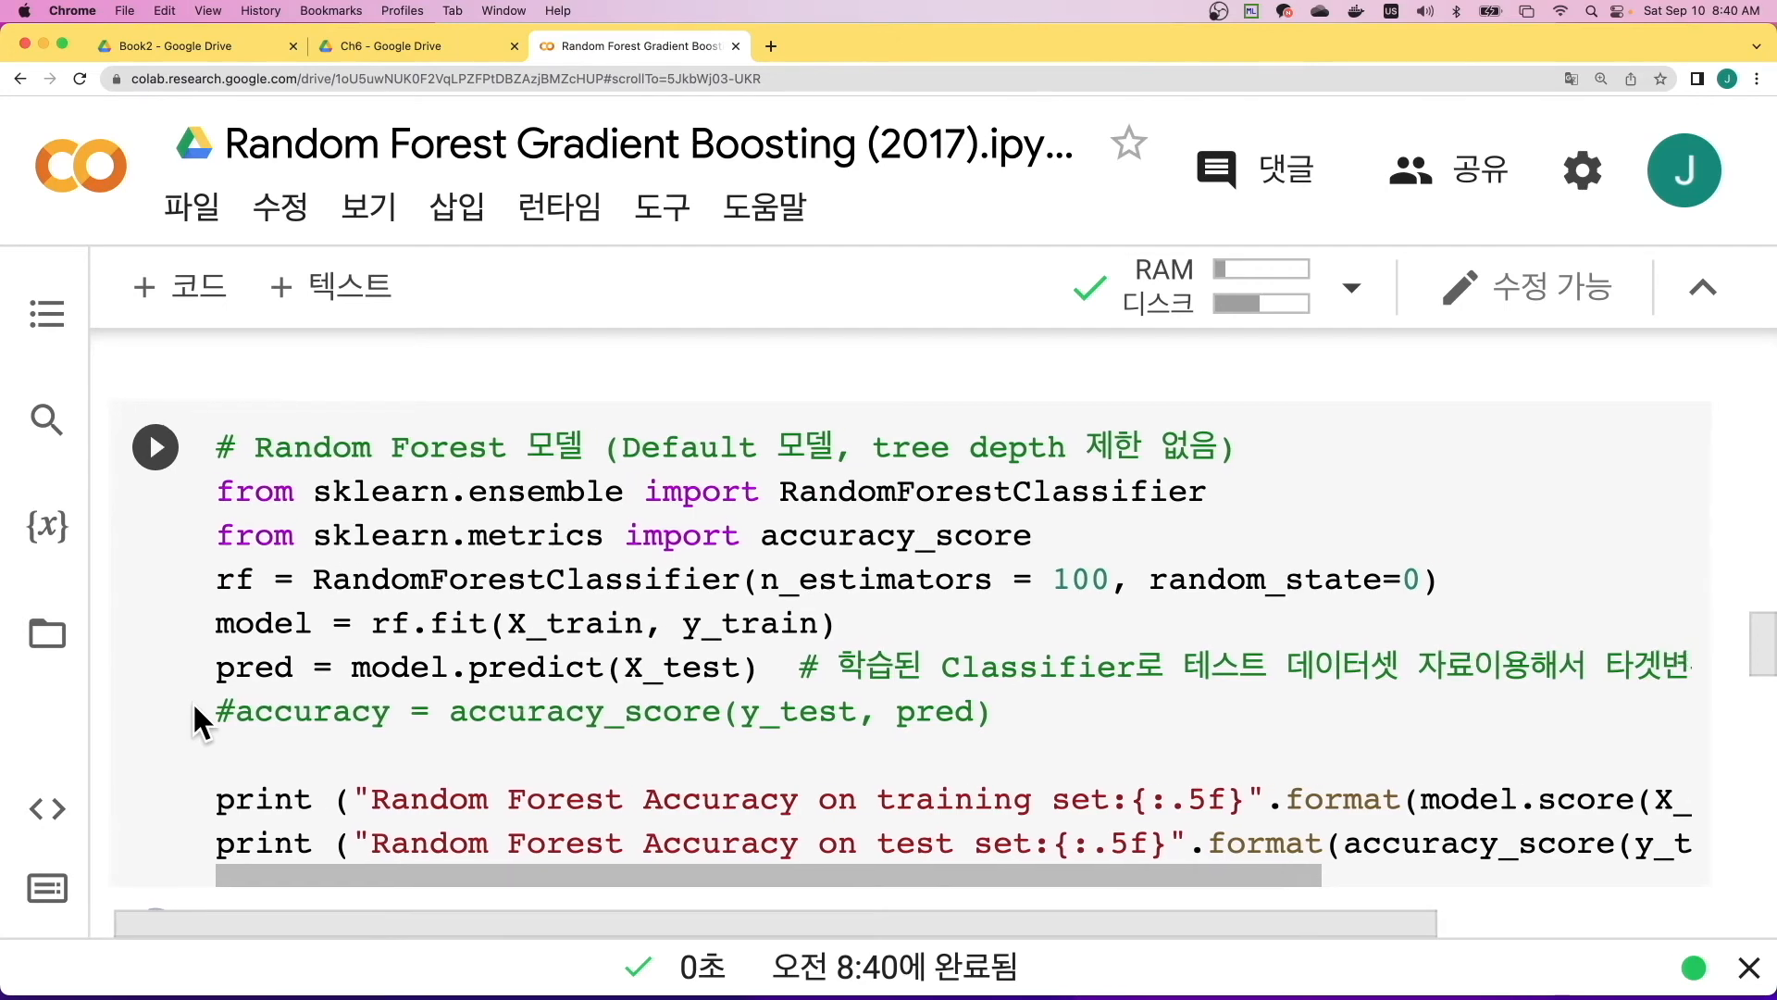
scroll(172, 692, down, 1)
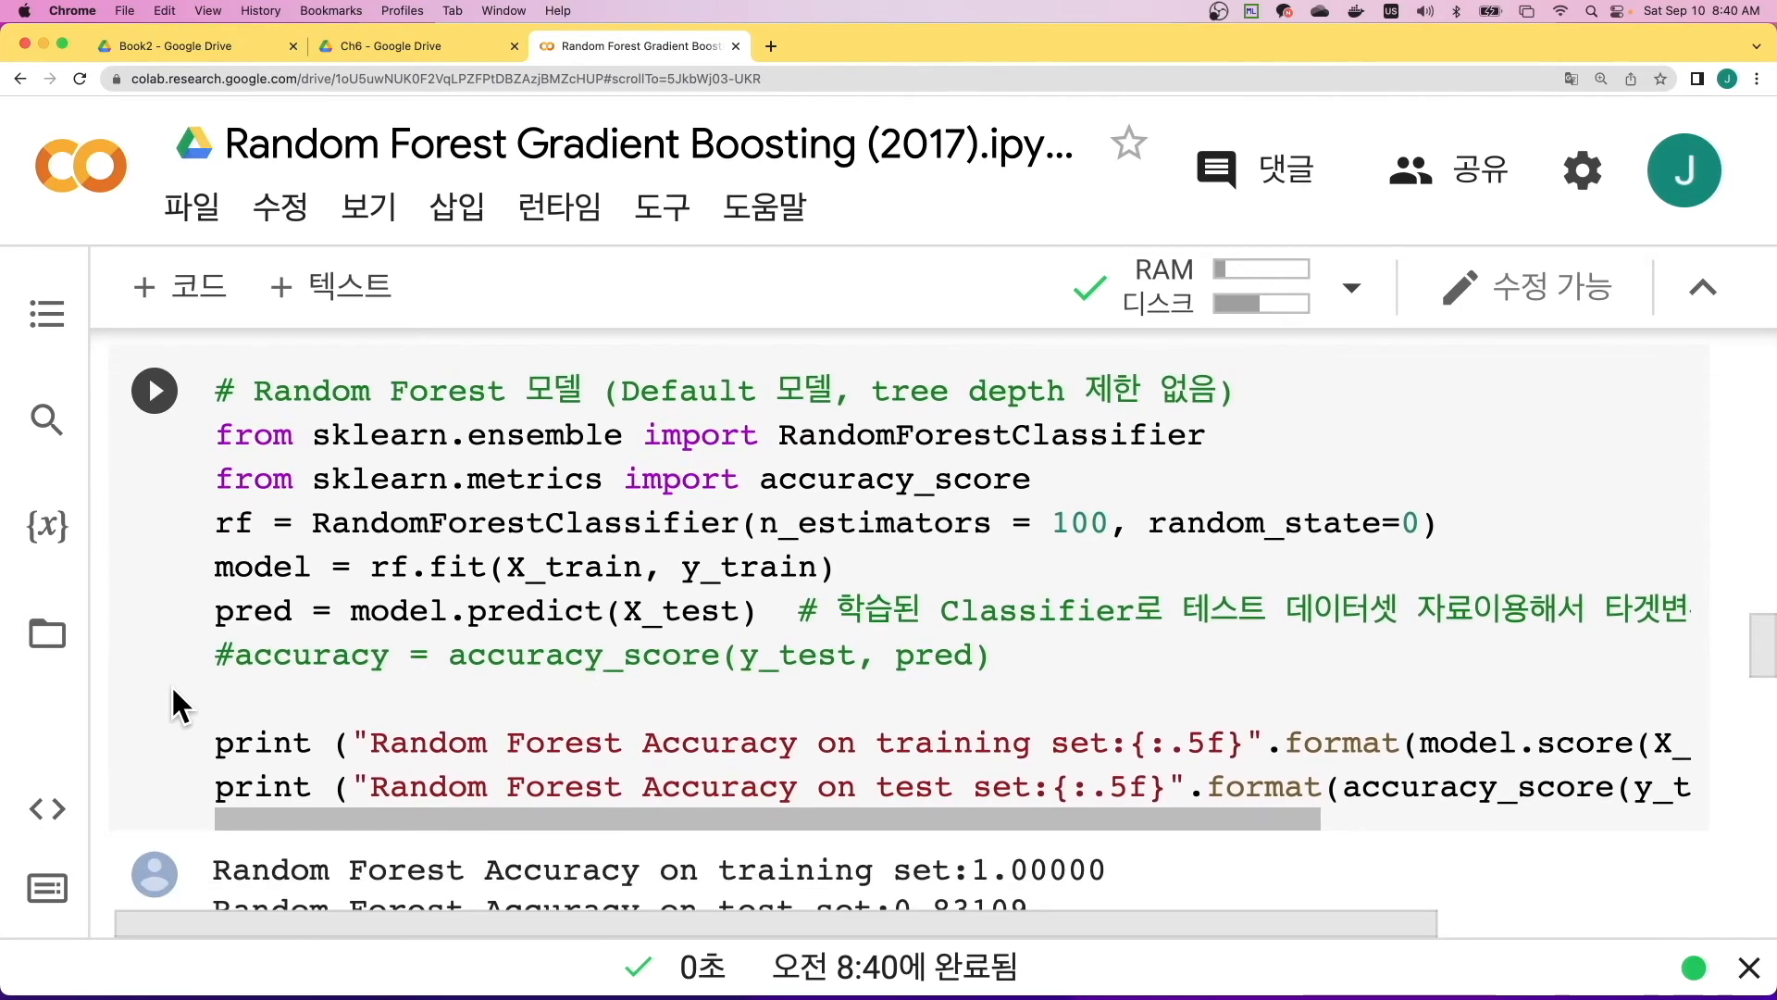
click(159, 381)
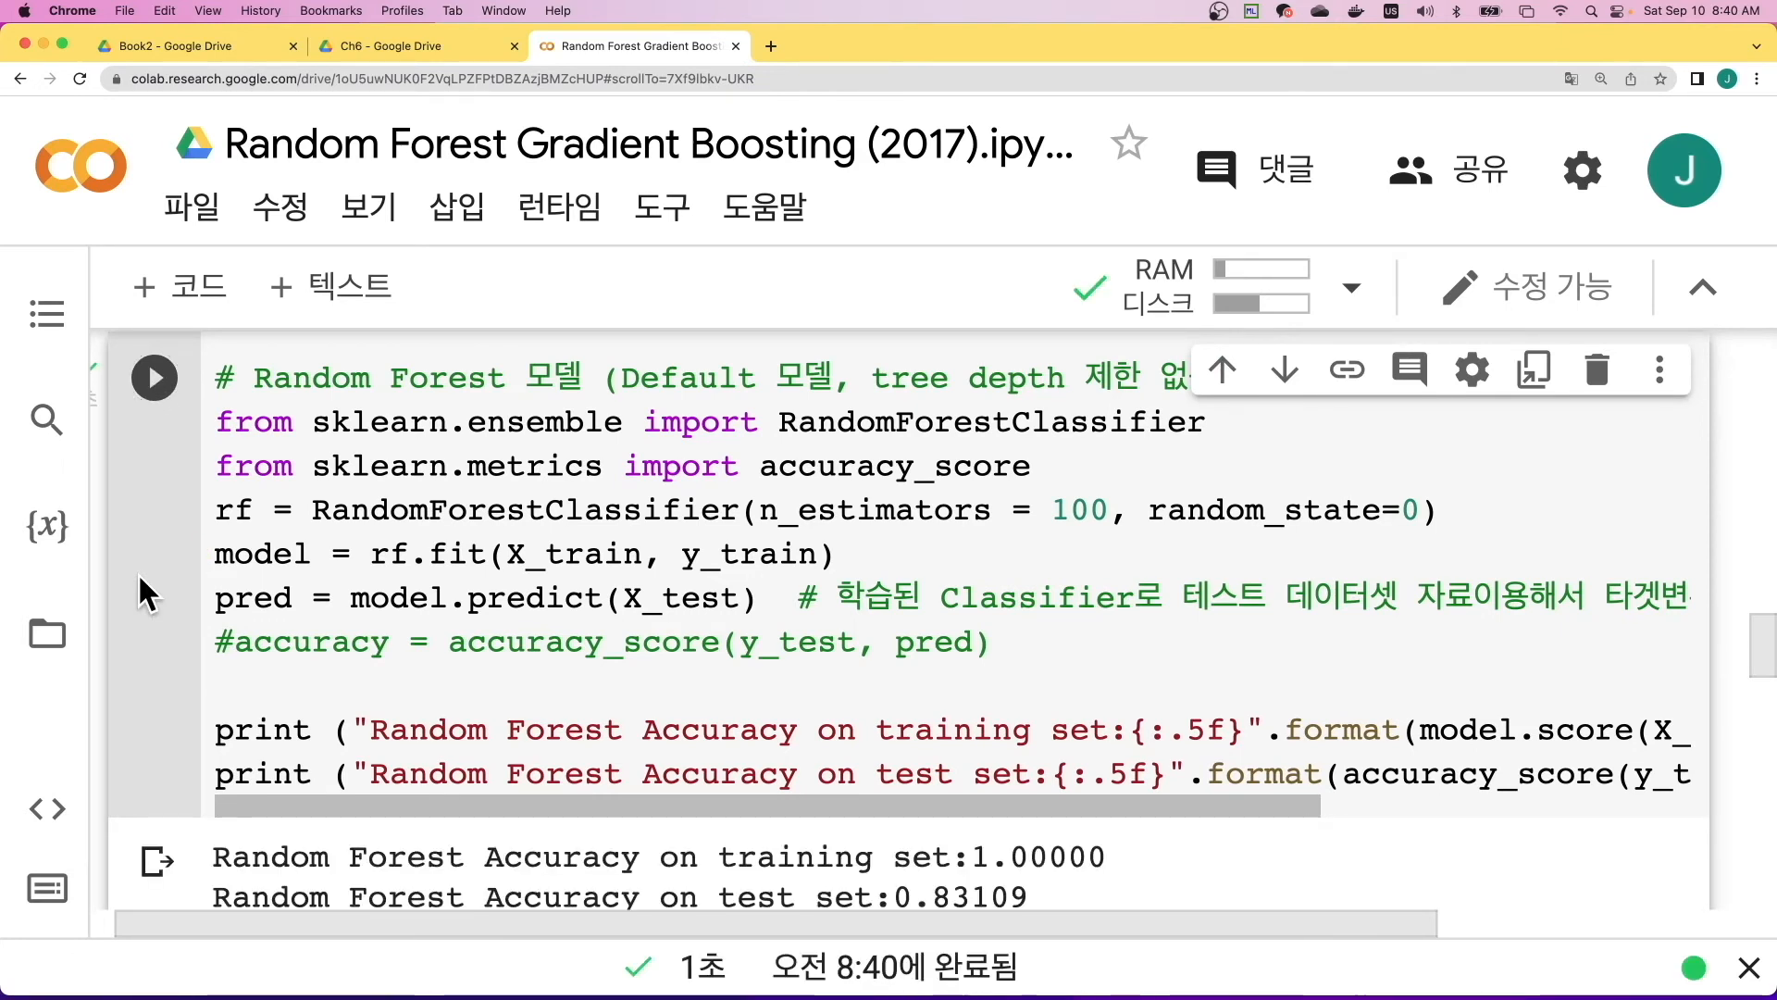
- Review the default Random Forest code, from the RandomForestClassifier import through model.predict to the two accuracy print lines
scroll(138, 576, down, 1)
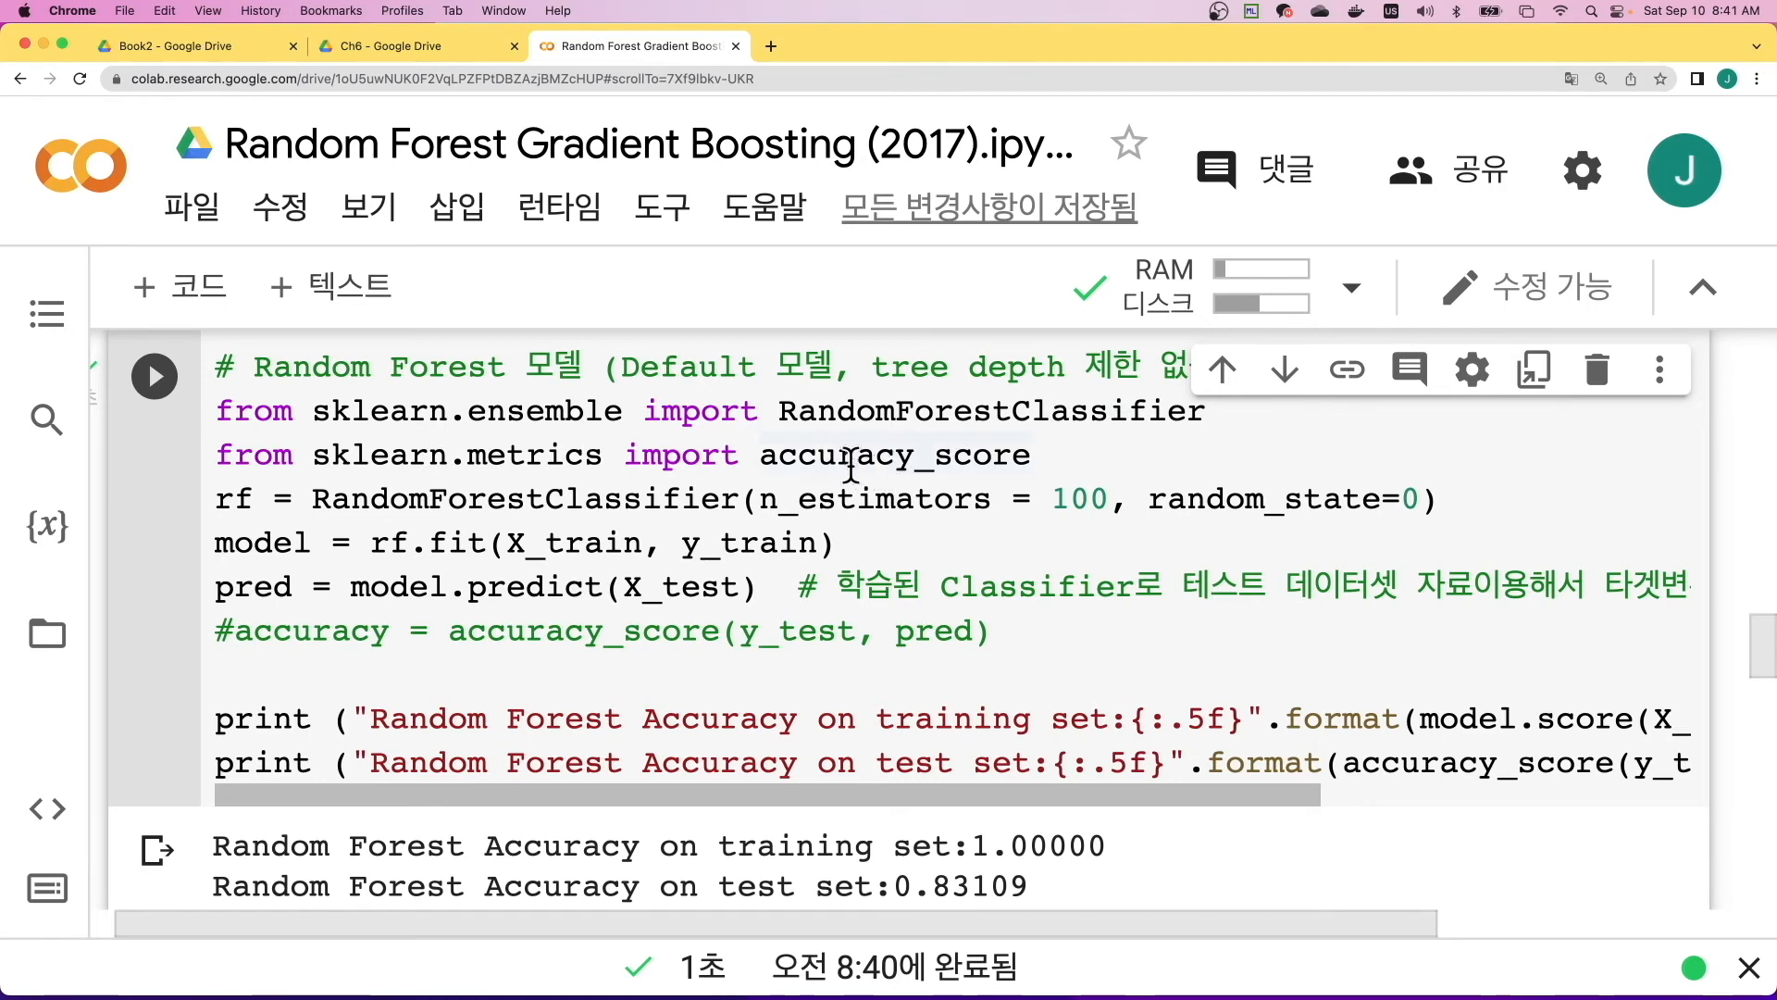
drag(781, 410, 1241, 408)
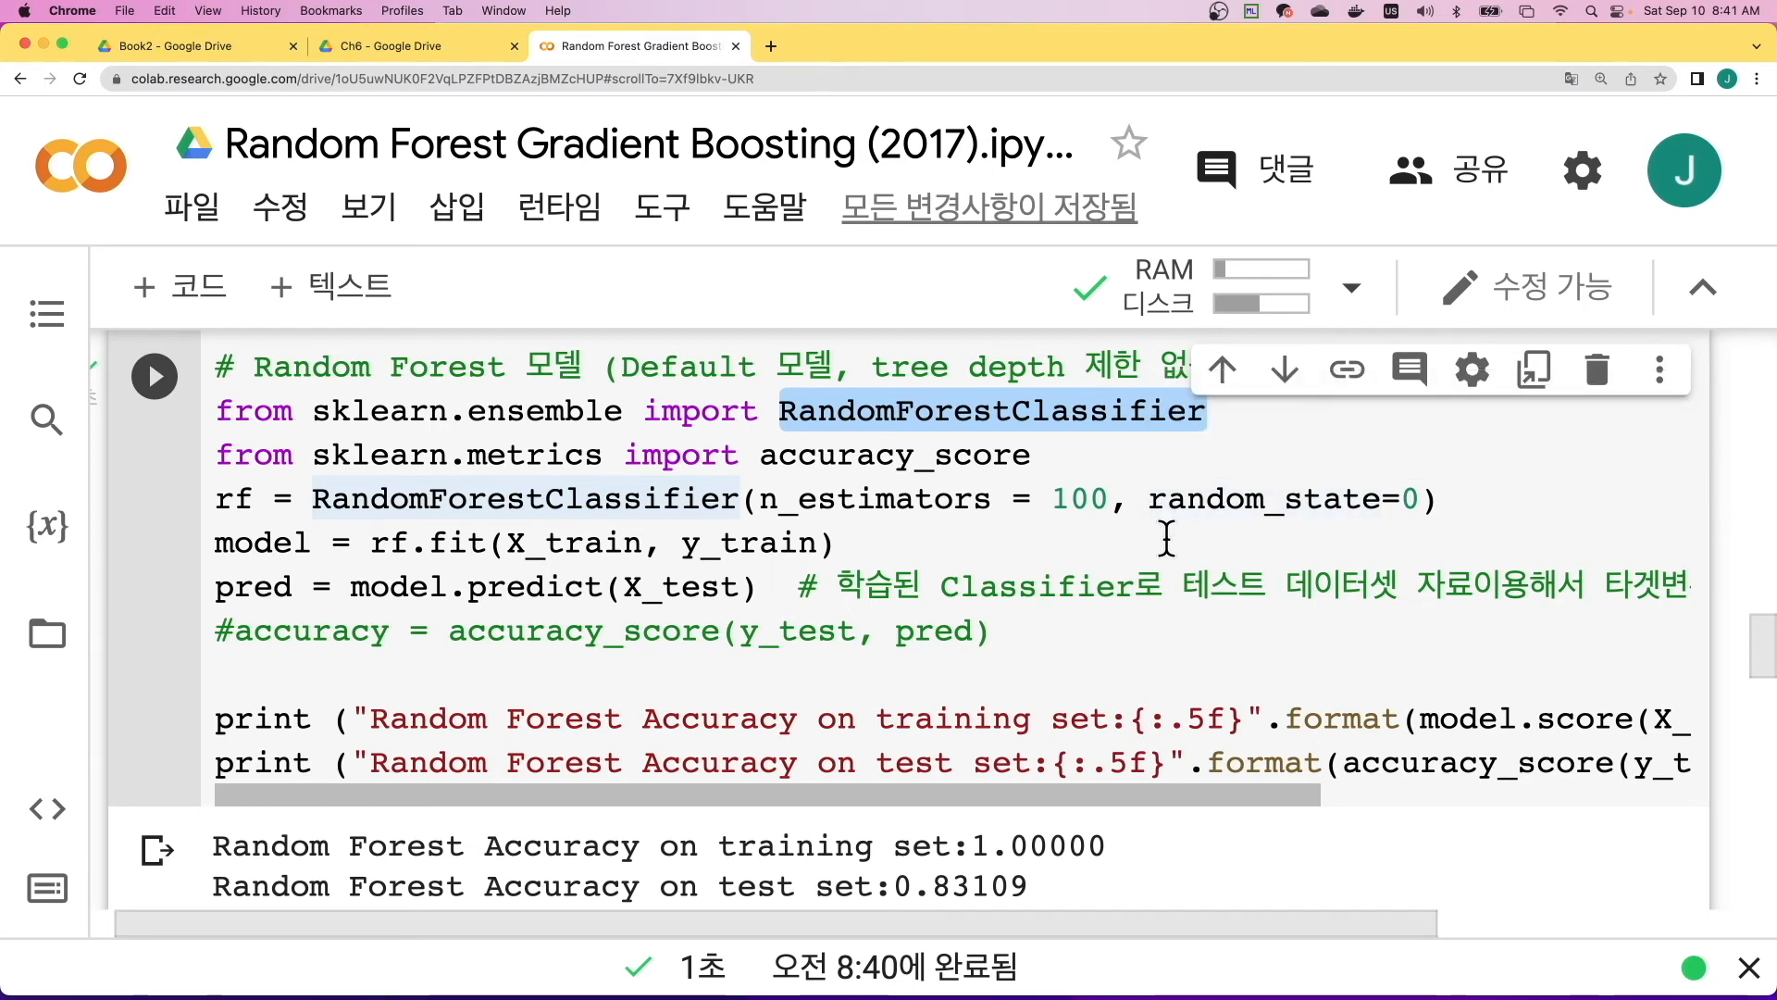
mouse_move(1151, 509)
mouse_move(765, 560)
mouse_move(618, 504)
double_click(417, 586)
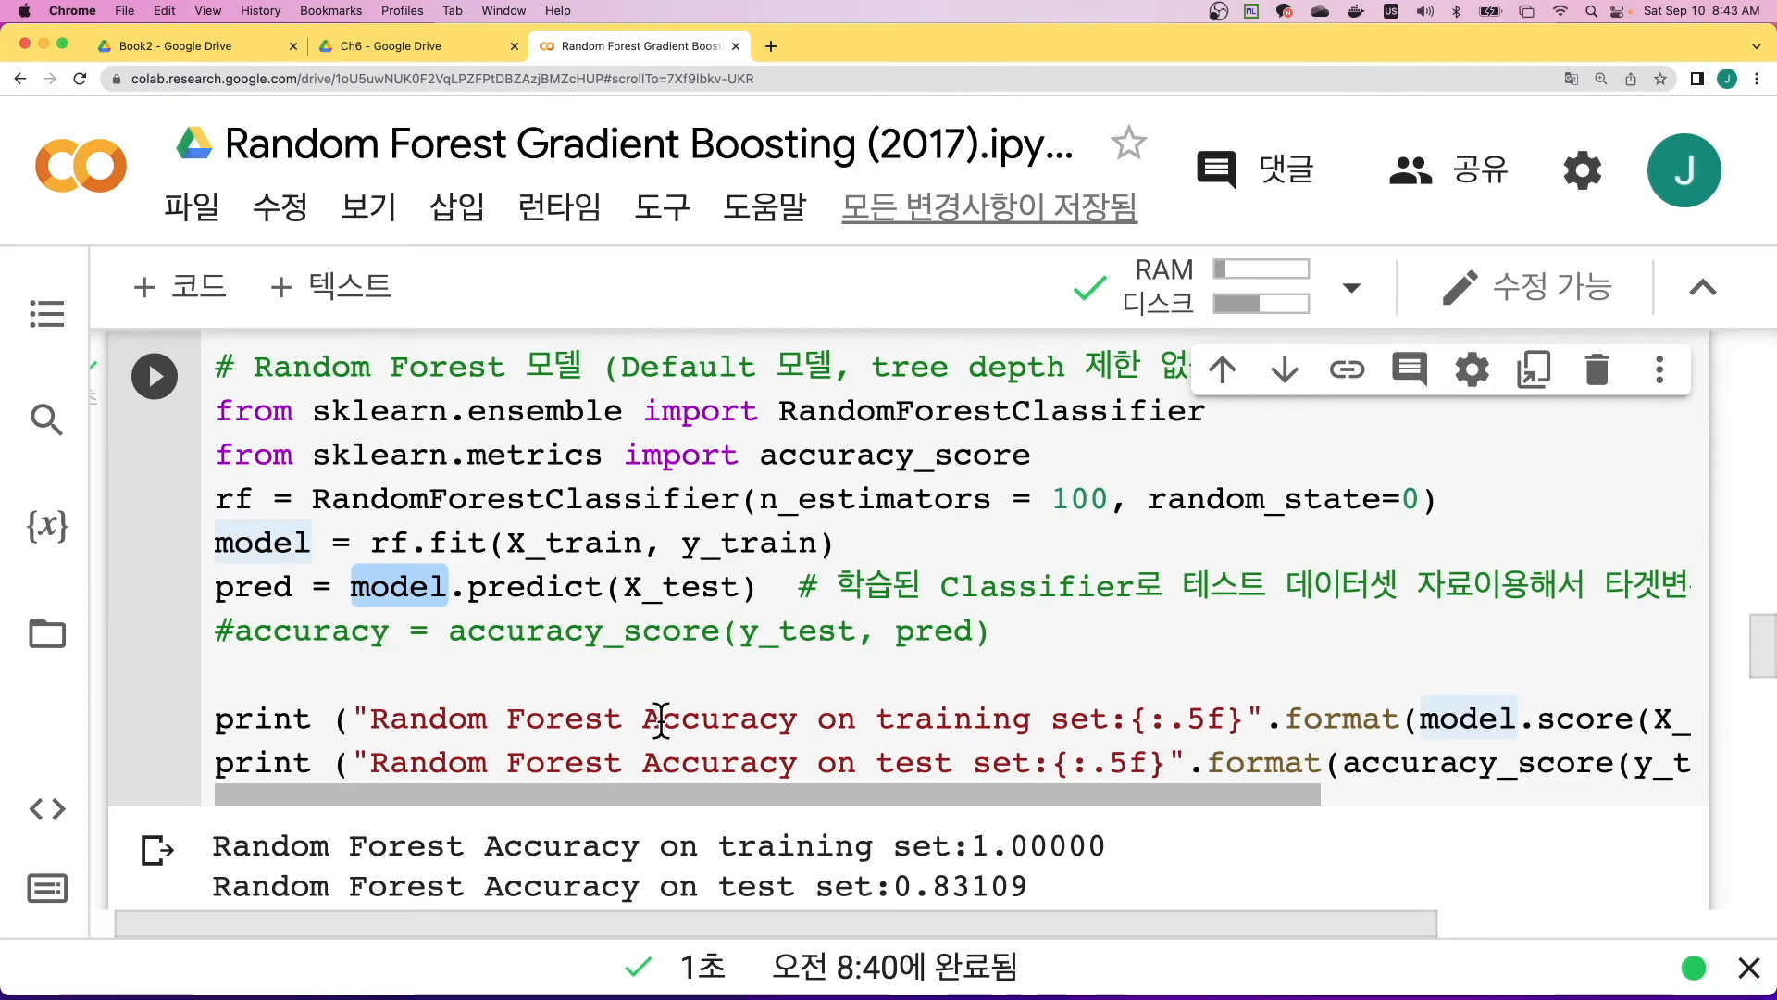
scroll(1386, 693, right, 5)
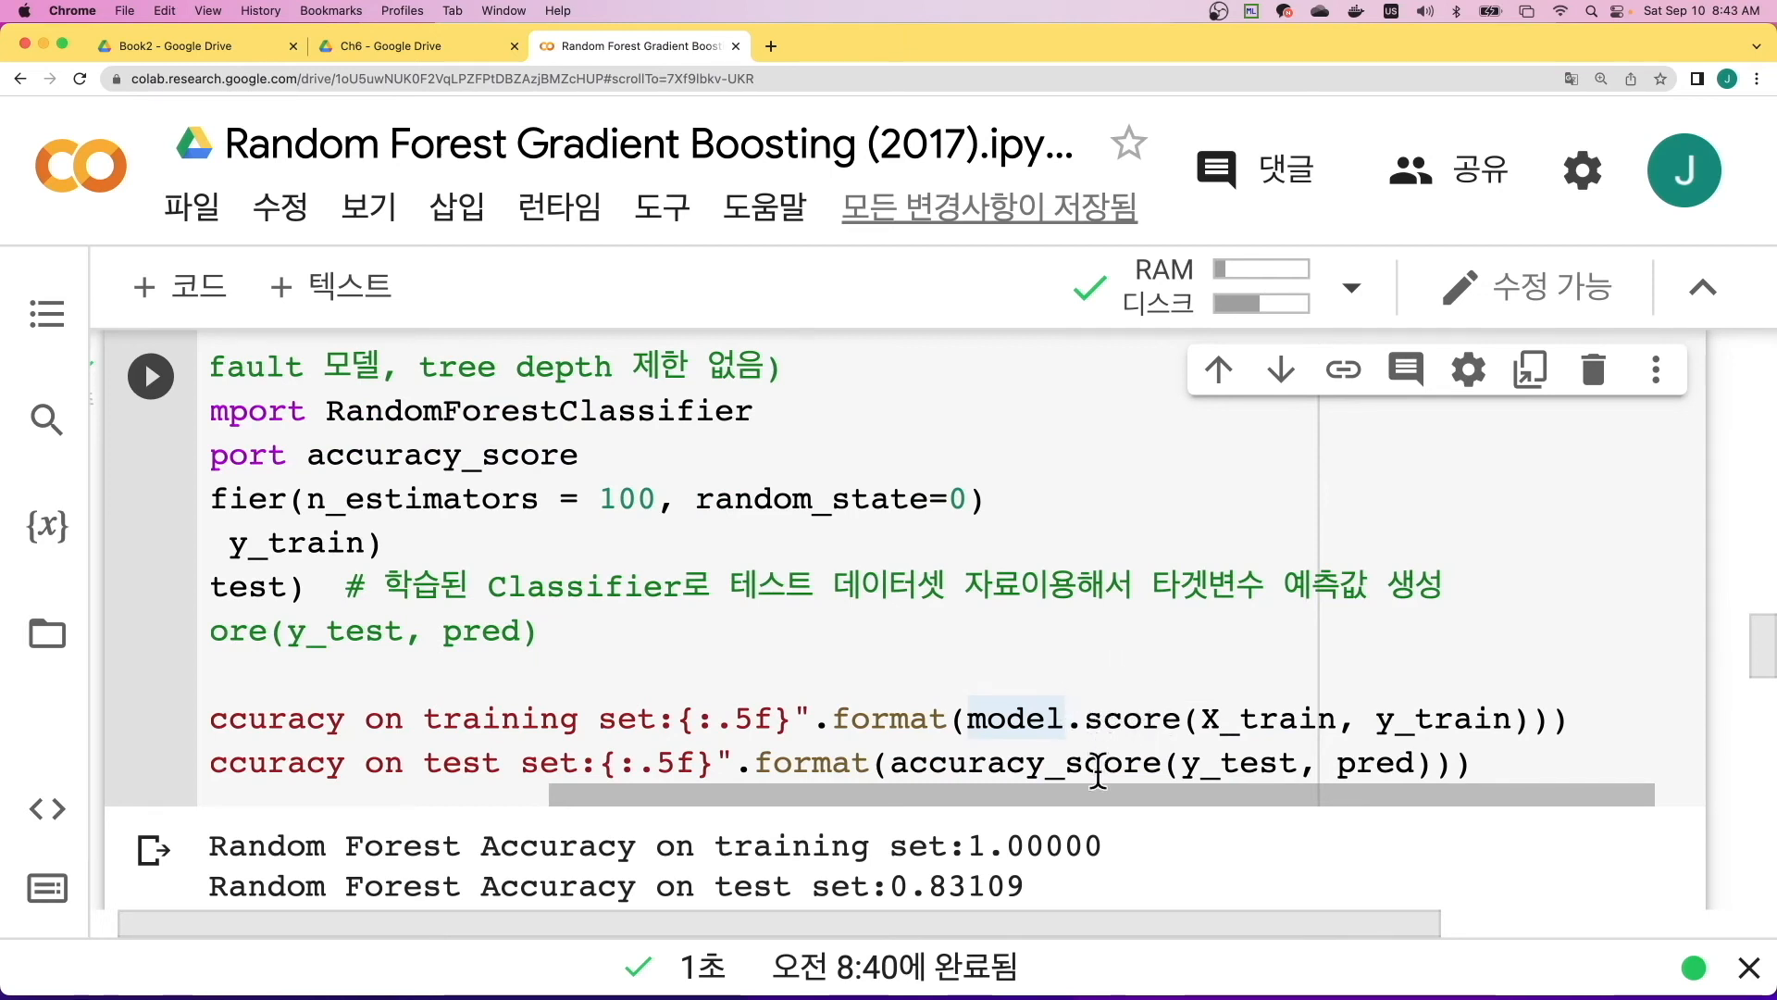
scroll(1098, 773, left, 10)
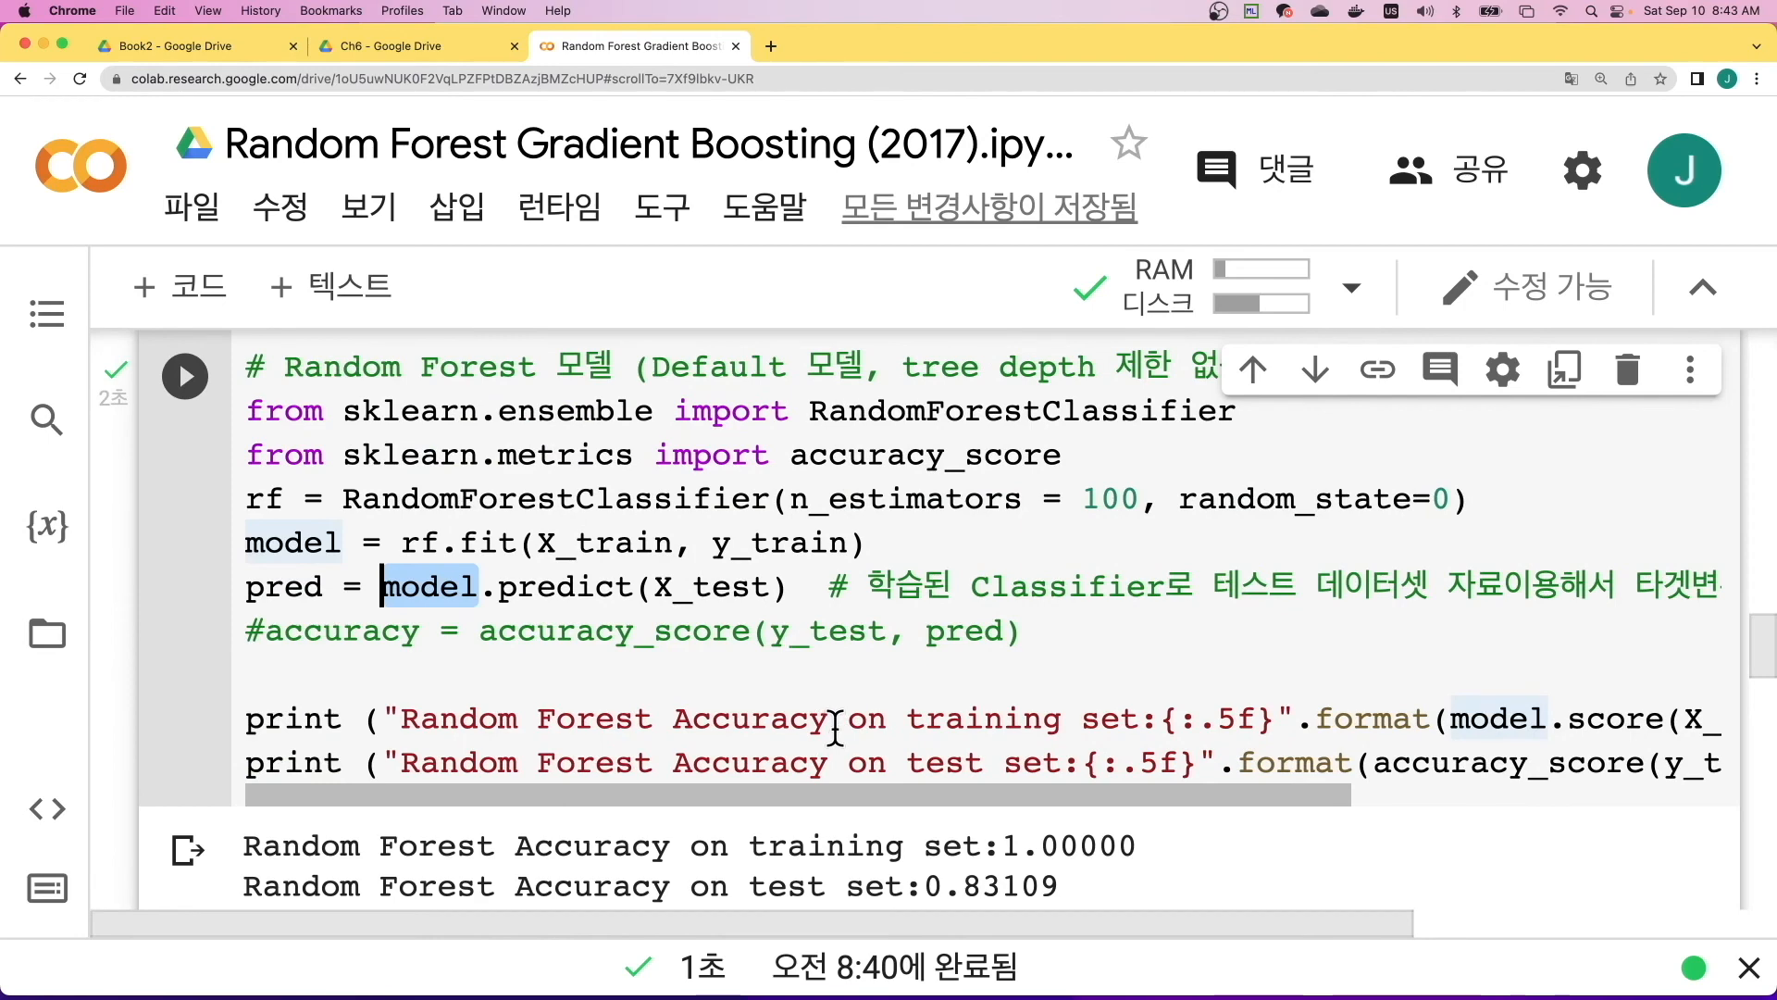
- Check the default Random Forest output, highlighting the test set label and its accuracy value
scroll(815, 773, down, 3)
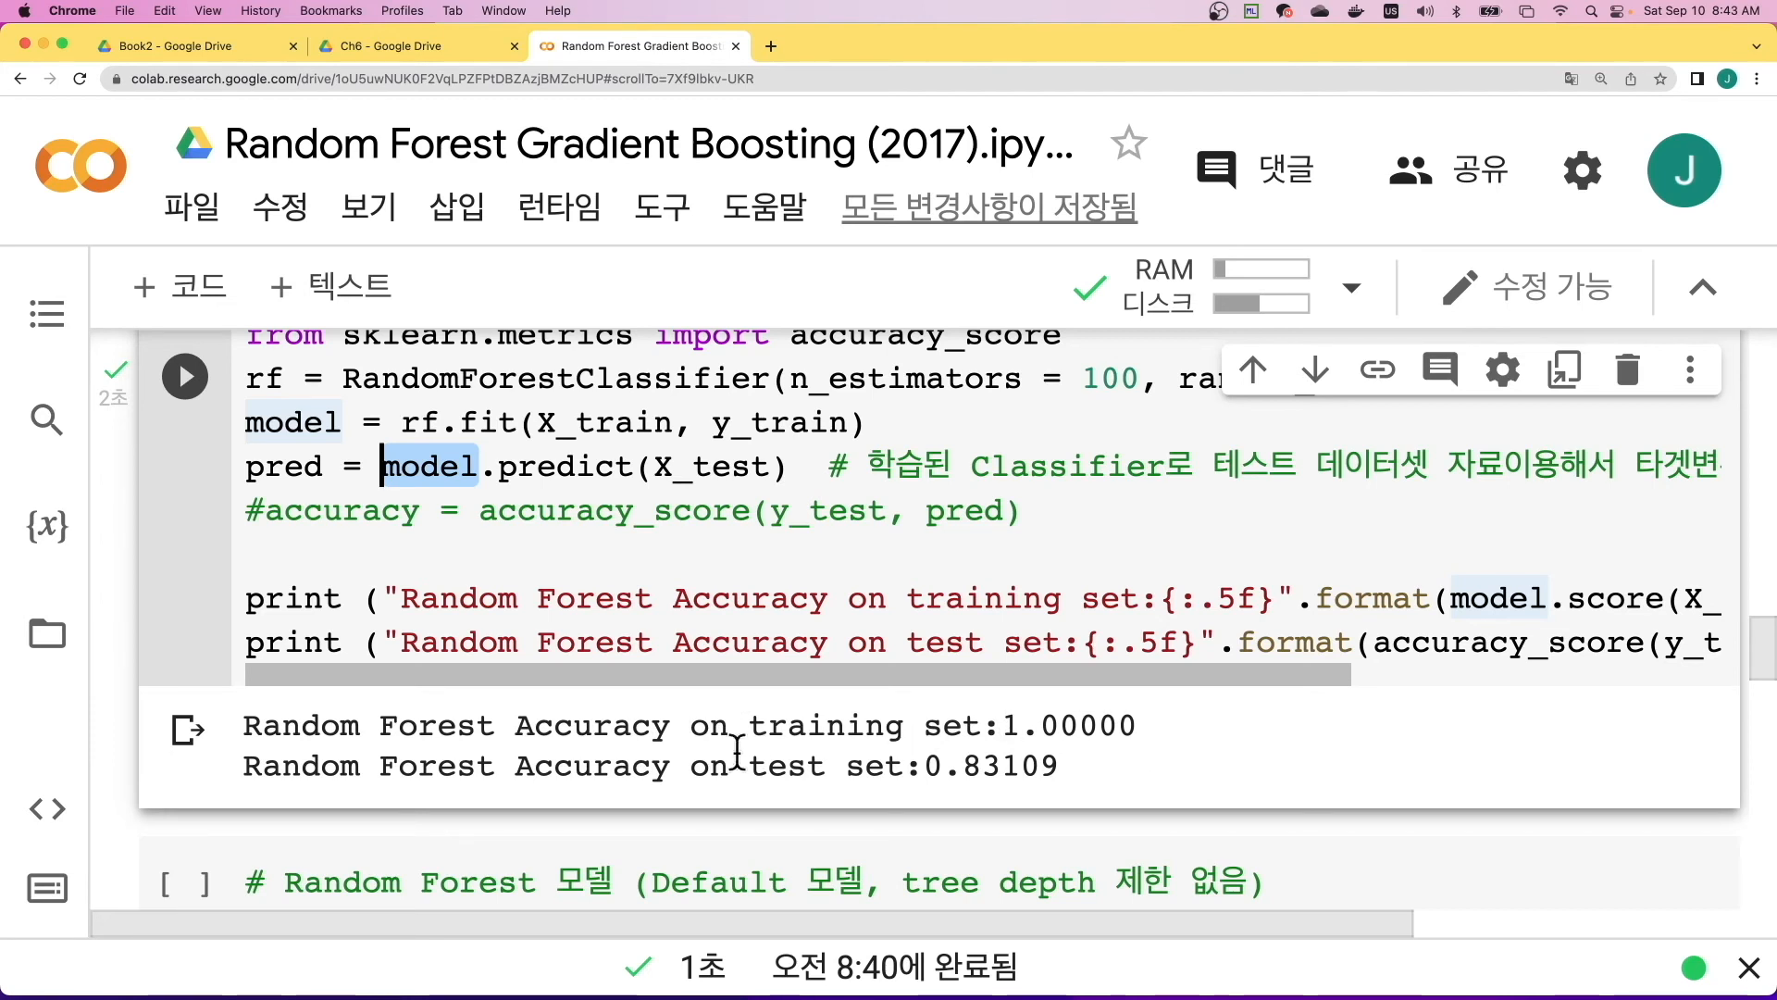
drag(752, 765, 905, 765)
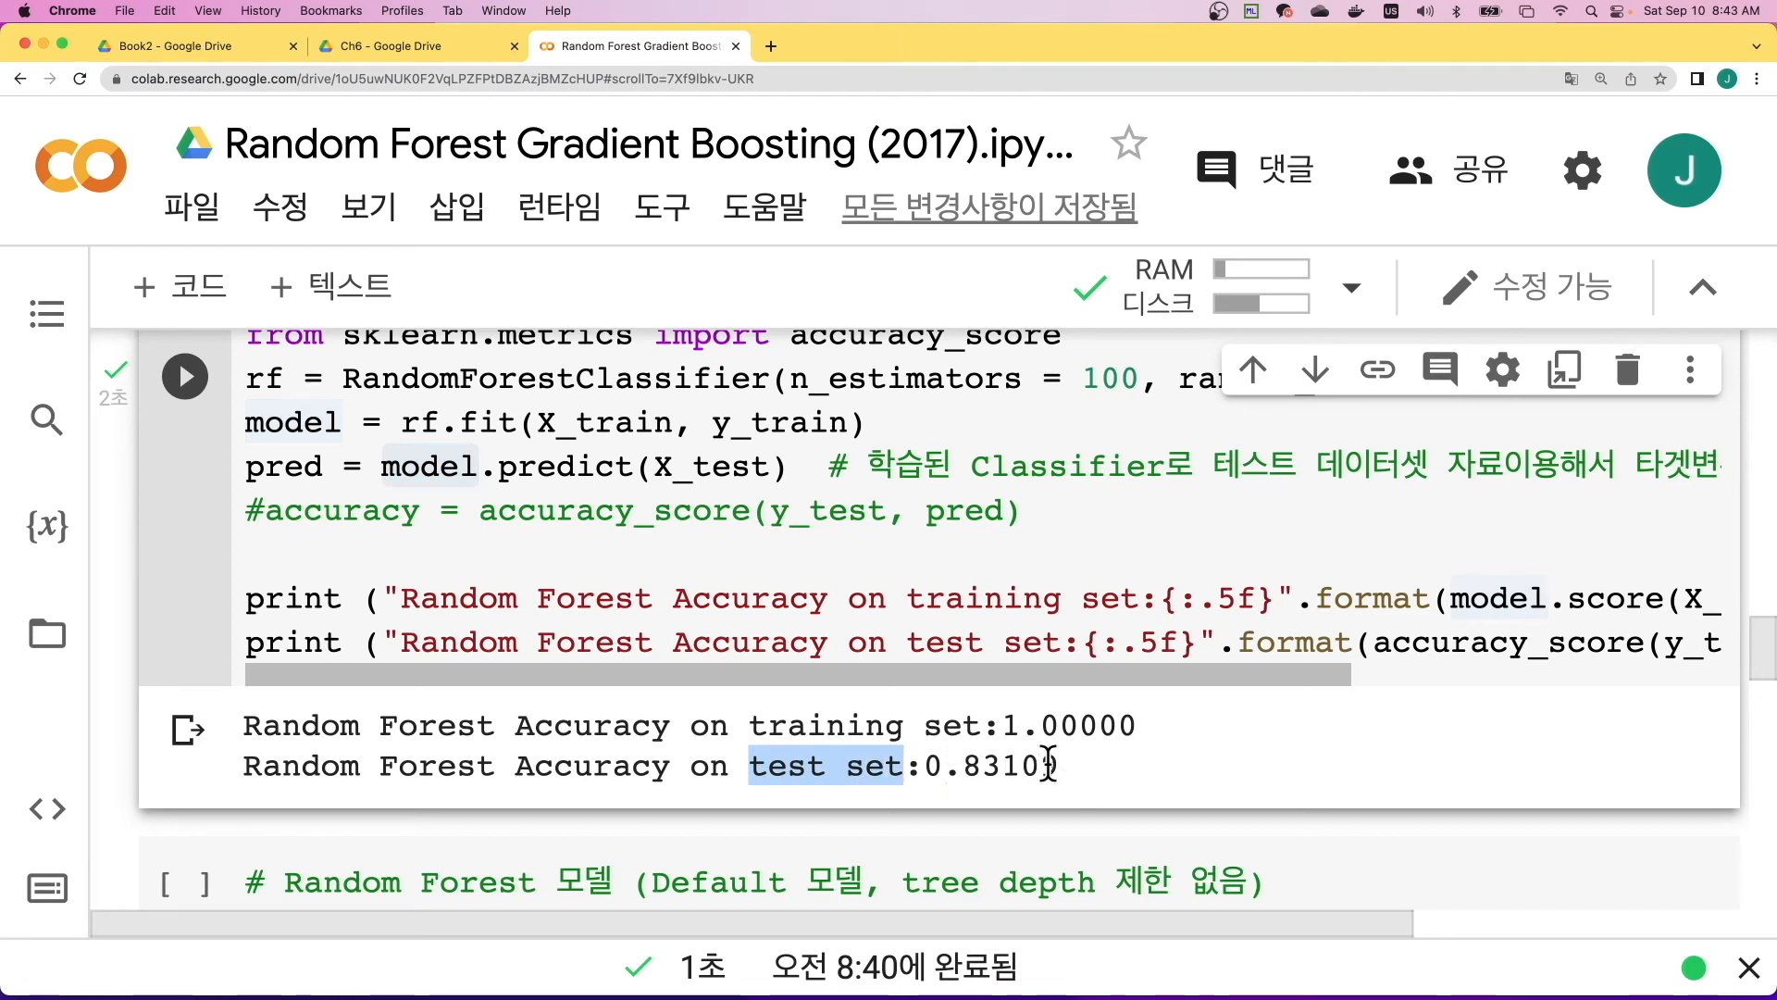
drag(1060, 767, 929, 769)
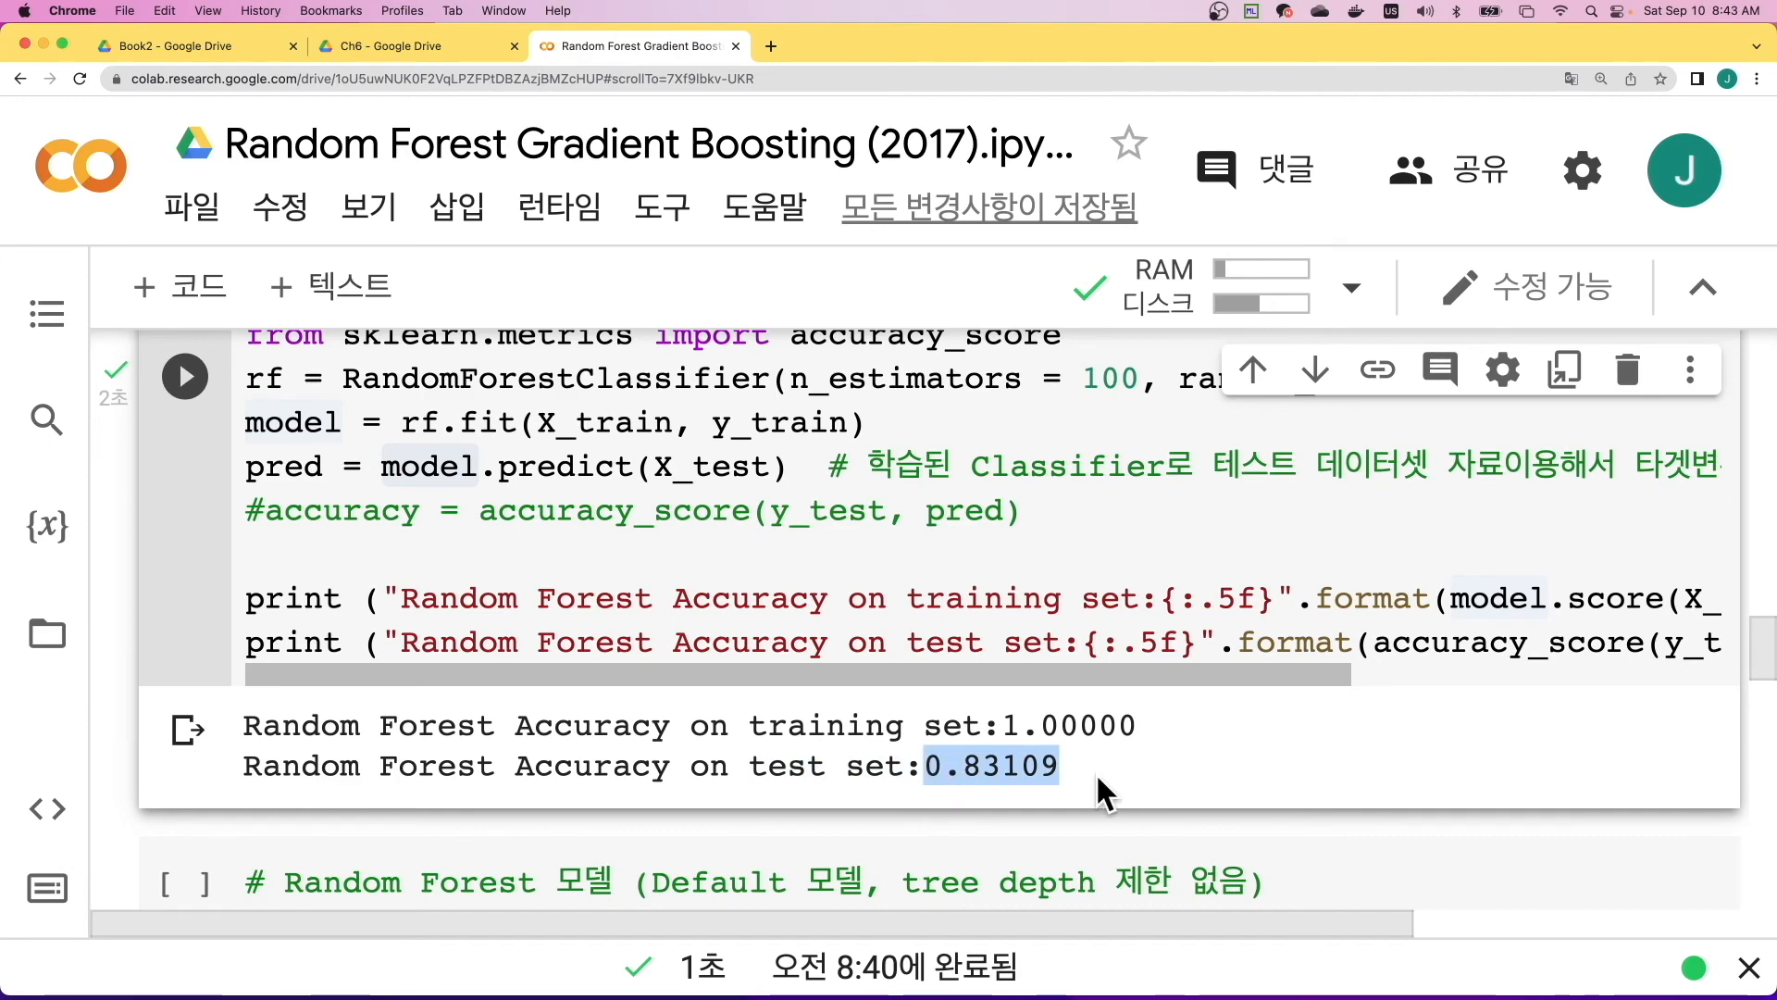
- Rerun the default Random Forest cell and bring its training and test accuracy output into view
scroll(1096, 772, right, 2)
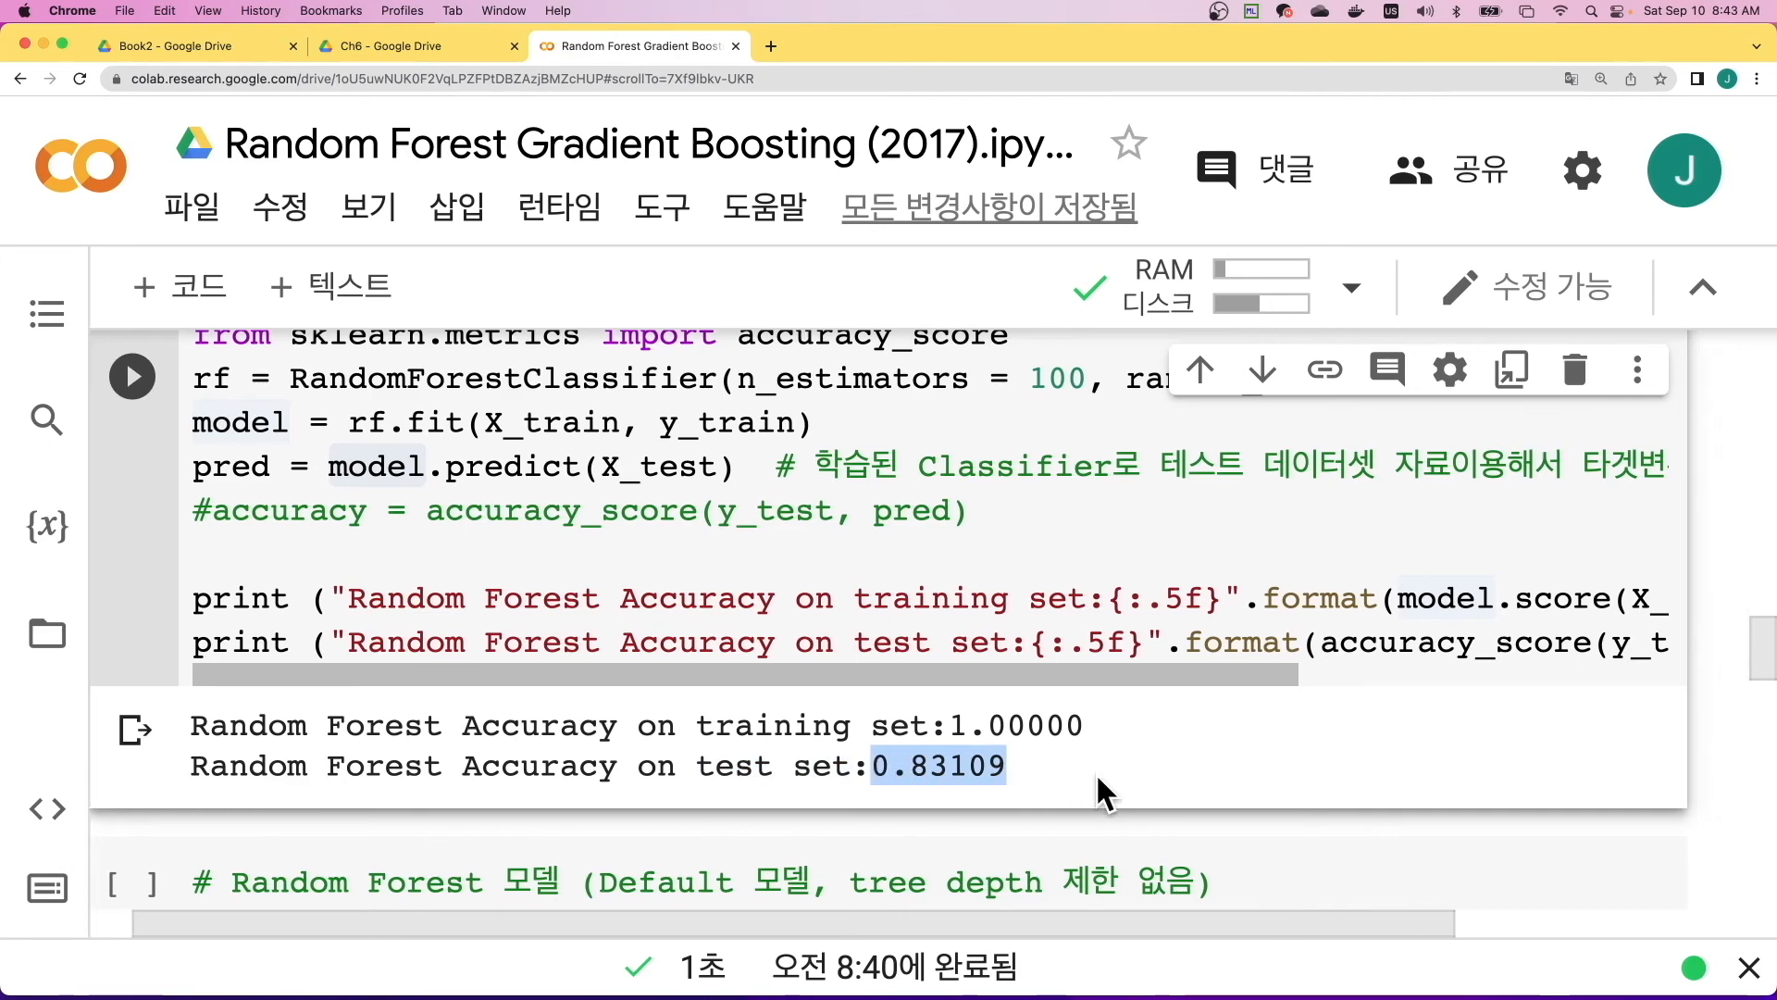
scroll(1111, 731, down, 3)
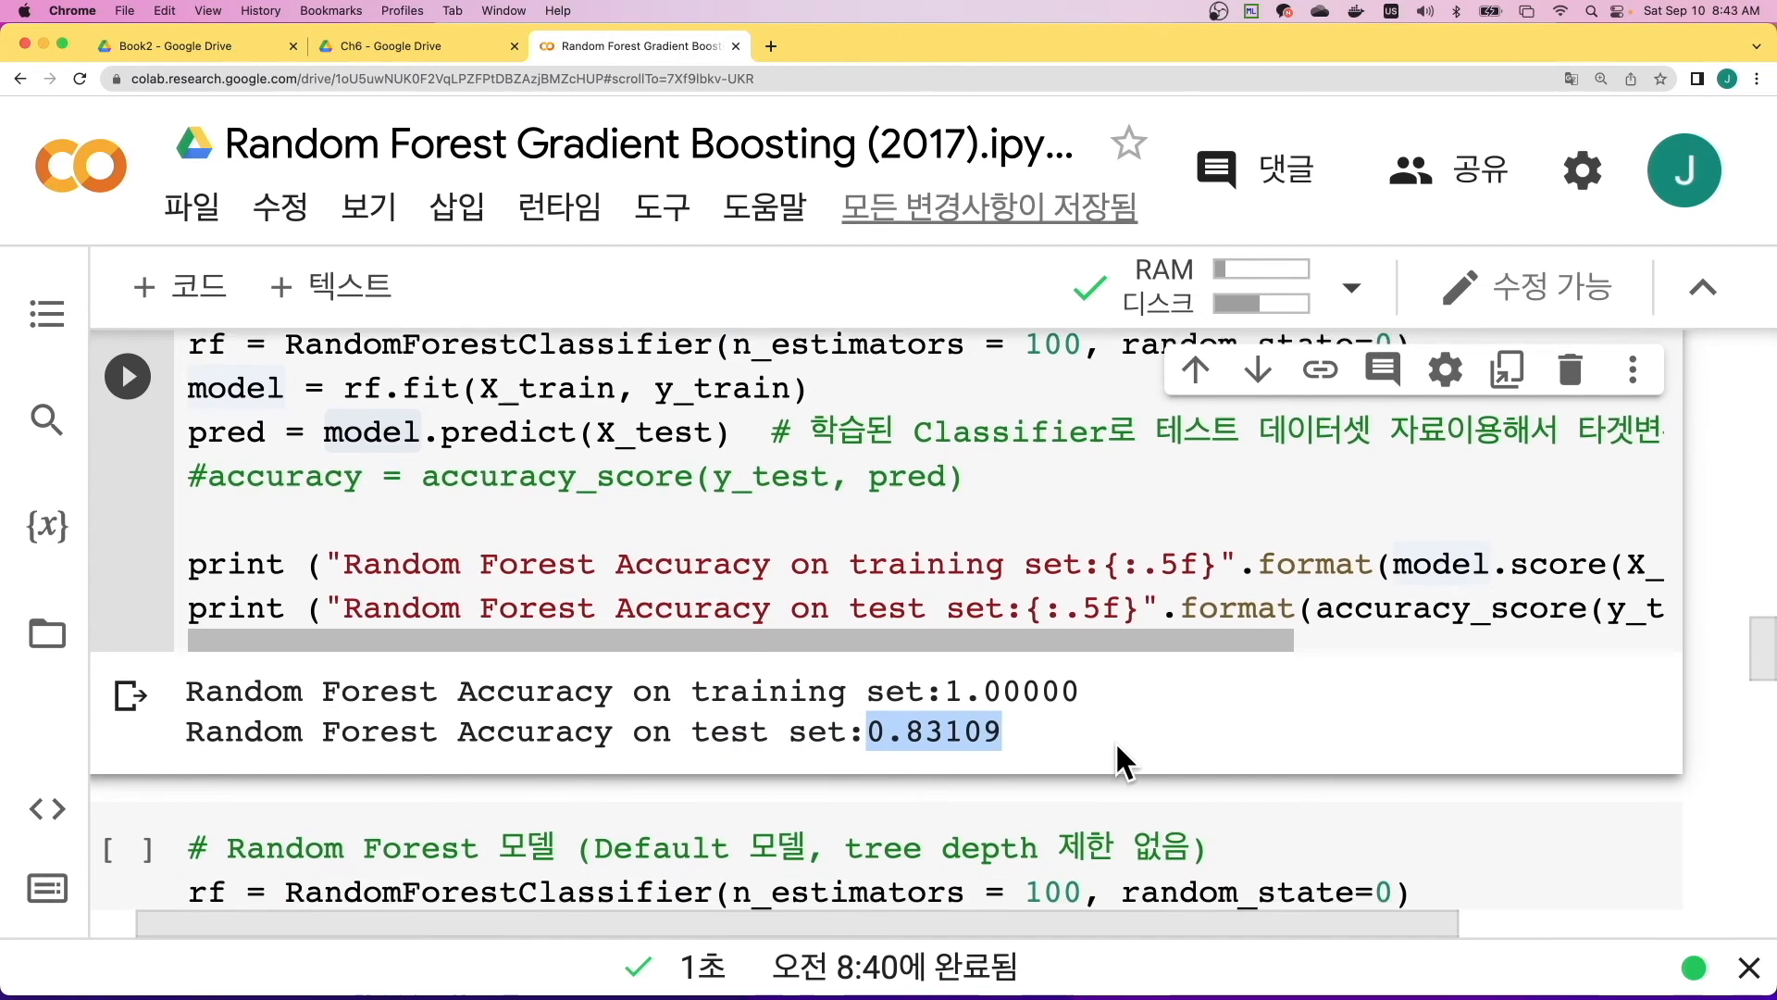
scroll(1095, 745, up, 5)
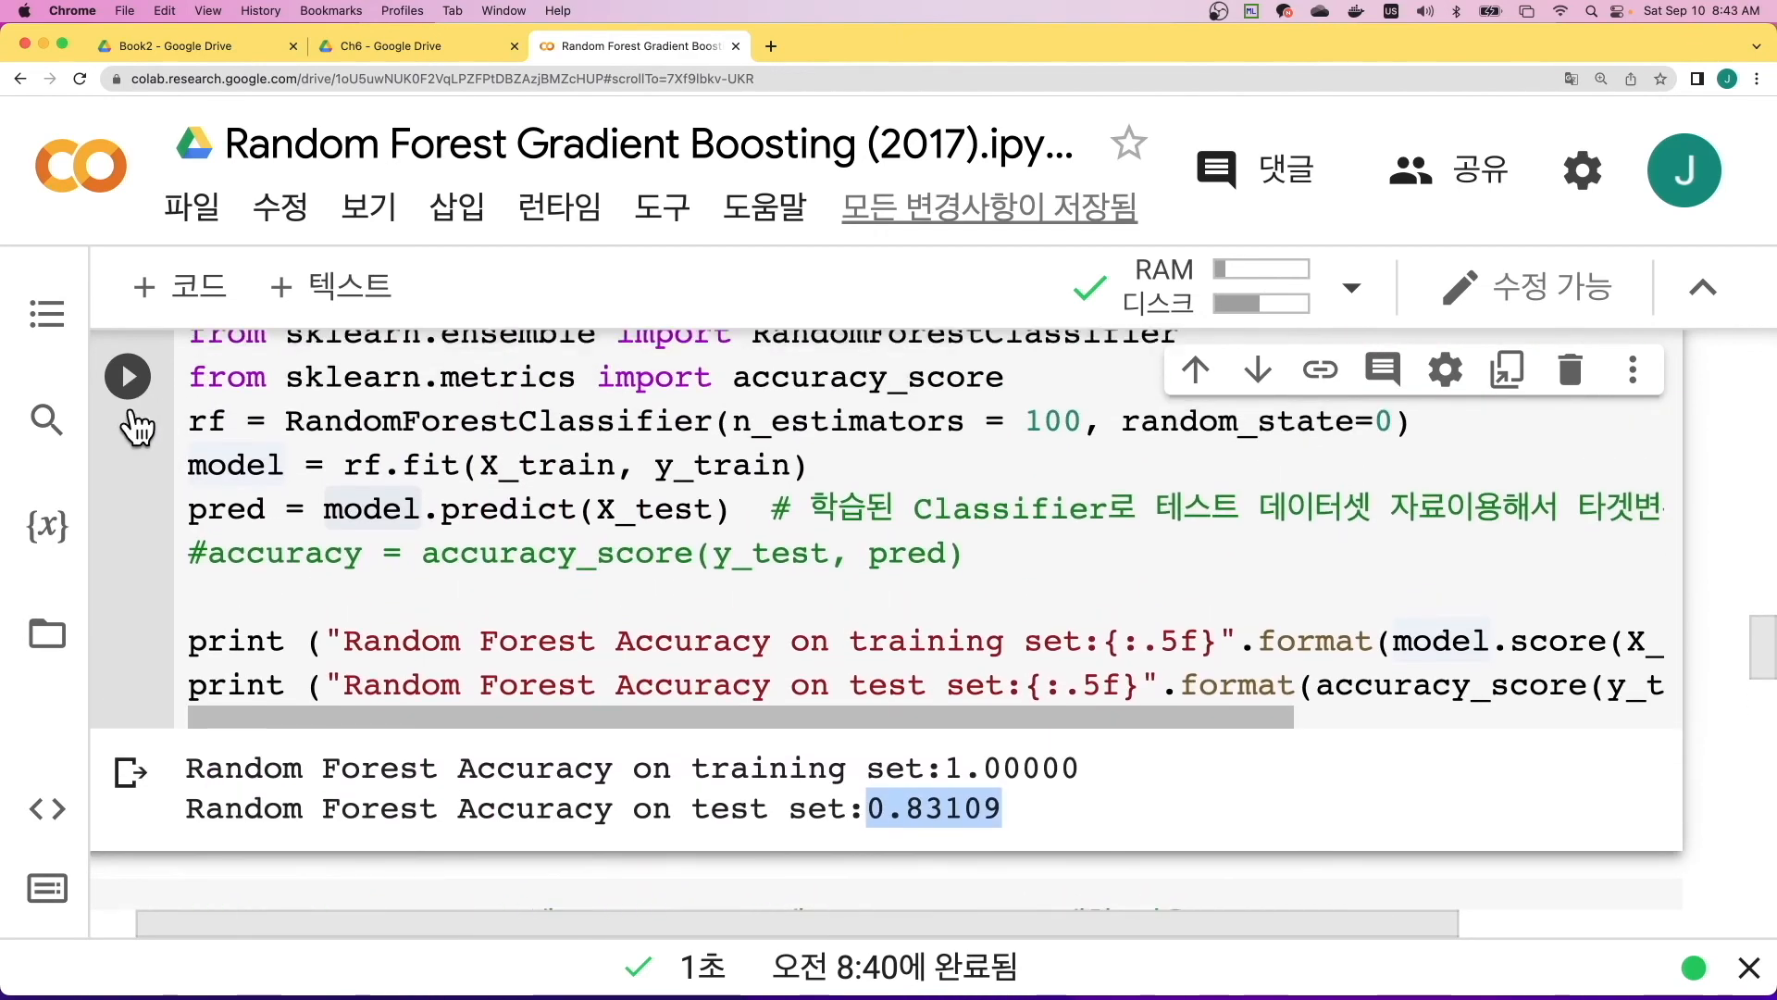
scroll(137, 514, up, 3)
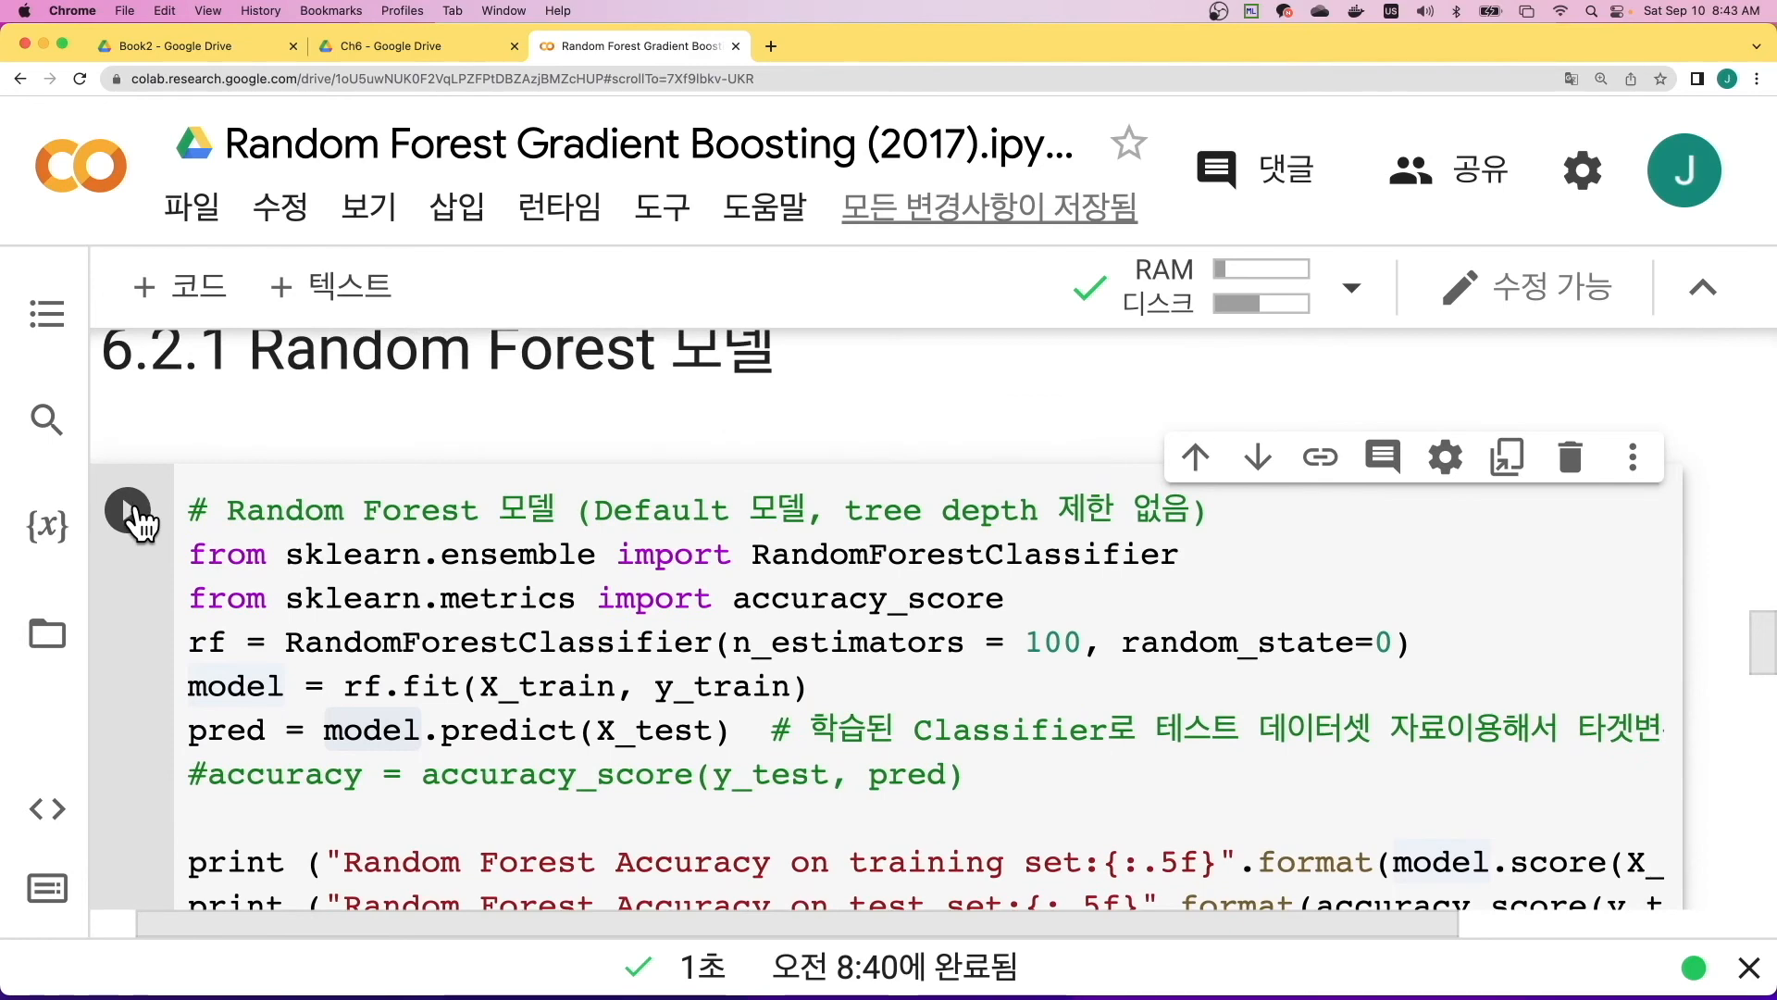
click(137, 512)
scroll(552, 608, down, 3)
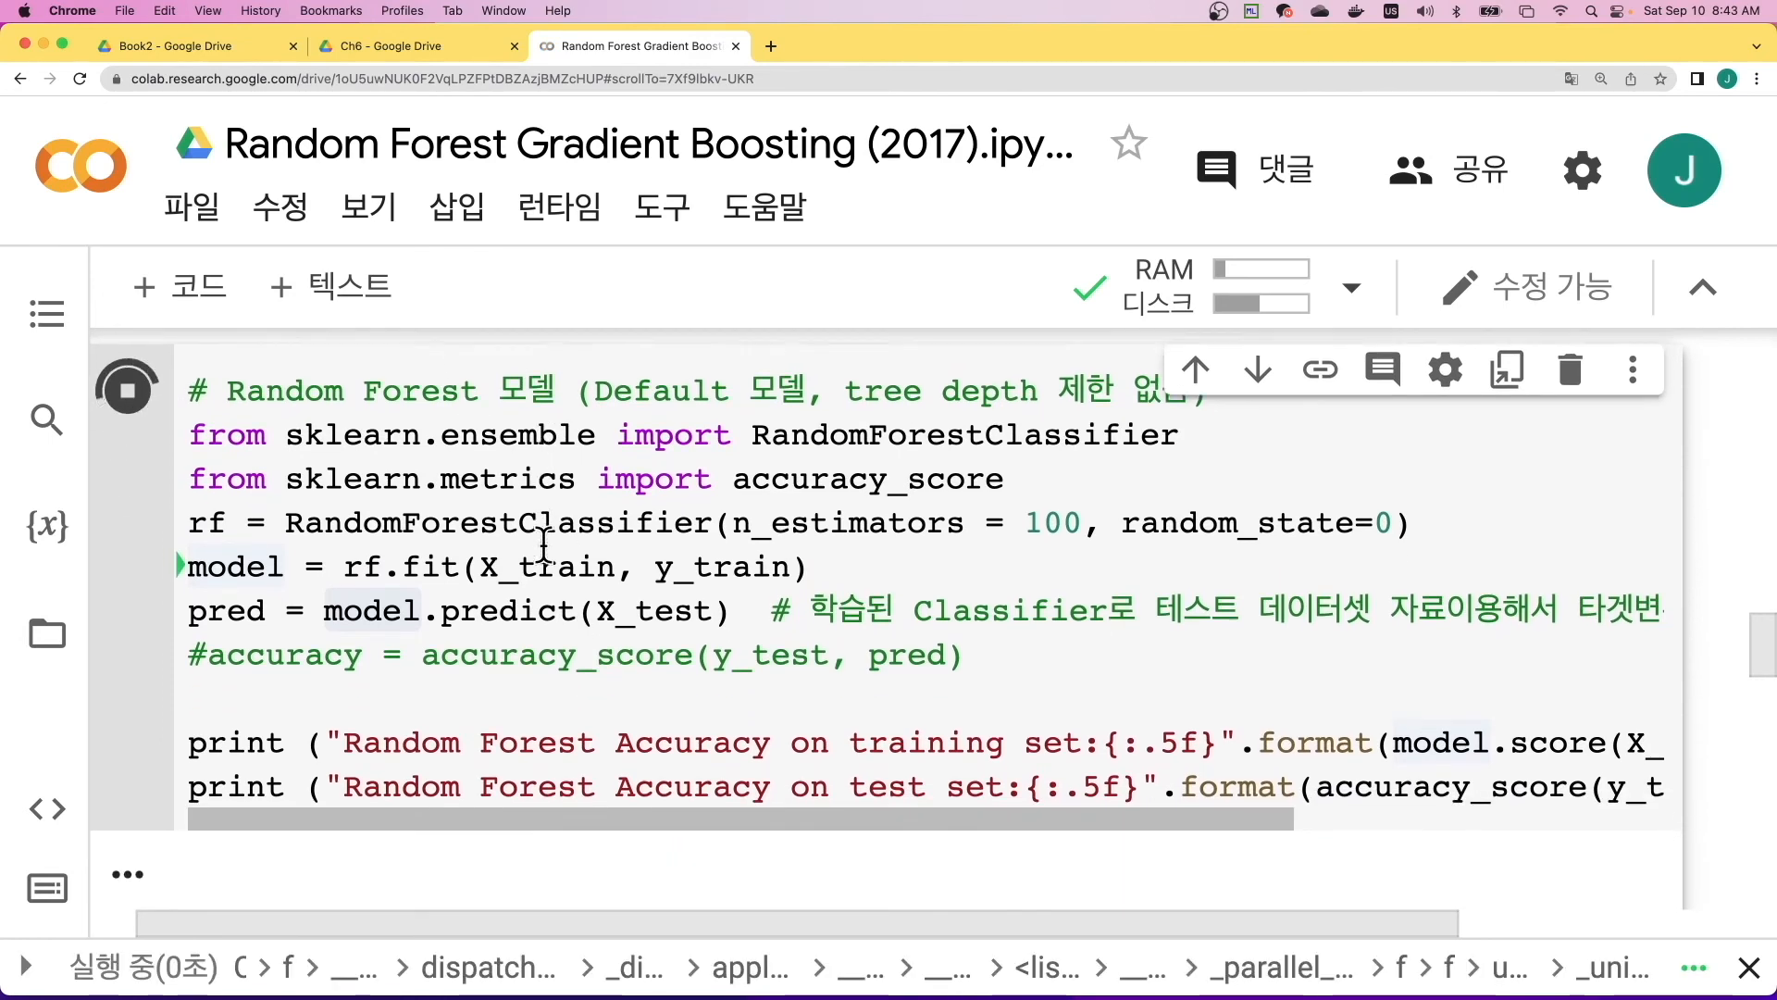
scroll(537, 668, down, 4)
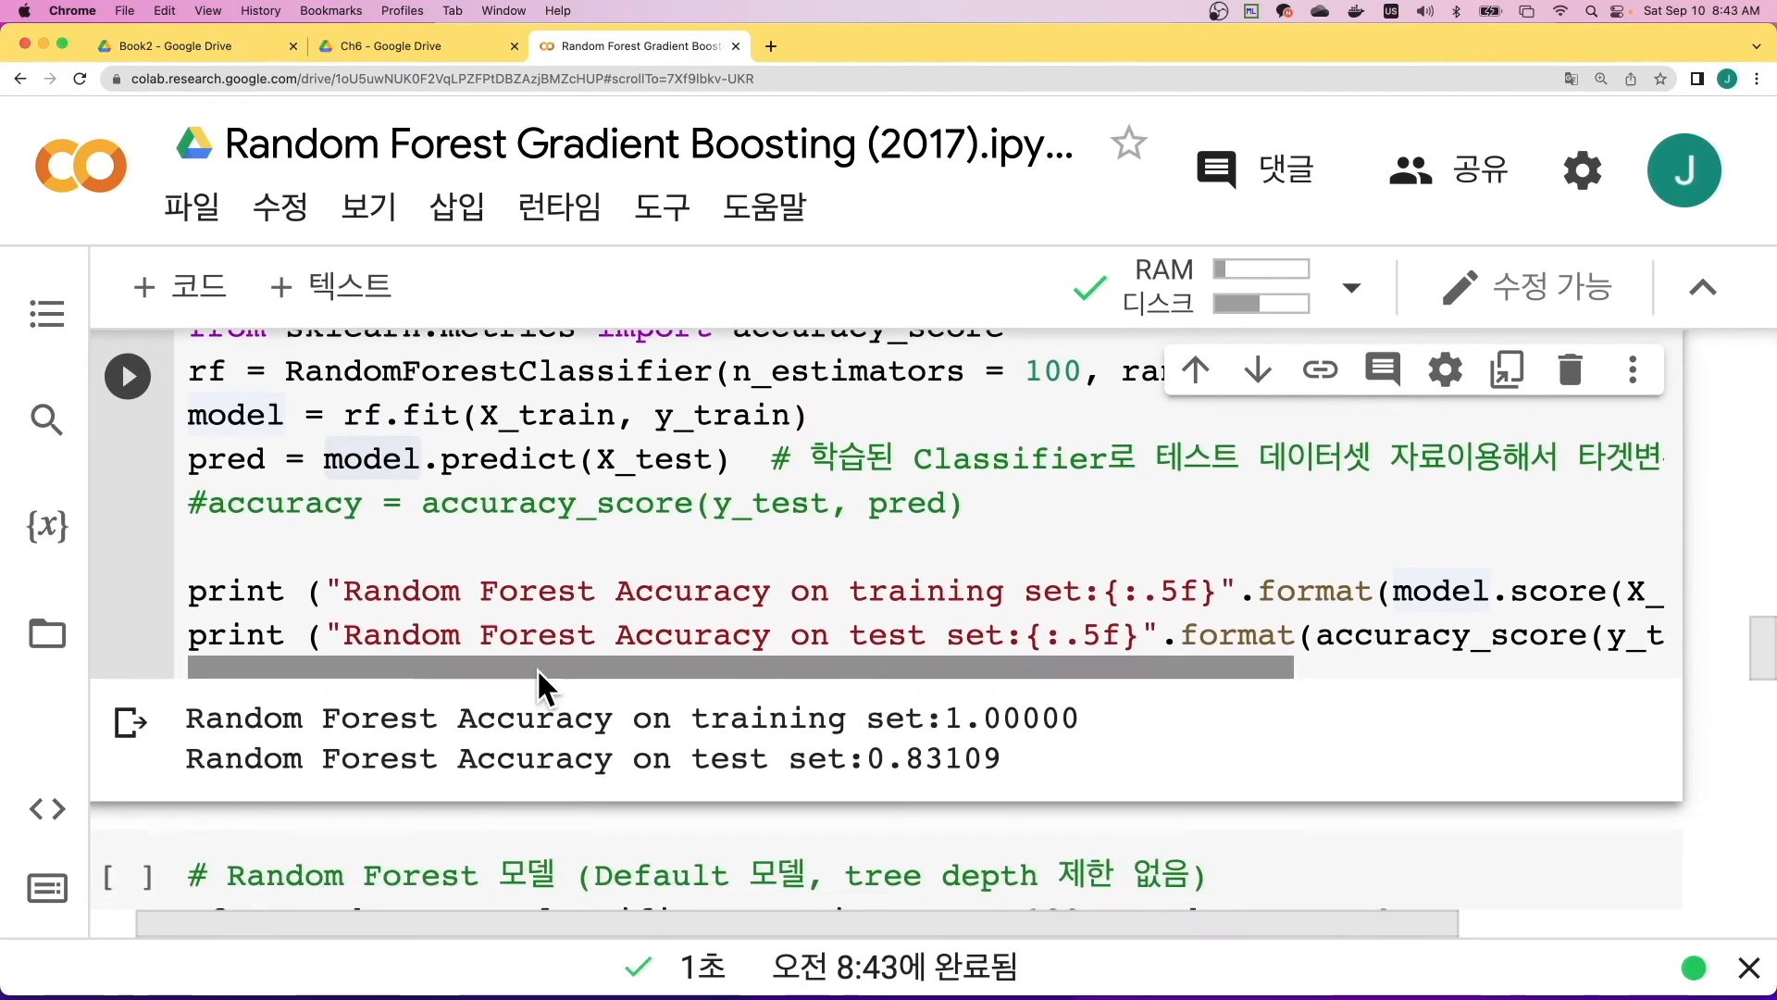
- Examine the grid search cell: the rf definition, the GridSearchCV import, the StratifiedKFold settings and the params dictionary for max_depth and n_estimators
scroll(537, 669, down, 4)
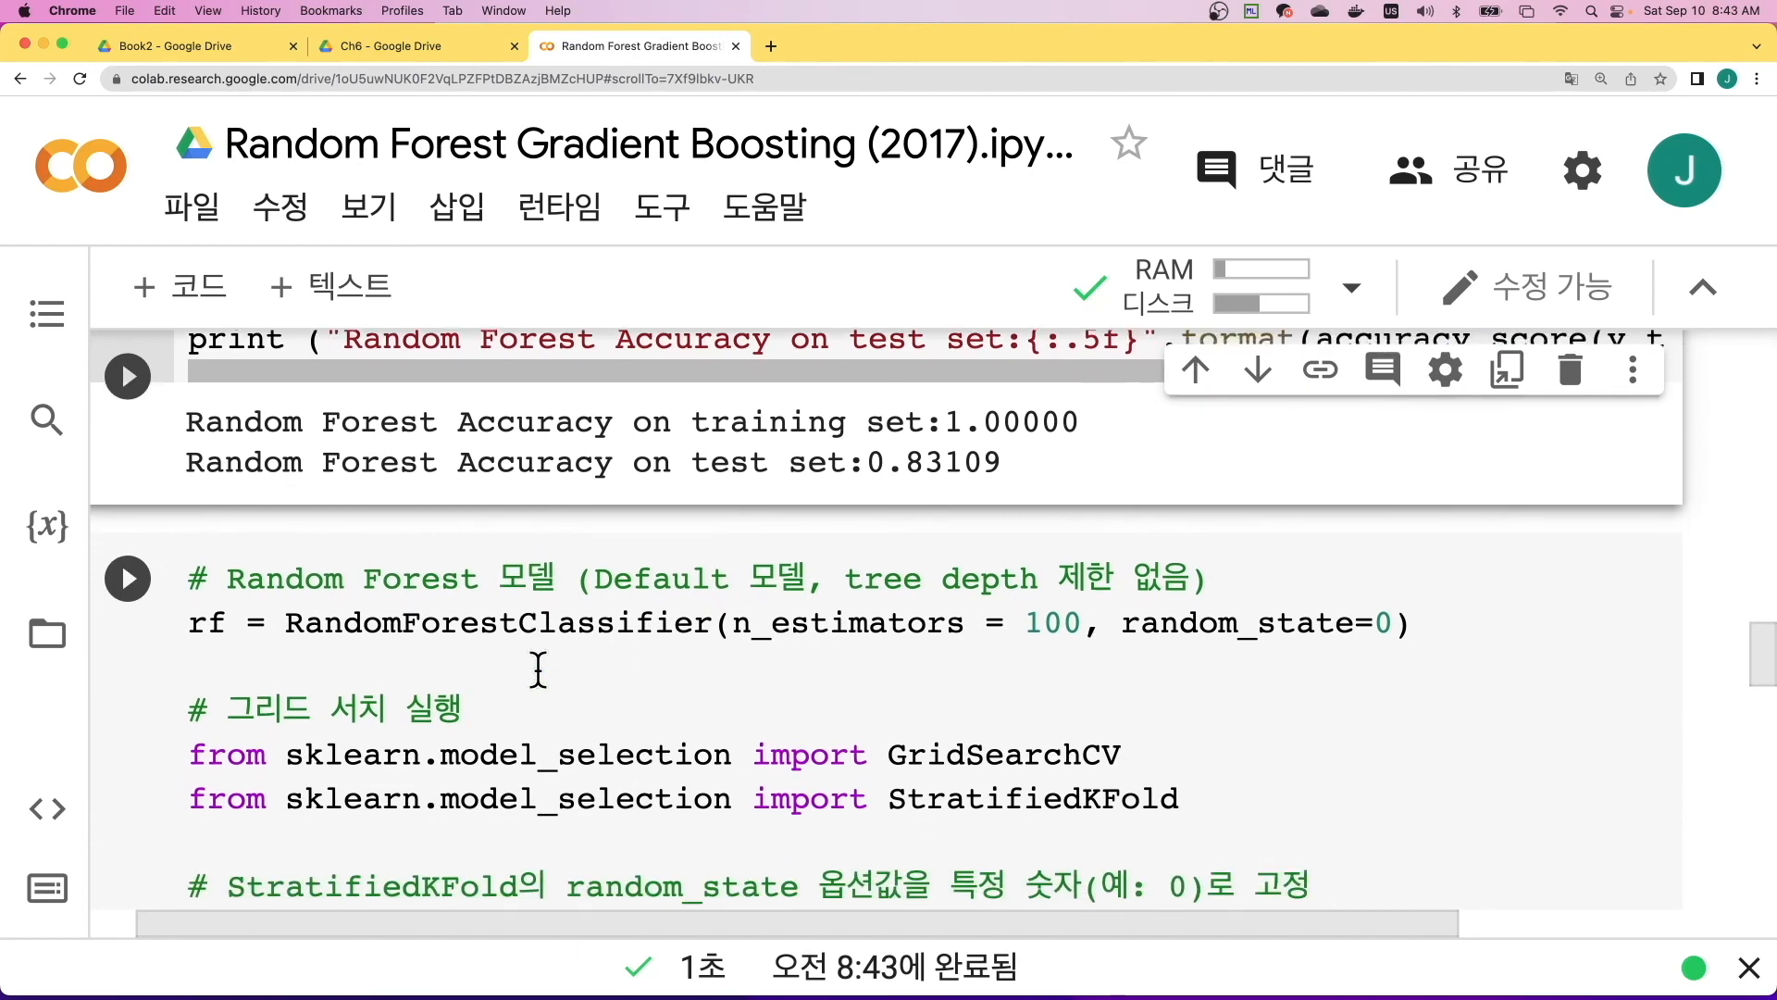
scroll(538, 668, down, 1)
scroll(546, 660, left, 1)
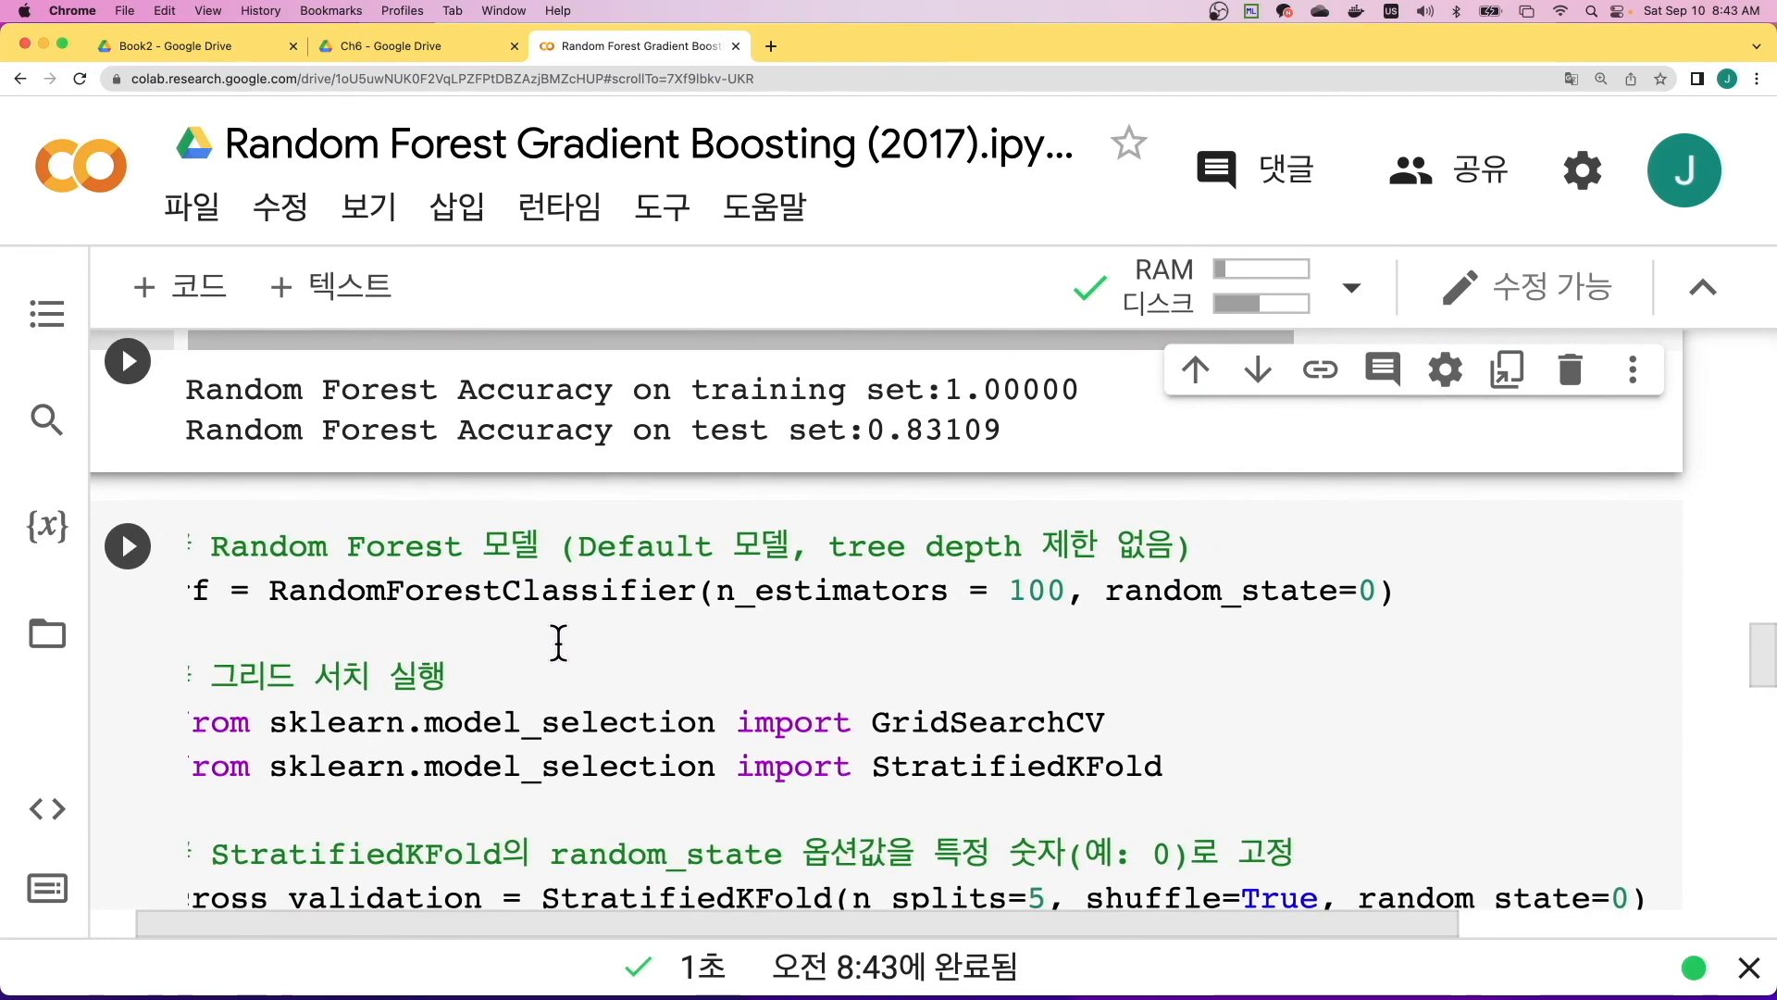
scroll(560, 643, left, 1)
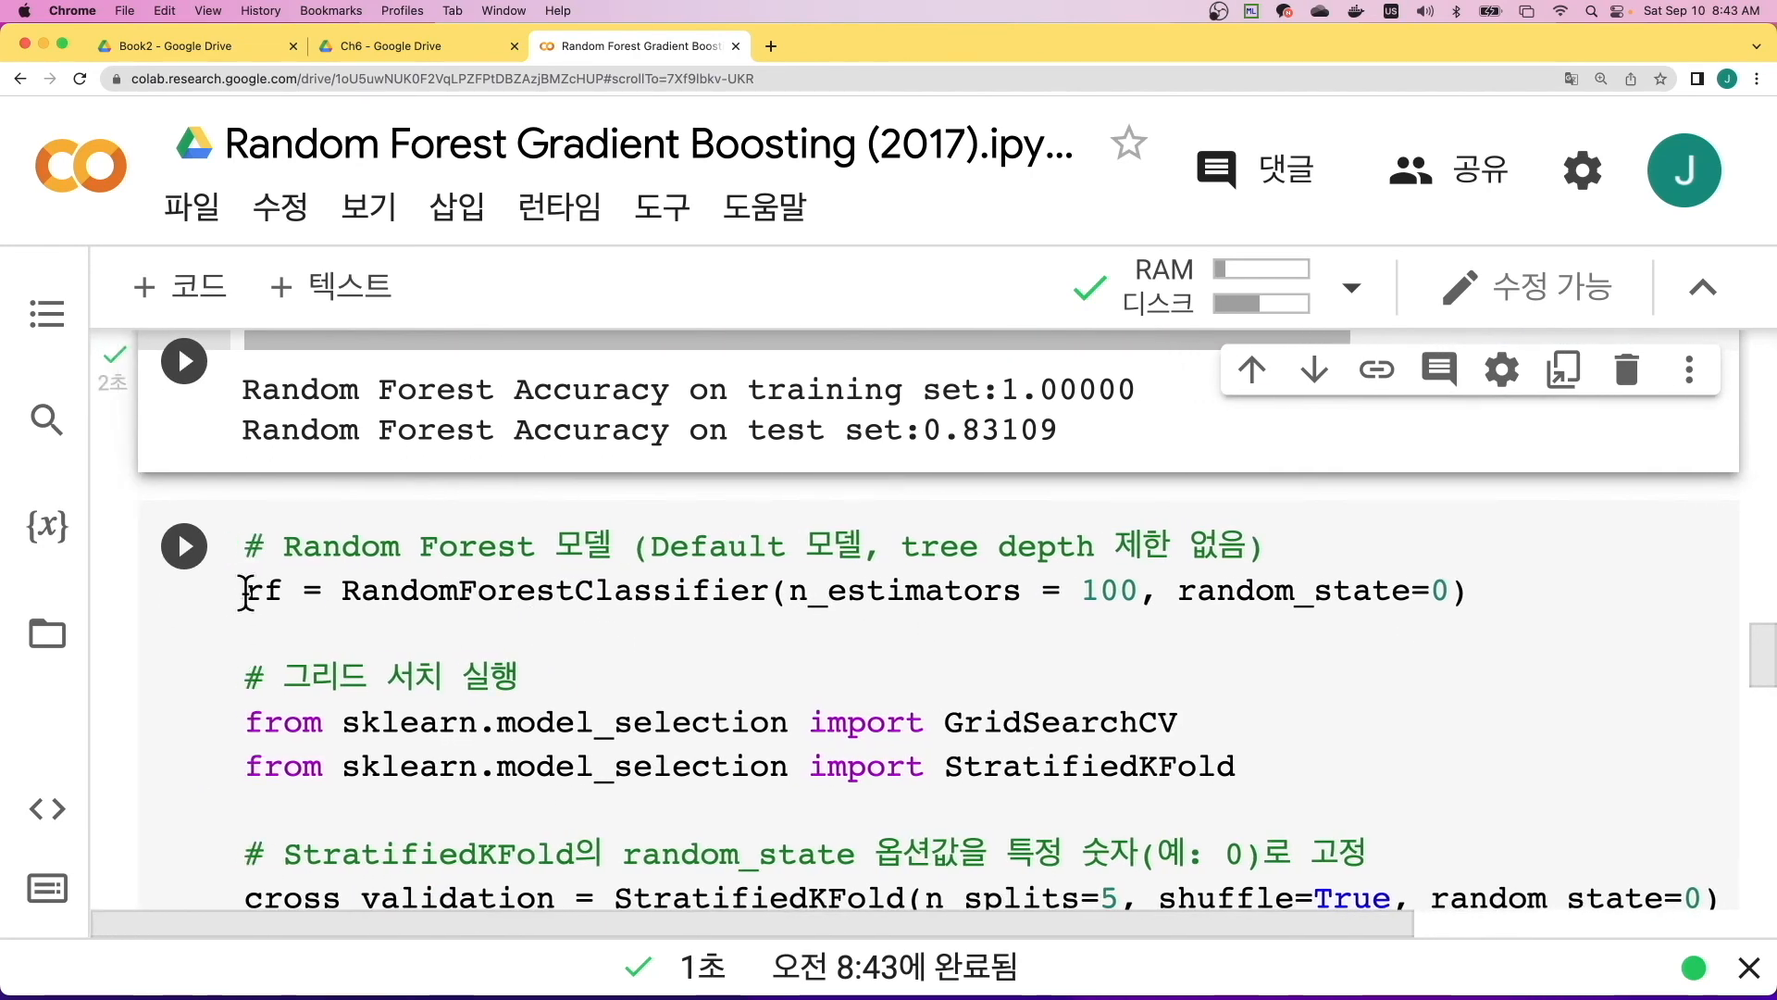
drag(248, 591, 1519, 595)
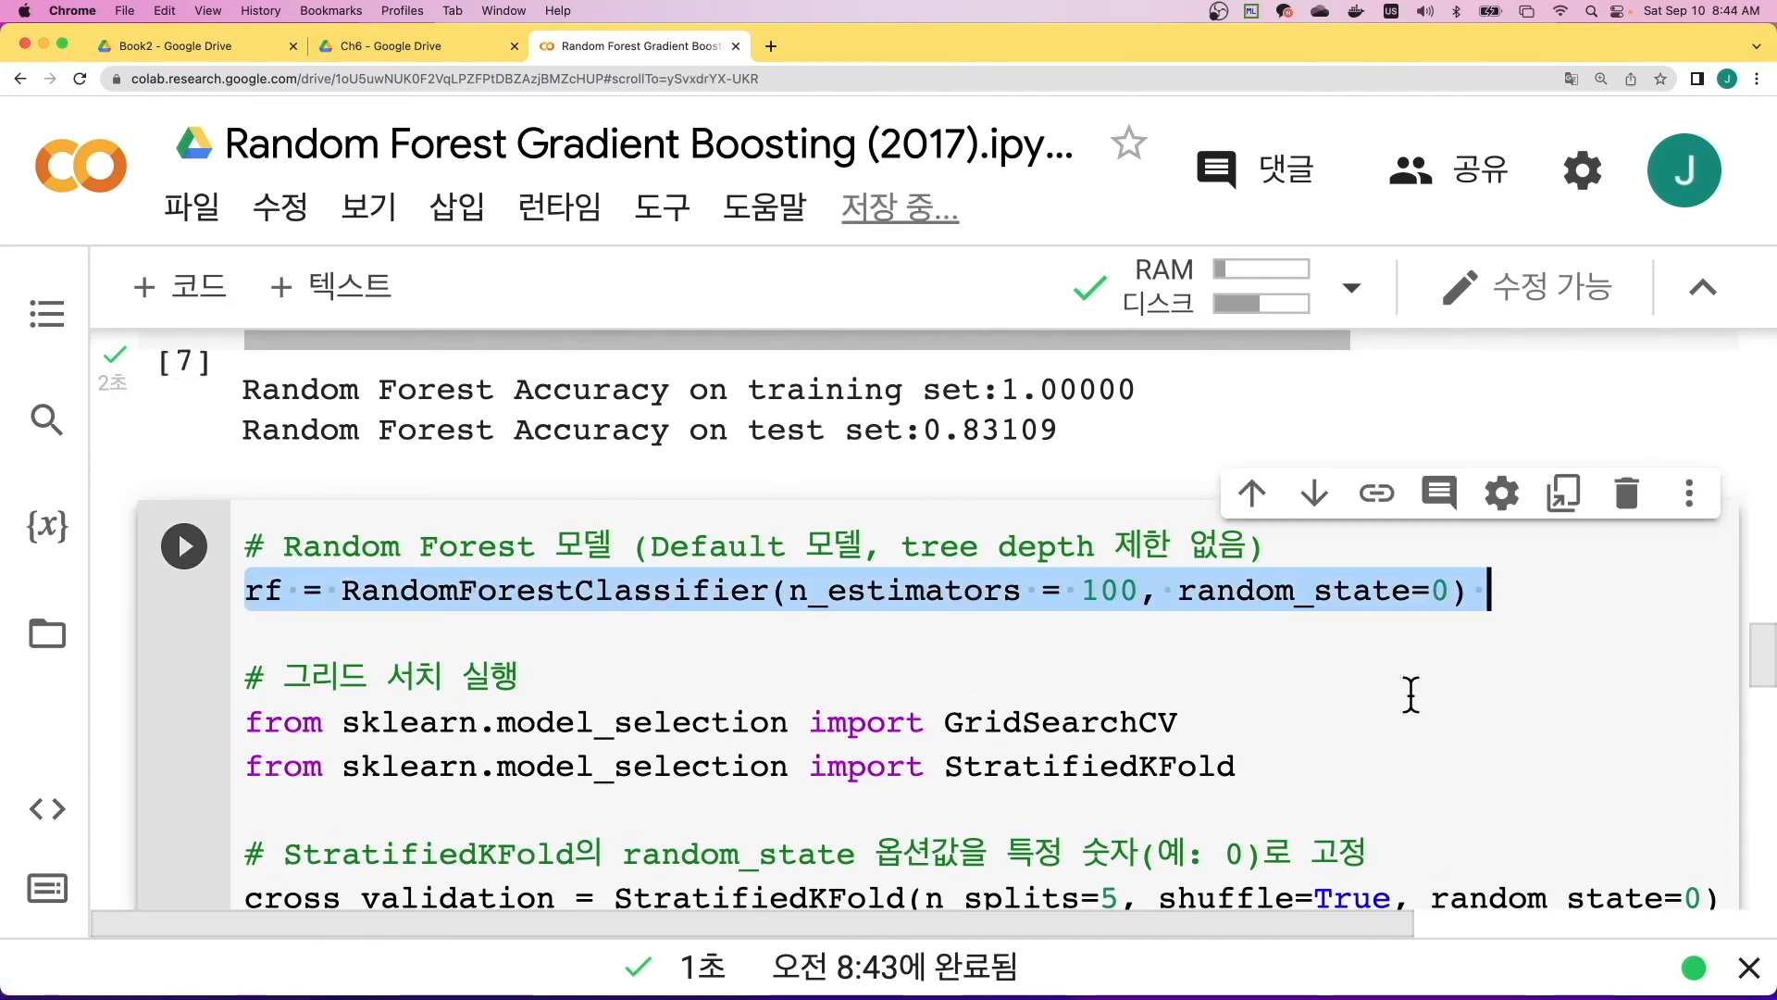
scroll(1391, 727, down, 1)
scroll(1391, 727, down, 5)
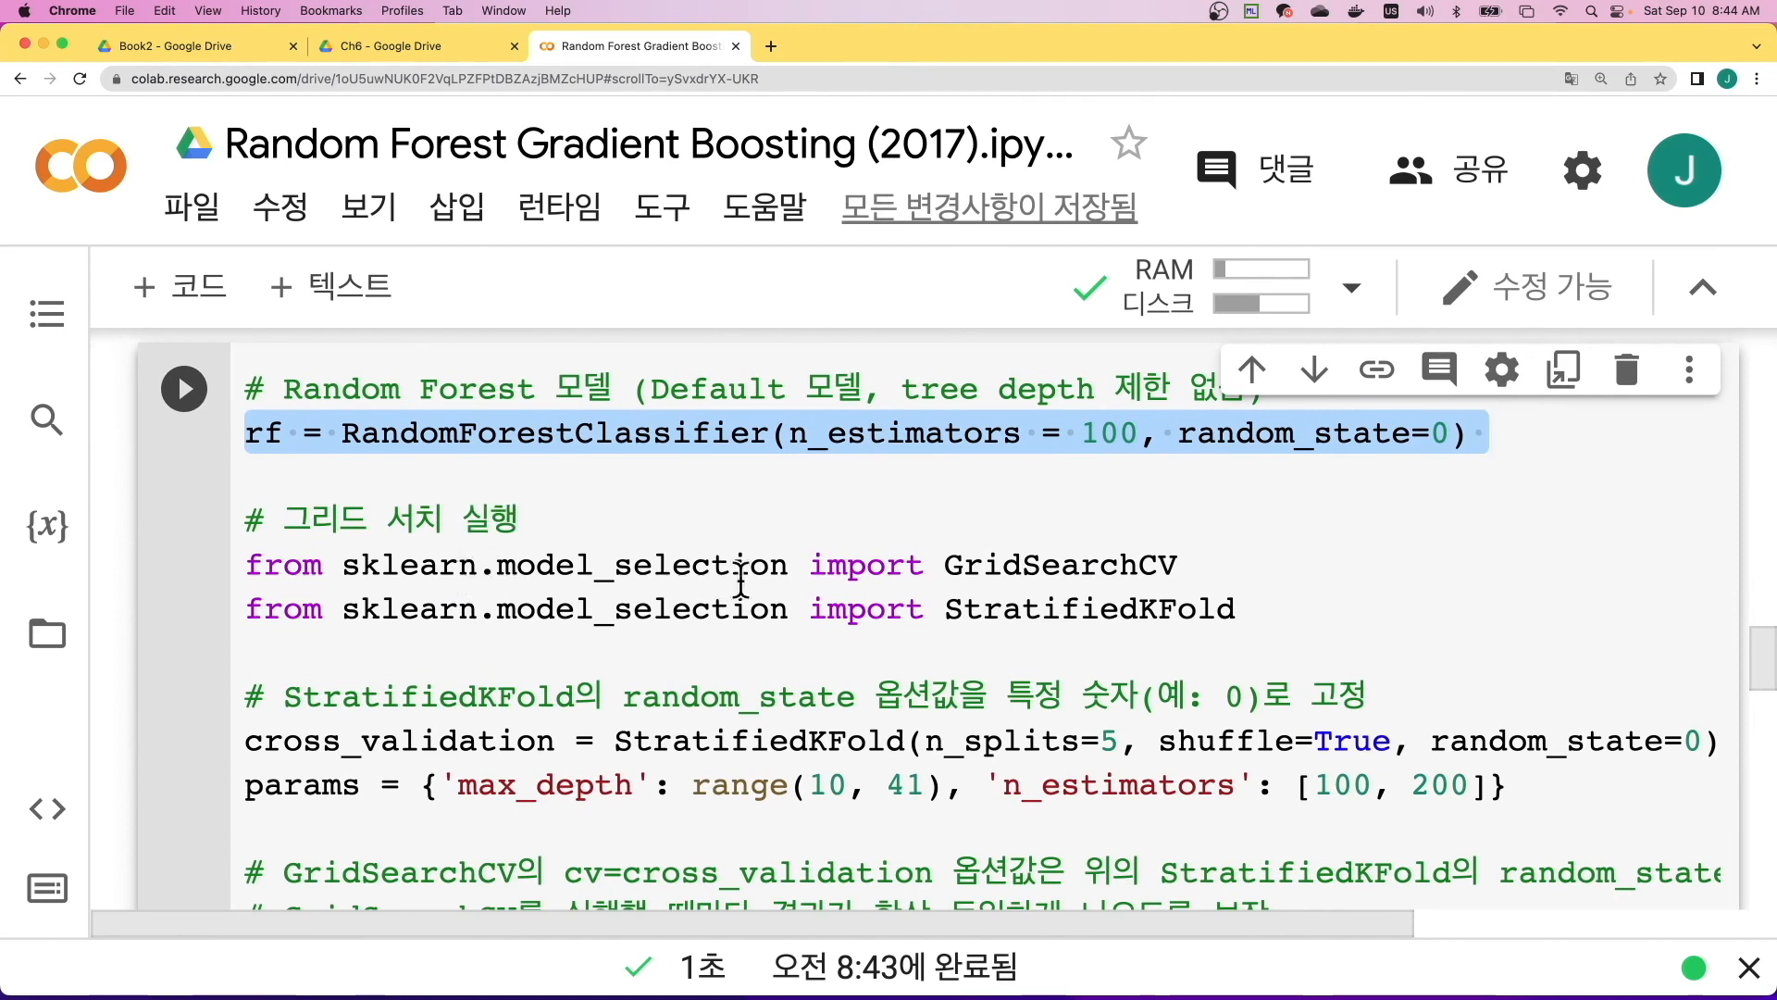
drag(944, 563, 1201, 562)
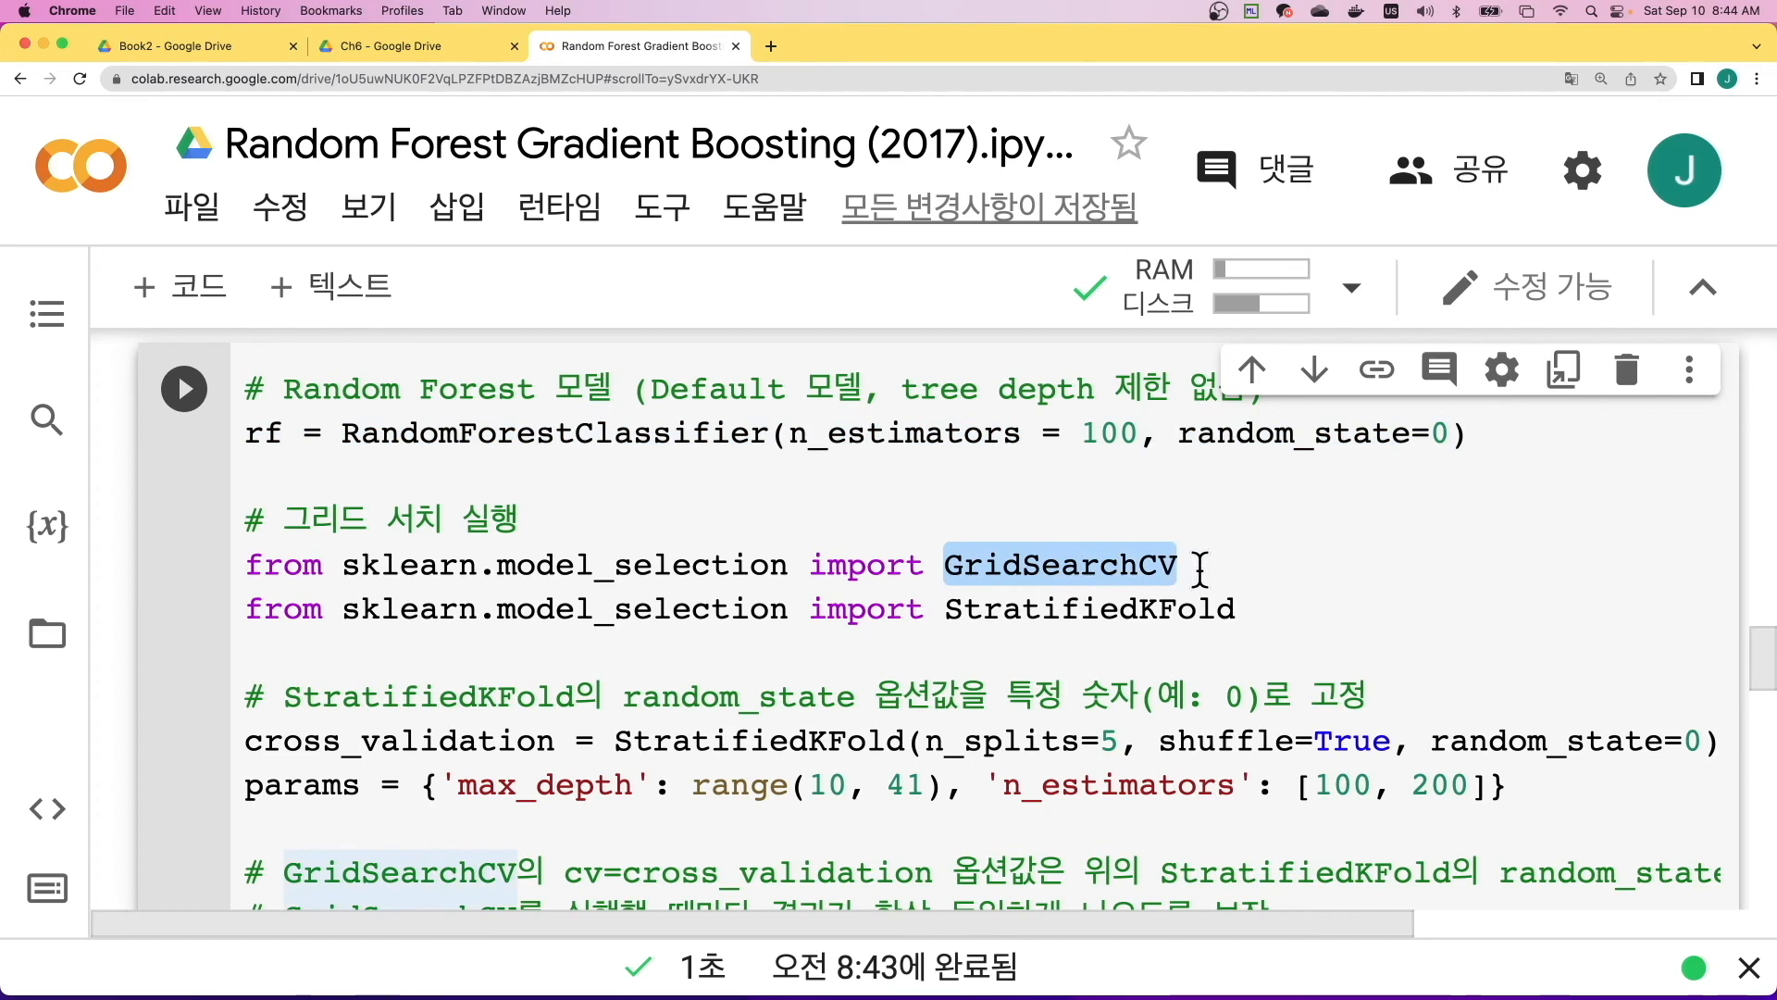
scroll(1200, 567, down, 3)
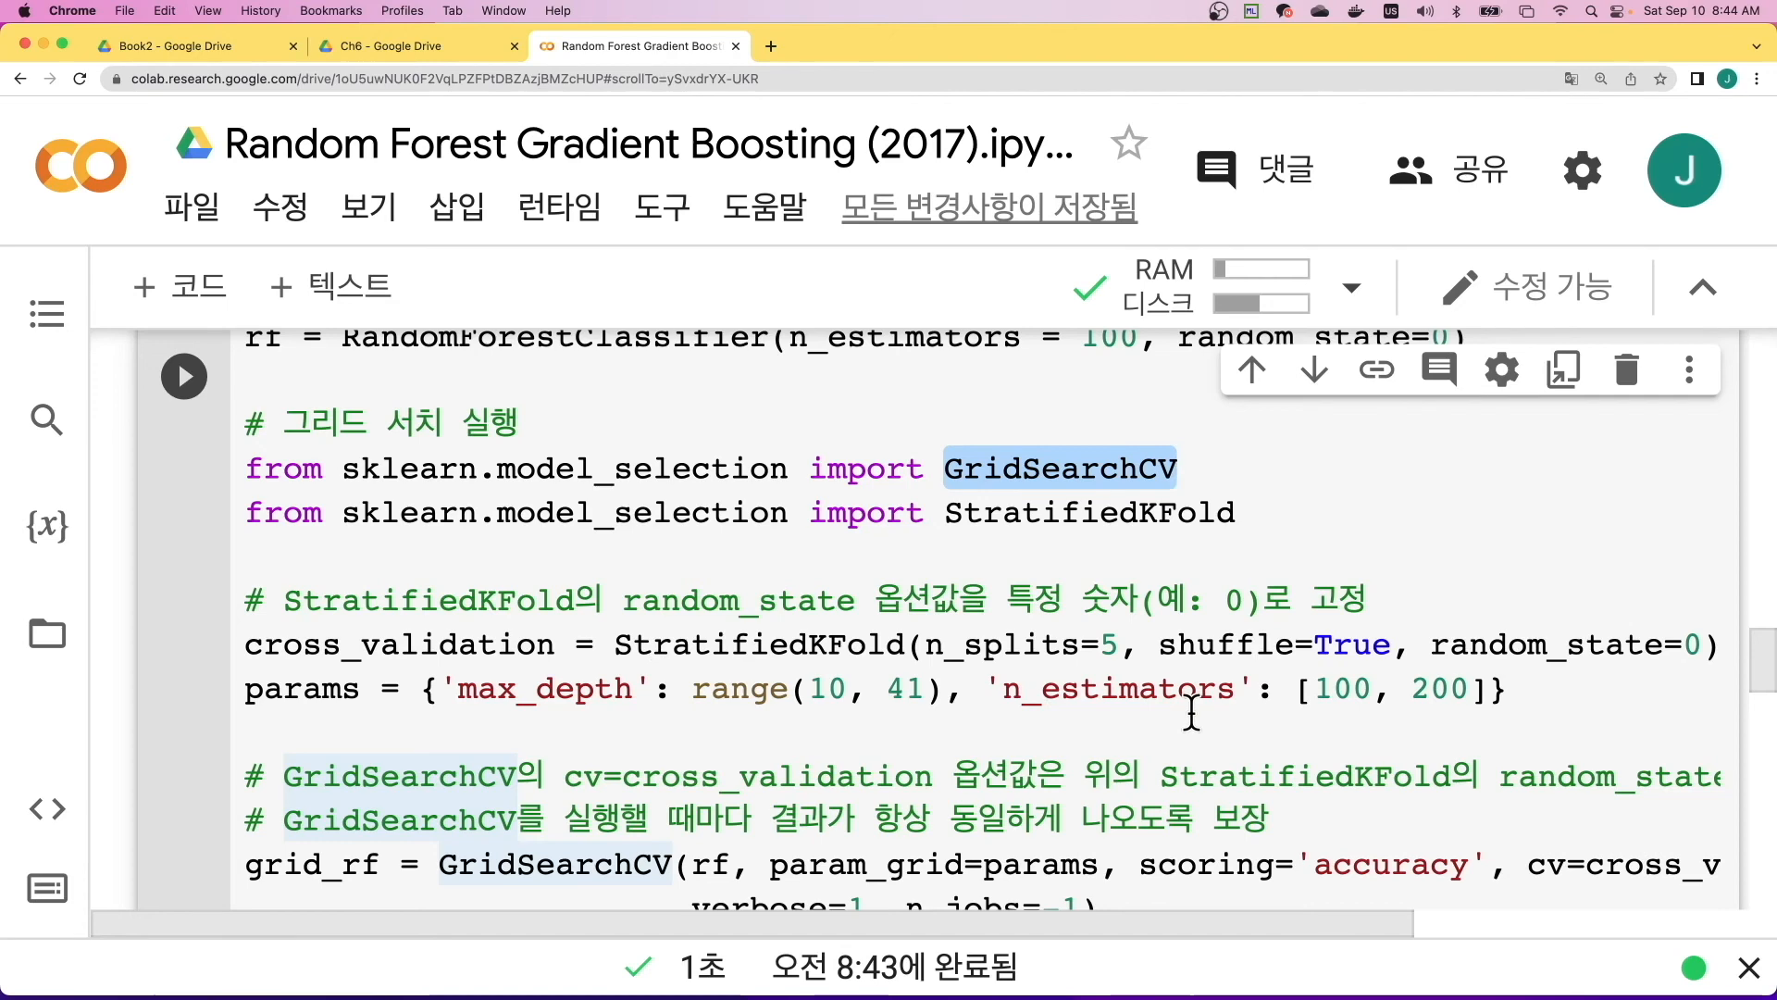
scroll(1192, 712, down, 2)
scroll(1192, 713, down, 1)
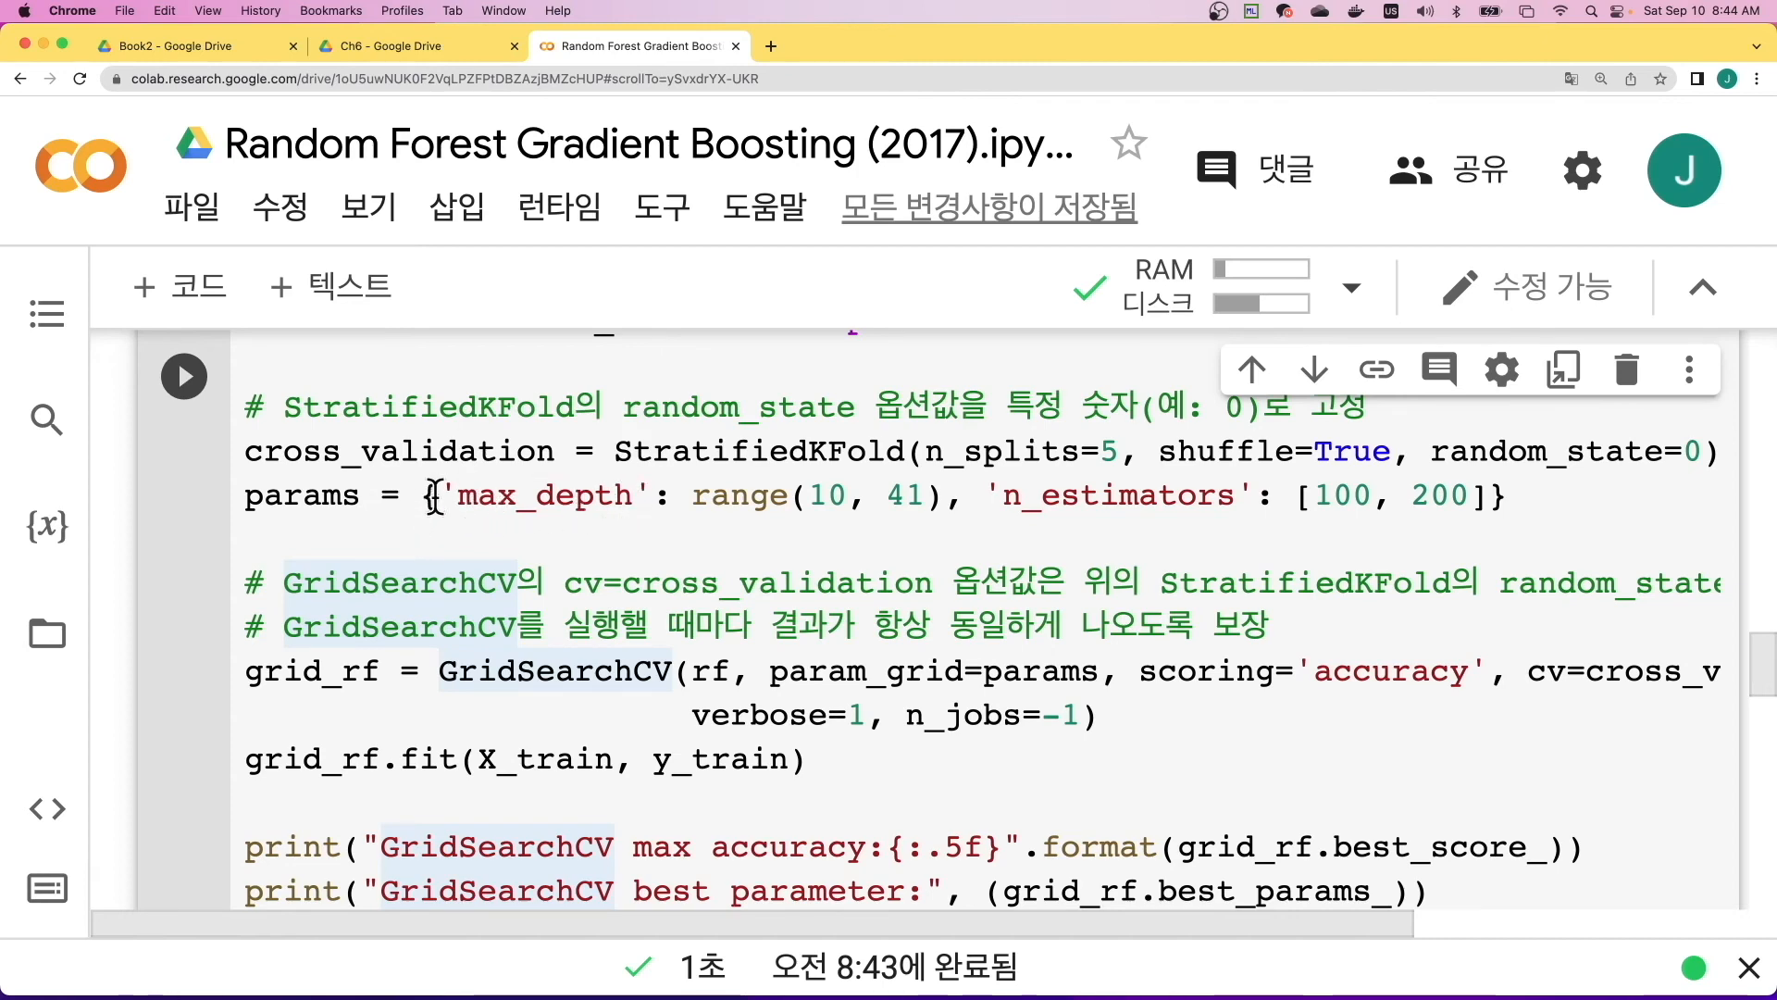
drag(1536, 504, 414, 507)
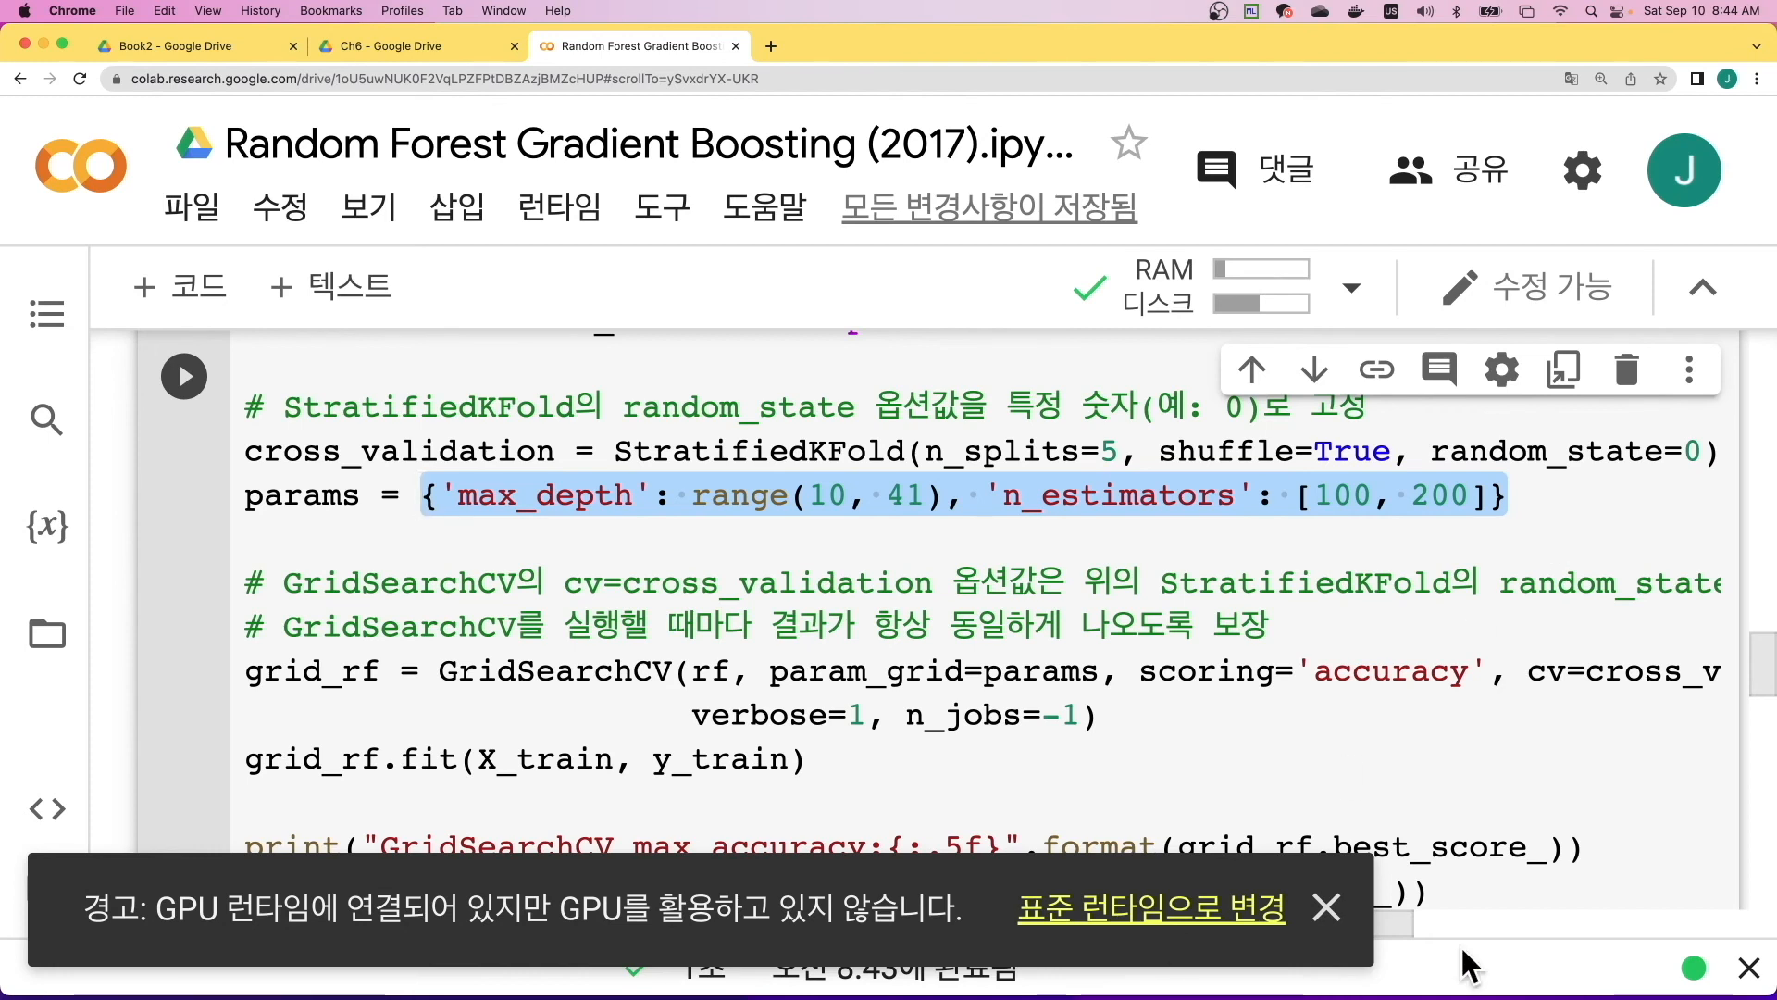
- Dismiss the GPU runtime warning and highlight GridSearchCV in the sklearn.model_selection import line of the grid search cell
click(1327, 907)
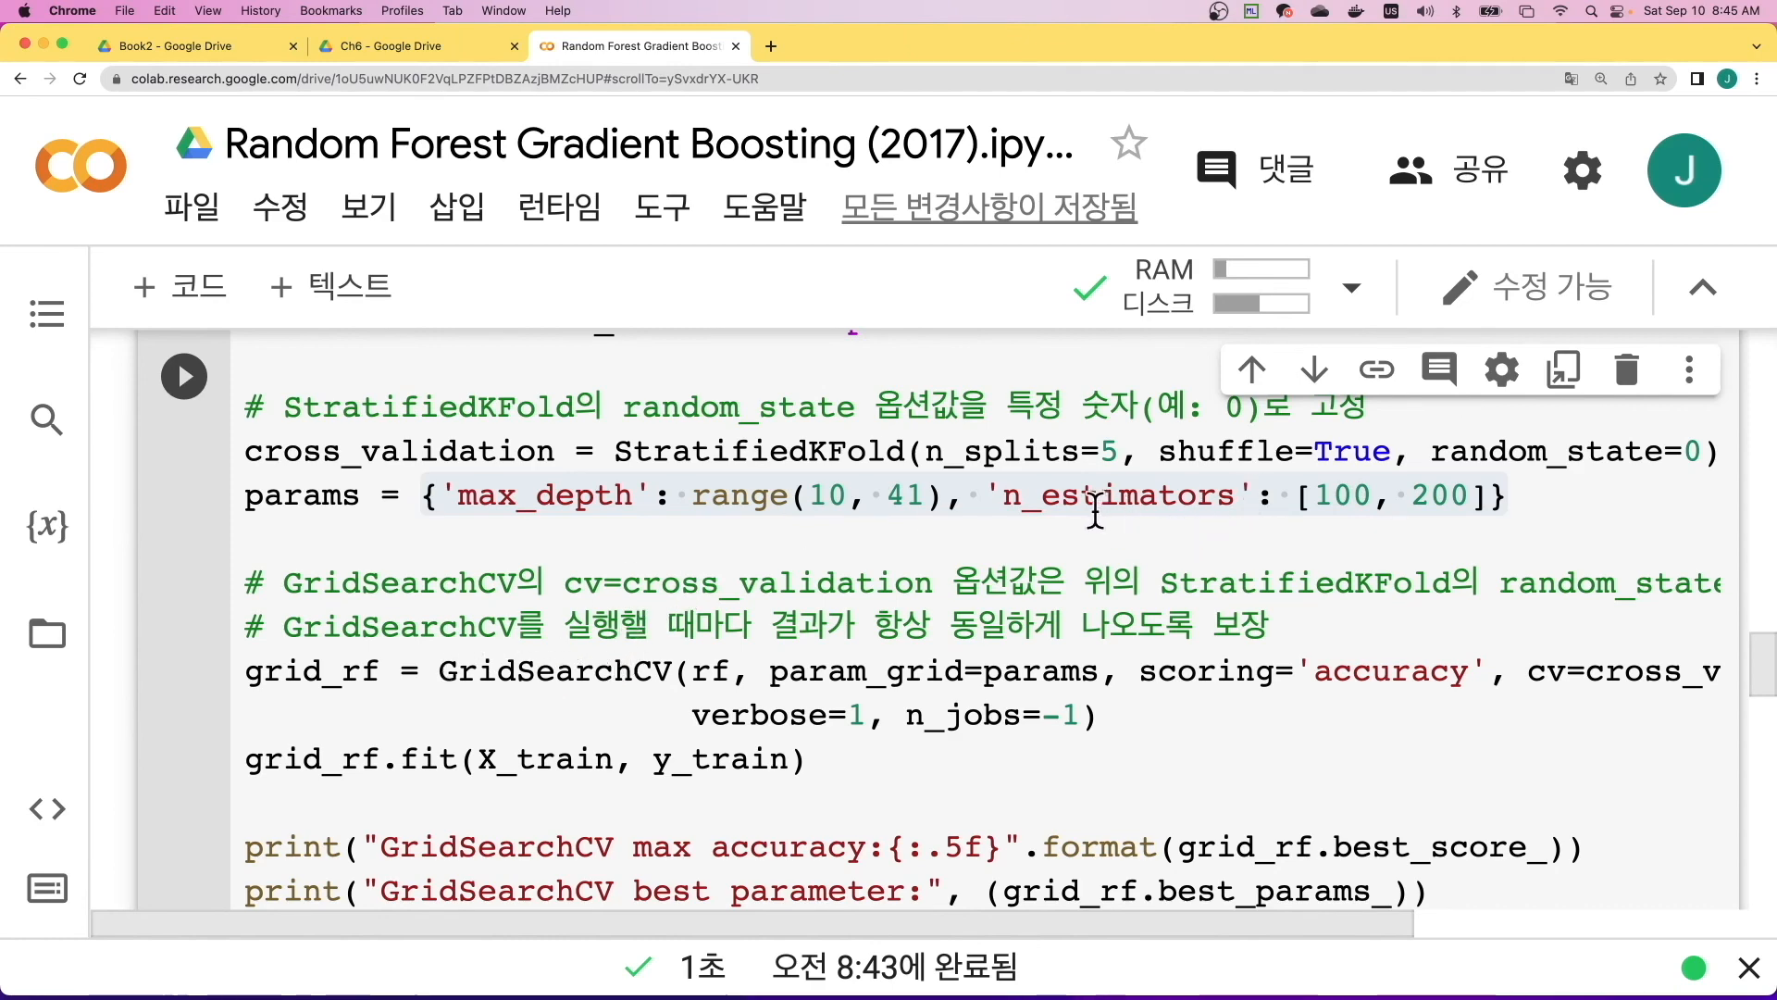
scroll(1089, 510, up, 1)
scroll(1089, 510, up, 1)
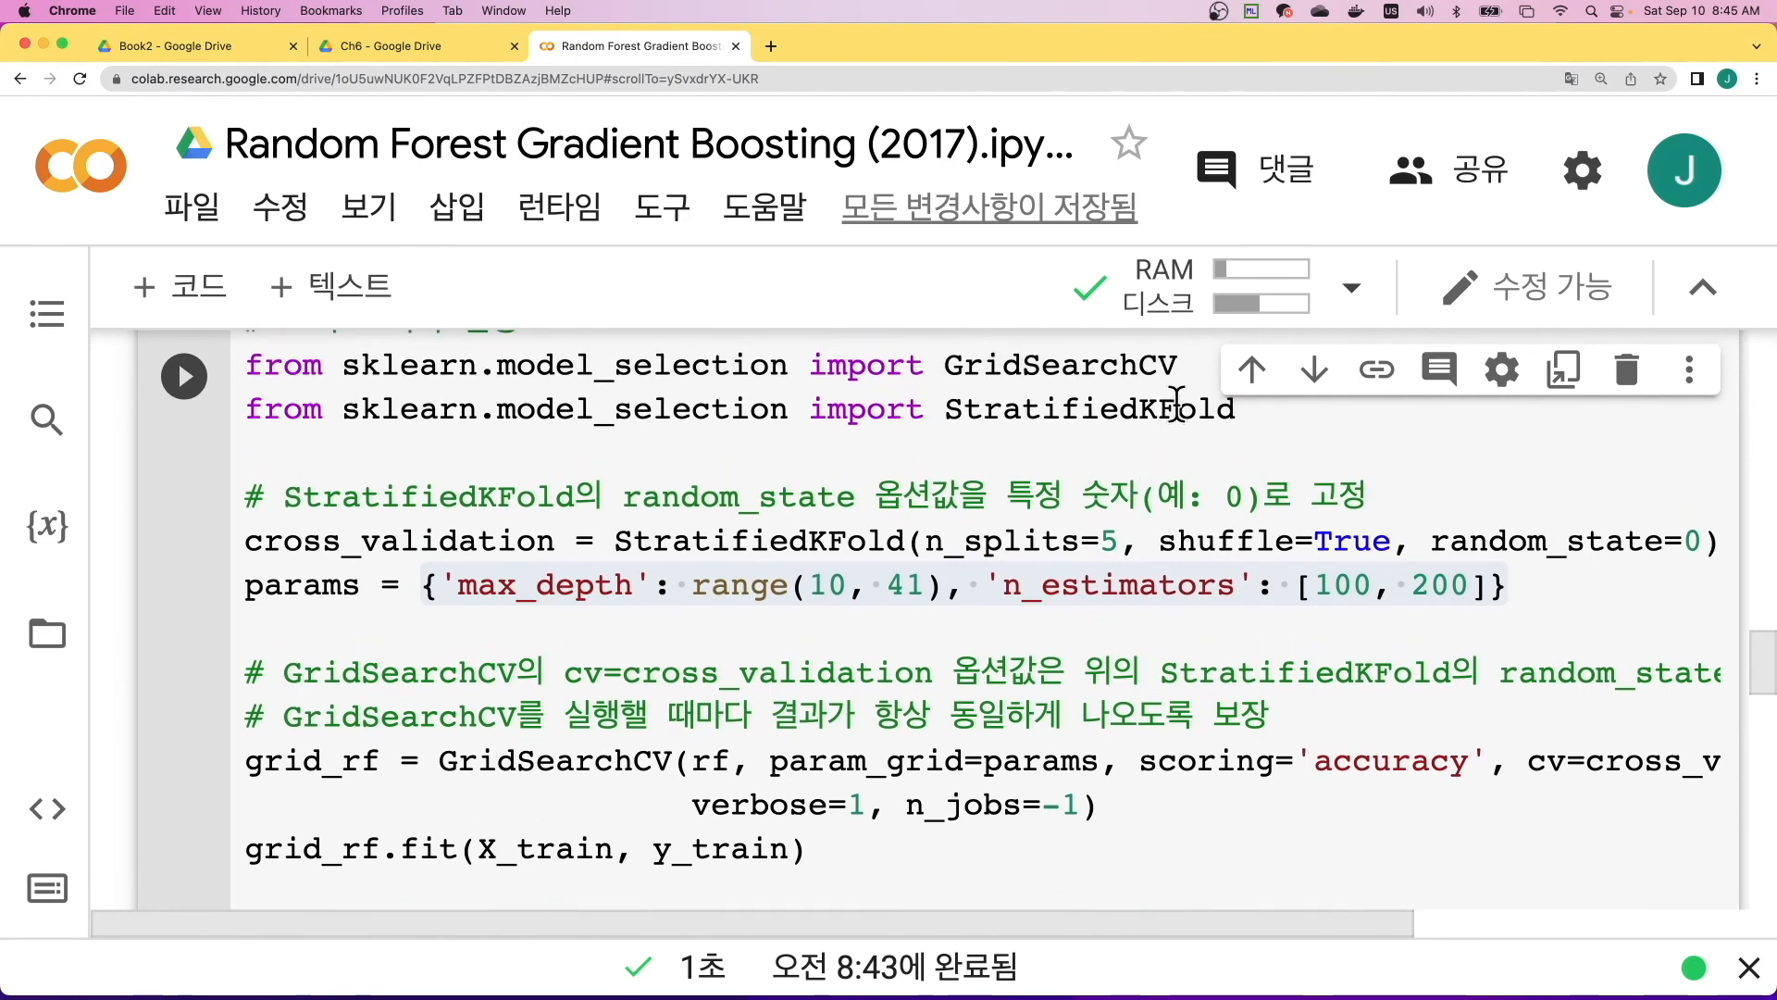
drag(1194, 367, 943, 581)
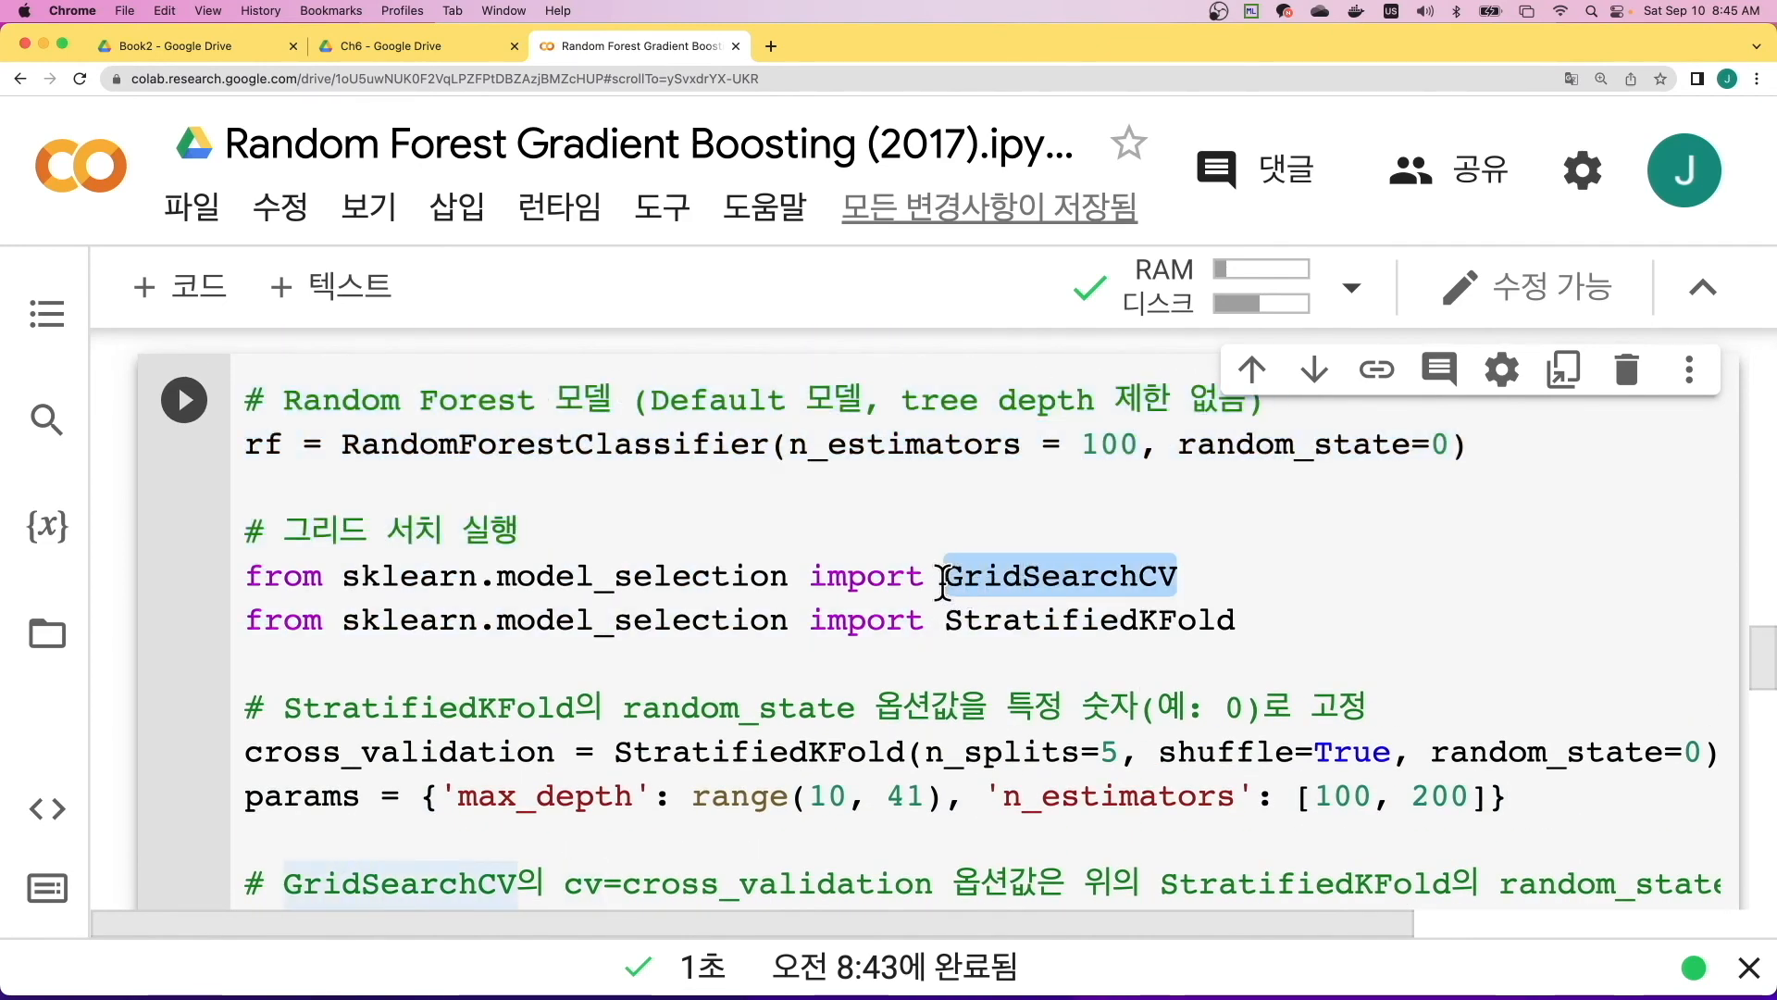
- Examine the GridSearchCV call's arguments: rf, param_grid, scoring, the full cv=cross_validation option, verbose and n_jobs
scroll(1071, 643, down, 5)
scroll(648, 689, down, 1)
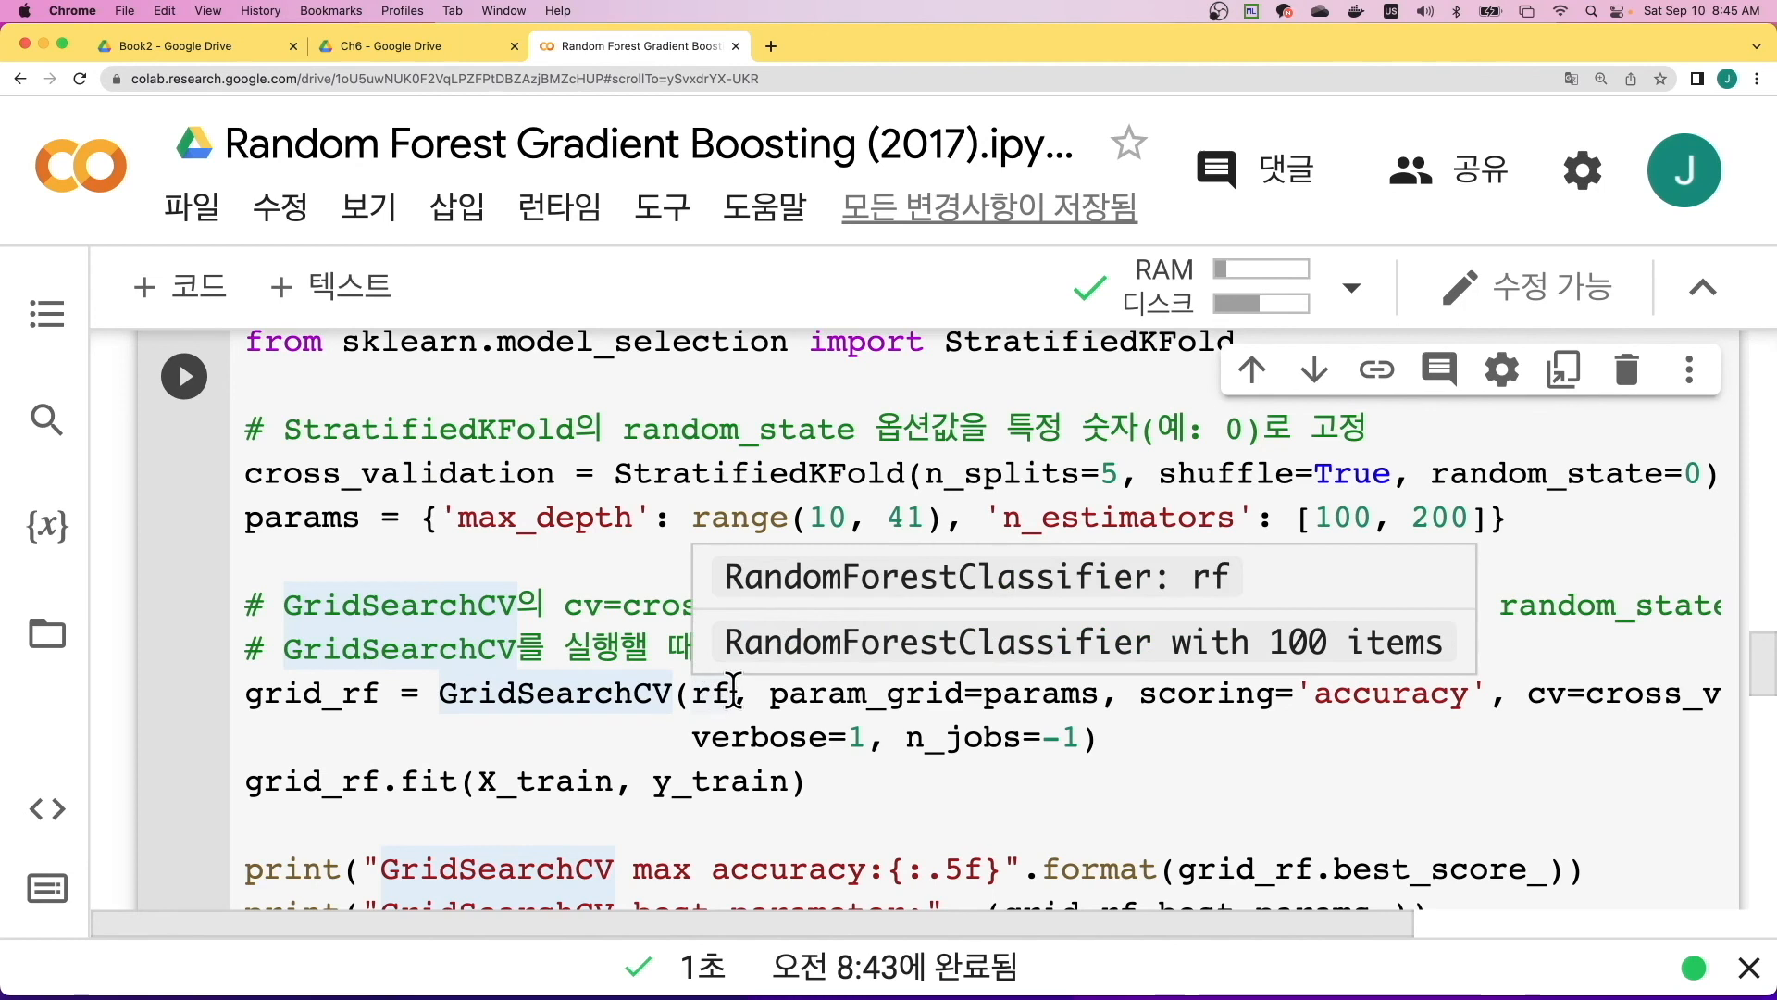
mouse_move(733, 690)
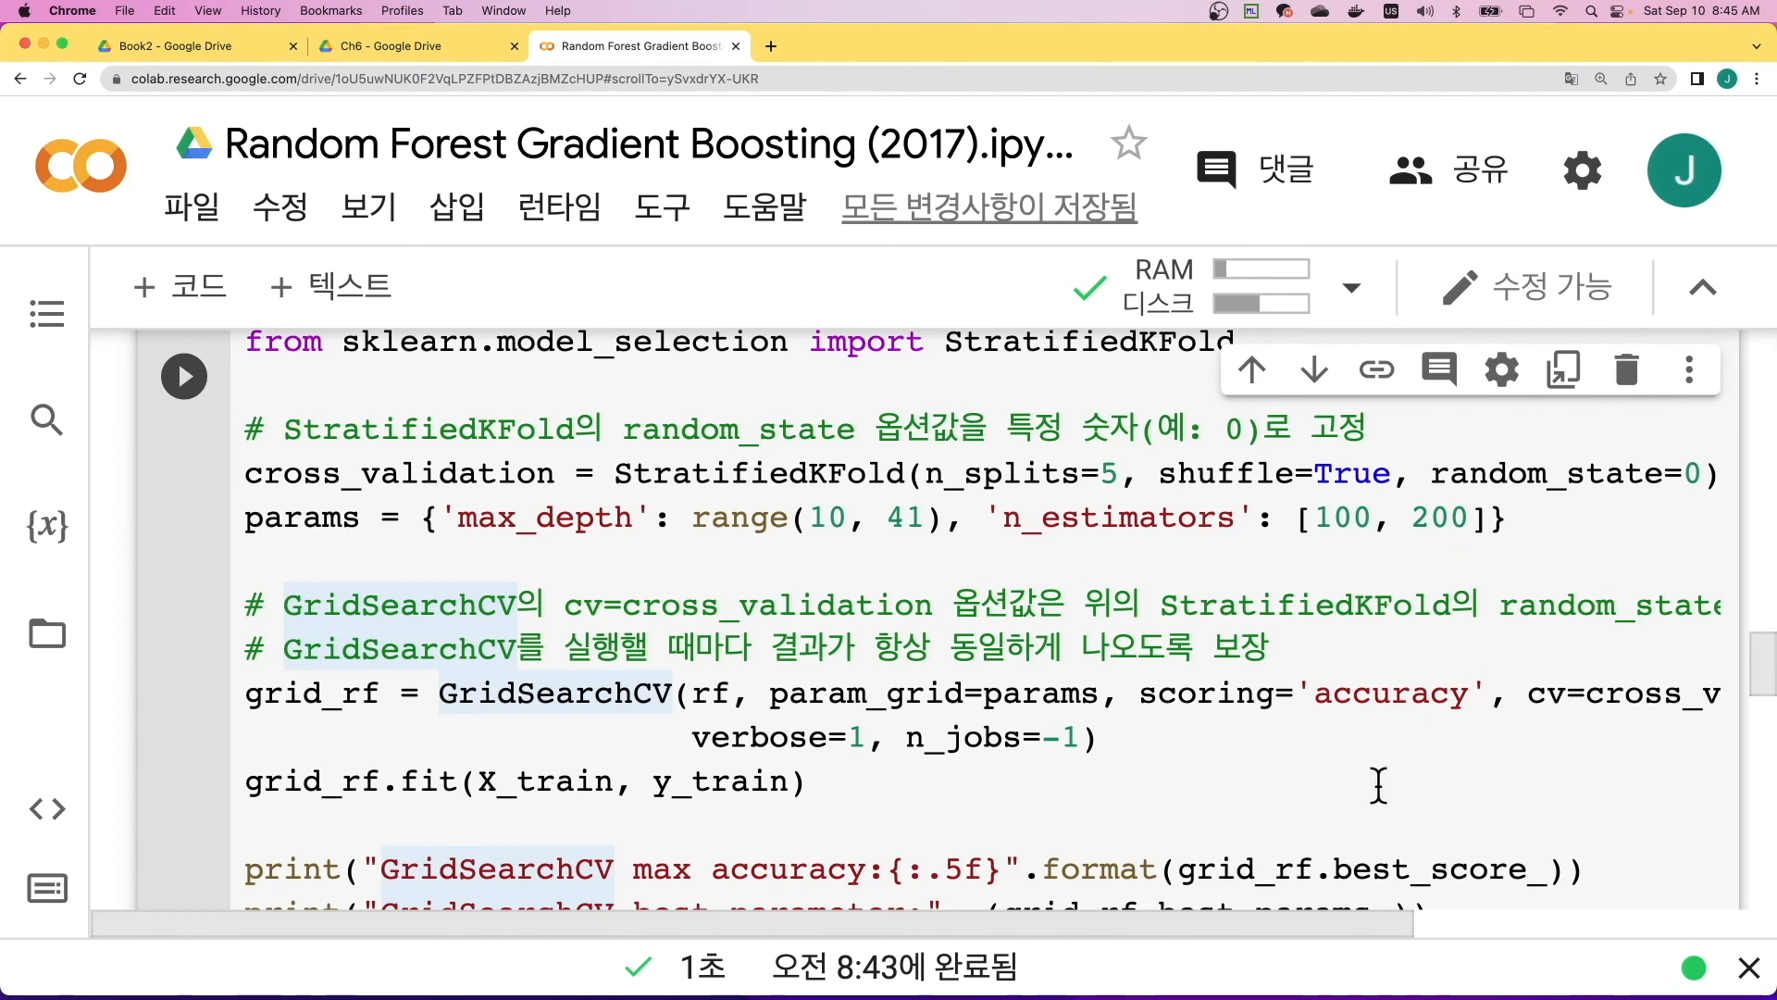
scroll(1393, 726, right, 5)
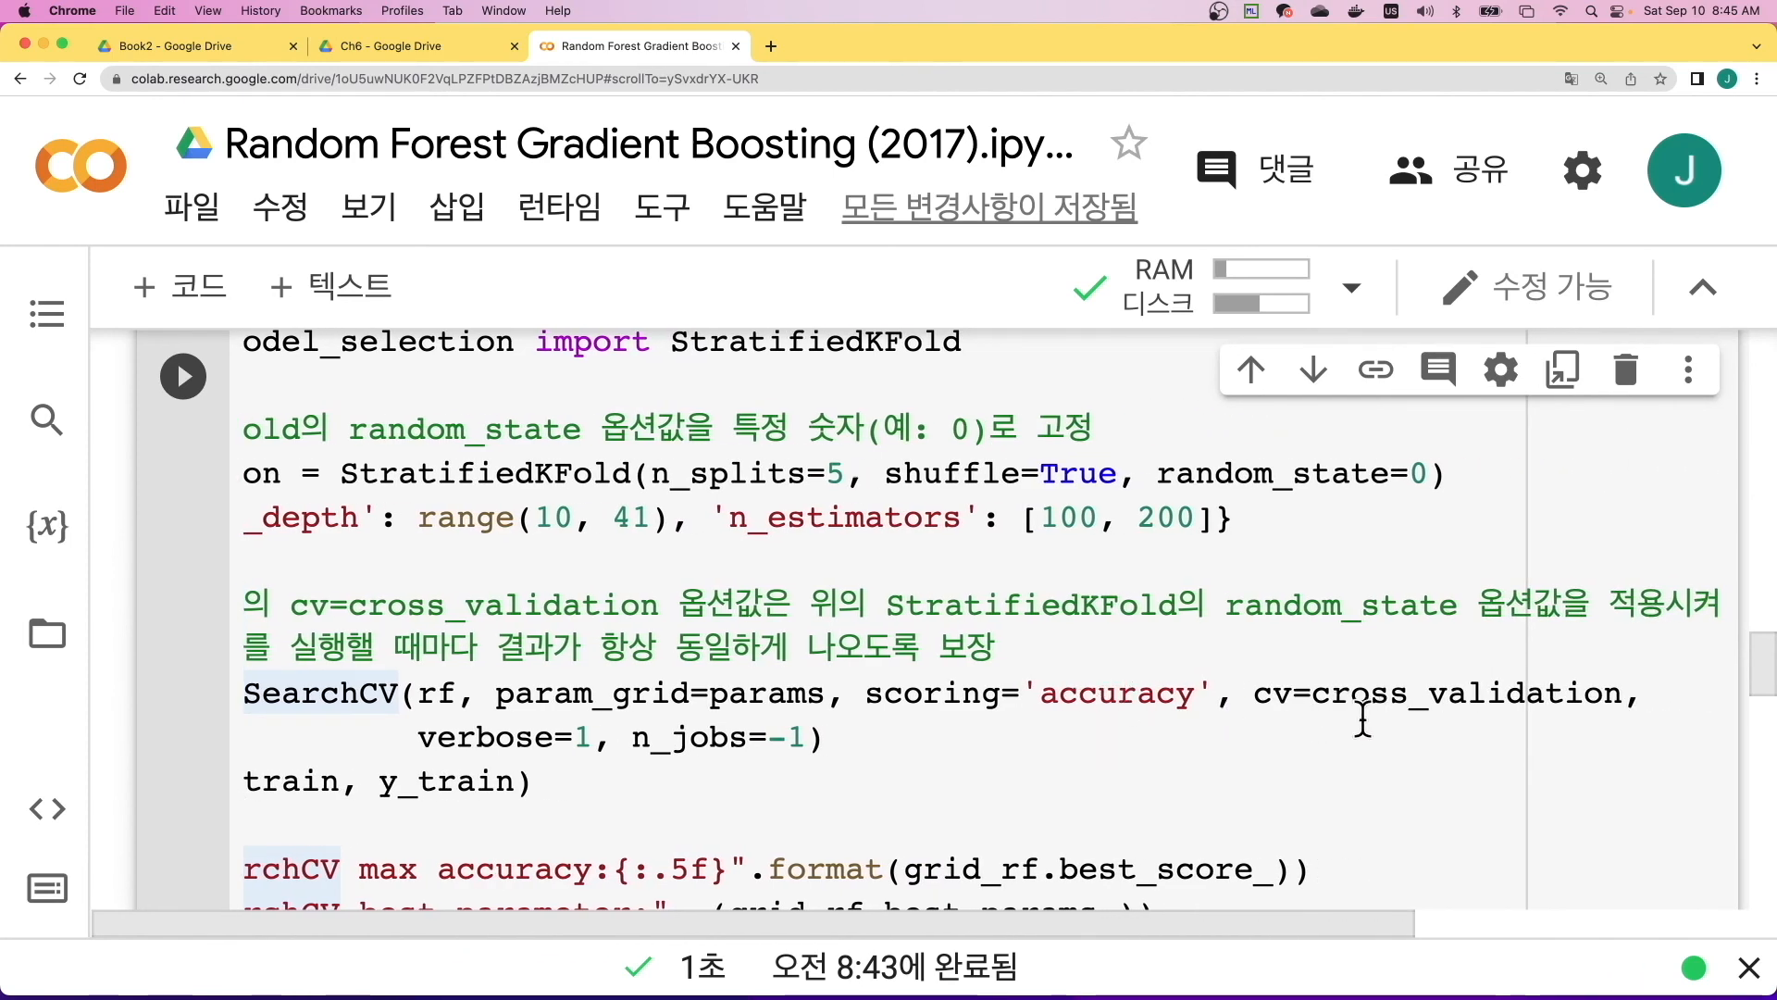
scroll(1362, 722, left, 3)
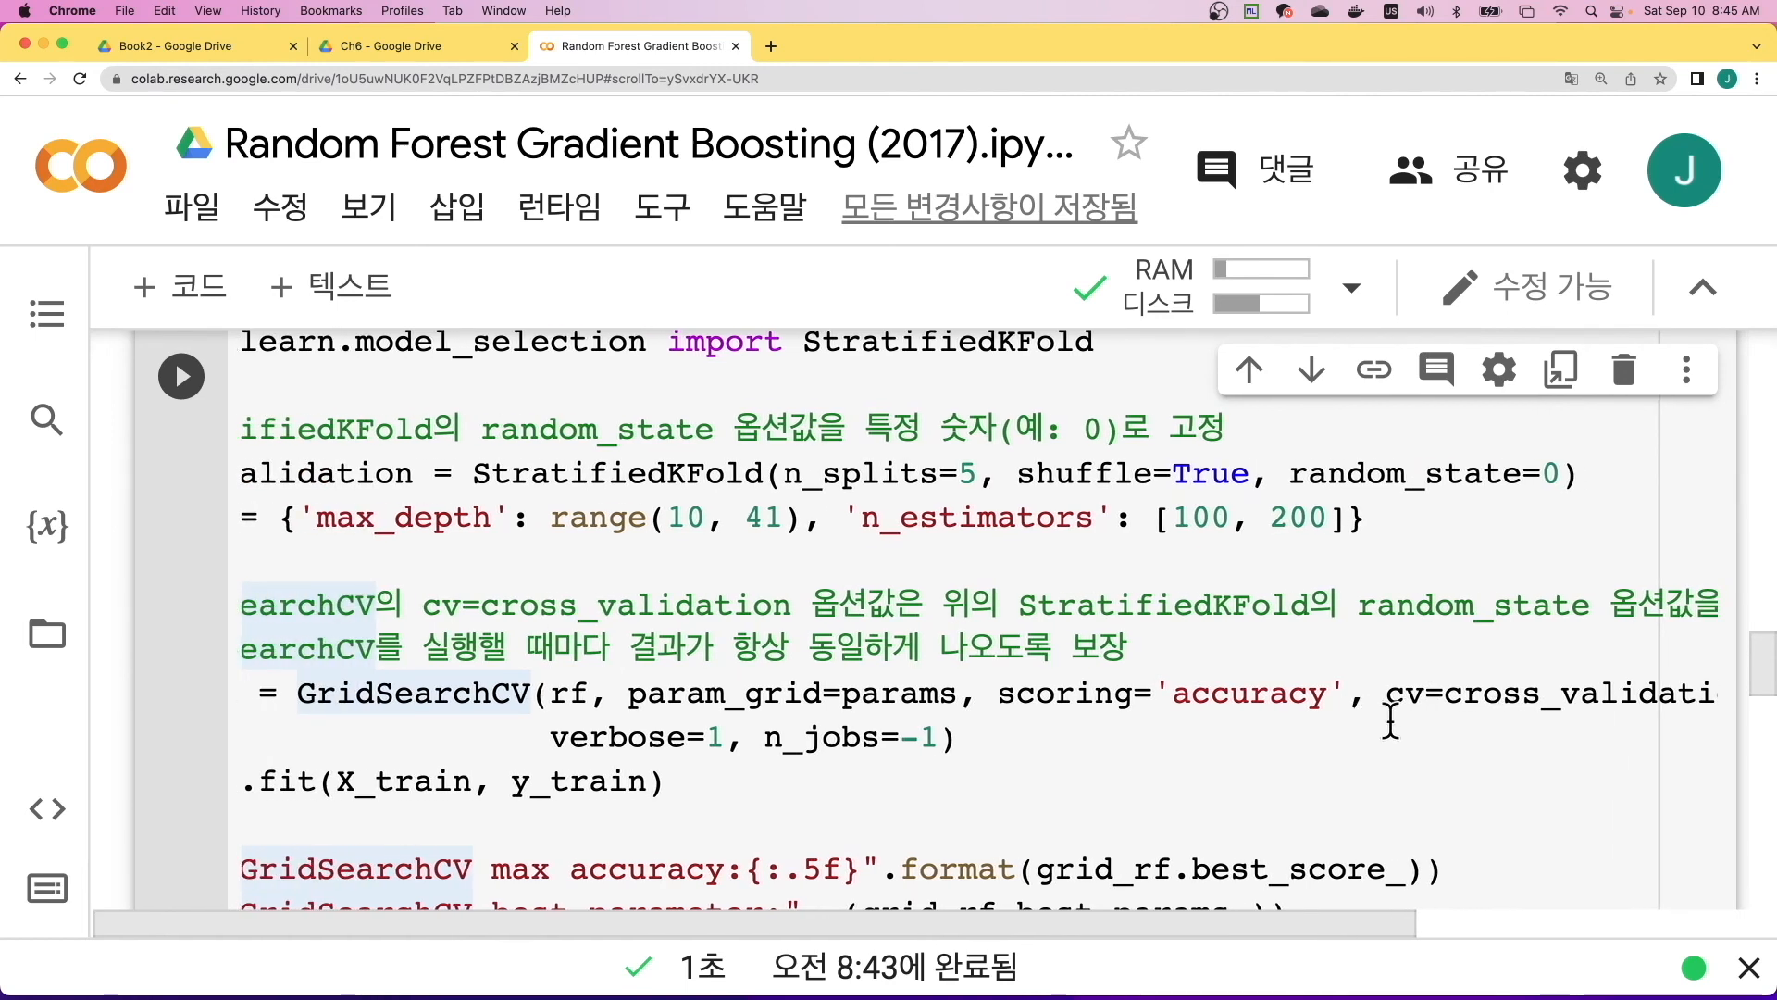
scroll(1390, 722, right, 4)
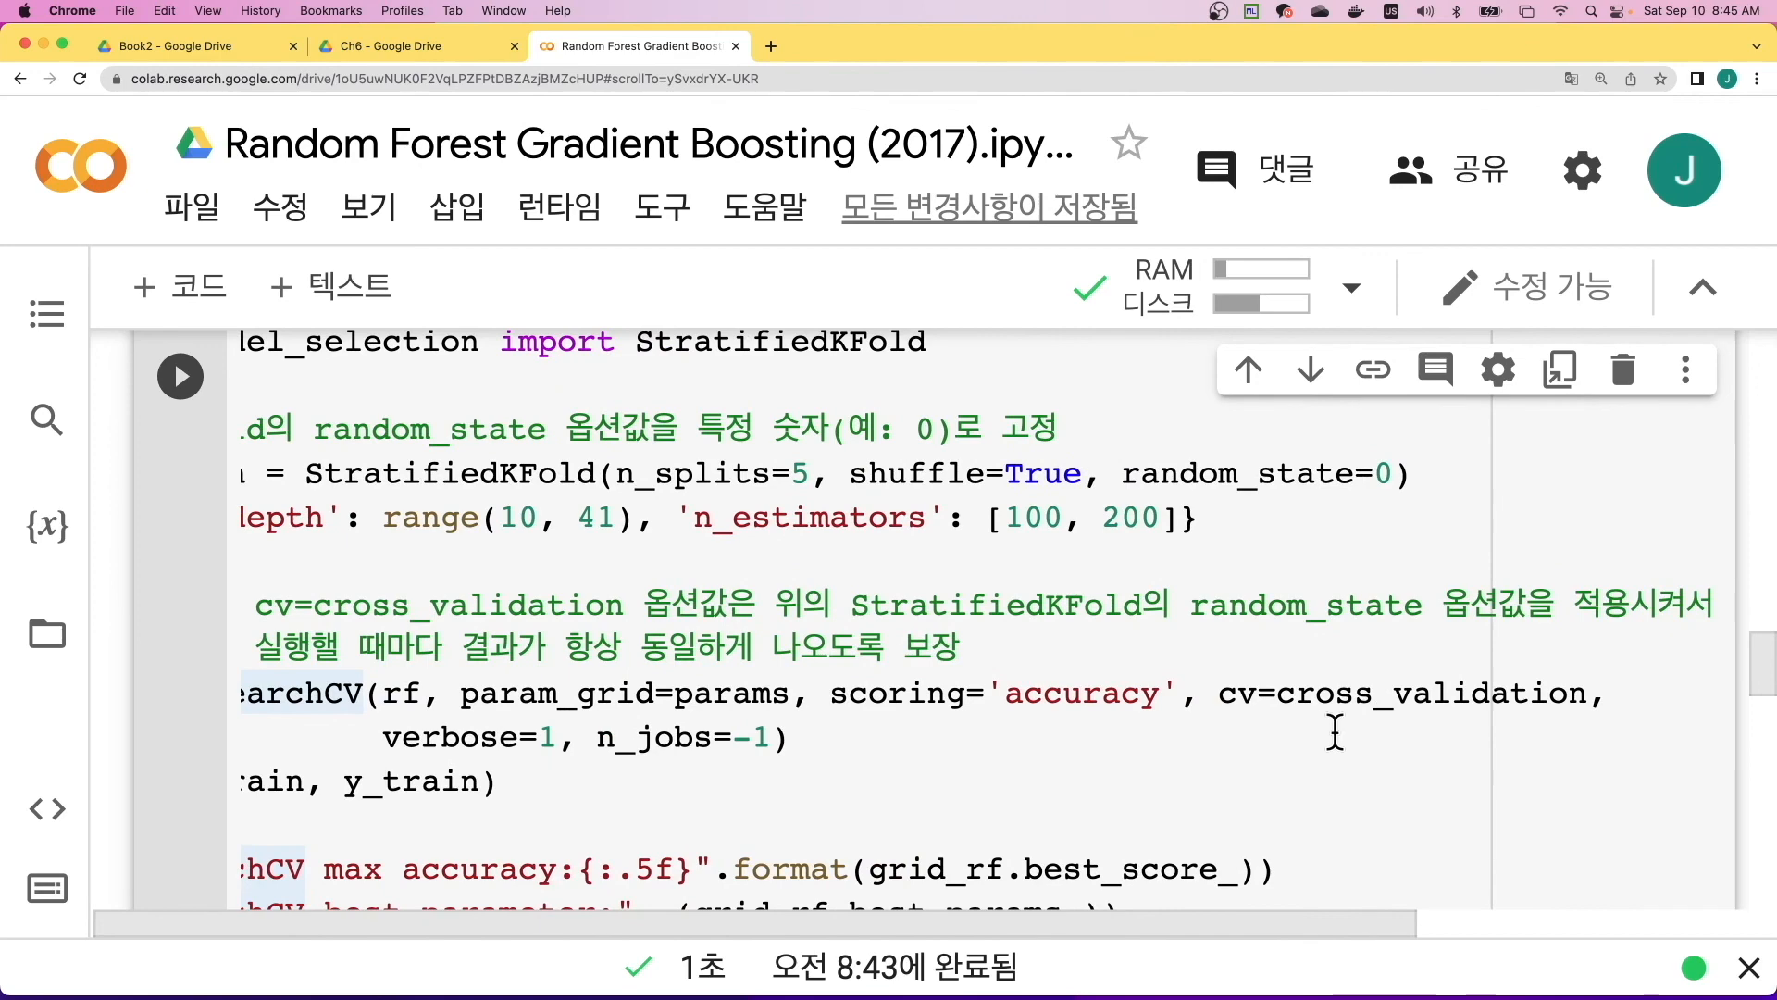
scroll(1277, 750, left, 4)
scroll(958, 750, left, 2)
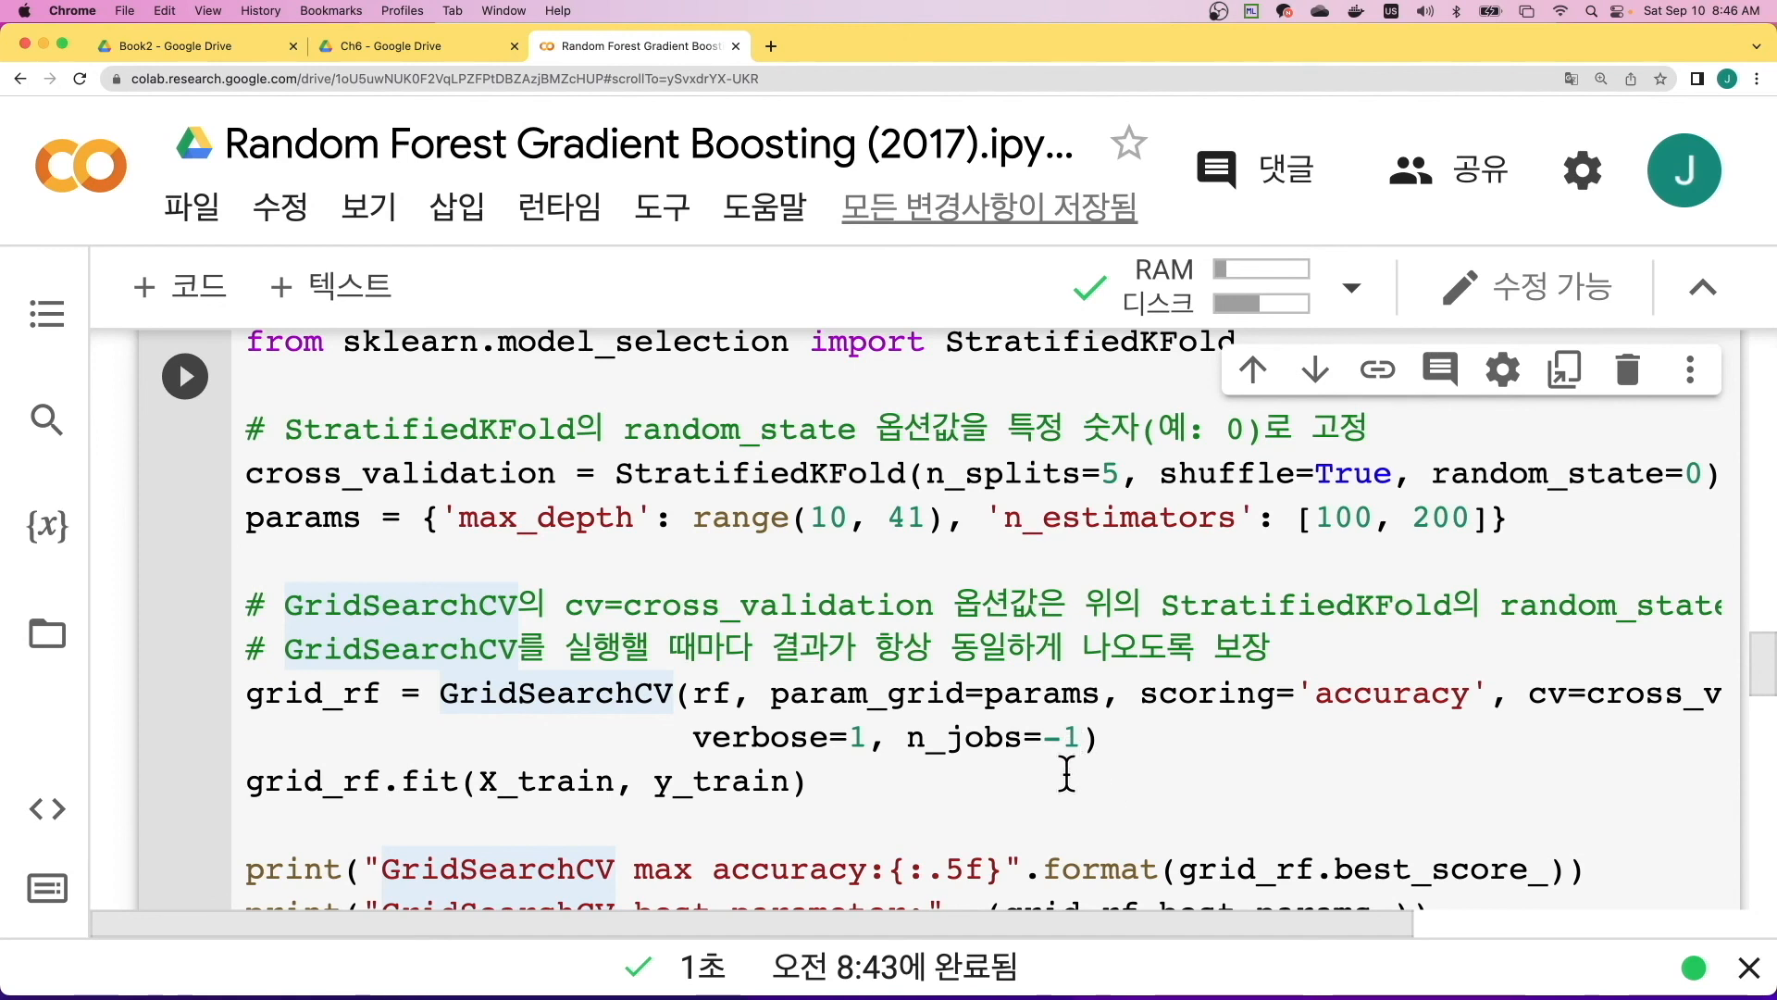
- Review the grid_rf.fit call and the best_score_ and best_params_ print lines together with the output beneath them
scroll(1053, 783, down, 2)
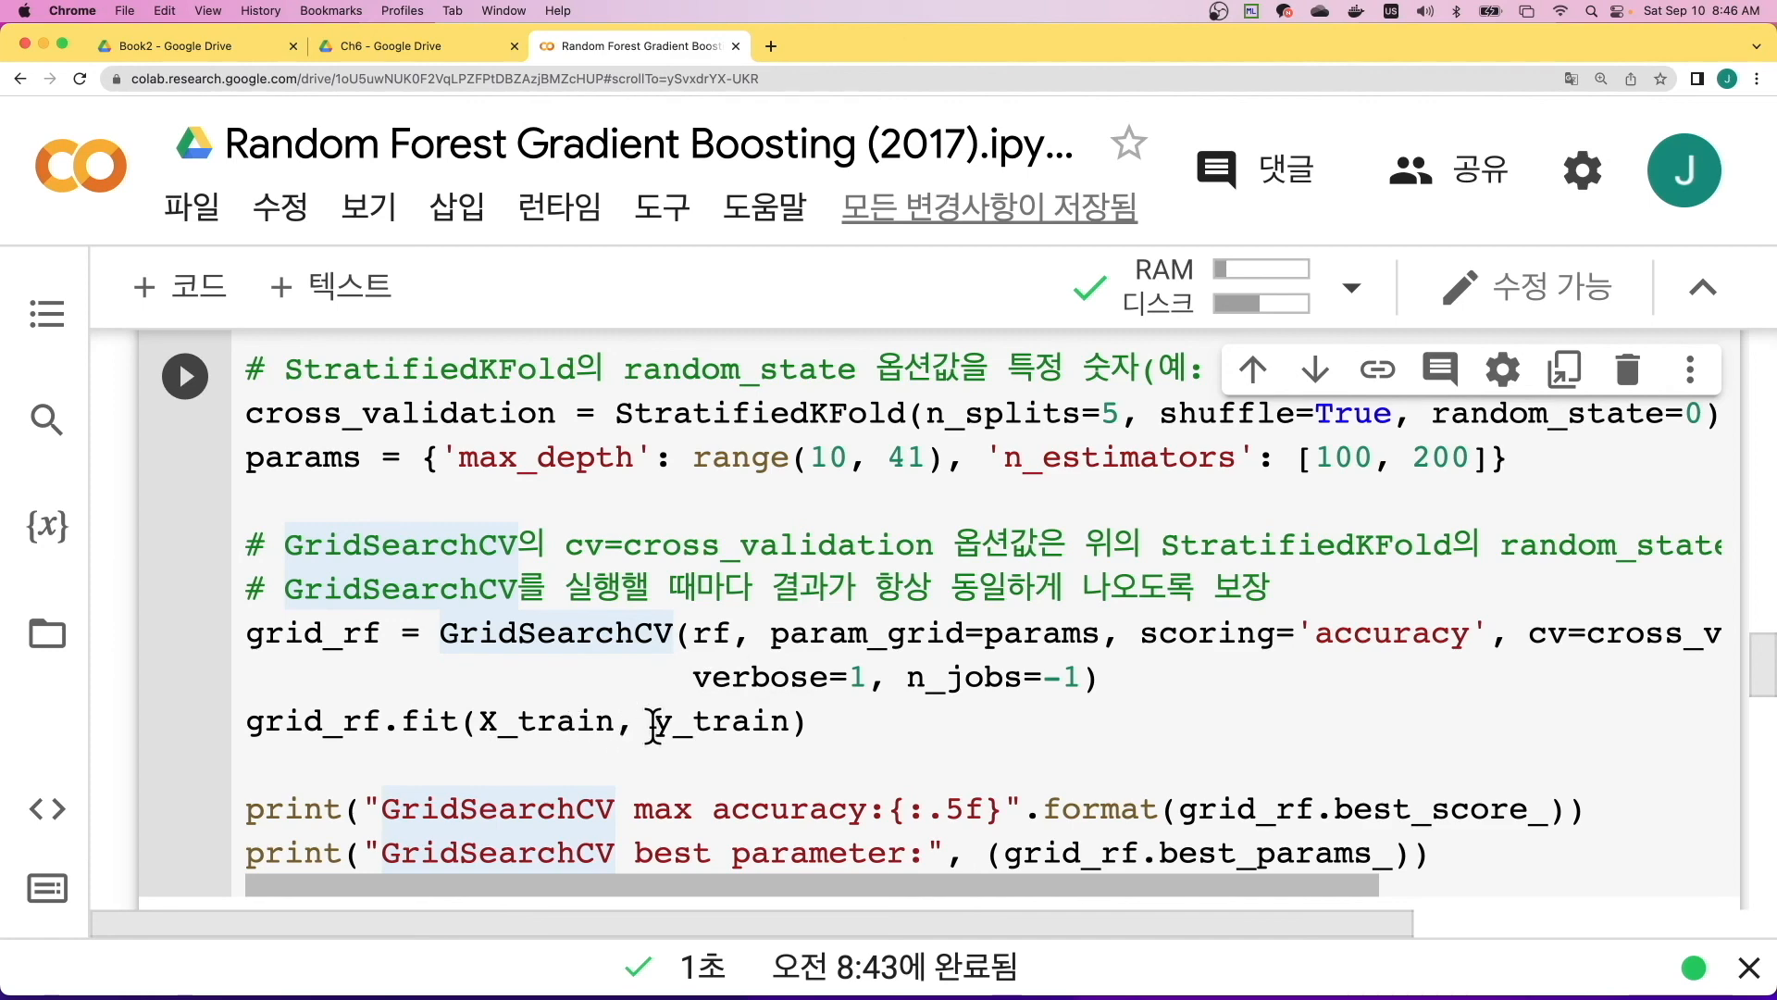
scroll(1005, 738, down, 2)
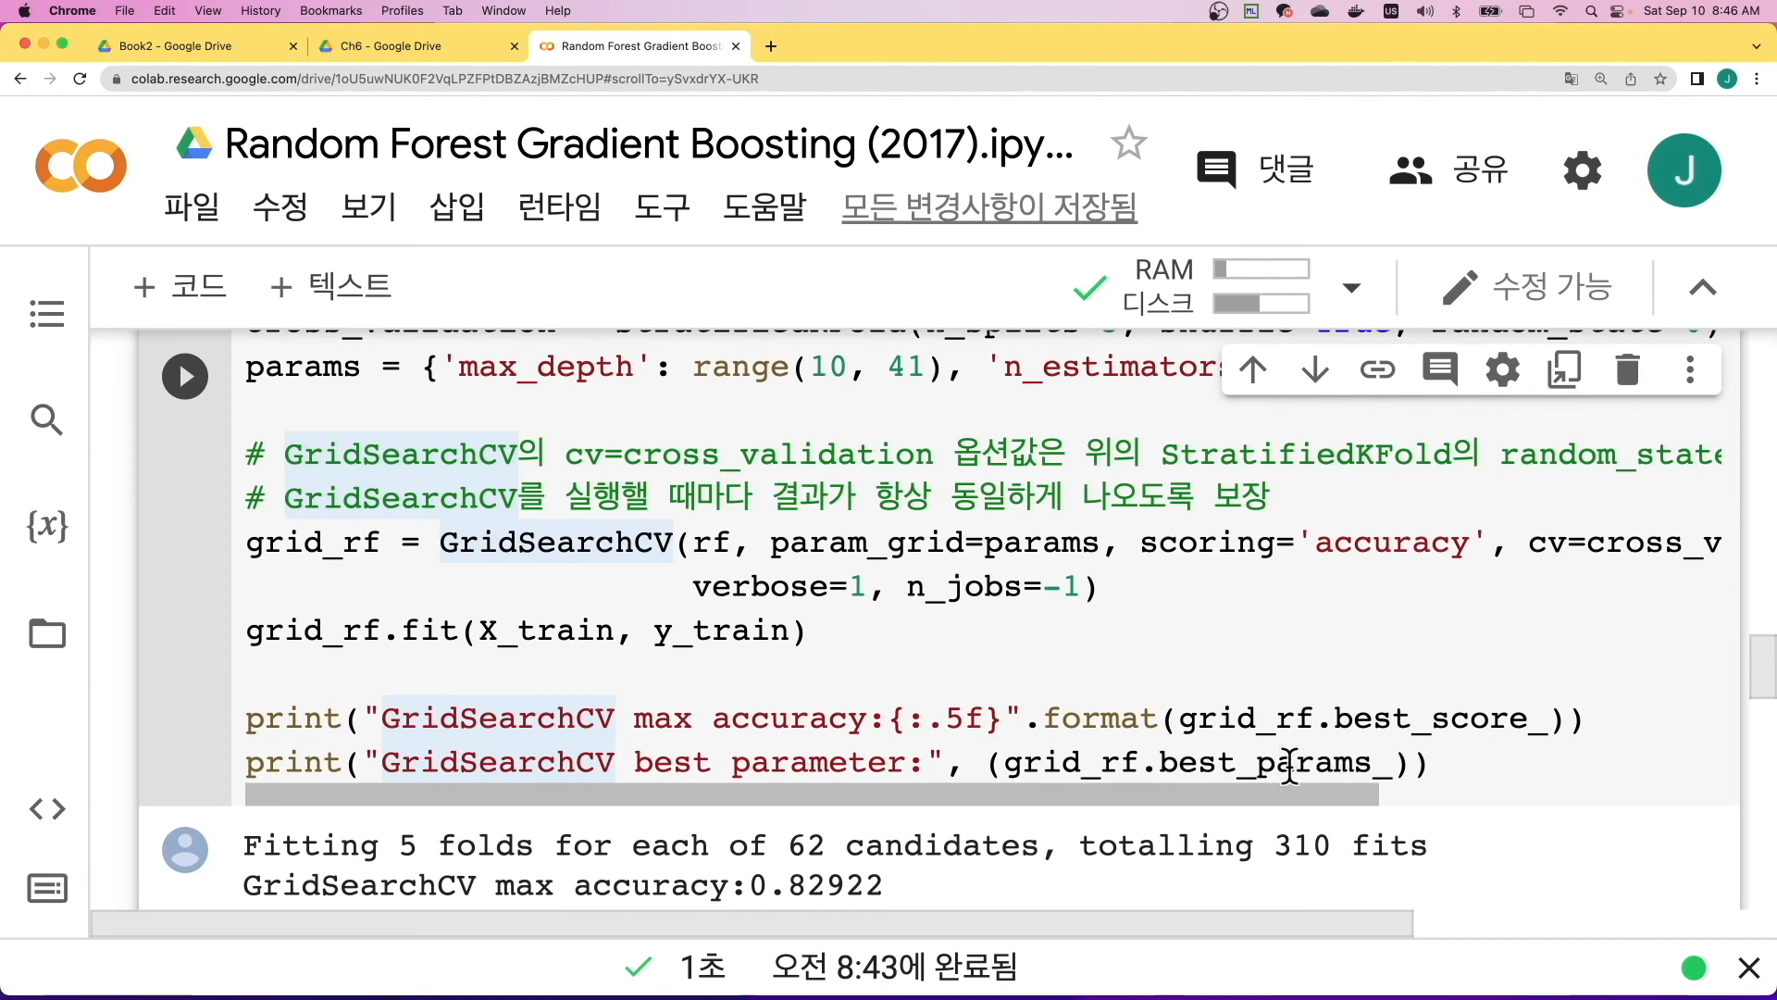
scroll(1229, 785, down, 1)
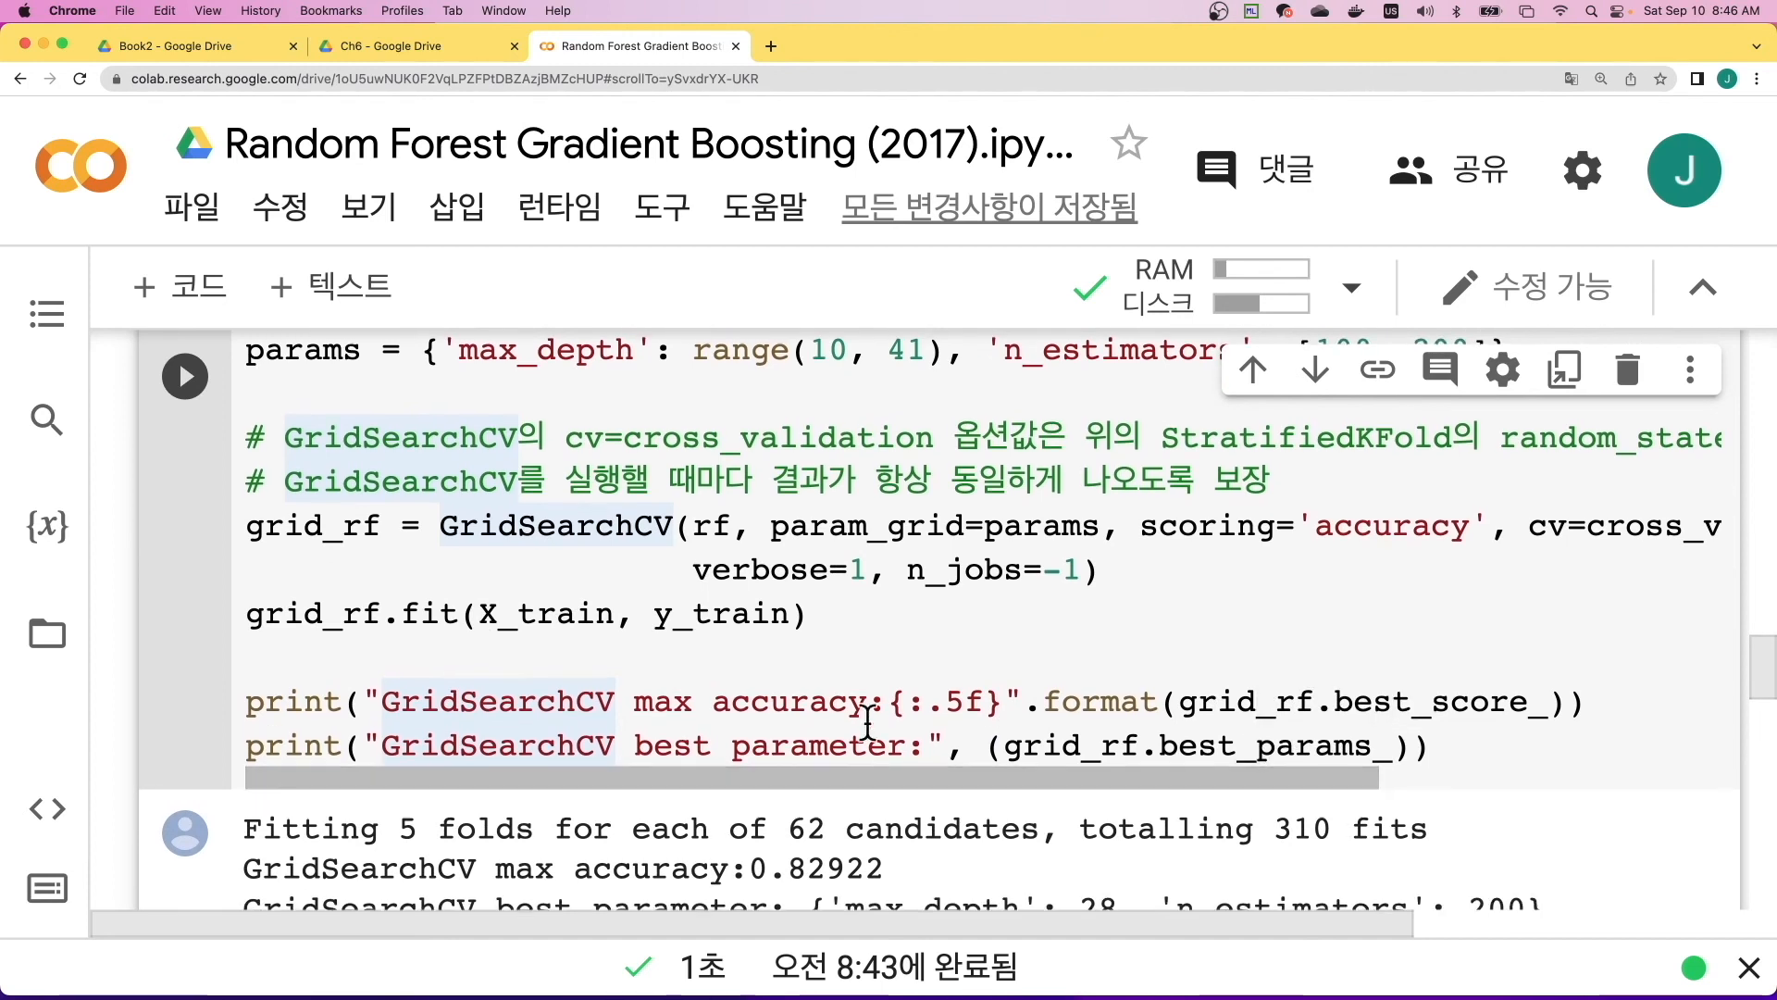
scroll(147, 458, up, 1)
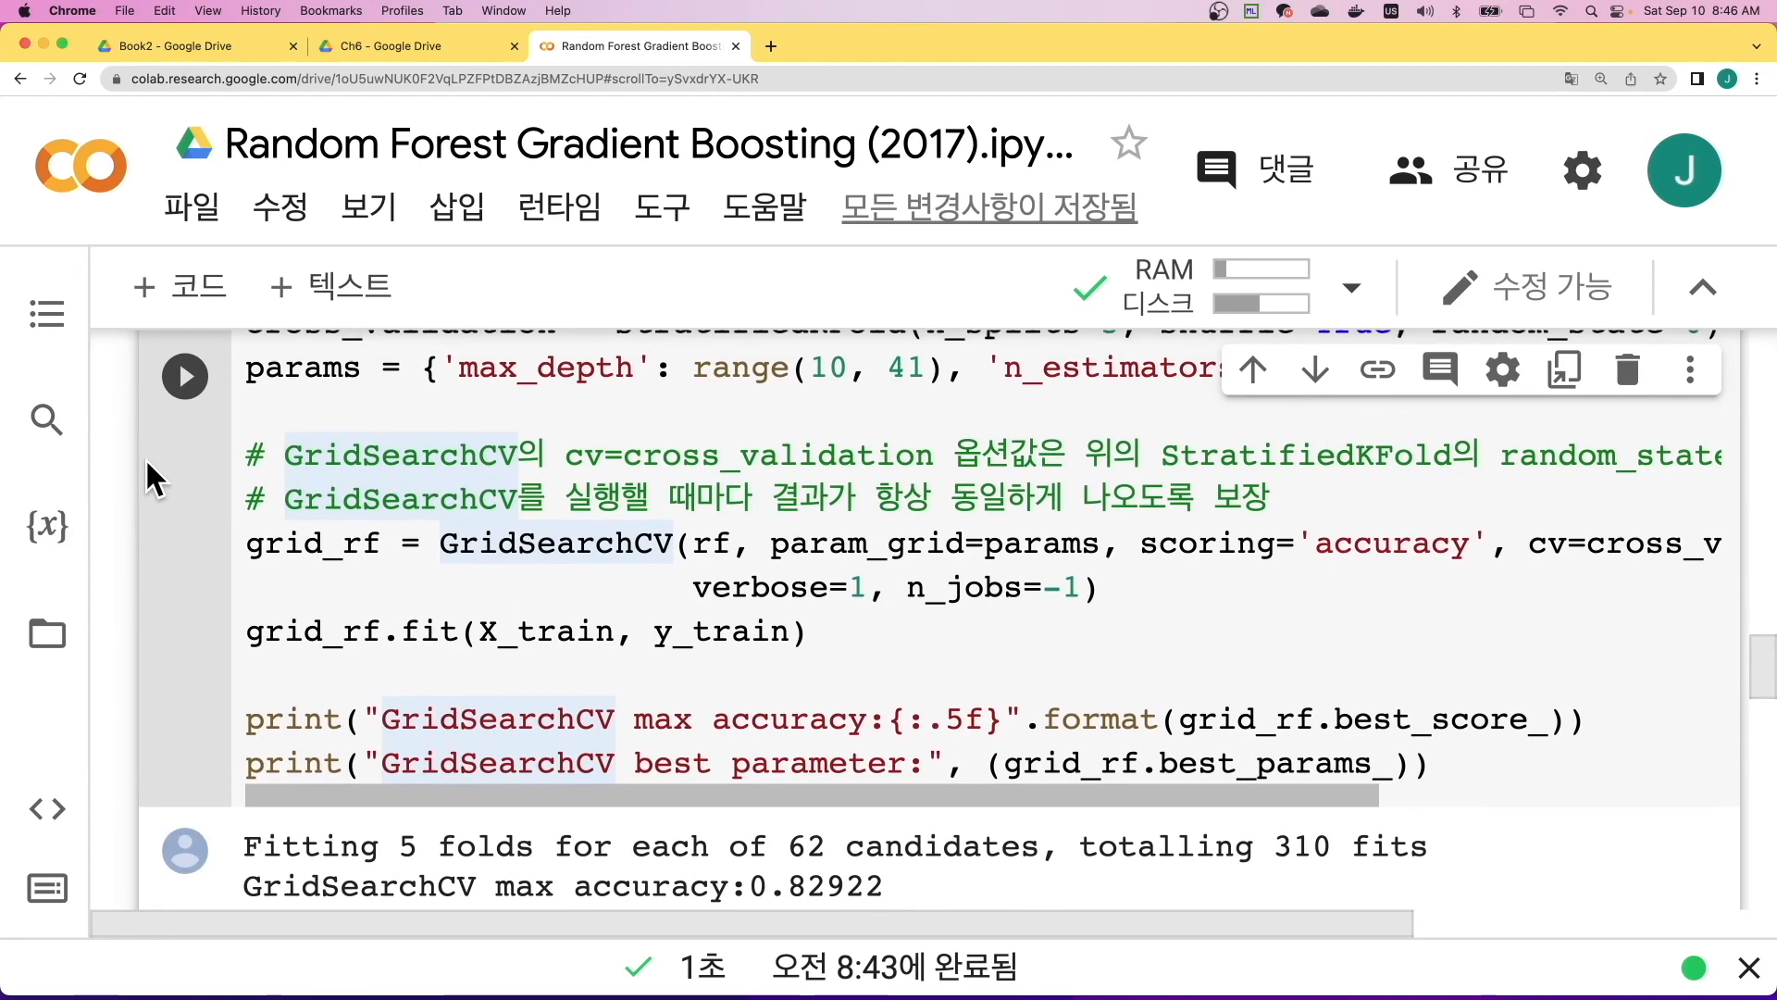
scroll(146, 458, down, 2)
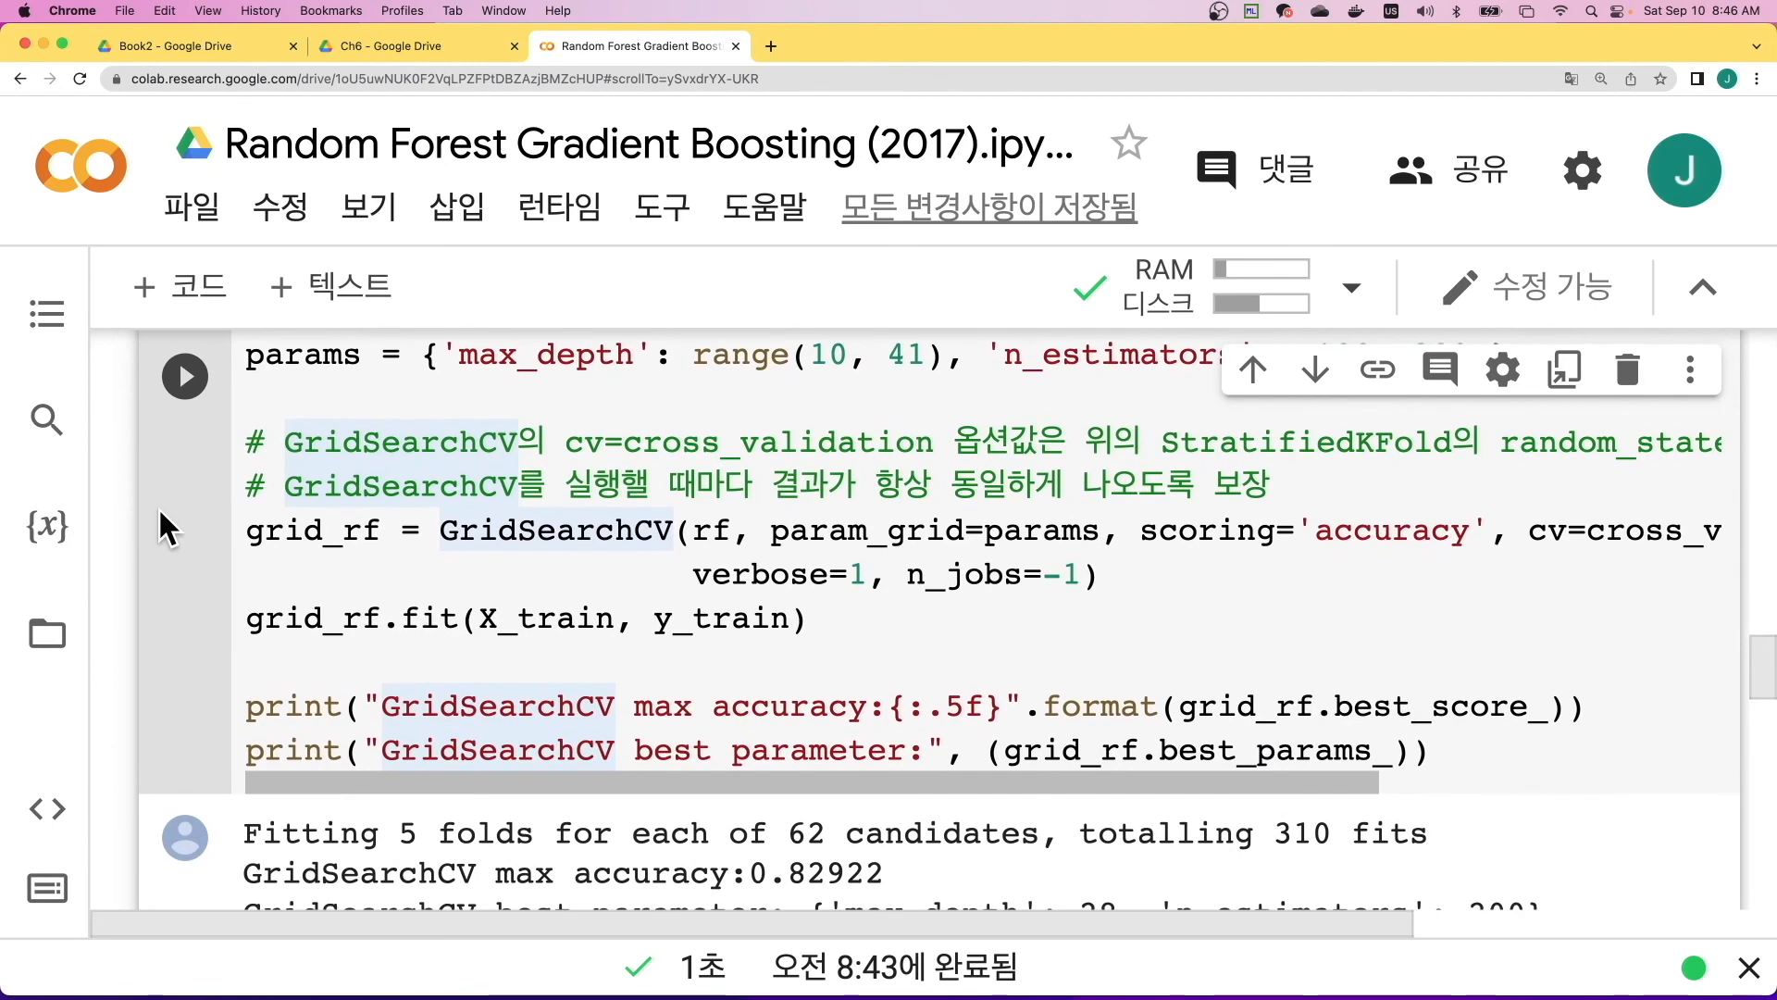
scroll(159, 511, down, 5)
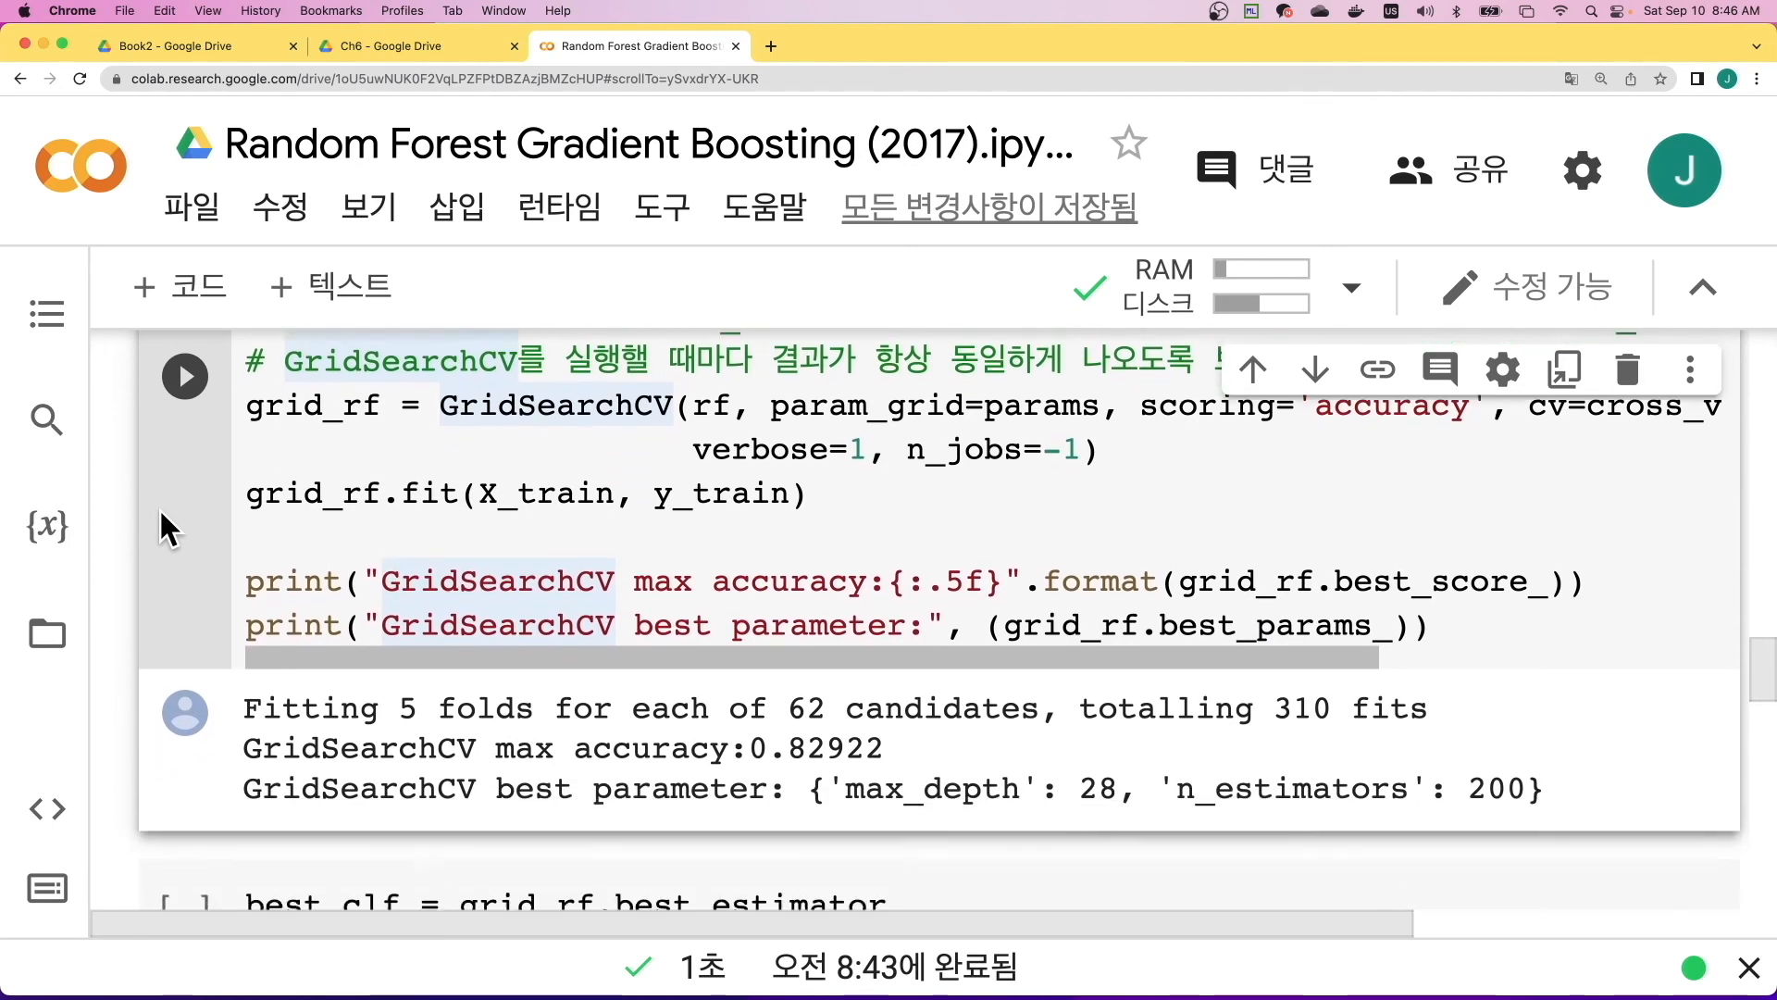
scroll(834, 687, up, 1)
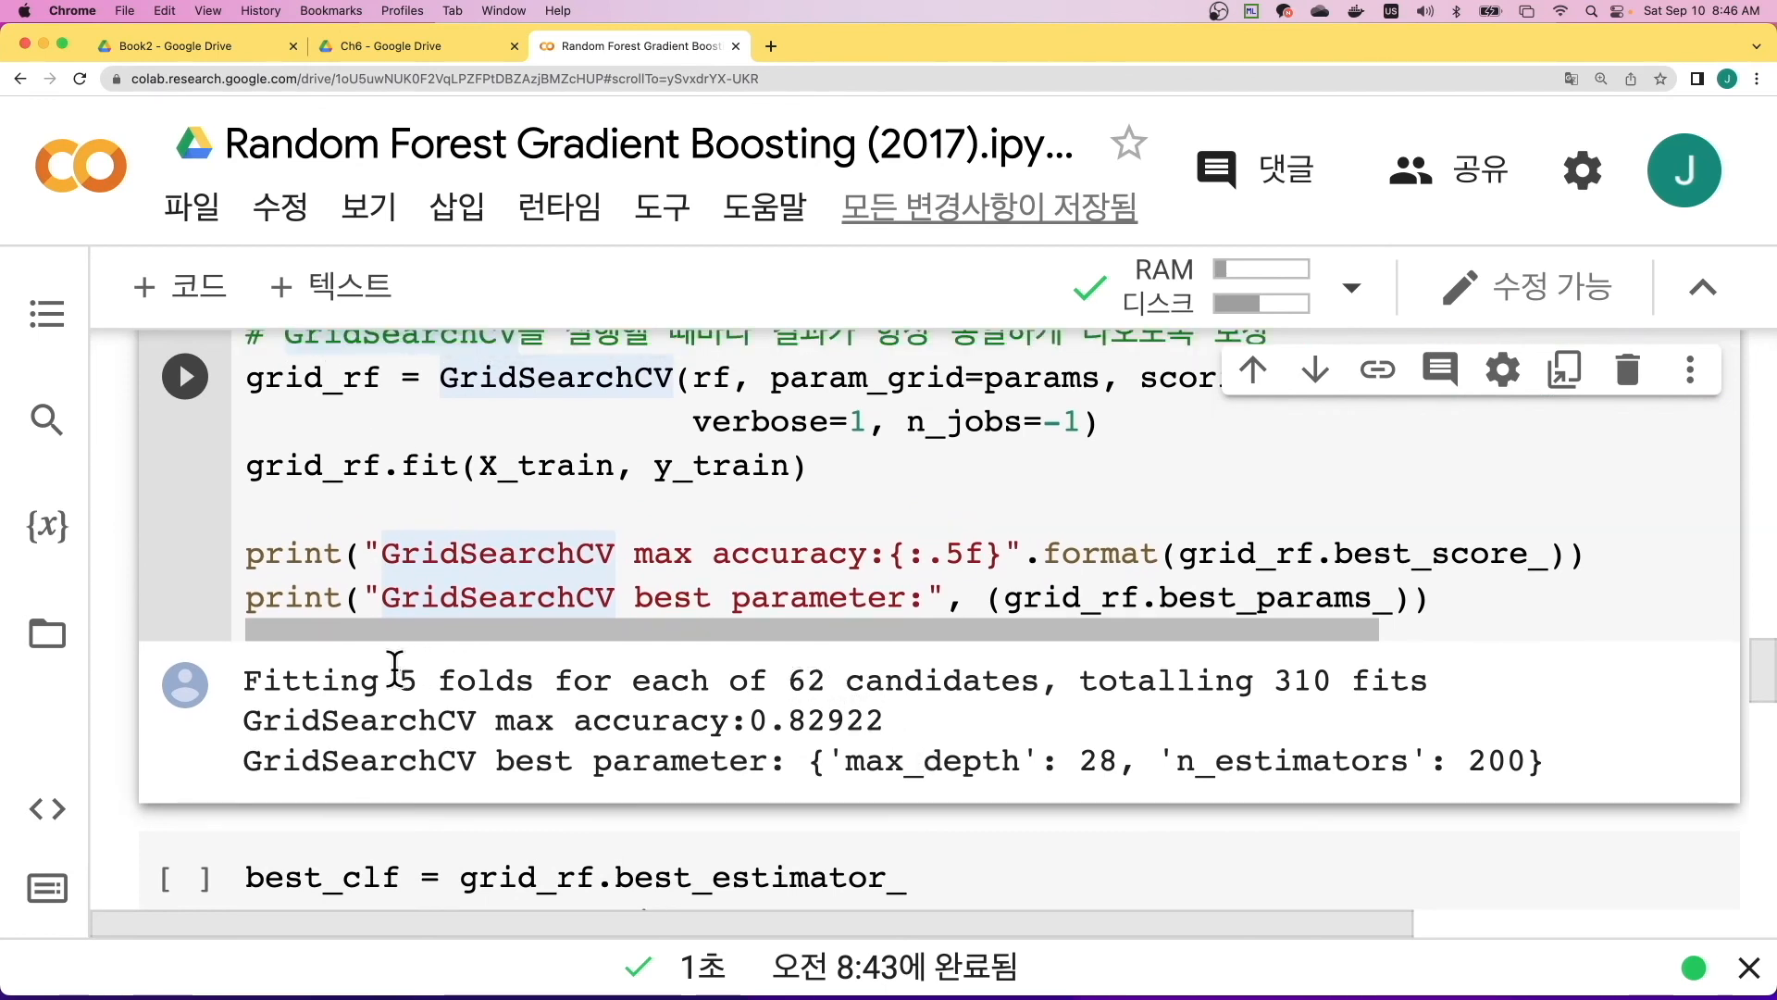
scroll(468, 671, up, 4)
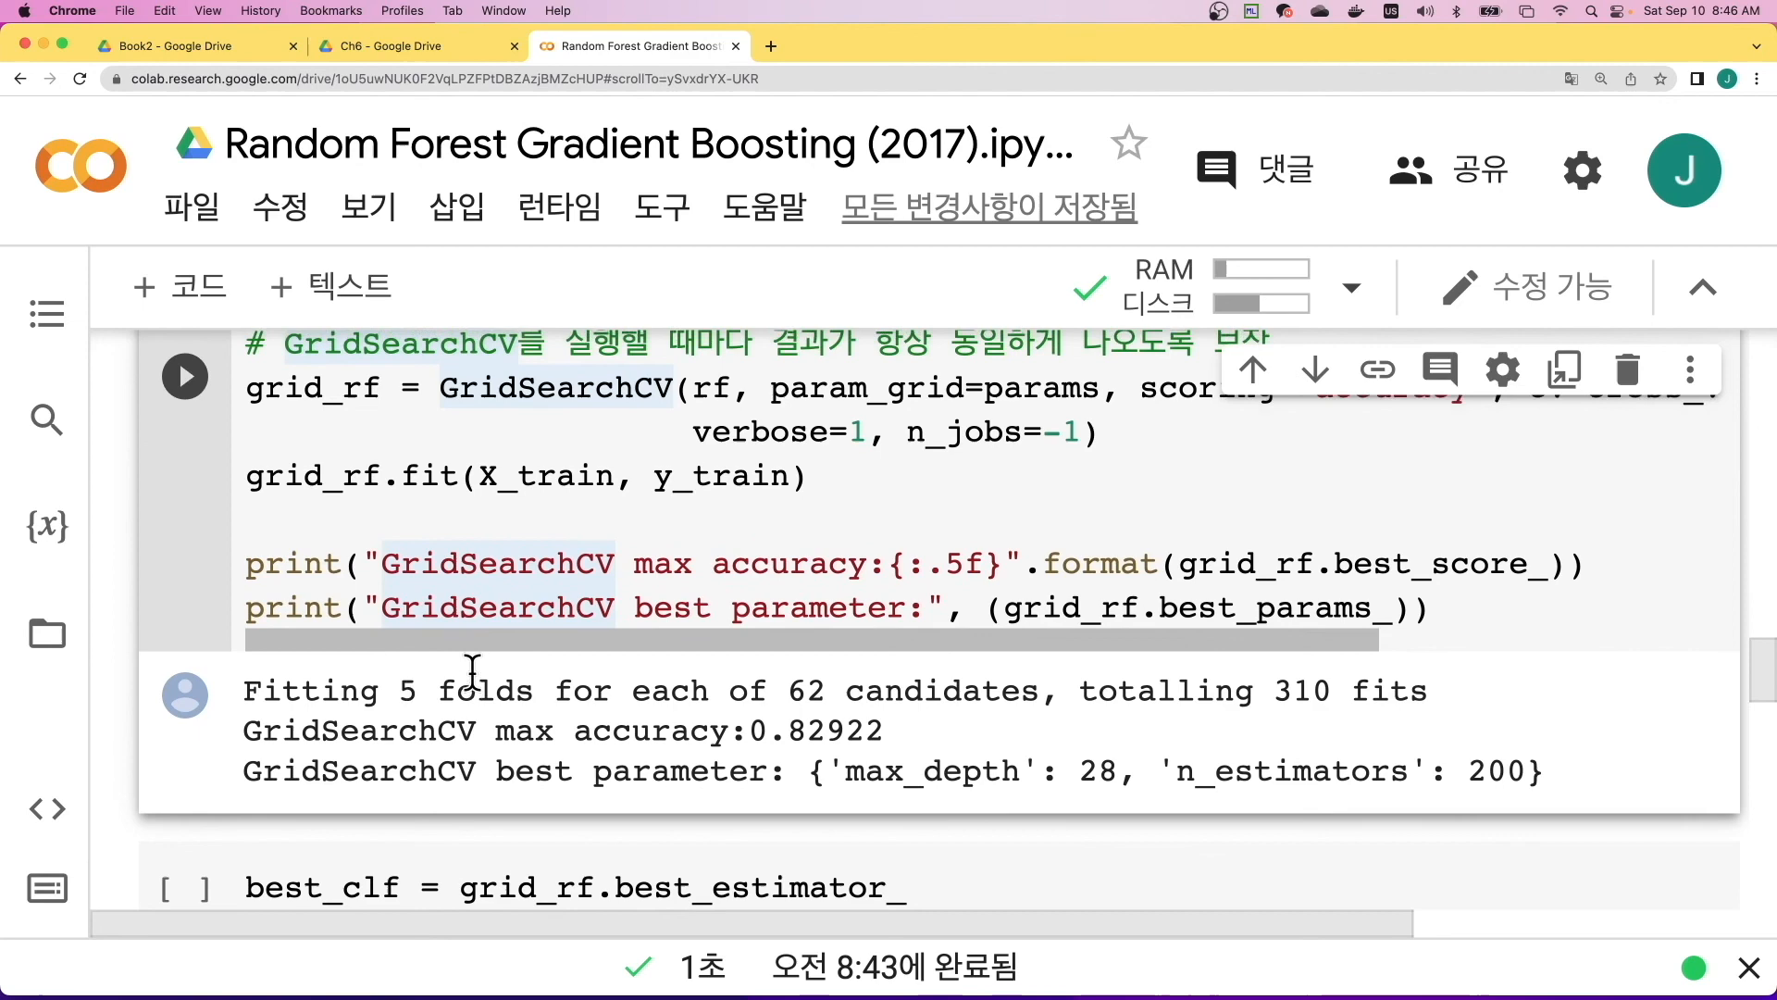
- Compare the n_splits and params settings with the grid search output's fit count, max accuracy and best parameter lines
scroll(516, 671, up, 5)
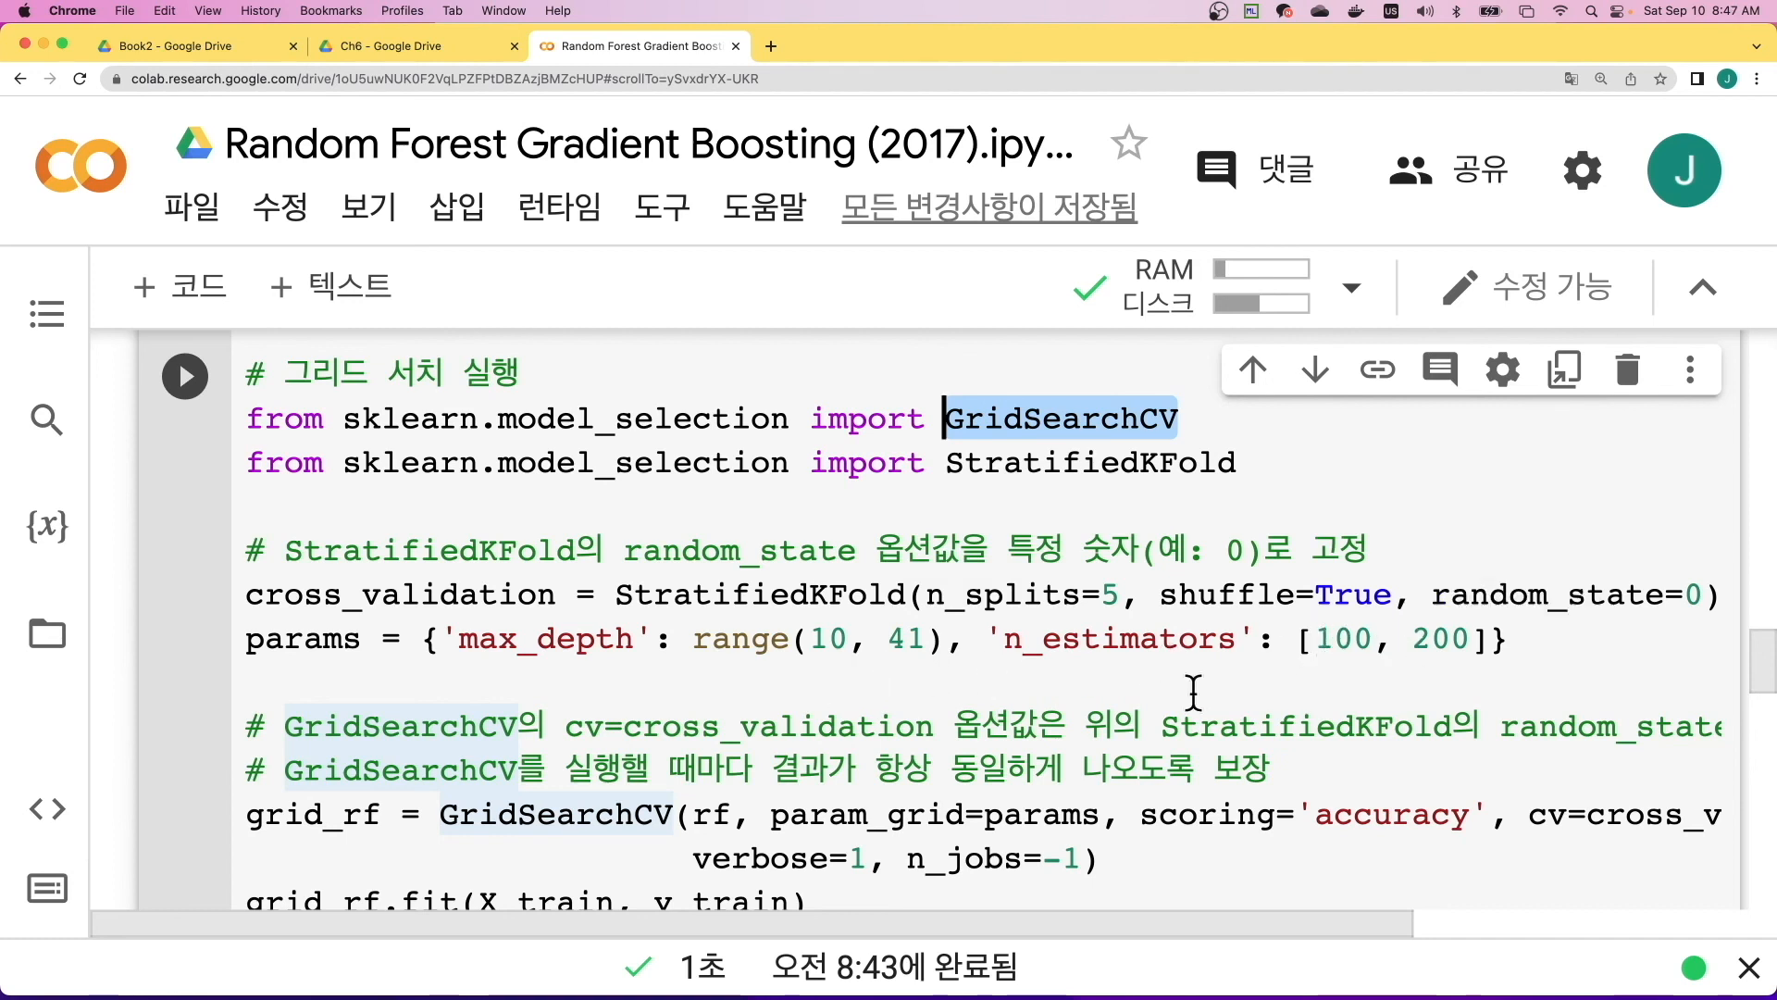
scroll(539, 765, down, 1)
scroll(539, 765, down, 5)
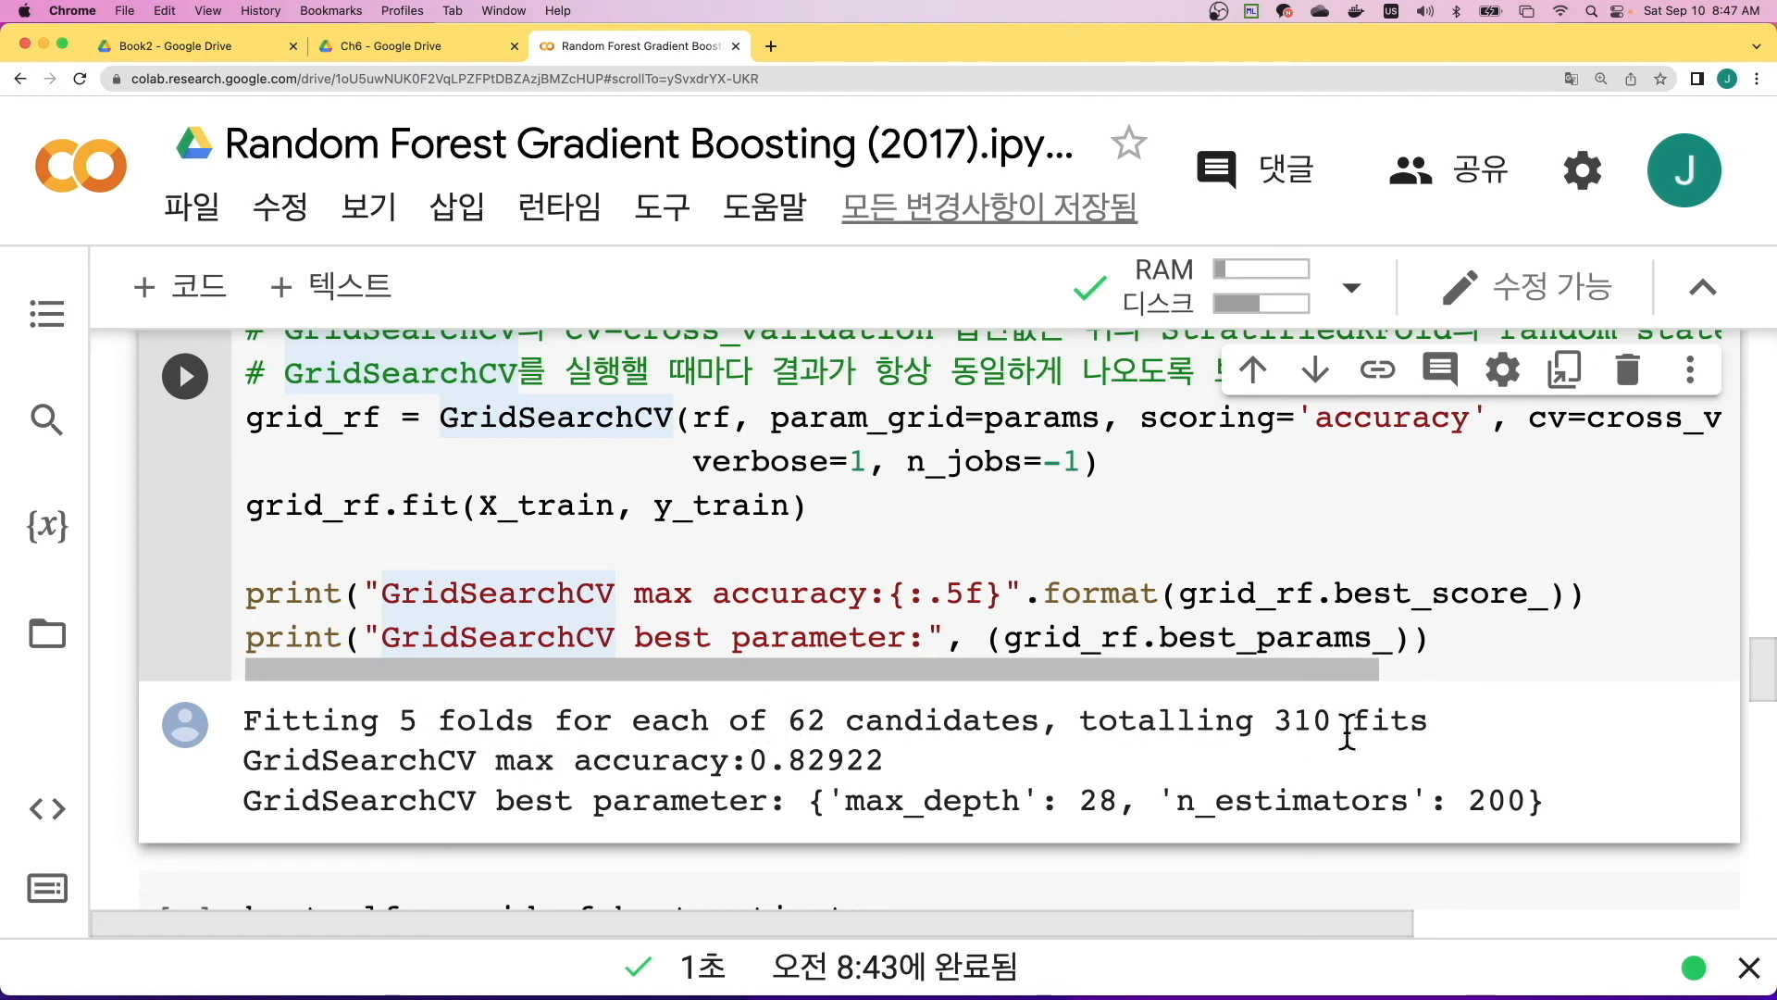
scroll(802, 729, down, 1)
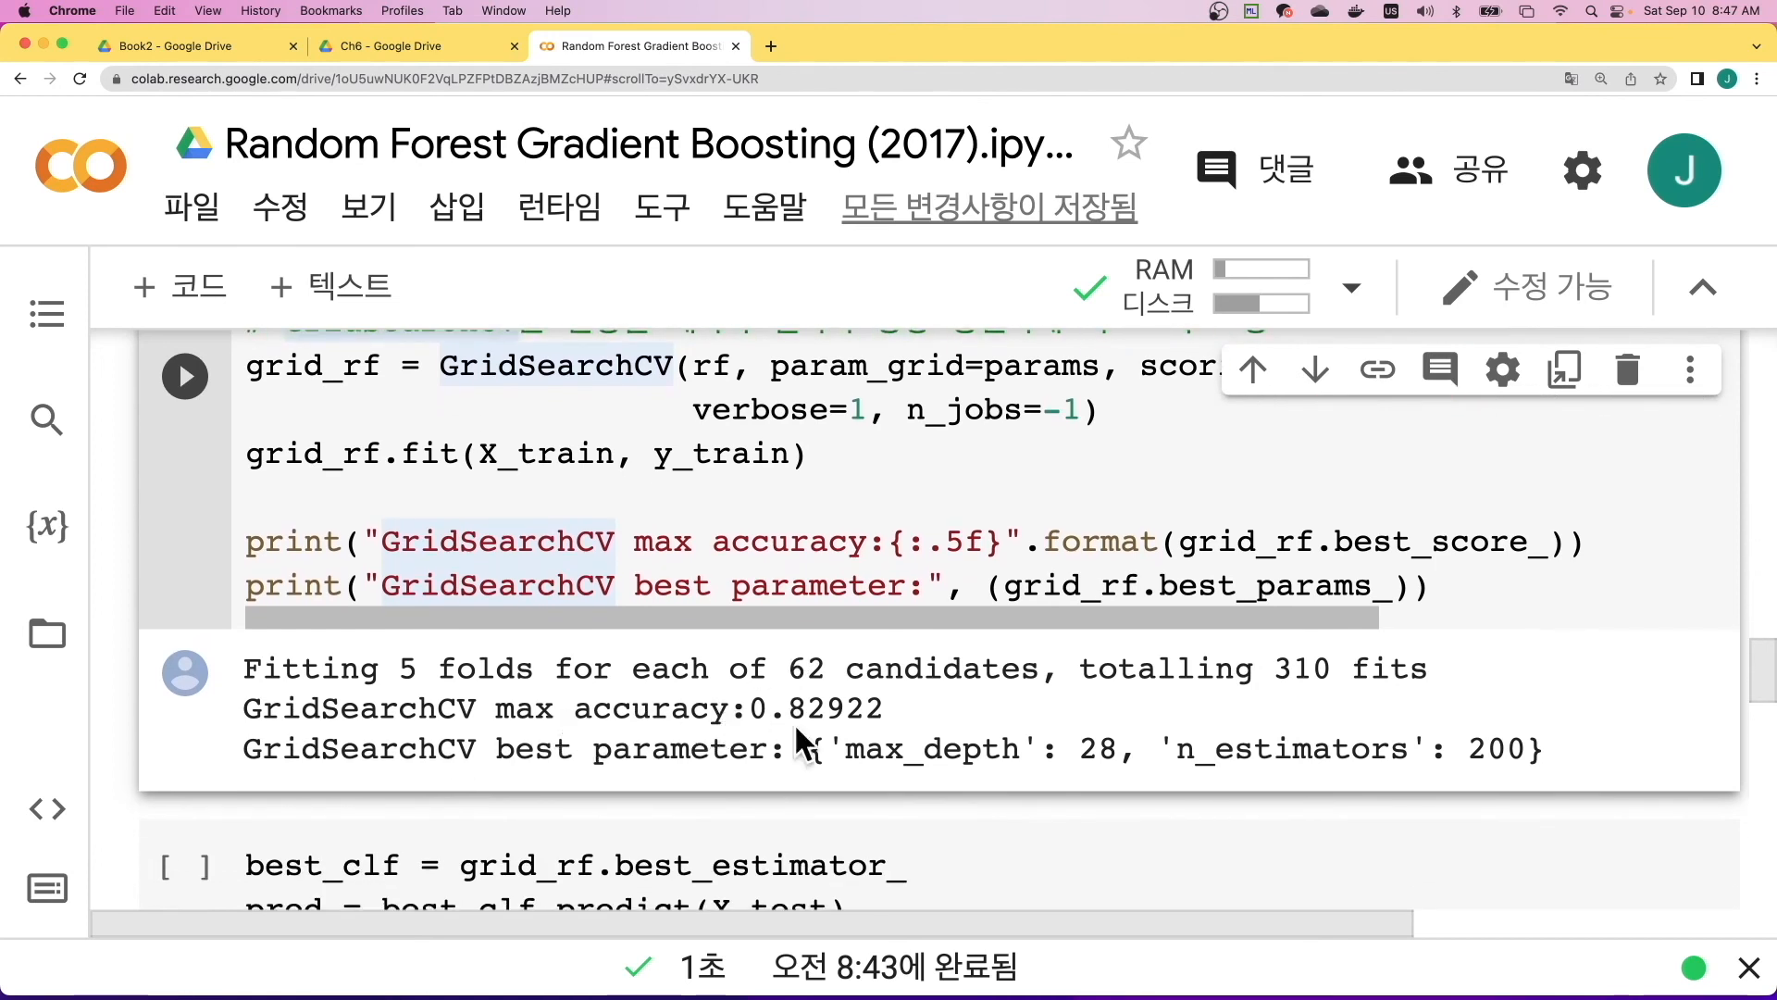
scroll(839, 716, down, 1)
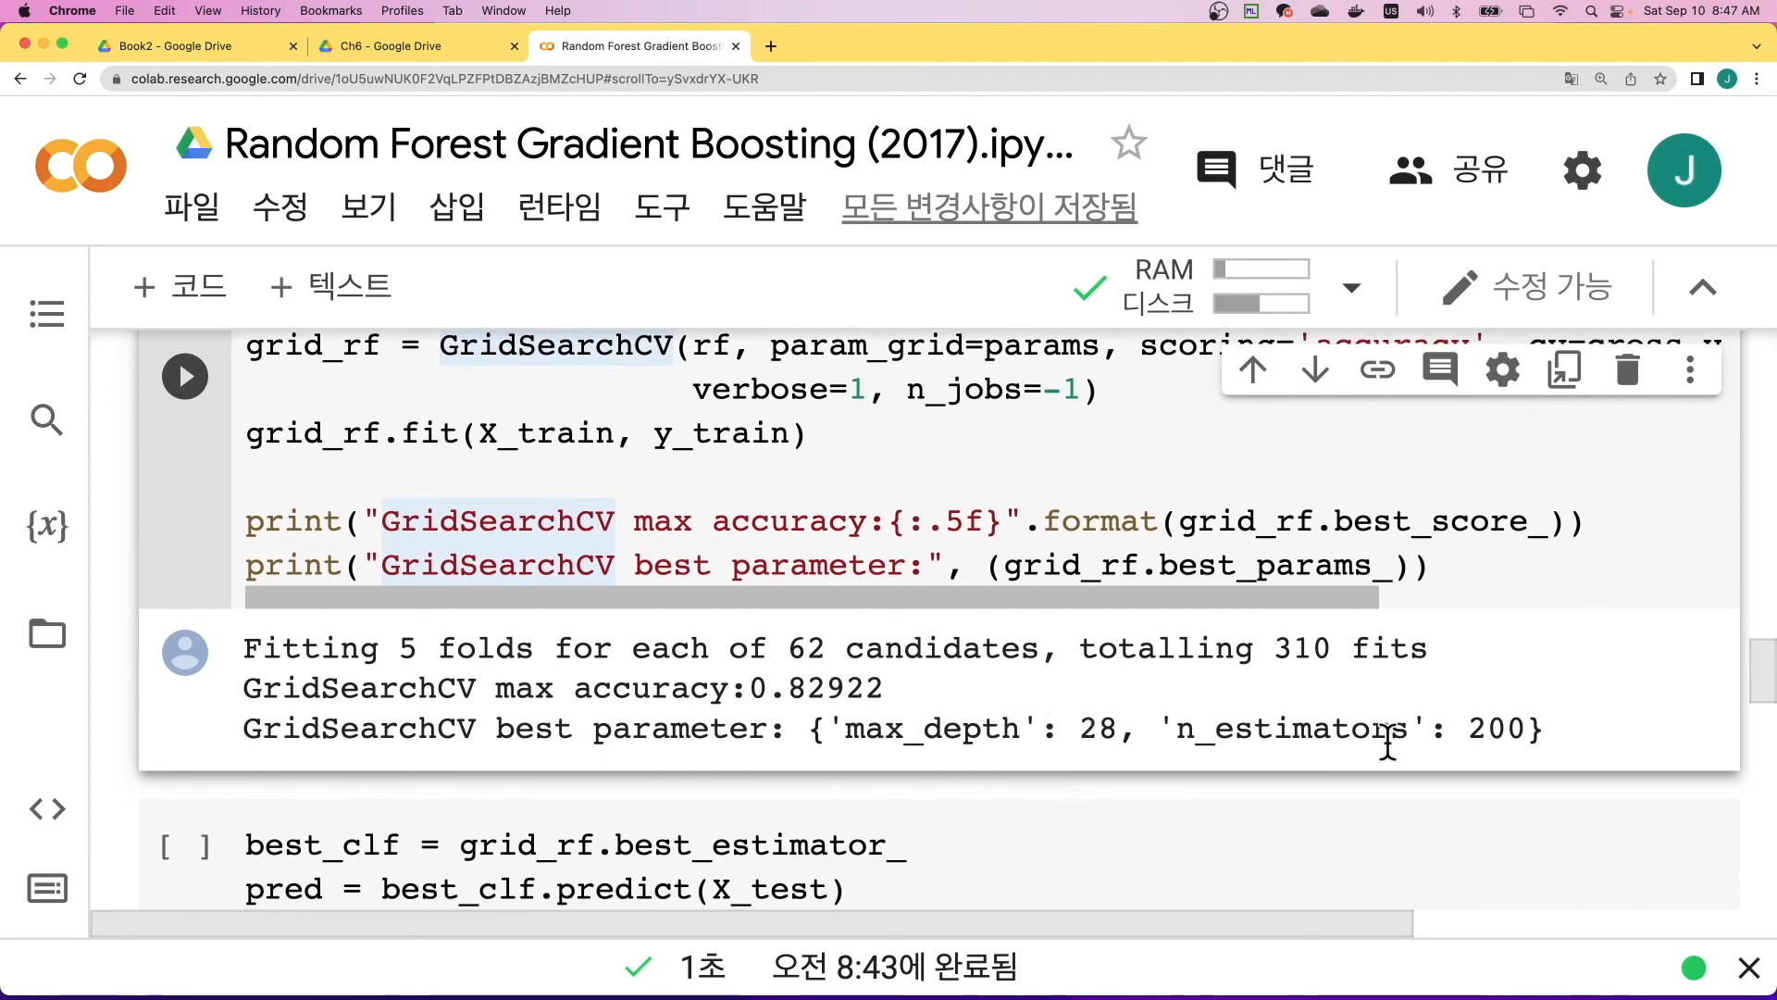
scroll(1389, 745, down, 3)
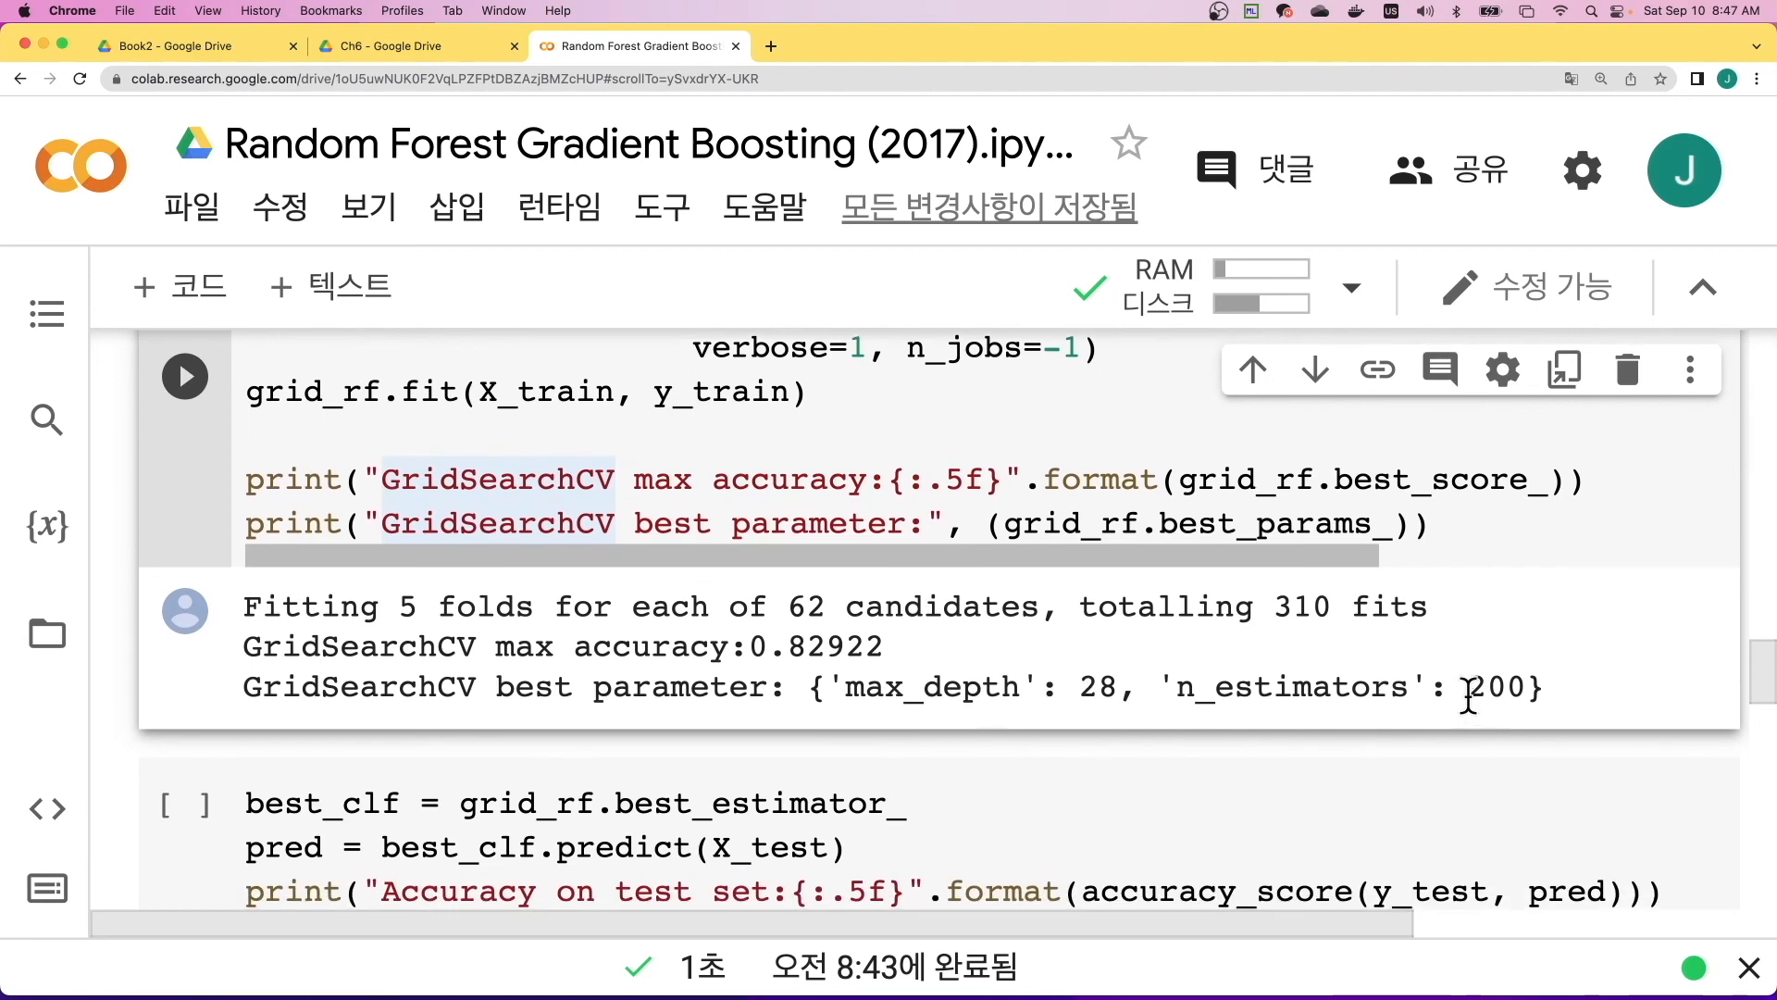
- Examine the best_clf cell's test set prediction, accuracy and roc_auc_score code, along with its accuracy and ROC AUC output
scroll(1488, 695, down, 5)
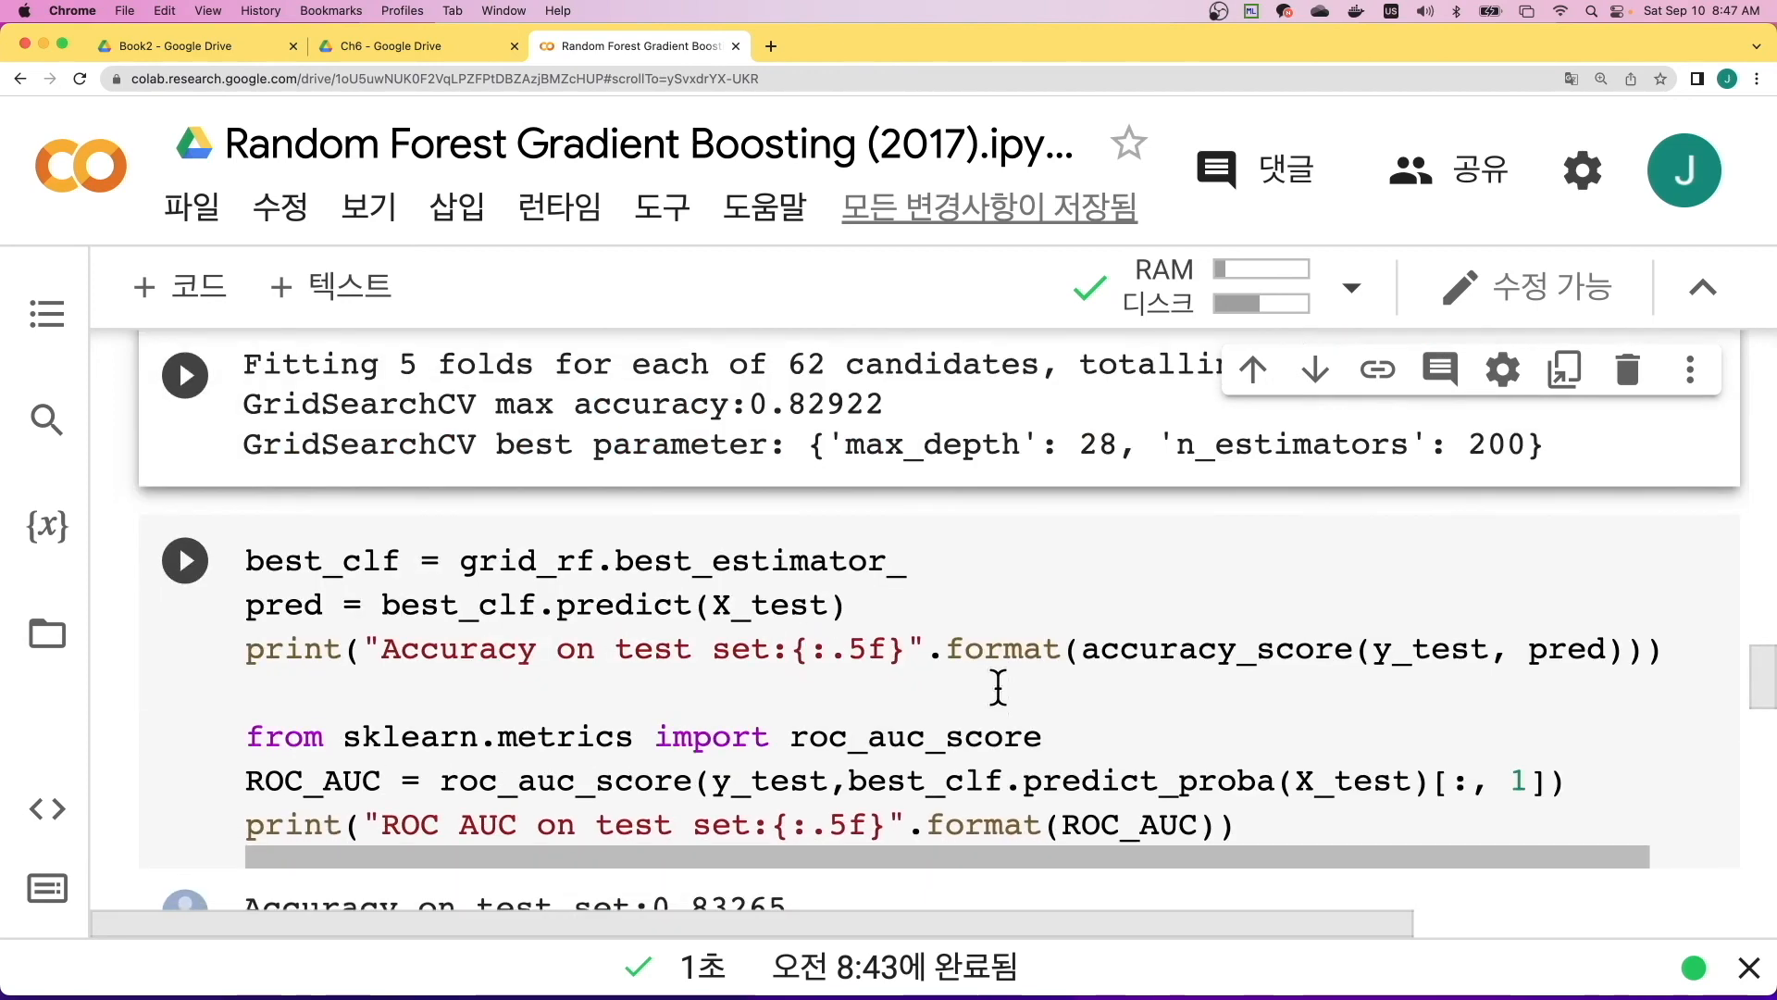
scroll(1446, 668, down, 1)
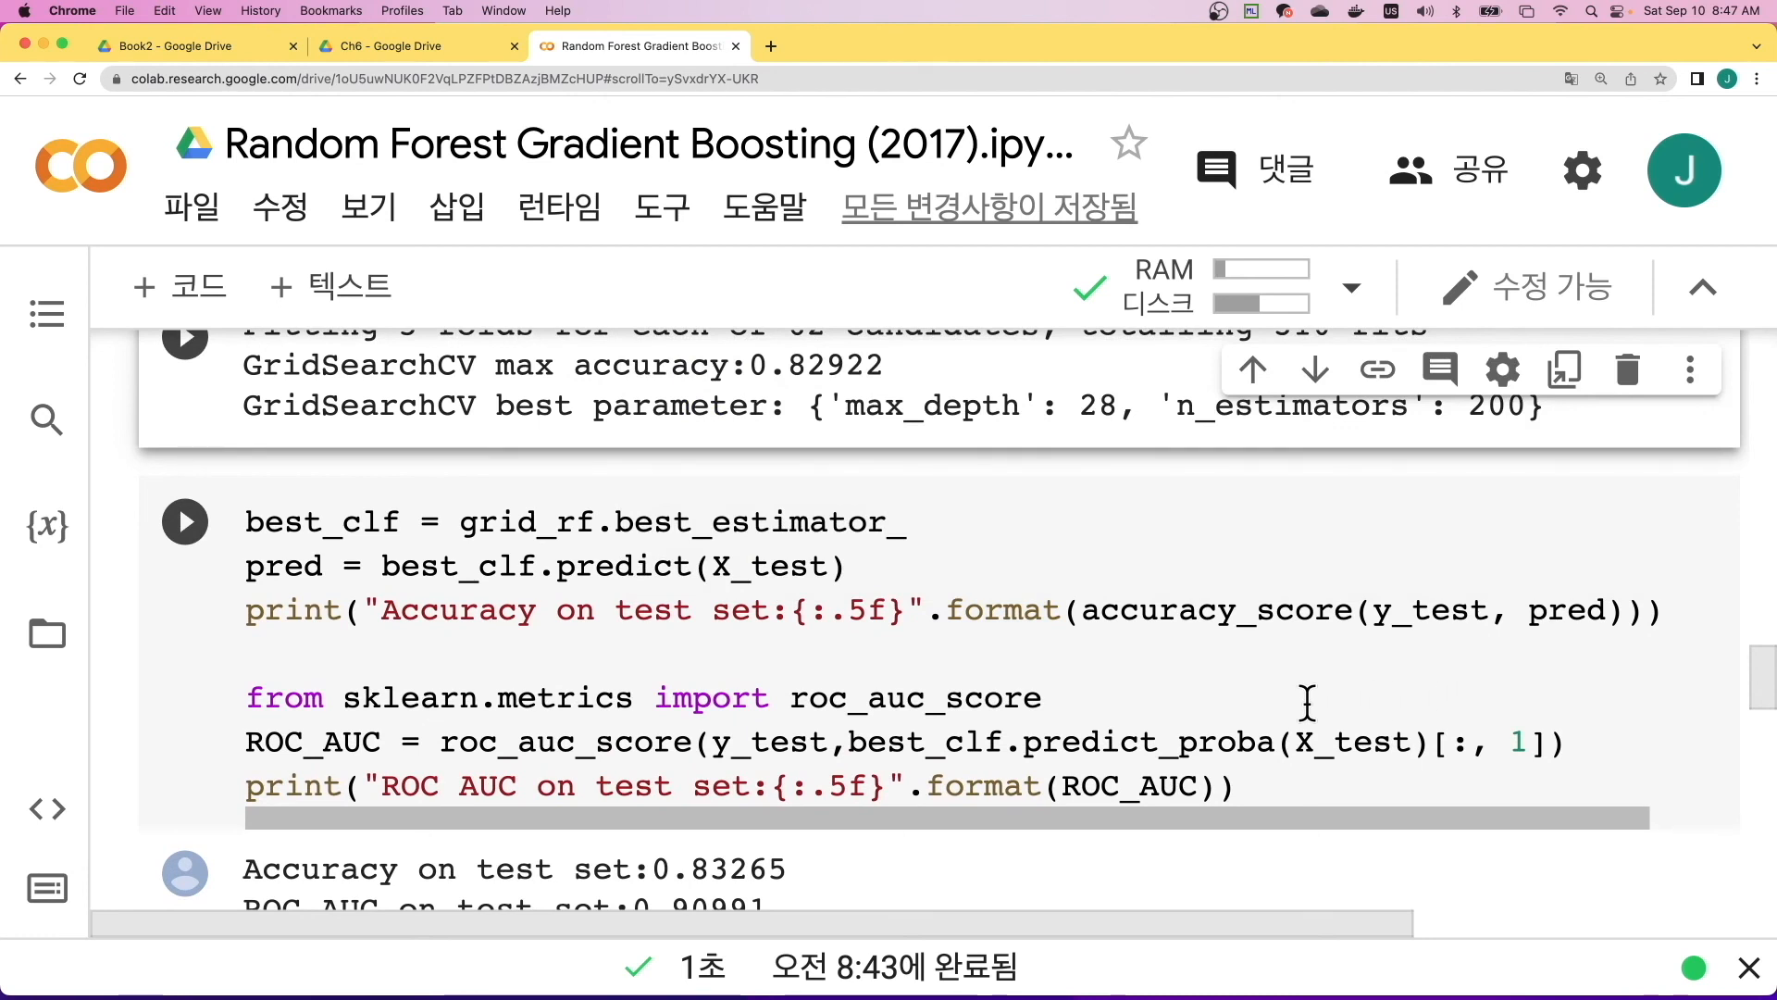
scroll(1306, 704, down, 1)
scroll(1306, 703, right, 1)
scroll(1374, 687, left, 1)
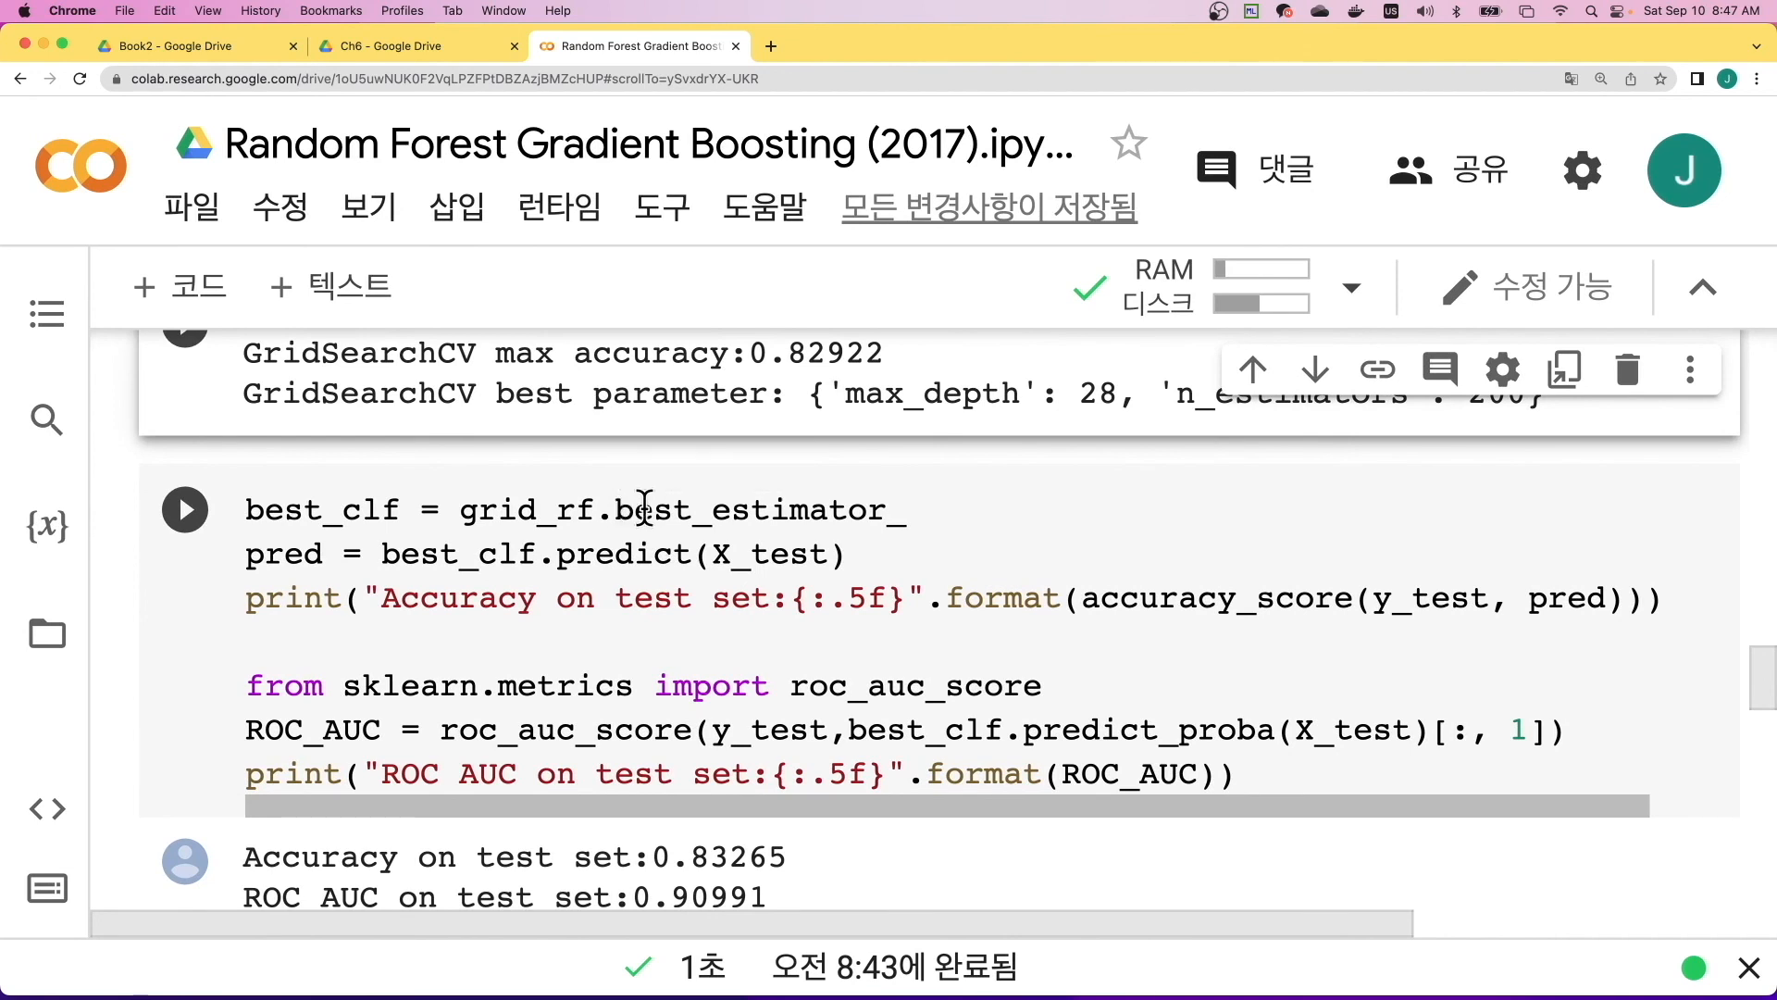
scroll(686, 523, up, 1)
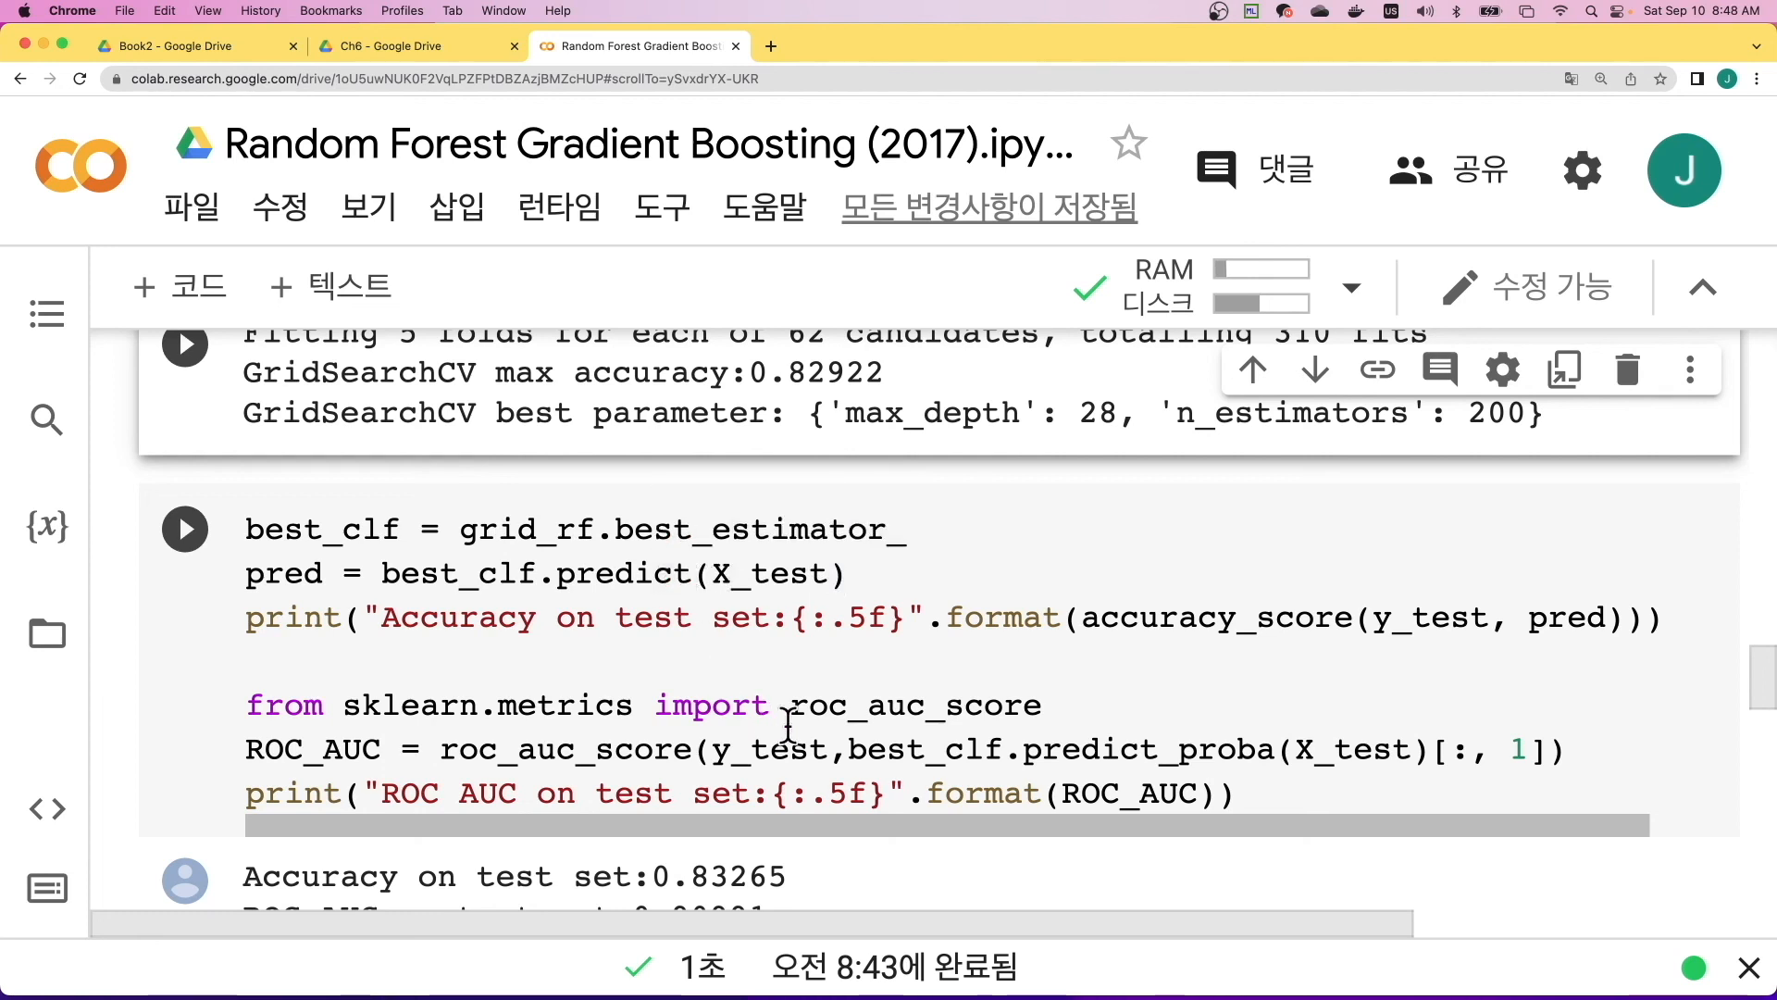
scroll(770, 766, down, 2)
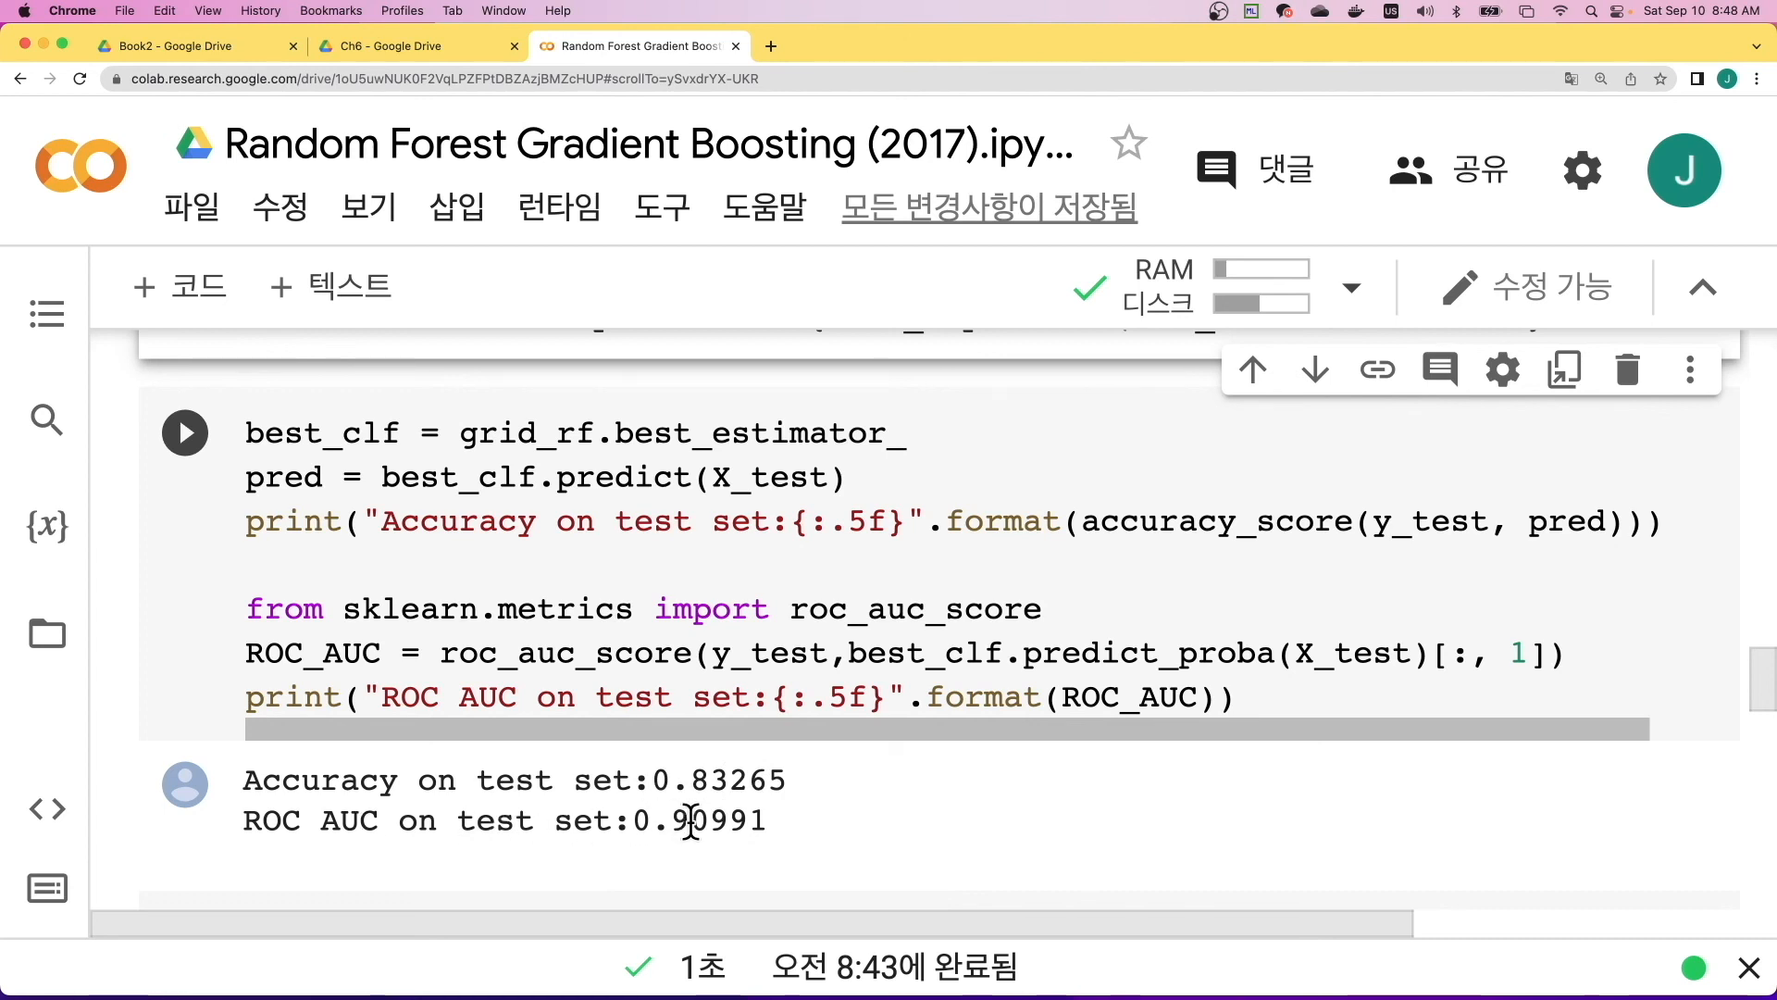
scroll(912, 781, down, 1)
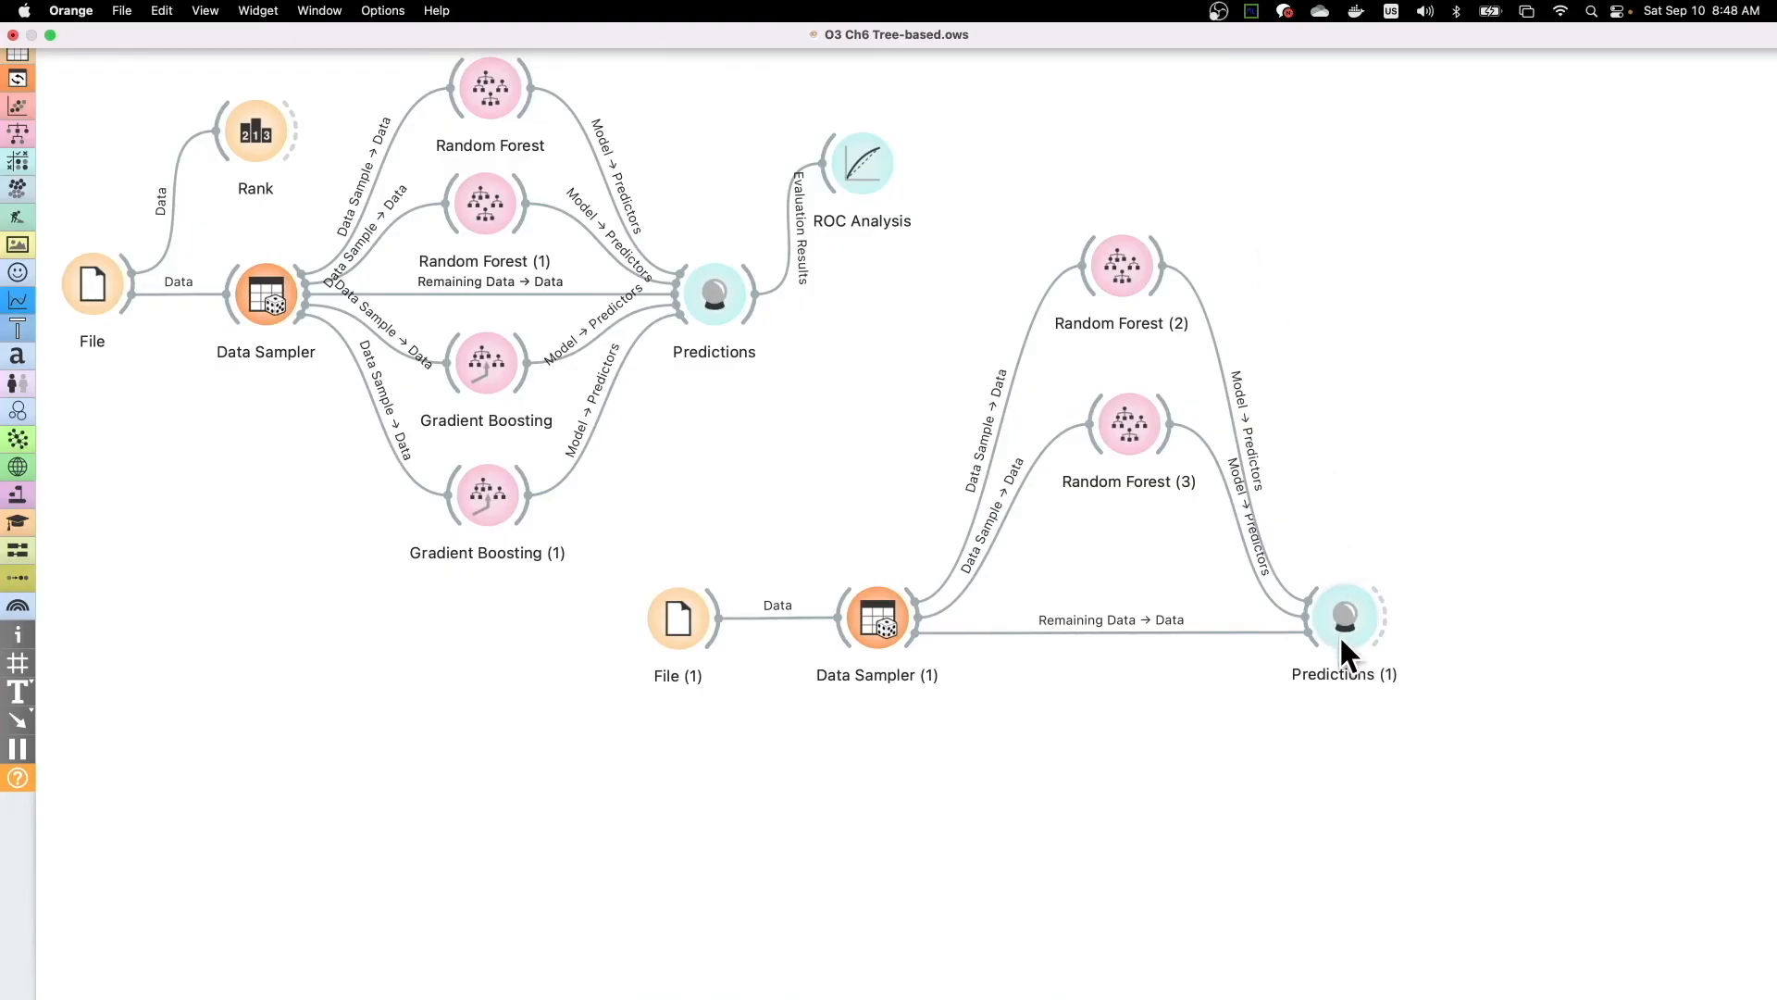
- In Orange, check the Random Forest performance scores in Predictions (1), close that window and bring up the desktop overview
double_click(1351, 620)
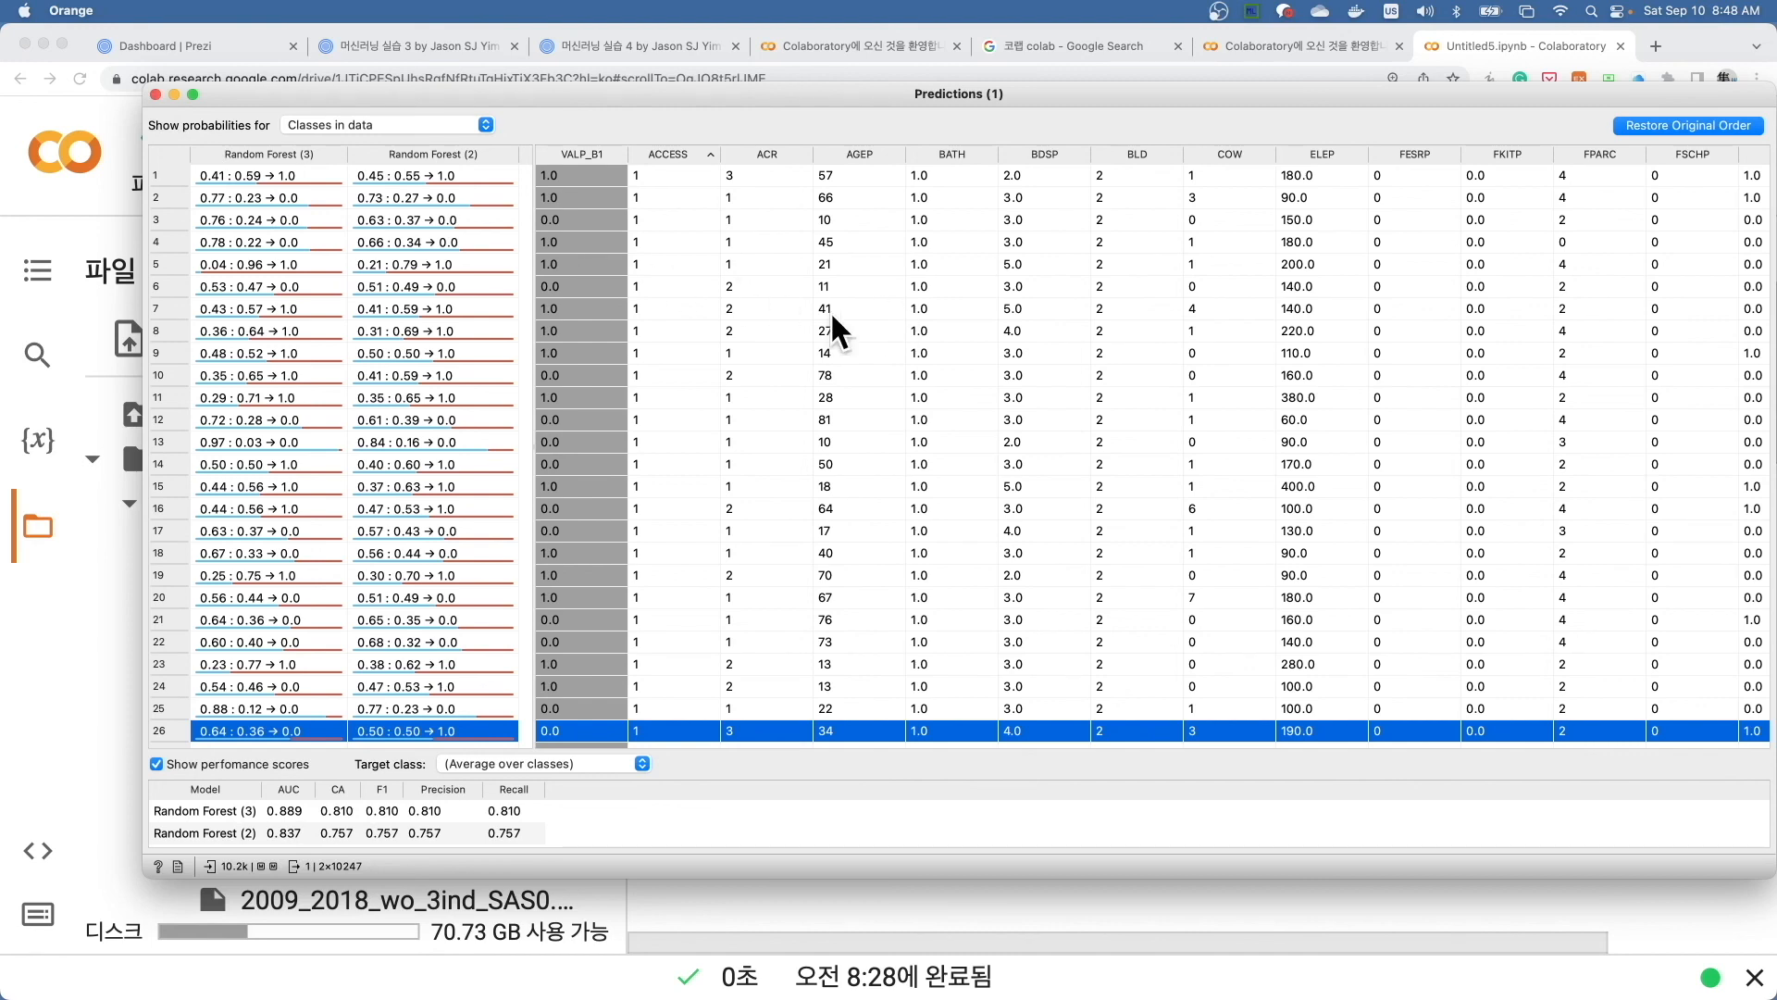
click(156, 94)
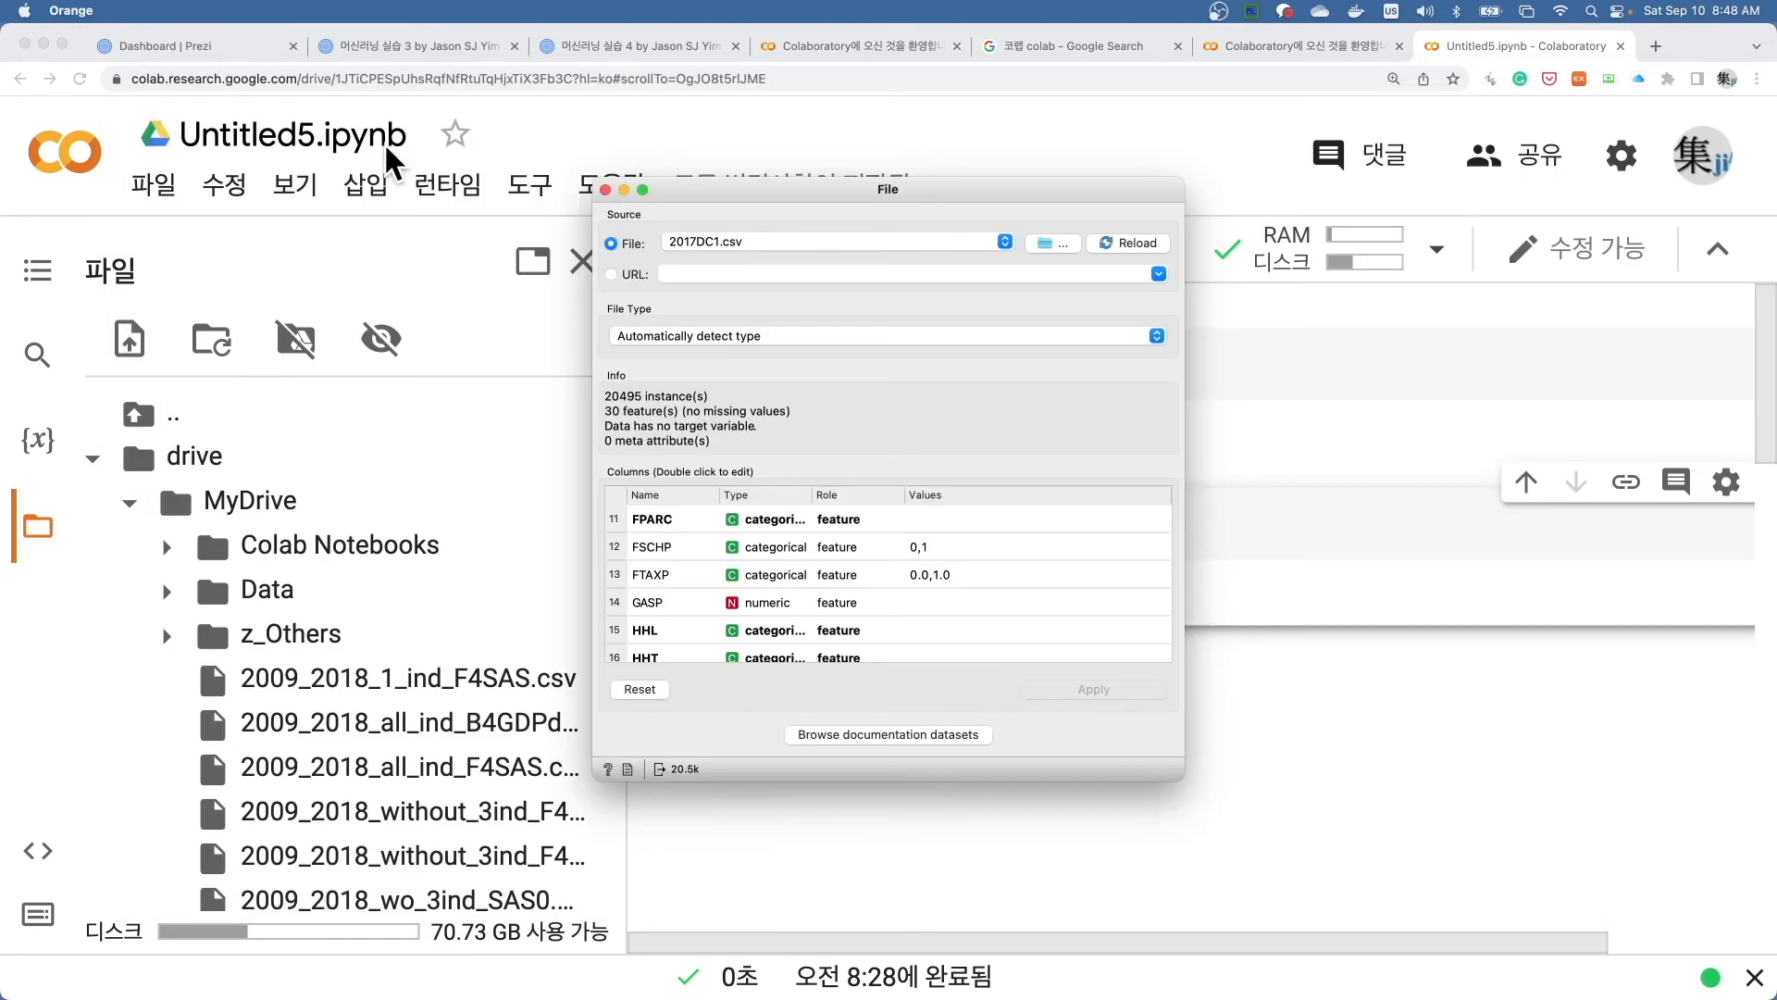
key(ctrl+Up)
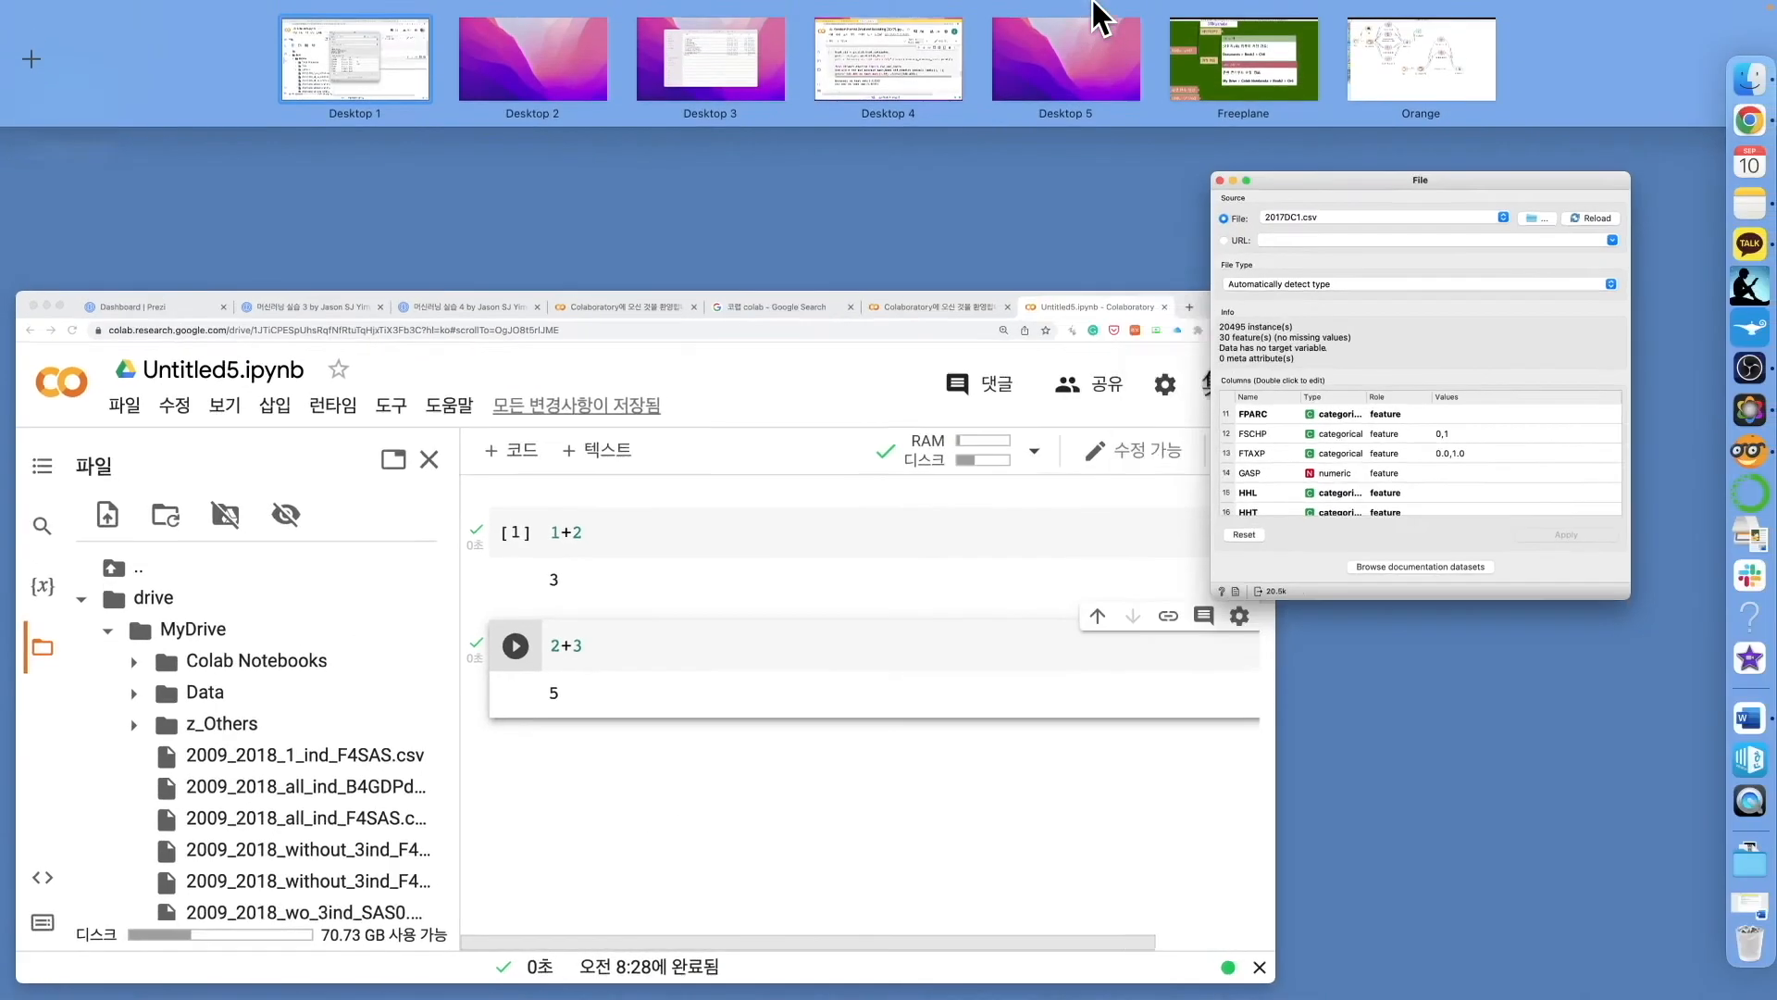